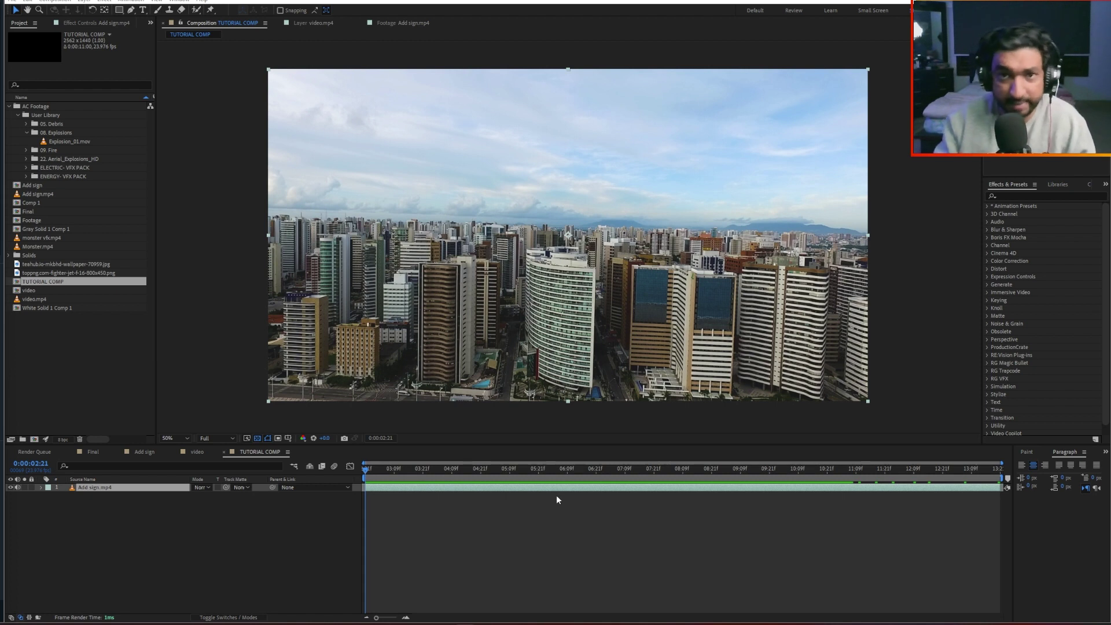
Step: Scrub through the aerial city footage to review its camera movement
{"action": "left_click_drag", "start_coordinate": [536, 443], "coordinate": [536, 425]}
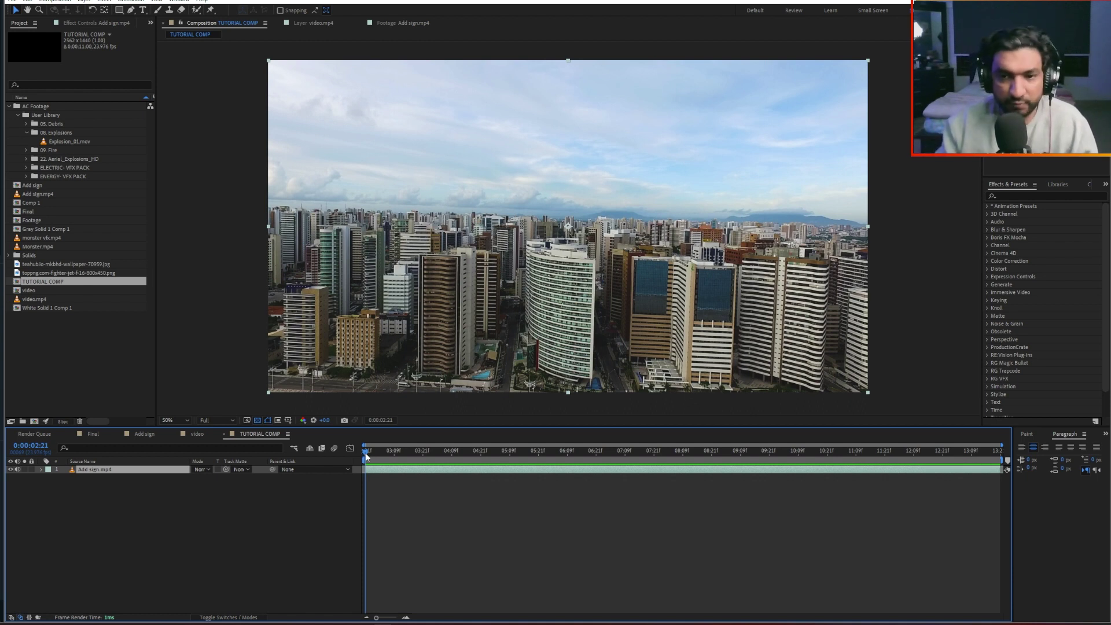
{"action": "left_click_drag", "start_coordinate": [365, 456], "coordinate": [275, 489]}
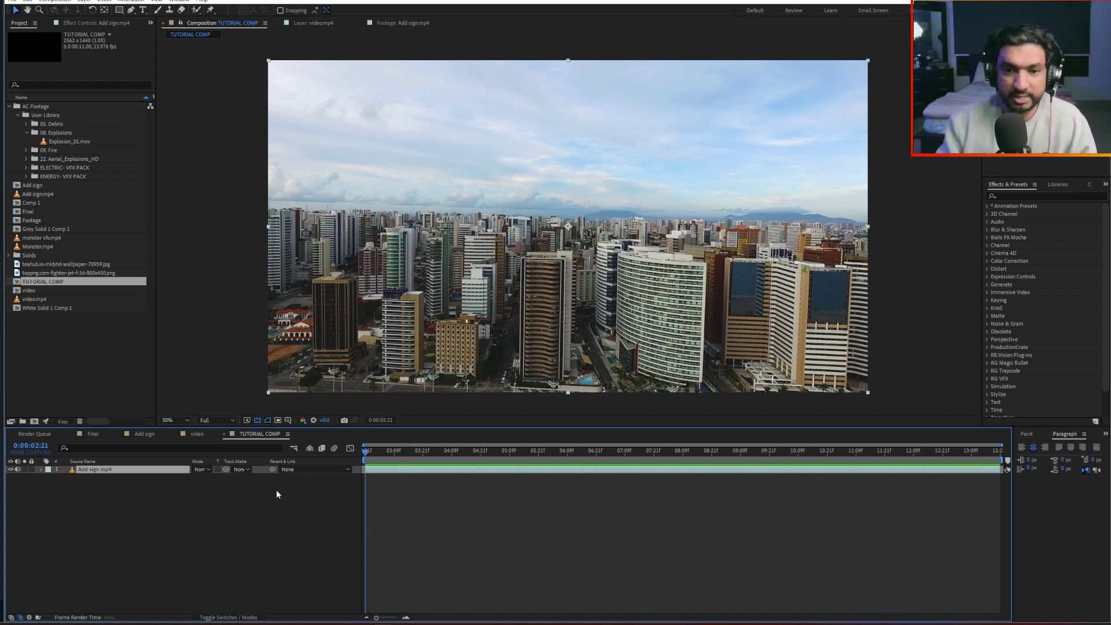
{"action": "left_click_drag", "start_coordinate": [366, 461], "coordinate": [306, 469]}
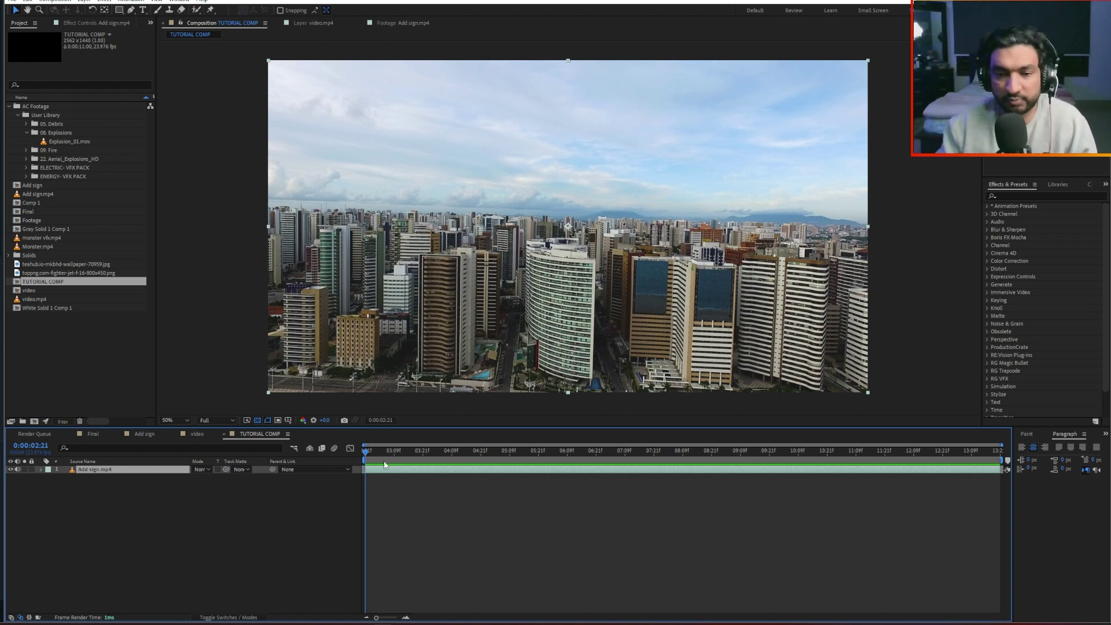
{"action": "left_click_drag", "start_coordinate": [365, 455], "coordinate": [315, 495]}
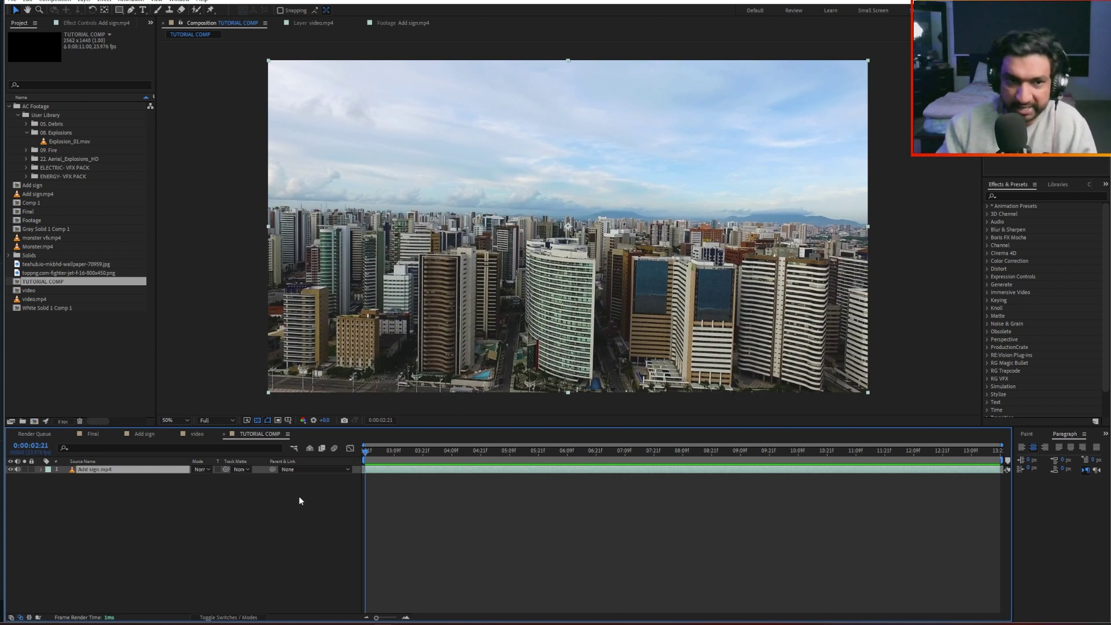
{"action": "left_click_drag", "start_coordinate": [300, 500], "coordinate": [351, 503]}
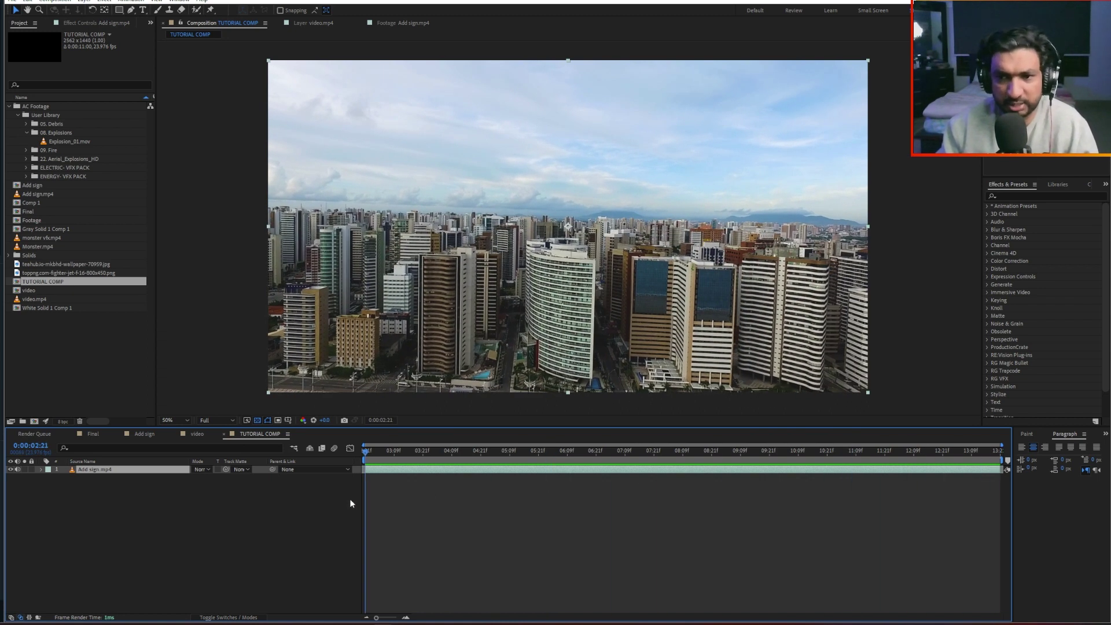
Step: Run a 3D camera track on the Add sign.mp4 layer
{"action": "left_click", "coordinate": [1025, 435]}
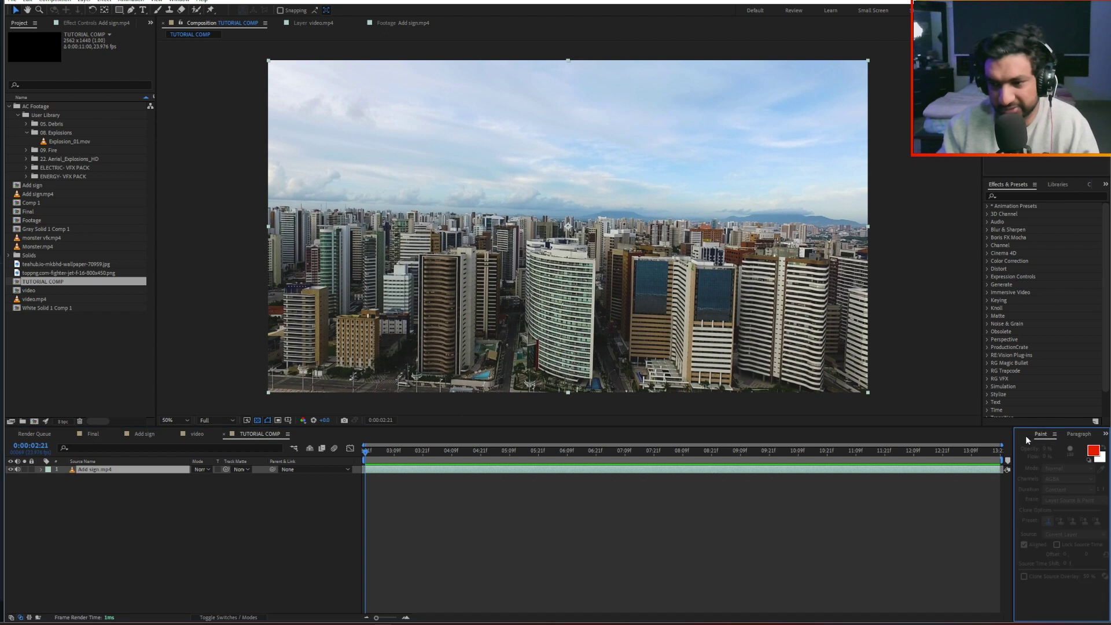
{"action": "left_click", "coordinate": [1021, 436]}
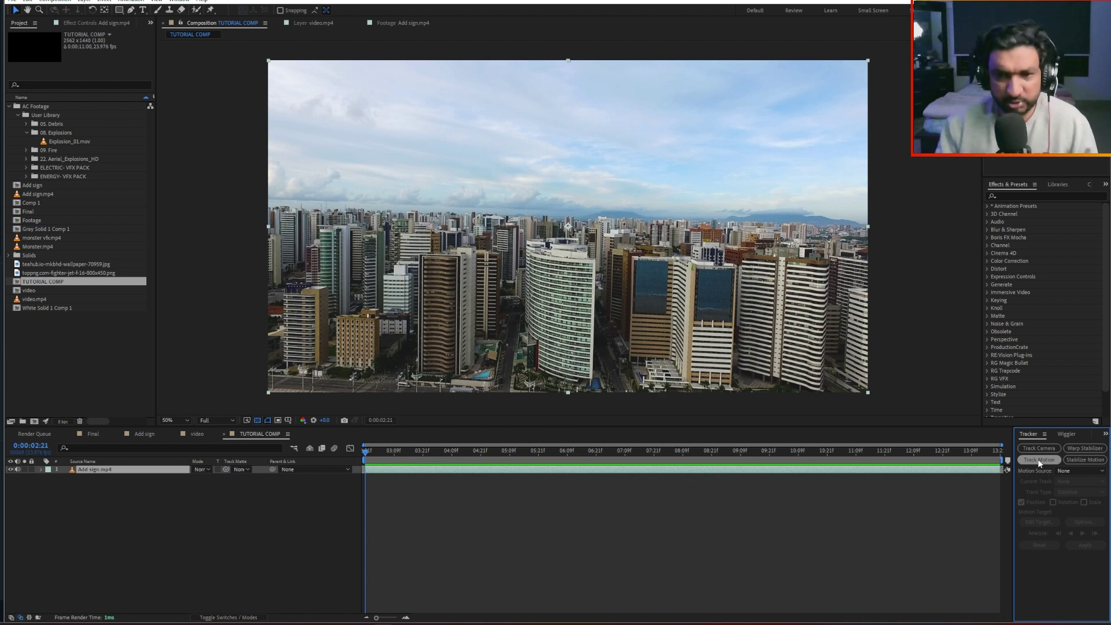
{"action": "left_click_drag", "start_coordinate": [385, 468], "coordinate": [258, 481]}
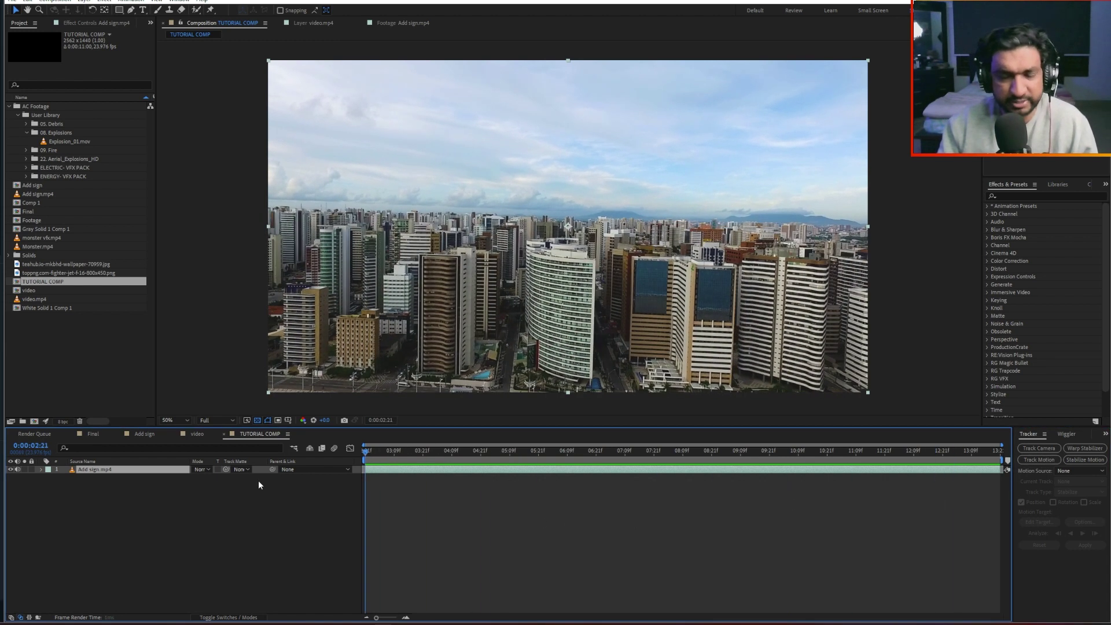
{"action": "left_click", "coordinate": [166, 494]}
{"action": "left_click", "coordinate": [133, 472]}
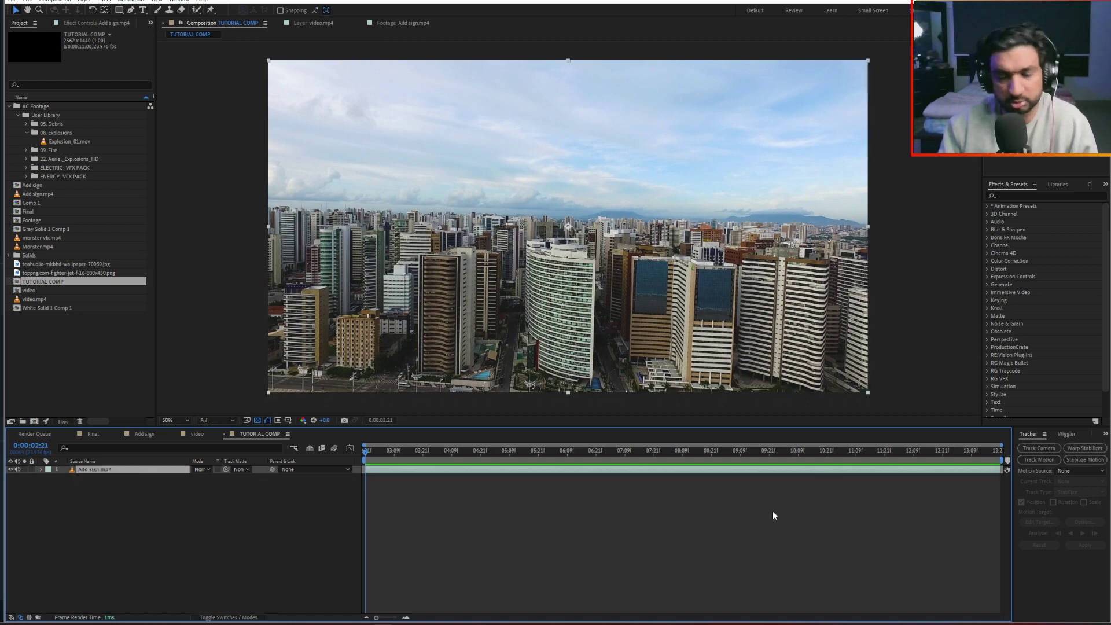
{"action": "left_click", "coordinate": [1039, 449]}
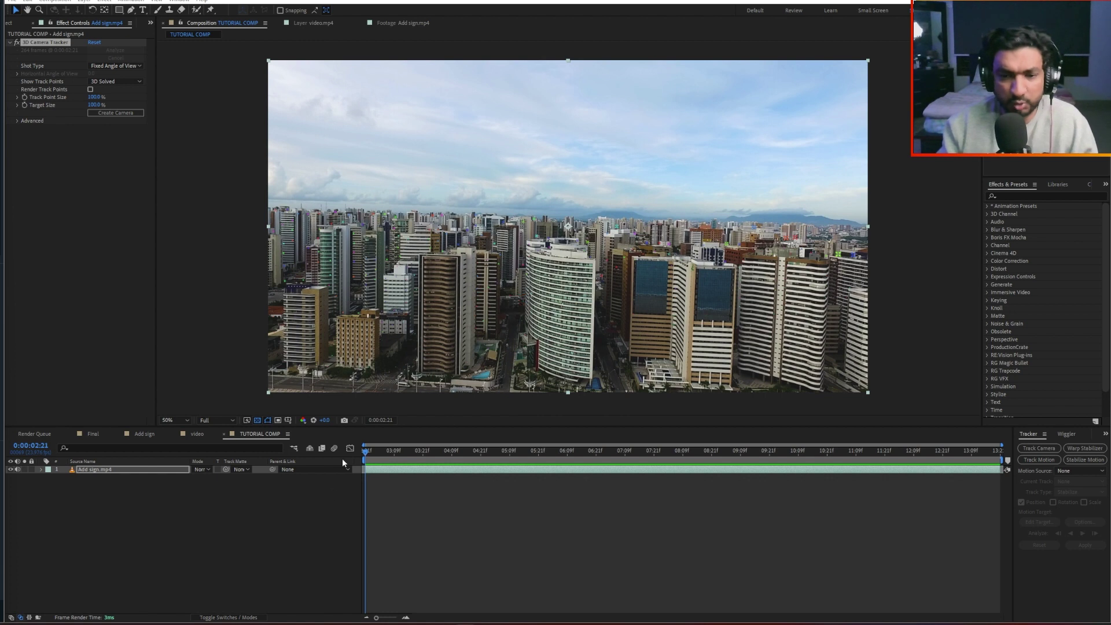
Step: Expand the 3D Camera Tracker's Advanced settings and scrub the clip to check the track points
{"action": "left_click_drag", "start_coordinate": [381, 446], "coordinate": [663, 474]}
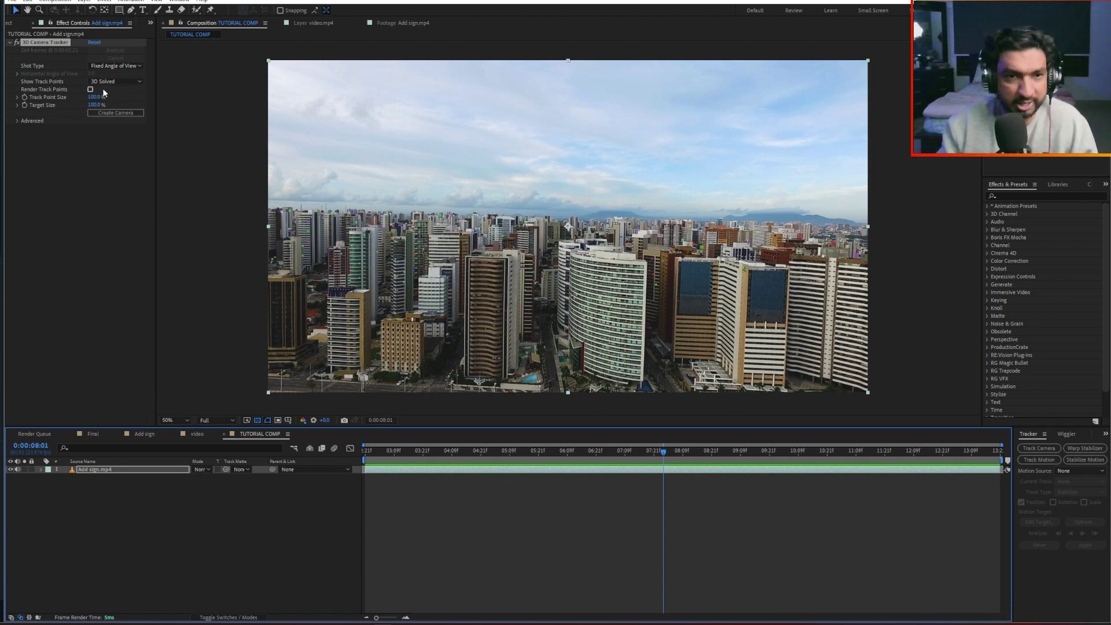
{"action": "left_click", "coordinate": [16, 121]}
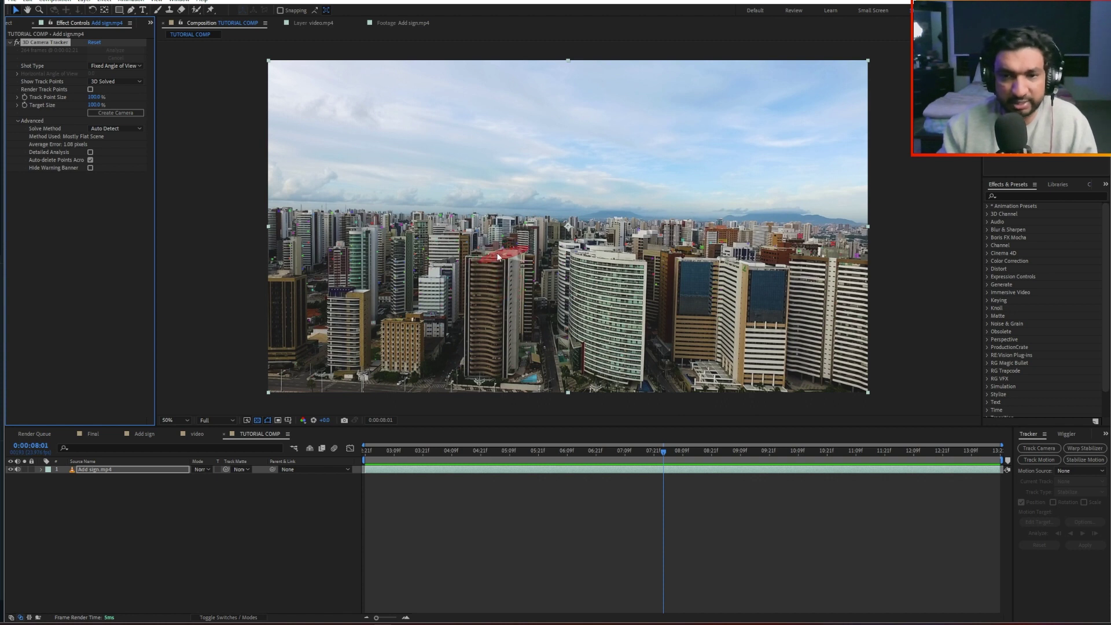
{"action": "left_click_drag", "start_coordinate": [592, 451], "coordinate": [536, 474]}
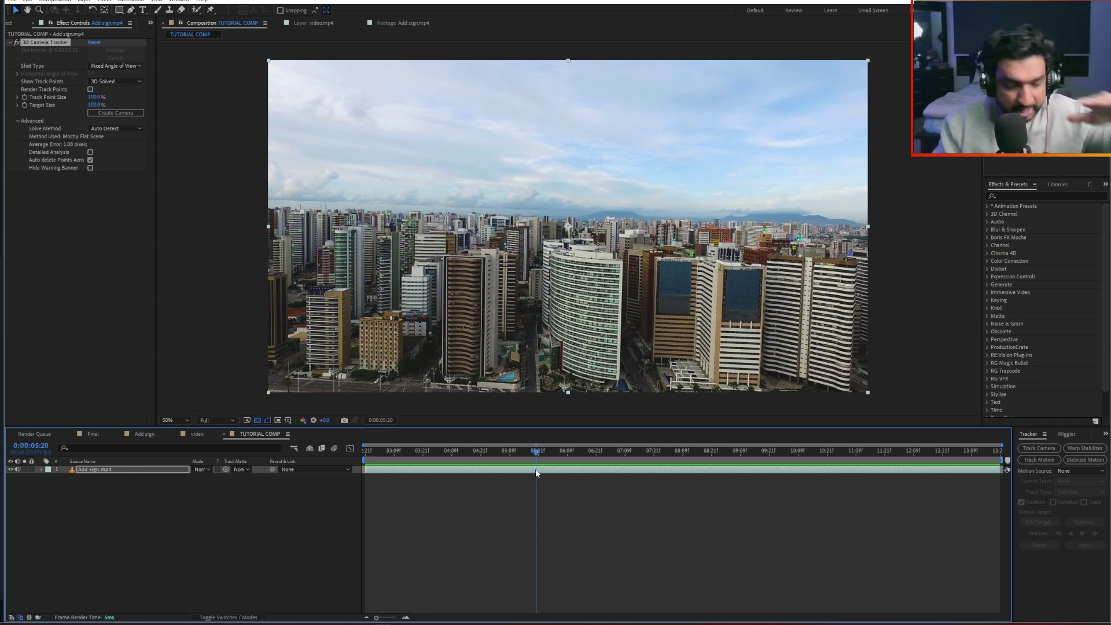
{"action": "left_click_drag", "start_coordinate": [536, 469], "coordinate": [313, 470]}
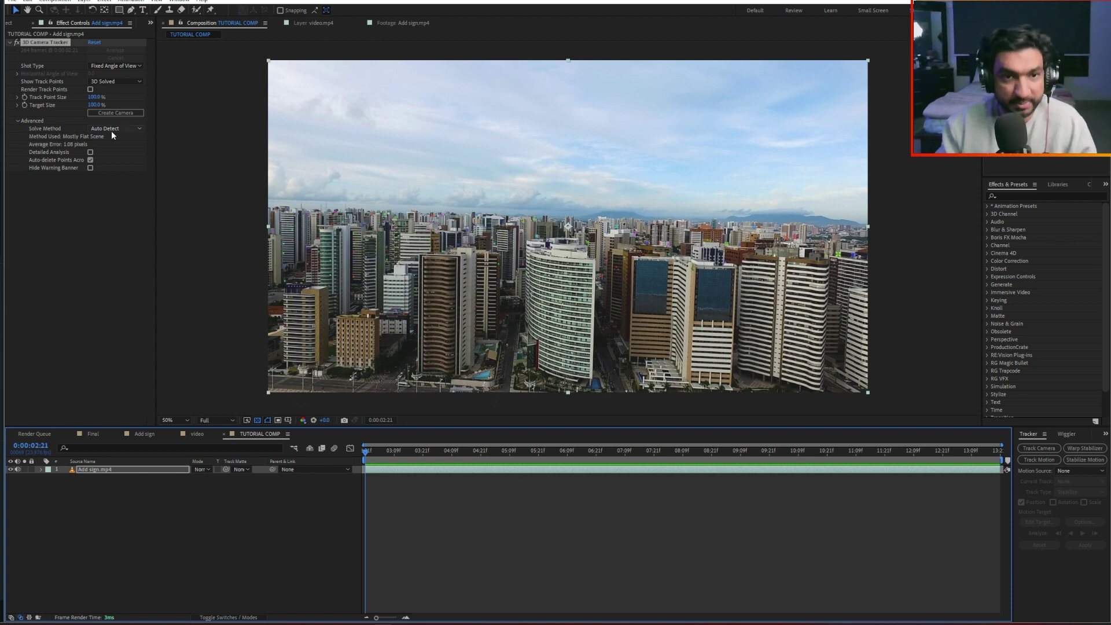
Step: Try the Mostly Flat Scene solve method and check the track points across the footage
{"action": "left_click", "coordinate": [112, 128]}
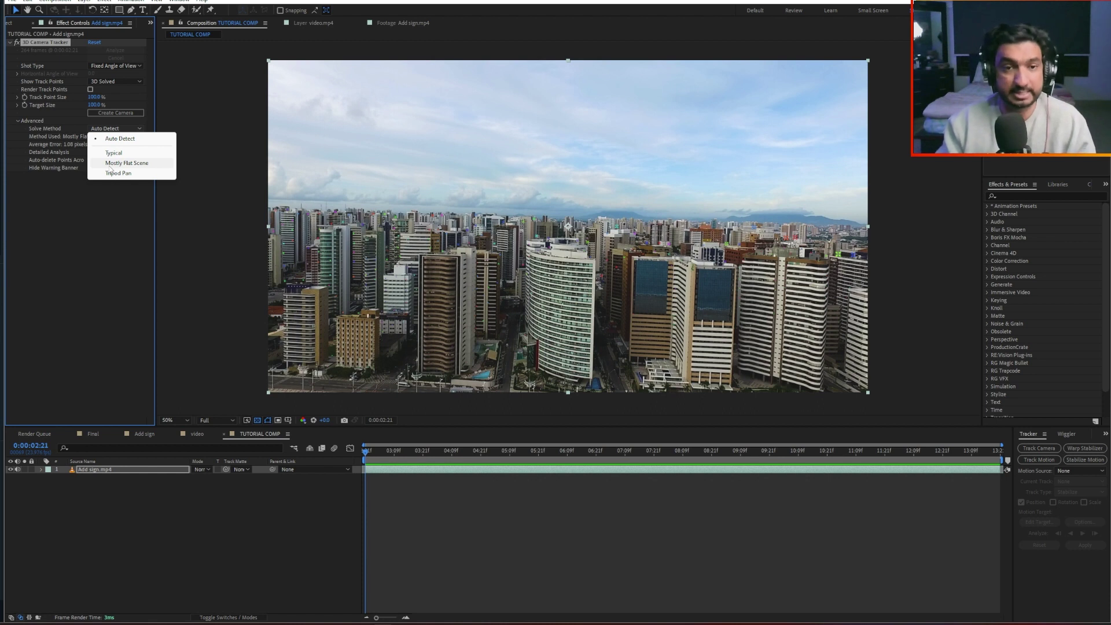
{"action": "left_click", "coordinate": [126, 163]}
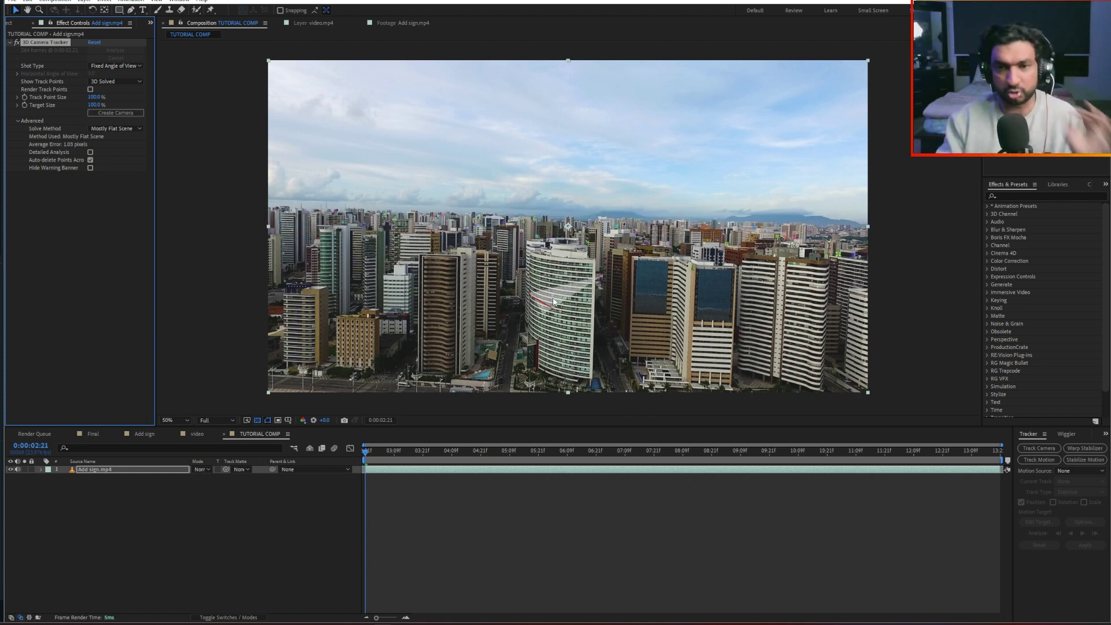
{"action": "left_click_drag", "start_coordinate": [374, 451], "coordinate": [284, 508]}
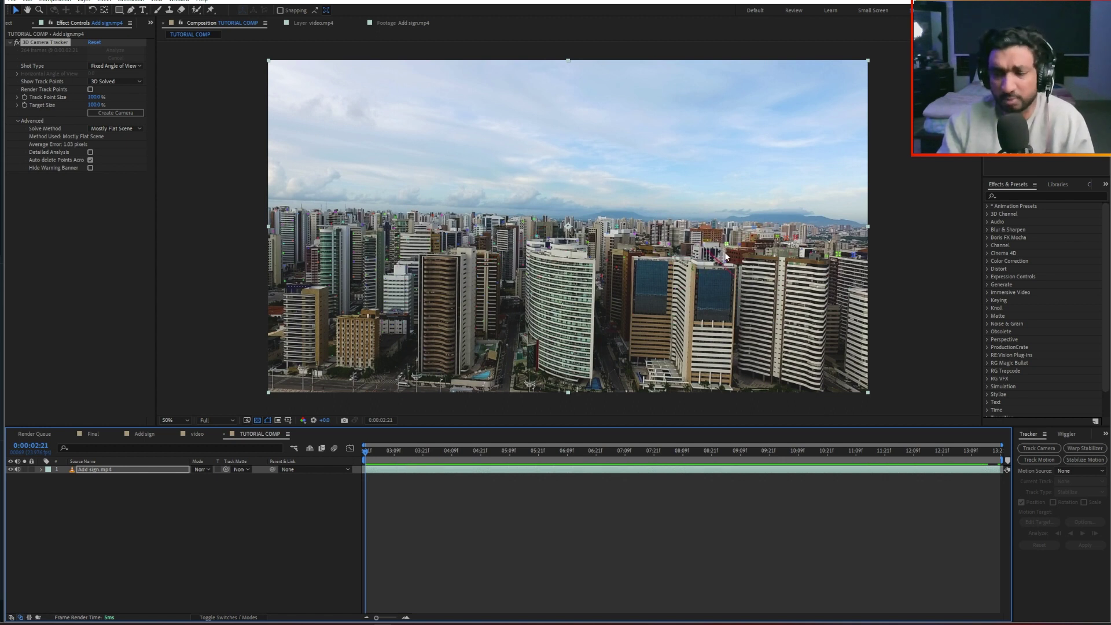
{"action": "key", "text": "period"}
{"action": "scroll", "coordinate": [601, 272], "scroll_direction": "down", "scroll_amount": 2}
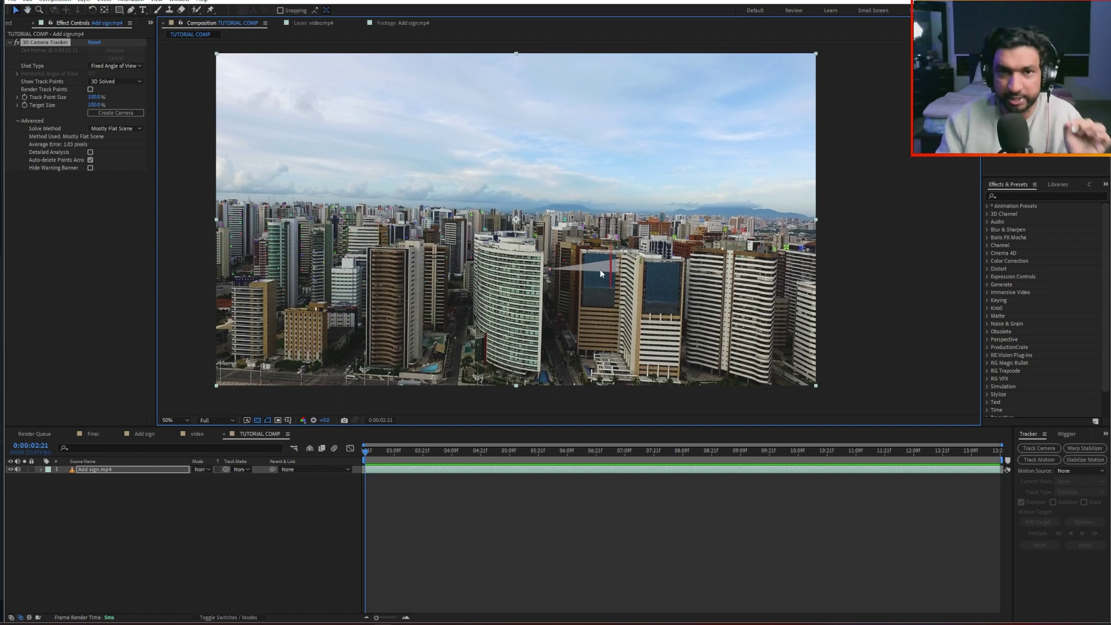
Step: Set the 3D Camera Tracker's solve method to Typical and examine the track points on the buildings
{"action": "left_click", "coordinate": [109, 130]}
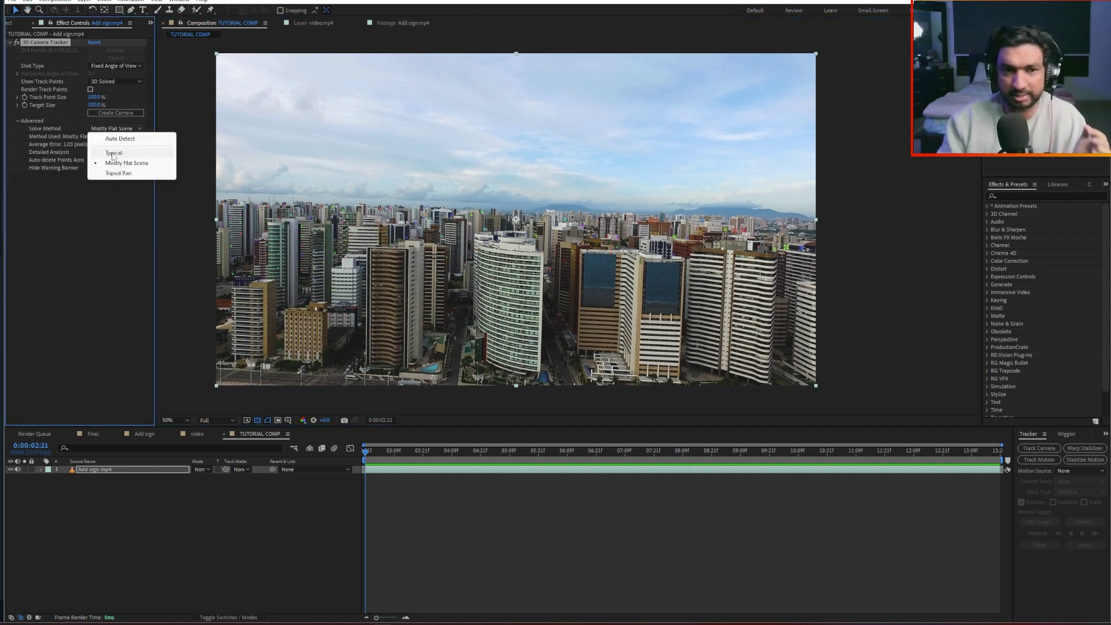
{"action": "left_click", "coordinate": [112, 154]}
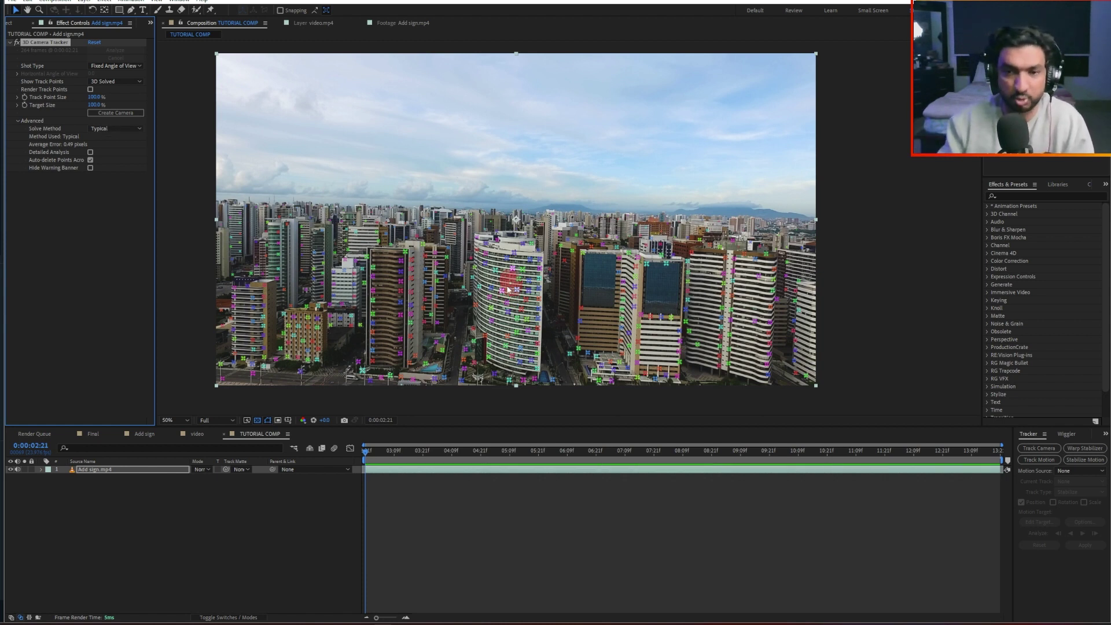
{"action": "scroll", "coordinate": [508, 291], "scroll_direction": "up", "scroll_amount": 1}
{"action": "left_click_drag", "start_coordinate": [510, 289], "coordinate": [551, 217]}
{"action": "scroll", "coordinate": [399, 278], "scroll_direction": "down", "scroll_amount": 1}
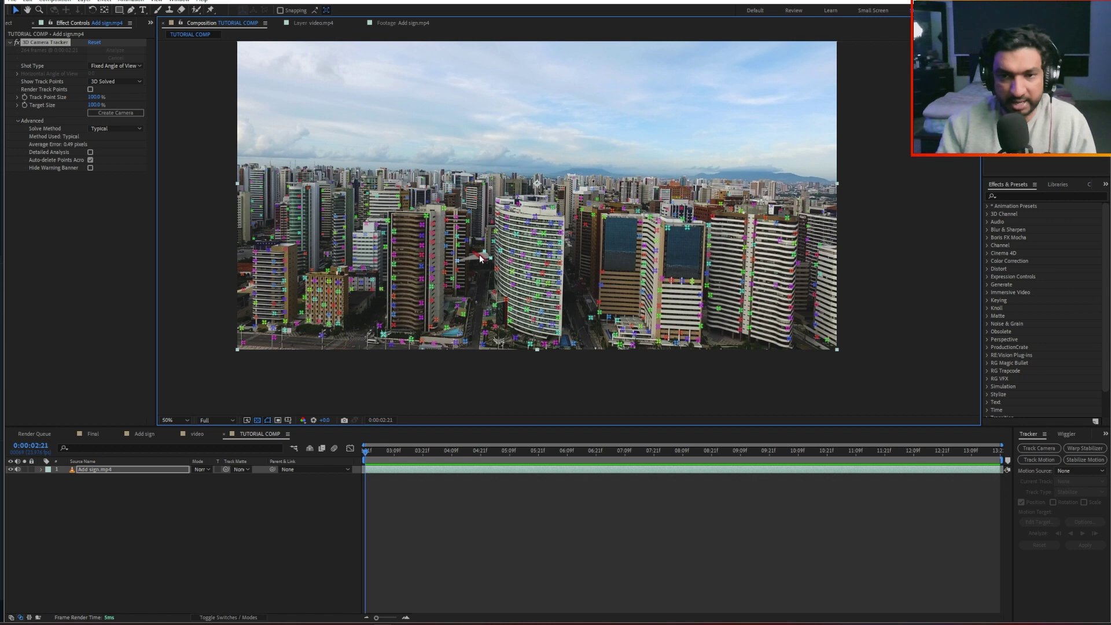
Step: Try to select a small group of track points on the upper facade of the curved white building
{"action": "scroll", "coordinate": [479, 255], "scroll_direction": "up", "scroll_amount": 1}
{"action": "mouse_move", "coordinate": [479, 255]}
{"action": "left_mouse_down"}
{"action": "mouse_move", "coordinate": [506, 215]}
{"action": "mouse_move", "coordinate": [489, 237]}
{"action": "mouse_move", "coordinate": [505, 226]}
{"action": "mouse_move", "coordinate": [494, 199]}
{"action": "mouse_move", "coordinate": [466, 190]}
{"action": "mouse_move", "coordinate": [449, 254]}
{"action": "mouse_move", "coordinate": [537, 289]}
{"action": "mouse_move", "coordinate": [557, 241]}
{"action": "mouse_move", "coordinate": [522, 197]}
{"action": "left_mouse_up"}
{"action": "left_click", "coordinate": [505, 227]}
{"action": "left_click", "coordinate": [489, 199]}
{"action": "left_click", "coordinate": [433, 223]}
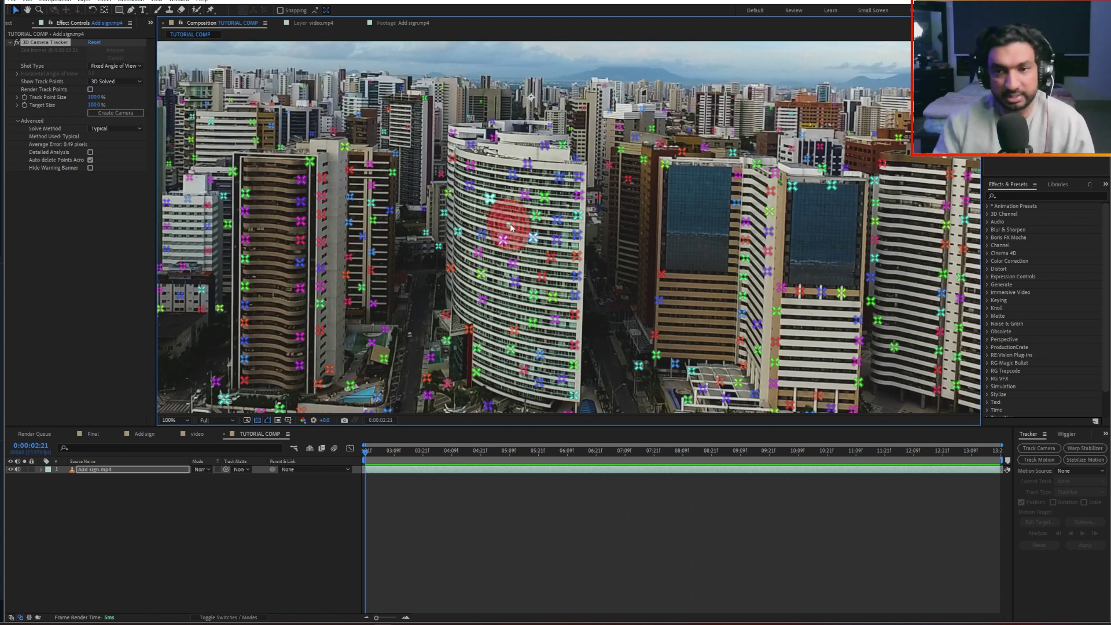
{"action": "right_click", "coordinate": [502, 224]}
{"action": "left_click", "coordinate": [528, 212]}
{"action": "left_click", "coordinate": [536, 216], "text": "shift"}
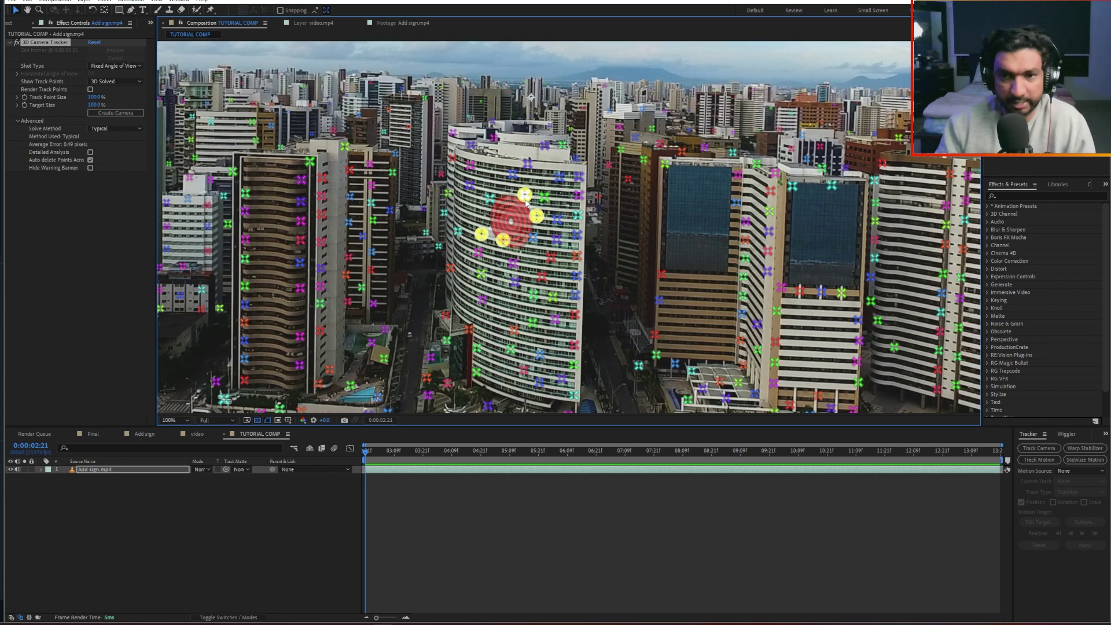
Step: Select twelve track points on the curved white building's facade and create a solid and camera from them
{"action": "left_click", "coordinate": [479, 278]}
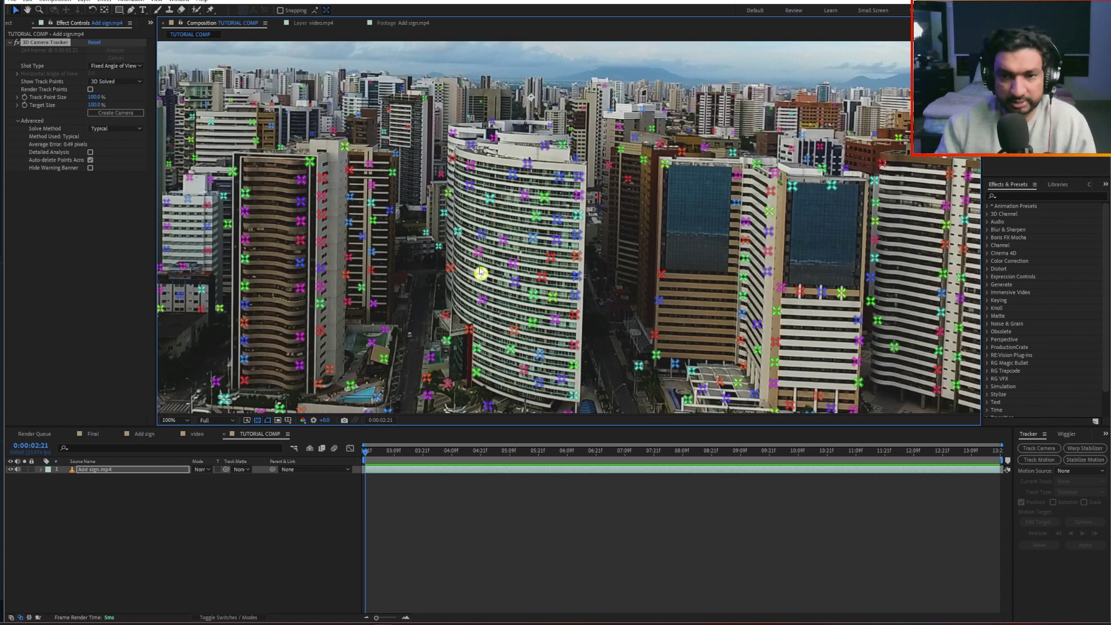
{"action": "mouse_move", "coordinate": [496, 201]}
{"action": "left_mouse_down"}
{"action": "mouse_move", "coordinate": [521, 262]}
{"action": "mouse_move", "coordinate": [435, 226]}
{"action": "mouse_move", "coordinate": [520, 178]}
{"action": "mouse_move", "coordinate": [532, 287]}
{"action": "mouse_move", "coordinate": [483, 241]}
{"action": "mouse_move", "coordinate": [494, 201]}
{"action": "mouse_move", "coordinate": [558, 233]}
{"action": "mouse_move", "coordinate": [486, 294]}
{"action": "mouse_move", "coordinate": [468, 248]}
{"action": "mouse_move", "coordinate": [506, 191]}
{"action": "left_mouse_up"}
{"action": "left_click", "coordinate": [491, 202]}
{"action": "right_click", "coordinate": [509, 234]}
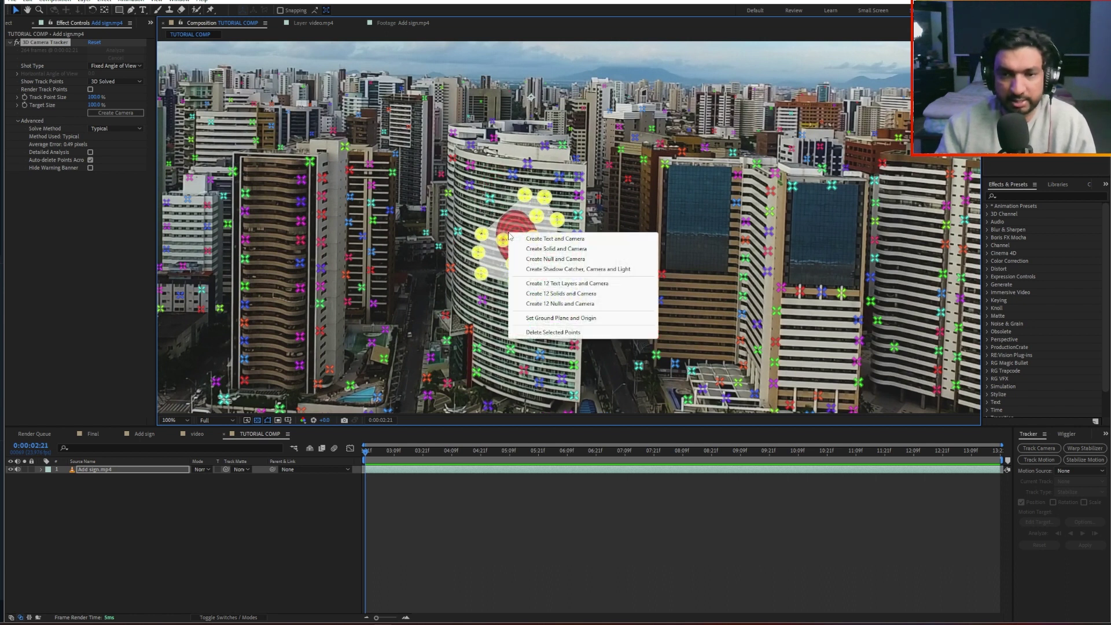
{"action": "left_click", "coordinate": [549, 248]}
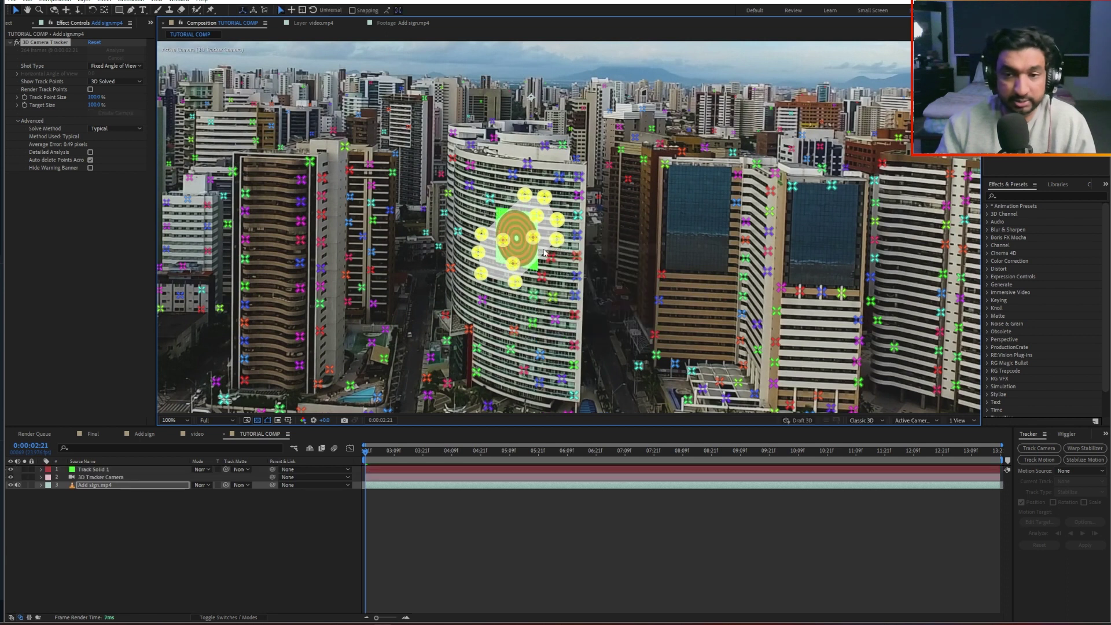
Step: Reselect the 3D Camera Tracker effect on the Add sign.mp4 layer to display its track points again
{"action": "left_click", "coordinate": [245, 526]}
{"action": "left_click", "coordinate": [99, 470]}
{"action": "left_click", "coordinate": [85, 523]}
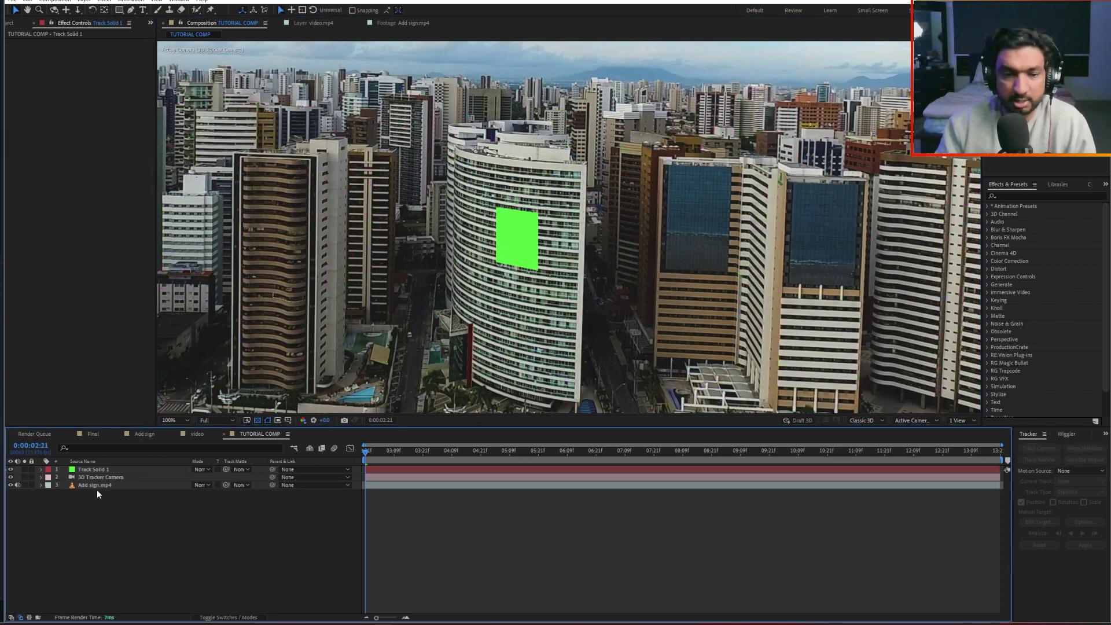
{"action": "left_click", "coordinate": [96, 485]}
{"action": "left_click", "coordinate": [60, 41]}
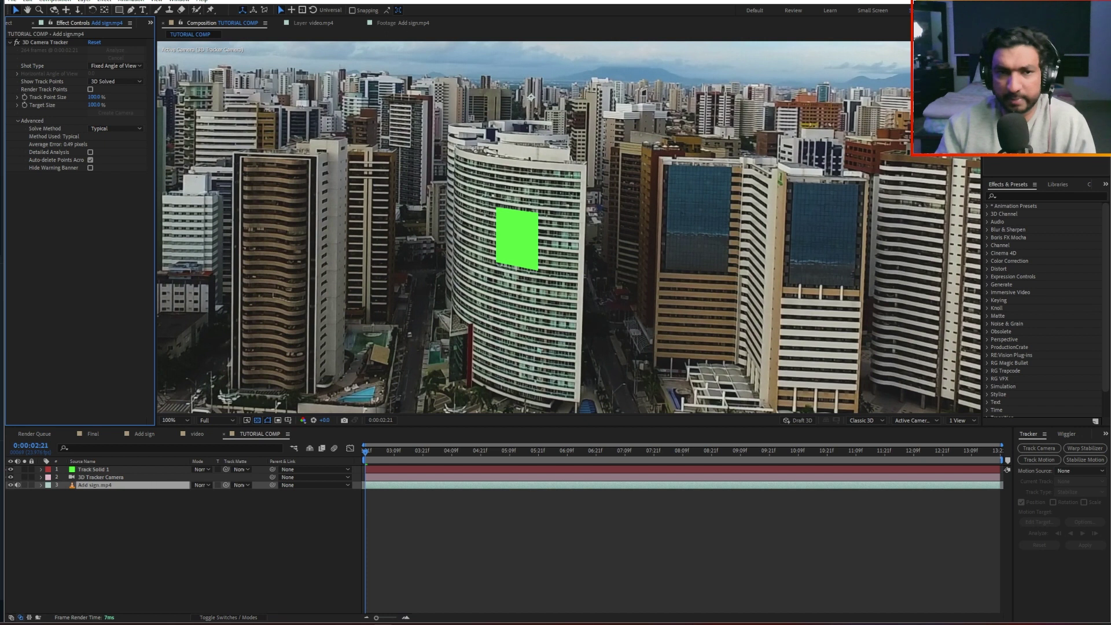
{"action": "left_click", "coordinate": [33, 42]}
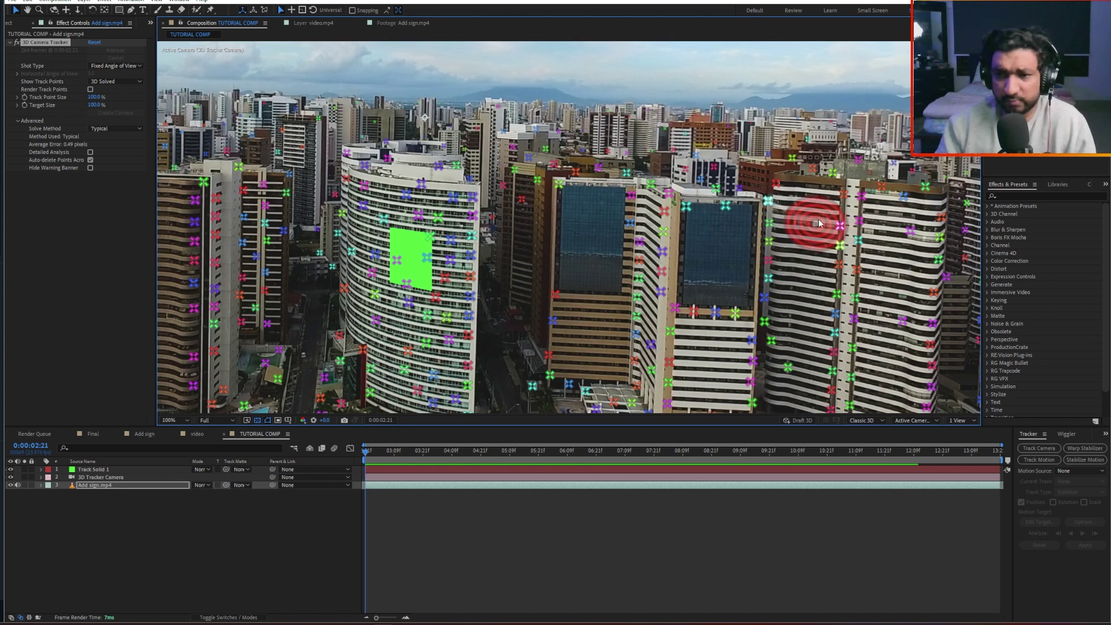
Step: Select six track points on the striped building beside the glass-fronted towers and create a solid from them
{"action": "mouse_move", "coordinate": [814, 210]}
{"action": "left_mouse_down"}
{"action": "mouse_move", "coordinate": [853, 213]}
{"action": "mouse_move", "coordinate": [813, 270]}
{"action": "mouse_move", "coordinate": [748, 211]}
{"action": "mouse_move", "coordinate": [776, 199]}
{"action": "left_mouse_up"}
{"action": "left_click", "coordinate": [790, 232]}
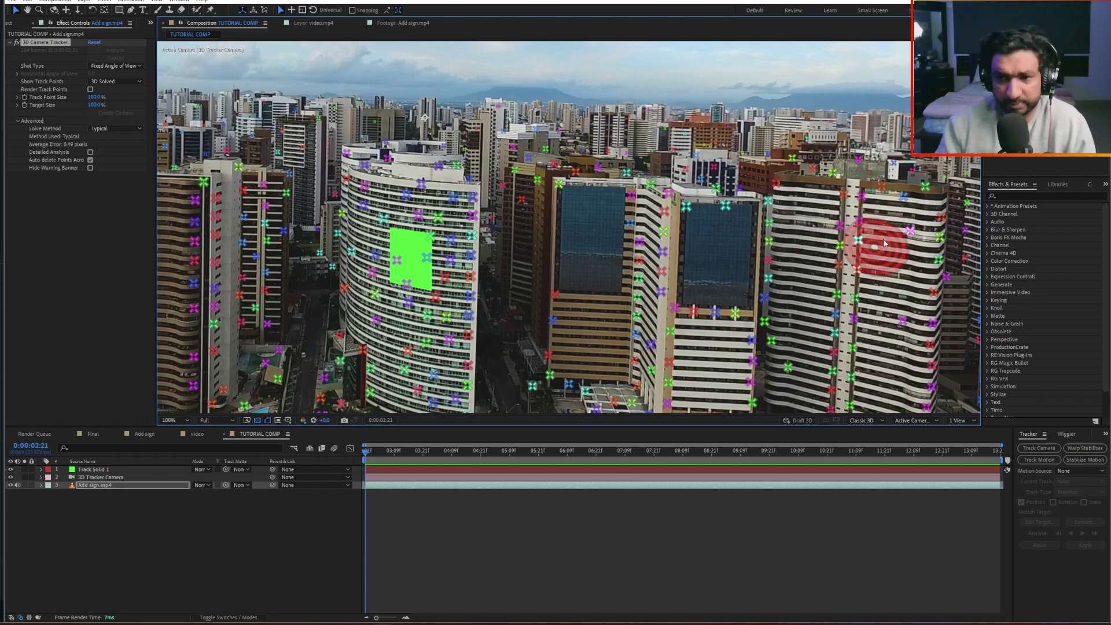
{"action": "left_click", "coordinate": [867, 246]}
{"action": "left_click", "coordinate": [768, 241], "text": "shift"}
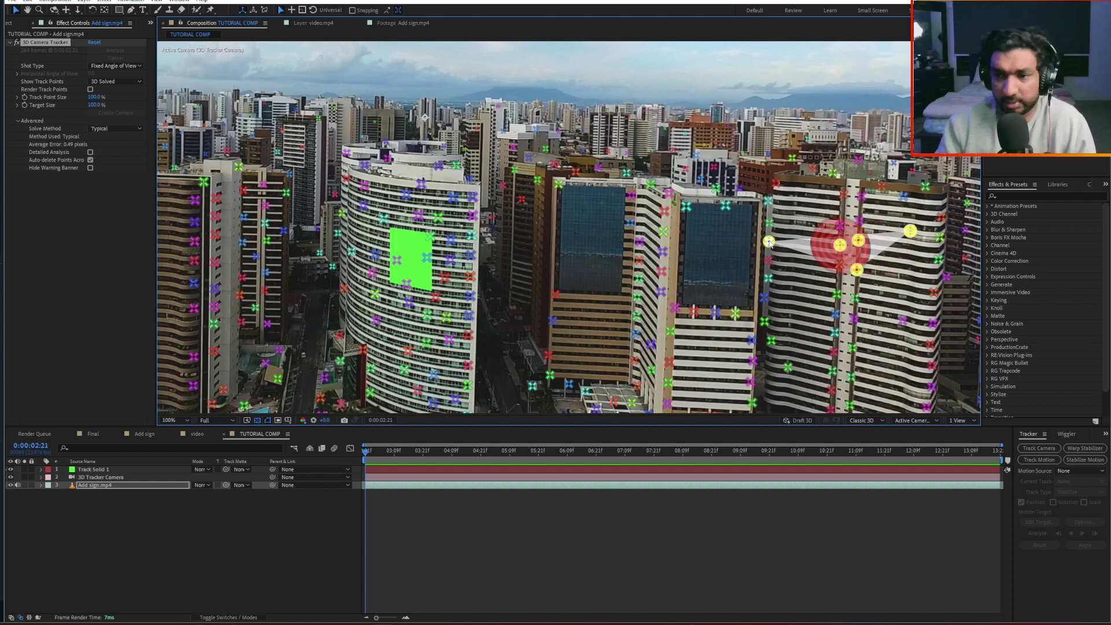
{"action": "right_click", "coordinate": [841, 243]}
{"action": "left_click", "coordinate": [768, 224], "text": "shift"}
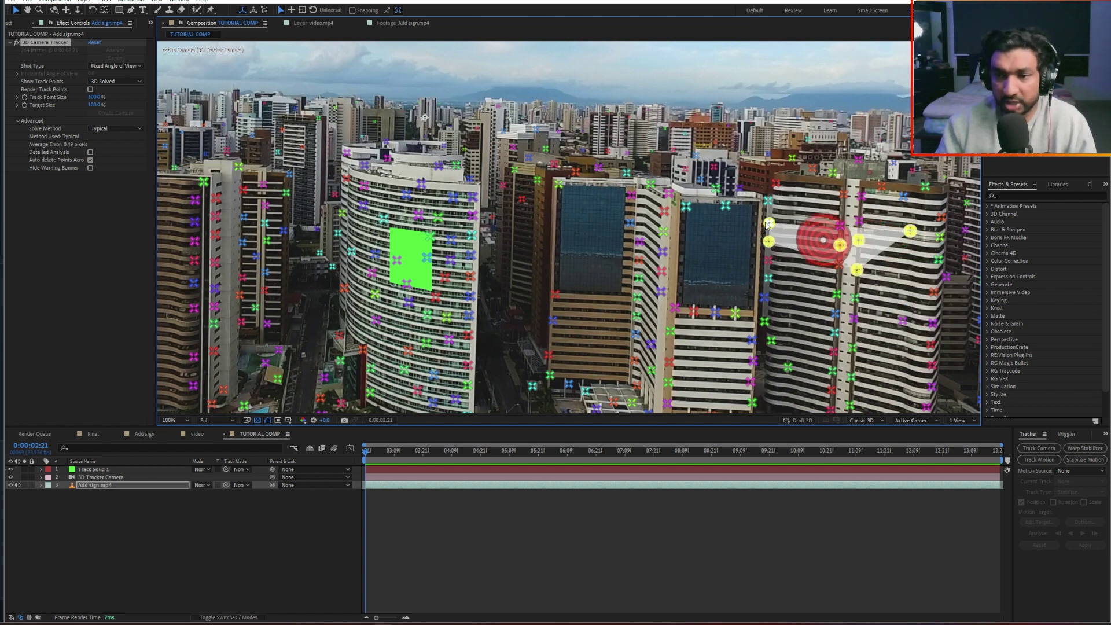
{"action": "right_click", "coordinate": [838, 242]}
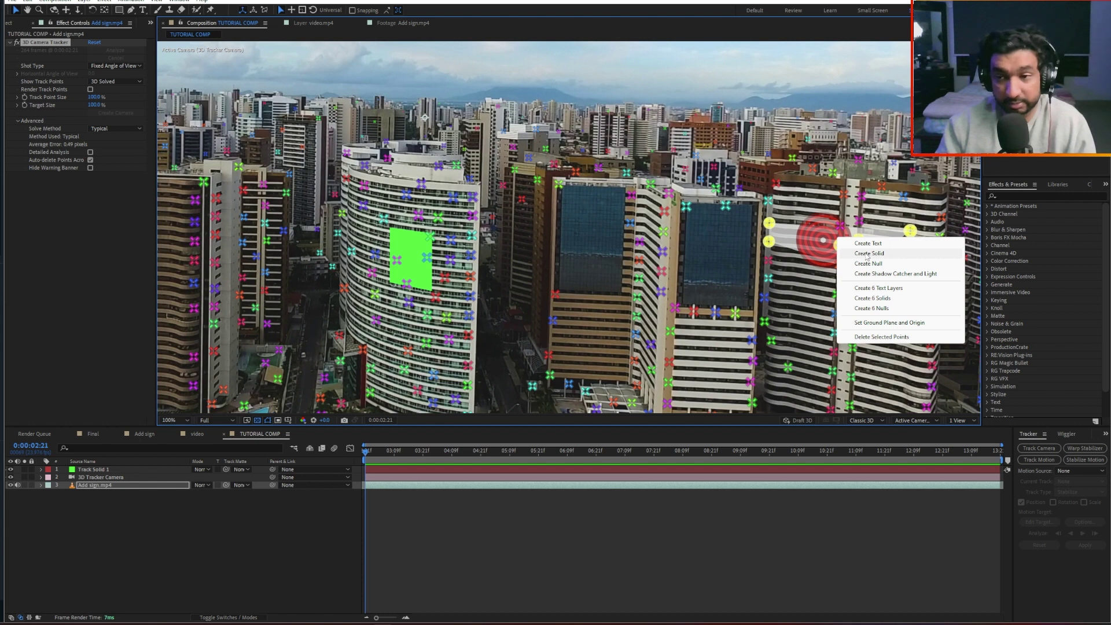
{"action": "left_click", "coordinate": [869, 253]}
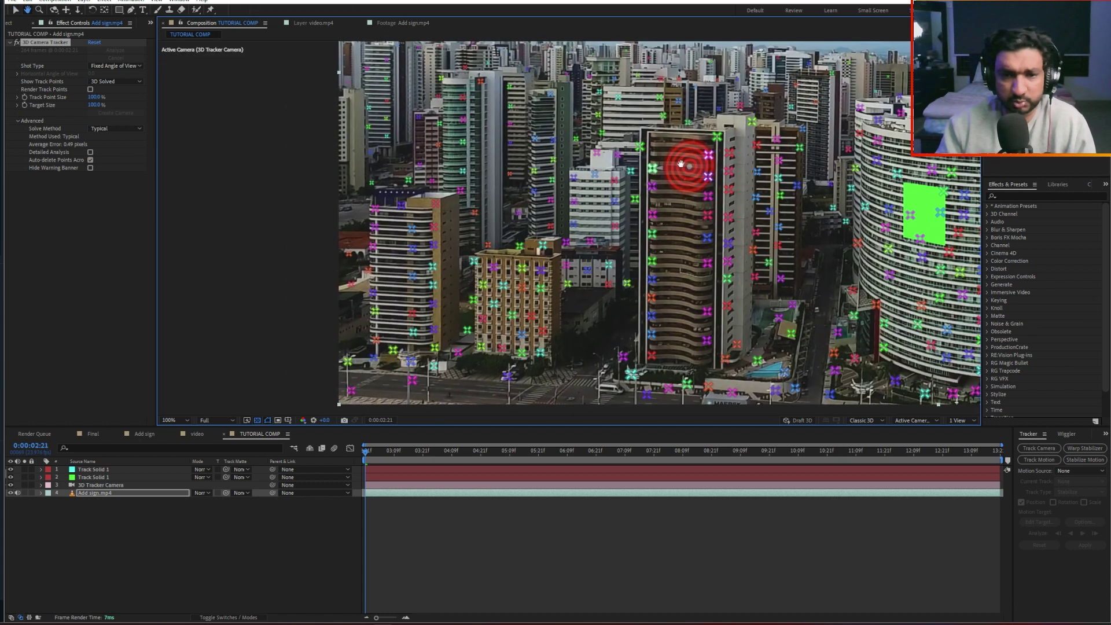
Step: Create a solid from the three selected track points on the small tan building's facade and scrub the timeline to check it
{"action": "right_click", "coordinate": [512, 285]}
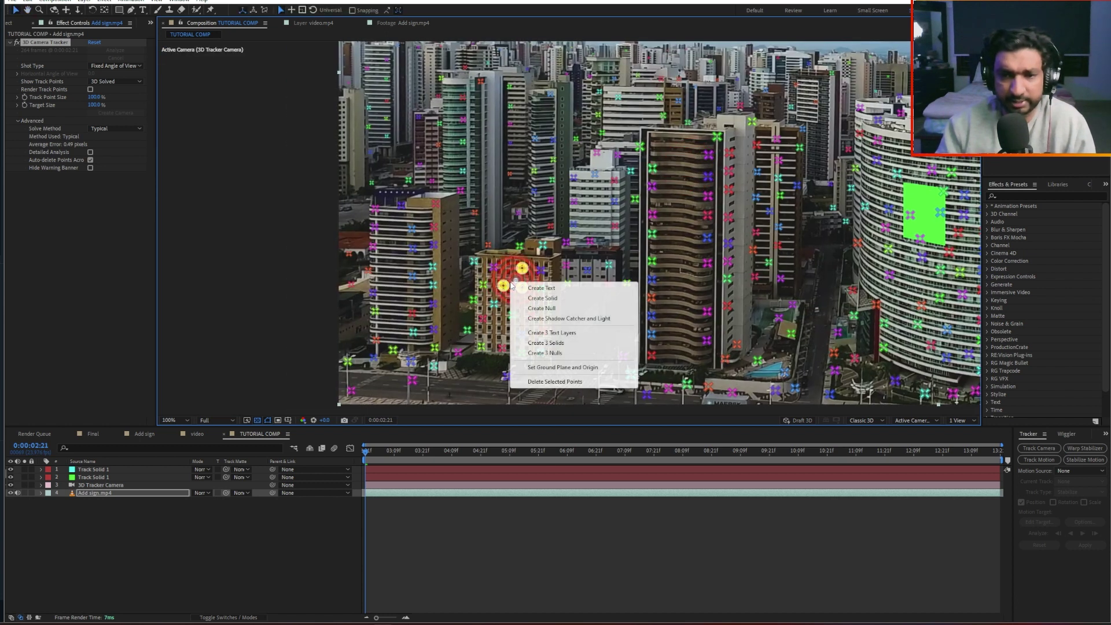
{"action": "left_click", "coordinate": [538, 295]}
{"action": "scroll", "coordinate": [612, 242], "scroll_direction": "down", "scroll_amount": 4}
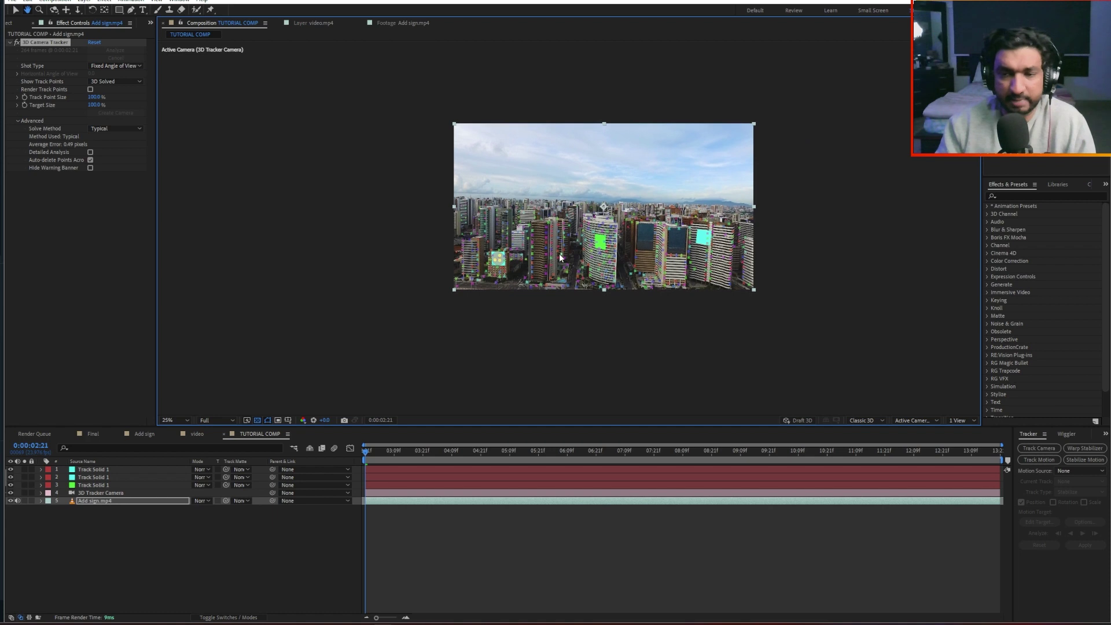
{"action": "scroll", "coordinate": [559, 254], "scroll_direction": "up", "scroll_amount": 2}
{"action": "left_click", "coordinate": [241, 565]}
{"action": "left_click_drag", "start_coordinate": [368, 455], "coordinate": [197, 546]}
Step: Redisplay the Add sign.mp4 track points and create a null from the single point at the striped building's far roof corner
{"action": "left_click", "coordinate": [128, 502]}
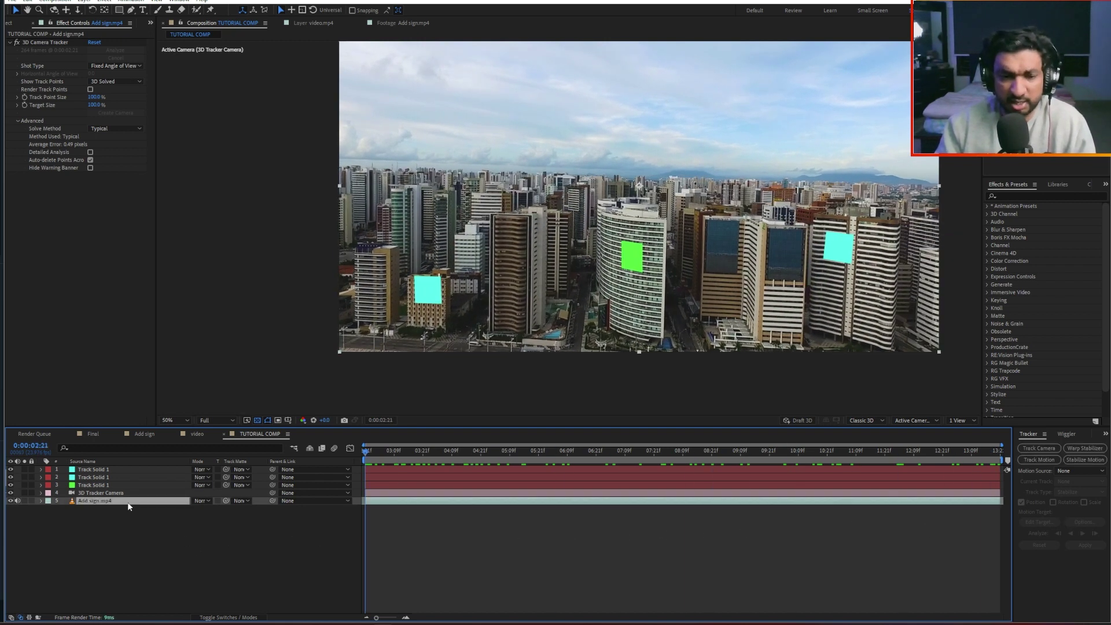
{"action": "left_click", "coordinate": [36, 42]}
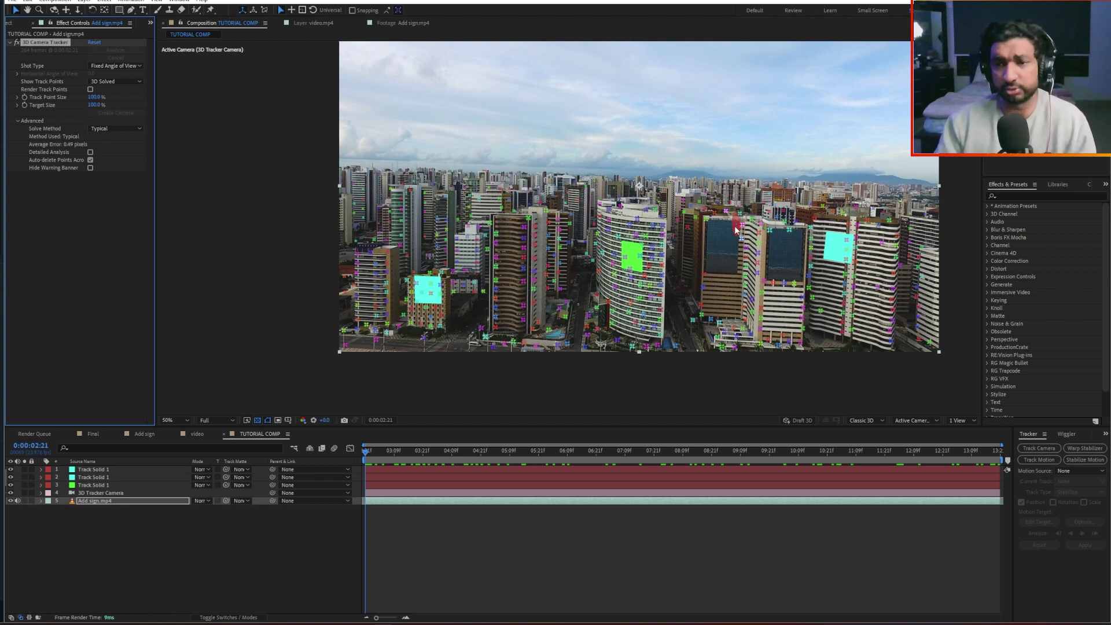
{"action": "scroll", "coordinate": [735, 226], "scroll_direction": "up", "scroll_amount": 2}
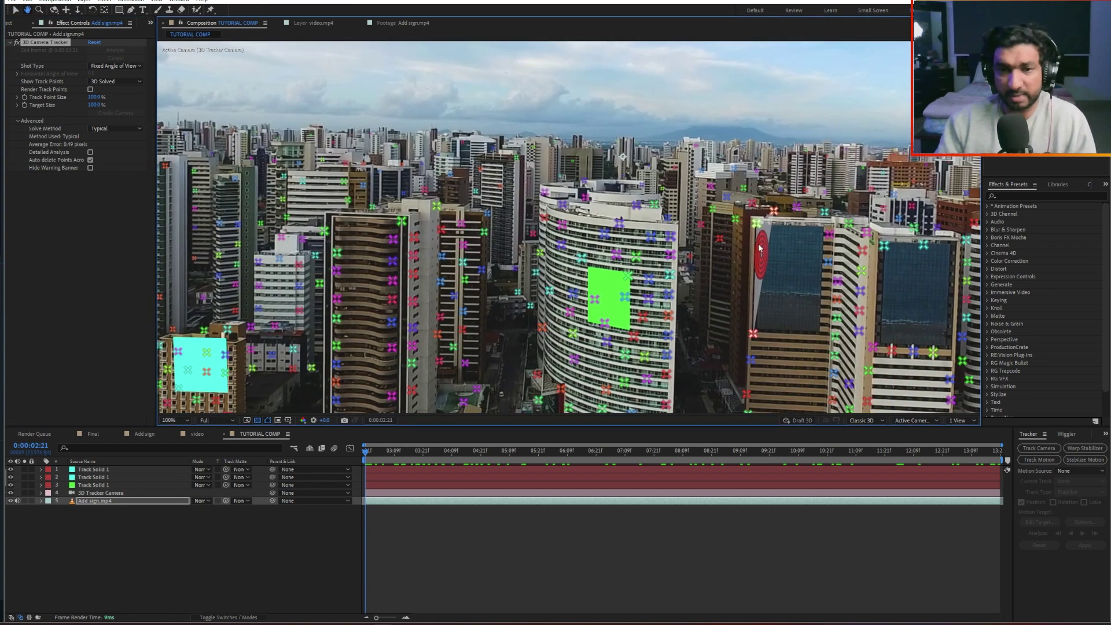
{"action": "scroll", "coordinate": [761, 247], "scroll_direction": "down", "scroll_amount": 2}
{"action": "scroll", "coordinate": [835, 240], "scroll_direction": "up", "scroll_amount": 2}
{"action": "mouse_move", "coordinate": [718, 246]}
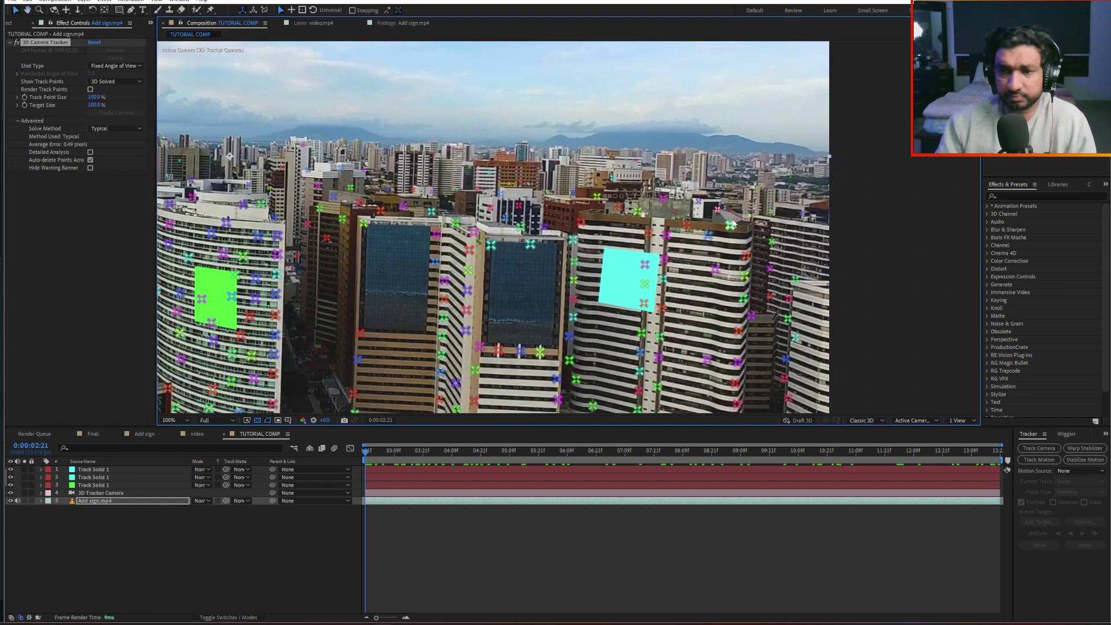
{"action": "right_click", "coordinate": [729, 225]}
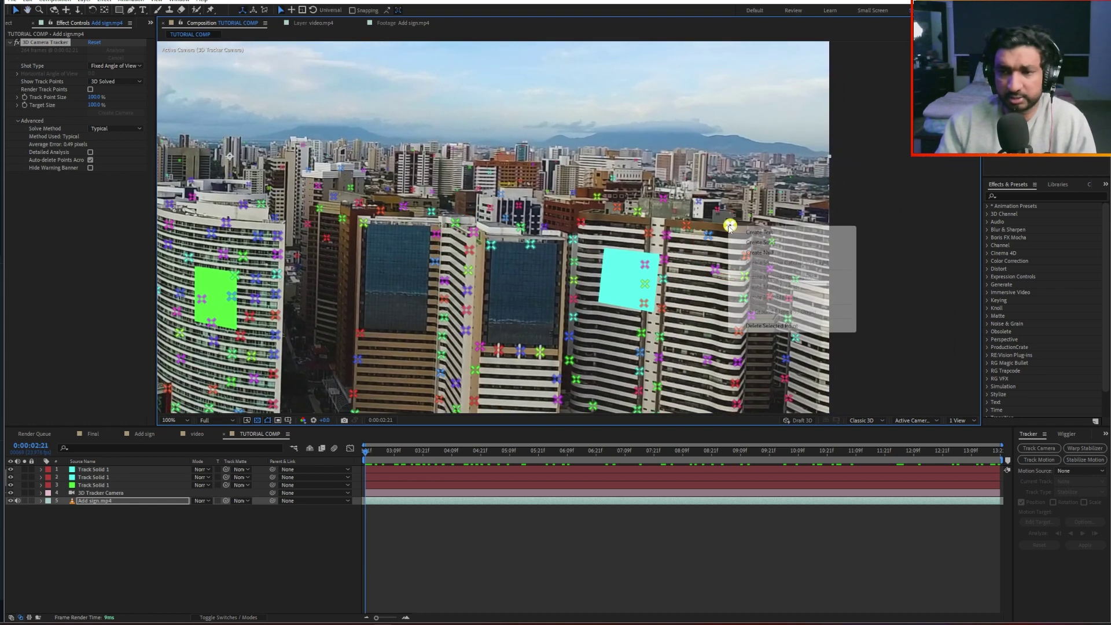
{"action": "left_click", "coordinate": [759, 253]}
Step: Scale the striped building's roof-corner null to 1819% and scrub the timeline to check its tracking
{"action": "left_click", "coordinate": [88, 470]}
{"action": "key", "text": "s"}
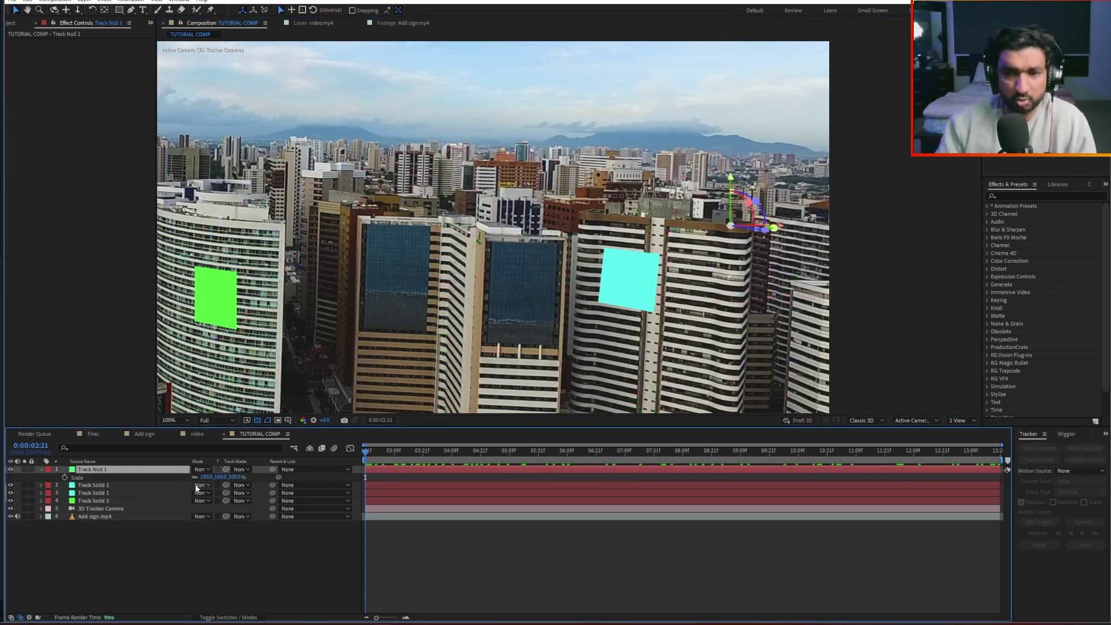
{"action": "left_click_drag", "start_coordinate": [1031, 474], "coordinate": [949, 476]}
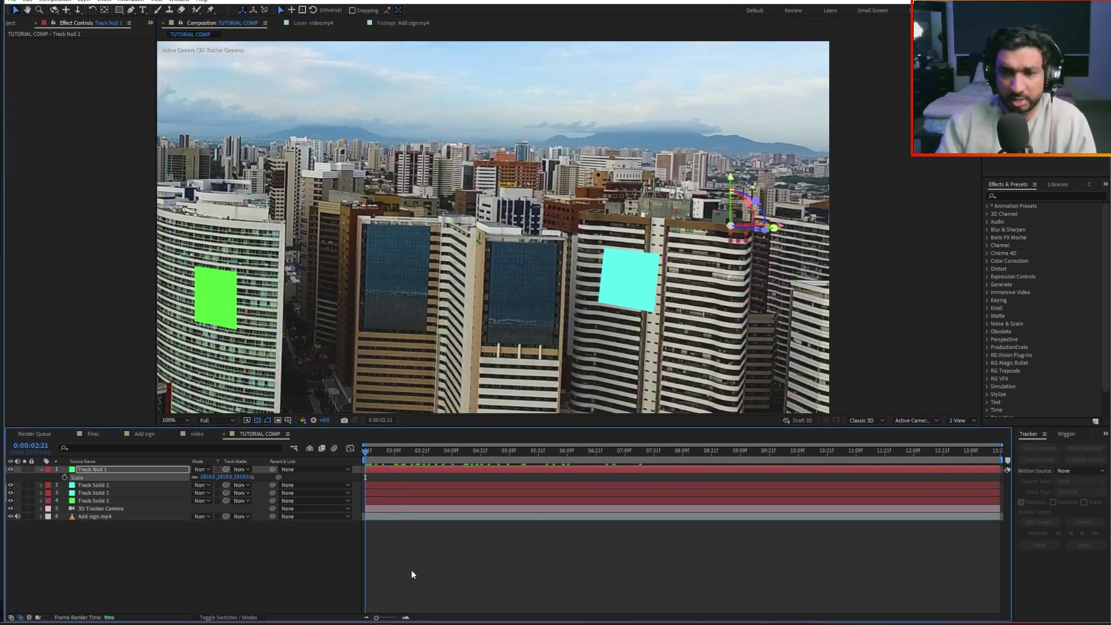
{"action": "left_click", "coordinate": [407, 567]}
{"action": "left_click_drag", "start_coordinate": [366, 453], "coordinate": [200, 525]}
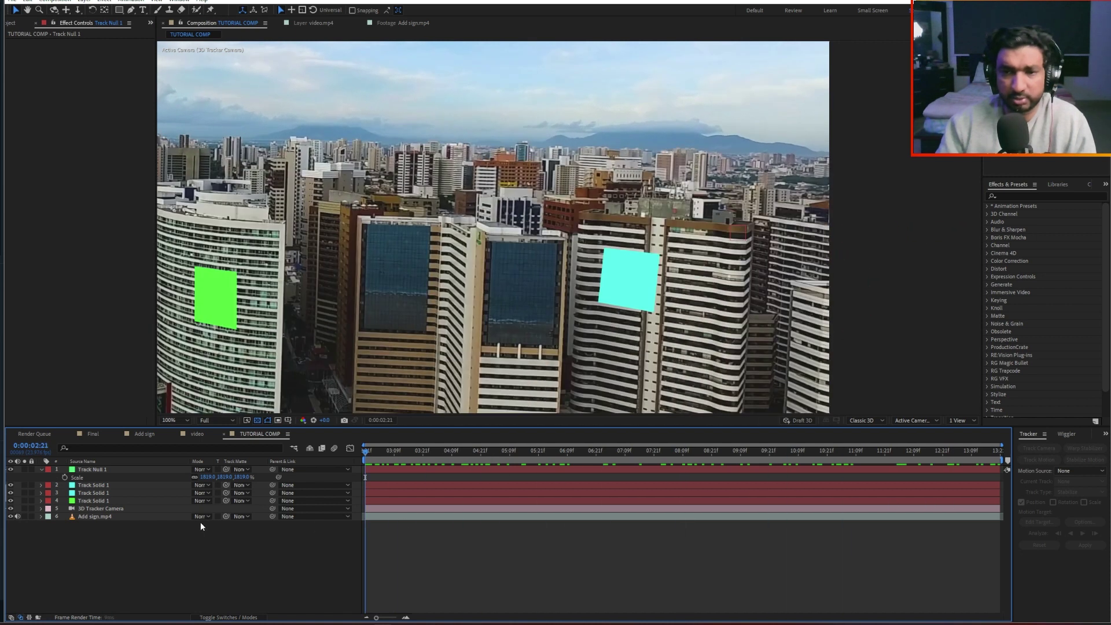
Step: Create a null from the track point on the roof edge between the two glass-fronted facades and scale it to 2890%
{"action": "left_click", "coordinate": [107, 516]}
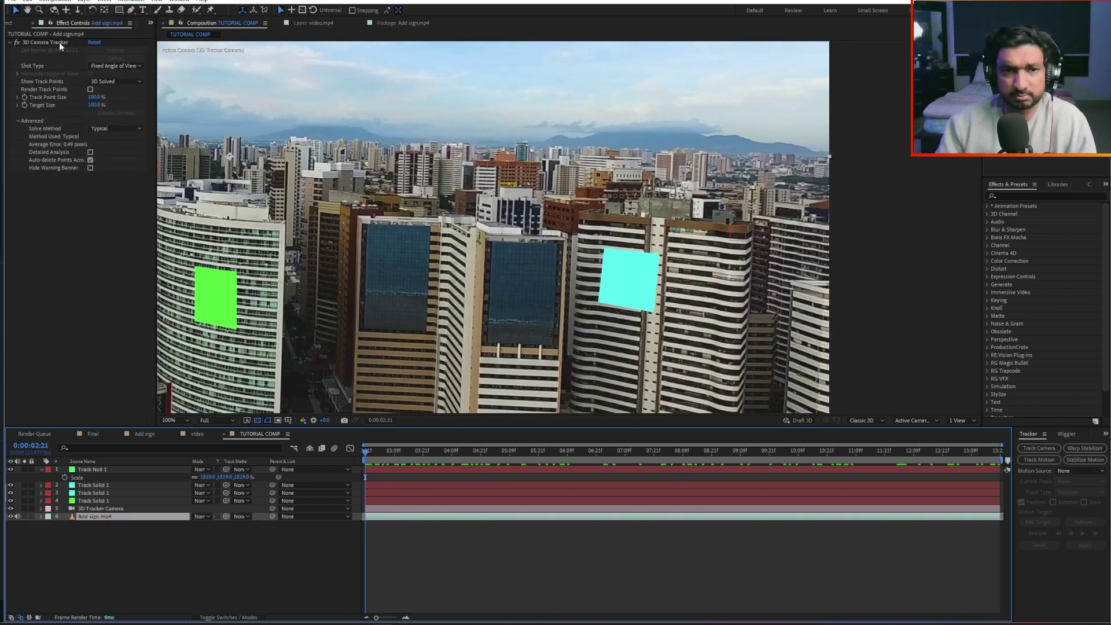
{"action": "left_click", "coordinate": [61, 42]}
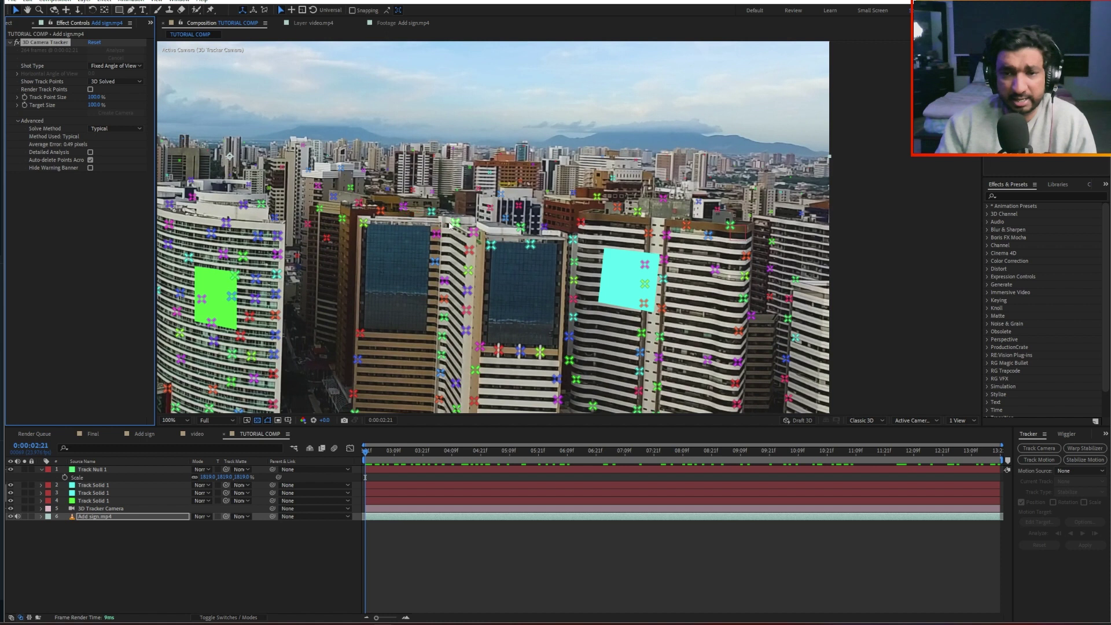
{"action": "right_click", "coordinate": [457, 222]}
{"action": "left_click", "coordinate": [471, 250]}
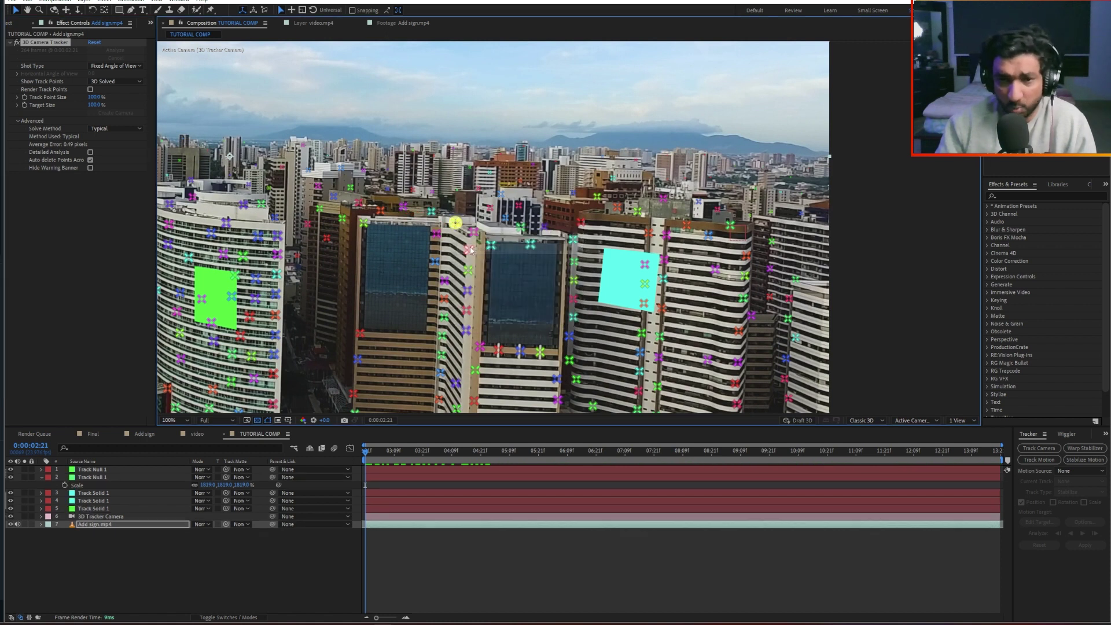
{"action": "left_click", "coordinate": [80, 471]}
{"action": "key", "text": "s"}
{"action": "left_click_drag", "start_coordinate": [221, 478], "coordinate": [579, 471]}
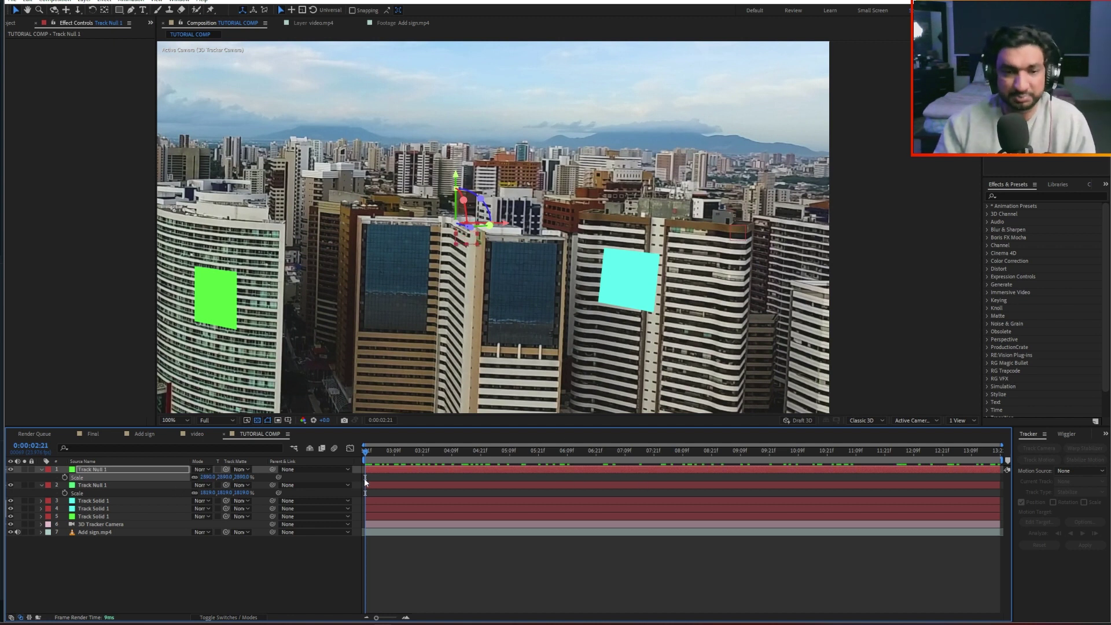
Step: Collapse the properties of all layers and scrub through the footage to check that the solids stay on the buildings
{"action": "key", "text": "ctrl+a"}
{"action": "left_click", "coordinate": [40, 470]}
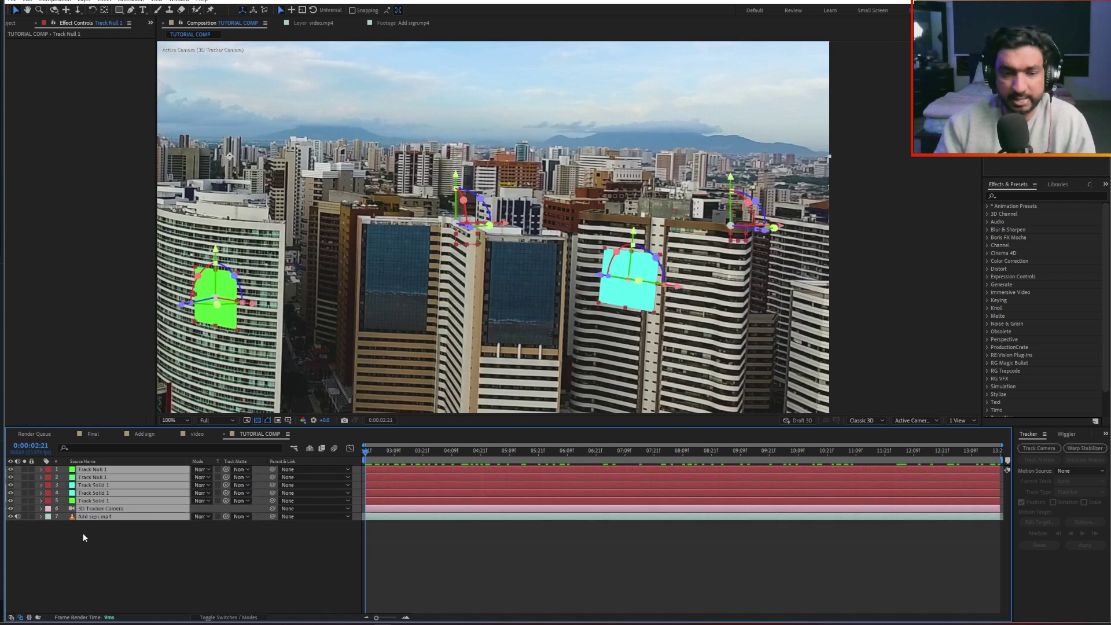
{"action": "left_click", "coordinate": [86, 533]}
{"action": "scroll", "coordinate": [331, 319], "scroll_direction": "down", "scroll_amount": 4}
{"action": "scroll", "coordinate": [335, 310], "scroll_direction": "up", "scroll_amount": 2}
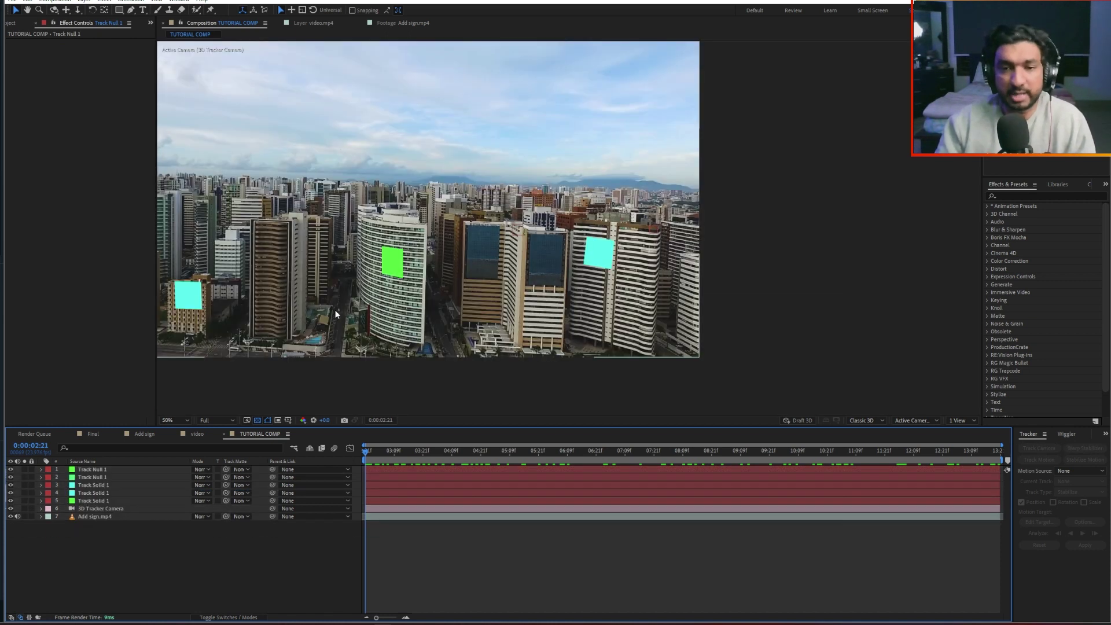
{"action": "left_click_drag", "start_coordinate": [365, 455], "coordinate": [810, 492]}
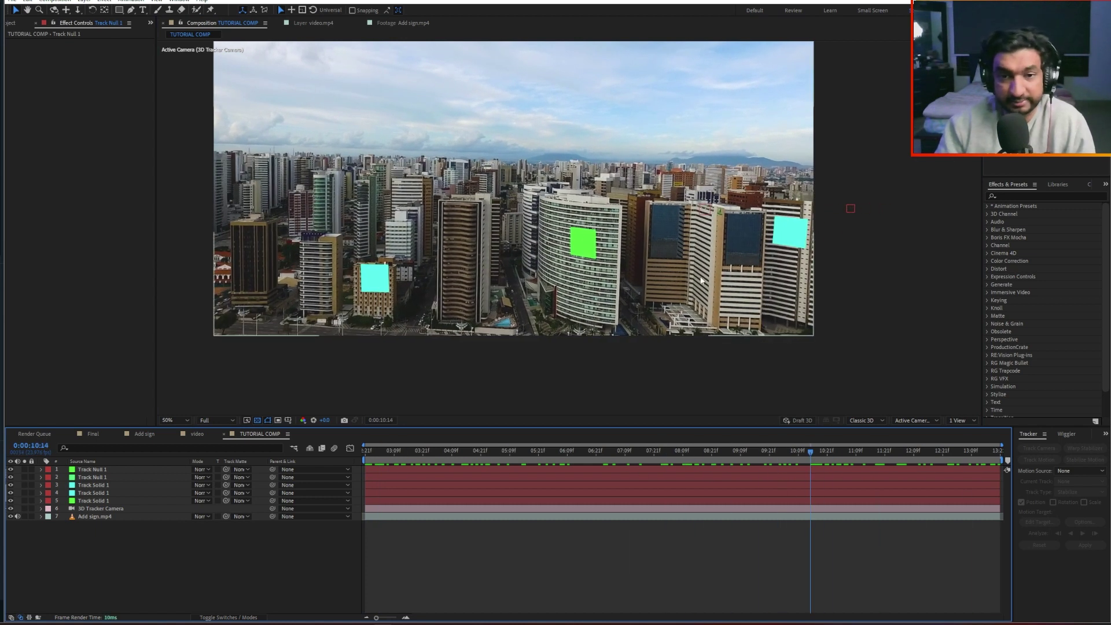
{"action": "left_click_drag", "start_coordinate": [811, 480], "coordinate": [190, 489]}
{"action": "left_click", "coordinate": [19, 25]}
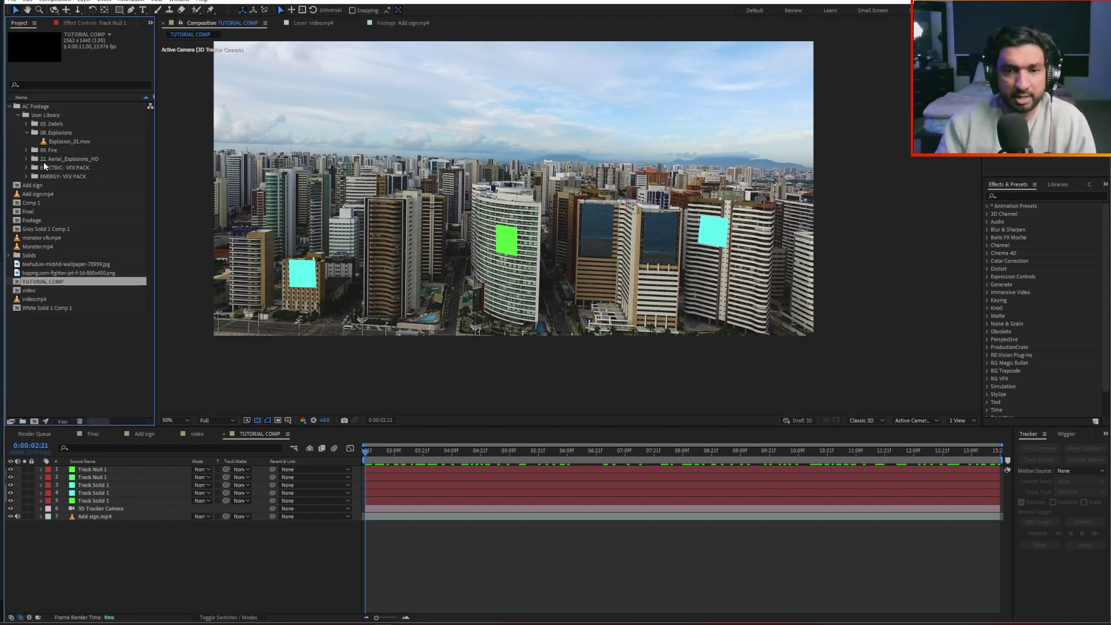
{"action": "left_click_drag", "start_coordinate": [319, 267], "coordinate": [364, 261]}
{"action": "scroll", "coordinate": [363, 261], "scroll_direction": "up", "scroll_amount": 1}
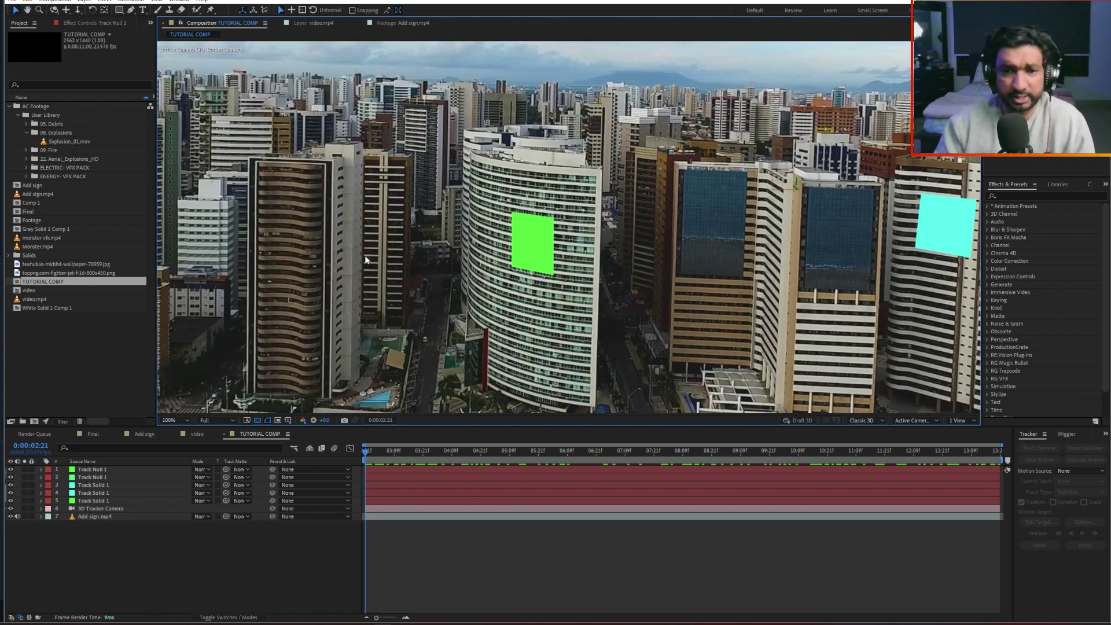
{"action": "scroll", "coordinate": [363, 261], "scroll_direction": "down", "scroll_amount": 1}
Step: Redisplay the Add sign.mp4 track points, select three around the small tan building, and create a flat ground-plate solid from them
{"action": "left_click", "coordinate": [99, 523]}
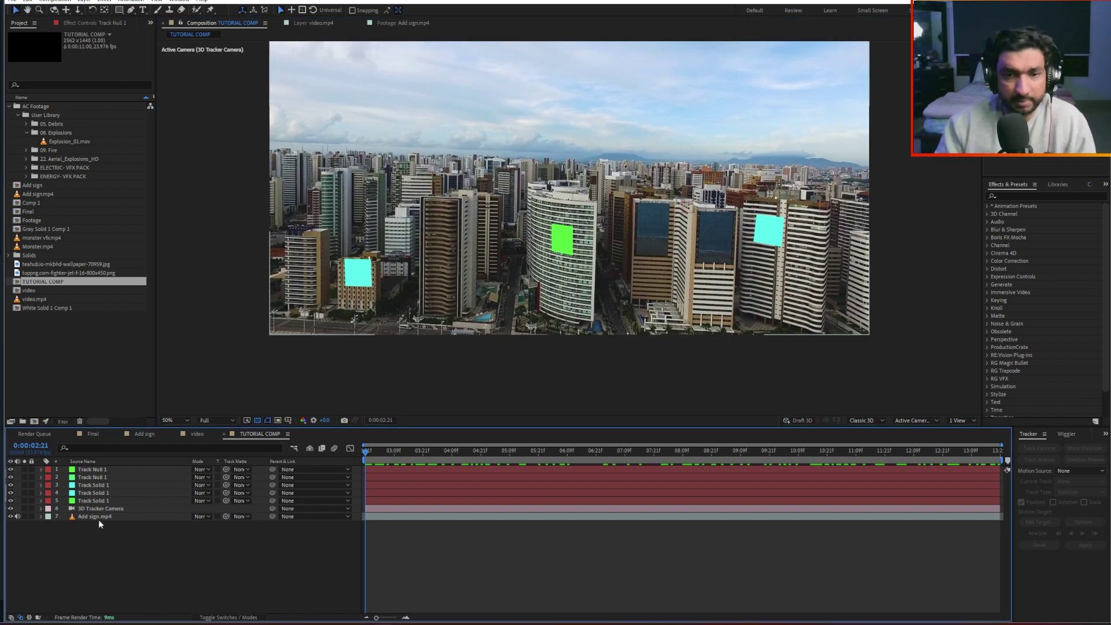
{"action": "left_click", "coordinate": [95, 516]}
{"action": "left_click", "coordinate": [72, 23]}
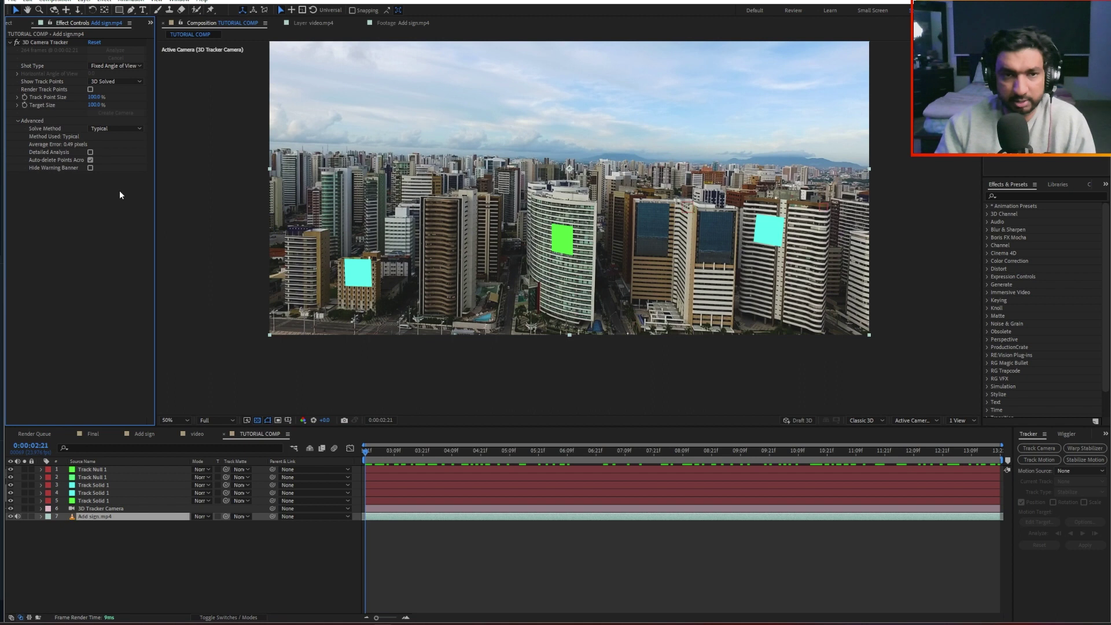
{"action": "left_click", "coordinate": [42, 43]}
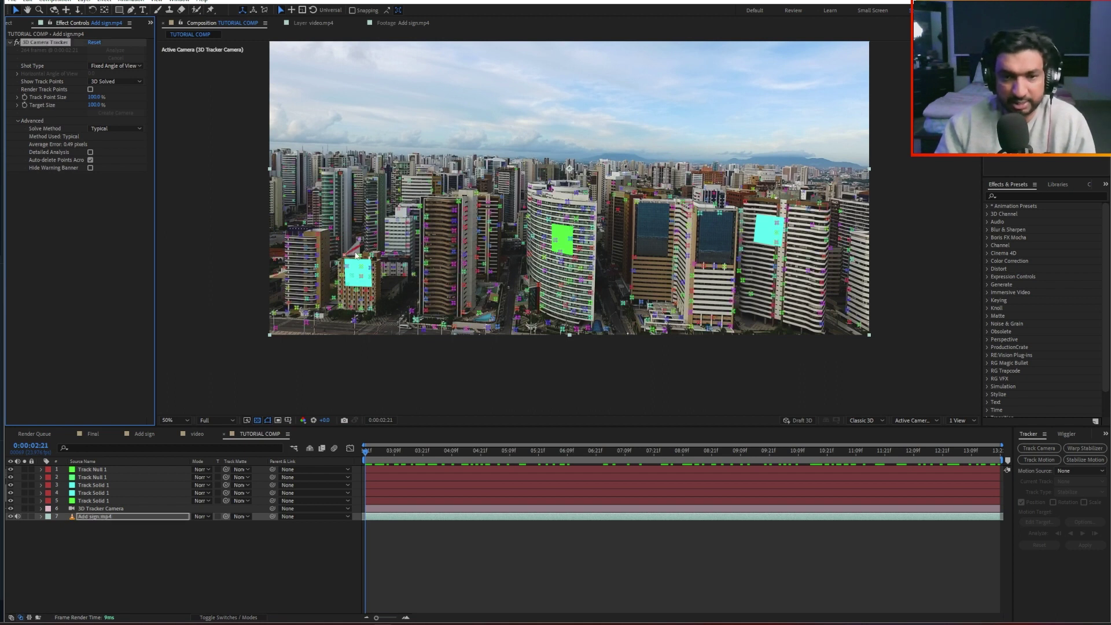
{"action": "scroll", "coordinate": [359, 249], "scroll_direction": "up", "scroll_amount": 1}
{"action": "left_click_drag", "start_coordinate": [347, 247], "coordinate": [626, 242]}
{"action": "scroll", "coordinate": [626, 242], "scroll_direction": "up", "scroll_amount": 1}
{"action": "scroll", "coordinate": [626, 242], "scroll_direction": "down", "scroll_amount": 1}
{"action": "scroll", "coordinate": [626, 242], "scroll_direction": "up", "scroll_amount": 1}
{"action": "scroll", "coordinate": [383, 322], "scroll_direction": "down", "scroll_amount": 1}
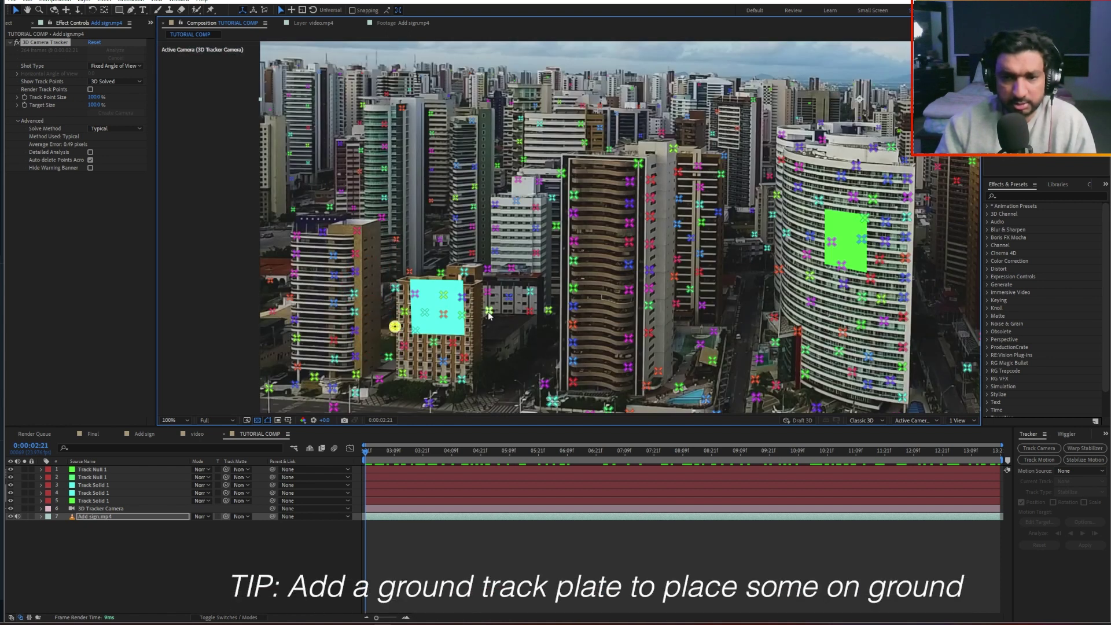
{"action": "left_click", "coordinate": [548, 312], "text": "shift"}
{"action": "right_click", "coordinate": [487, 311]}
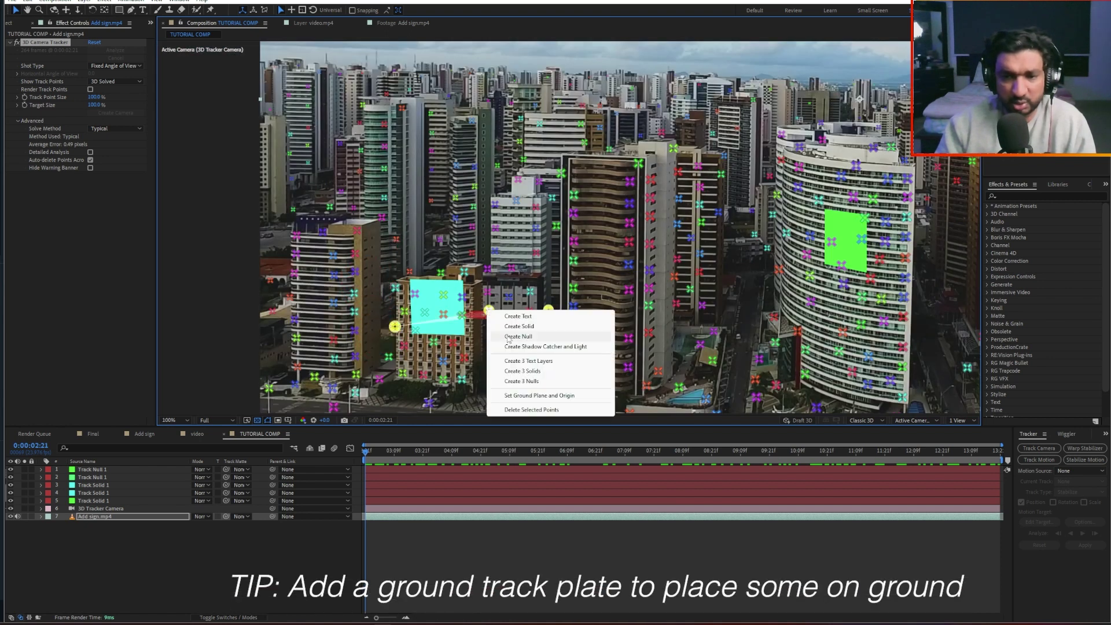
{"action": "left_click", "coordinate": [509, 326]}
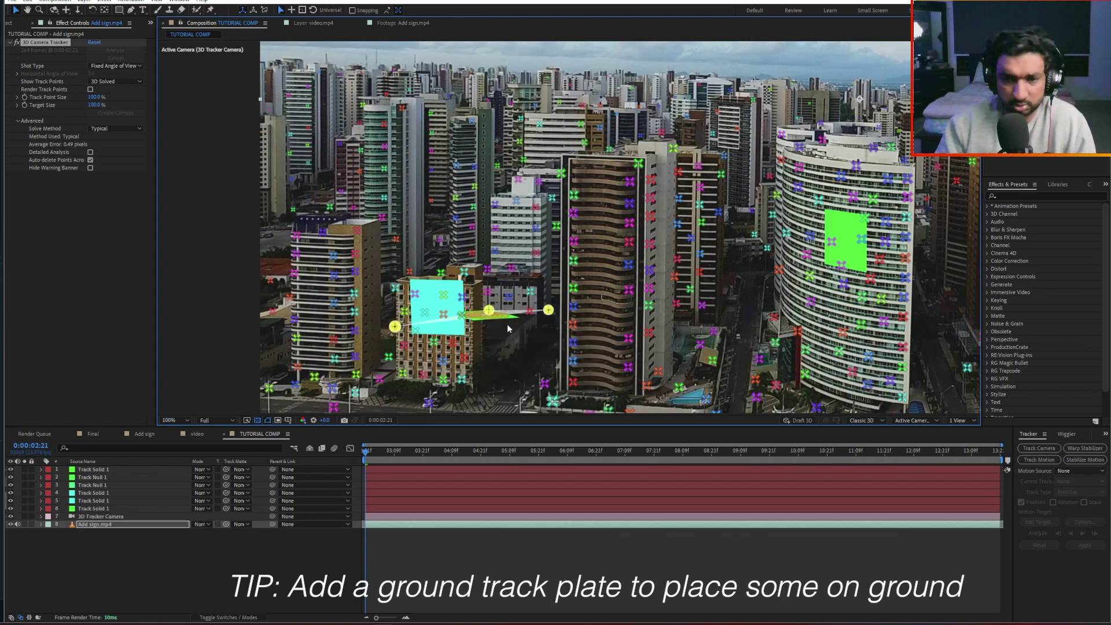
Step: Scale the flat ground-plate solid beside the small tan building to 134%
{"action": "left_click", "coordinate": [30, 538]}
{"action": "left_click", "coordinate": [95, 471]}
{"action": "key", "text": "s"}
{"action": "left_click_drag", "start_coordinate": [217, 479], "coordinate": [227, 477]}
{"action": "left_click_drag", "start_coordinate": [242, 479], "coordinate": [236, 479]}
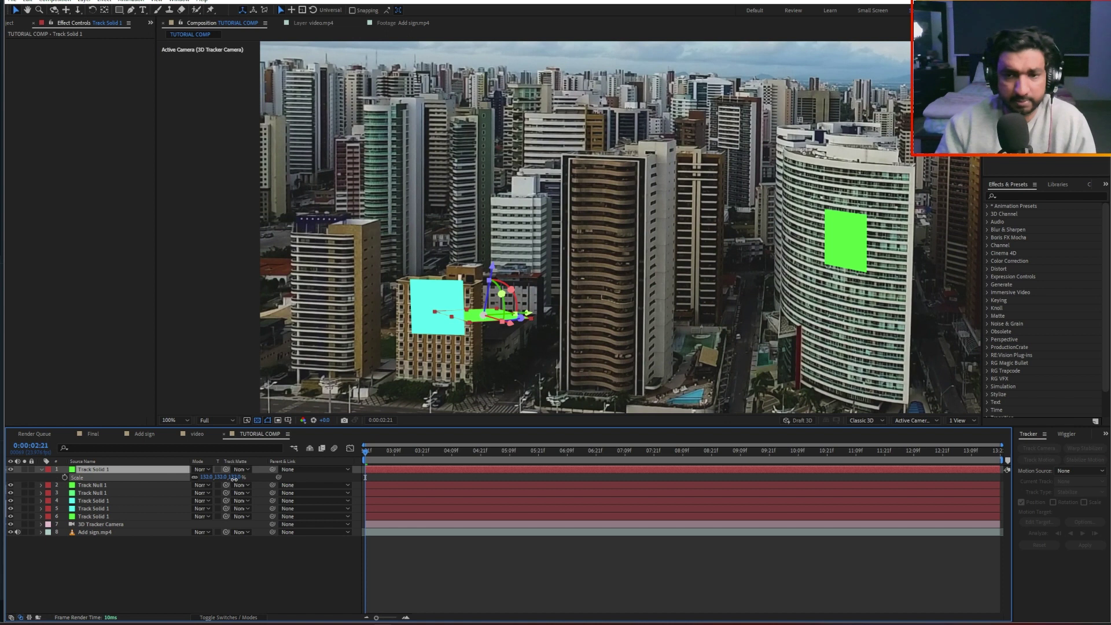
{"action": "scroll", "coordinate": [613, 221], "scroll_direction": "down", "scroll_amount": 1}
{"action": "left_click_drag", "start_coordinate": [615, 218], "coordinate": [559, 243]}
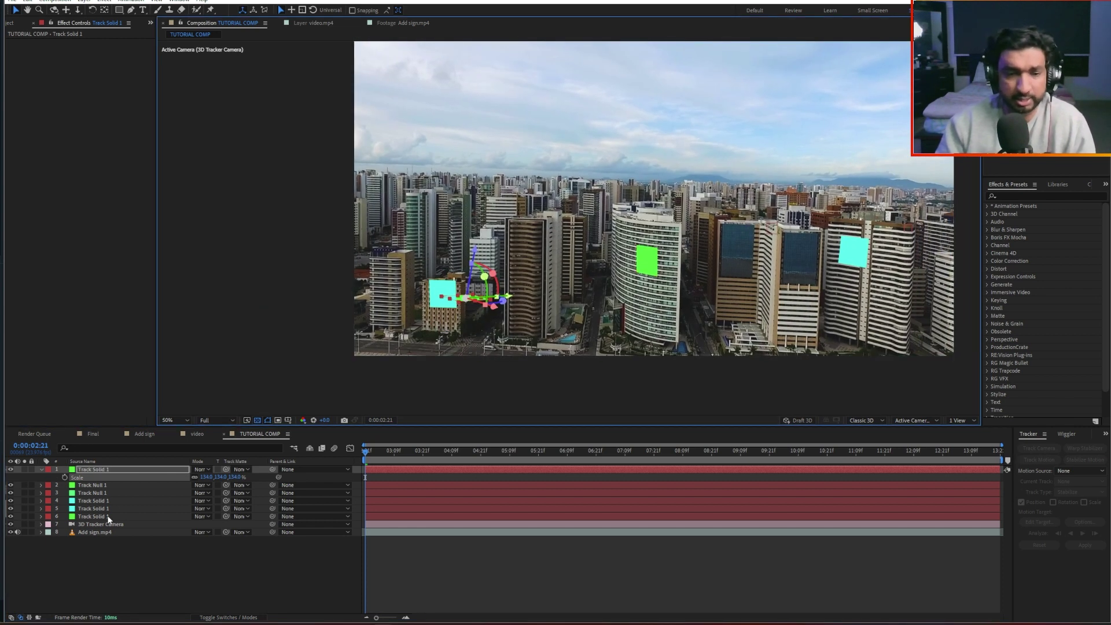
Step: Examine the stock clips in the project's Fire, Aerial_Explosions_HD, ELECTRIC- VFX PACK and ENERGY- VFX PACK folders
{"action": "left_click", "coordinate": [98, 531]}
{"action": "left_click", "coordinate": [12, 24]}
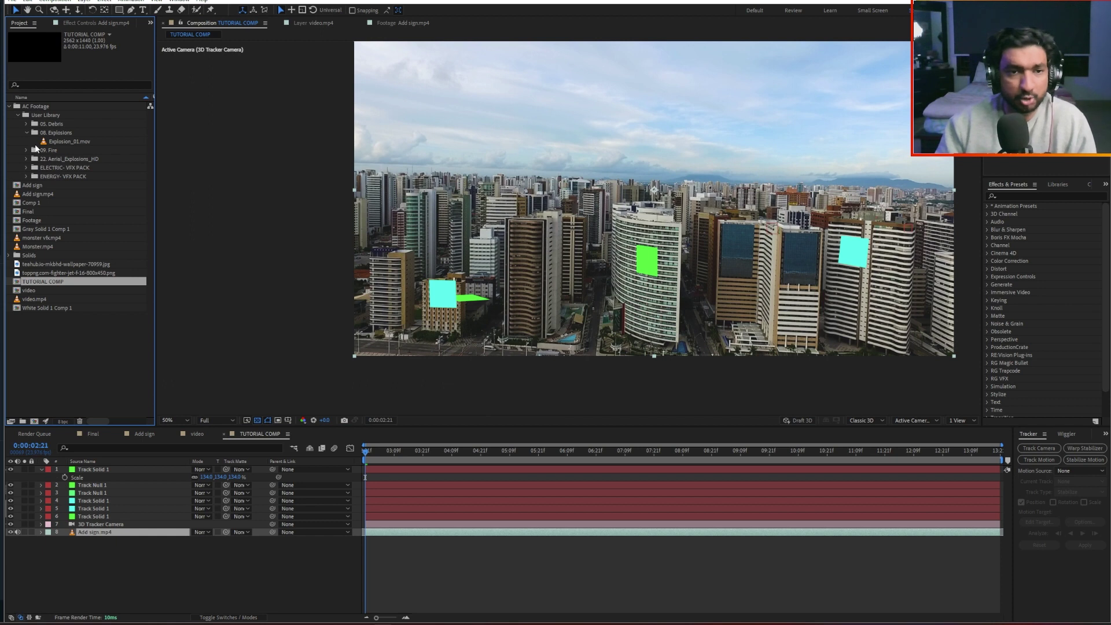
{"action": "left_click", "coordinate": [26, 151]}
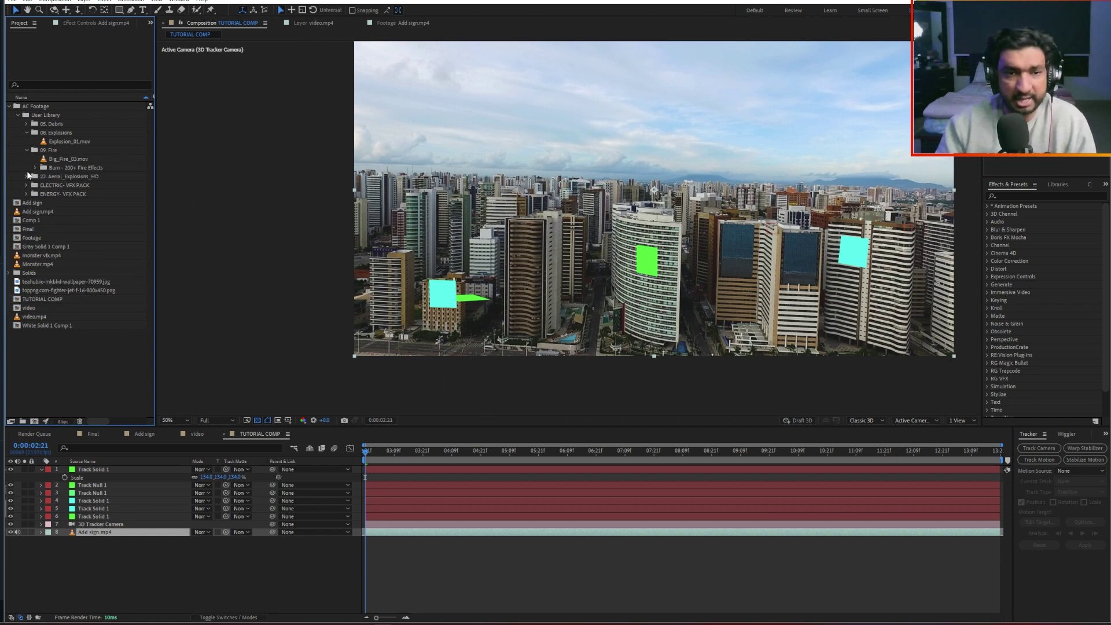
{"action": "left_click", "coordinate": [35, 167]}
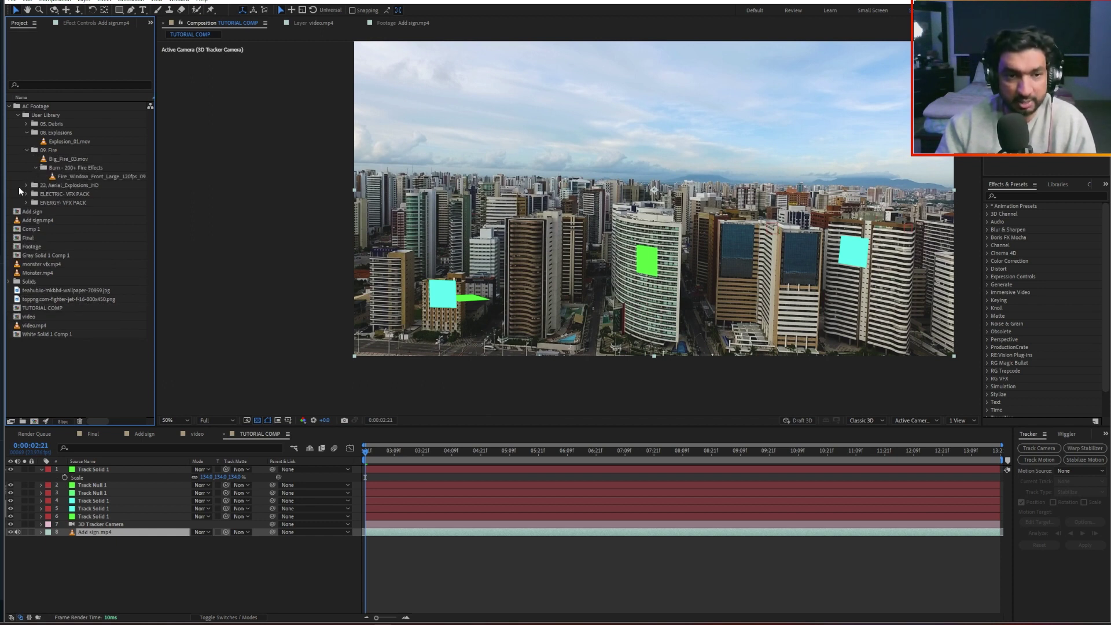
{"action": "left_click", "coordinate": [26, 186]}
{"action": "left_click", "coordinate": [26, 203]}
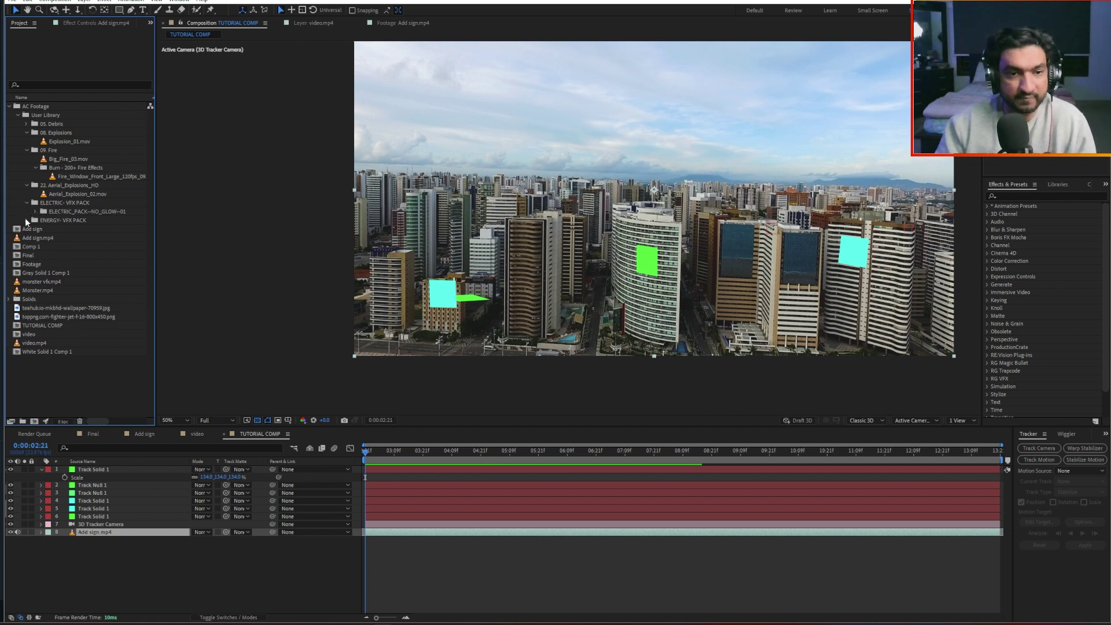
{"action": "left_click", "coordinate": [35, 212]}
{"action": "left_click", "coordinate": [45, 221]}
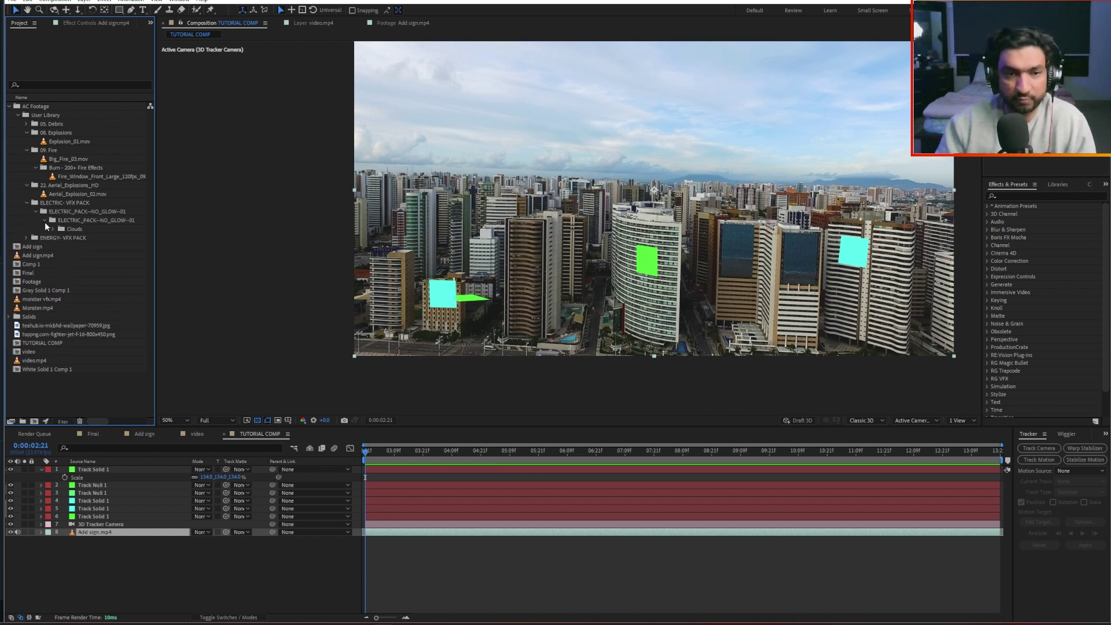
{"action": "left_click", "coordinate": [53, 229]}
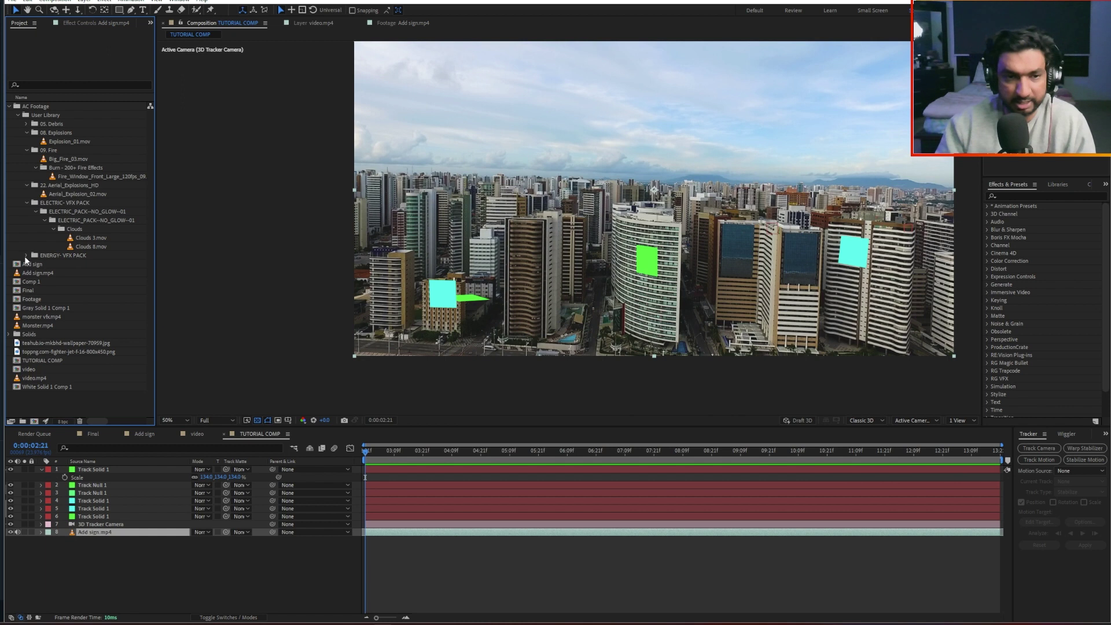
{"action": "left_click", "coordinate": [26, 255]}
{"action": "left_click", "coordinate": [36, 264]}
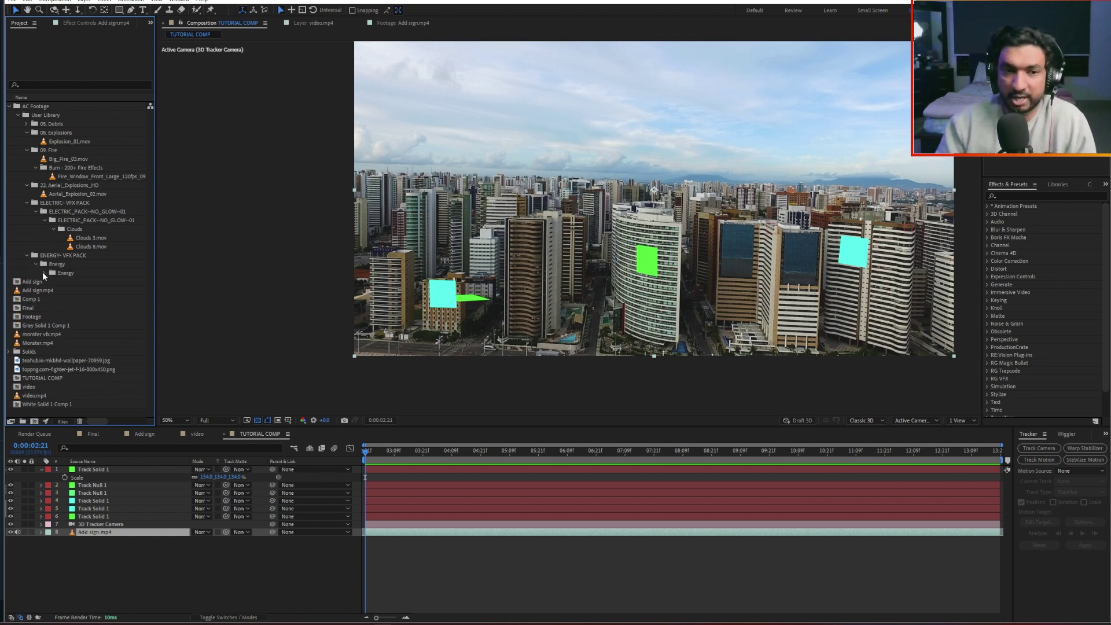
{"action": "left_click", "coordinate": [44, 274]}
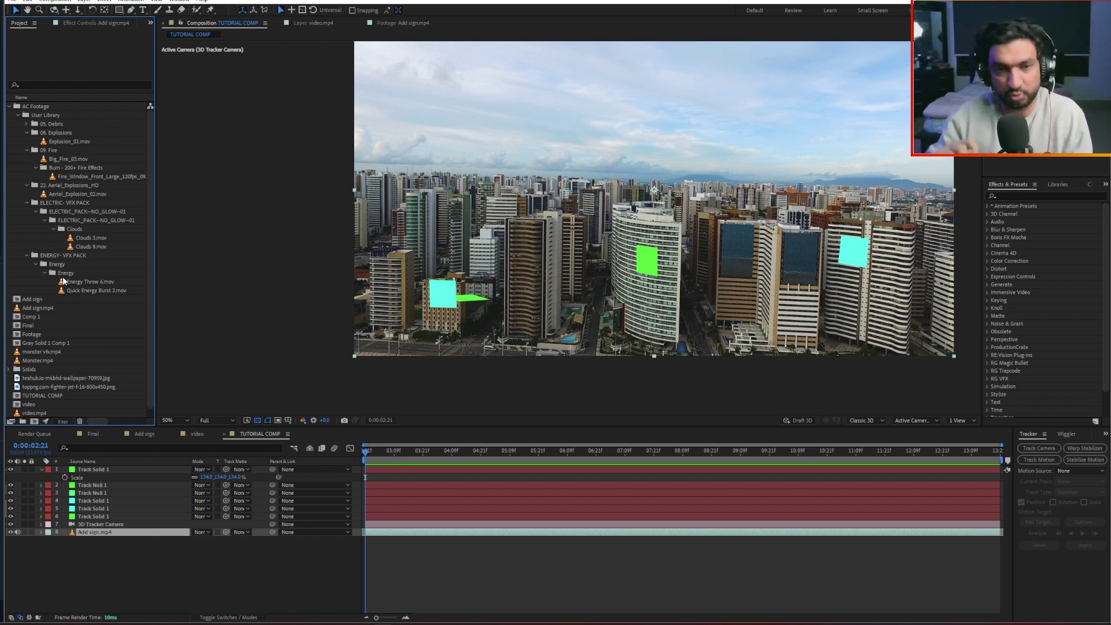
Step: Examine the finished burning-city effect in the video composition and return to TUTORIAL COMP
{"action": "left_click_drag", "start_coordinate": [502, 201], "coordinate": [406, 244]}
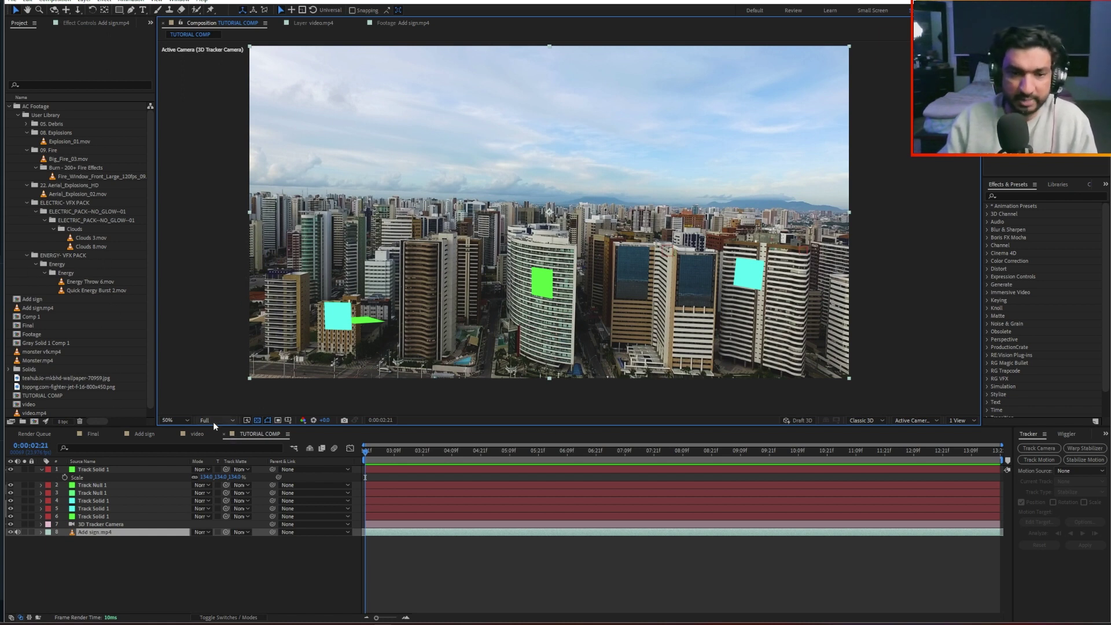
{"action": "left_click", "coordinate": [198, 434]}
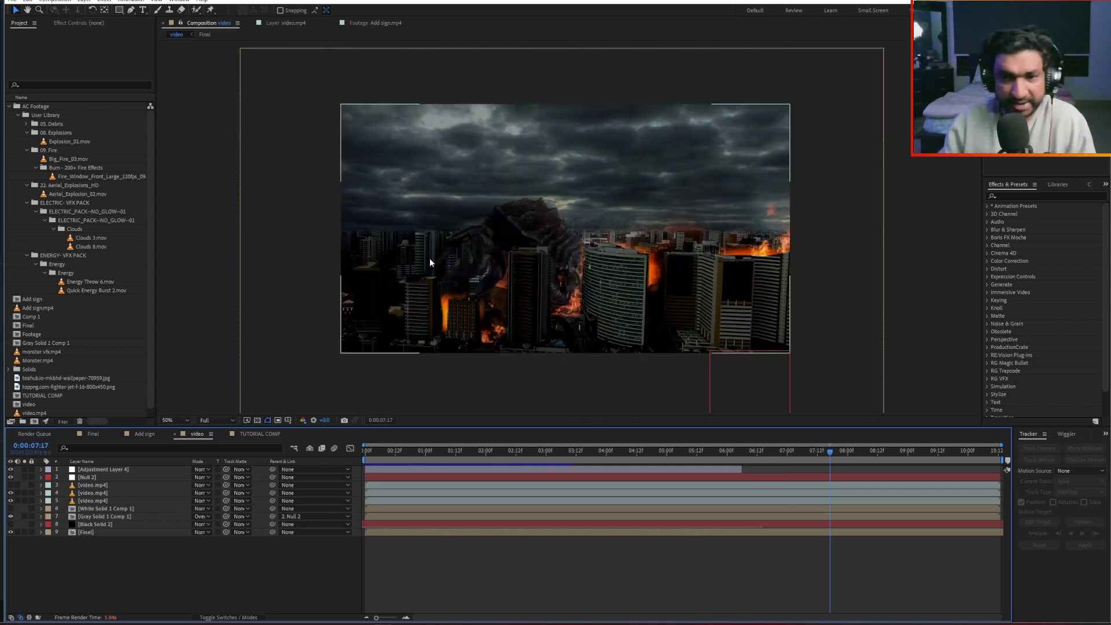
{"action": "left_click", "coordinate": [242, 434]}
{"action": "left_click_drag", "start_coordinate": [464, 149], "coordinate": [462, 160]}
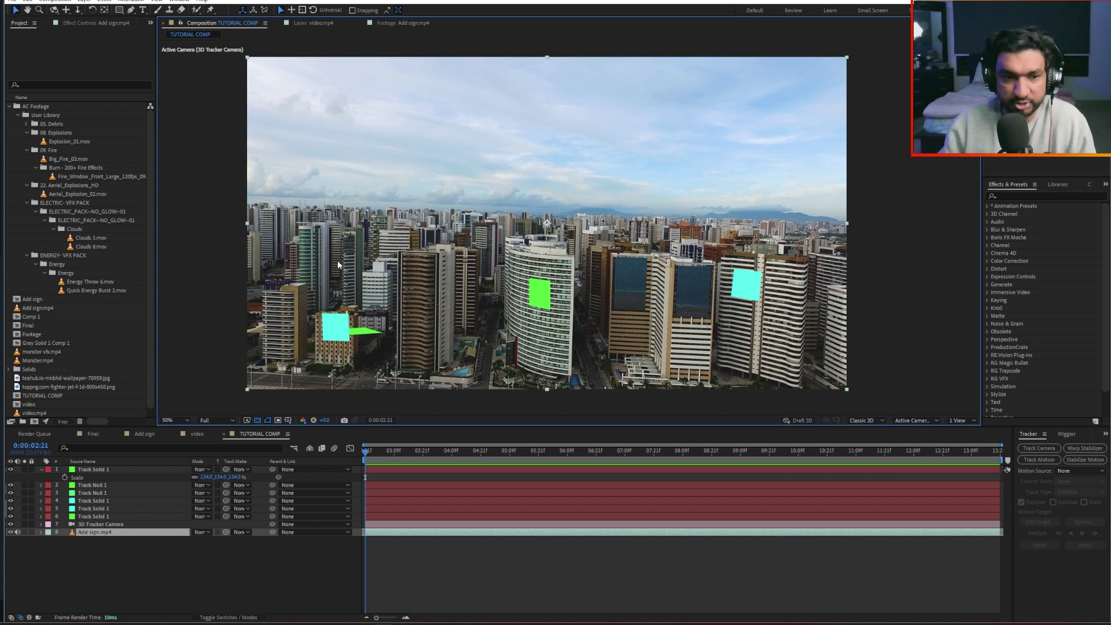
Step: View the dark cloudy teahub.io wallpaper image, return to TUTORIAL COMP, and collapse the top Track Solid 1 layer's properties
{"action": "scroll", "coordinate": [87, 383], "scroll_direction": "down", "scroll_amount": 1}
{"action": "left_click", "coordinate": [78, 376]}
{"action": "left_click", "coordinate": [82, 367]}
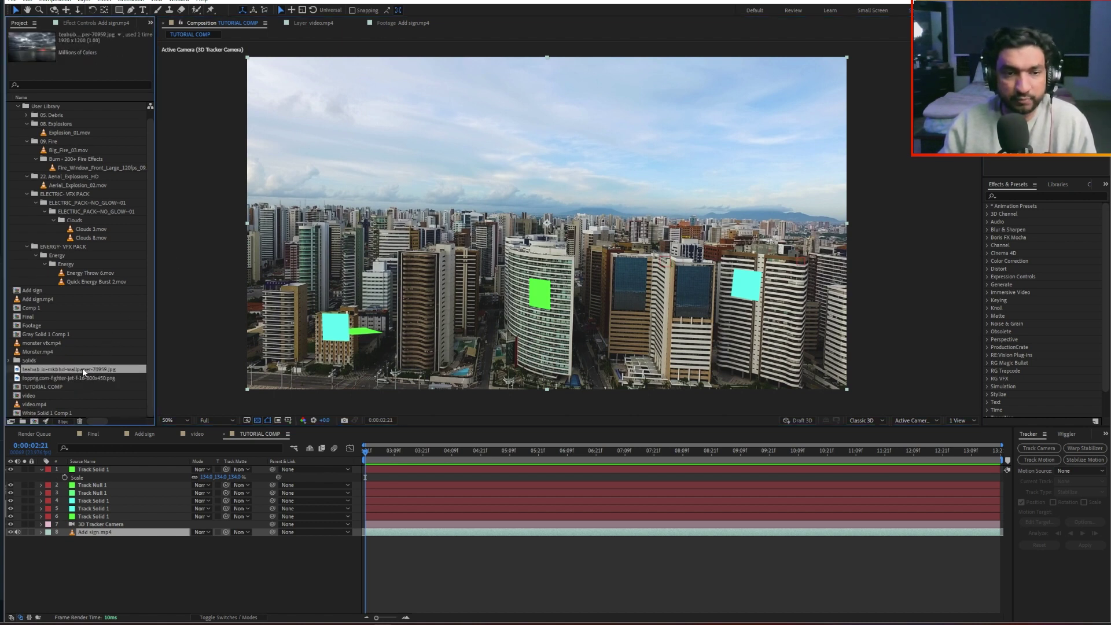
{"action": "double_click", "coordinate": [82, 366]}
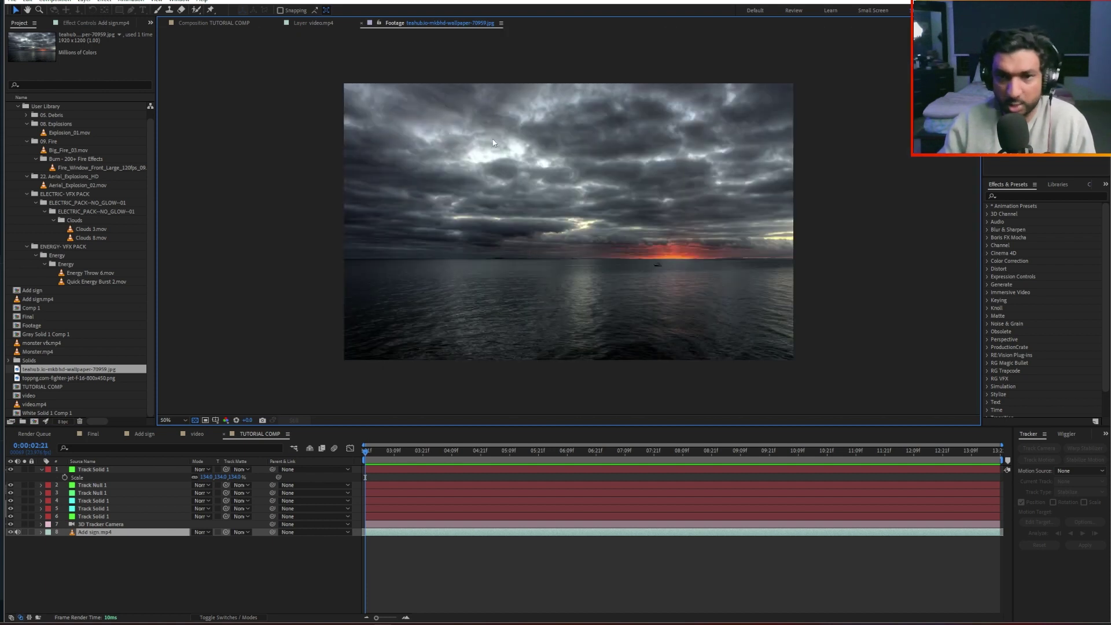
{"action": "left_click", "coordinate": [219, 23]}
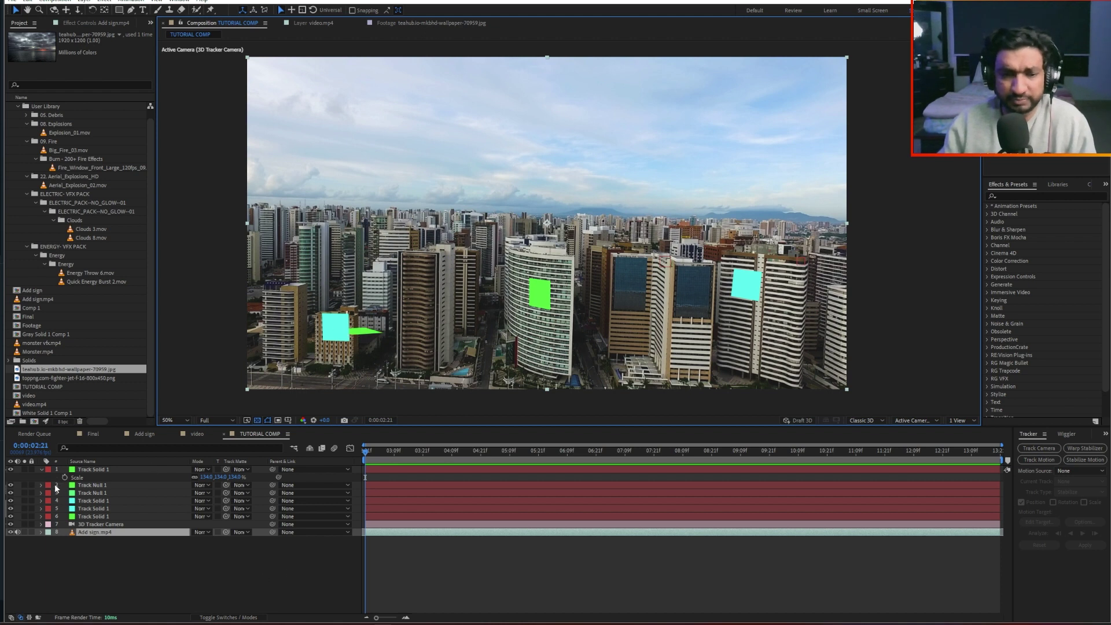
{"action": "left_click", "coordinate": [41, 470]}
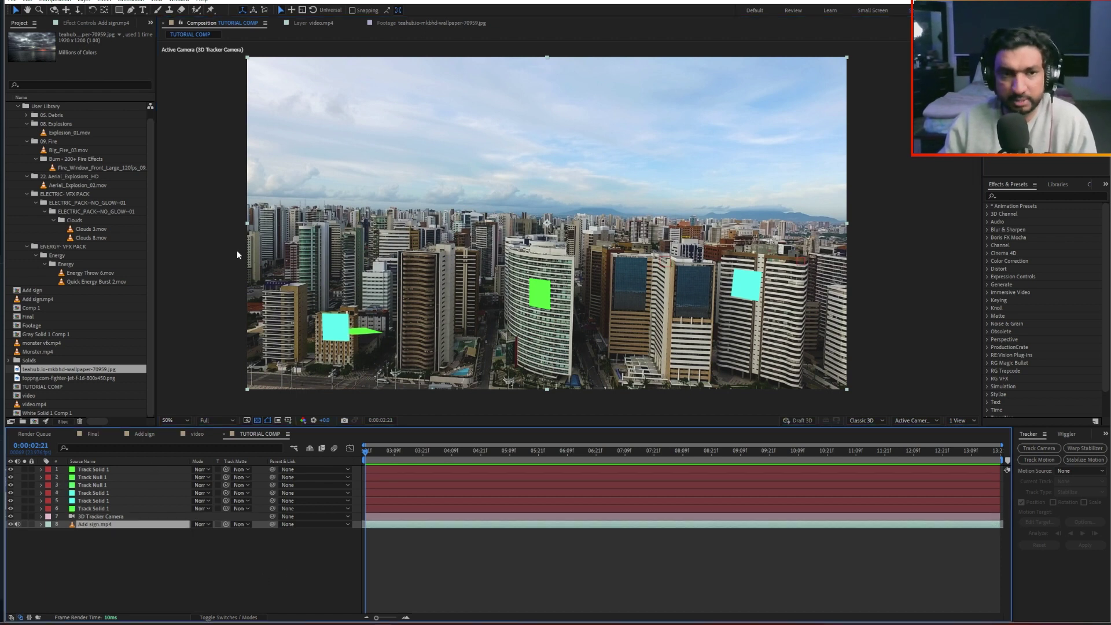
Step: Add the Fire_Window_Front_Large_120fps_09.mp4 clip to TUTORIAL COMP and scale it down over the round central building
{"action": "left_click", "coordinate": [99, 168]}
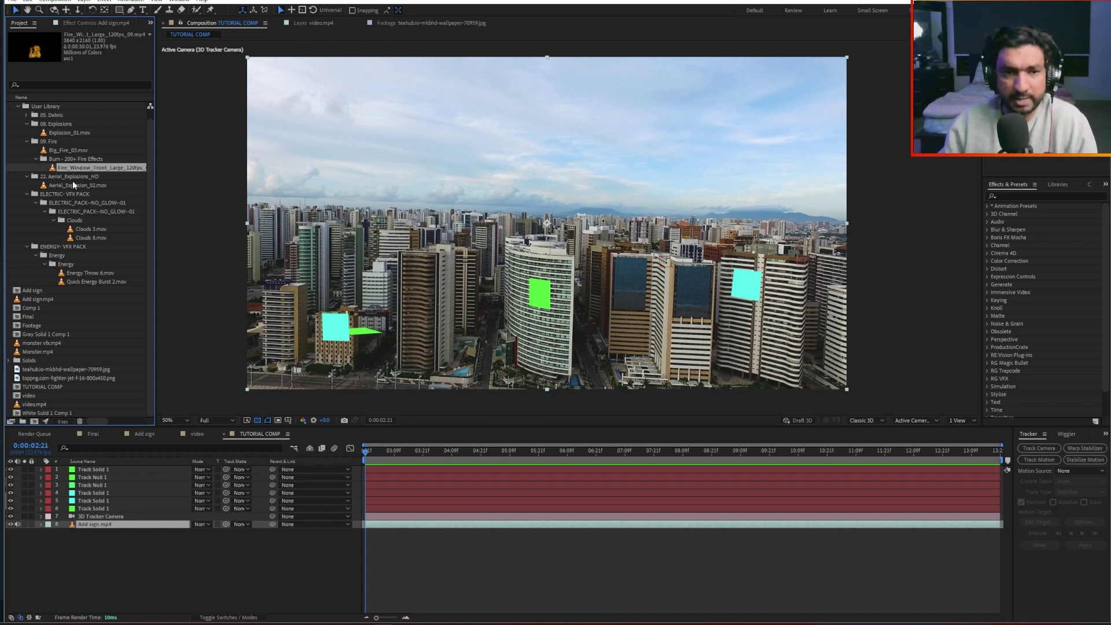
{"action": "left_click", "coordinate": [84, 237]}
{"action": "left_click", "coordinate": [70, 175]}
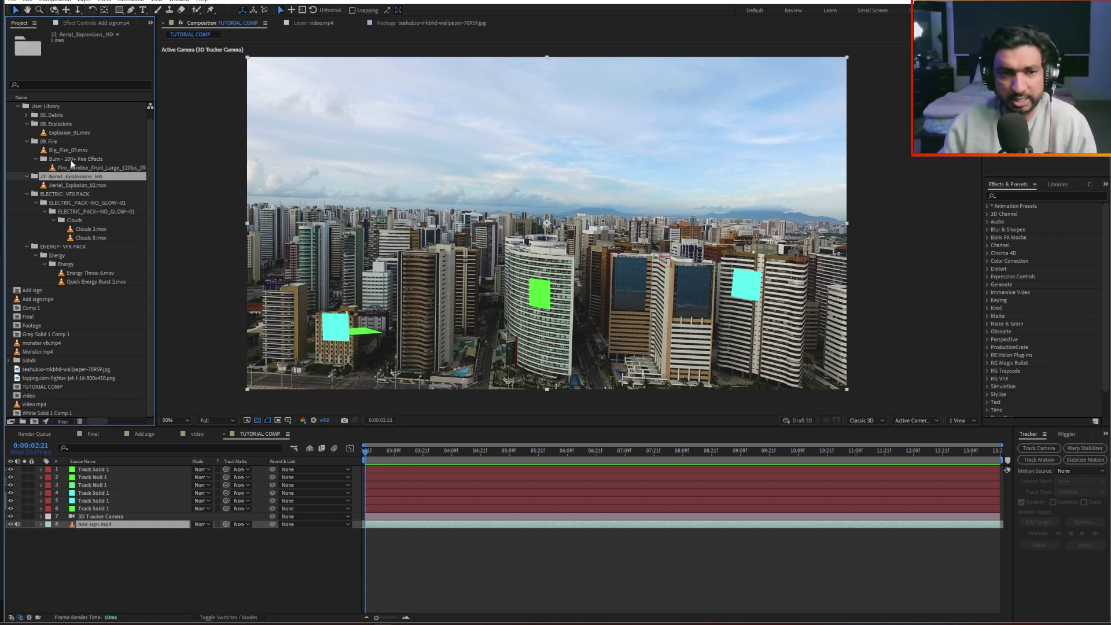
{"action": "left_click", "coordinate": [71, 168]}
{"action": "left_click_drag", "start_coordinate": [72, 169], "coordinate": [661, 305]}
{"action": "key", "text": "comma"}
{"action": "key", "text": "comma"}
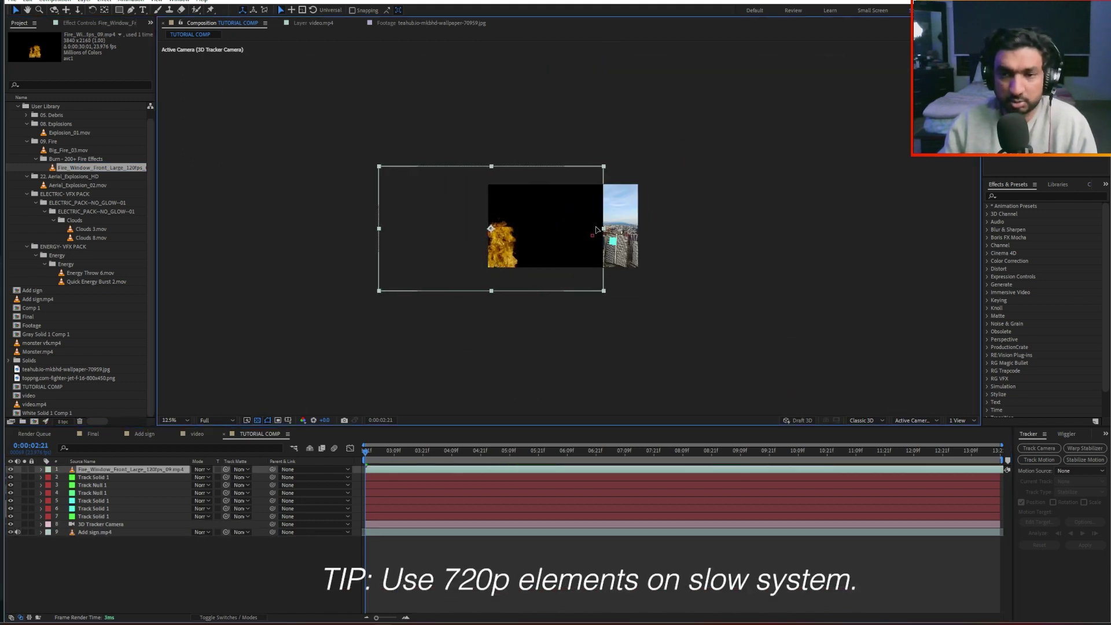
{"action": "left_click_drag", "start_coordinate": [680, 289], "coordinate": [592, 232]}
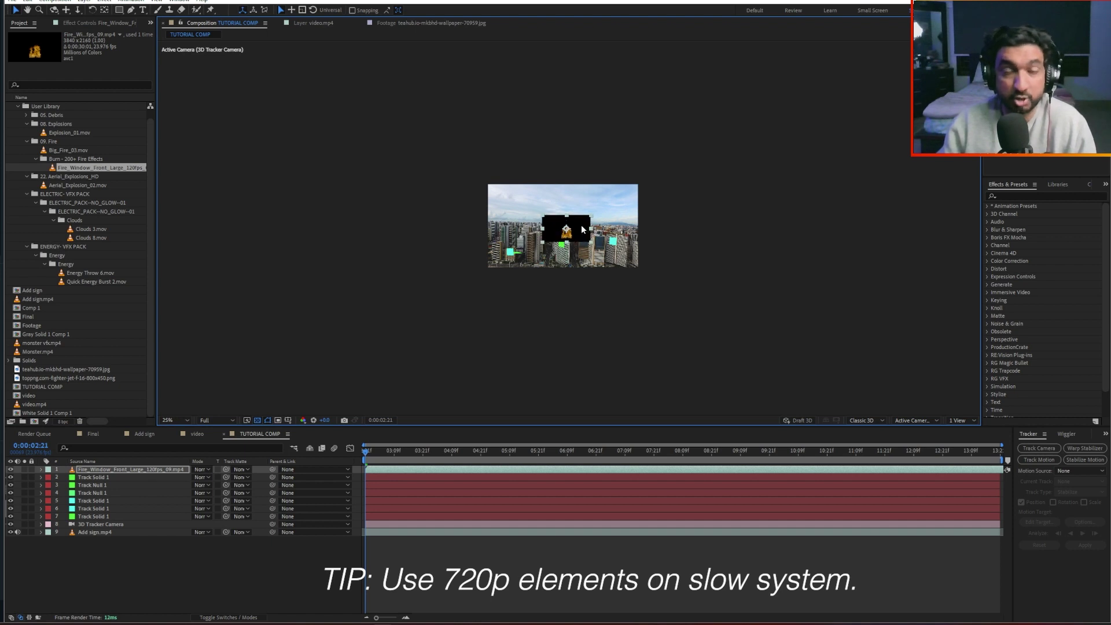
{"action": "key", "text": "period"}
{"action": "key", "text": "period"}
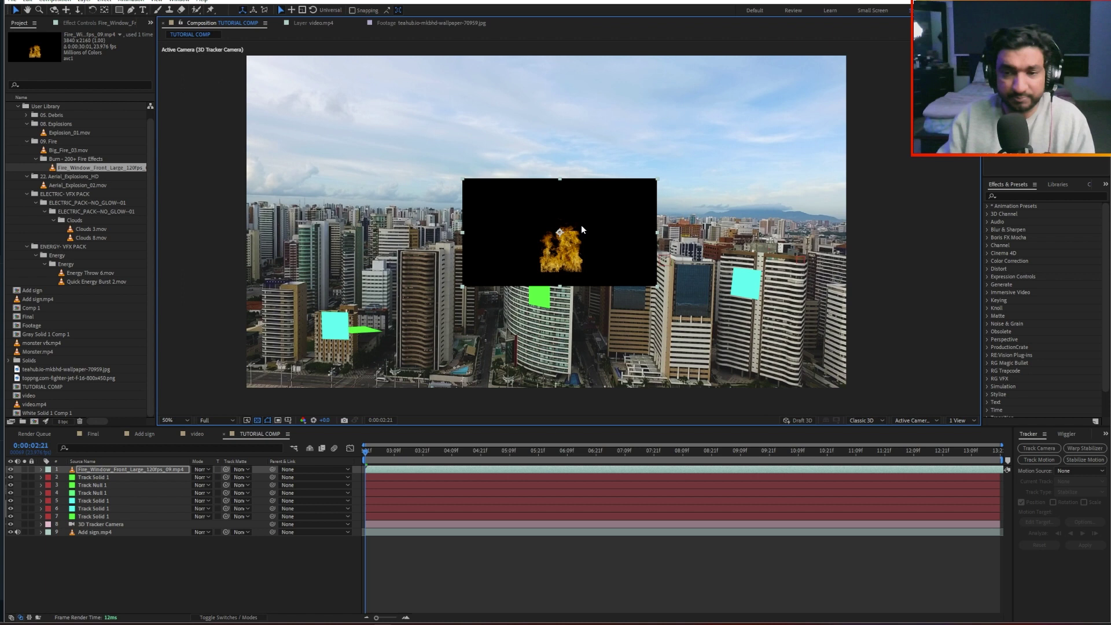
{"action": "left_click_drag", "start_coordinate": [581, 226], "coordinate": [560, 235]}
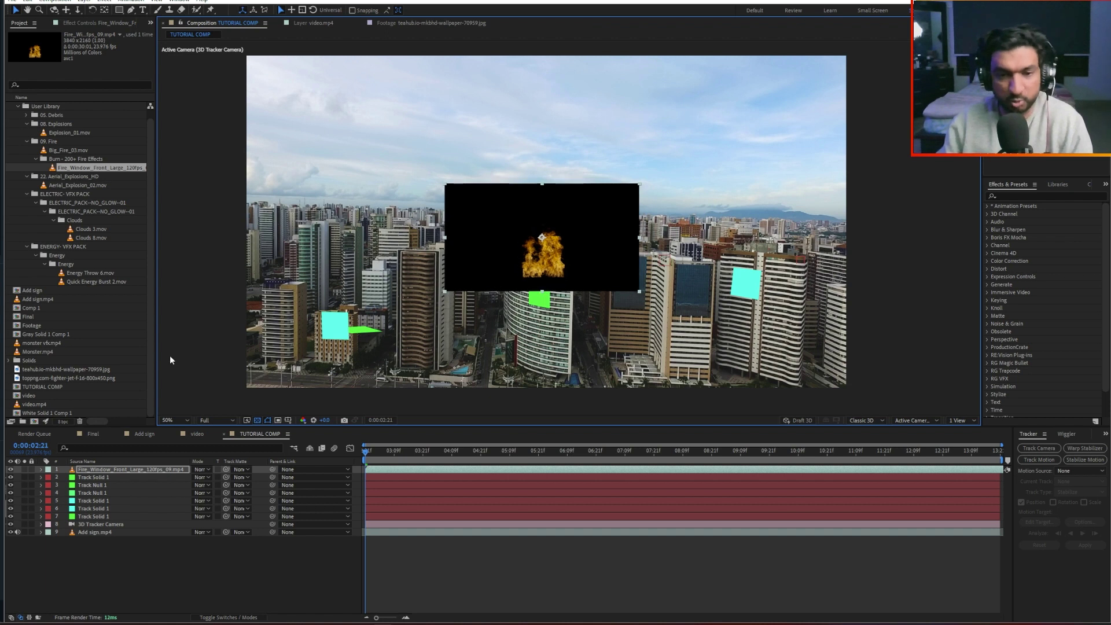
Step: Set the composition's preview resolution to Half and shift the fire clip slightly above the round central building
{"action": "left_click", "coordinate": [216, 417]}
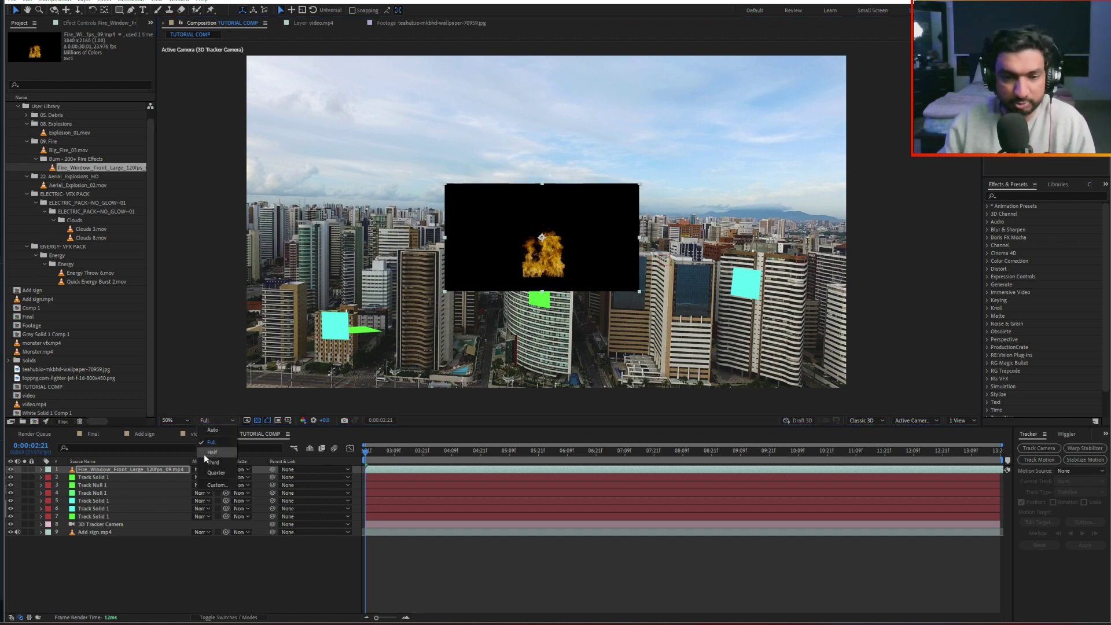
{"action": "left_click", "coordinate": [203, 453]}
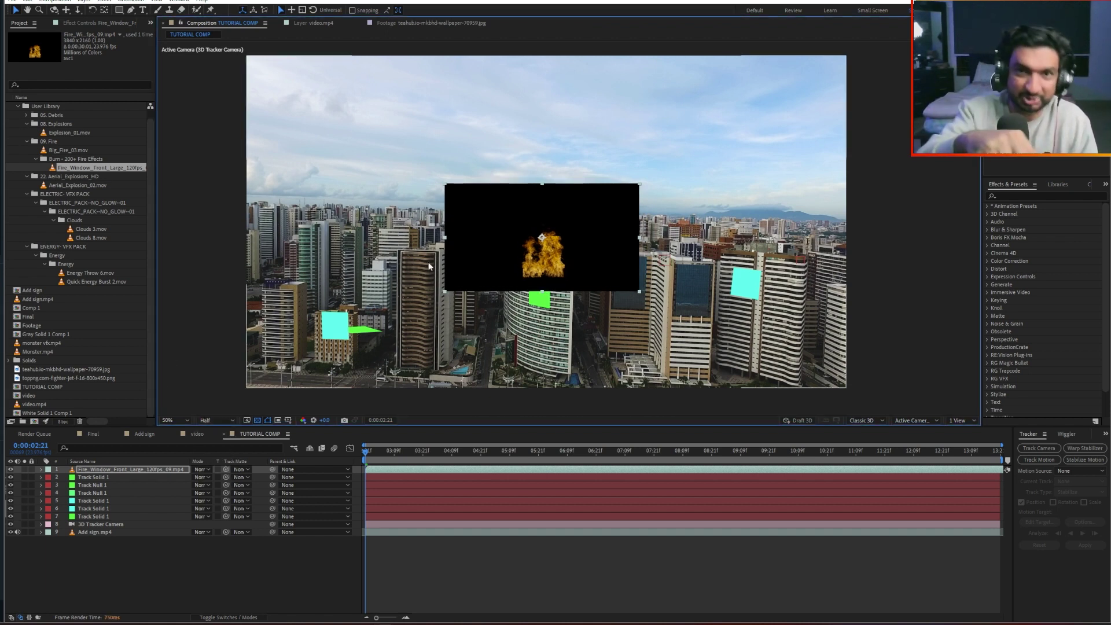
{"action": "mouse_move", "coordinate": [526, 238]}
{"action": "left_mouse_down"}
{"action": "mouse_move", "coordinate": [546, 221]}
{"action": "mouse_move", "coordinate": [478, 230]}
{"action": "mouse_move", "coordinate": [573, 226]}
{"action": "mouse_move", "coordinate": [500, 224]}
{"action": "mouse_move", "coordinate": [537, 250]}
{"action": "left_mouse_up"}
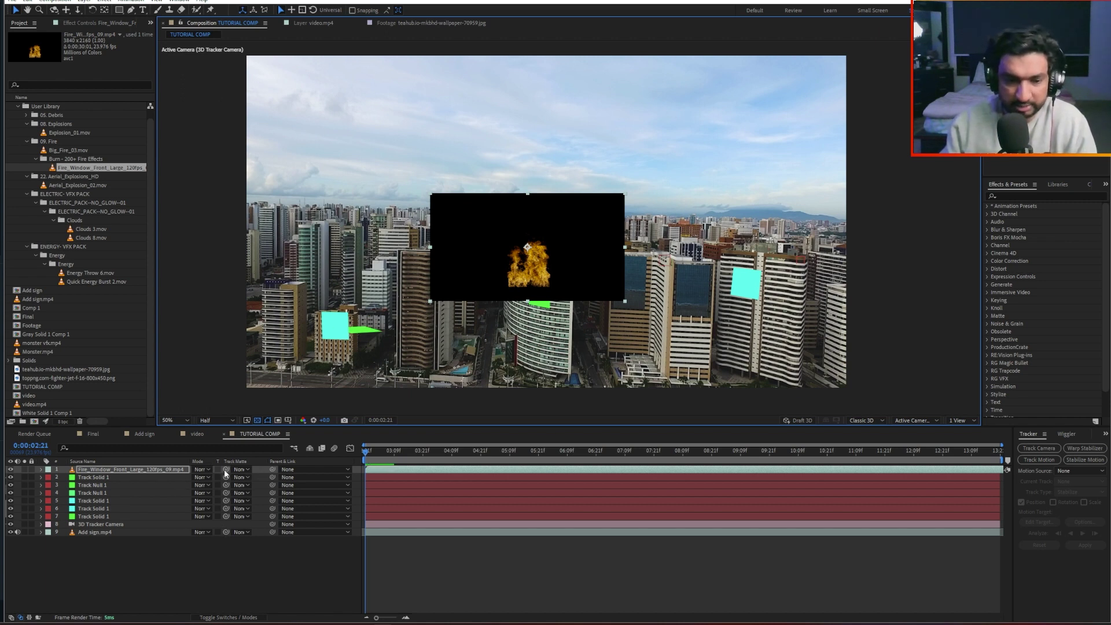
Step: Show both the layer switches and the blend mode and track matte columns in the timeline
{"action": "left_click", "coordinate": [22, 619]}
{"action": "left_click", "coordinate": [23, 619]}
{"action": "left_click", "coordinate": [27, 619]}
{"action": "left_click", "coordinate": [26, 619]}
{"action": "left_click", "coordinate": [20, 619]}
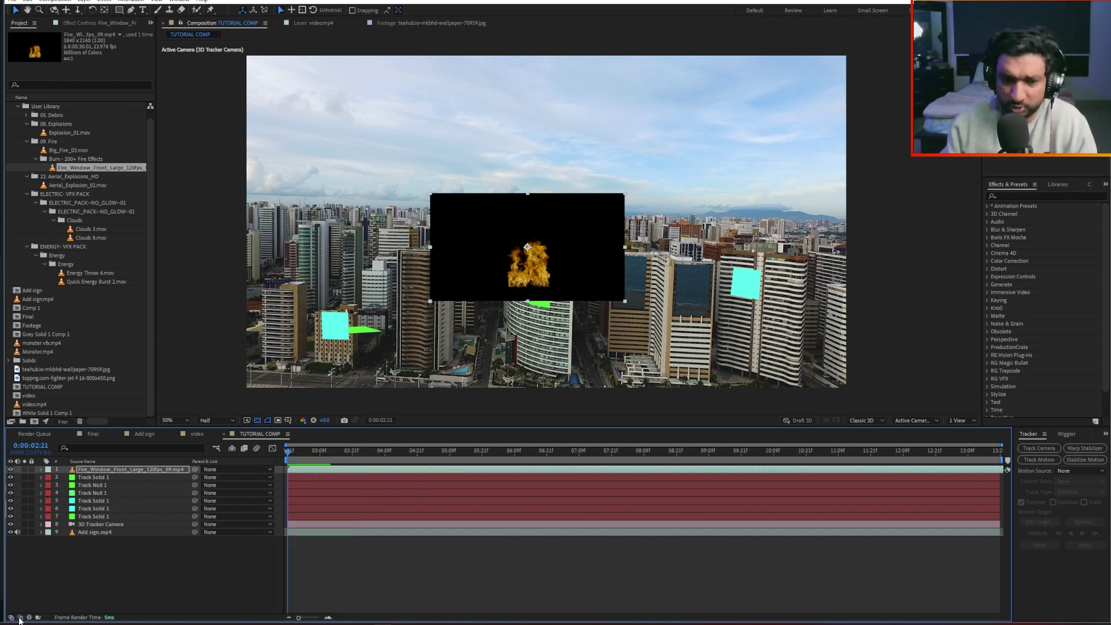
{"action": "left_click", "coordinate": [20, 619]}
{"action": "left_click", "coordinate": [10, 618]}
{"action": "left_click", "coordinate": [10, 618]}
{"action": "left_click", "coordinate": [10, 618]}
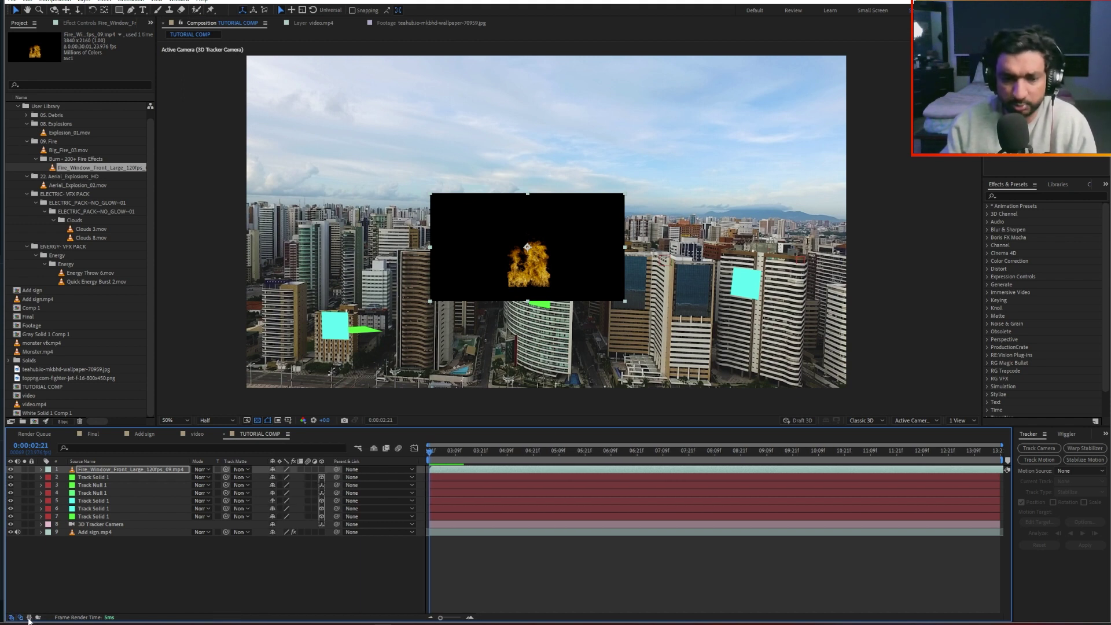
{"action": "left_click", "coordinate": [20, 617]}
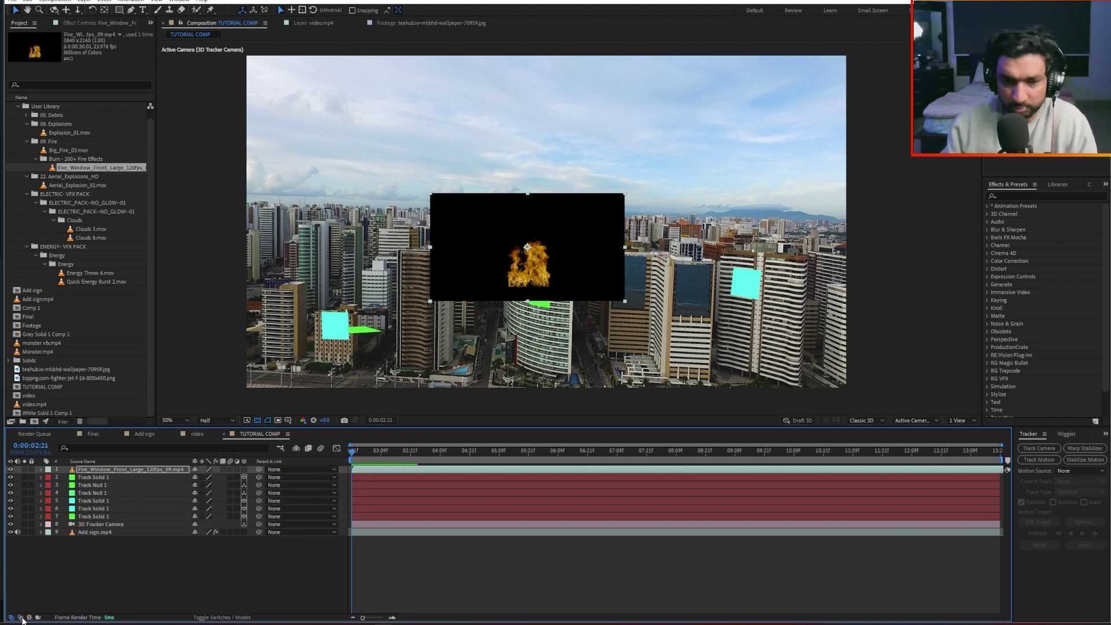
{"action": "left_click", "coordinate": [20, 618]}
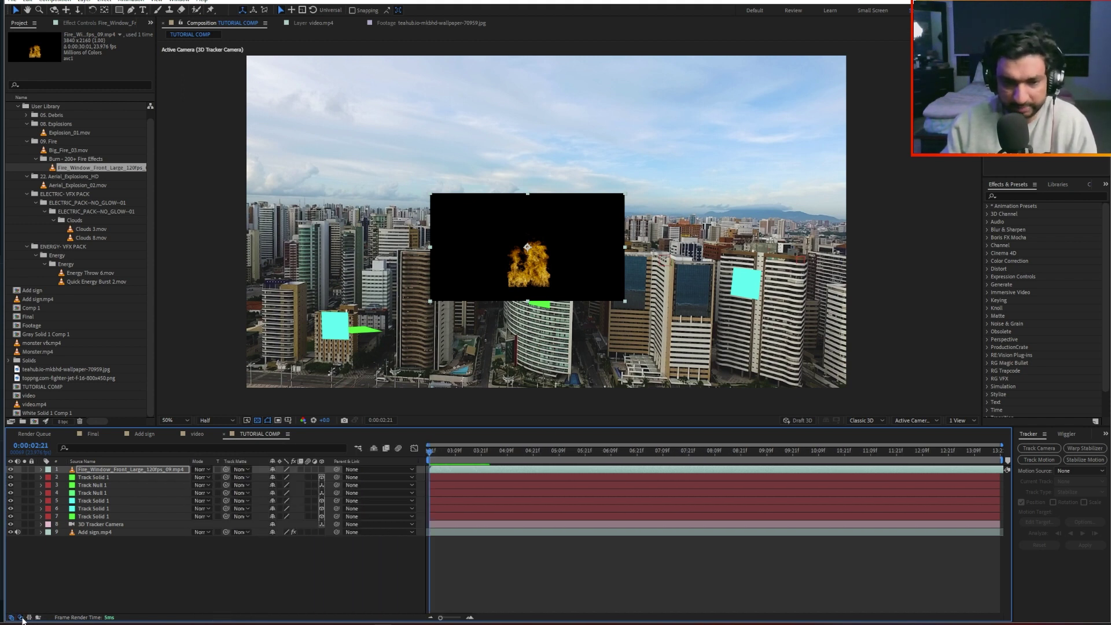
Step: Try the Add and Screen blend modes on the fire clip over the round building, and delete the clip
{"action": "left_click", "coordinate": [202, 469]}
{"action": "left_click", "coordinate": [215, 155]}
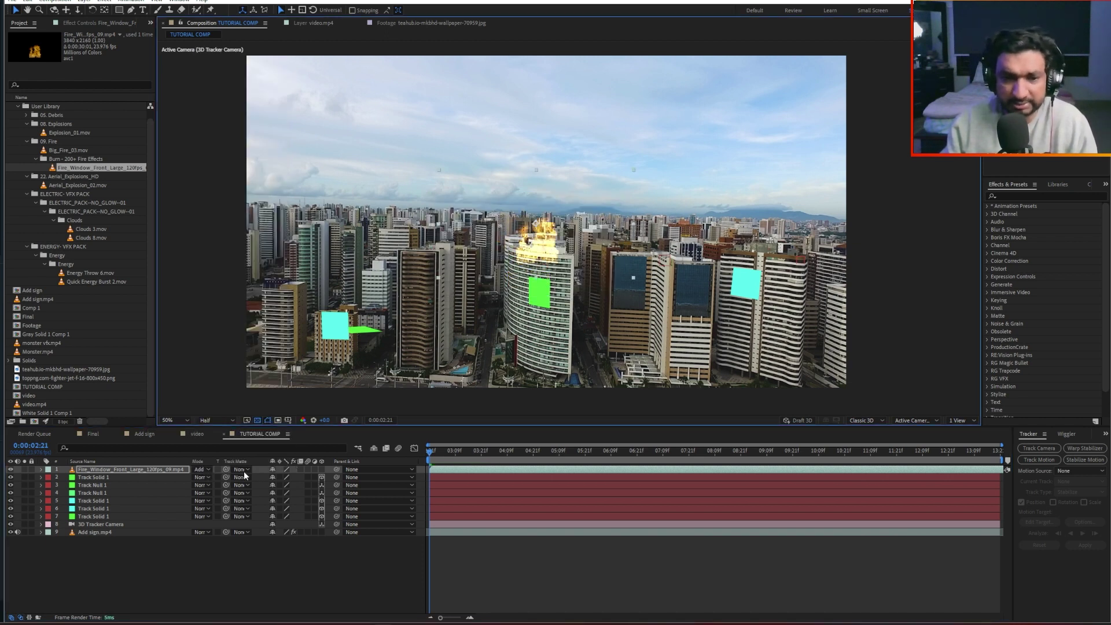
{"action": "left_click", "coordinate": [202, 470]}
{"action": "left_click", "coordinate": [232, 173]}
{"action": "left_click_drag", "start_coordinate": [554, 249], "coordinate": [544, 269]}
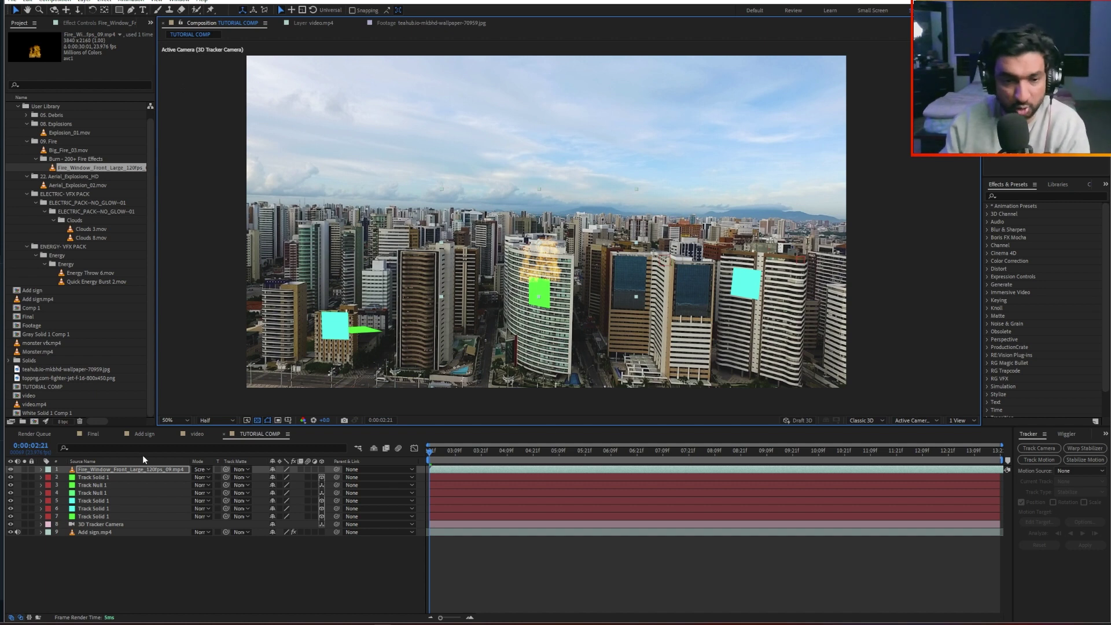
{"action": "key", "text": "Delete"}
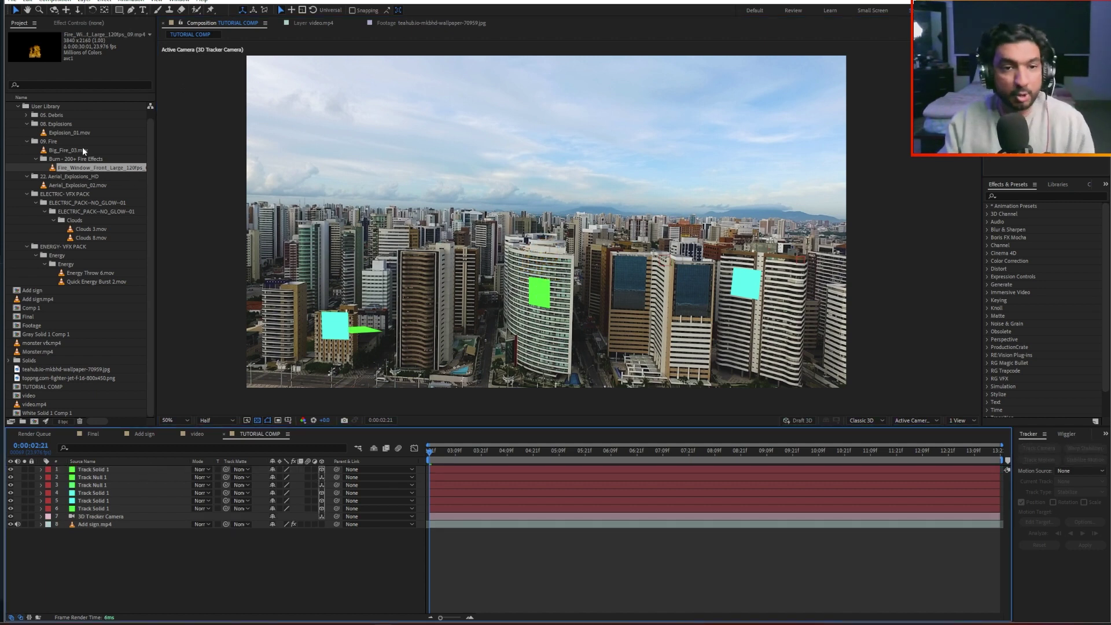
Step: Find Monster.mp4 among the project clips, add it as the top layer of TUTORIAL COMP, and scrub through its motion
{"action": "left_click", "coordinate": [40, 298]}
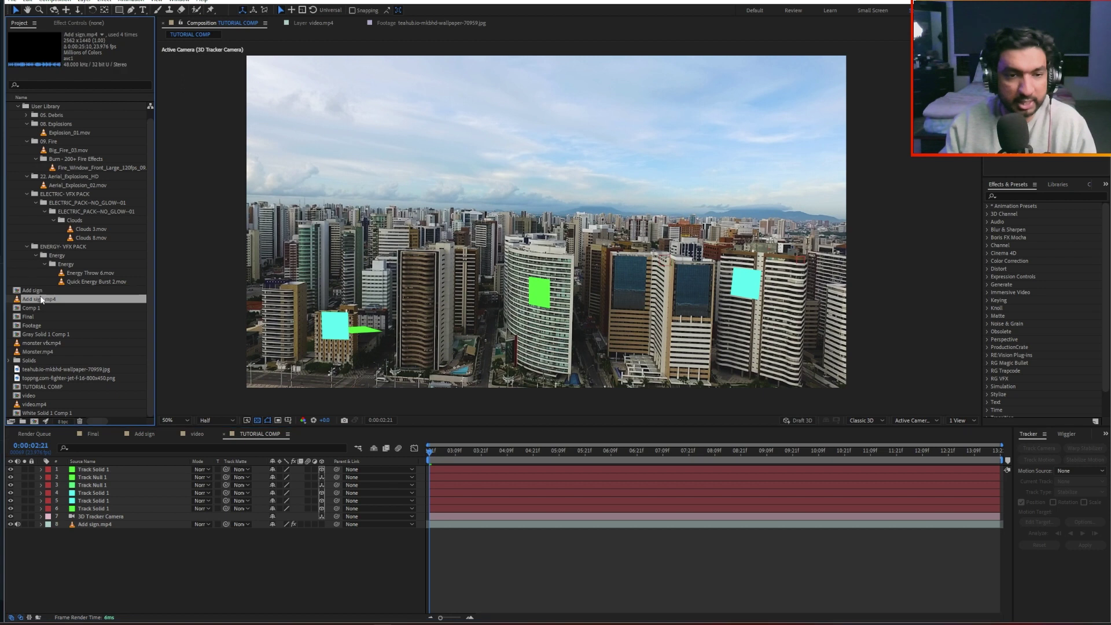
{"action": "left_click", "coordinate": [39, 351]}
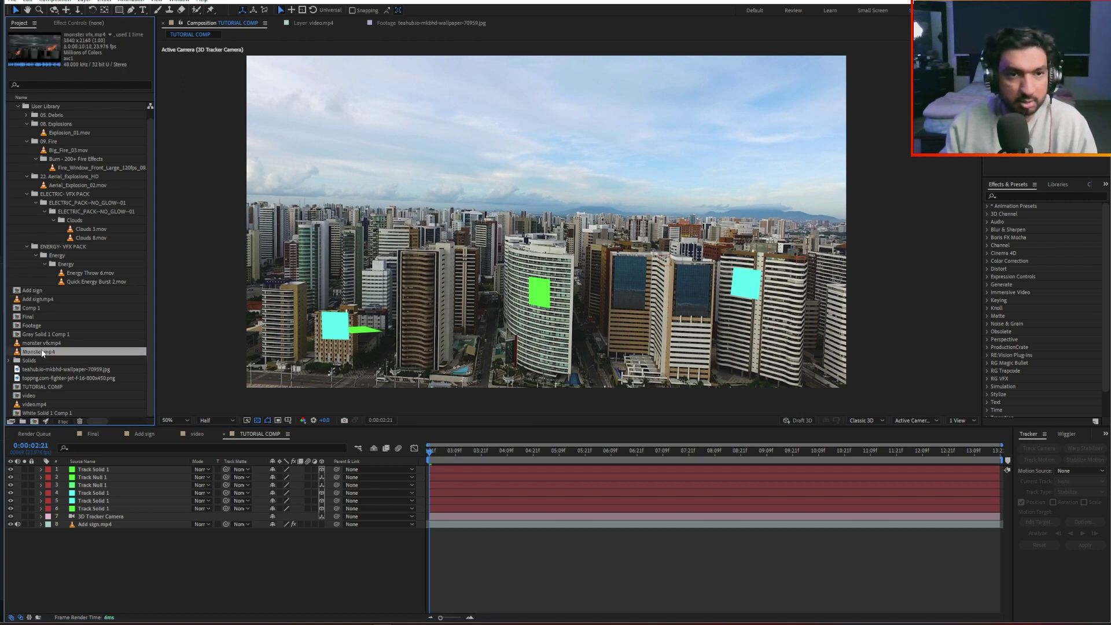
{"action": "left_click", "coordinate": [59, 377]}
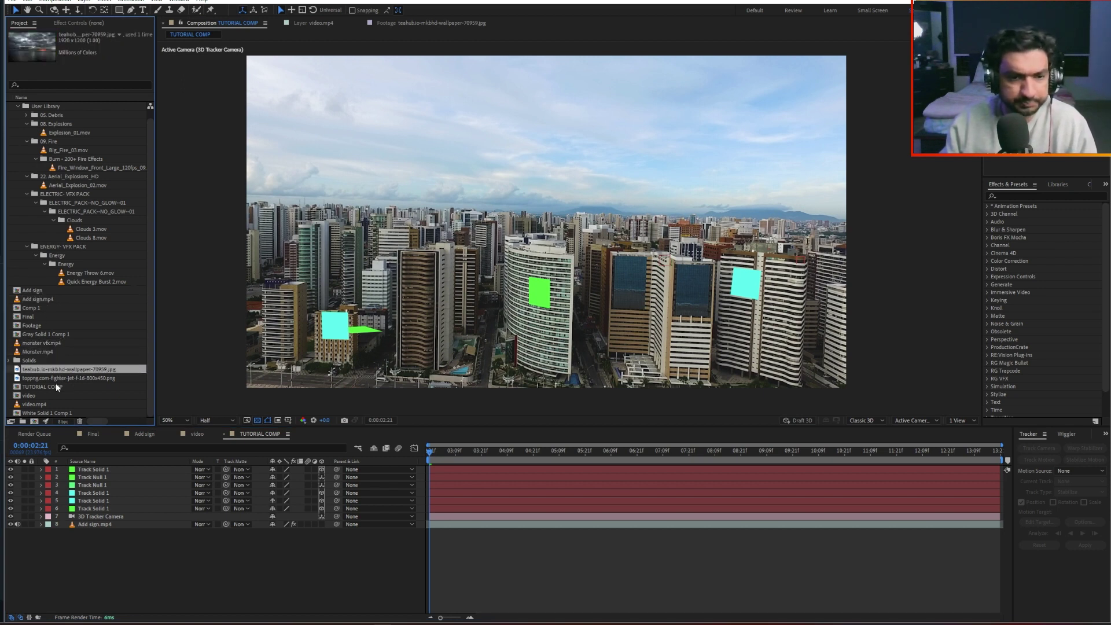
{"action": "left_click", "coordinate": [38, 404]}
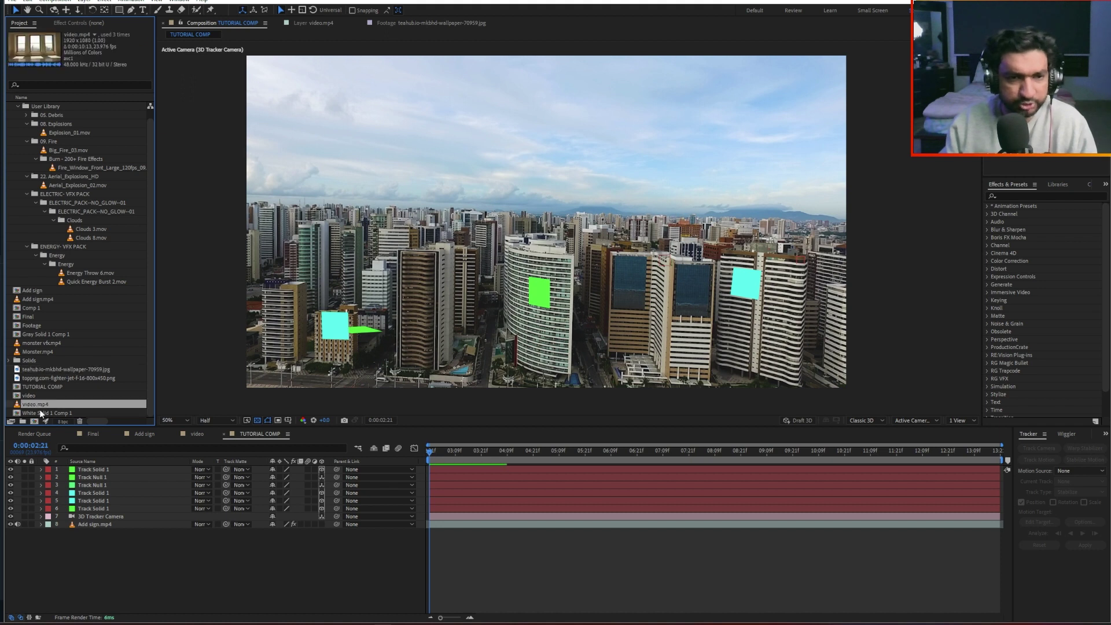
{"action": "left_click", "coordinate": [38, 352]}
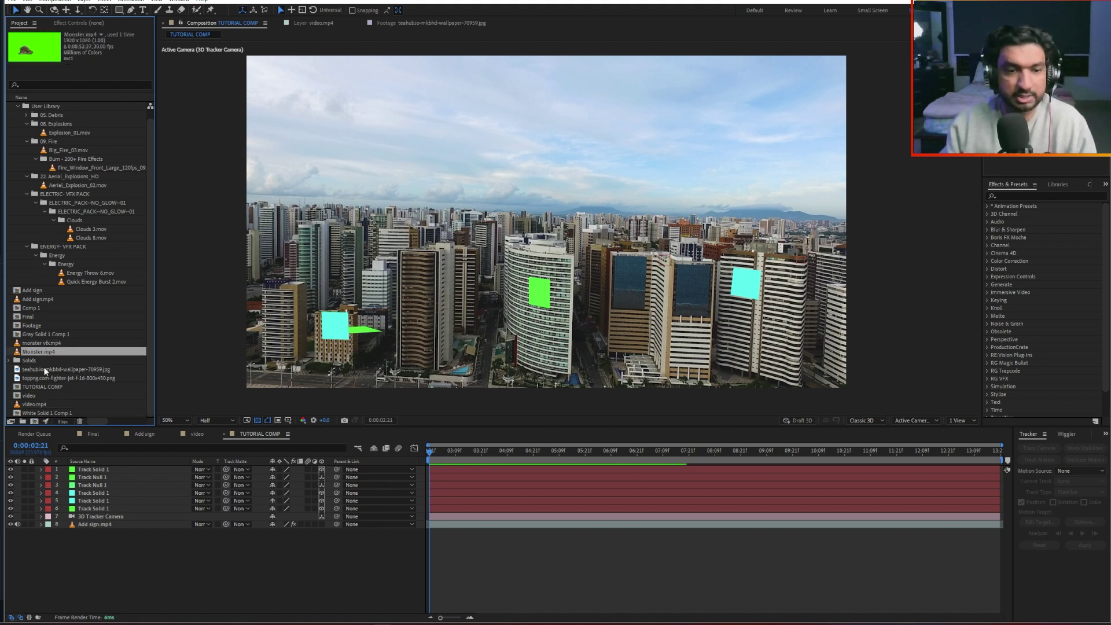
{"action": "left_click_drag", "start_coordinate": [43, 354], "coordinate": [509, 241]}
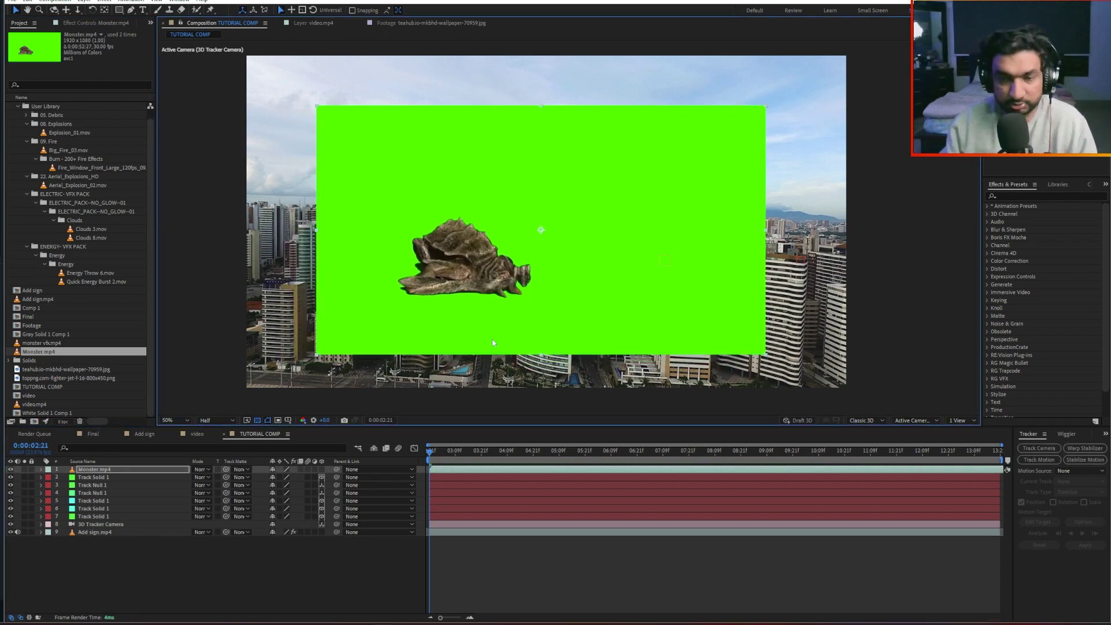
{"action": "left_click_drag", "start_coordinate": [449, 447], "coordinate": [685, 451]}
{"action": "key", "text": "Home"}
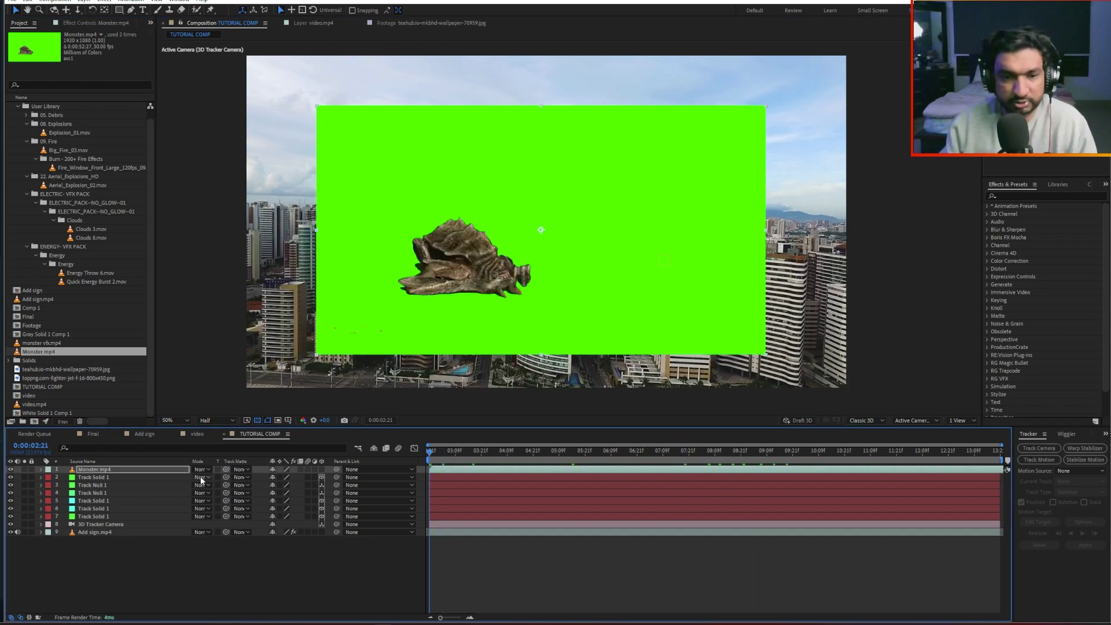
Step: Apply Keylight (1.2) to the Monster.mp4 layer and sample its green background as the screen colour
{"action": "left_click", "coordinate": [131, 463]}
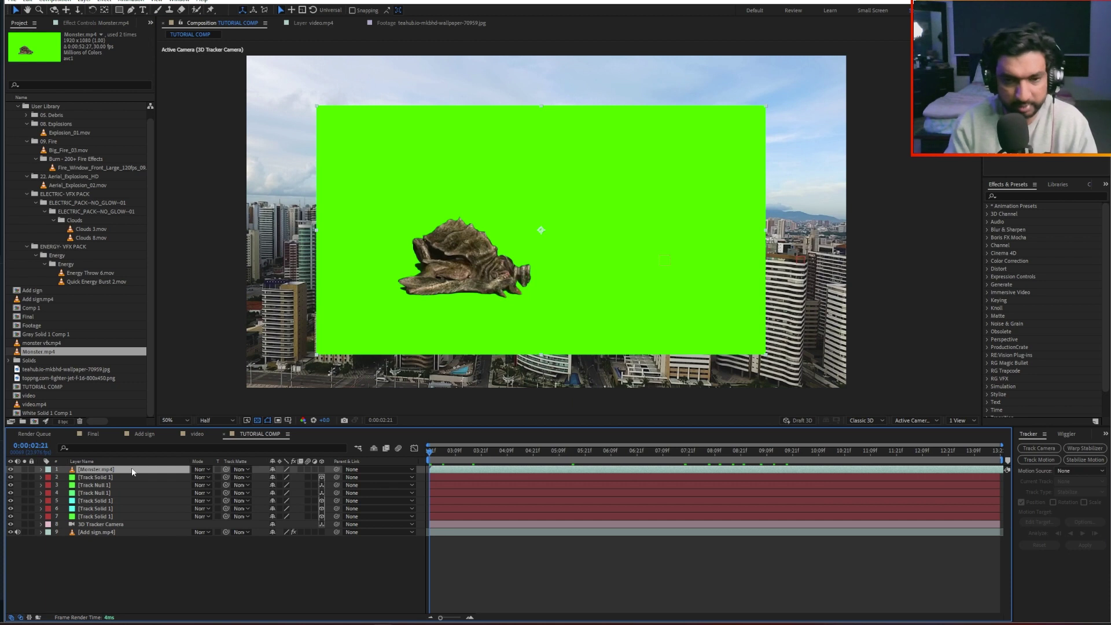
{"action": "left_click", "coordinate": [1014, 197]}
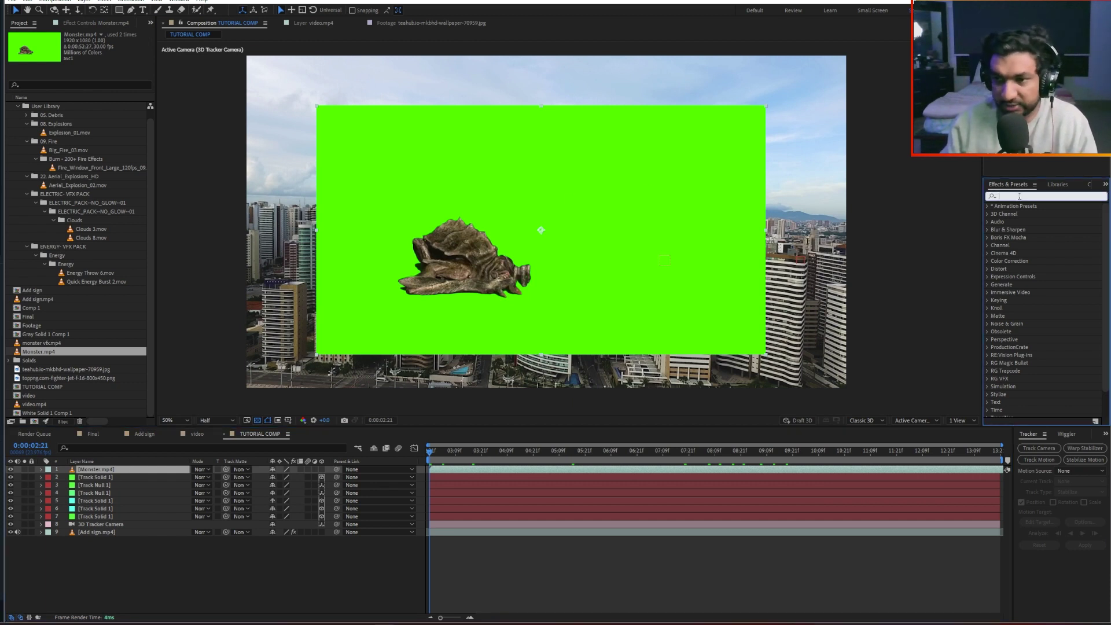
{"action": "type", "text": "keylig"}
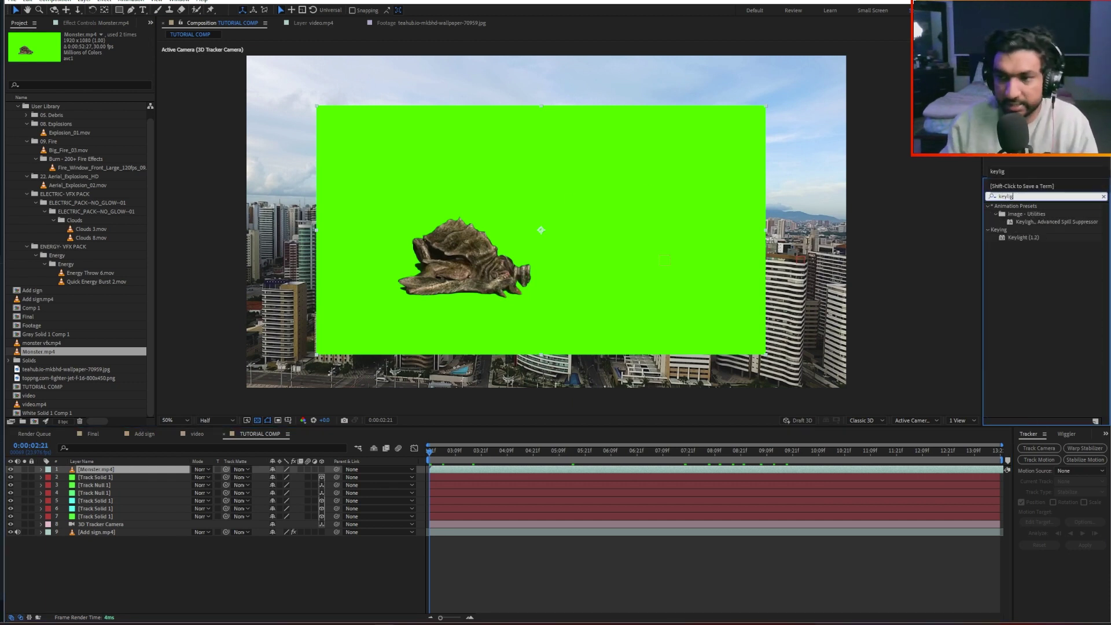
{"action": "double_click", "coordinate": [1032, 235]}
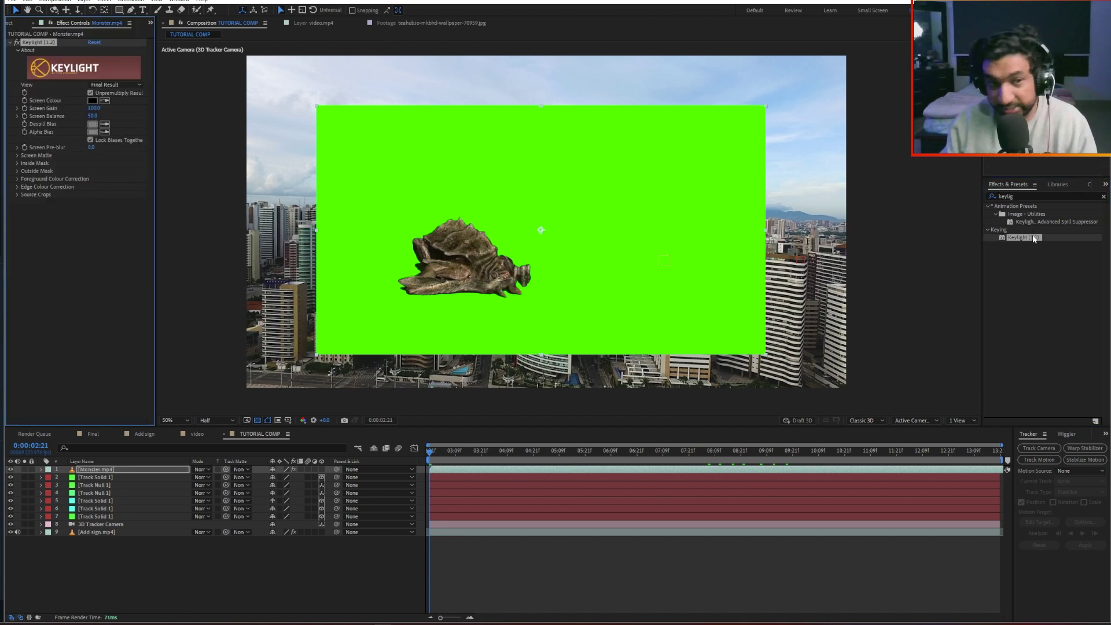
{"action": "left_click", "coordinate": [104, 100]}
{"action": "left_click", "coordinate": [349, 247]}
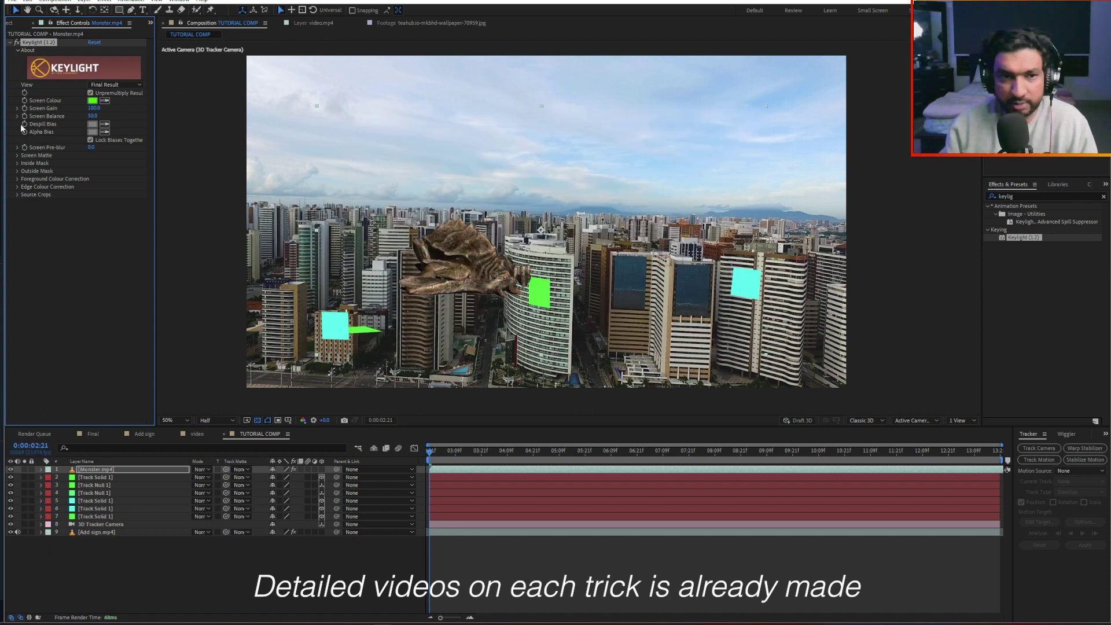
Step: Set Clip Black to 17 in the Screen Matte settings of Keylight (1.2) on Monster.mp4 and collapse the effect
{"action": "left_click", "coordinate": [17, 155]}
{"action": "left_click_drag", "start_coordinate": [91, 163], "coordinate": [101, 166]}
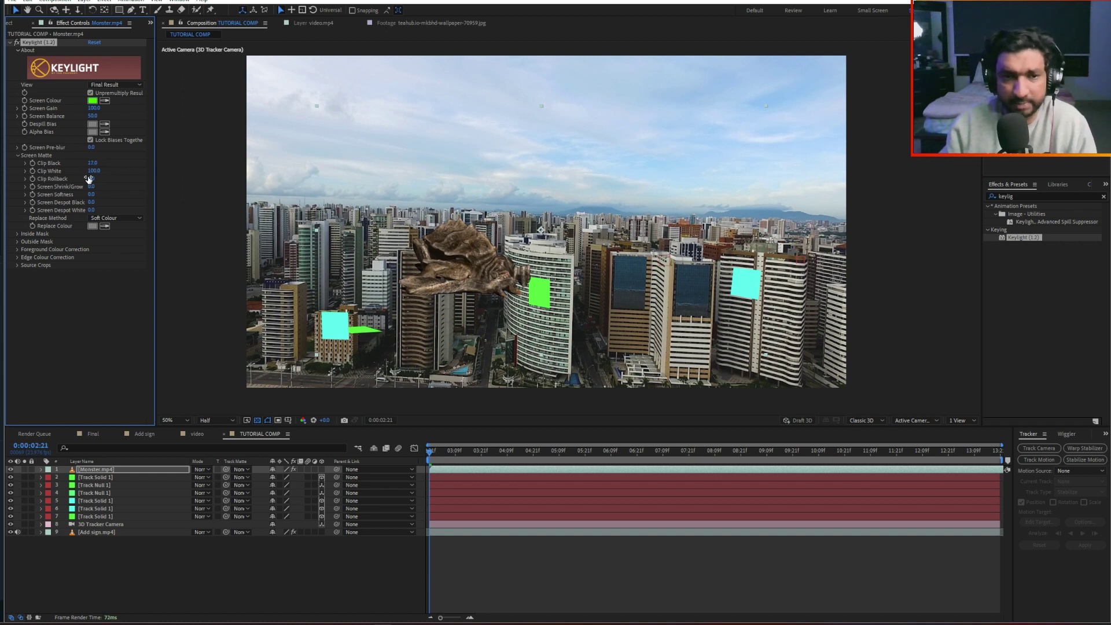
{"action": "left_click", "coordinate": [9, 42]}
Step: Check the monster's placement in the video composition and reposition Monster.mp4 over the dark tower between the small yellow building and the round building
{"action": "left_click_drag", "start_coordinate": [458, 256], "coordinate": [353, 314]}
{"action": "left_click_drag", "start_coordinate": [430, 453], "coordinate": [261, 453]}
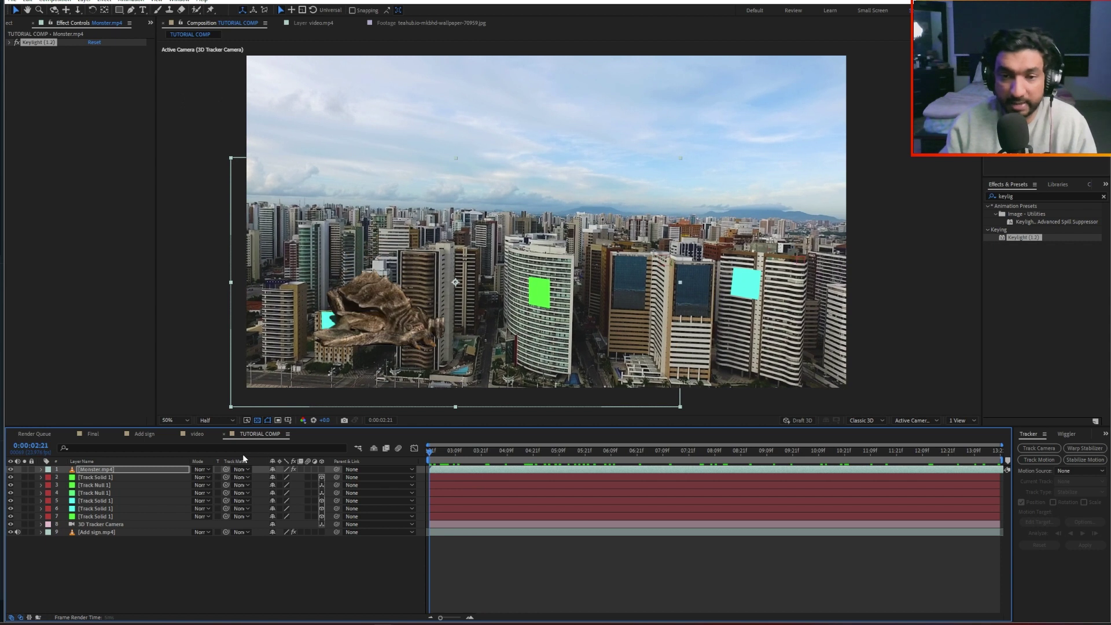
{"action": "left_click_drag", "start_coordinate": [370, 340], "coordinate": [545, 334]}
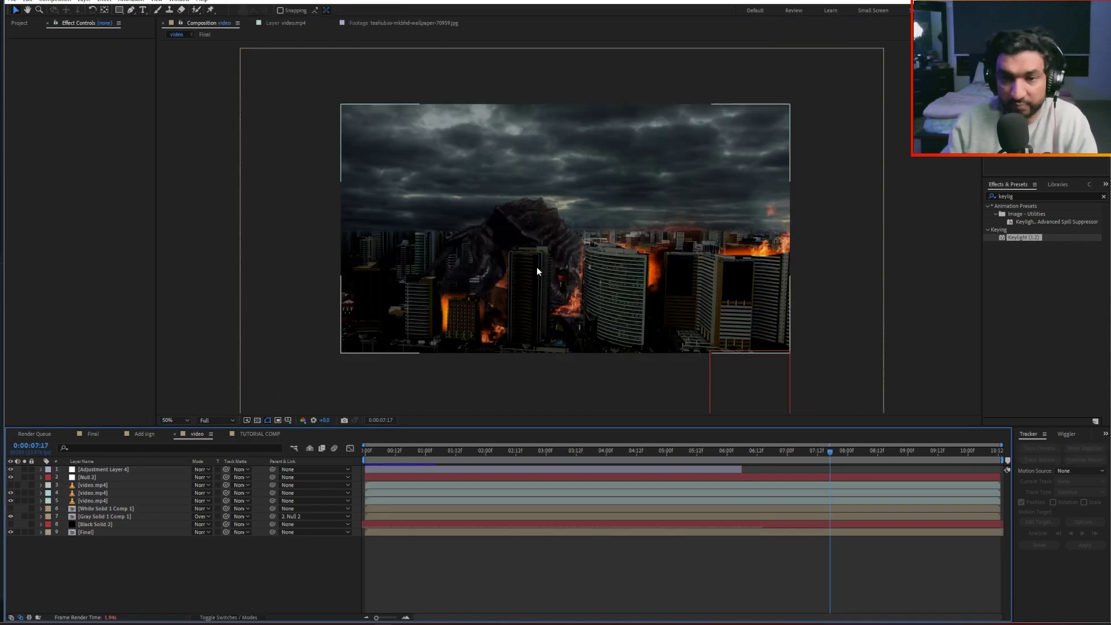
{"action": "left_click", "coordinate": [260, 434]}
{"action": "left_click_drag", "start_coordinate": [557, 310], "coordinate": [428, 317]}
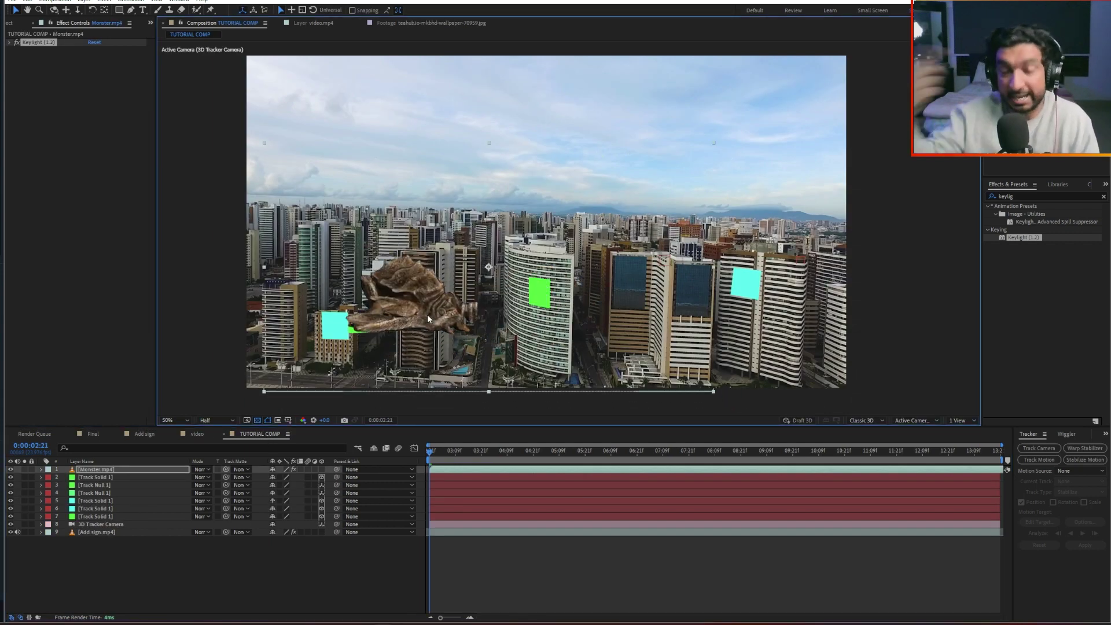
Step: Hide the Monster.mp4 layer so the buildings behind it can be seen
{"action": "key", "text": "slash"}
{"action": "scroll", "coordinate": [491, 300], "scroll_direction": "down", "scroll_amount": 3}
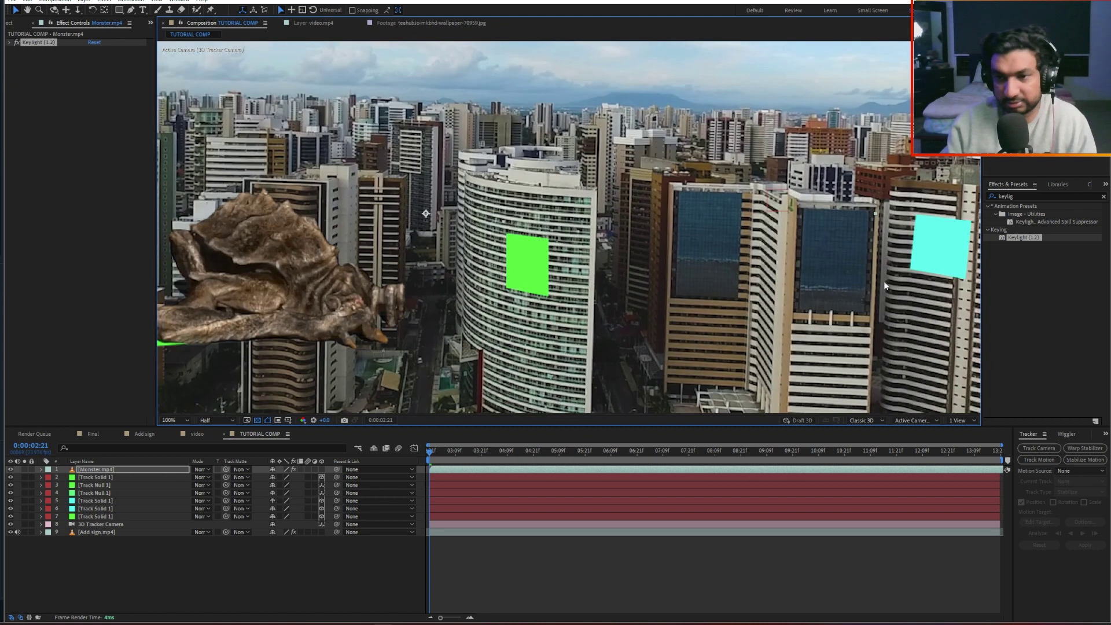
{"action": "scroll", "coordinate": [409, 264], "scroll_direction": "down", "scroll_amount": 1}
{"action": "left_click_drag", "start_coordinate": [411, 262], "coordinate": [431, 262]}
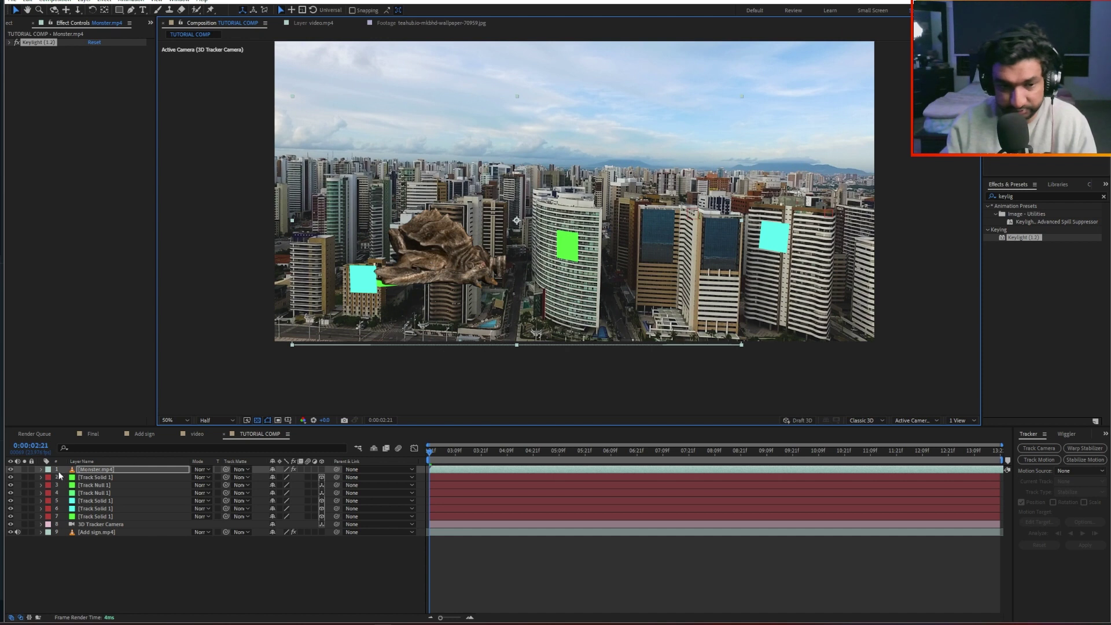
{"action": "left_click", "coordinate": [10, 470]}
{"action": "left_click", "coordinate": [10, 470]}
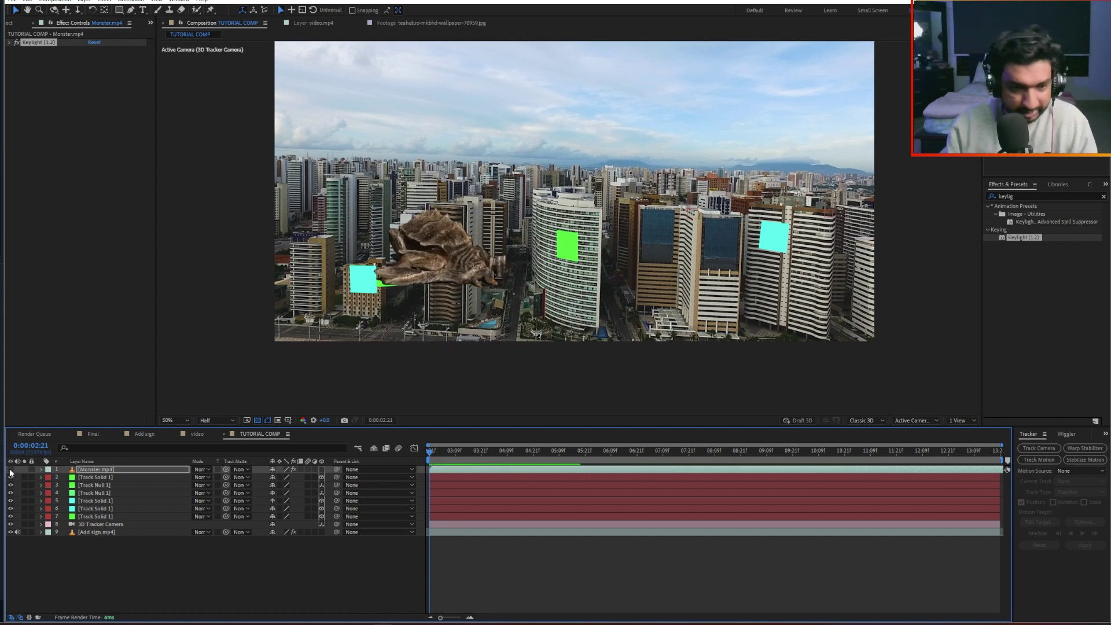
{"action": "left_click", "coordinate": [10, 470]}
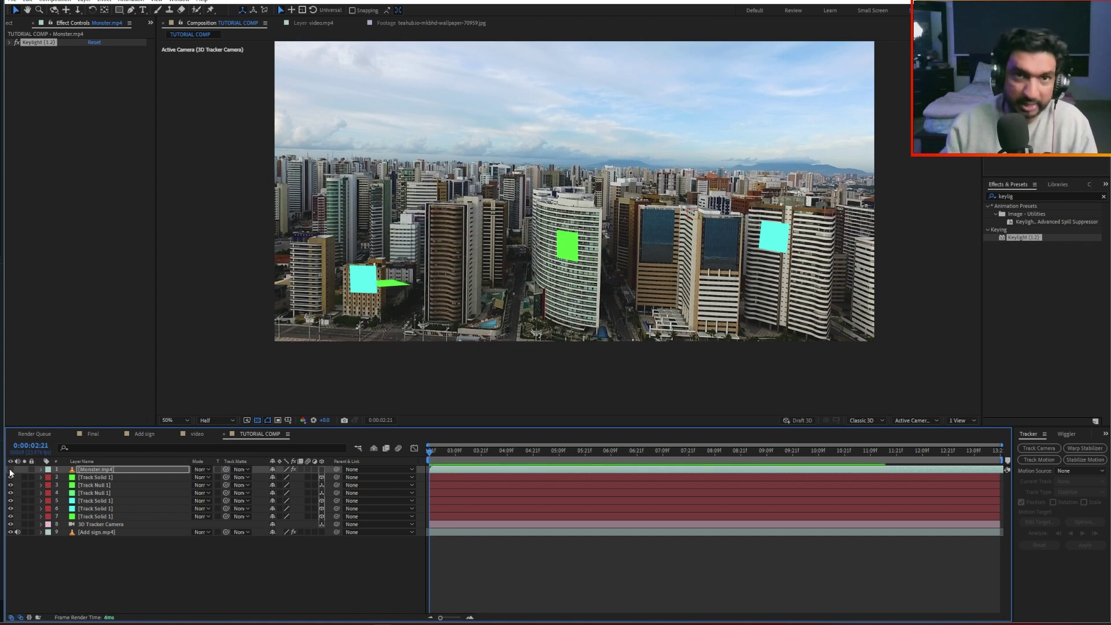
Step: Duplicate the Add sign.mp4 footage layer and move the copy to the top of the layer stack, above Monster.mp4
{"action": "left_click", "coordinate": [90, 532]}
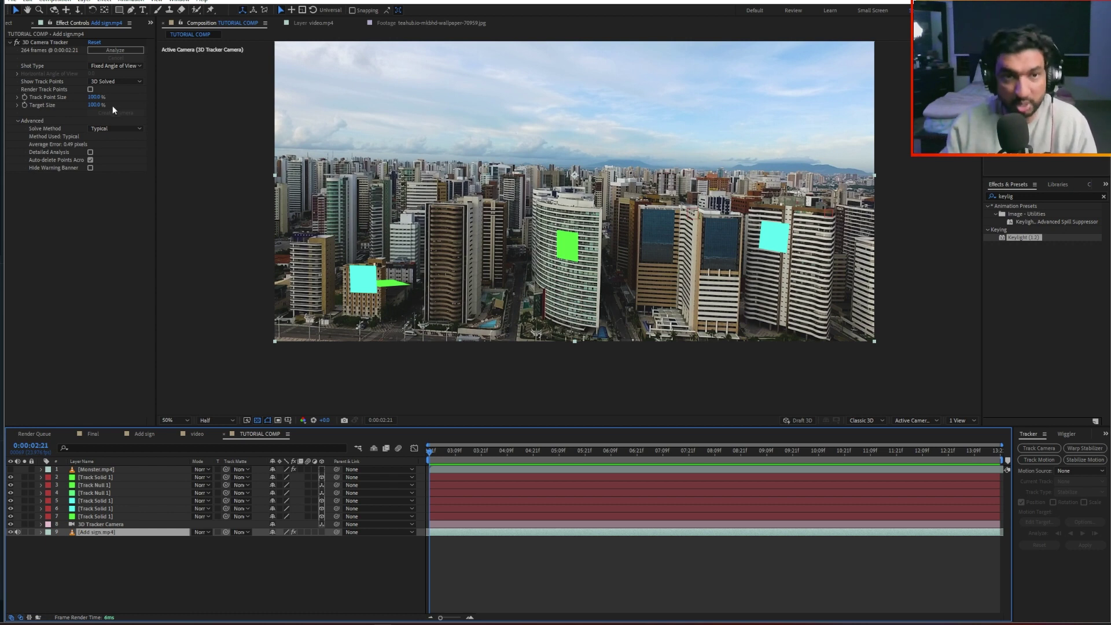
{"action": "left_click", "coordinate": [84, 547]}
{"action": "left_click", "coordinate": [94, 533]}
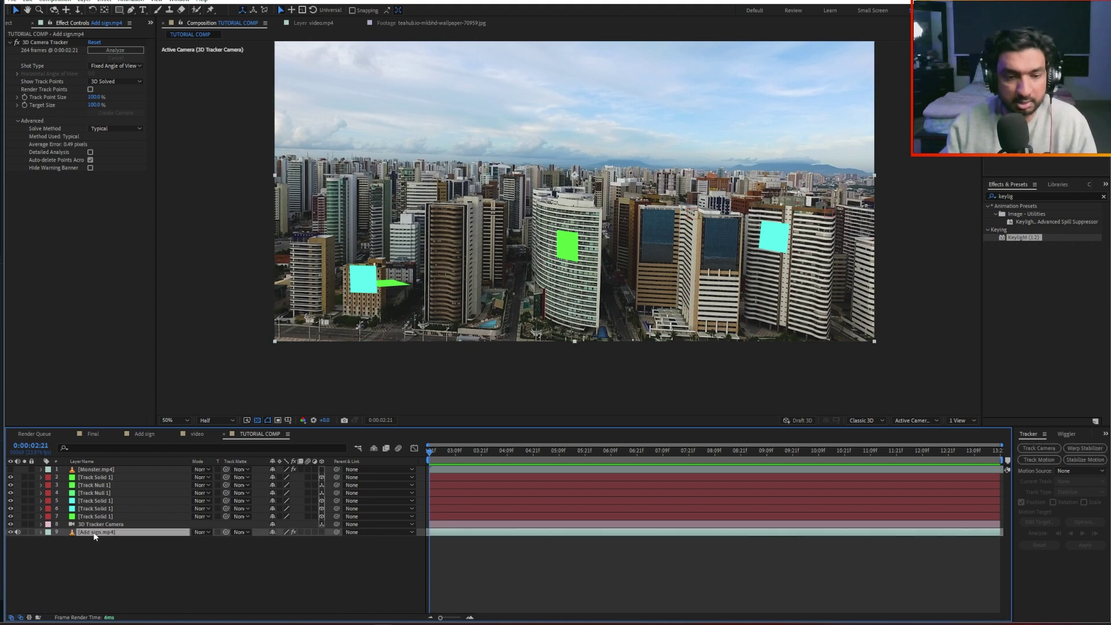
{"action": "key", "text": "ctrl+d"}
{"action": "left_click_drag", "start_coordinate": [92, 533], "coordinate": [113, 468]}
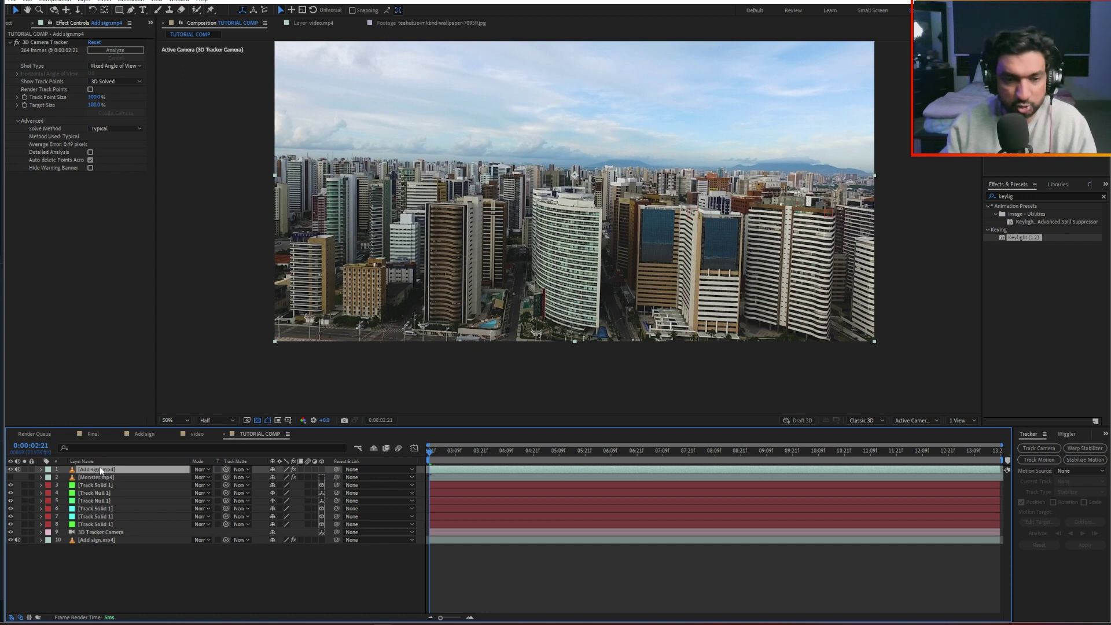
{"action": "left_click", "coordinate": [113, 546]}
{"action": "left_click", "coordinate": [107, 538]}
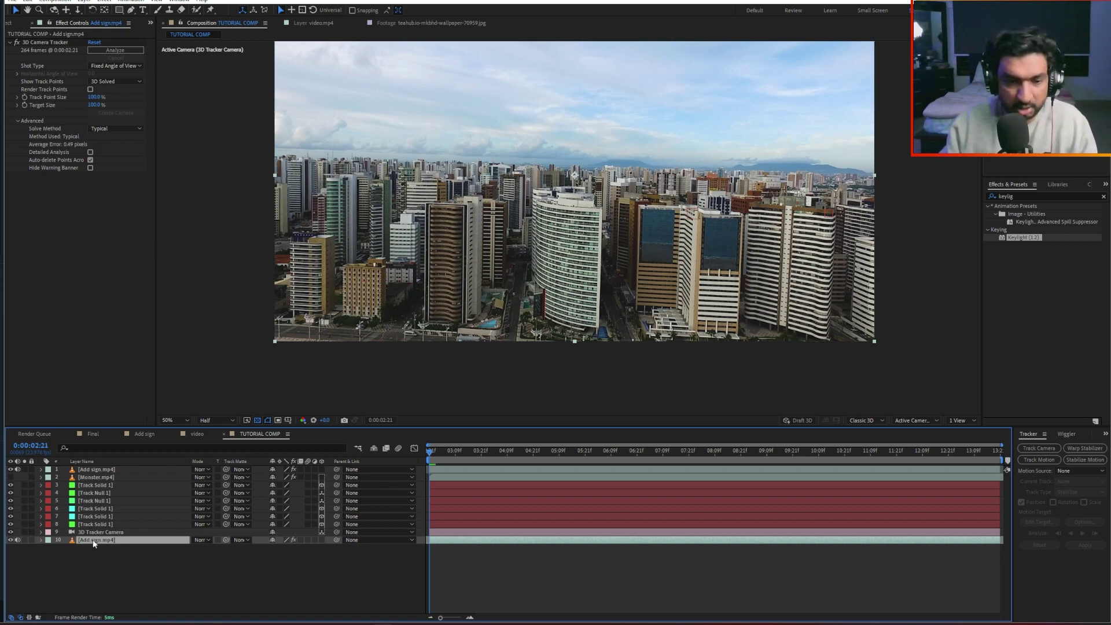
{"action": "left_click", "coordinate": [94, 471]}
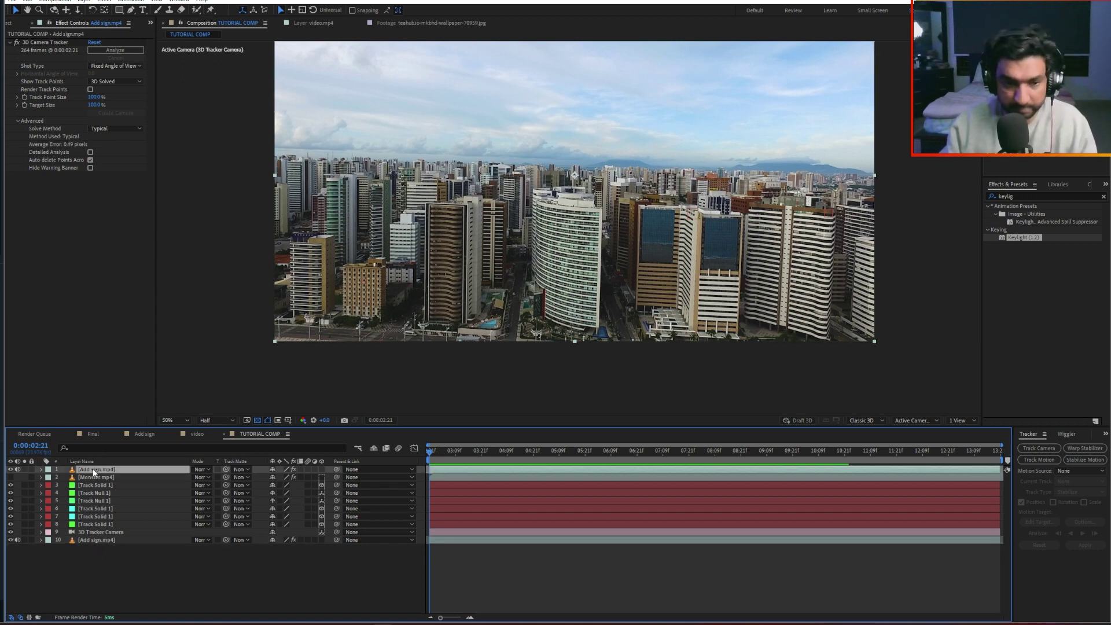
{"action": "left_click", "coordinate": [103, 542]}
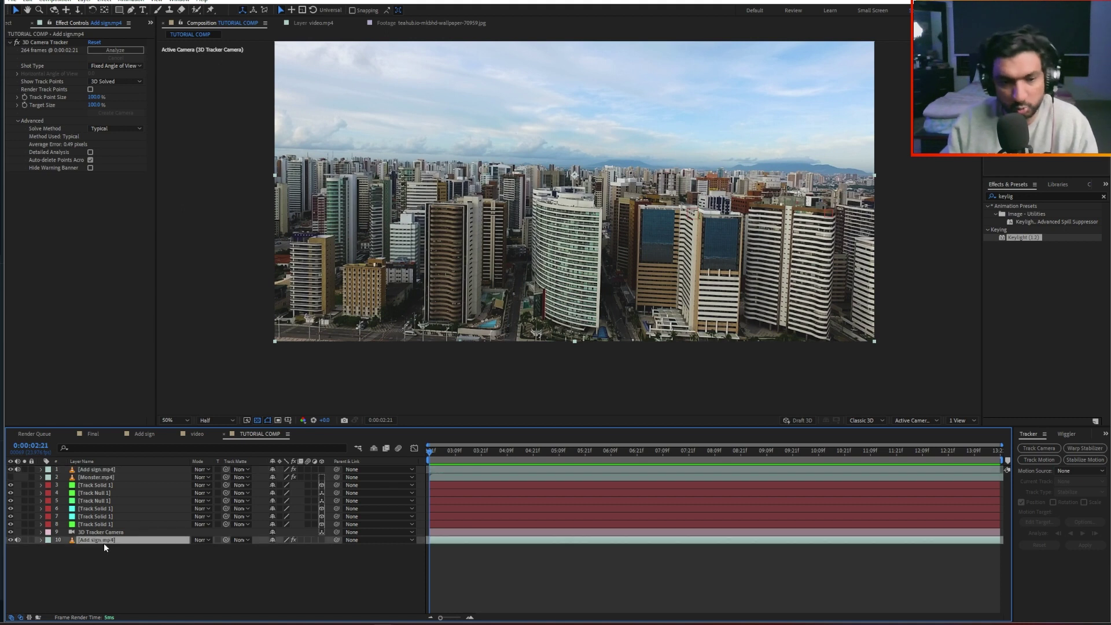
Step: Rename the top copy of Add sign.mp4 as Front Buildings ROTO
{"action": "right_click", "coordinate": [90, 470]}
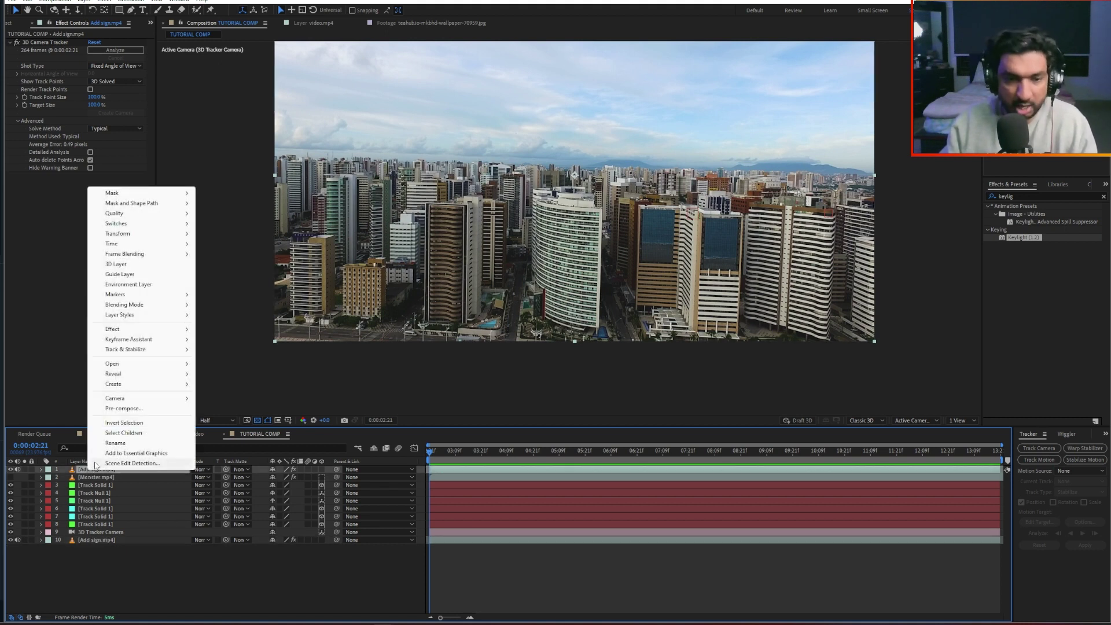
{"action": "left_click", "coordinate": [104, 443]}
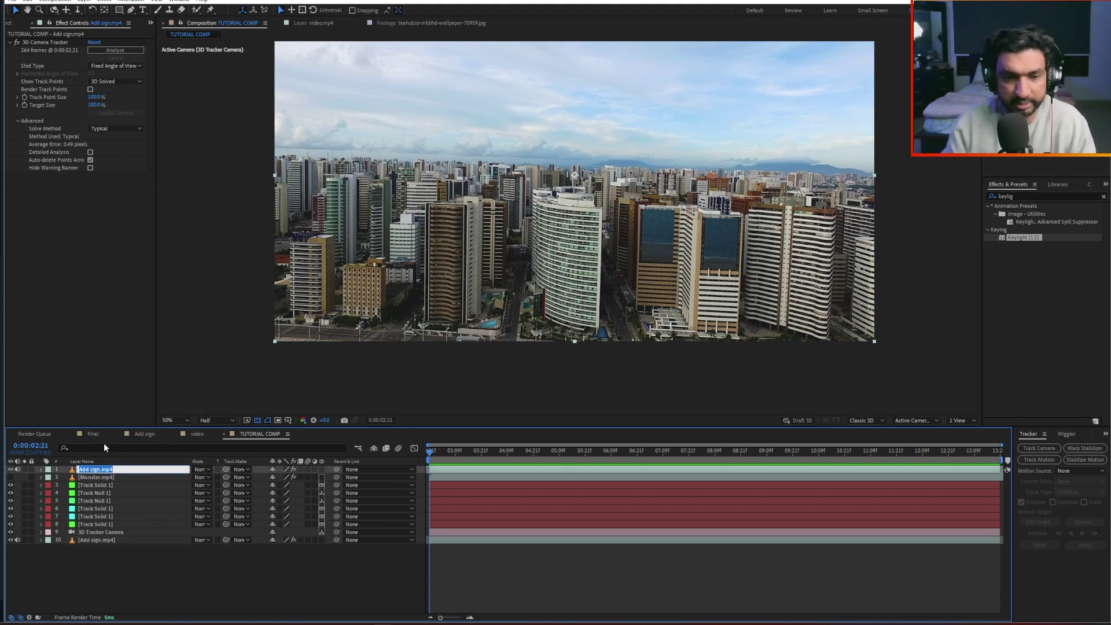
{"action": "type", "text": "BU"}
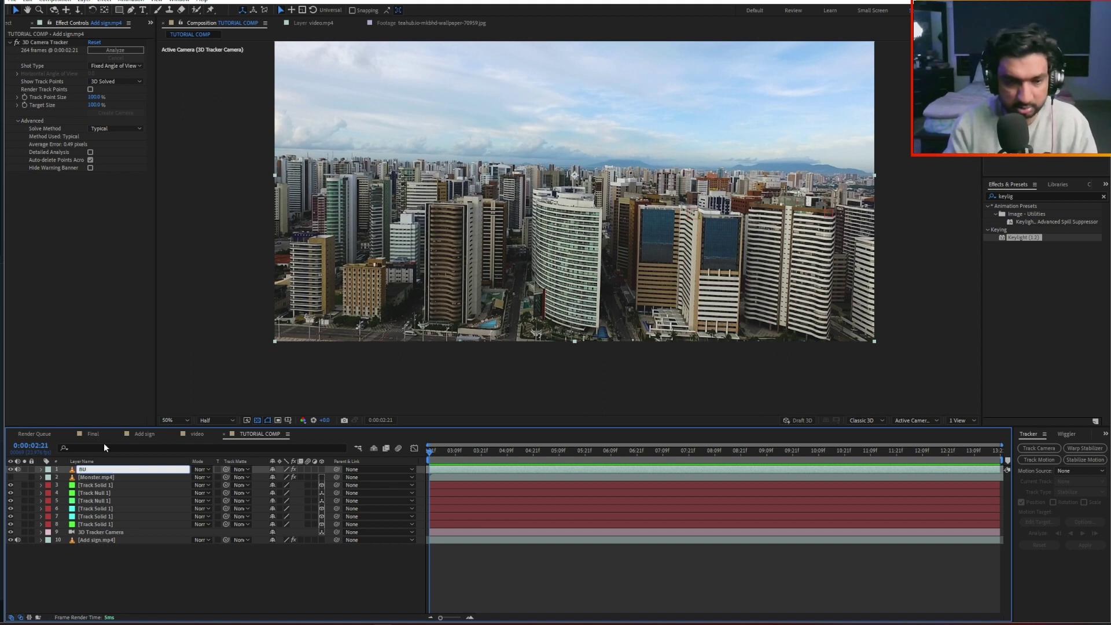
{"action": "key", "text": "BackSpace"}
{"action": "key", "text": "BackSpace"}
{"action": "type", "text": "Front Bu"}
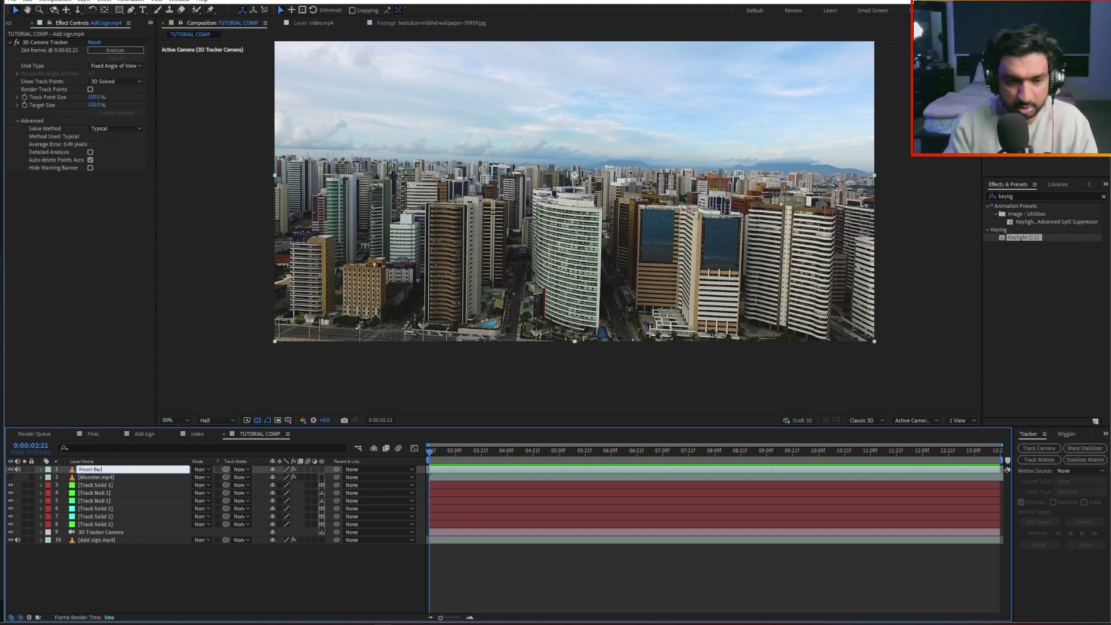
{"action": "type", "text": "ildings ROTO"}
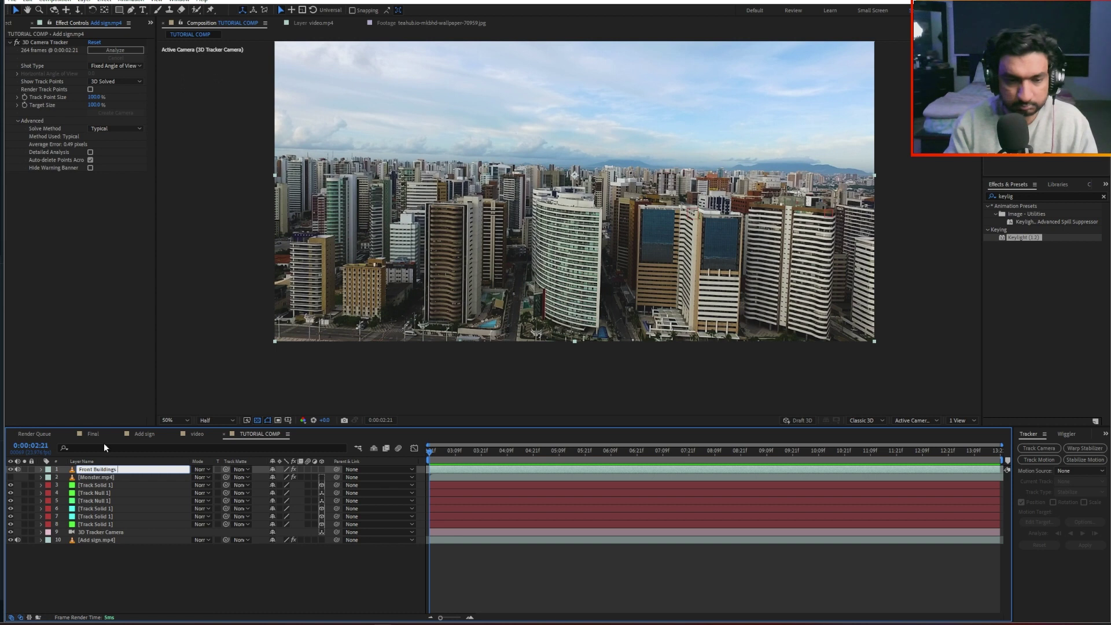
{"action": "key", "text": "Return"}
Step: Try to save the project over the existing monster project file in the advance compositing after effects tutorial folder
{"action": "left_click", "coordinate": [86, 358]}
{"action": "key", "text": "ctrl+s"}
{"action": "key", "text": "Escape"}
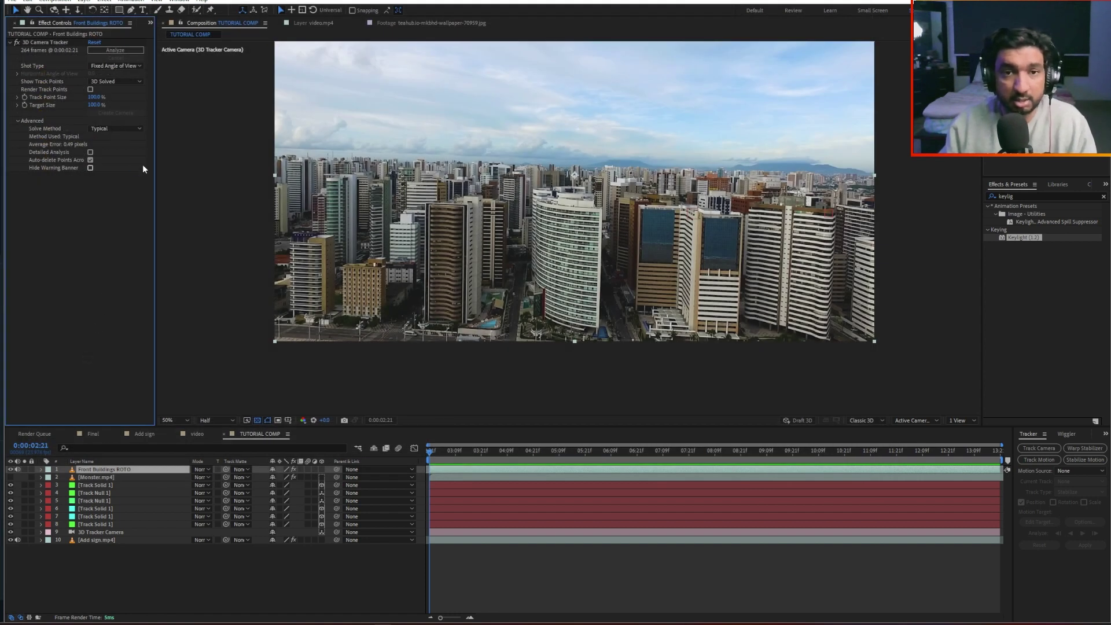
{"action": "key", "text": "ctrl+s"}
{"action": "left_click", "coordinate": [192, 107]}
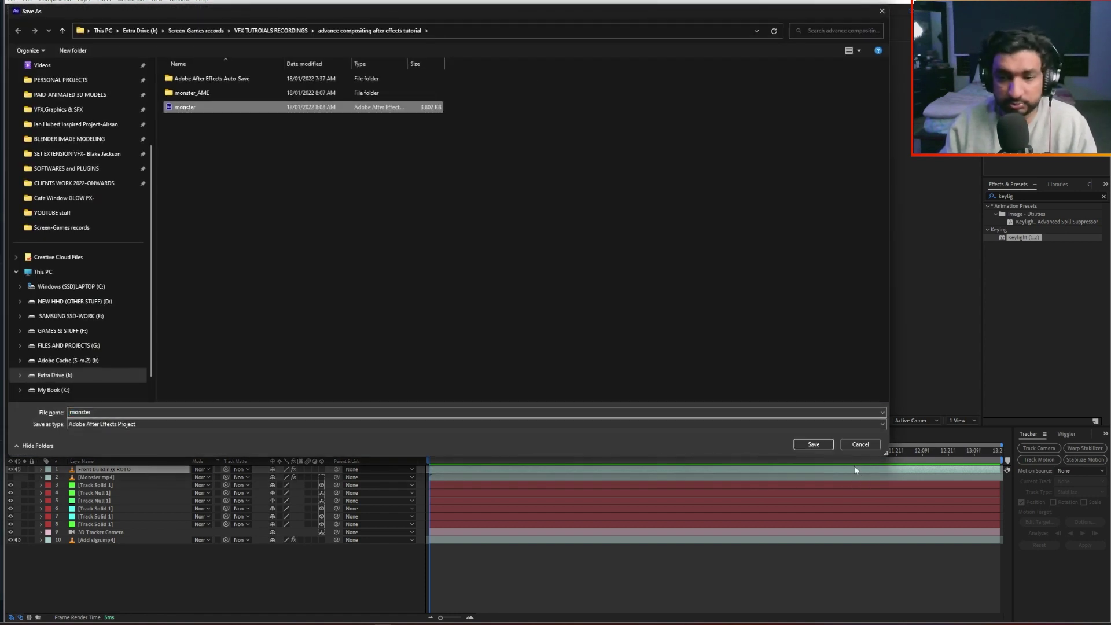
{"action": "left_click", "coordinate": [824, 448]}
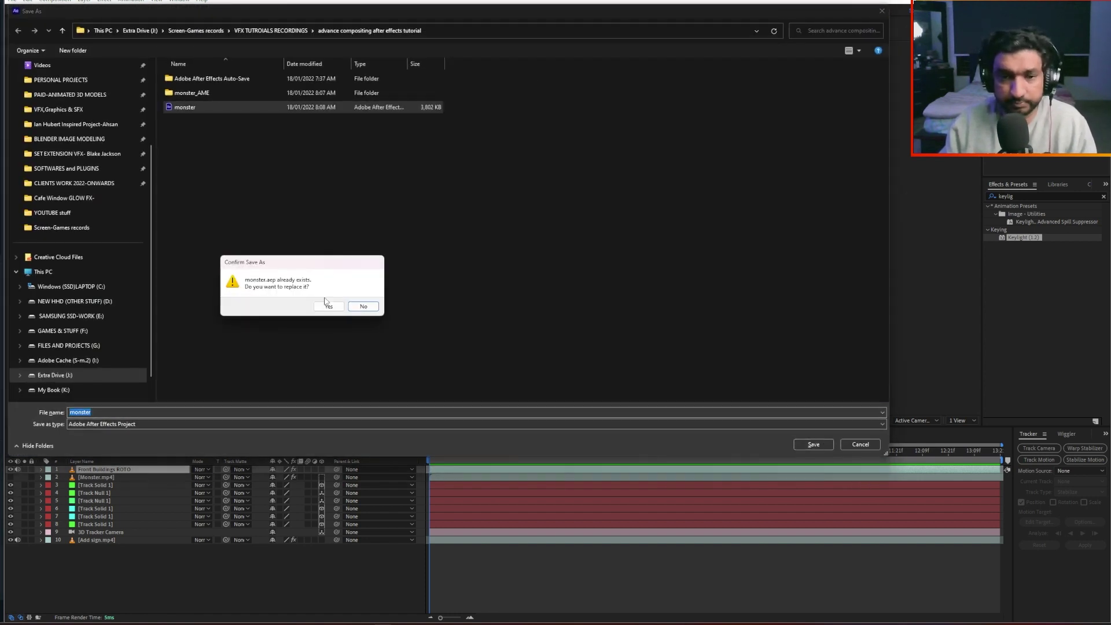
{"action": "left_click", "coordinate": [327, 306]}
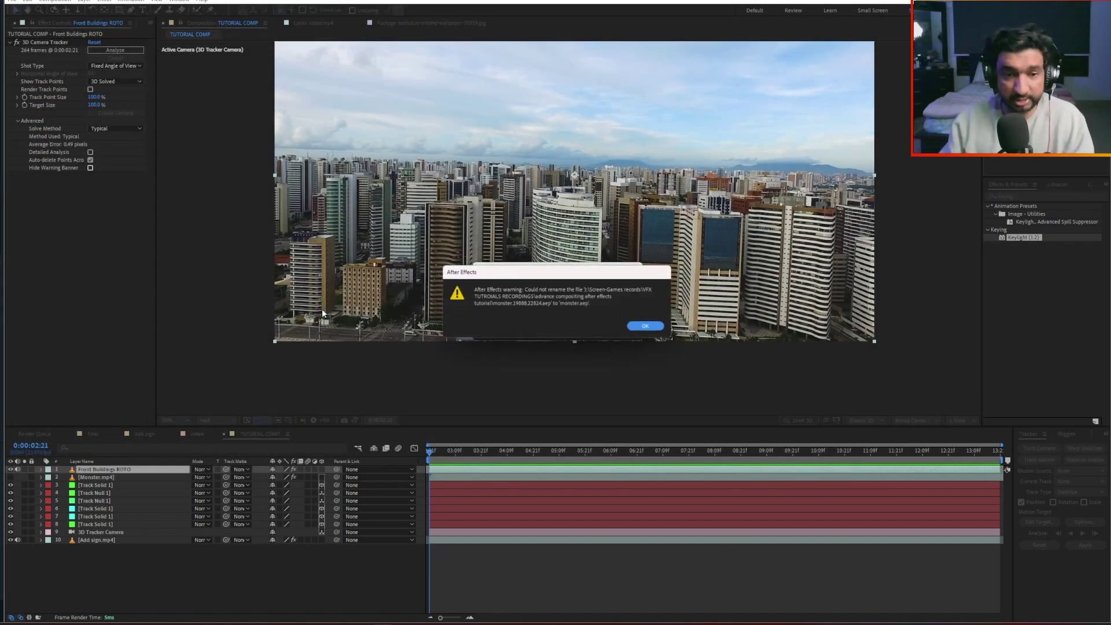
{"action": "left_click", "coordinate": [639, 328]}
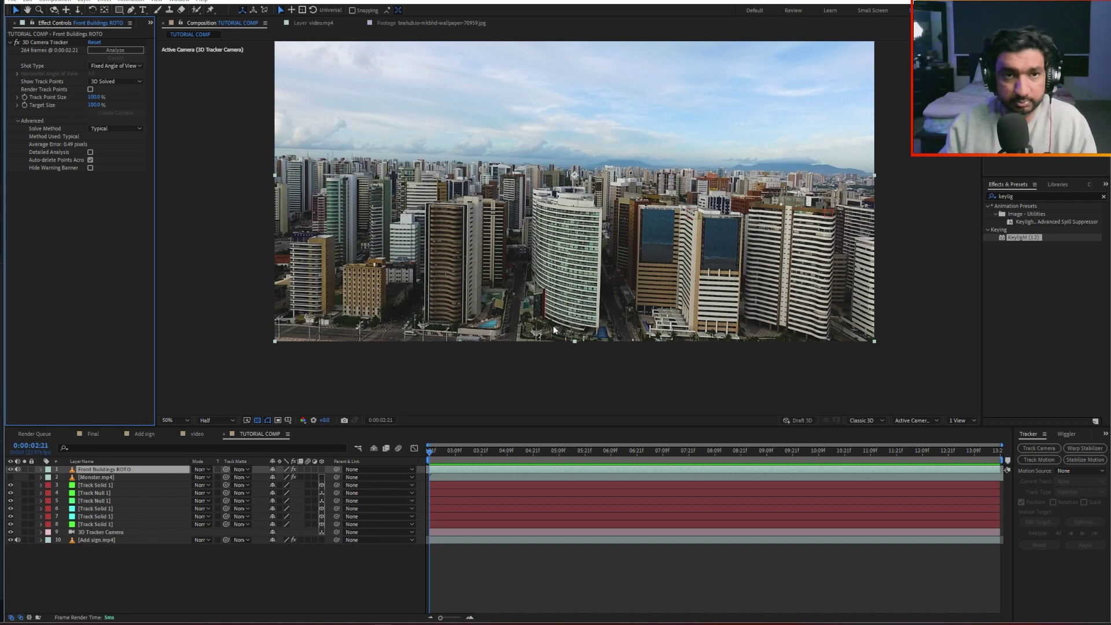
Step: Save the project under the name monster (converted) in the same folder
{"action": "key", "text": "ctrl+shift+s"}
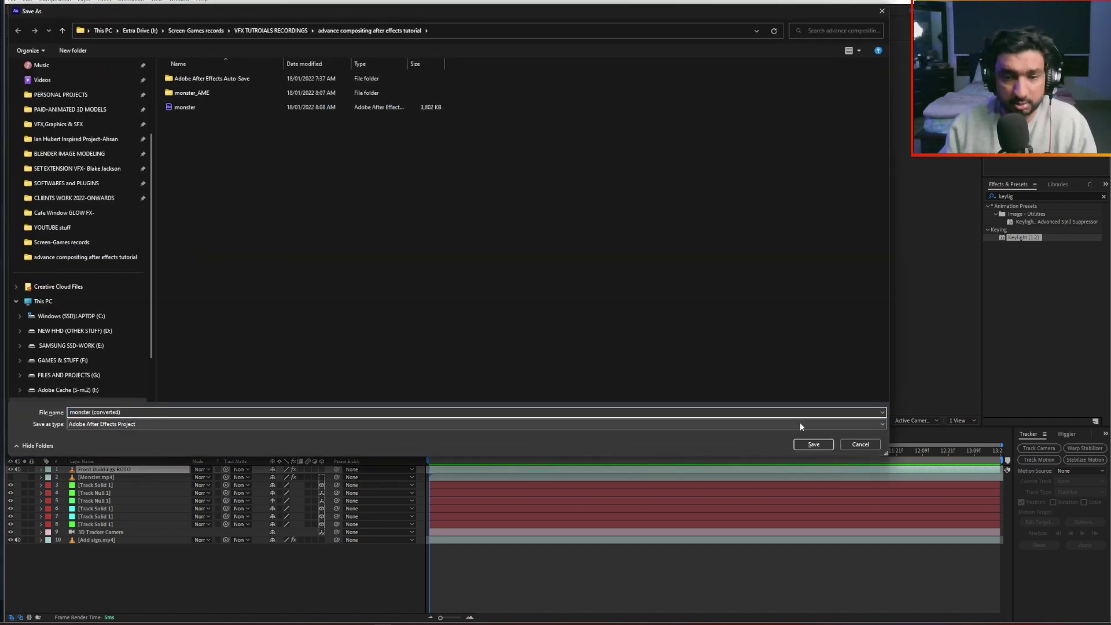
{"action": "left_click", "coordinate": [813, 444]}
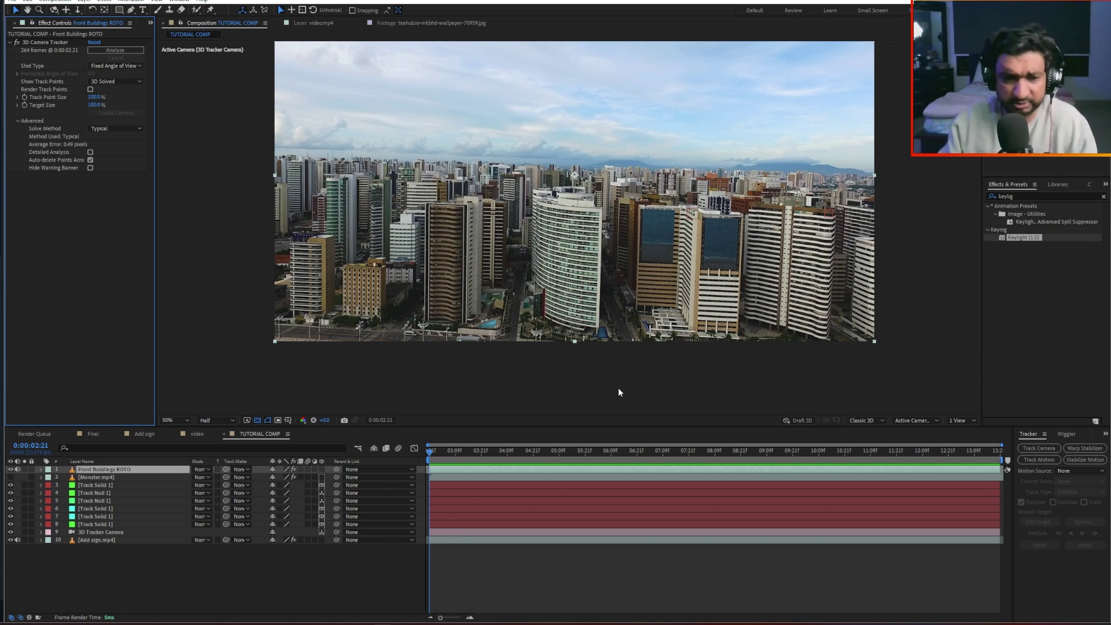
{"action": "left_click", "coordinate": [100, 486]}
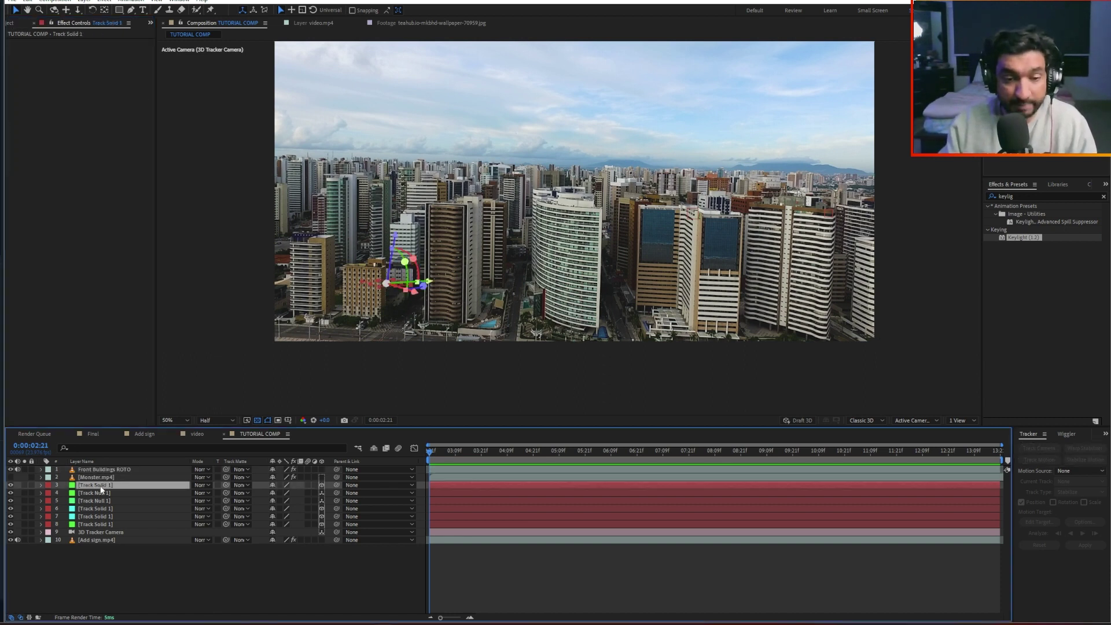
{"action": "left_click", "coordinate": [98, 516]}
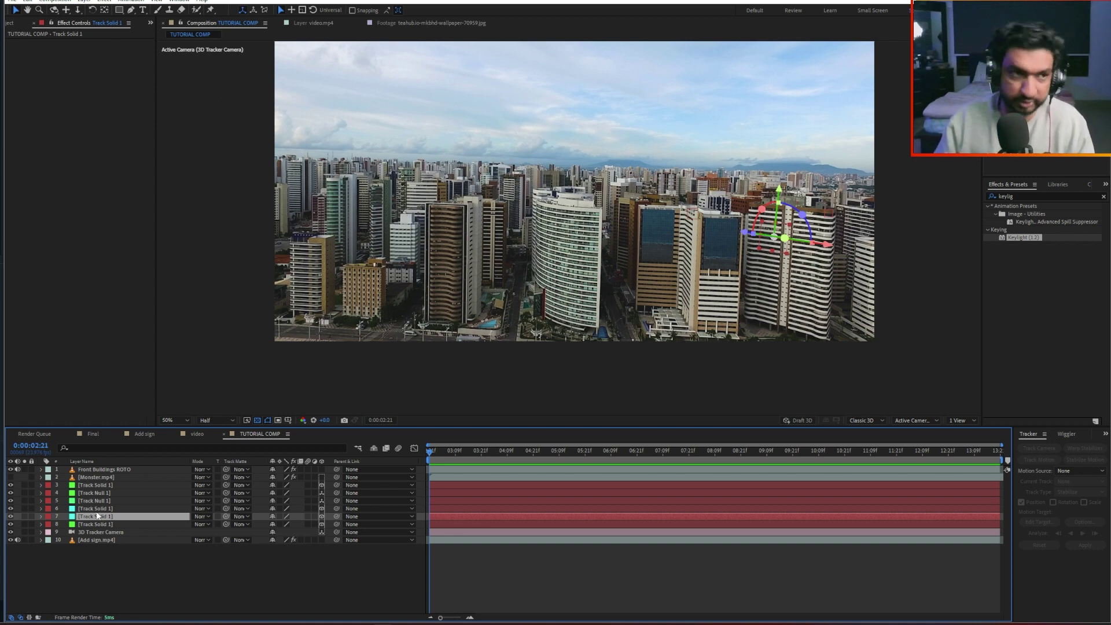
{"action": "left_click", "coordinate": [109, 493]}
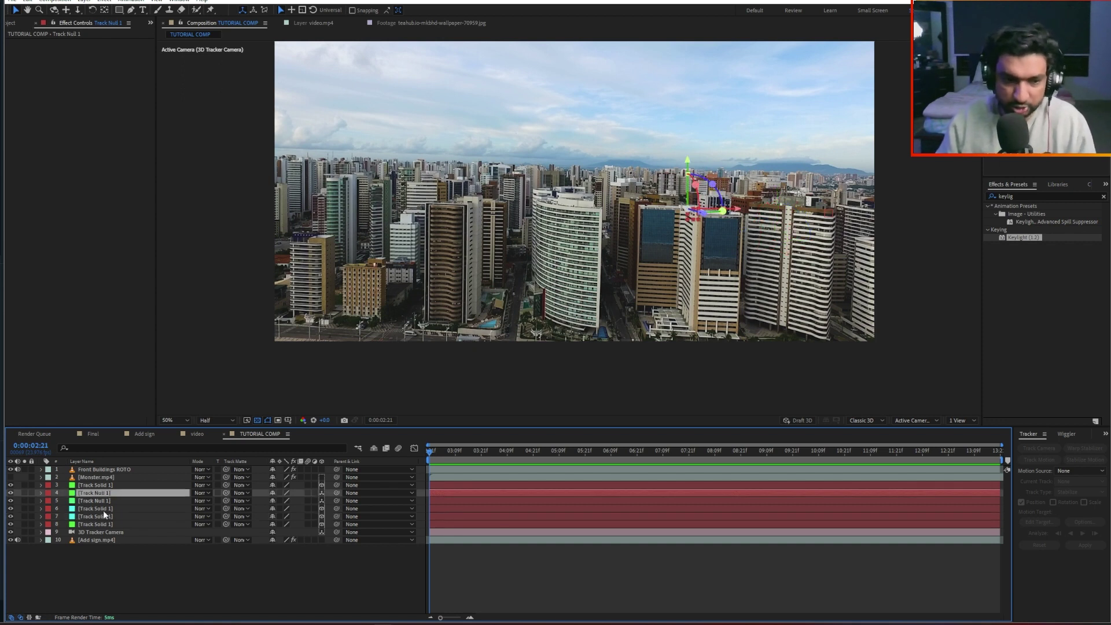
Step: Remove the 3D Camera Tracker effect from the Front Buildings ROTO layer and apply Mocha AE to it
{"action": "left_click", "coordinate": [113, 470]}
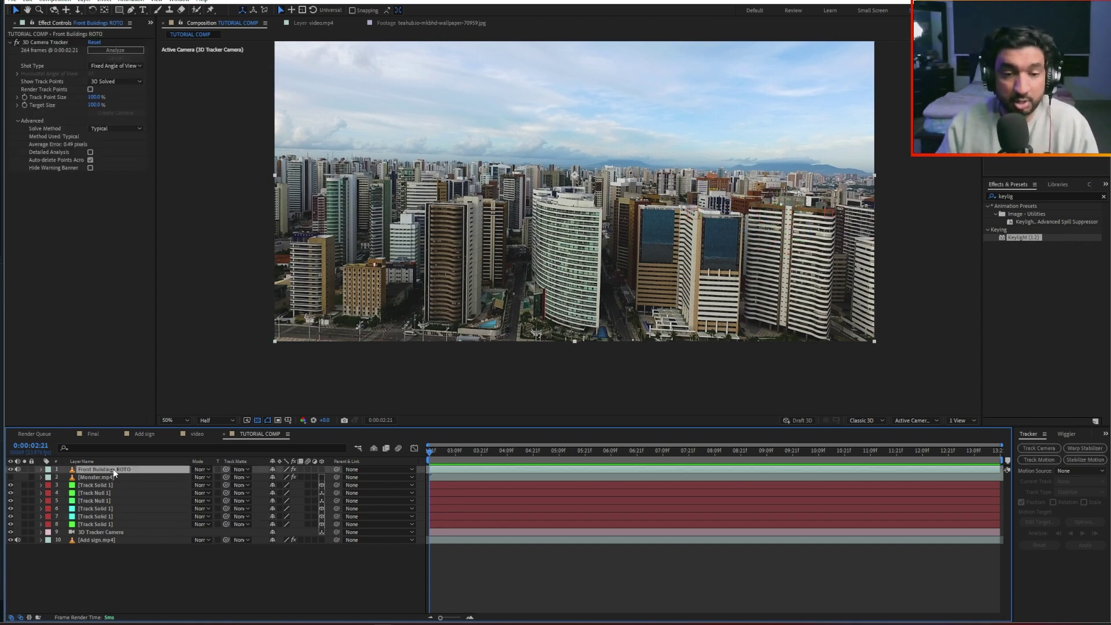
{"action": "left_click", "coordinate": [36, 42]}
{"action": "key", "text": "Delete"}
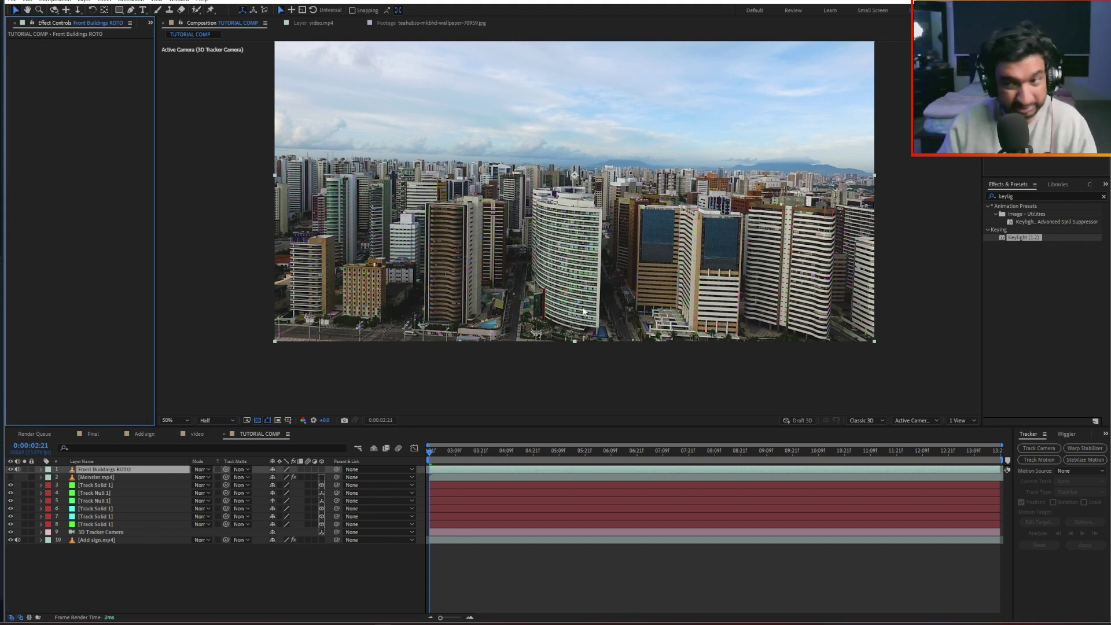
{"action": "left_click", "coordinate": [1103, 196]}
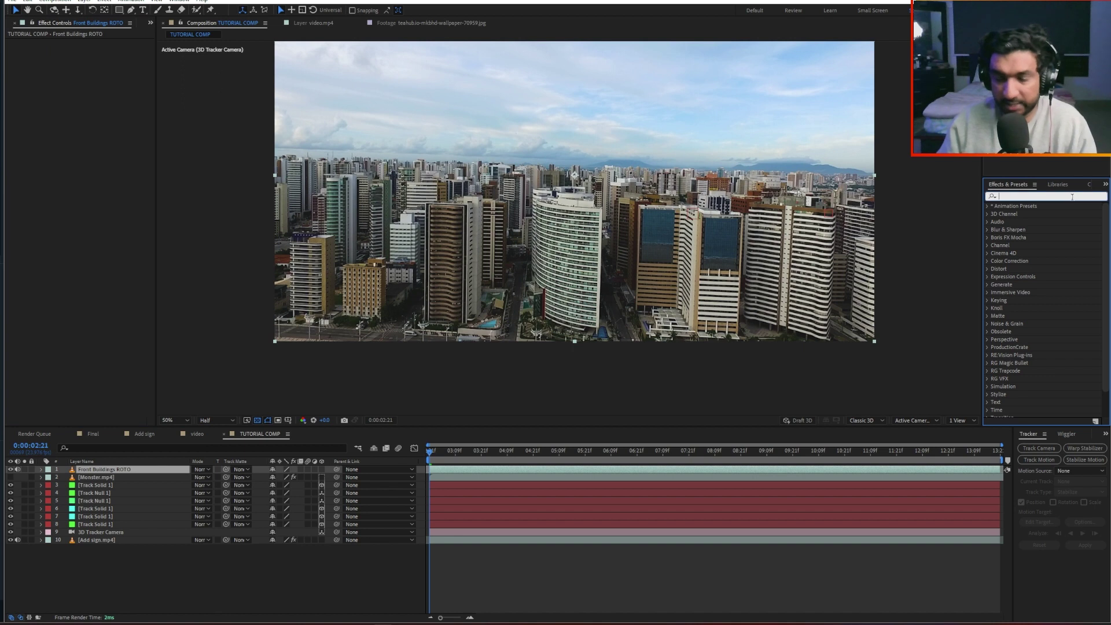
{"action": "type", "text": "mocha"}
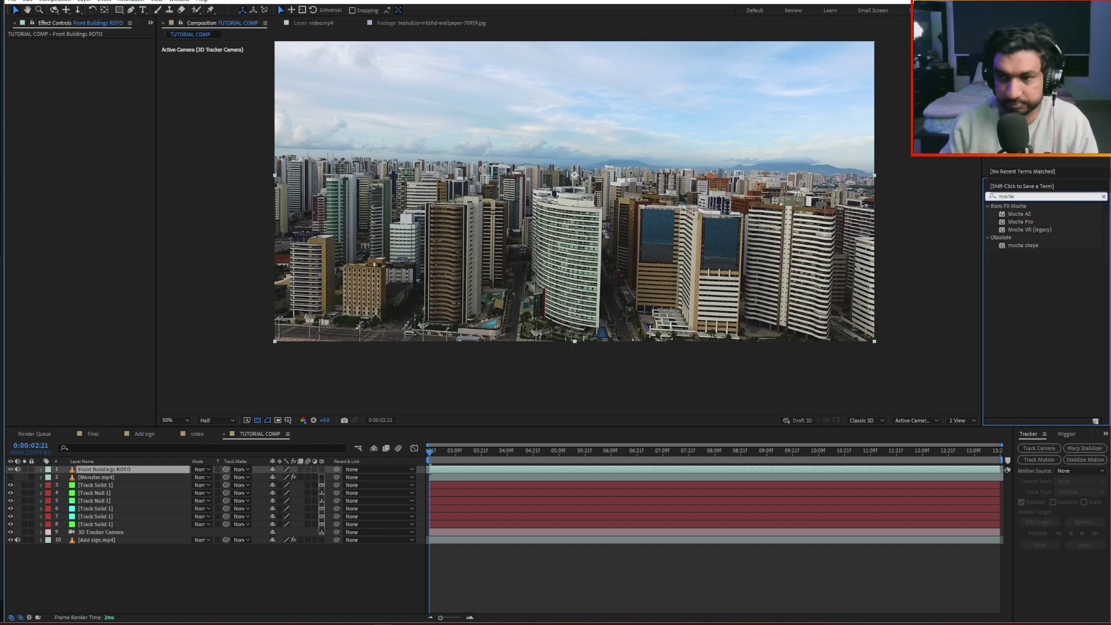
{"action": "double_click", "coordinate": [1029, 218]}
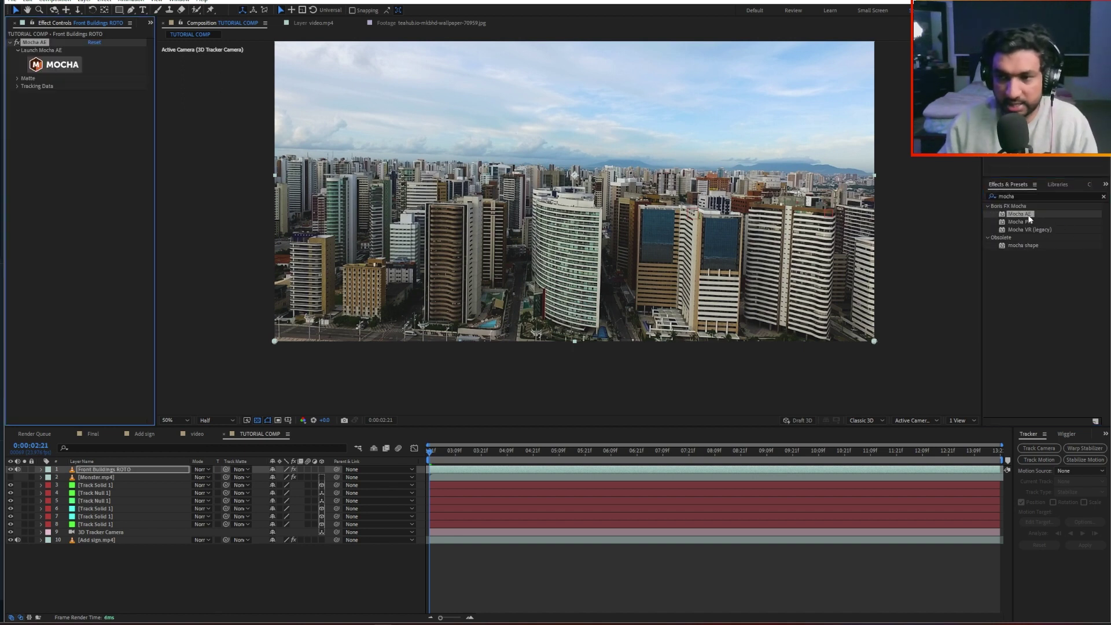
Step: Set the preview resolution of TUTORIAL COMP to Full for tracking the buildings in Mocha AE
{"action": "left_click", "coordinate": [67, 67]}
{"action": "left_click", "coordinate": [302, 312]}
{"action": "left_click", "coordinate": [215, 420]}
{"action": "left_click", "coordinate": [212, 443]}
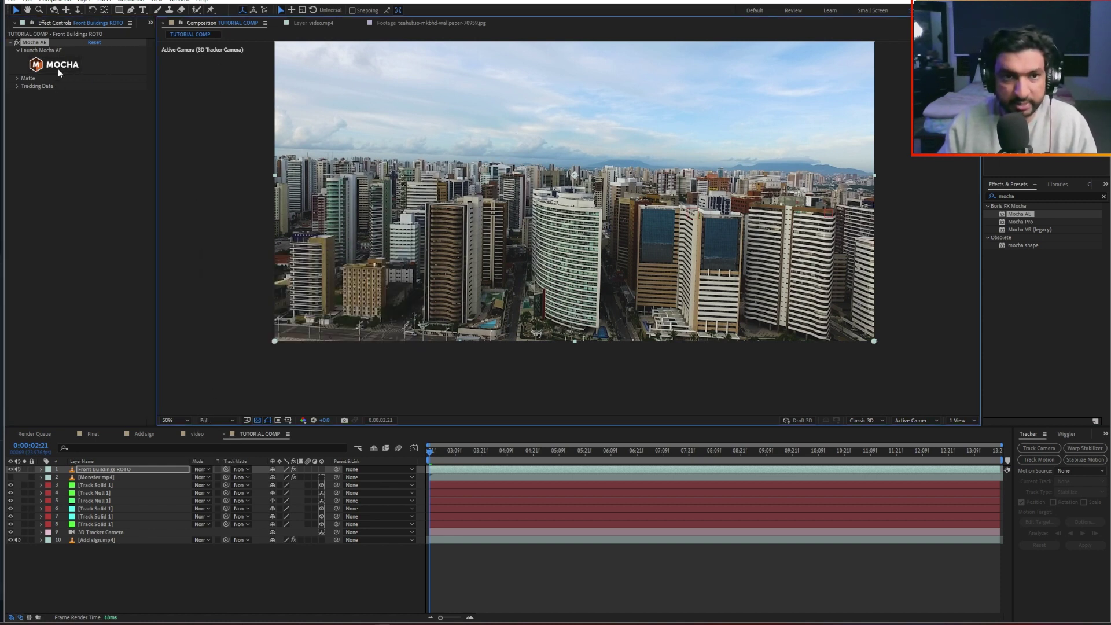
Step: Launch Mocha AE from the Front Buildings ROTO layer and widen its window around the city footage
{"action": "left_click", "coordinate": [58, 69]}
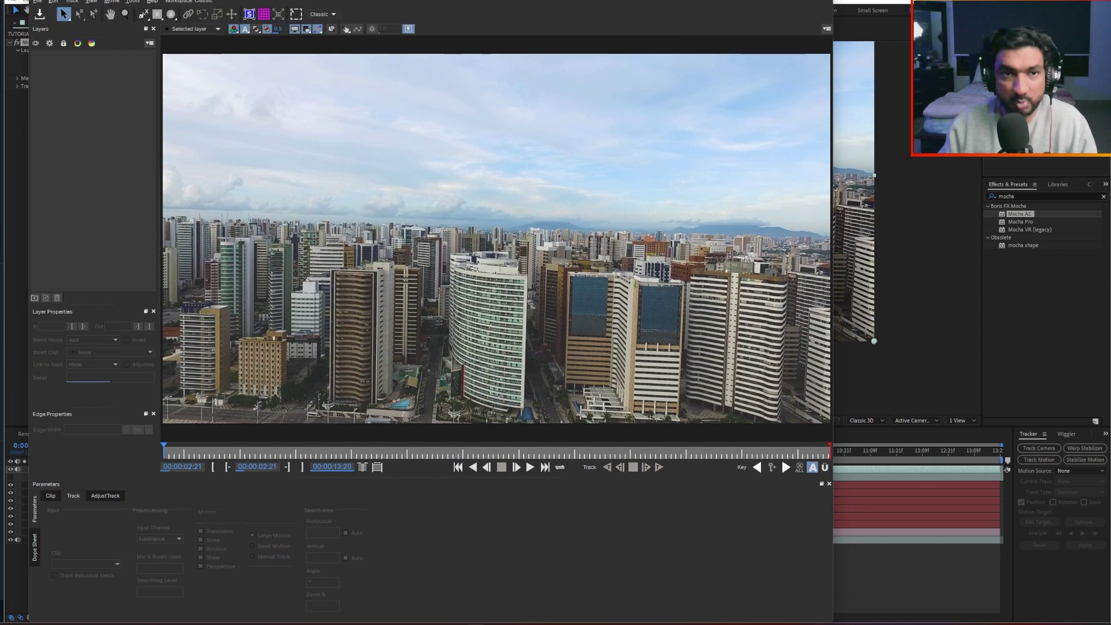
{"action": "left_click_drag", "start_coordinate": [834, 5], "coordinate": [975, 5]}
{"action": "left_click_drag", "start_coordinate": [508, 284], "coordinate": [489, 241]}
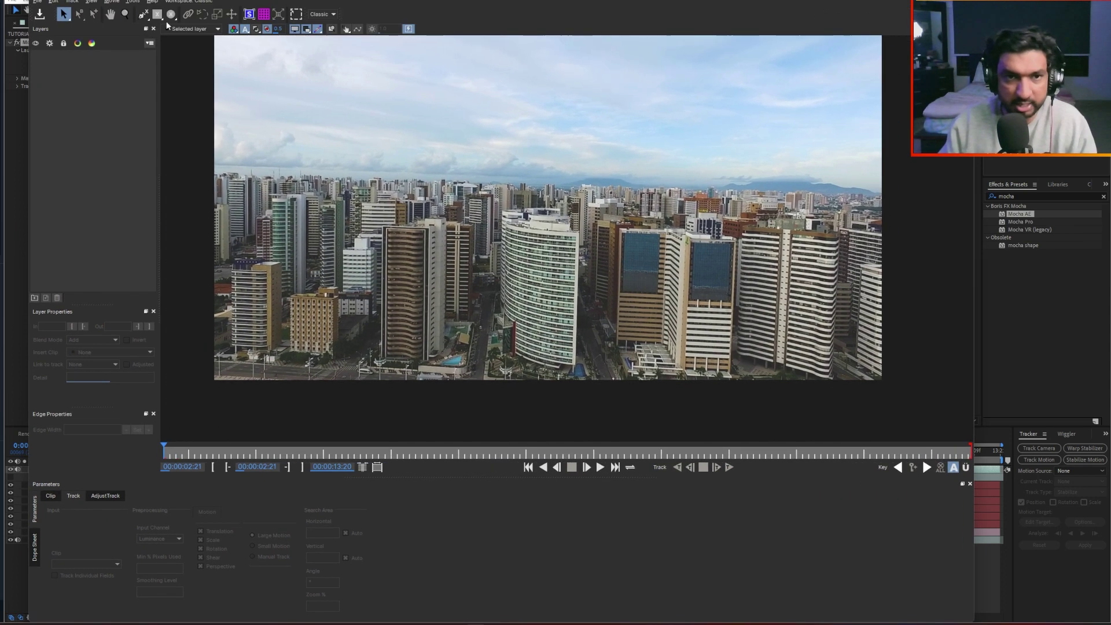
{"action": "left_click_drag", "start_coordinate": [342, 185], "coordinate": [329, 219]}
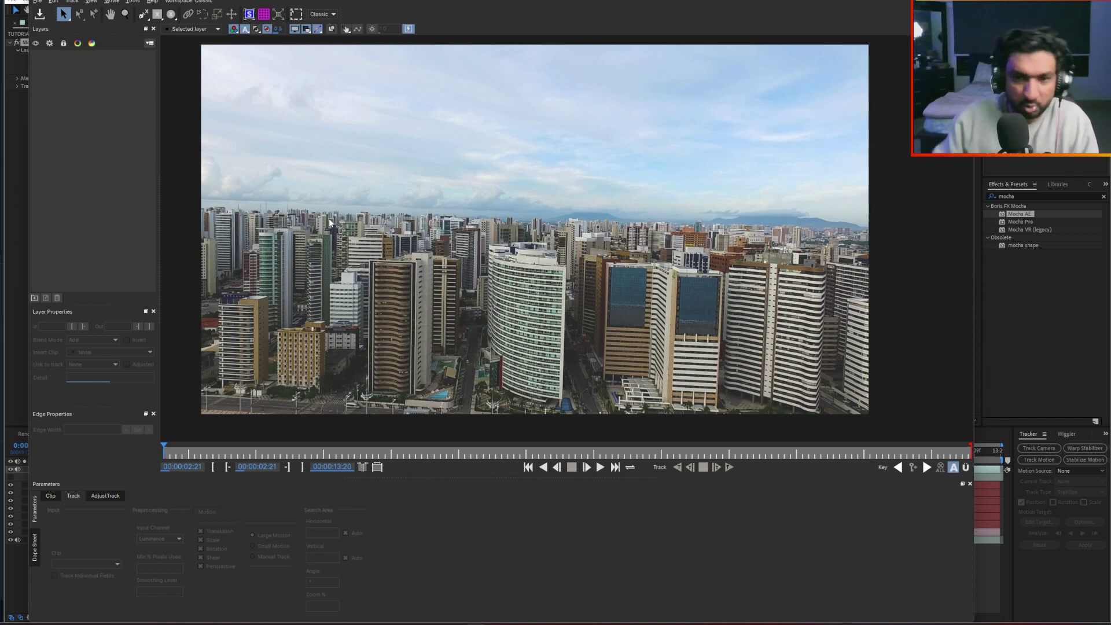
Step: Examine the front buildings of the footage close up in the Mocha viewer
{"action": "key", "text": "x"}
{"action": "left_click_drag", "start_coordinate": [454, 280], "coordinate": [461, 243]}
{"action": "key", "text": "z"}
{"action": "left_click_drag", "start_coordinate": [391, 265], "coordinate": [424, 8]}
{"action": "key", "text": "x"}
{"action": "left_click_drag", "start_coordinate": [415, 96], "coordinate": [493, 55]}
{"action": "key", "text": "z"}
{"action": "left_click_drag", "start_coordinate": [463, 75], "coordinate": [411, 214]}
{"action": "key", "text": "x"}
{"action": "left_click_drag", "start_coordinate": [411, 214], "coordinate": [435, 220]}
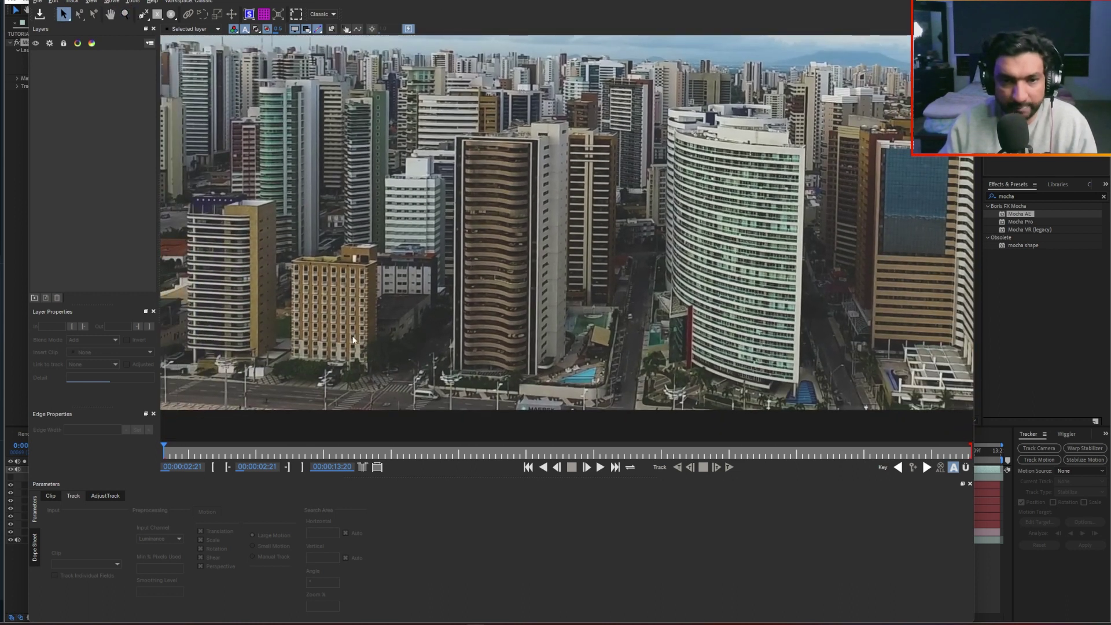
{"action": "key", "text": "z"}
{"action": "left_click_drag", "start_coordinate": [322, 307], "coordinate": [312, 188]}
{"action": "key", "text": "x"}
{"action": "left_click_drag", "start_coordinate": [312, 188], "coordinate": [477, 325]}
{"action": "key", "text": "z"}
{"action": "key", "text": "x"}
{"action": "left_click_drag", "start_coordinate": [440, 276], "coordinate": [396, 247]}
{"action": "key", "text": "z"}
{"action": "key", "text": "z"}
{"action": "left_click_drag", "start_coordinate": [307, 150], "coordinate": [386, 154]}
{"action": "key", "text": "x"}
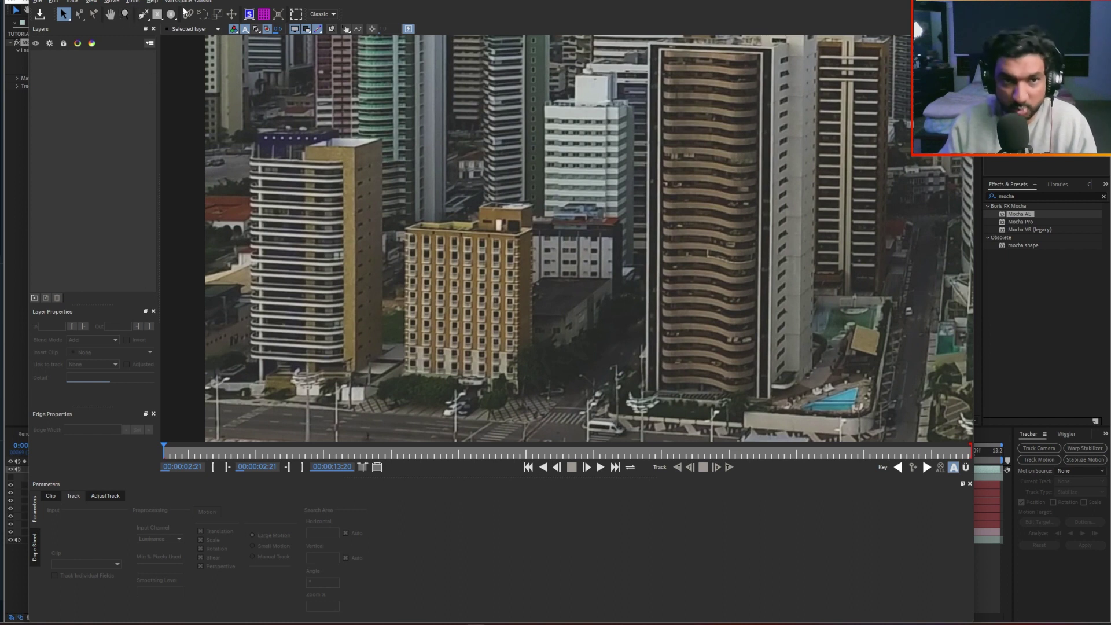
Step: Draw a closed X-spline around the small tan building, following its roof block and walls and including the trees at its base
{"action": "left_click", "coordinate": [145, 18]}
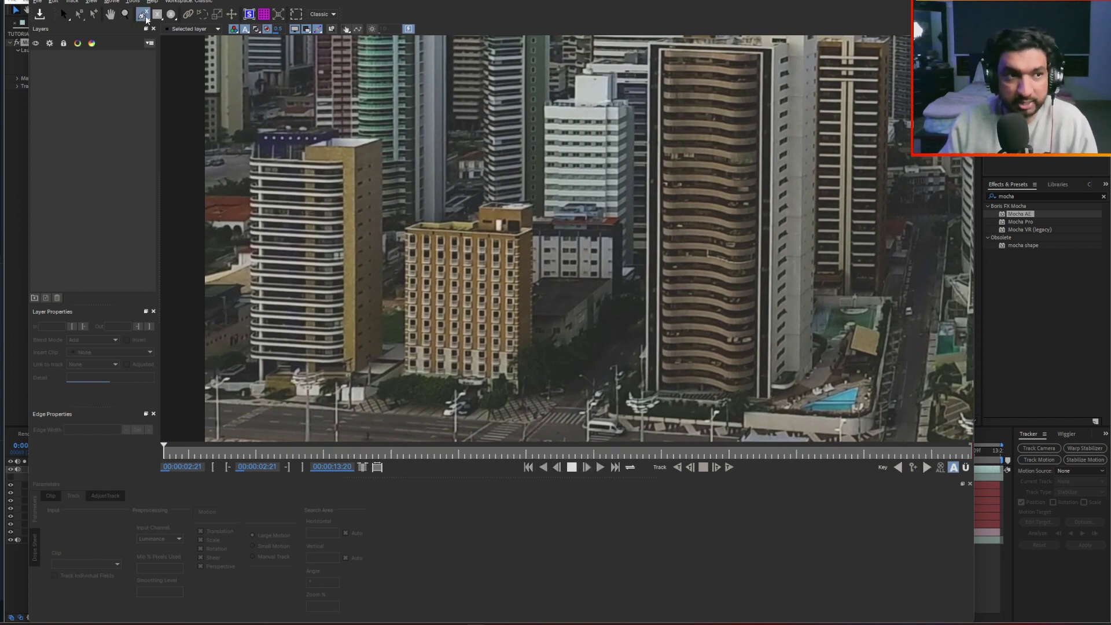
{"action": "key", "text": "x"}
{"action": "left_click_drag", "start_coordinate": [442, 294], "coordinate": [513, 237]}
{"action": "key", "text": "z"}
{"action": "left_click_drag", "start_coordinate": [512, 237], "coordinate": [416, 432]}
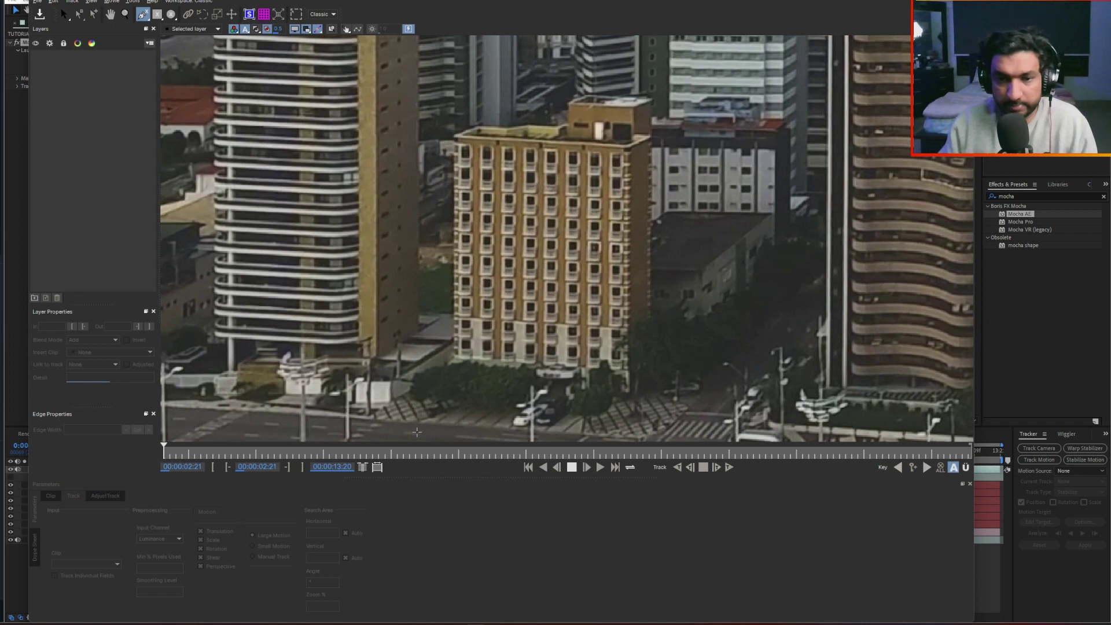
{"action": "left_click", "coordinate": [453, 359]}
{"action": "left_click", "coordinate": [455, 162]}
{"action": "left_click", "coordinate": [455, 145]}
{"action": "left_click", "coordinate": [455, 135]}
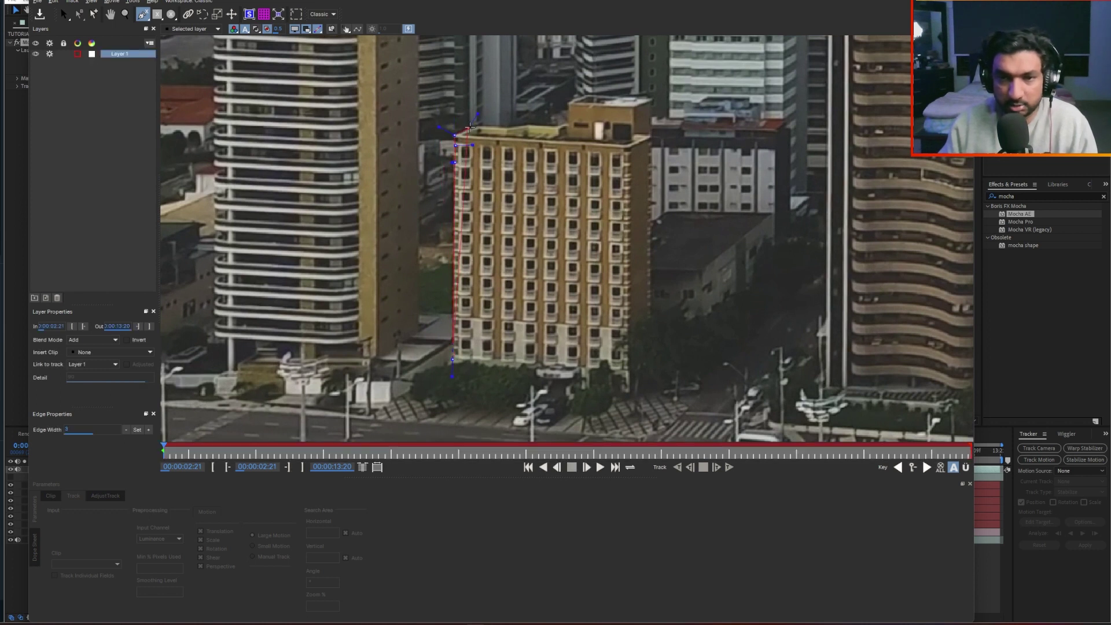
{"action": "left_click", "coordinate": [488, 125]}
{"action": "left_click", "coordinate": [527, 125]}
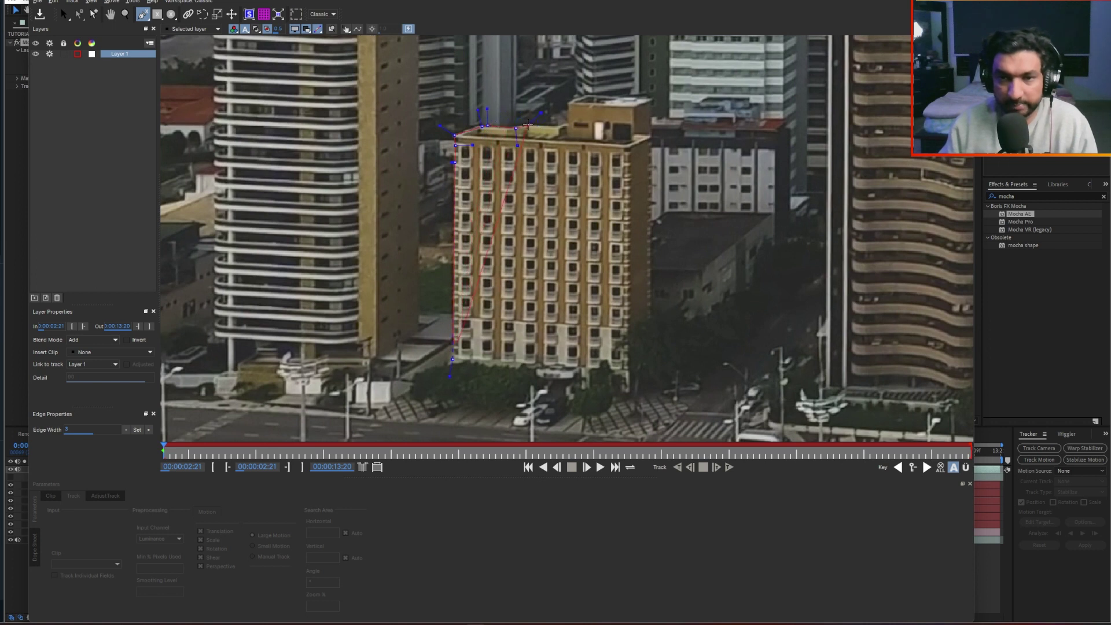
{"action": "left_click", "coordinate": [559, 126]}
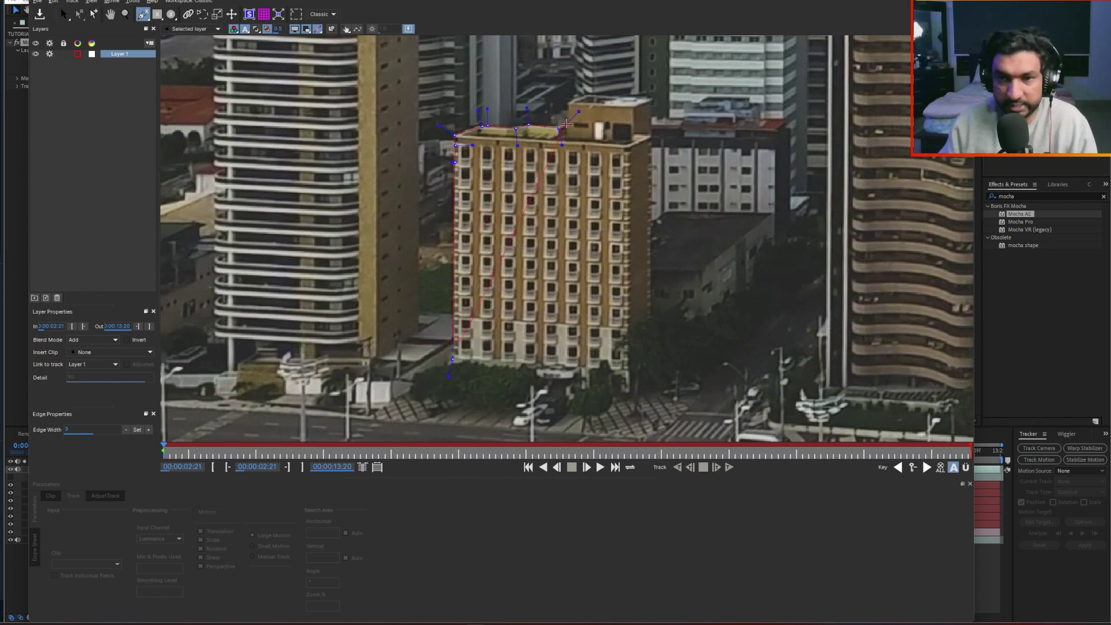
{"action": "left_click", "coordinate": [569, 103]}
{"action": "left_click", "coordinate": [589, 93]}
{"action": "left_click", "coordinate": [652, 98]}
{"action": "left_click", "coordinate": [652, 133]}
{"action": "left_click", "coordinate": [652, 313]}
{"action": "left_click", "coordinate": [658, 357]}
{"action": "left_click", "coordinate": [613, 407]}
{"action": "left_click", "coordinate": [553, 389]}
{"action": "left_click", "coordinate": [499, 393]}
{"action": "left_click", "coordinate": [410, 388]}
{"action": "left_click", "coordinate": [420, 370]}
{"action": "right_click", "coordinate": [431, 370]}
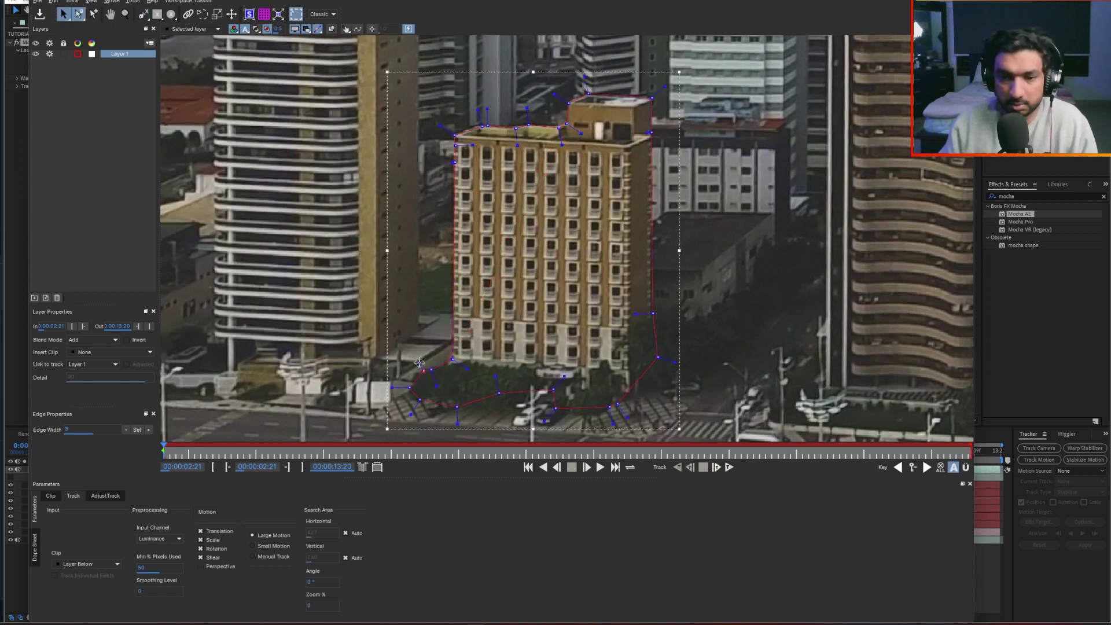
Step: Track the small tan building's spline forward through the footage
{"action": "left_click_drag", "start_coordinate": [569, 84], "coordinate": [541, 126]}
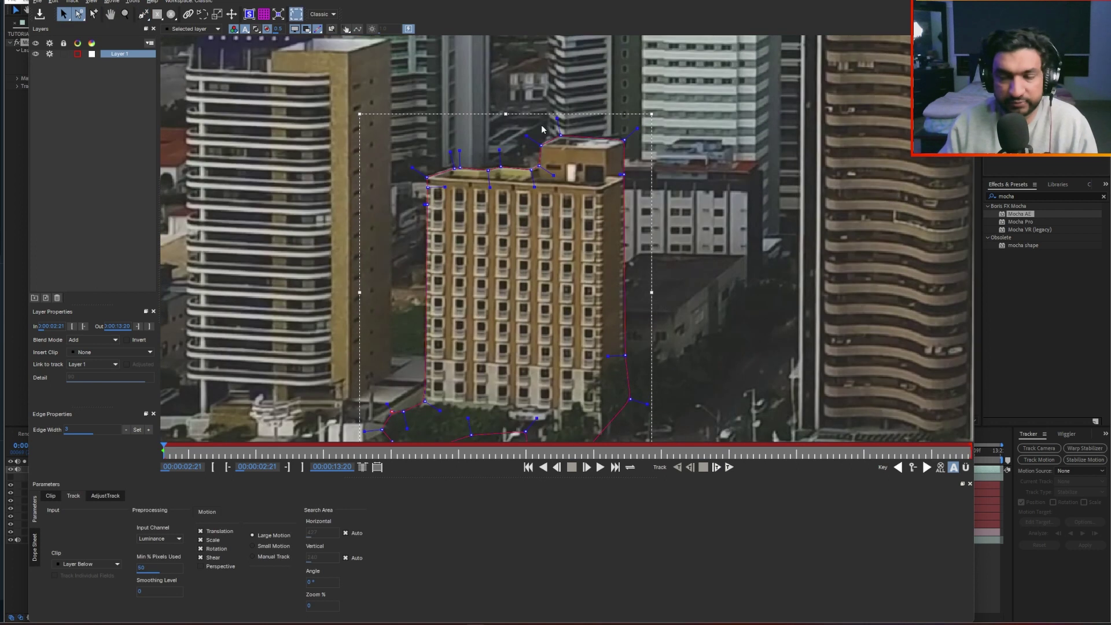
{"action": "left_click", "coordinate": [729, 467]}
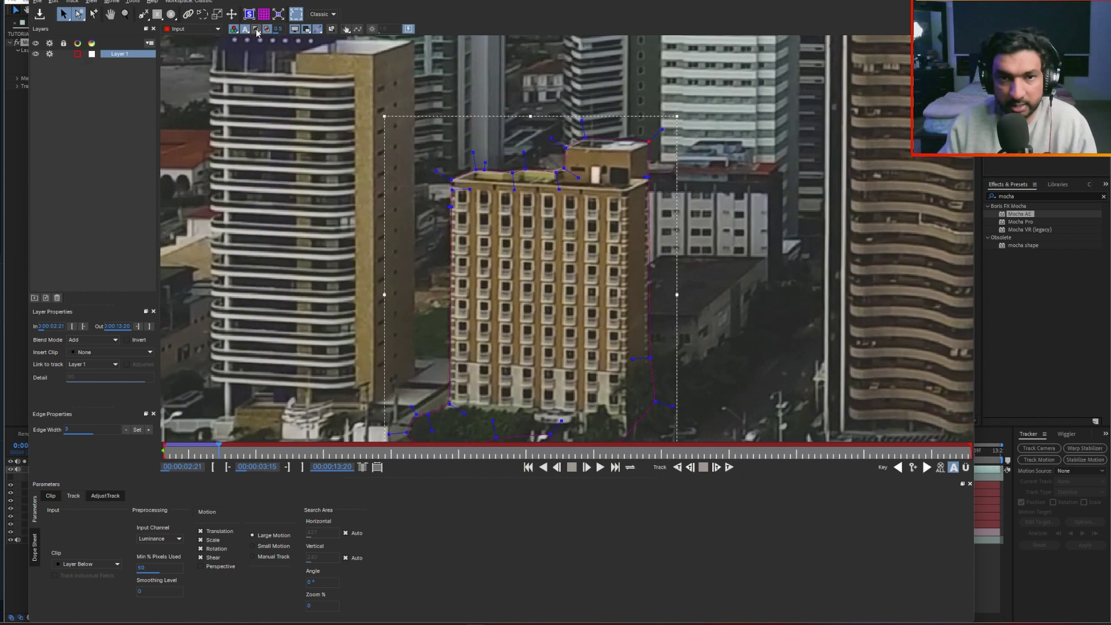
{"action": "left_click", "coordinate": [729, 467]}
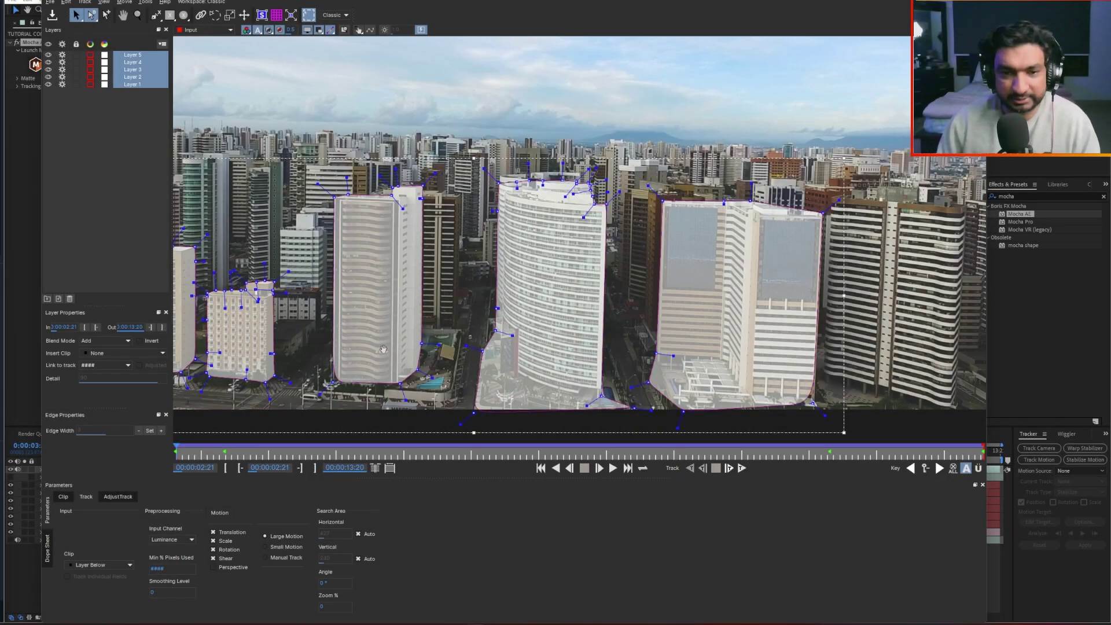
Step: Examine the outlines of the five tracked building layers close up and across the full frame
{"action": "key", "text": "x"}
{"action": "scroll", "coordinate": [383, 349], "scroll_direction": "down", "scroll_amount": 1}
{"action": "left_click_drag", "start_coordinate": [383, 349], "coordinate": [607, 142]}
{"action": "left_click_drag", "start_coordinate": [506, 148], "coordinate": [509, 46]}
{"action": "key", "text": "x"}
{"action": "left_click_drag", "start_coordinate": [516, 175], "coordinate": [482, 276]}
{"action": "key", "text": "z"}
{"action": "left_click_drag", "start_coordinate": [446, 238], "coordinate": [447, 146]}
{"action": "key", "text": "x"}
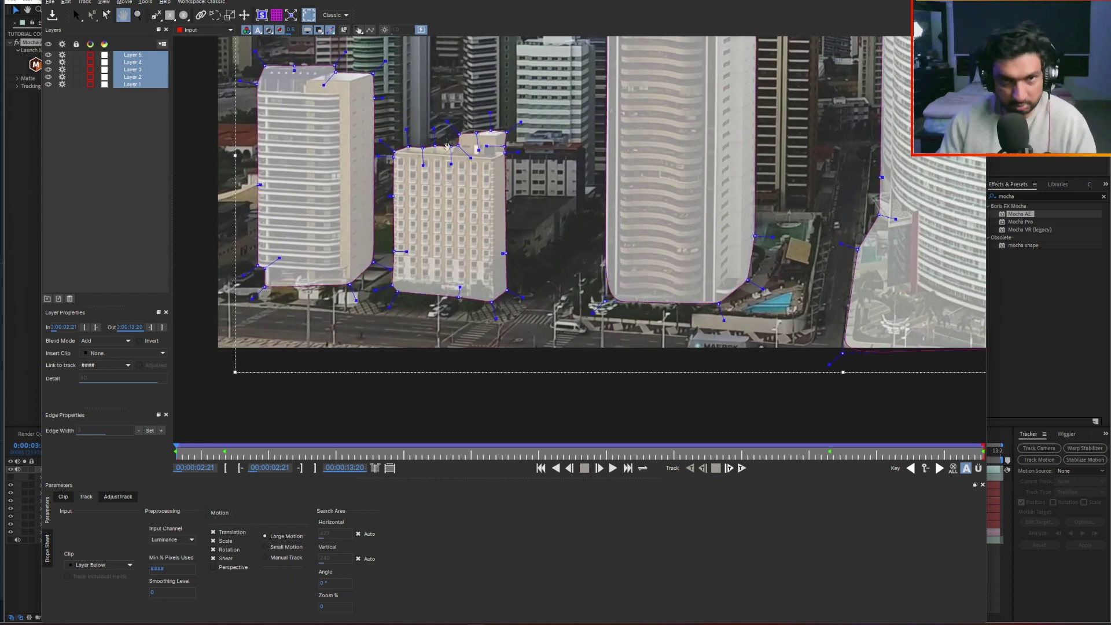
{"action": "left_click_drag", "start_coordinate": [463, 199], "coordinate": [462, 203]}
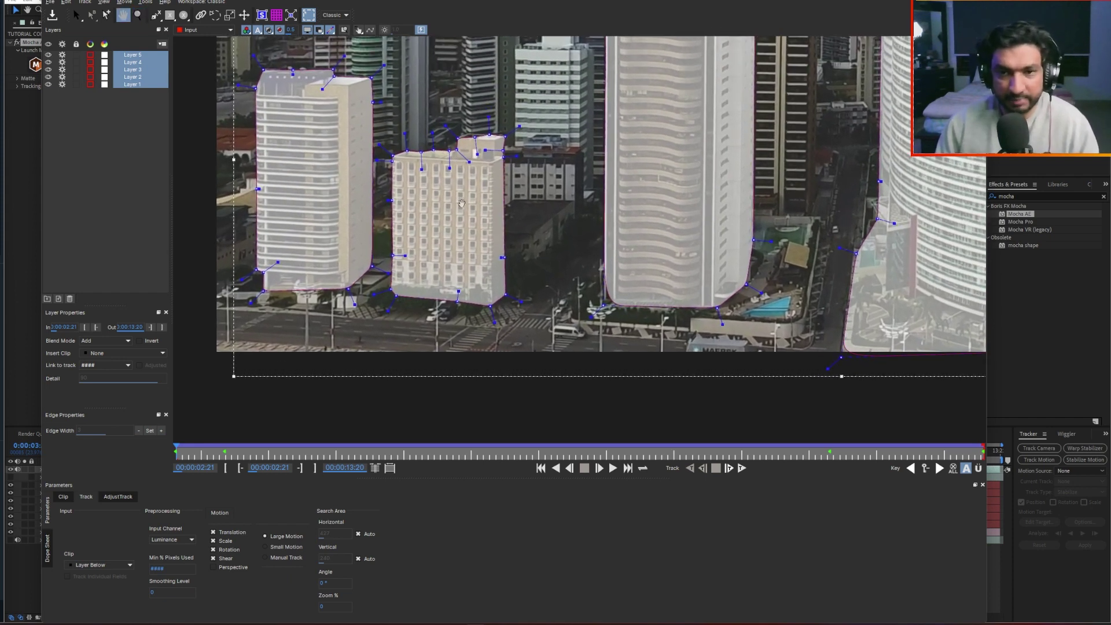
{"action": "left_click_drag", "start_coordinate": [756, 70], "coordinate": [768, 197]}
{"action": "key", "text": "z"}
{"action": "key", "text": "x"}
{"action": "left_click_drag", "start_coordinate": [856, 198], "coordinate": [642, 228]}
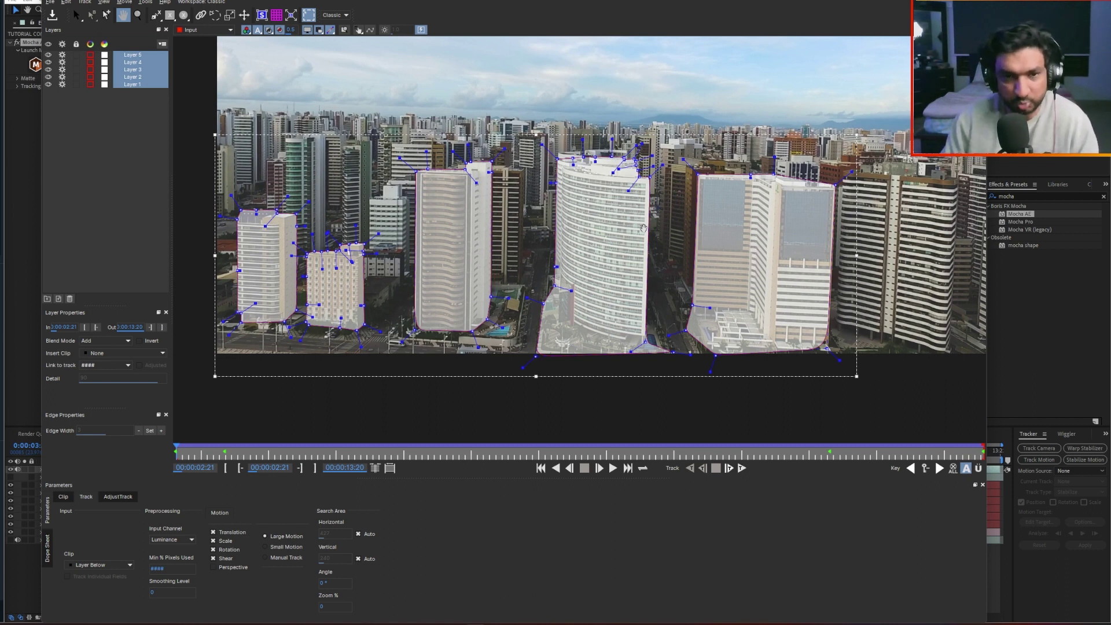
Step: Scrub through the Mocha timeline to check that the five building shapes follow their buildings
{"action": "left_click", "coordinate": [787, 450]}
{"action": "left_click_drag", "start_coordinate": [777, 451], "coordinate": [807, 457]}
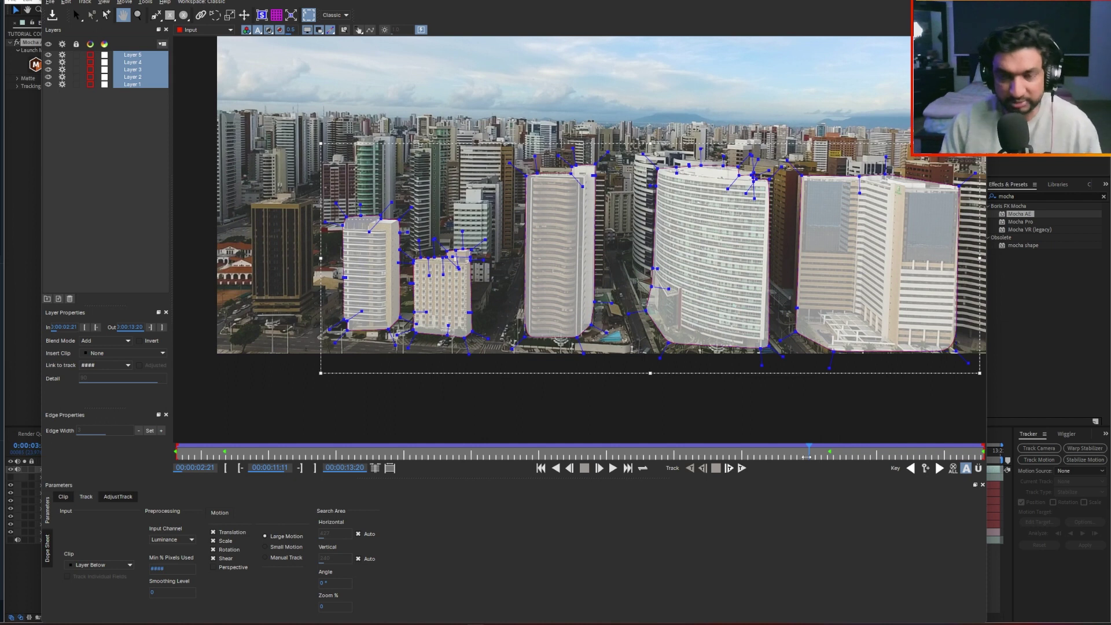
{"action": "left_click_drag", "start_coordinate": [806, 457], "coordinate": [556, 454]}
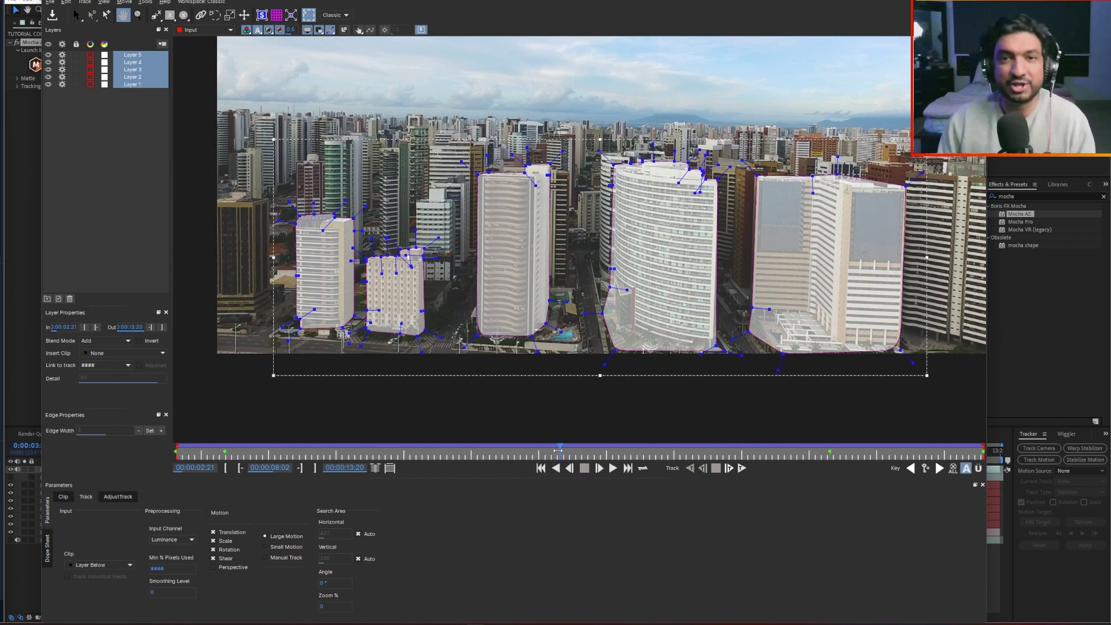
{"action": "left_click_drag", "start_coordinate": [558, 450], "coordinate": [499, 451]}
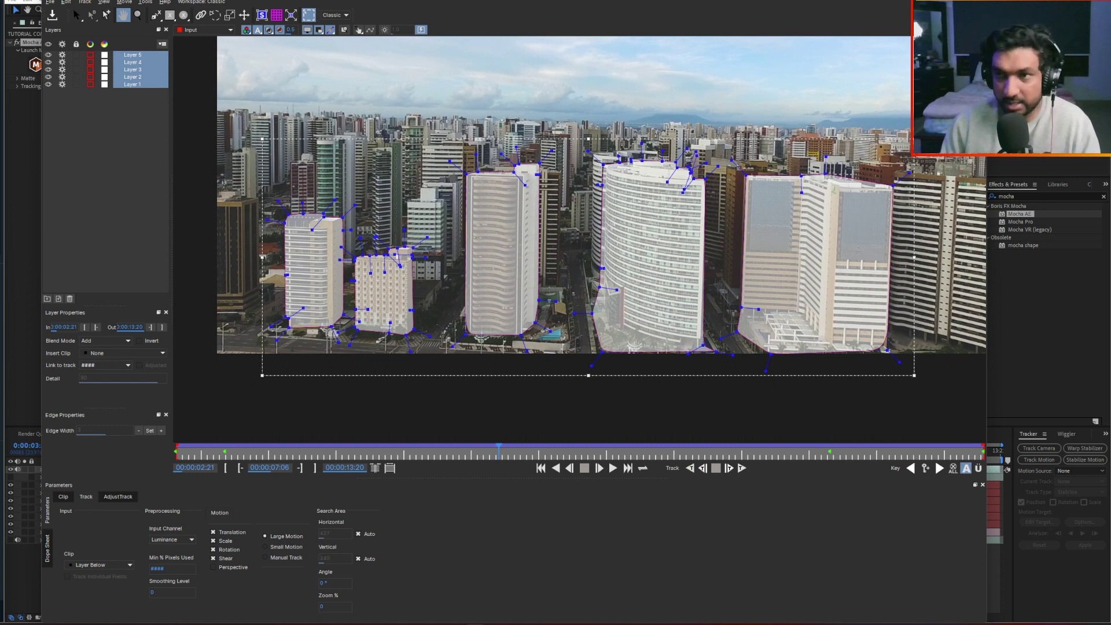
Step: Close Mocha with the tracked shapes kept and select the Front Buildings ROTO layer in After Effects at the comp's start
{"action": "left_click", "coordinate": [976, 1]}
{"action": "left_click", "coordinate": [637, 329]}
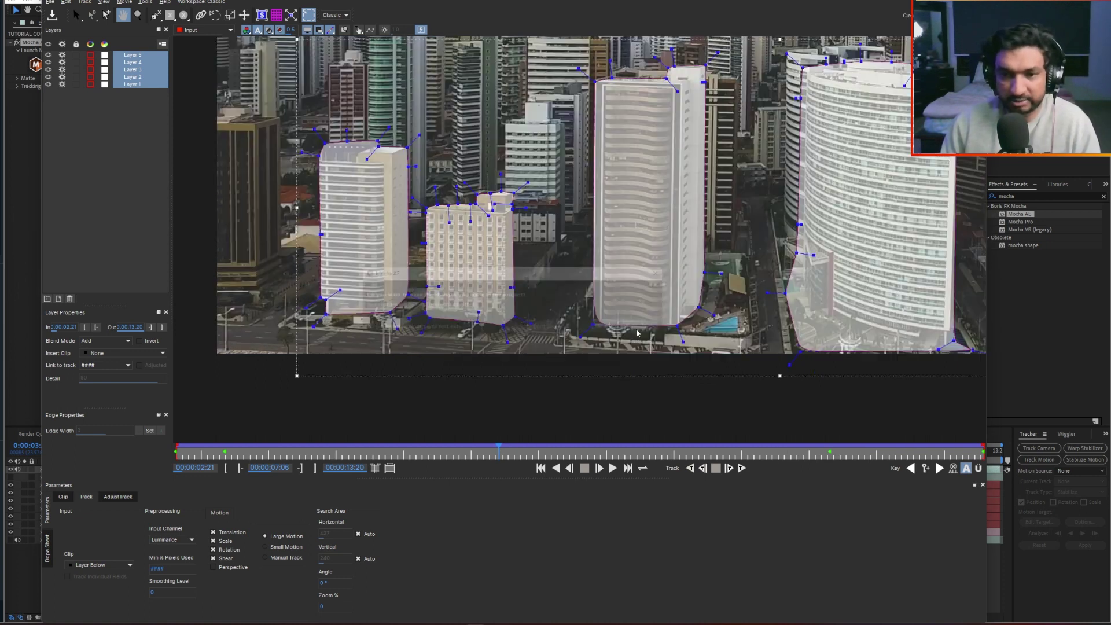
{"action": "left_click", "coordinate": [430, 455]}
{"action": "left_click", "coordinate": [113, 473]}
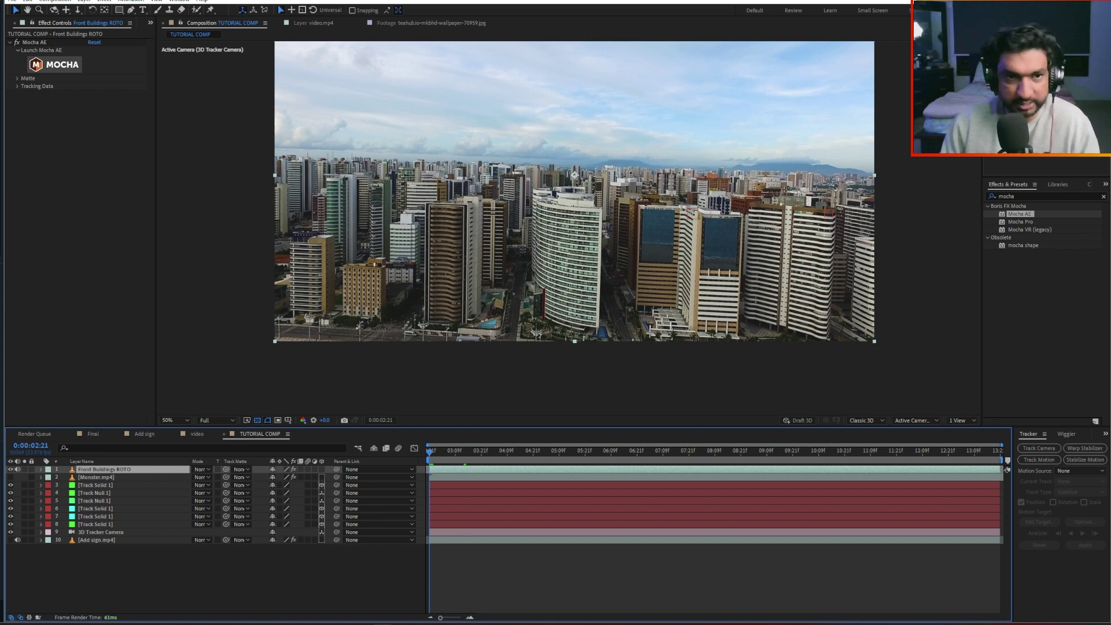
Step: Expand the Mocha AE Matte settings and accept Layers 1 to 5 as the visible layers
{"action": "left_click", "coordinate": [18, 79]}
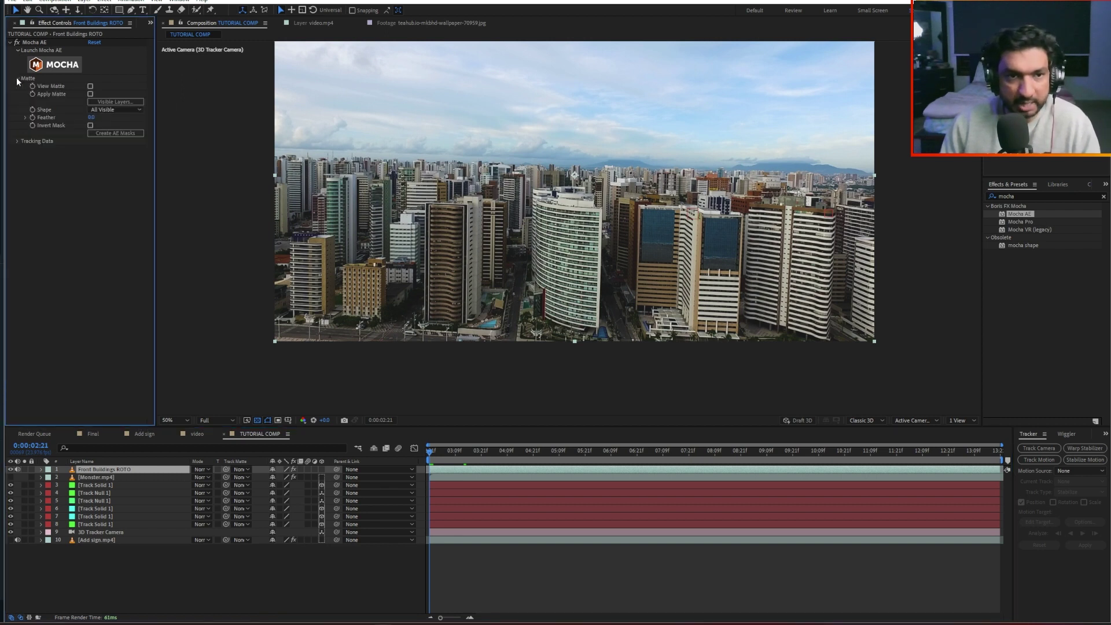
{"action": "left_click", "coordinate": [117, 101]}
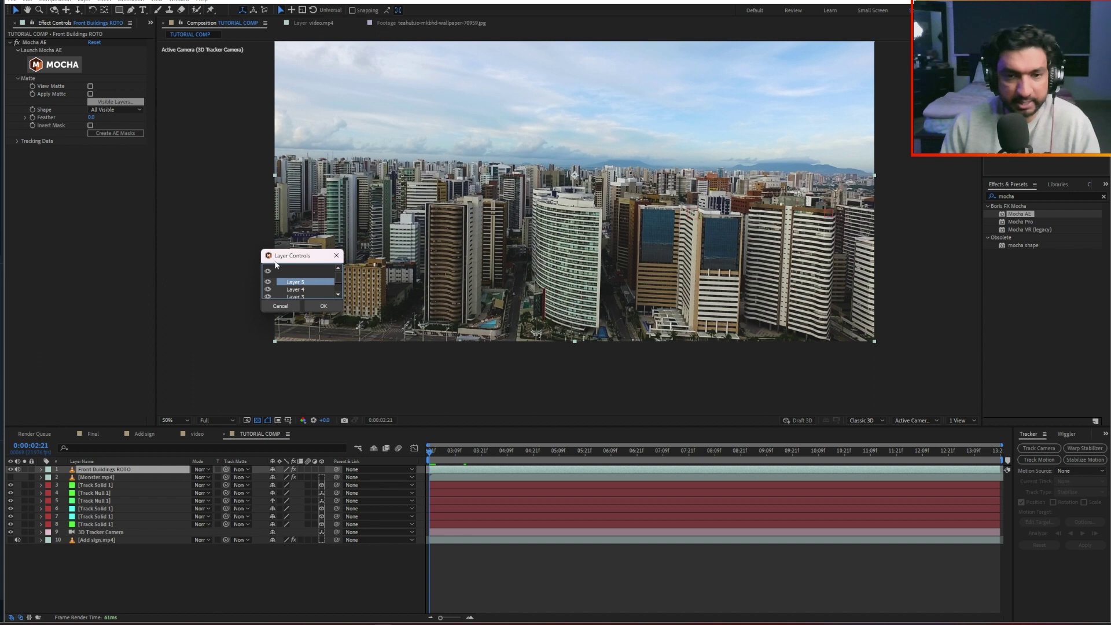
{"action": "left_click_drag", "start_coordinate": [296, 313], "coordinate": [296, 370]}
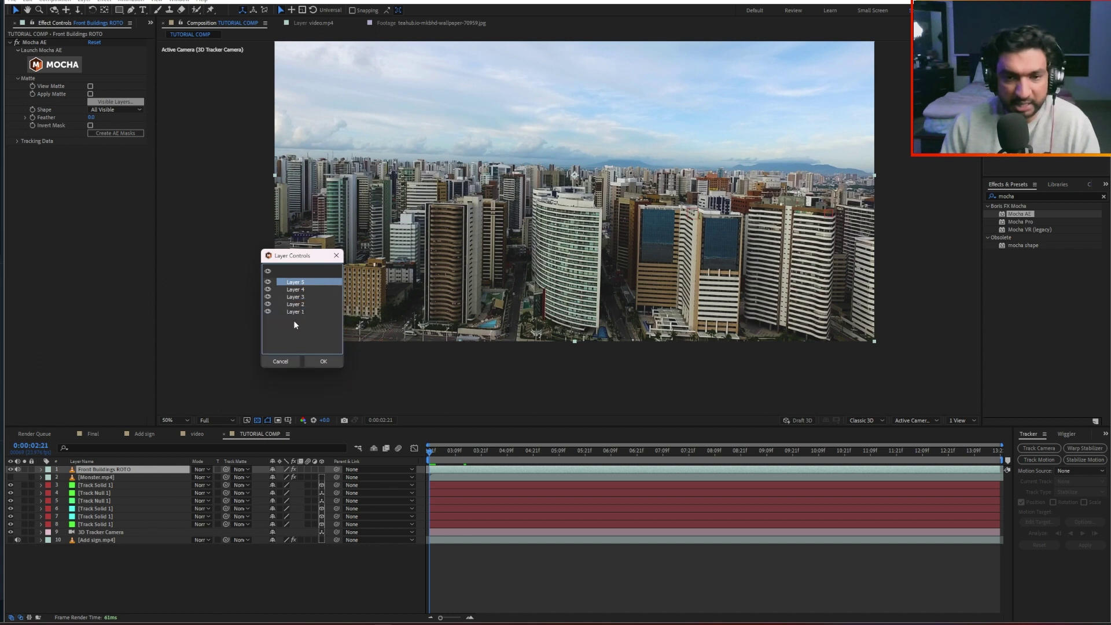
{"action": "left_click", "coordinate": [297, 312]}
{"action": "left_click", "coordinate": [300, 283]}
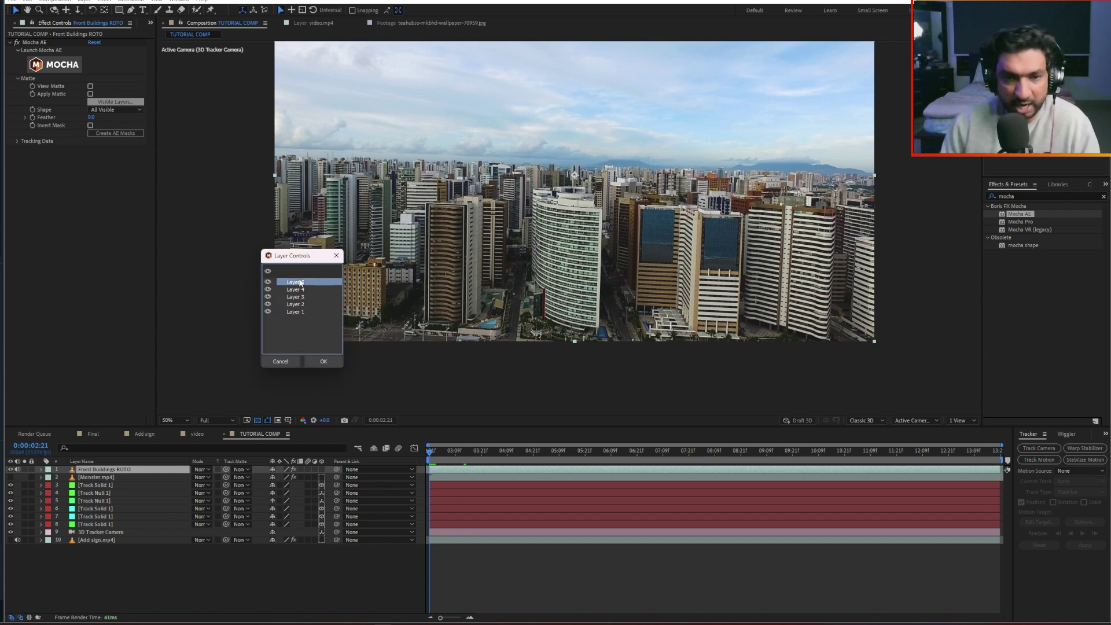
{"action": "left_click", "coordinate": [318, 361]}
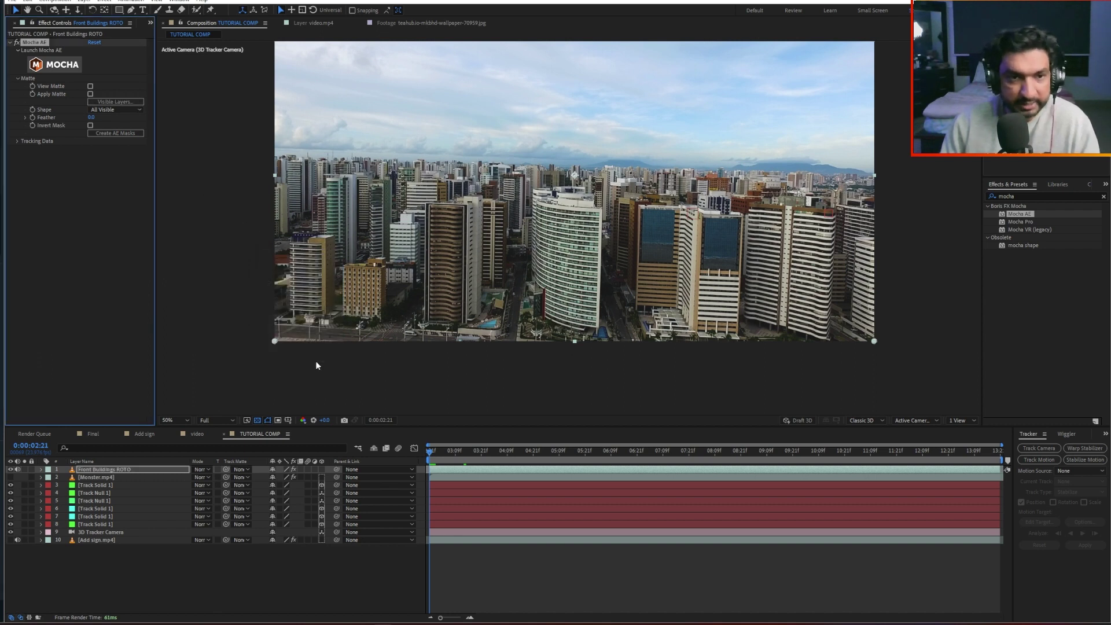
Step: Create AE masks from the Mocha shapes on Front Buildings ROTO and make the Add sign.mp4 layer visible
{"action": "left_click", "coordinate": [108, 132]}
{"action": "left_click", "coordinate": [613, 250]}
{"action": "left_click_drag", "start_coordinate": [613, 249], "coordinate": [587, 251]}
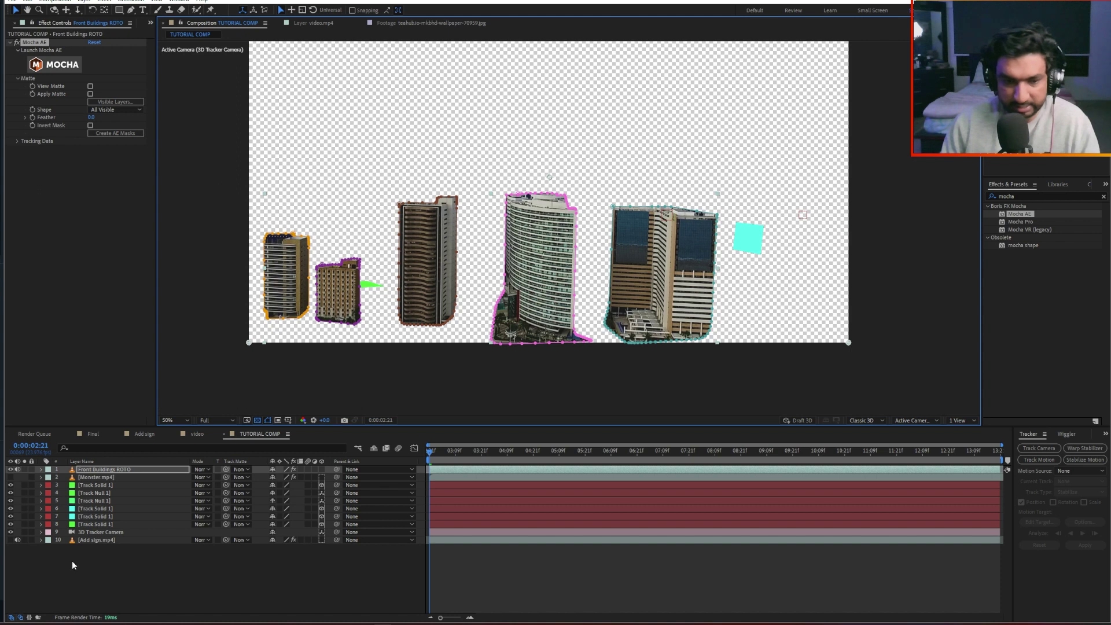
{"action": "left_click", "coordinate": [95, 550]}
{"action": "left_click", "coordinate": [10, 540]}
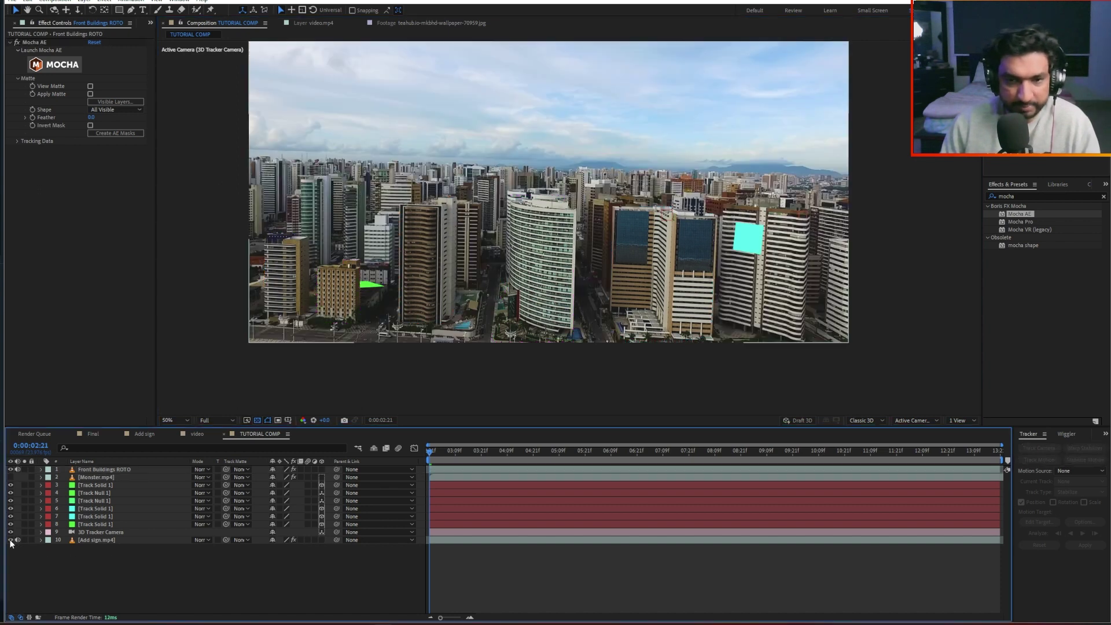
Step: Solo the Front Buildings ROTO layer to review the masked buildings over time, and end the solo
{"action": "left_click", "coordinate": [93, 469]}
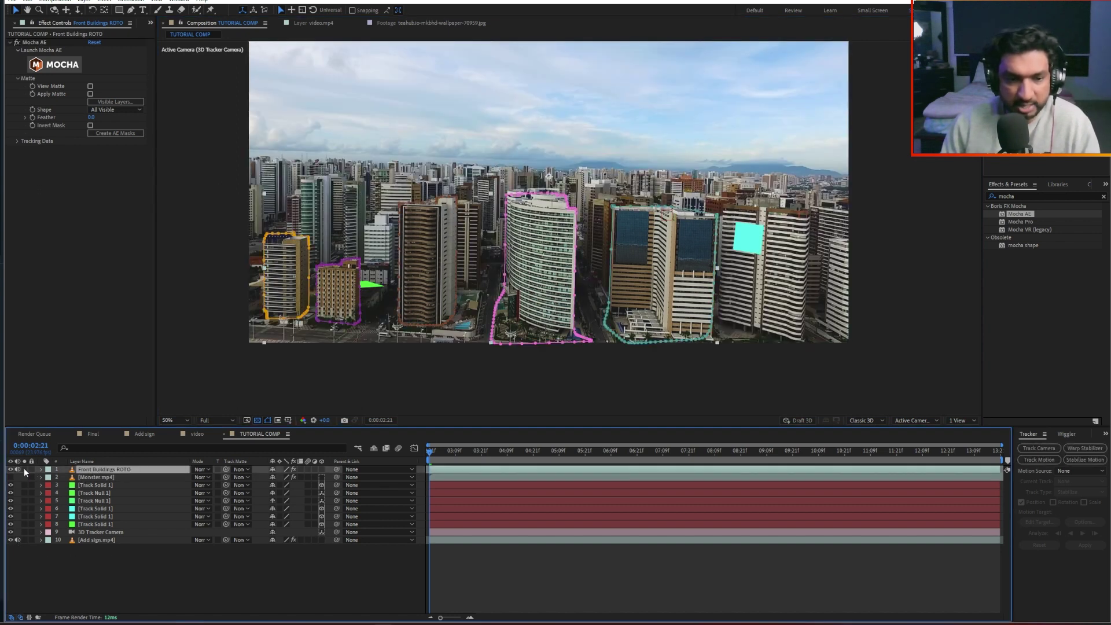
{"action": "left_click", "coordinate": [24, 469]}
{"action": "left_click_drag", "start_coordinate": [431, 451], "coordinate": [19, 537]}
{"action": "left_click", "coordinate": [24, 470]}
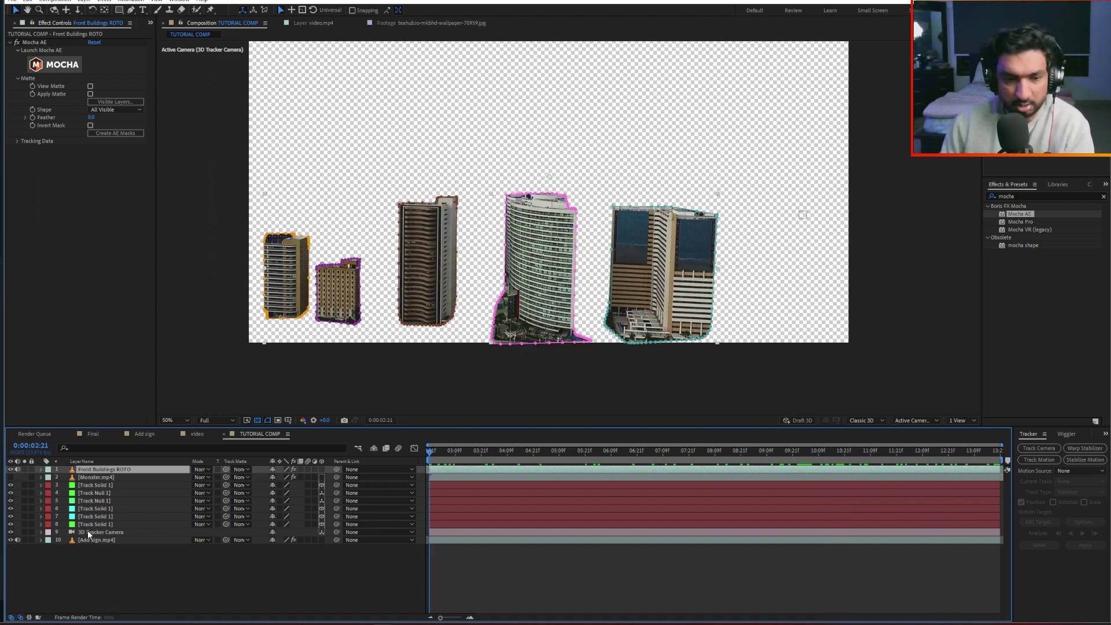
Step: Toggle the Add sign.mp4 layer off and on to compare the cut-out buildings with the background
{"action": "left_click", "coordinate": [20, 541]}
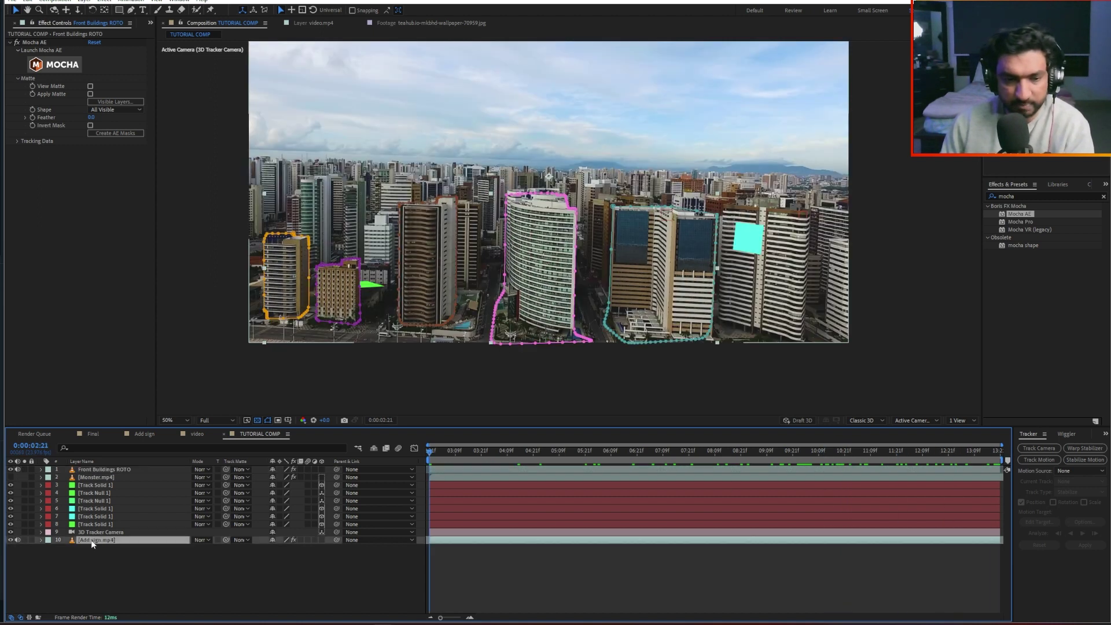
{"action": "left_click", "coordinate": [21, 539]}
{"action": "left_click", "coordinate": [10, 539]}
{"action": "left_click", "coordinate": [10, 539]}
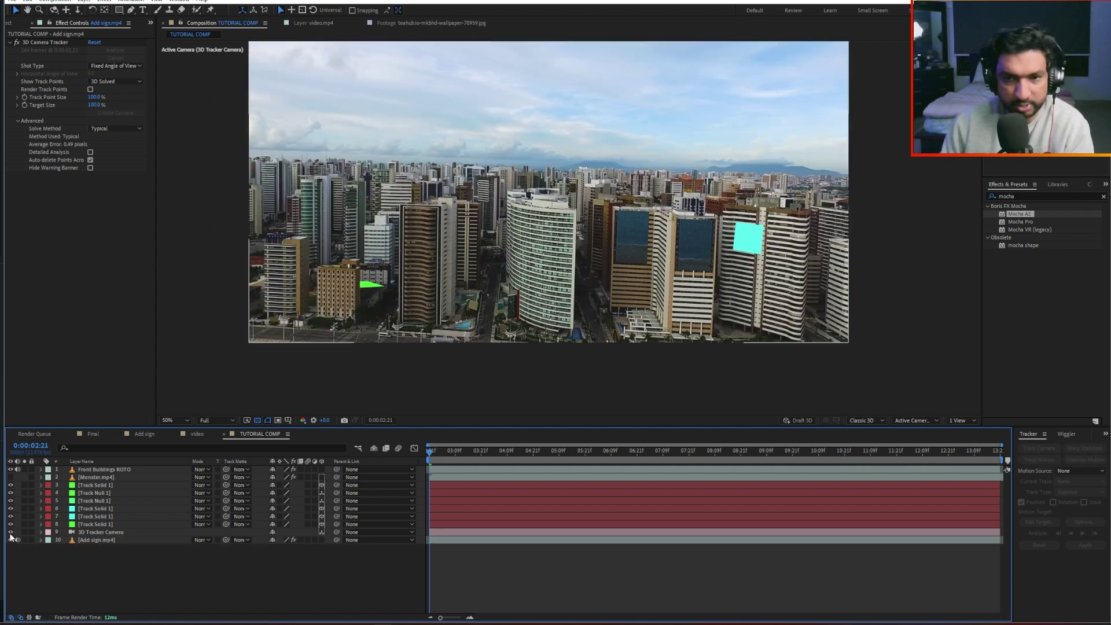
Step: Make the Monster.mp4 layer beneath Front Buildings ROTO visible
{"action": "left_click", "coordinate": [95, 469]}
{"action": "left_click", "coordinate": [94, 477]}
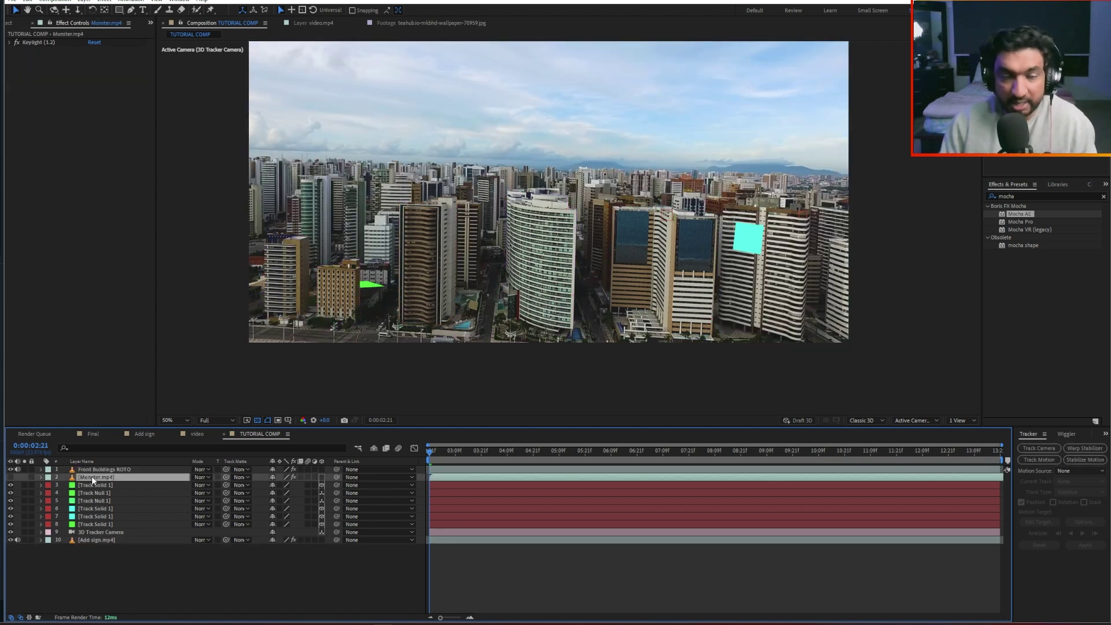
{"action": "left_click", "coordinate": [10, 477]}
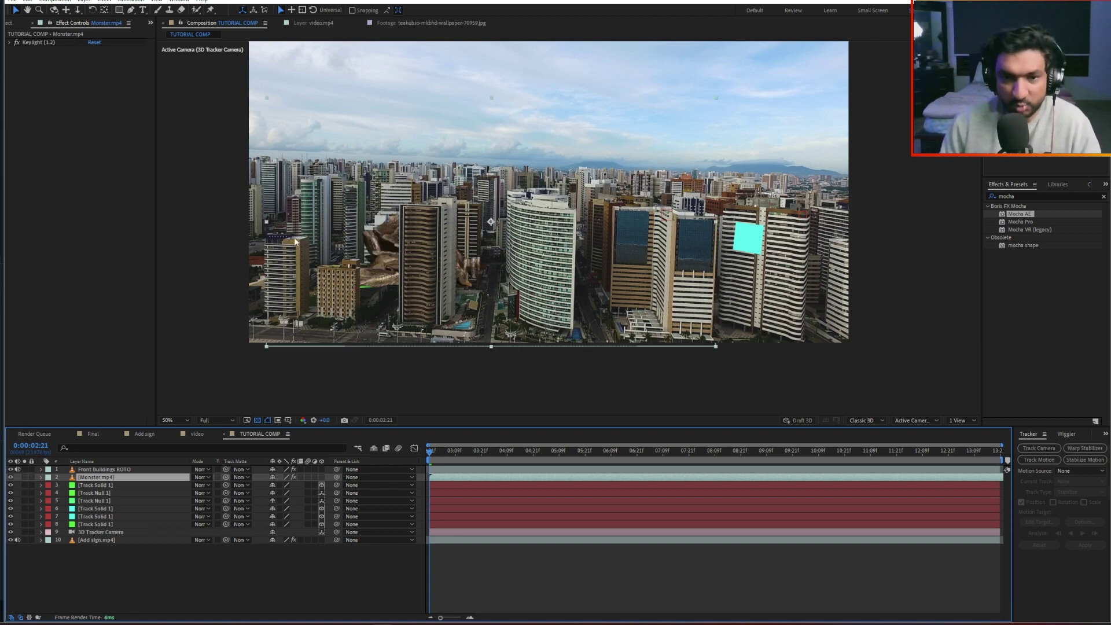
Step: Reposition the Monster.mp4 layer slightly behind the small front building and scrub through the shot to check the occlusion
{"action": "left_click", "coordinate": [398, 259]}
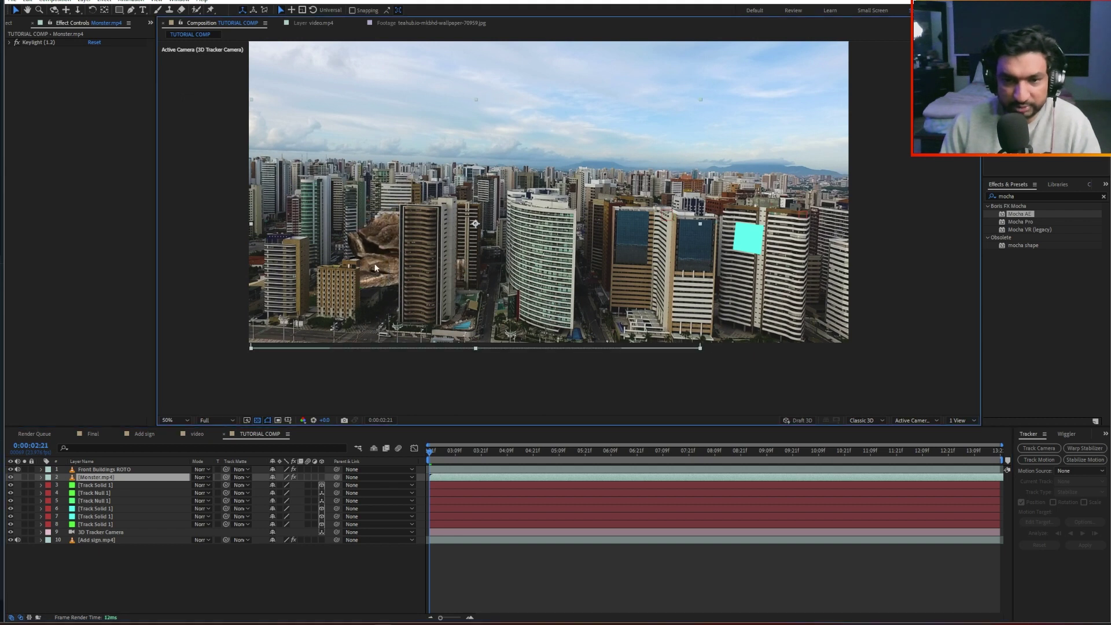
{"action": "left_click_drag", "start_coordinate": [375, 267], "coordinate": [366, 266]}
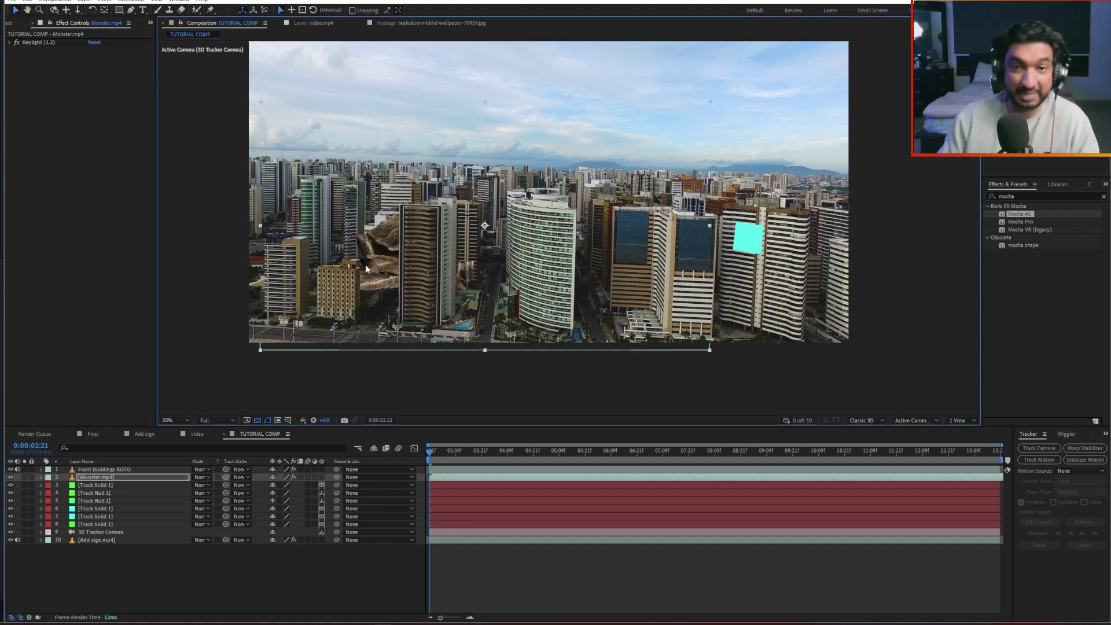
{"action": "left_click_drag", "start_coordinate": [435, 452], "coordinate": [359, 509]}
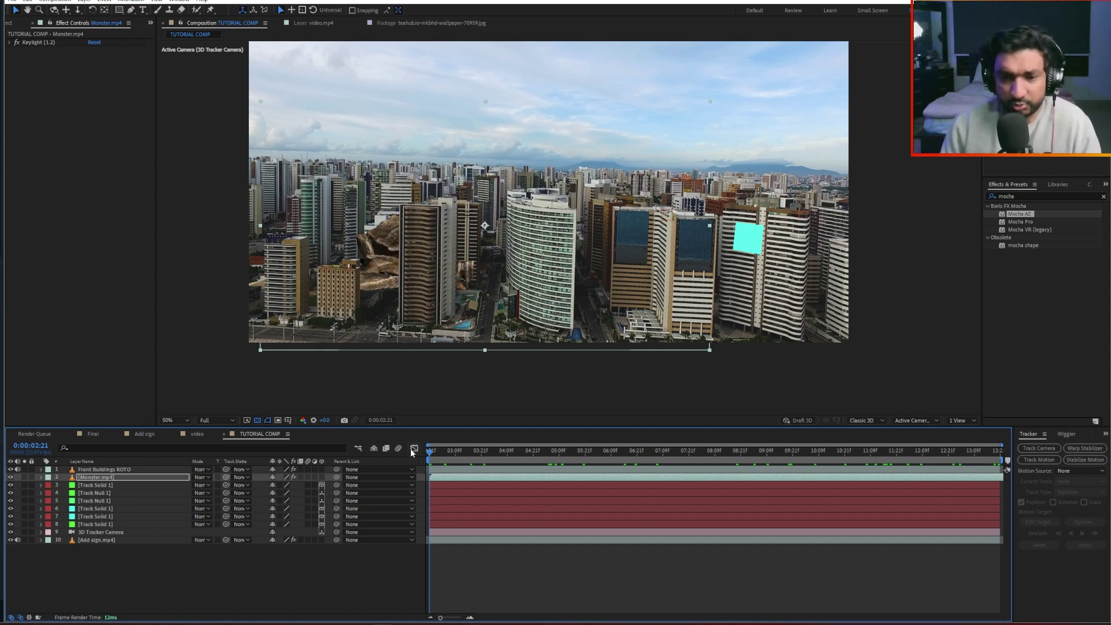
{"action": "left_click_drag", "start_coordinate": [429, 451], "coordinate": [343, 457]}
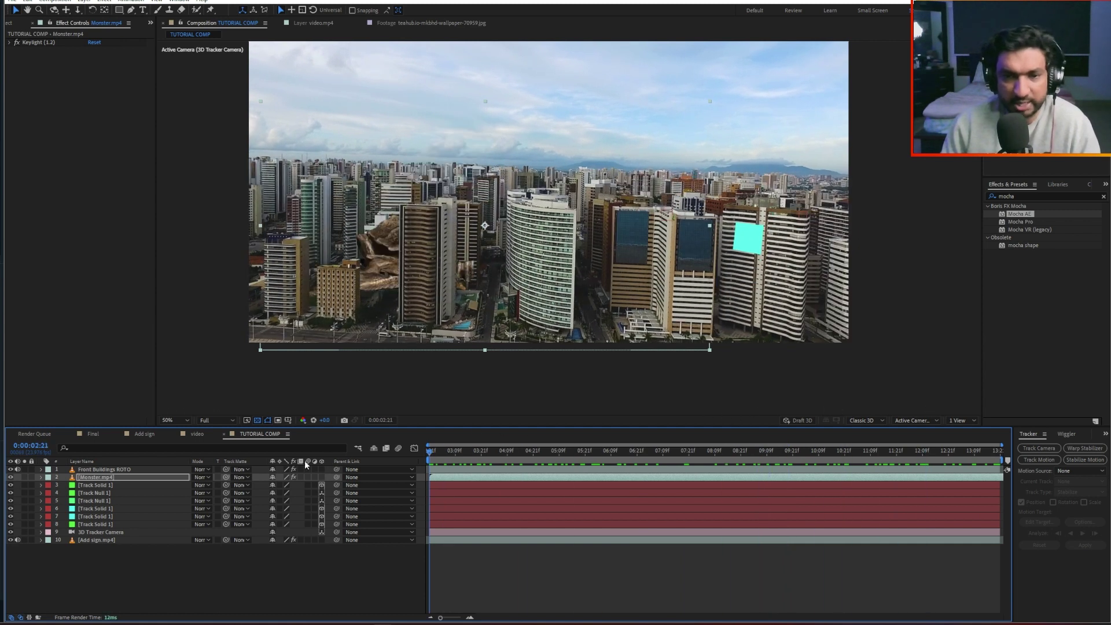
Step: Lock the Front Buildings ROTO layer against accidental edits
{"action": "left_click", "coordinate": [92, 469]}
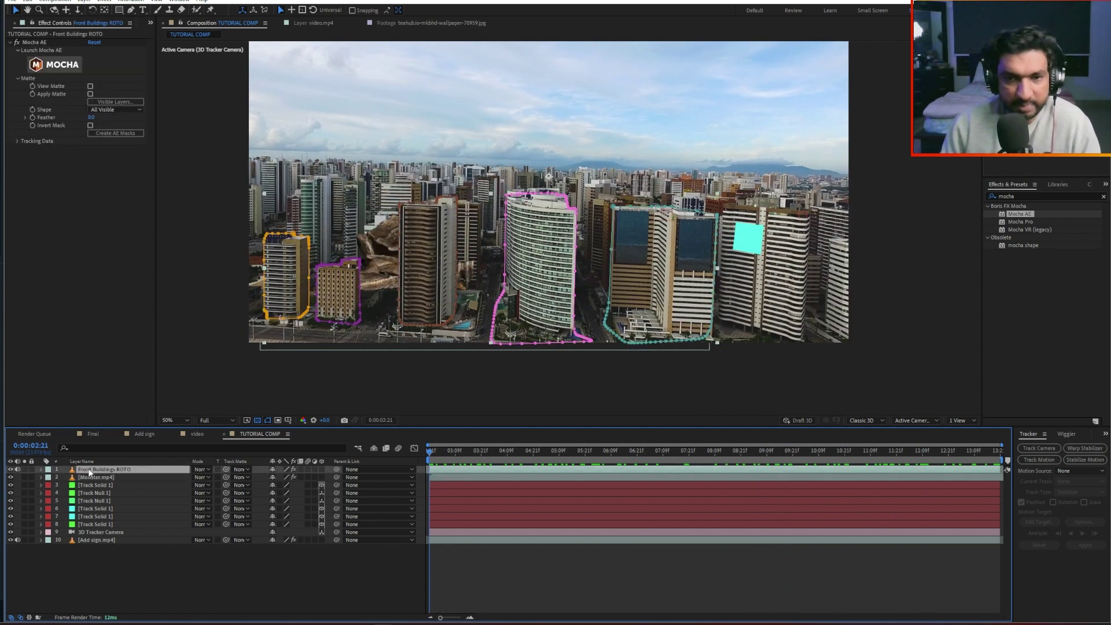
{"action": "left_click", "coordinate": [31, 469]}
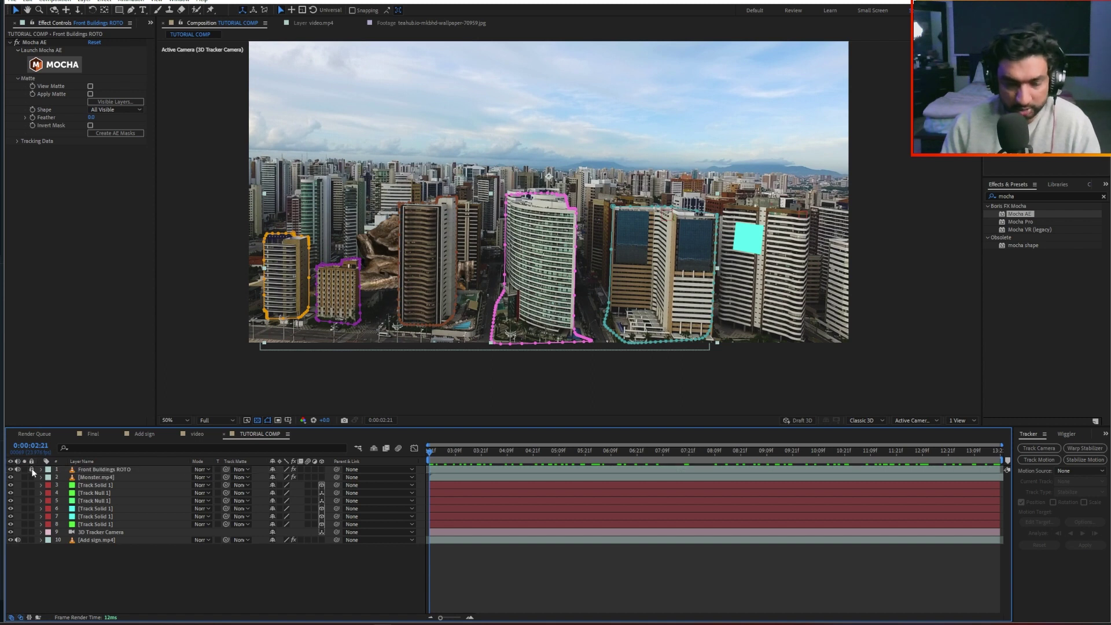
{"action": "left_click_drag", "start_coordinate": [351, 255], "coordinate": [381, 256]}
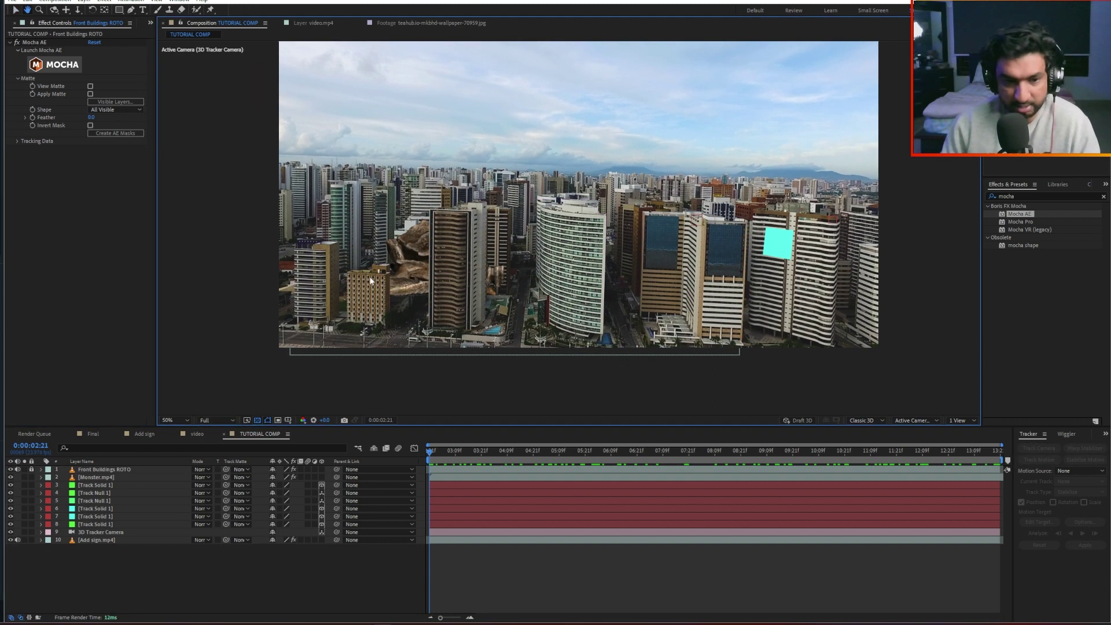
Step: Select the track nulls and solids one after another to see which point in the shot each marks
{"action": "left_click", "coordinate": [85, 493]}
{"action": "left_click", "coordinate": [85, 501]}
{"action": "left_click", "coordinate": [85, 509]}
{"action": "left_click", "coordinate": [92, 524]}
{"action": "left_click", "coordinate": [93, 516]}
{"action": "left_click", "coordinate": [95, 501]}
{"action": "left_click", "coordinate": [93, 493]}
{"action": "left_click", "coordinate": [93, 478]}
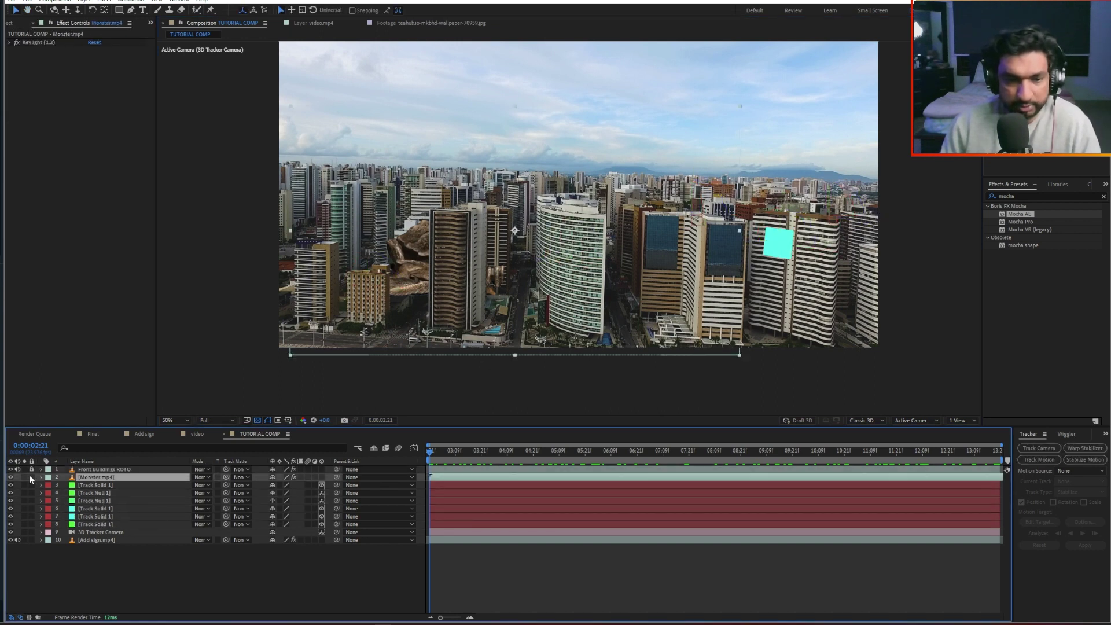
Step: Hide the Front Buildings ROTO layer to view the uncovered monster and track solids, and show it again
{"action": "key", "text": "F2"}
{"action": "left_click", "coordinate": [10, 469]}
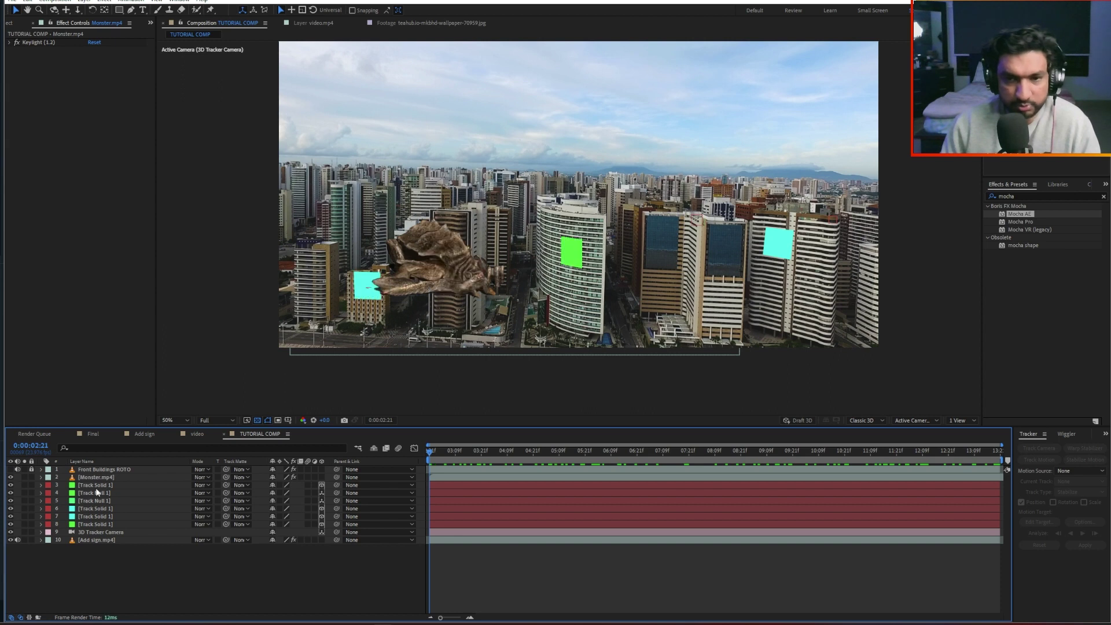
{"action": "left_click", "coordinate": [95, 500]}
{"action": "left_click", "coordinate": [11, 469]}
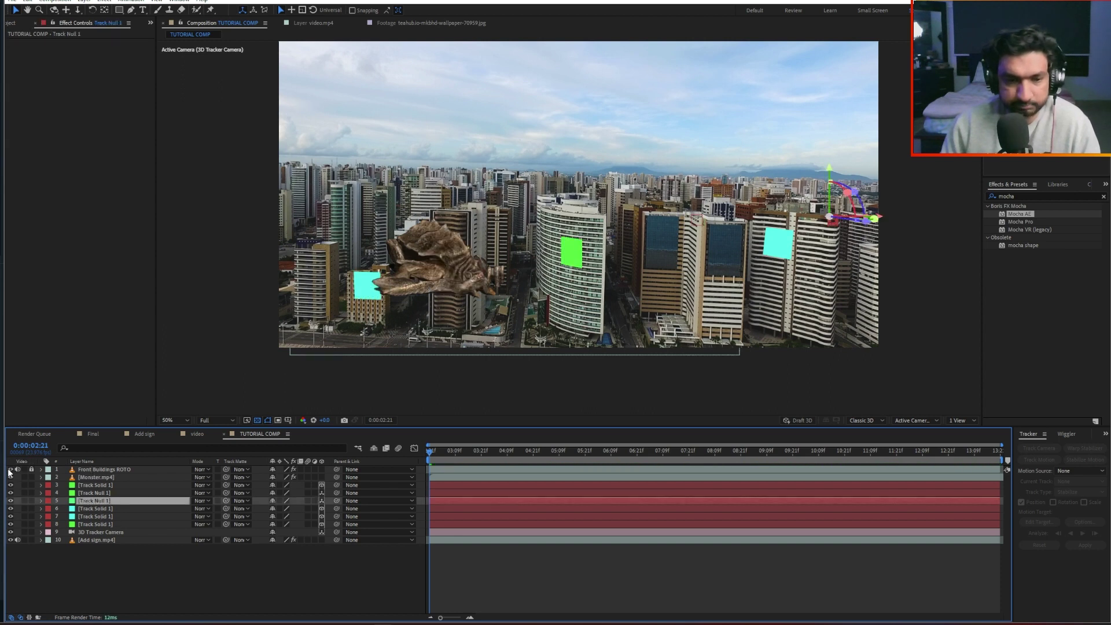
Step: Go through the track layers again to identify the Track Solid 1 lying on the ground beneath the monster
{"action": "left_click", "coordinate": [88, 477]}
{"action": "left_click", "coordinate": [94, 501]}
{"action": "left_click", "coordinate": [99, 515]}
{"action": "left_click", "coordinate": [107, 530]}
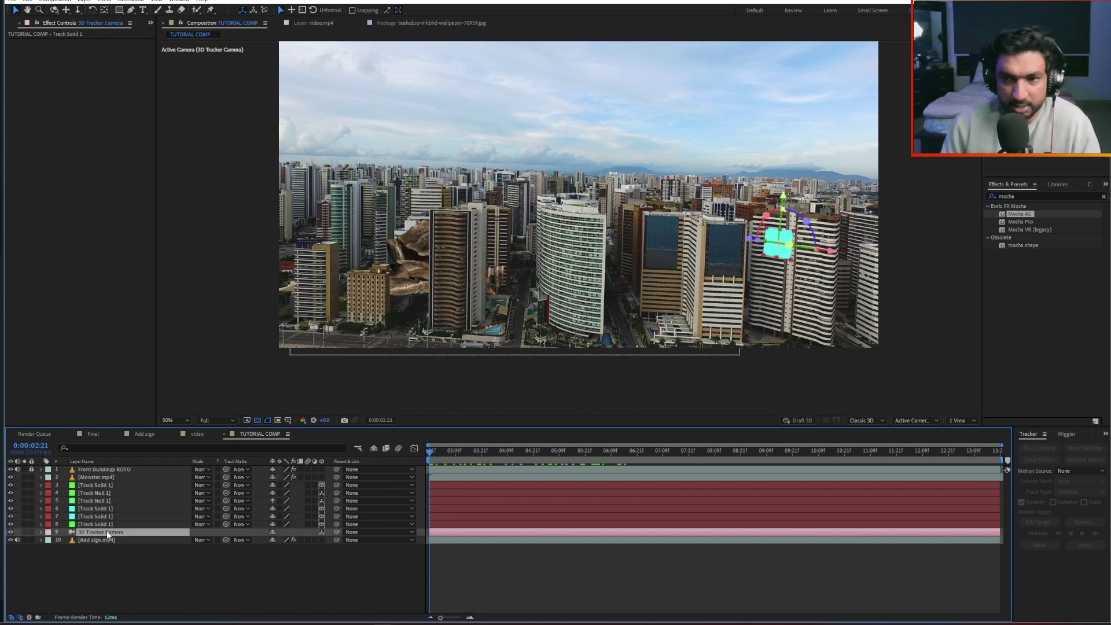
{"action": "left_click", "coordinate": [91, 522]}
{"action": "left_click", "coordinate": [93, 516]}
{"action": "left_click", "coordinate": [93, 502]}
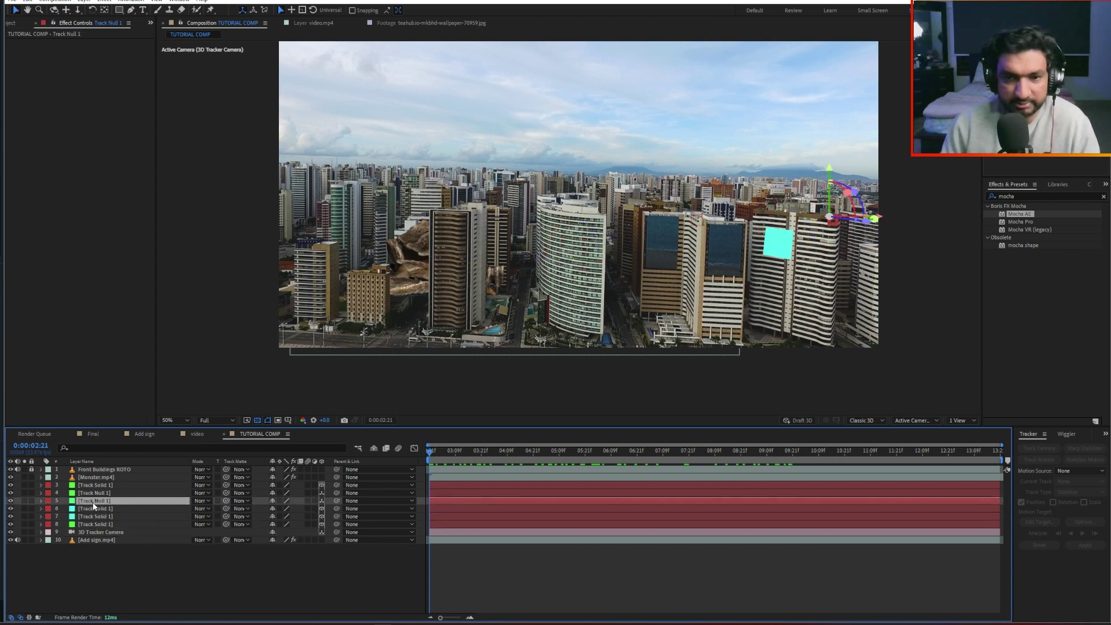
{"action": "left_click", "coordinate": [93, 491]}
{"action": "left_click", "coordinate": [94, 485]}
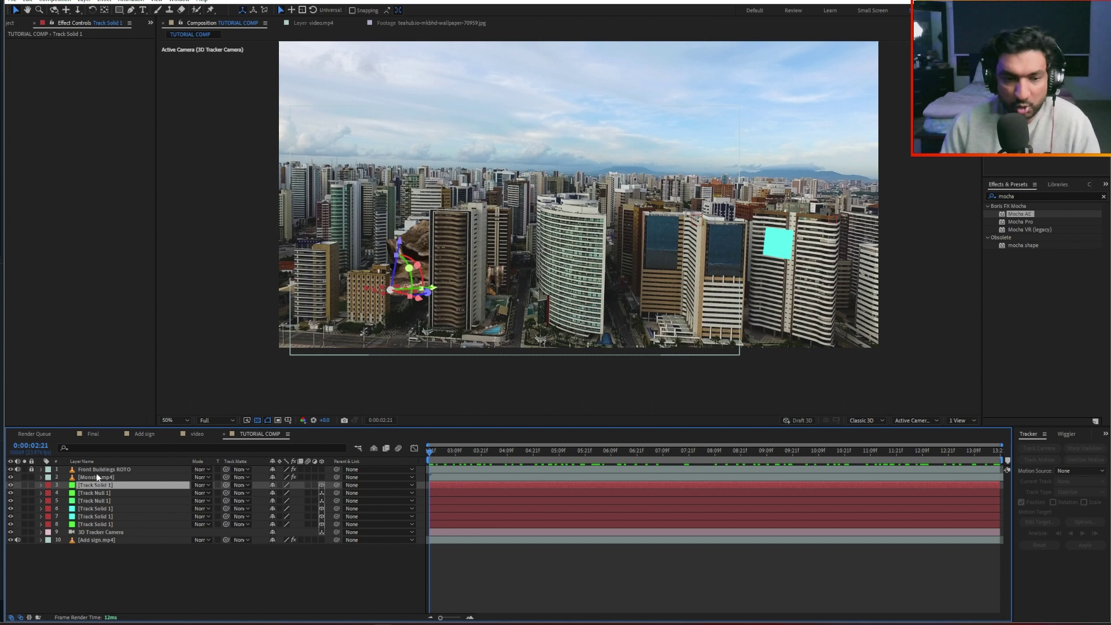
Step: Move the Monster.mp4 layer left behind the small front building and scrub the timeline to check it against the city
{"action": "left_click", "coordinate": [96, 478]}
{"action": "left_click", "coordinate": [450, 205]}
{"action": "left_click_drag", "start_coordinate": [532, 215], "coordinate": [501, 216]}
{"action": "left_click_drag", "start_coordinate": [432, 461], "coordinate": [341, 474]}
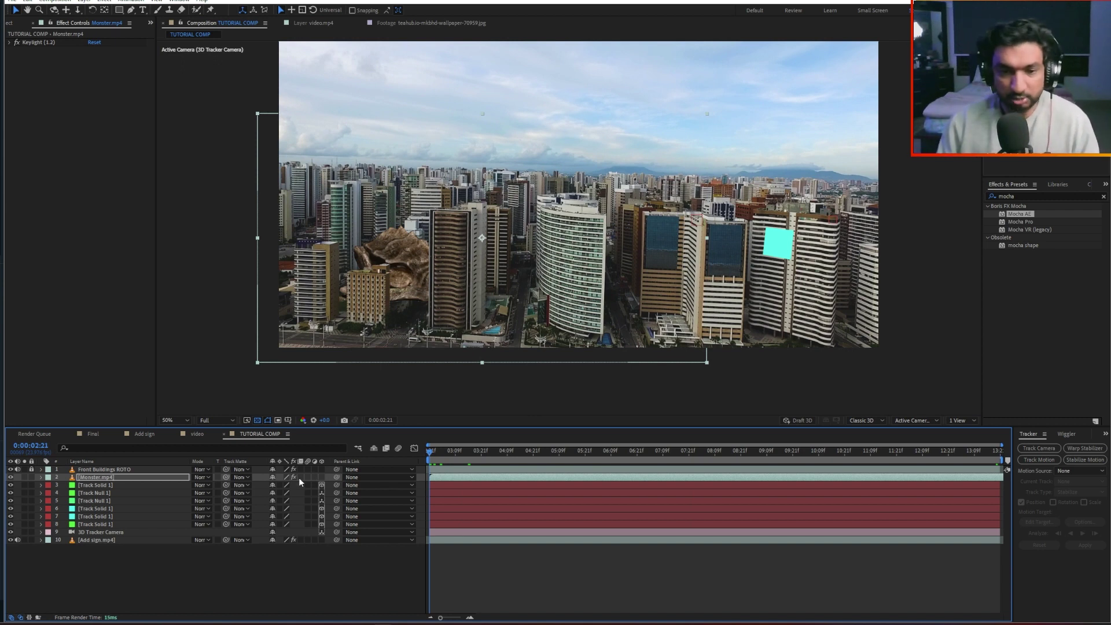
{"action": "left_click", "coordinate": [91, 480]}
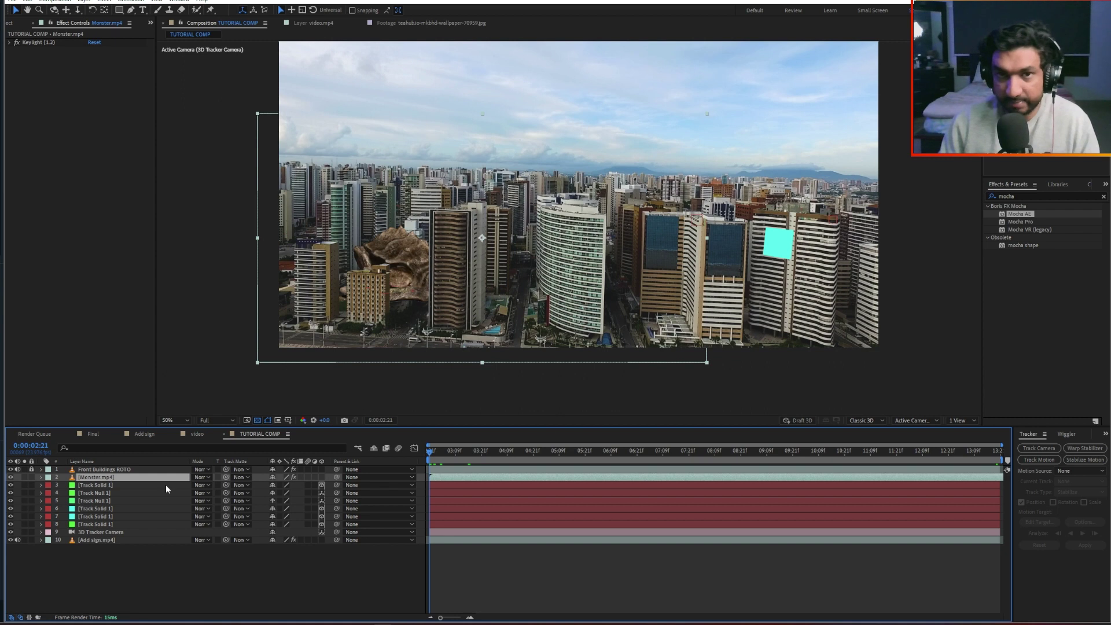
{"action": "left_click_drag", "start_coordinate": [480, 163], "coordinate": [456, 202]}
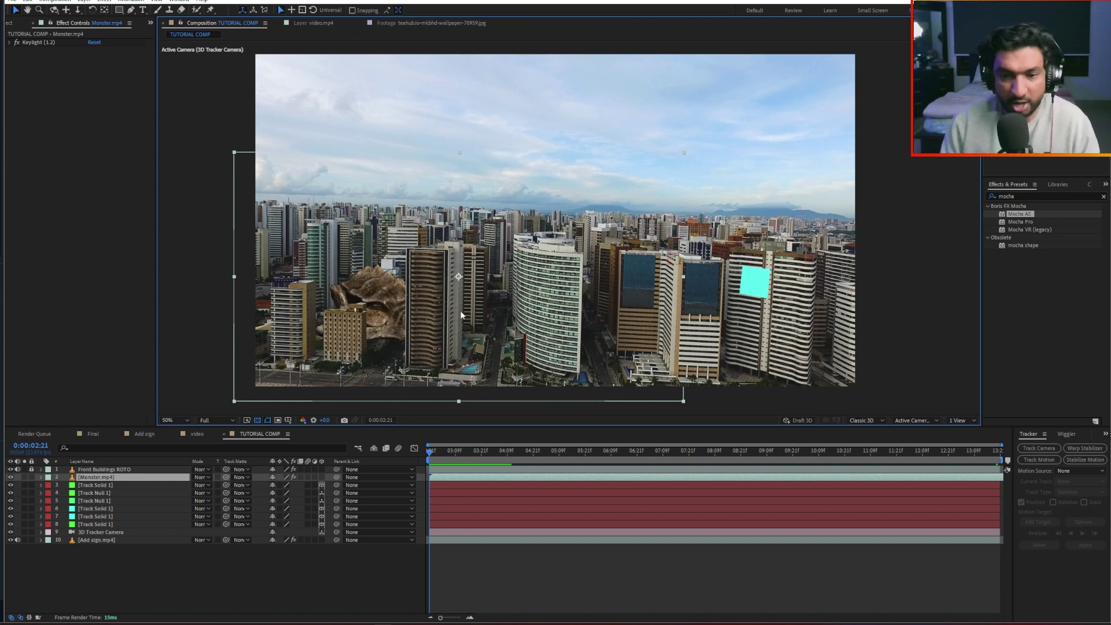
{"action": "left_click_drag", "start_coordinate": [431, 450], "coordinate": [154, 482]}
Step: Make Monster.mp4 a 3D layer, scrub to 0:00:07:12 to check its movement and return to the start
{"action": "left_click", "coordinate": [94, 486]}
{"action": "left_click", "coordinate": [110, 478]}
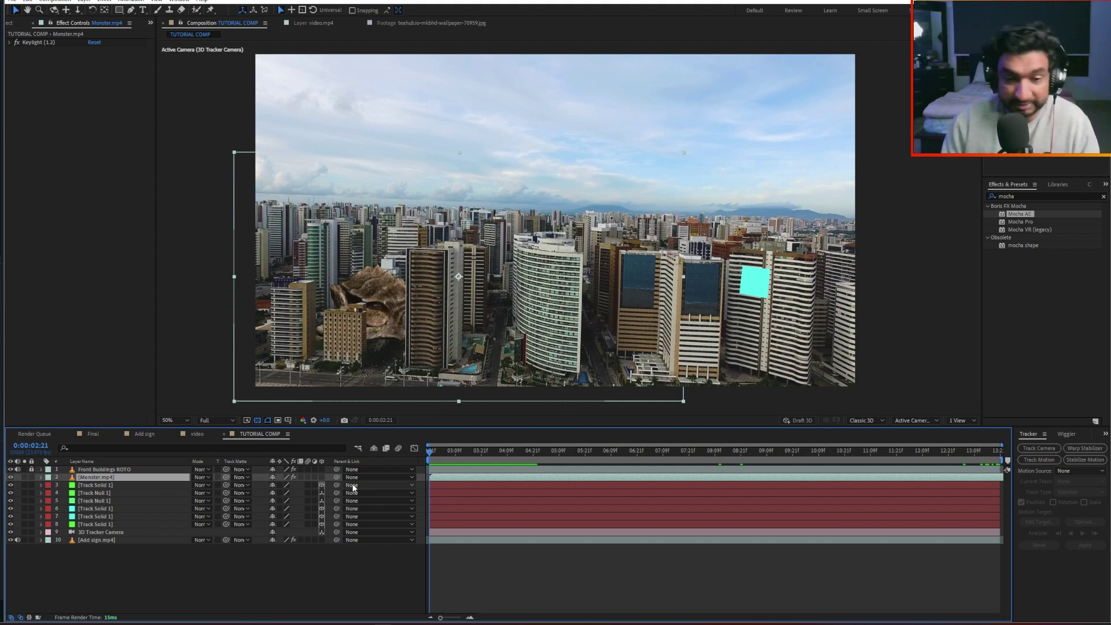
{"action": "left_click", "coordinate": [321, 476]}
{"action": "mouse_move", "coordinate": [430, 351]}
{"action": "left_mouse_down"}
{"action": "mouse_move", "coordinate": [437, 313]}
{"action": "mouse_move", "coordinate": [438, 347]}
{"action": "left_mouse_up"}
{"action": "key", "text": "ctrl+z"}
{"action": "left_click_drag", "start_coordinate": [437, 452], "coordinate": [669, 453]}
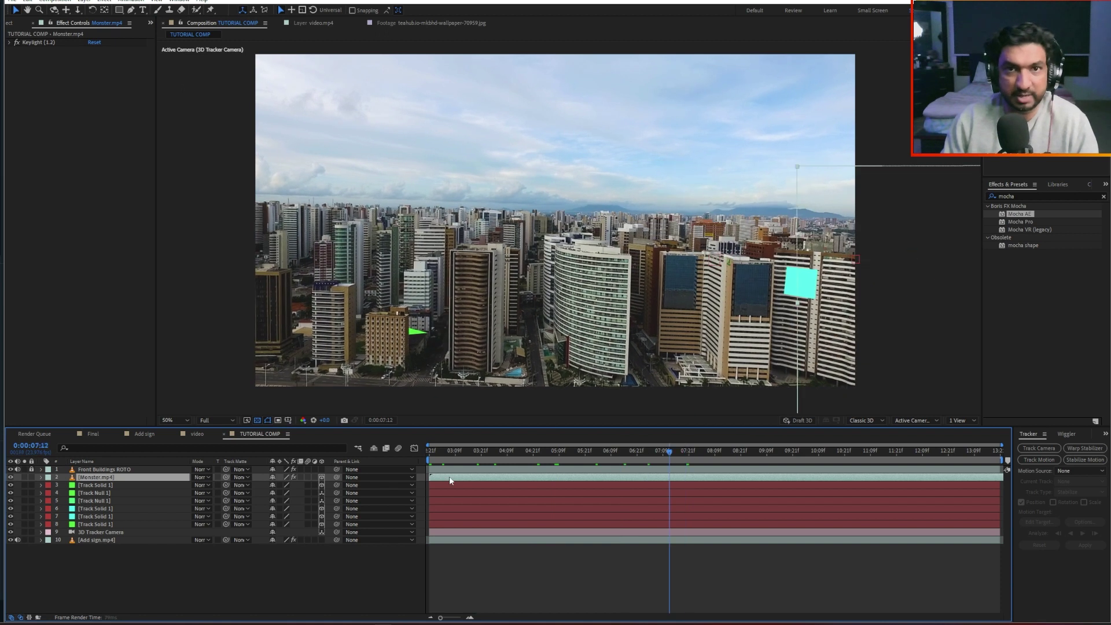
{"action": "key", "text": "Home"}
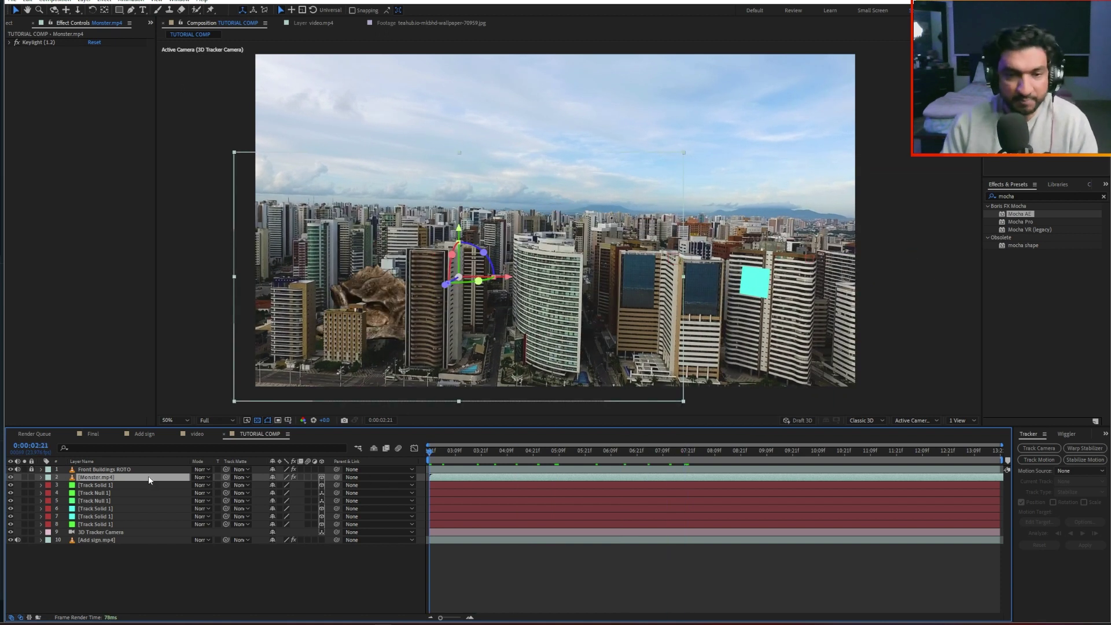
Step: Solo the Track Solid 1 beneath the monster, end the solo, and inspect the solid's ground position up close
{"action": "left_click", "coordinate": [92, 486]}
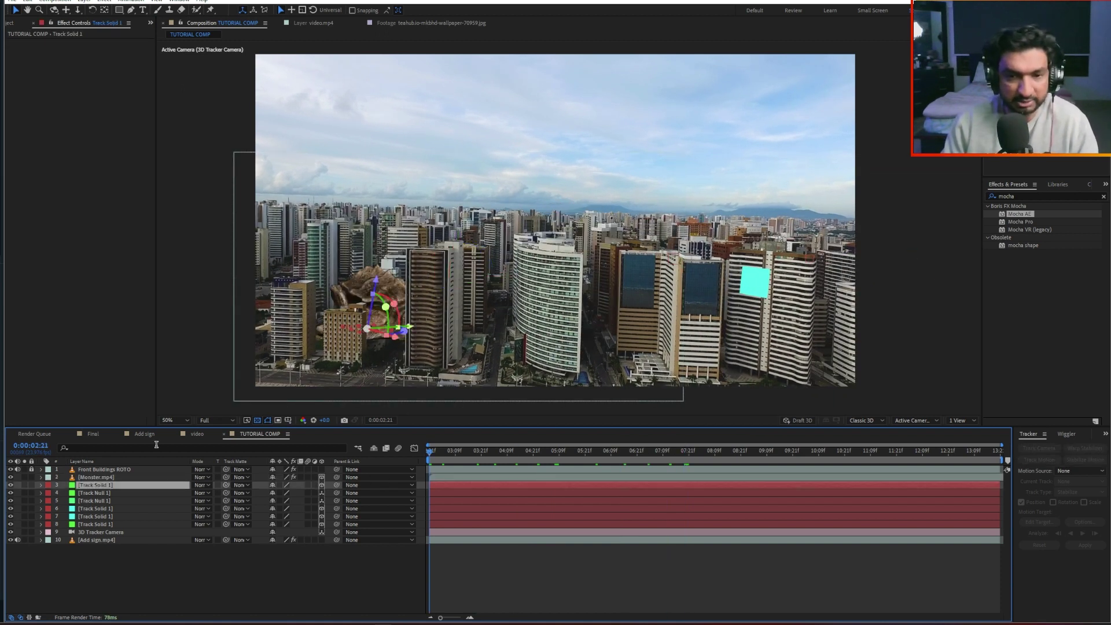
{"action": "left_click", "coordinate": [23, 485]}
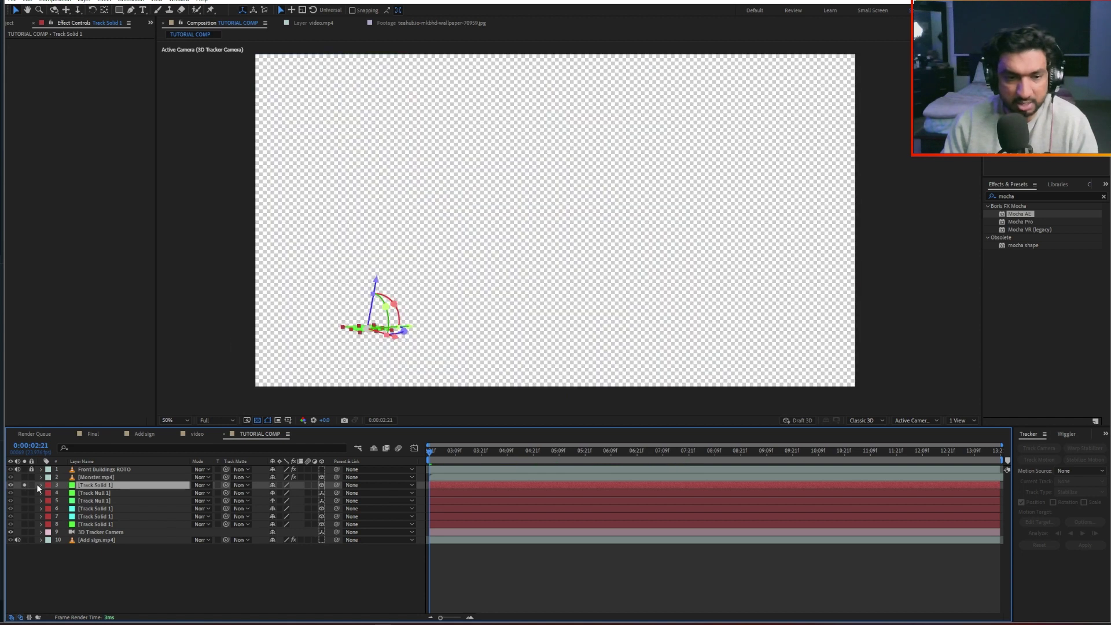
{"action": "left_click", "coordinate": [23, 485]}
{"action": "scroll", "coordinate": [377, 338], "scroll_direction": "up", "scroll_amount": 2}
{"action": "left_click_drag", "start_coordinate": [377, 338], "coordinate": [578, 186]}
{"action": "scroll", "coordinate": [356, 311], "scroll_direction": "up", "scroll_amount": 1}
{"action": "left_click_drag", "start_coordinate": [355, 311], "coordinate": [569, 309]}
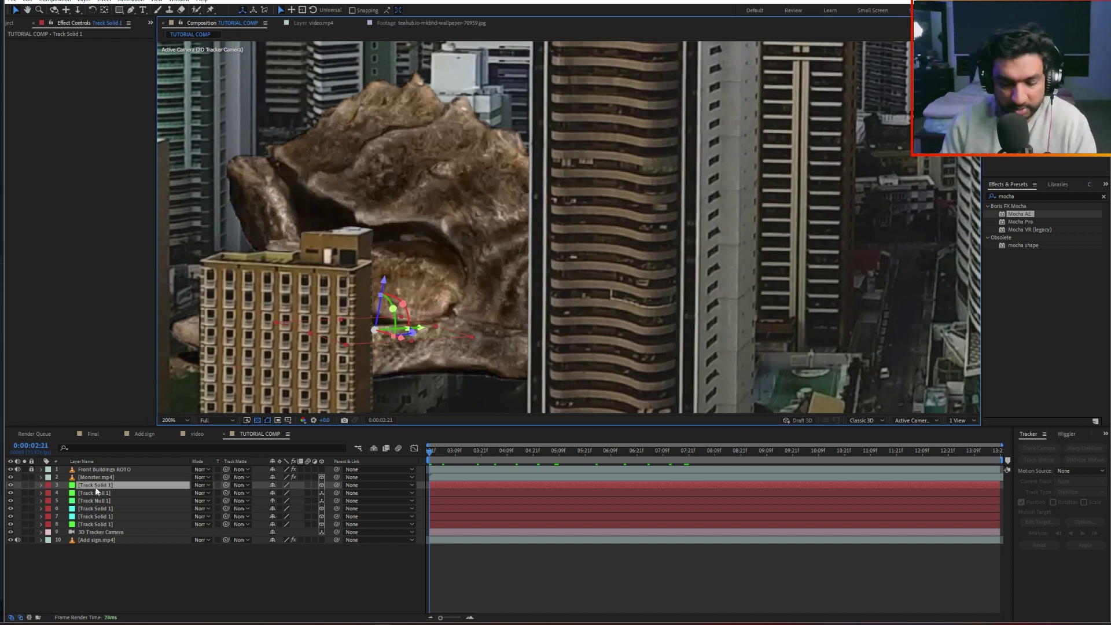
Step: Reveal the transform properties of the Track Solid 1 beneath the monster and copy its Position
{"action": "key", "text": "p"}
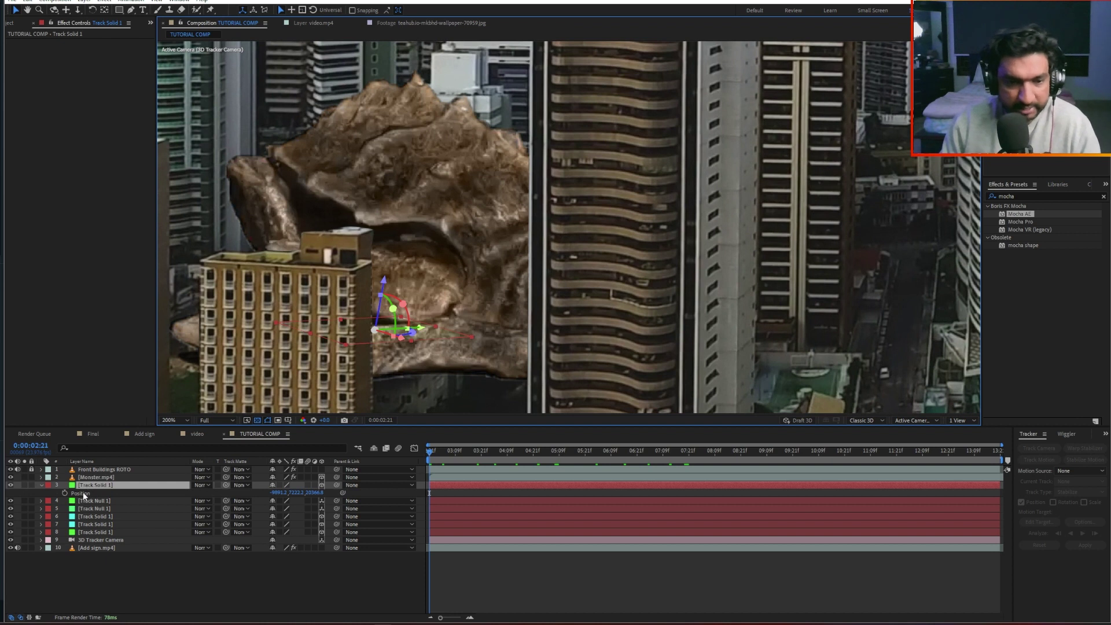
{"action": "left_click", "coordinate": [82, 492]}
{"action": "left_click", "coordinate": [41, 485]}
{"action": "left_click", "coordinate": [41, 485]}
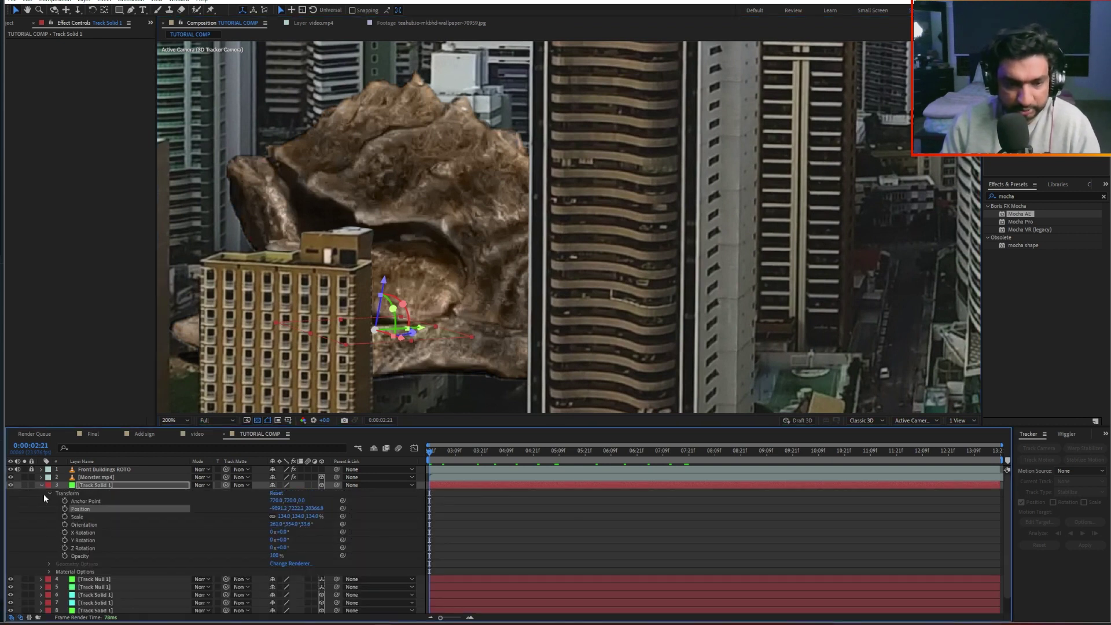
{"action": "left_click", "coordinate": [50, 493]}
{"action": "left_click", "coordinate": [50, 493]}
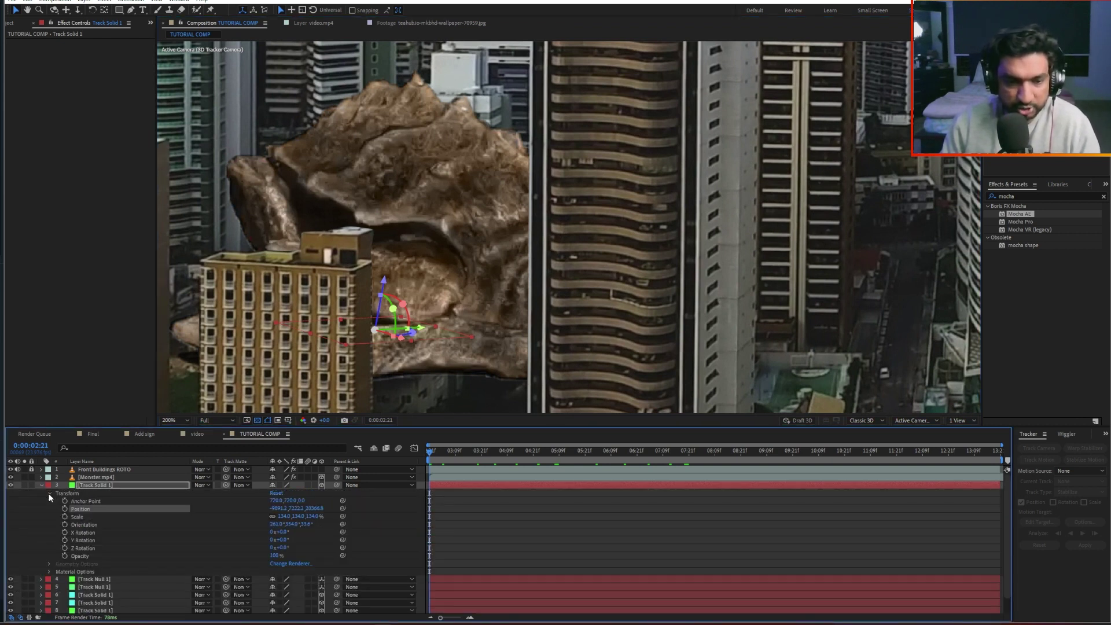
{"action": "left_click", "coordinate": [55, 515]}
{"action": "left_click", "coordinate": [78, 509]}
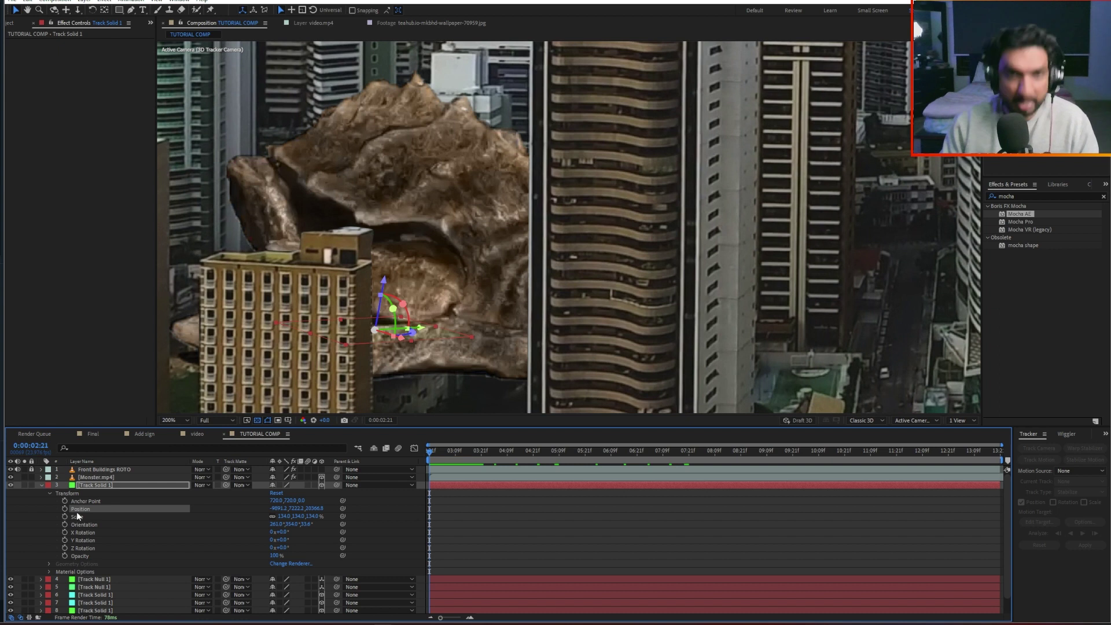
Step: Paste the copied Position onto the Monster.mp4 layer and collapse the track solid's properties
{"action": "left_click", "coordinate": [97, 477]}
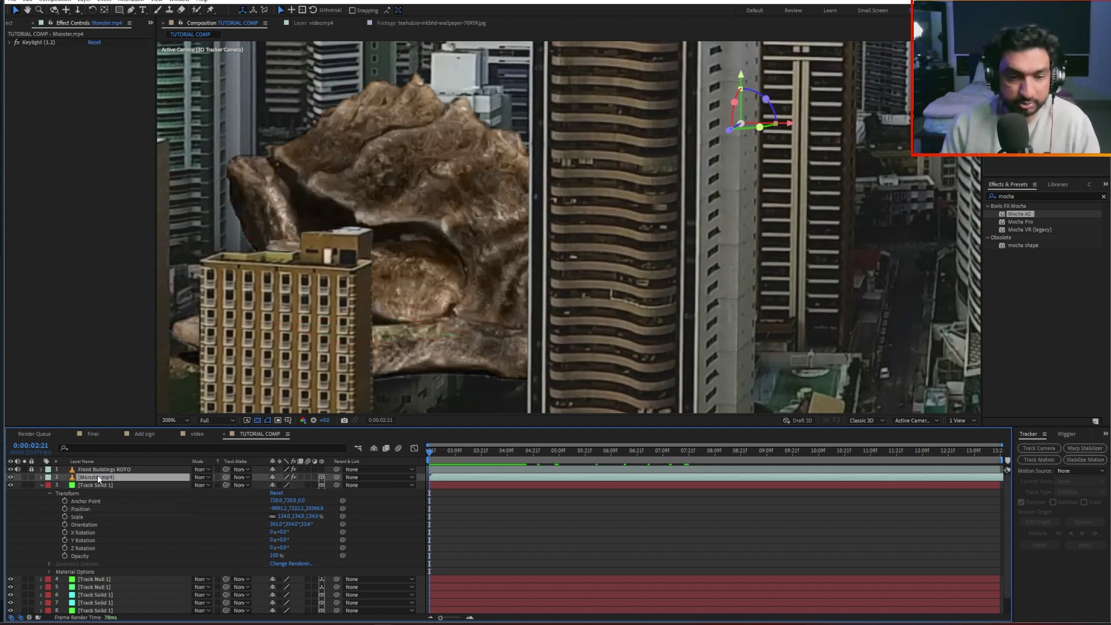
{"action": "left_click", "coordinate": [42, 485]}
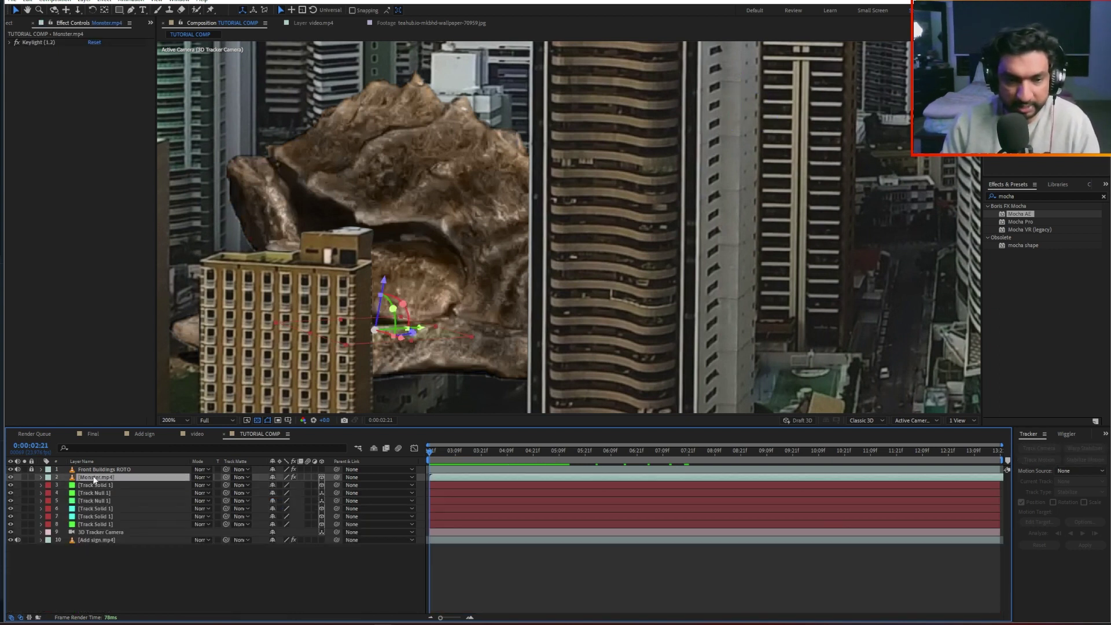
{"action": "scroll", "coordinate": [518, 245], "scroll_direction": "down", "scroll_amount": 6}
{"action": "scroll", "coordinate": [515, 250], "scroll_direction": "up", "scroll_amount": 2}
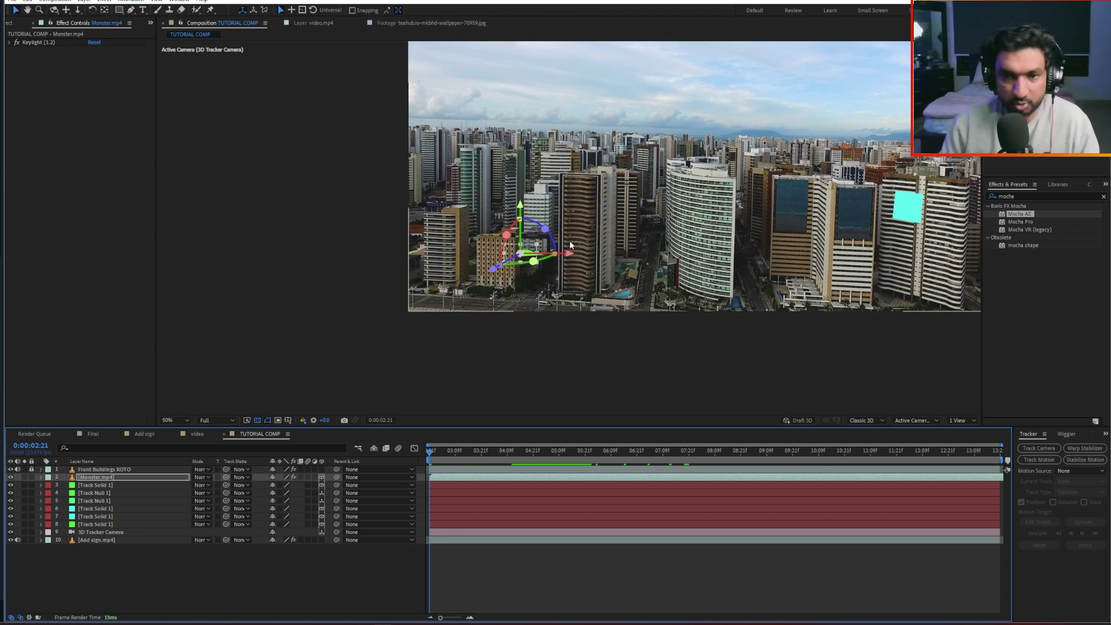
Step: Preview the shot and scrub back to the start to check the monster's tracked placement among the buildings
{"action": "scroll", "coordinate": [538, 237], "scroll_direction": "up", "scroll_amount": 4}
{"action": "scroll", "coordinate": [427, 330], "scroll_direction": "down", "scroll_amount": 4}
{"action": "scroll", "coordinate": [427, 330], "scroll_direction": "up", "scroll_amount": 4}
{"action": "scroll", "coordinate": [452, 371], "scroll_direction": "down", "scroll_amount": 4}
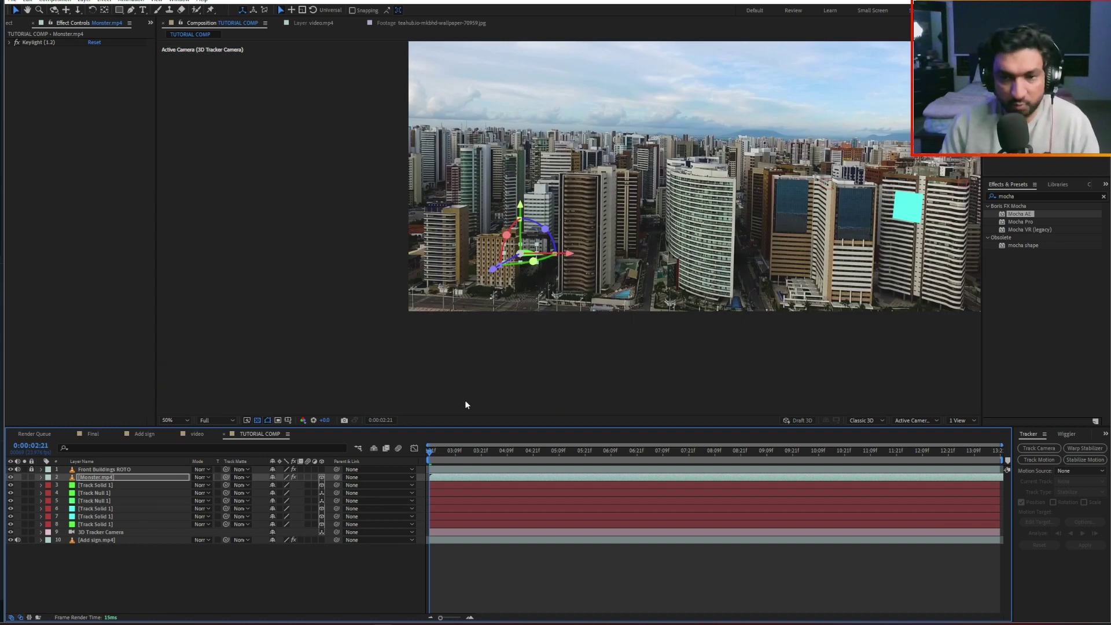
{"action": "key", "text": "space"}
{"action": "left_click_drag", "start_coordinate": [606, 453], "coordinate": [375, 475]}
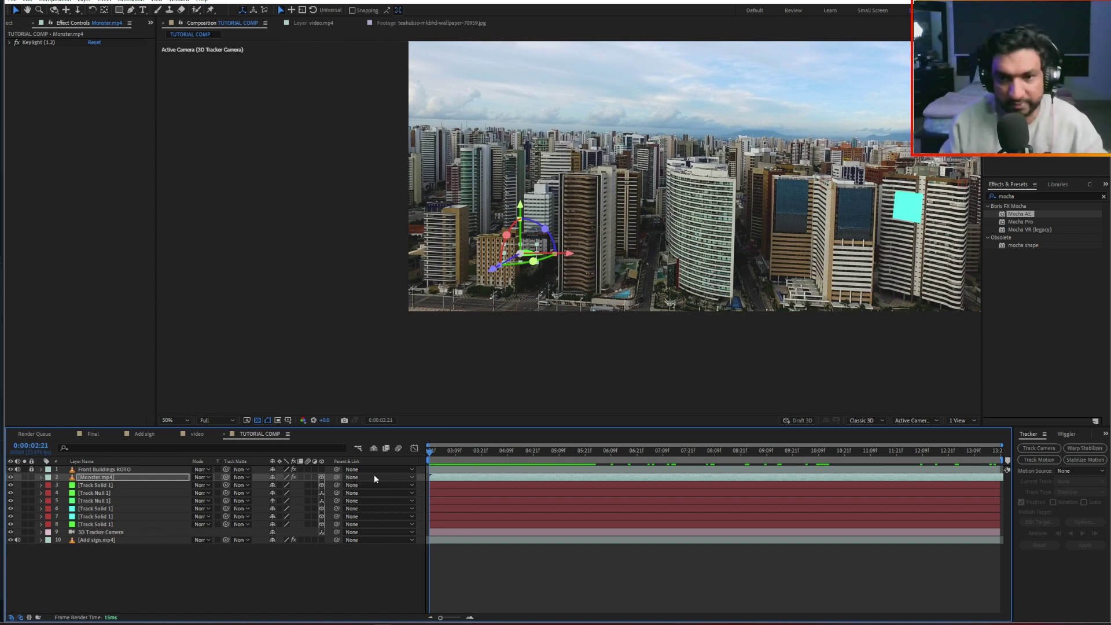
{"action": "scroll", "coordinate": [503, 273], "scroll_direction": "up", "scroll_amount": 1}
{"action": "scroll", "coordinate": [503, 273], "scroll_direction": "down", "scroll_amount": 1}
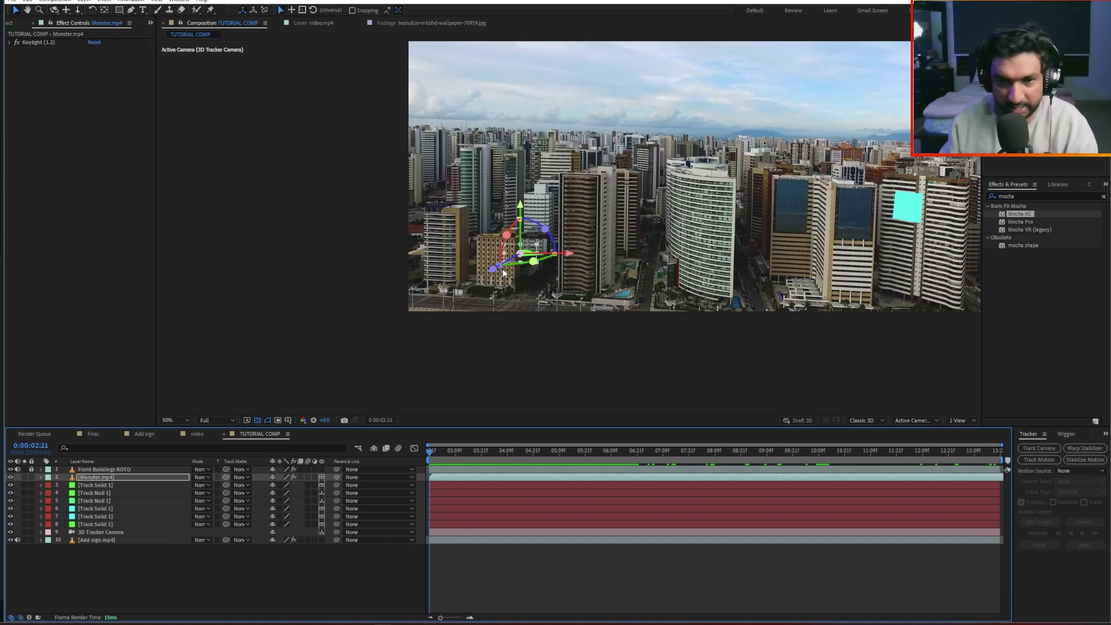
Step: Set the Monster.mp4 layer's Scale to 754%
{"action": "key", "text": "s"}
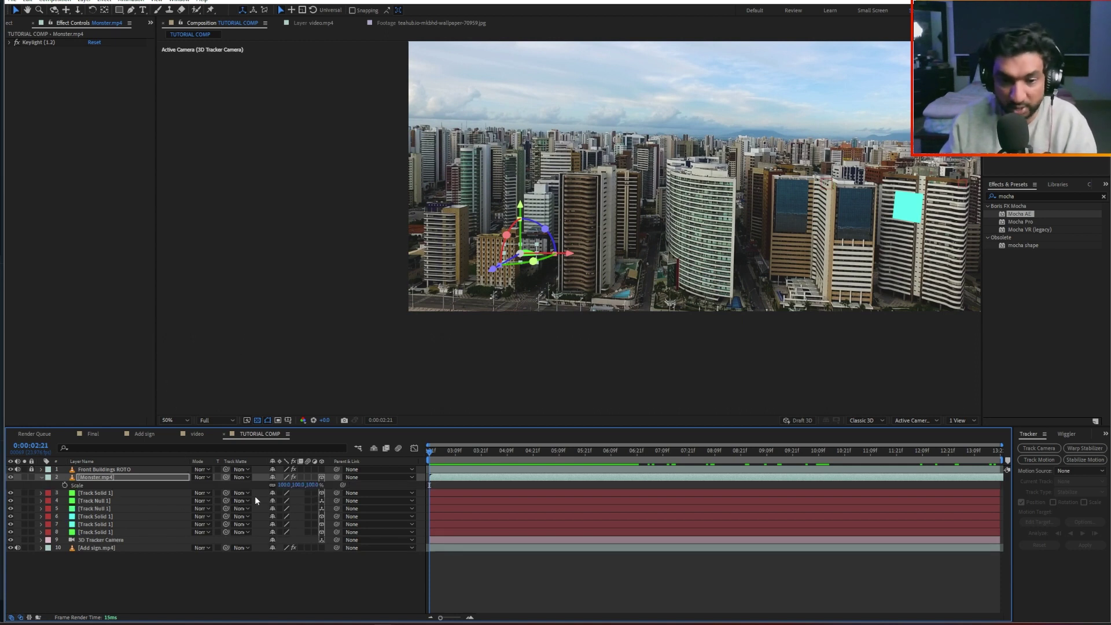
{"action": "left_click_drag", "start_coordinate": [573, 283], "coordinate": [476, 345]}
{"action": "left_click_drag", "start_coordinate": [295, 485], "coordinate": [602, 482]}
Step: Move the enlarged Monster.mp4 layer down to the ground around the small front building
{"action": "left_click_drag", "start_coordinate": [501, 286], "coordinate": [691, 235]}
{"action": "left_click_drag", "start_coordinate": [592, 195], "coordinate": [519, 262]}
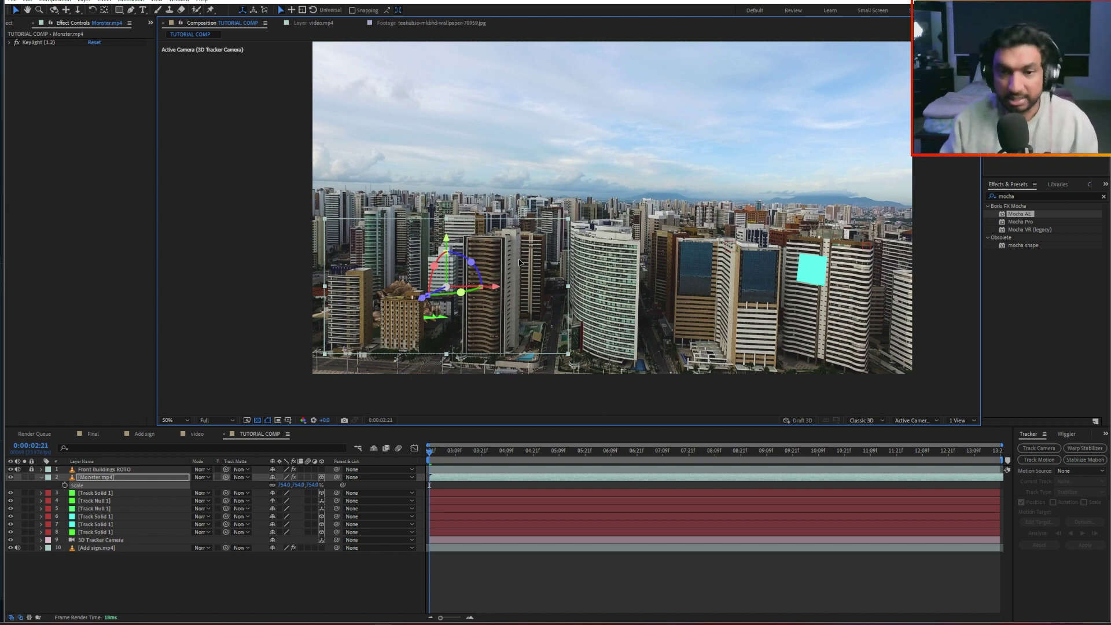
{"action": "left_click_drag", "start_coordinate": [519, 263], "coordinate": [497, 291]}
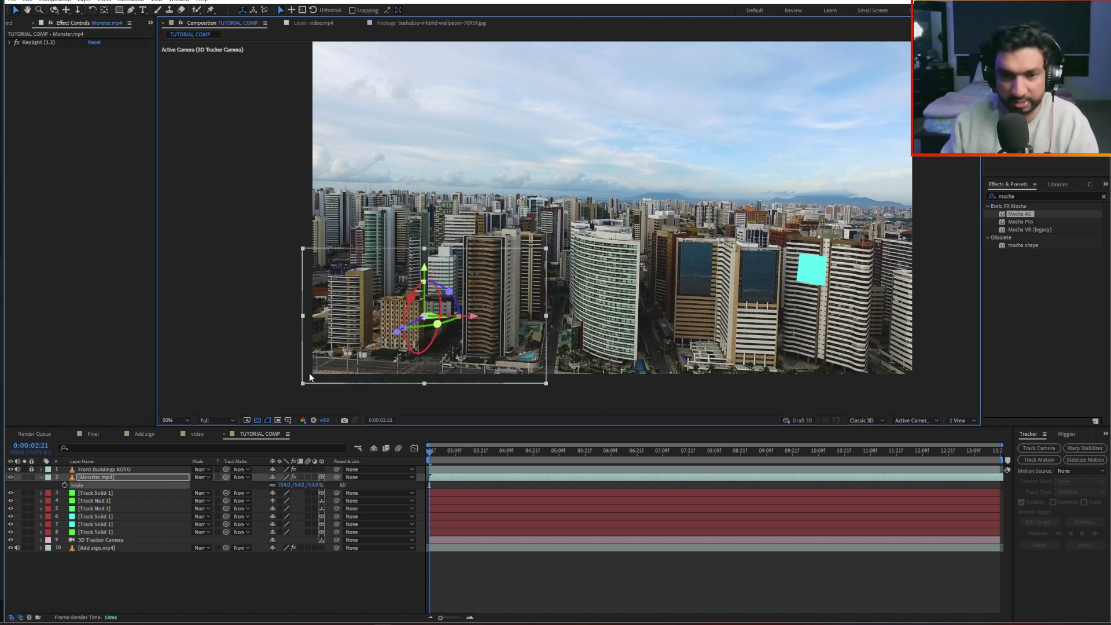
Step: Shift the Monster.mp4 layer's Anchor Point in X and Y so the creature sits behind the small front building
{"action": "key", "text": "a"}
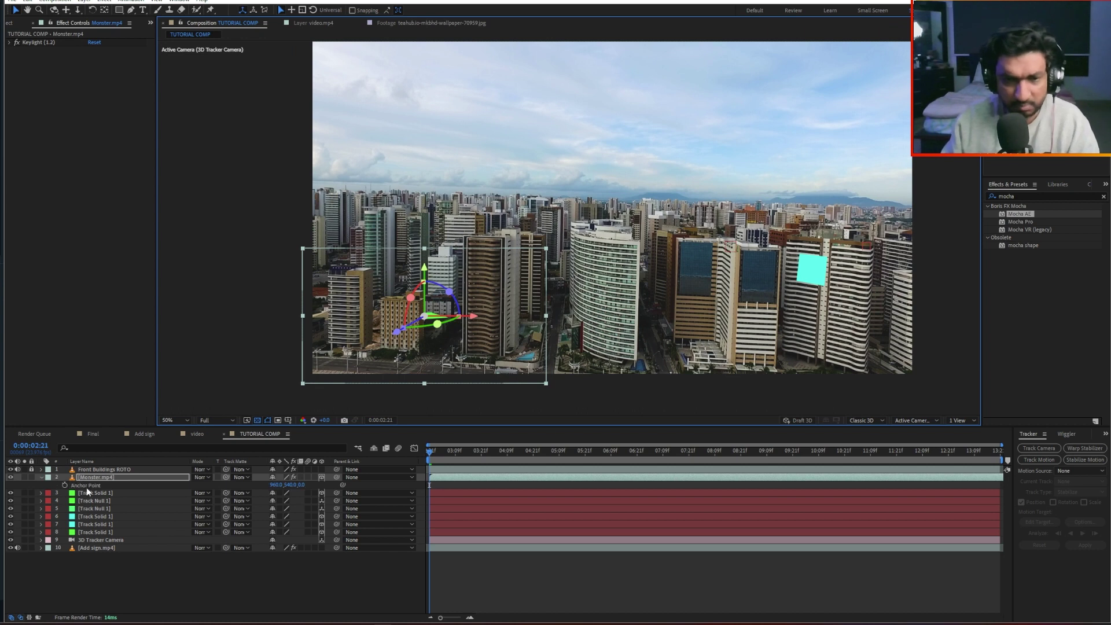
{"action": "left_click_drag", "start_coordinate": [276, 485], "coordinate": [130, 494]}
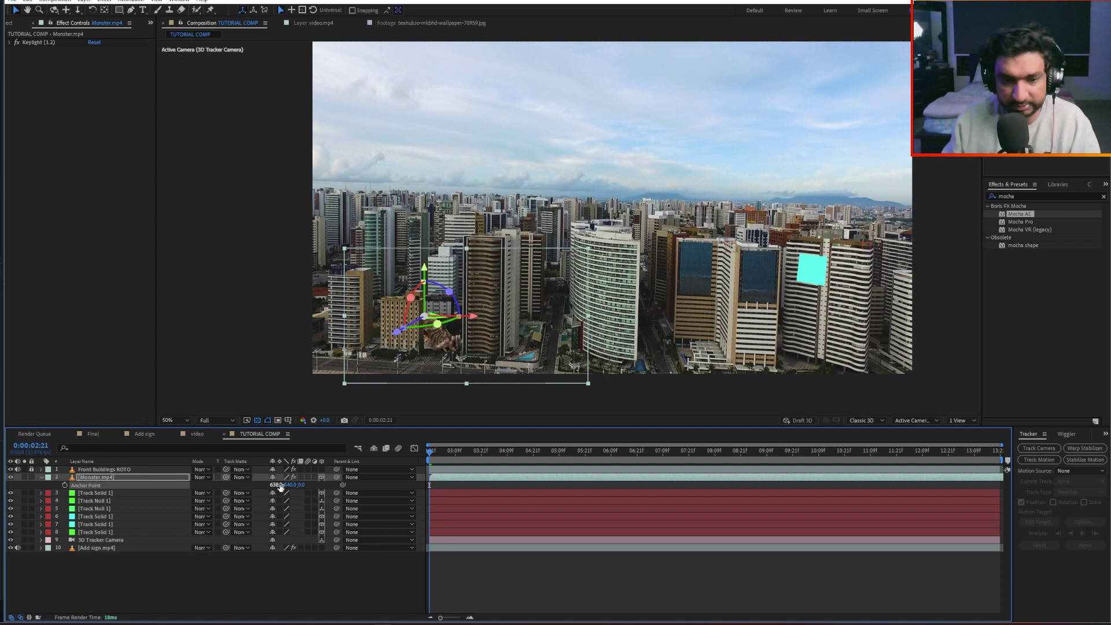
{"action": "left_click_drag", "start_coordinate": [289, 485], "coordinate": [386, 484]}
Step: Set the Monster.mp4 layer's Scale to 1092%
{"action": "key", "text": "s"}
{"action": "left_click_drag", "start_coordinate": [298, 485], "coordinate": [439, 468]}
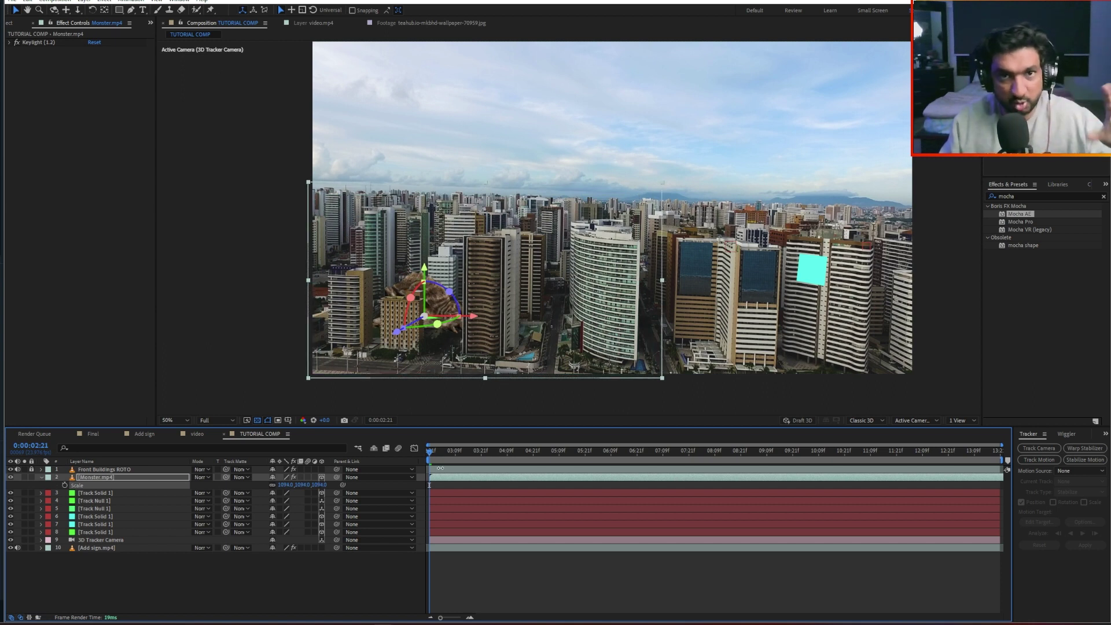
{"action": "left_click_drag", "start_coordinate": [441, 468], "coordinate": [441, 469]}
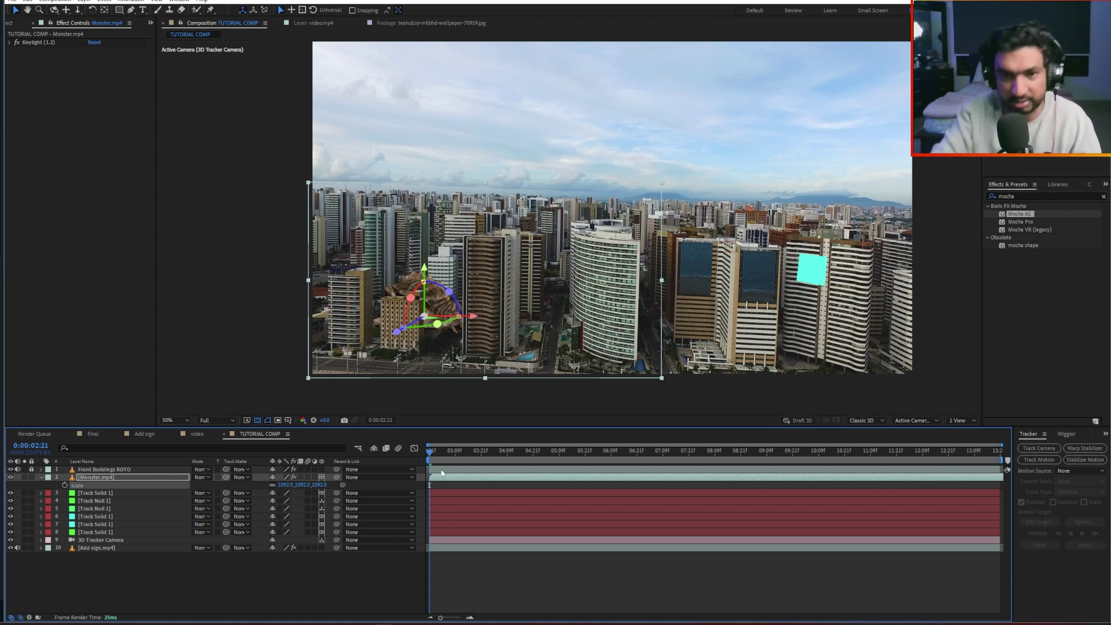
Step: Fine-tune the Y Anchor Point of the Monster.mp4 layer to raise the enlarged creature slightly
{"action": "key", "text": "a"}
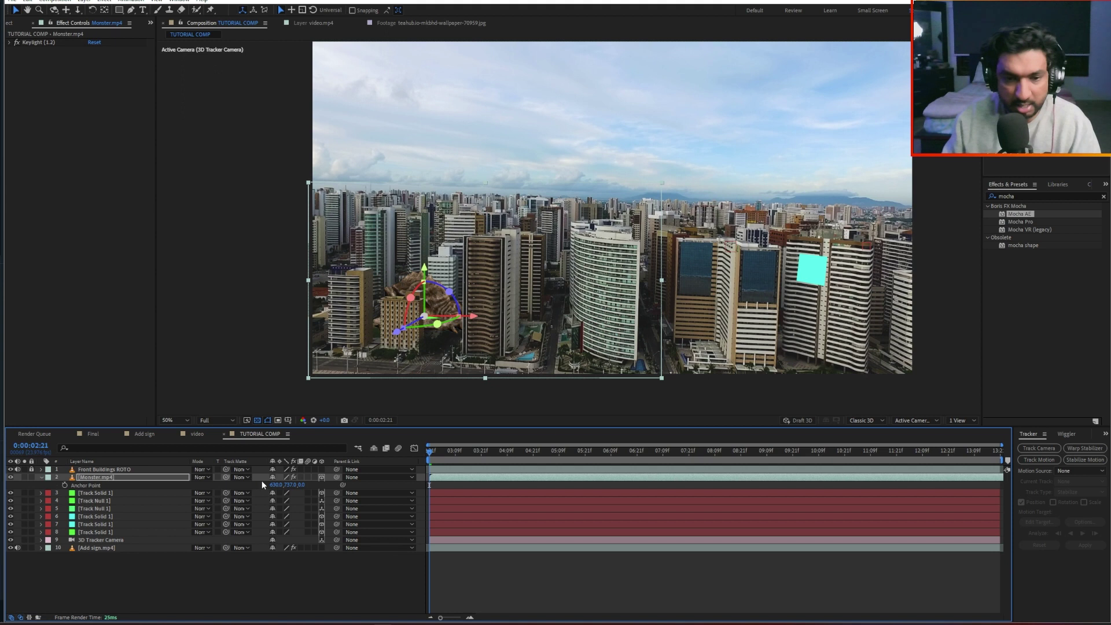
{"action": "left_click_drag", "start_coordinate": [291, 485], "coordinate": [290, 486]}
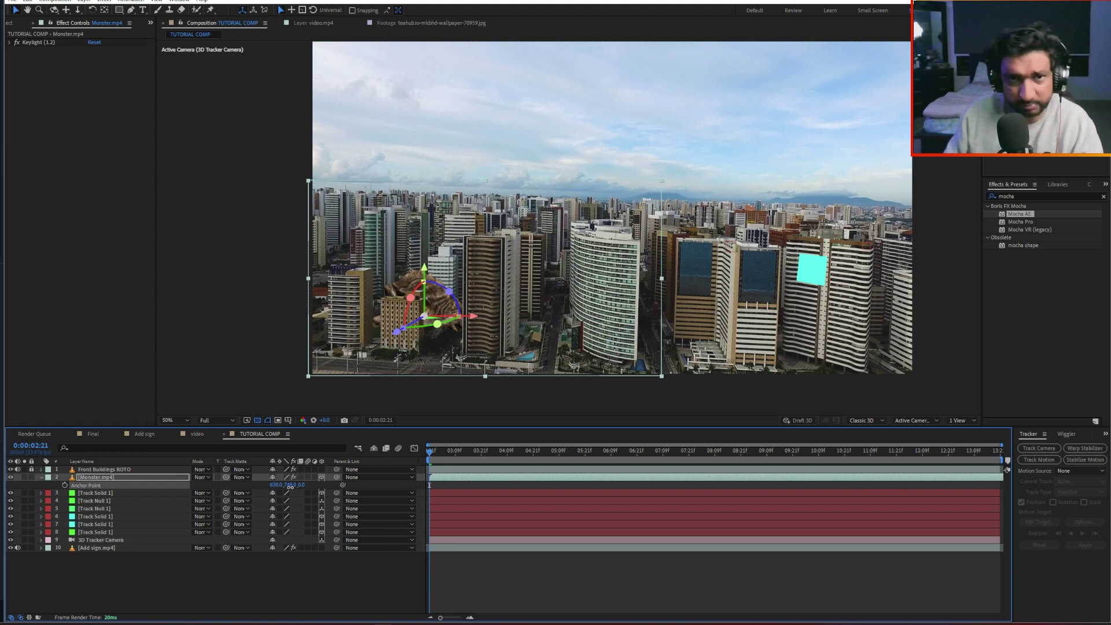
{"action": "left_click_drag", "start_coordinate": [291, 487], "coordinate": [293, 491]}
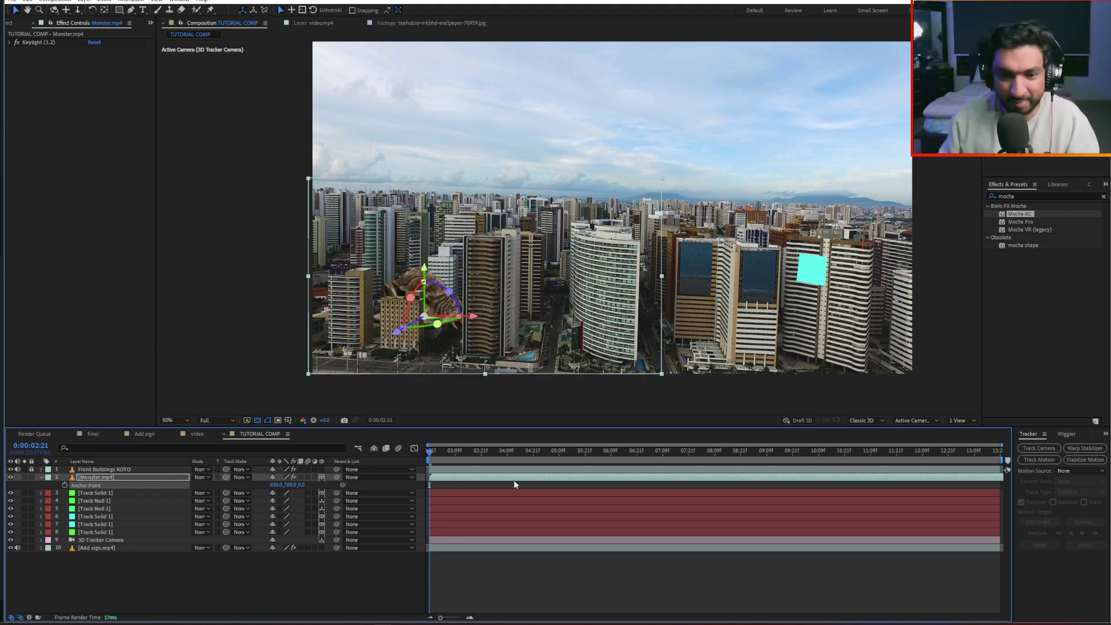
Step: Preview the enlarged monster among the buildings, return to 0:00:02:21 and deselect the layer
{"action": "left_click_drag", "start_coordinate": [432, 455], "coordinate": [638, 446]}
{"action": "key", "text": "space"}
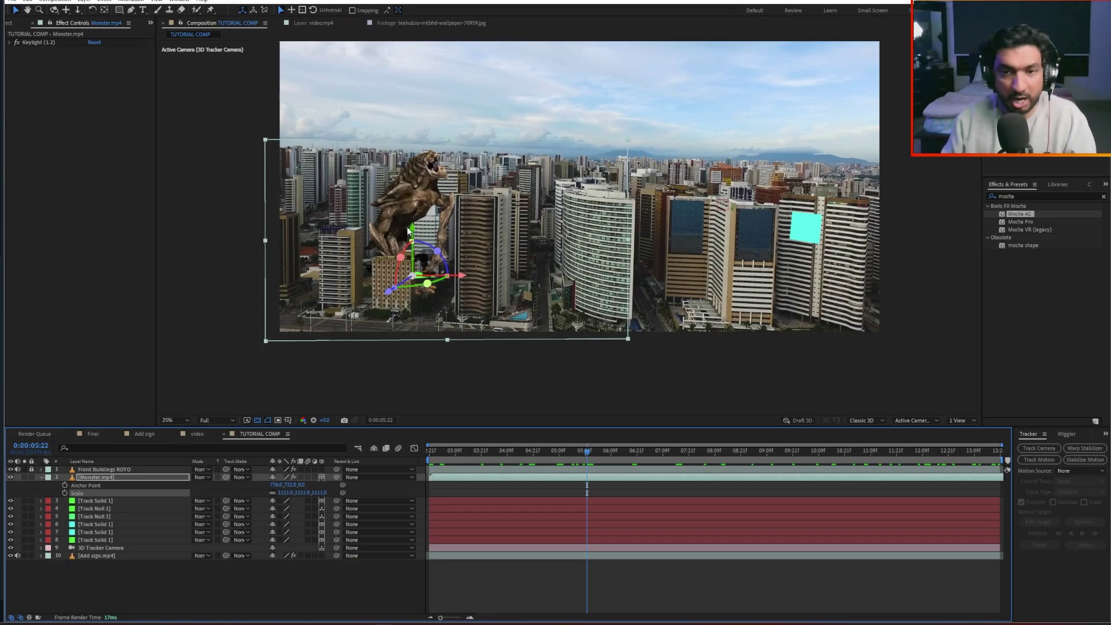
{"action": "scroll", "coordinate": [541, 161], "scroll_direction": "down", "scroll_amount": 2}
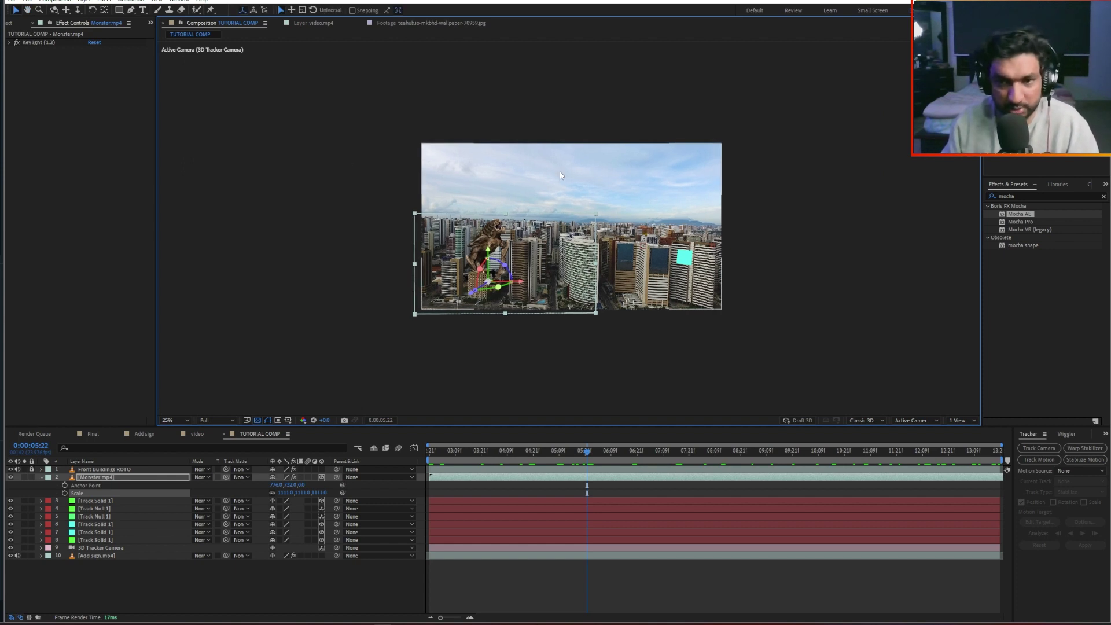
{"action": "left_click", "coordinate": [446, 463]}
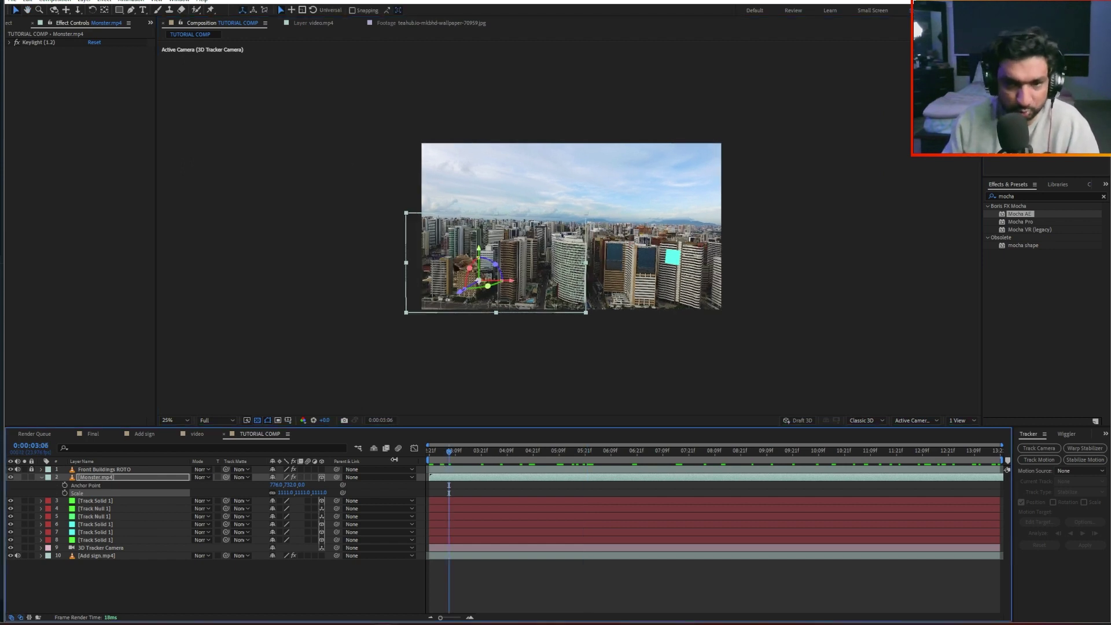
{"action": "left_click", "coordinate": [428, 458]}
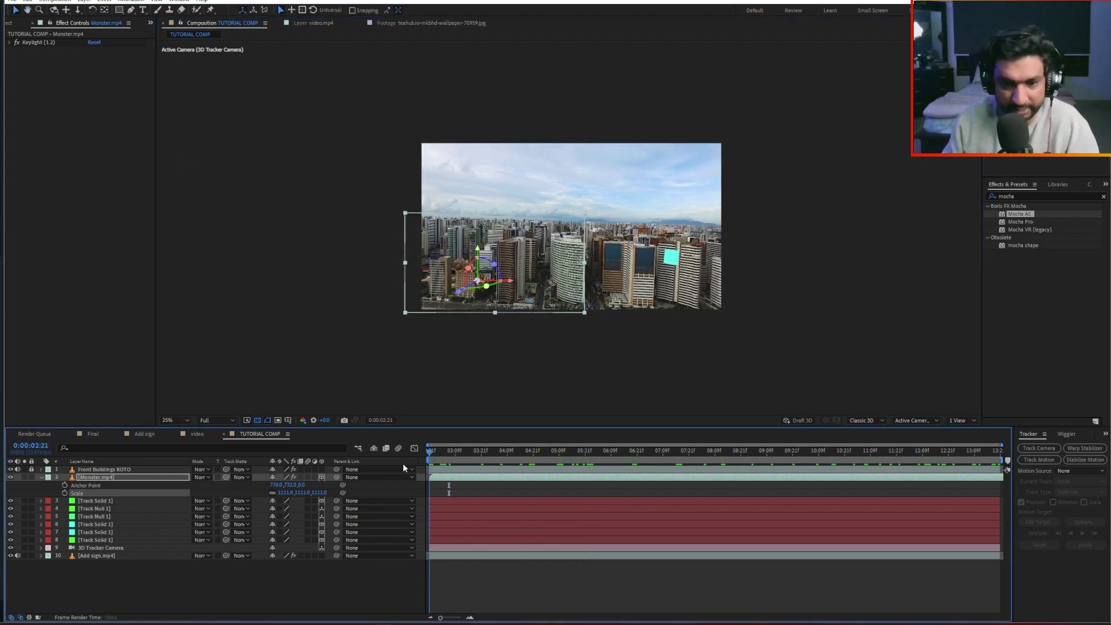
{"action": "left_click", "coordinate": [137, 566]}
Step: Add the teahub.io stormy sky image as the top layer, enlarge it beyond the frame and make it a 3D layer
{"action": "left_click", "coordinate": [12, 25]}
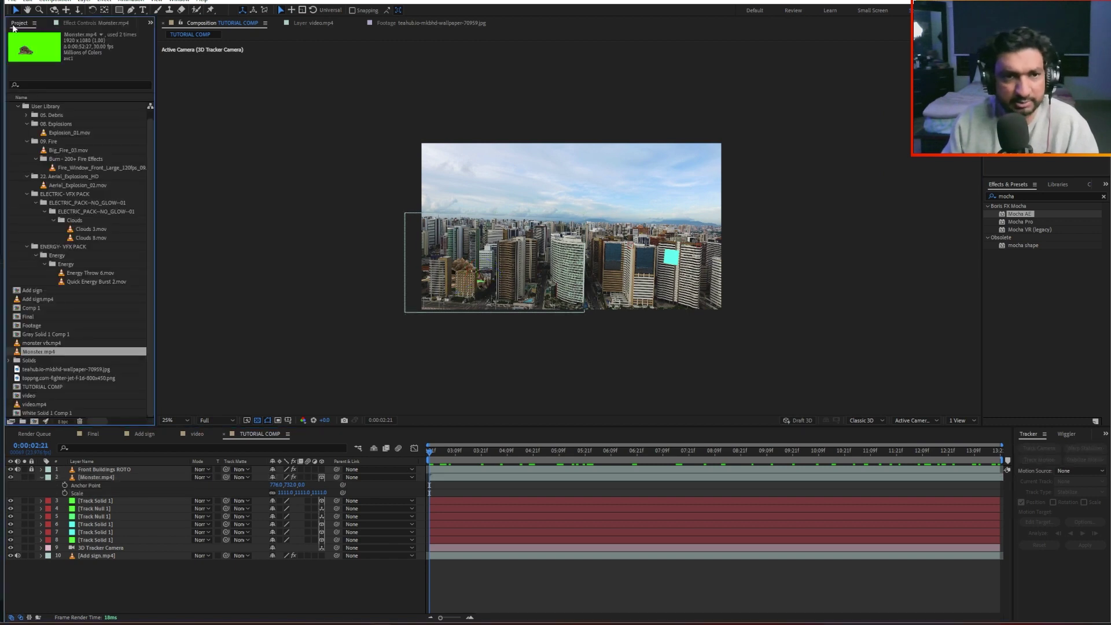
{"action": "left_click", "coordinate": [55, 378]}
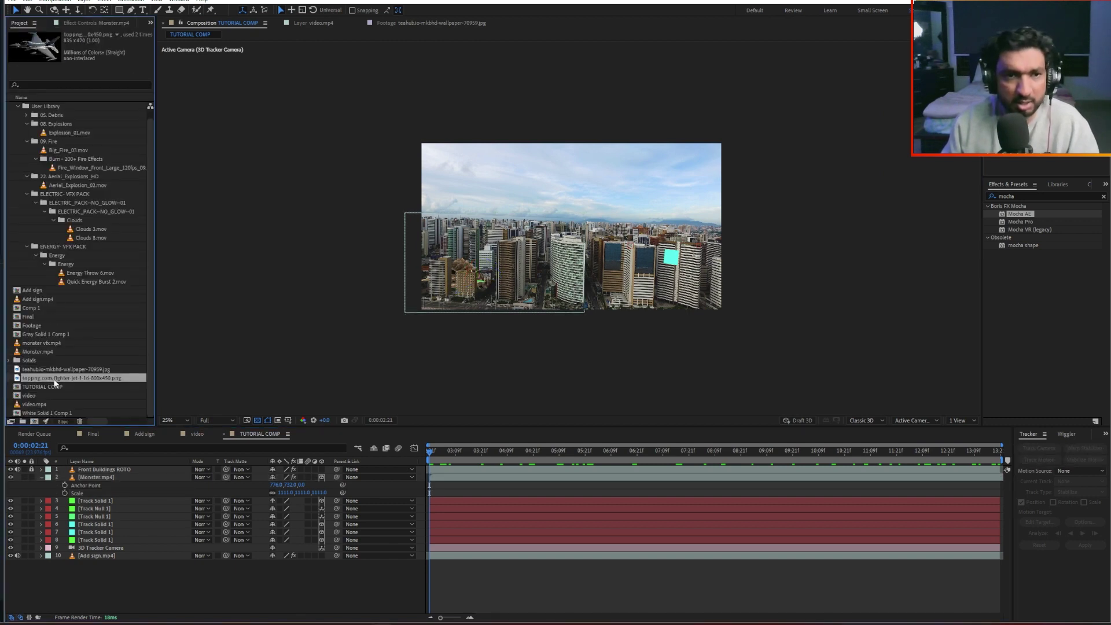
{"action": "left_click", "coordinate": [36, 372]}
{"action": "left_click_drag", "start_coordinate": [50, 371], "coordinate": [566, 218]}
{"action": "left_click_drag", "start_coordinate": [678, 282], "coordinate": [755, 312]}
{"action": "left_click", "coordinate": [322, 470]}
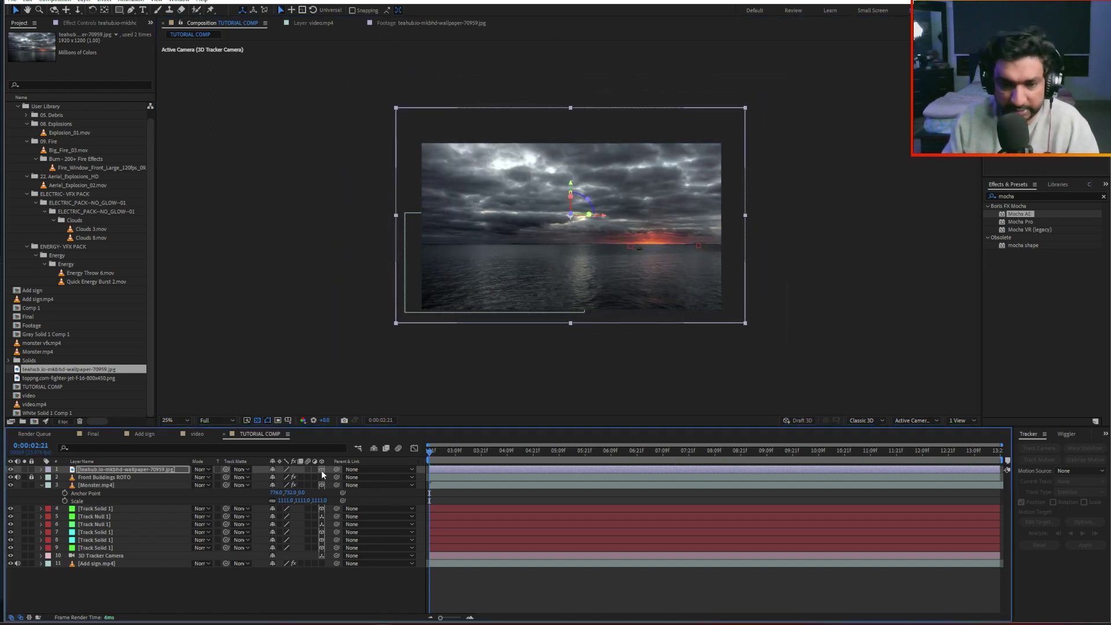
Step: Hide the sky image and copy the Position of the track solid on the curved building onto the sky layer
{"action": "left_click_drag", "start_coordinate": [435, 455], "coordinate": [389, 468]}
{"action": "left_click", "coordinate": [9, 470]}
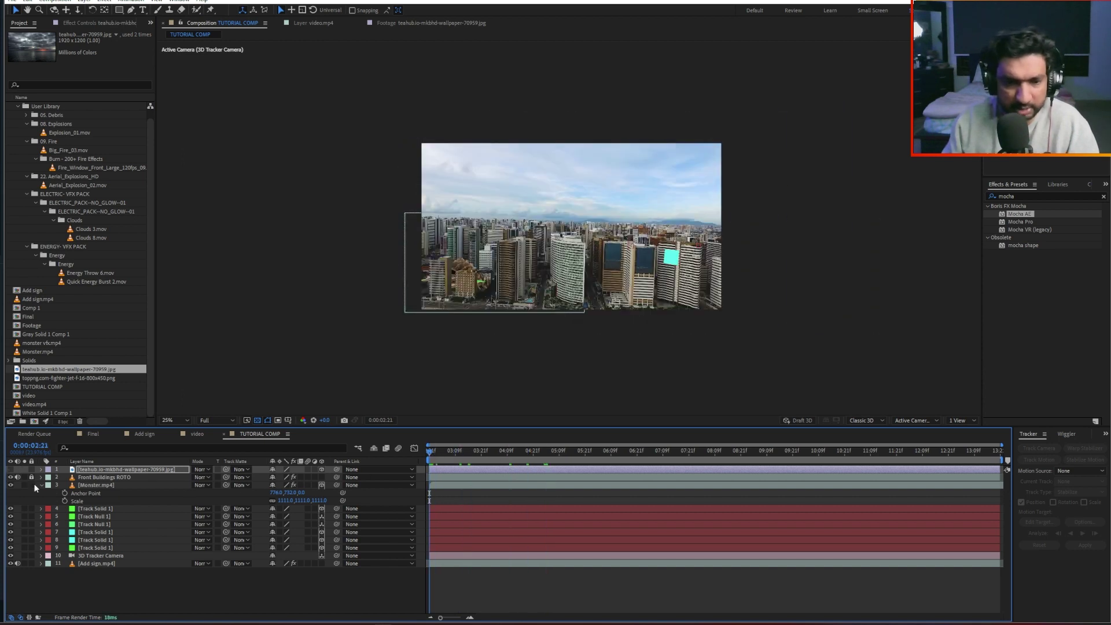
{"action": "left_click", "coordinate": [95, 548]}
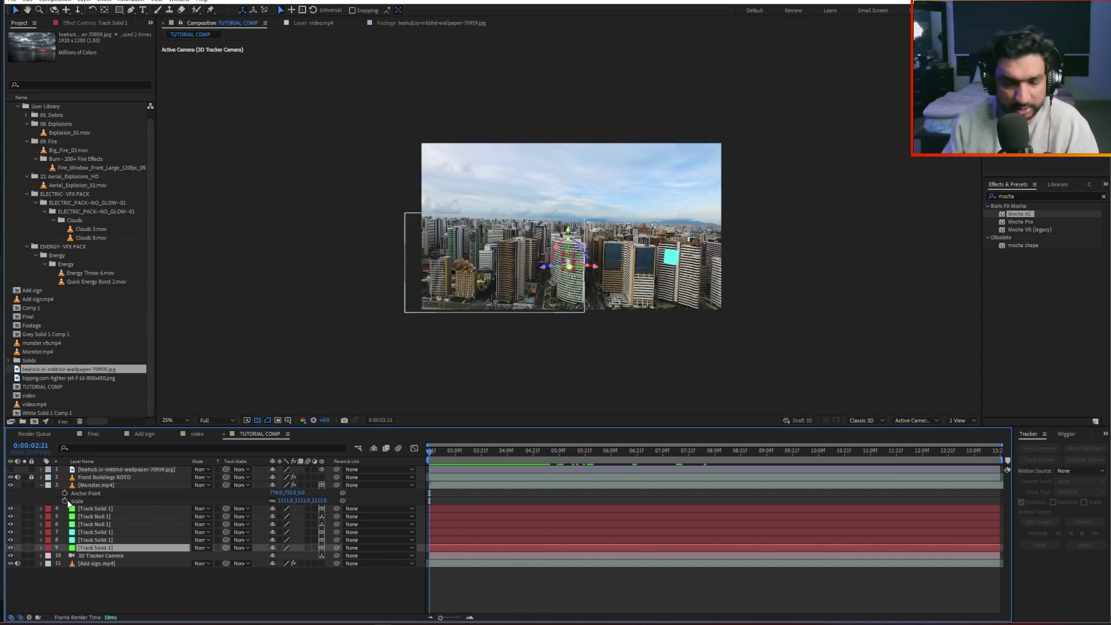
{"action": "key", "text": "p"}
{"action": "left_click", "coordinate": [81, 557]}
{"action": "left_click", "coordinate": [41, 548]}
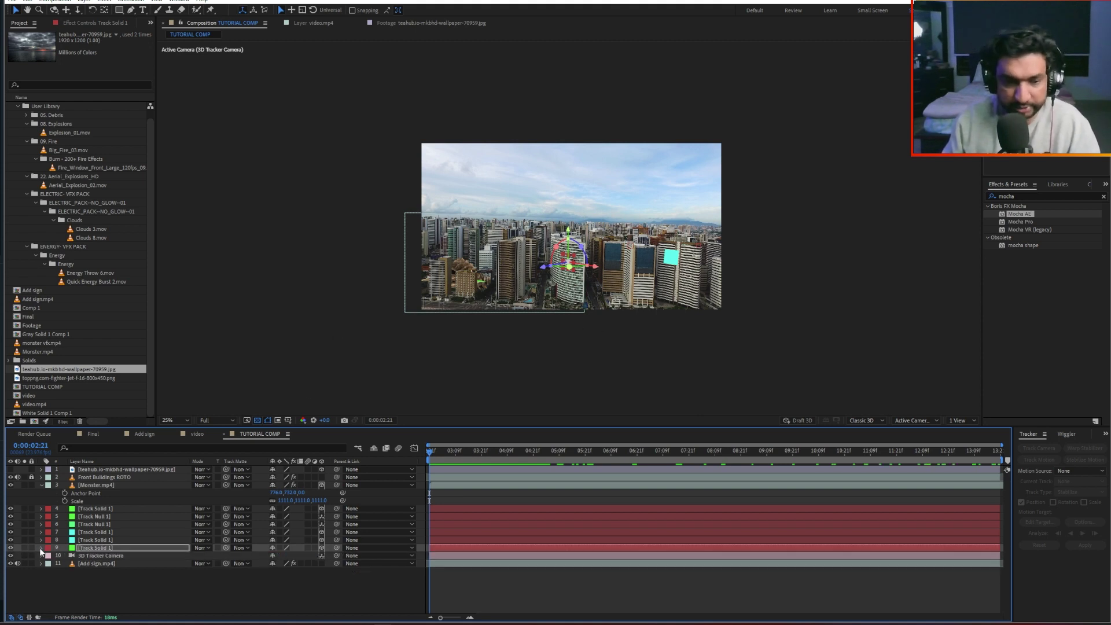
{"action": "left_click", "coordinate": [95, 470]}
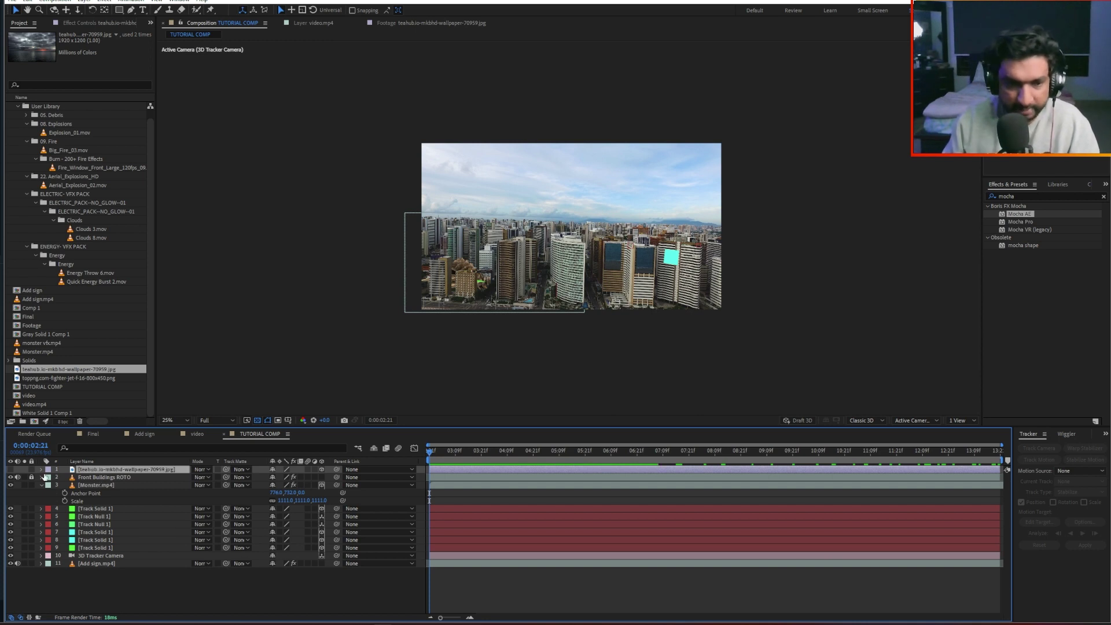
Step: Show the sky layer again, scale it up past the frame's width and set its Anchor Point to 960, 869
{"action": "left_click", "coordinate": [11, 469]}
{"action": "key", "text": "s"}
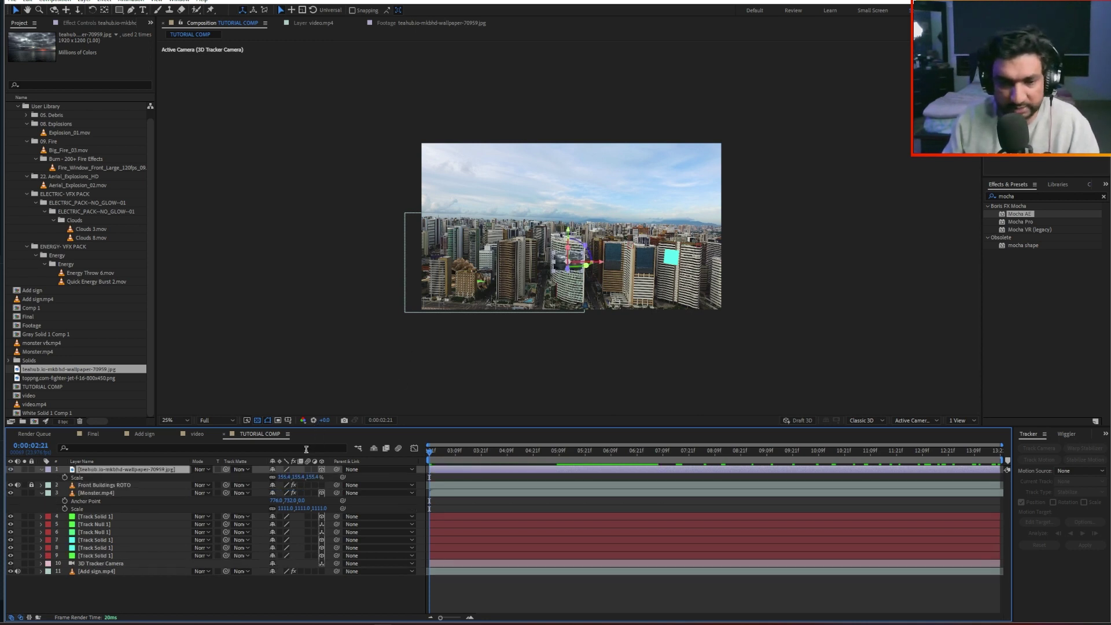
{"action": "left_click_drag", "start_coordinate": [300, 477], "coordinate": [984, 455]}
{"action": "key", "text": "a"}
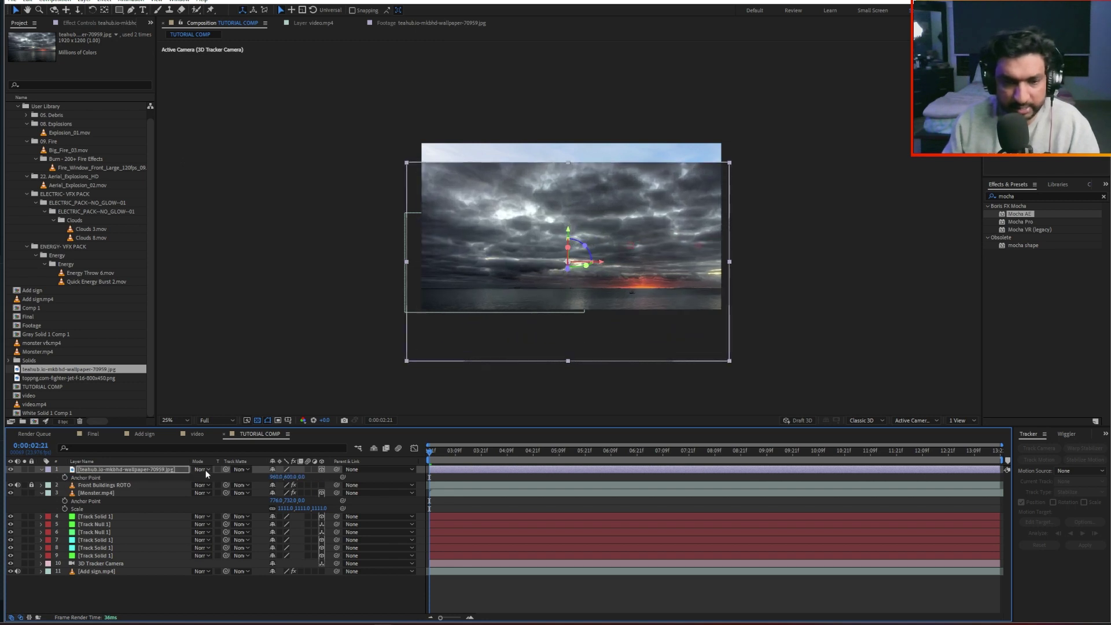
{"action": "left_click_drag", "start_coordinate": [301, 477], "coordinate": [425, 470]}
Step: Draw a rectangular mask over the sky image down to the horizon and set its Mask Feather to 186 pixels
{"action": "left_click", "coordinate": [119, 10]}
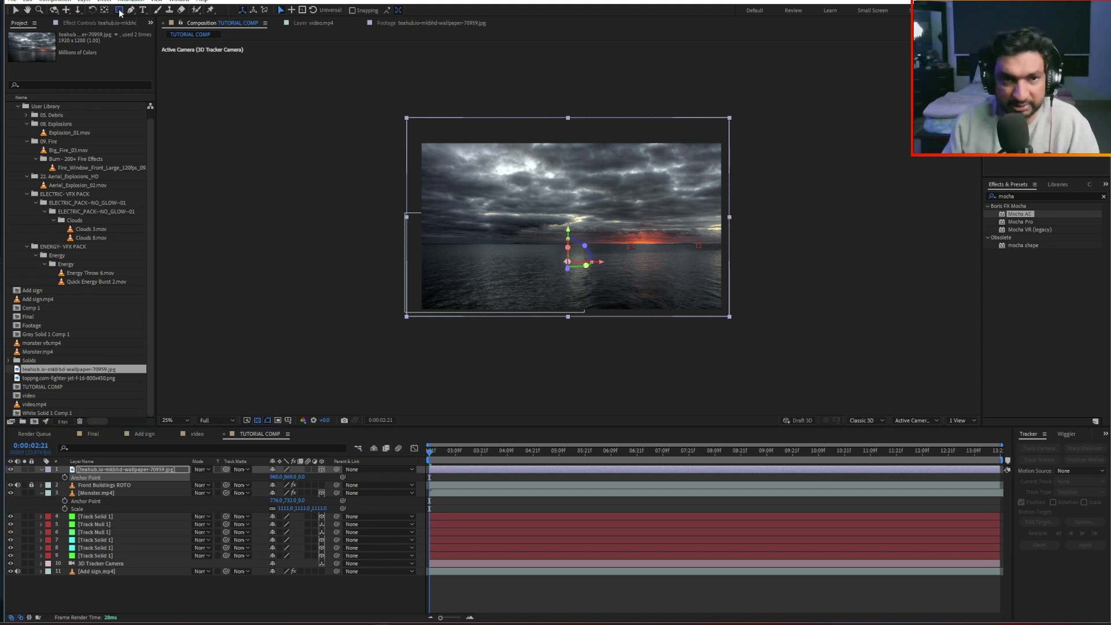
{"action": "left_click_drag", "start_coordinate": [337, 105], "coordinate": [836, 227]}
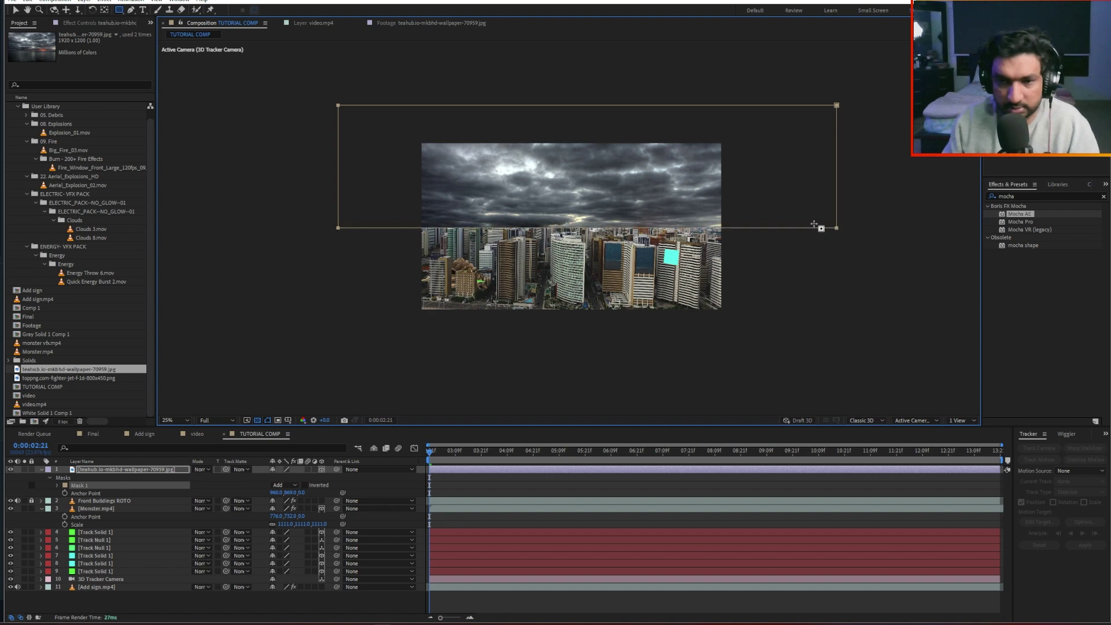
{"action": "key", "text": "f"}
{"action": "left_click_drag", "start_coordinate": [289, 486], "coordinate": [363, 477]}
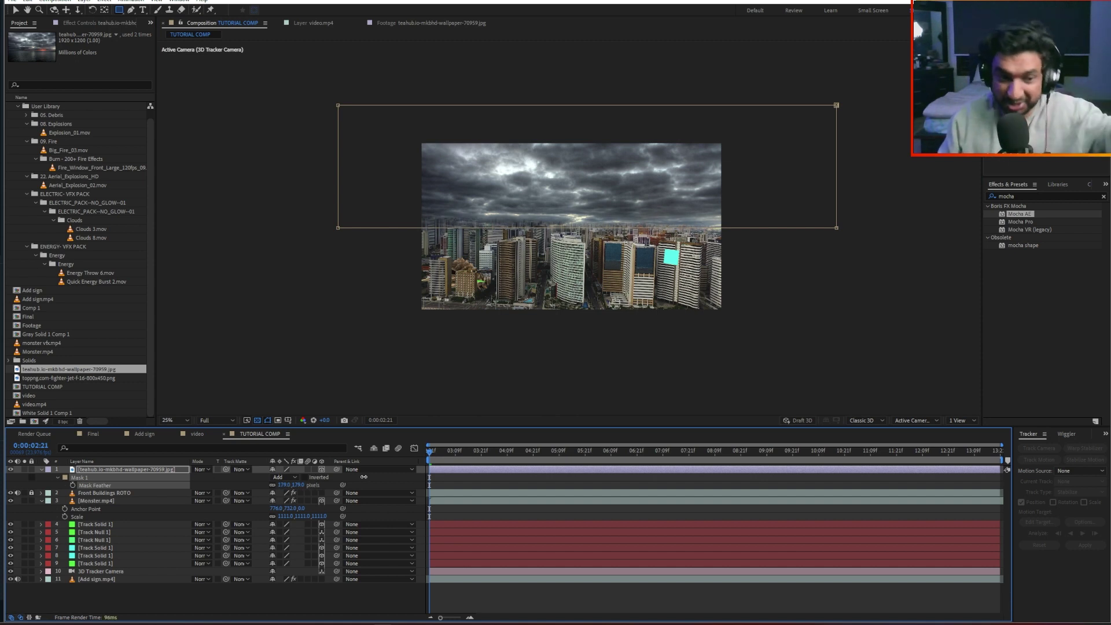
{"action": "left_click_drag", "start_coordinate": [364, 477], "coordinate": [370, 479]}
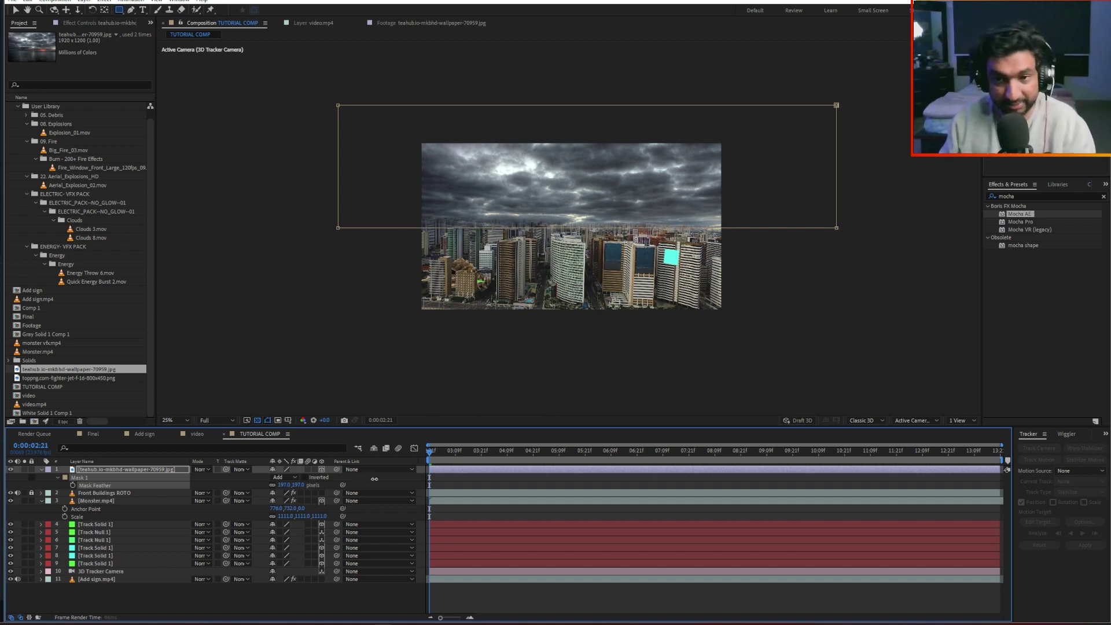
{"action": "scroll", "coordinate": [577, 260], "scroll_direction": "up", "scroll_amount": 2}
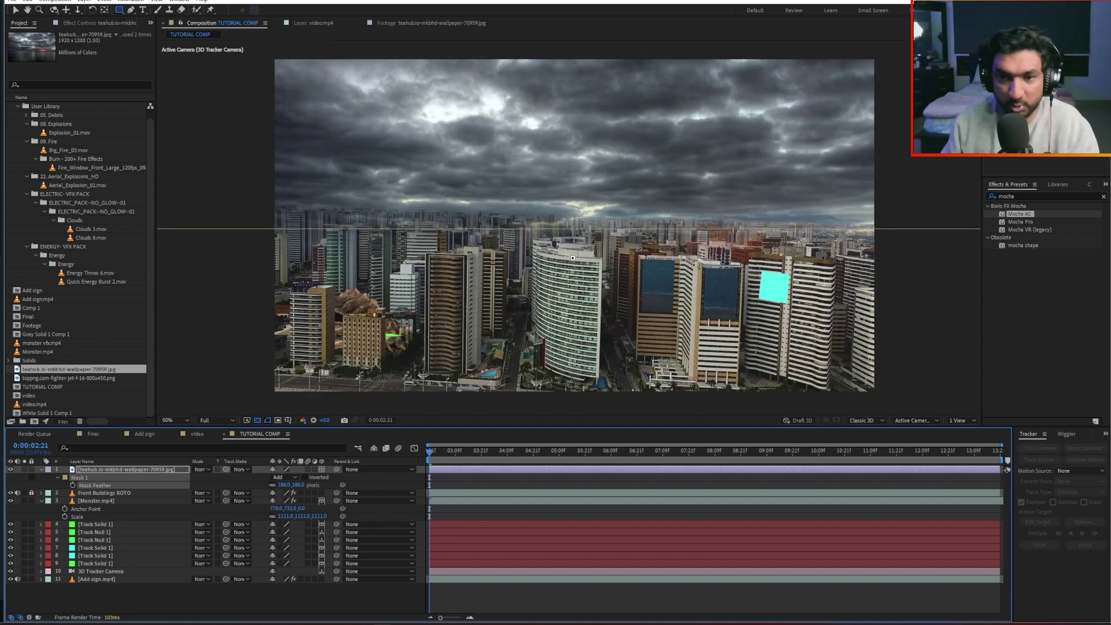
Step: Raise the sky mask's lower edge above the skyline and move the sky layer down slightly to meet the horizon
{"action": "left_click", "coordinate": [523, 232]}
{"action": "left_click_drag", "start_coordinate": [524, 232], "coordinate": [523, 195]}
{"action": "scroll", "coordinate": [523, 196], "scroll_direction": "down", "scroll_amount": 3}
{"action": "left_click", "coordinate": [586, 196]}
{"action": "scroll", "coordinate": [581, 185], "scroll_direction": "up", "scroll_amount": 1}
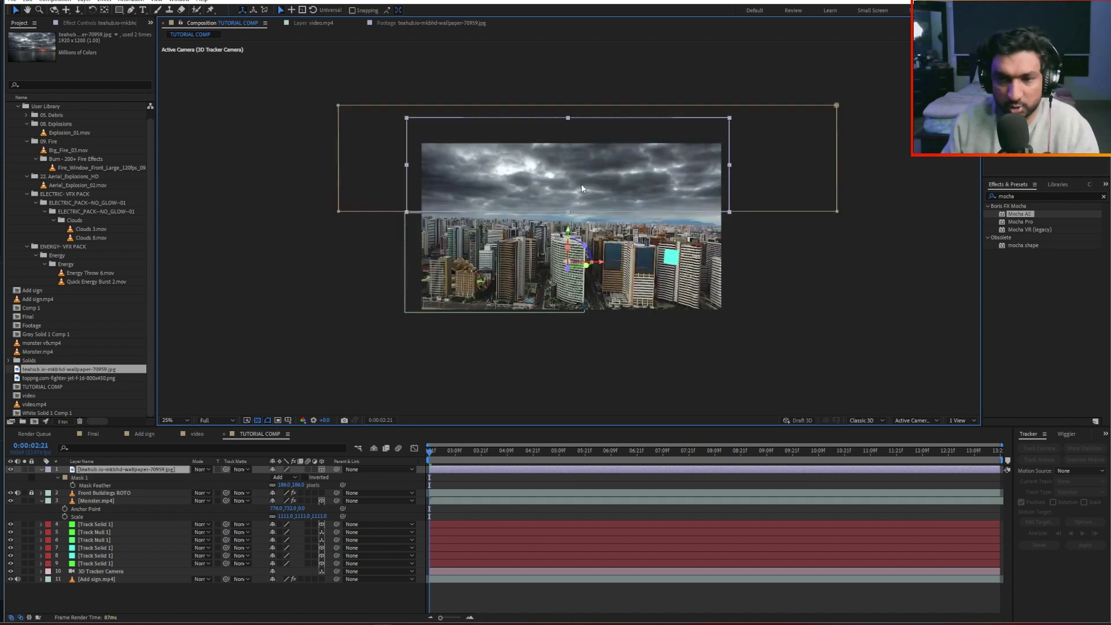
{"action": "left_click", "coordinate": [574, 217]}
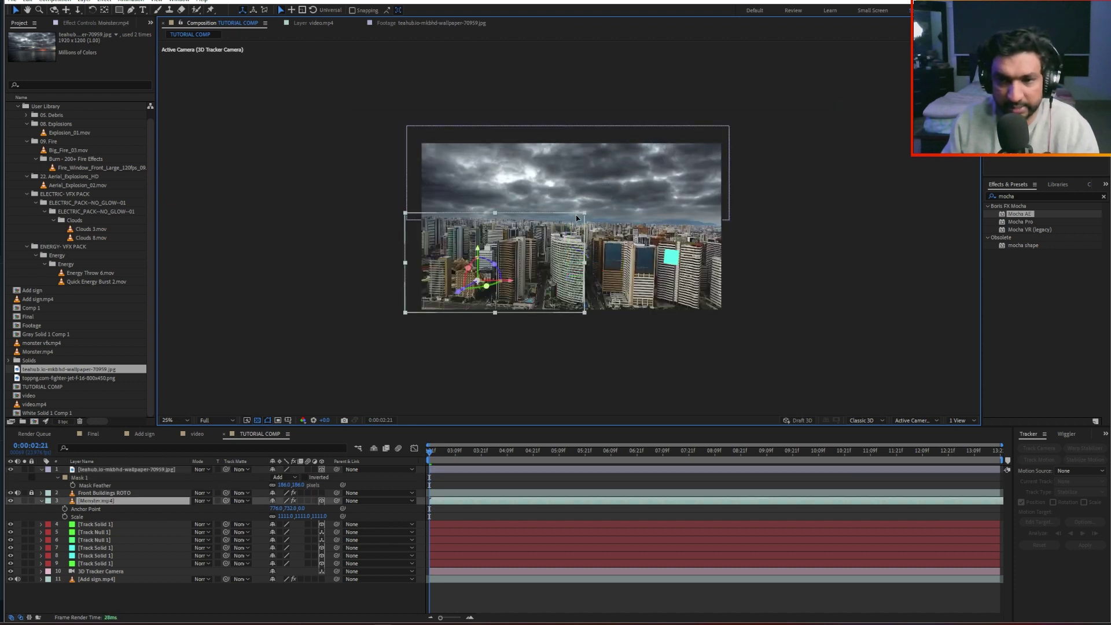
{"action": "left_click", "coordinate": [575, 213]}
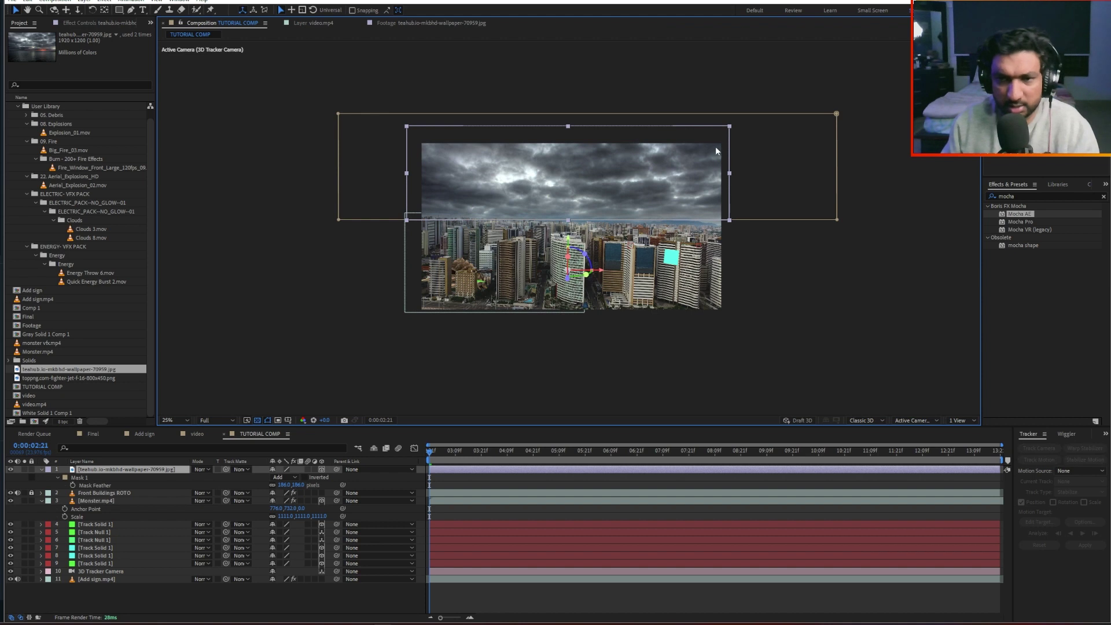
Step: Lower the sky mask's bottom-right corner so the clouds blend over the distant mountains on the horizon
{"action": "scroll", "coordinate": [685, 125], "scroll_direction": "up", "scroll_amount": 1}
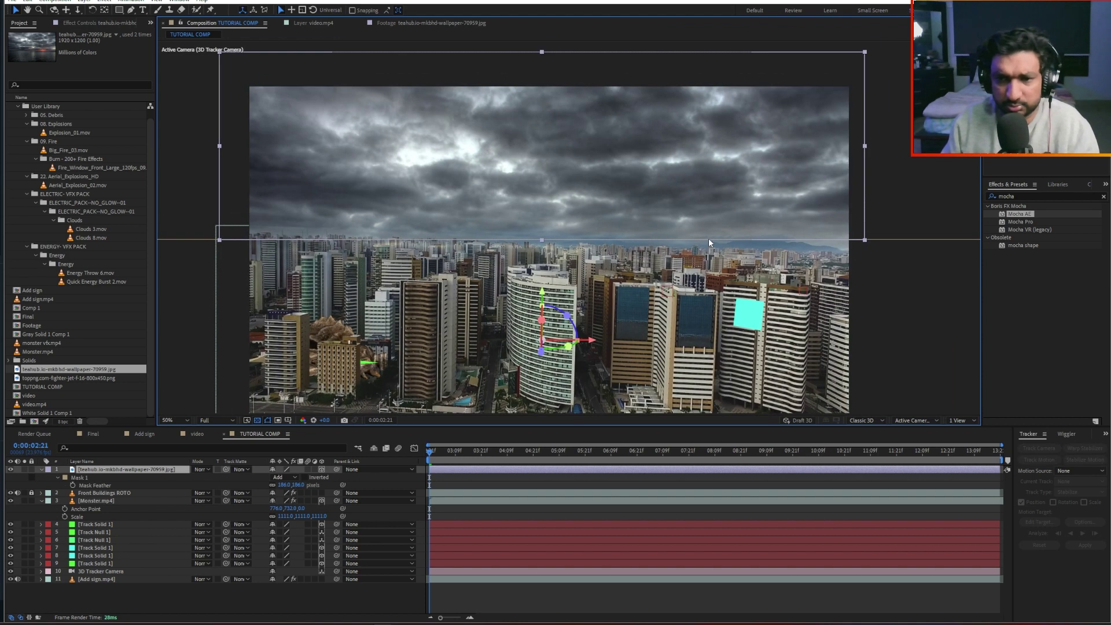
{"action": "left_click_drag", "start_coordinate": [709, 240], "coordinate": [706, 246]}
{"action": "key", "text": "ctrl+z"}
{"action": "left_click_drag", "start_coordinate": [836, 240], "coordinate": [713, 272]}
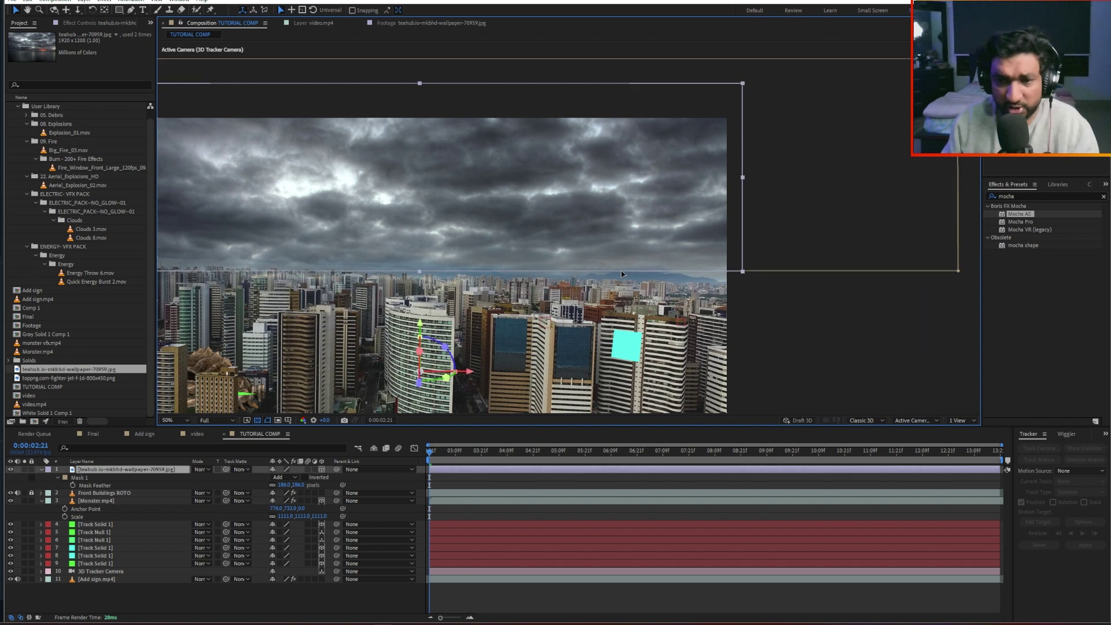
{"action": "left_click", "coordinate": [622, 271]}
{"action": "left_click", "coordinate": [956, 281]}
{"action": "left_click", "coordinate": [958, 271]}
{"action": "mouse_move", "coordinate": [958, 271]}
{"action": "left_mouse_down"}
{"action": "mouse_move", "coordinate": [959, 298]}
{"action": "mouse_move", "coordinate": [959, 289]}
{"action": "left_mouse_up"}
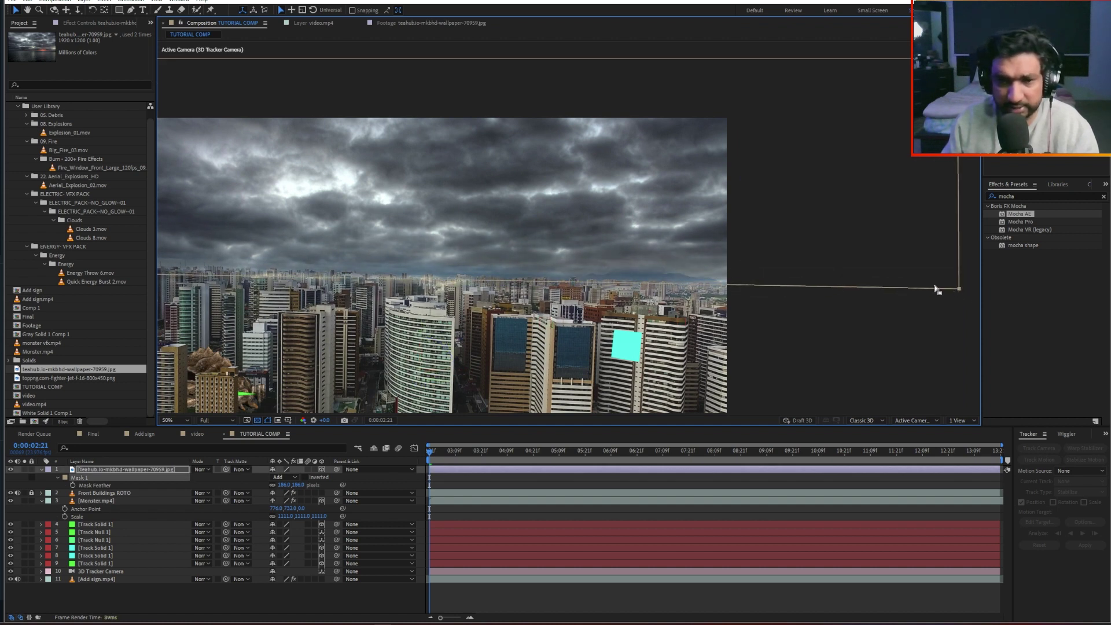
{"action": "scroll", "coordinate": [934, 289], "scroll_direction": "down", "scroll_amount": 3}
{"action": "scroll", "coordinate": [697, 248], "scroll_direction": "up", "scroll_amount": 1}
{"action": "left_click", "coordinate": [703, 322]}
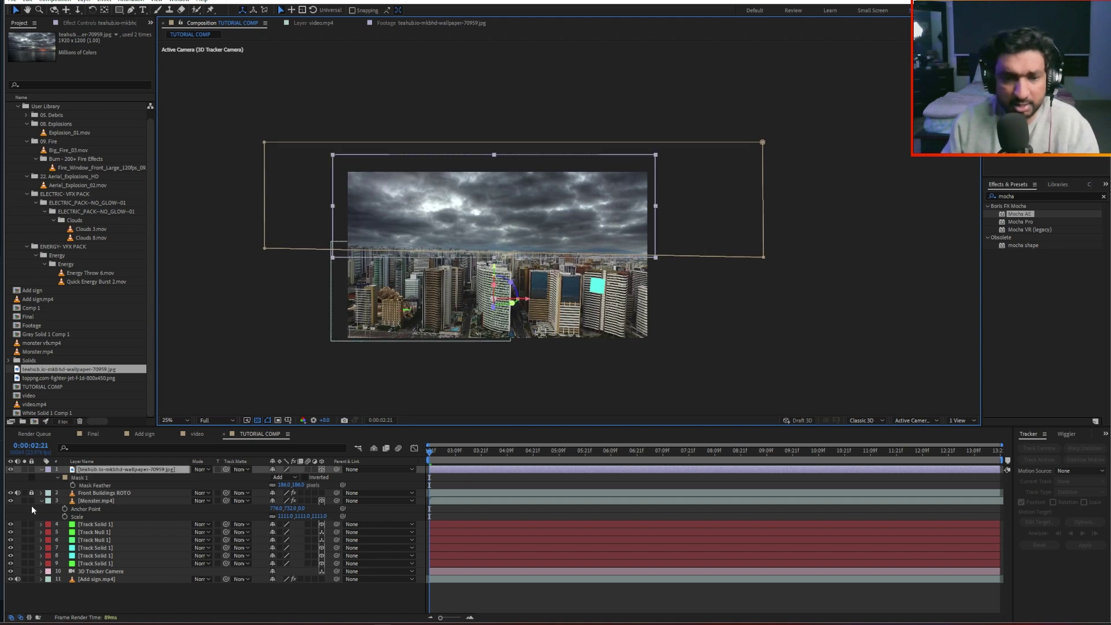
Step: Collapse the sky layer and, at 0:00:13:07, enlarge and reposition it so the clouds cover the whole frame
{"action": "left_click", "coordinate": [41, 470]}
{"action": "left_click", "coordinate": [174, 563]}
{"action": "left_click_drag", "start_coordinate": [422, 461], "coordinate": [1079, 485]}
{"action": "left_click_drag", "start_coordinate": [969, 490], "coordinate": [969, 490]}
{"action": "left_click", "coordinate": [489, 171]}
{"action": "left_click_drag", "start_coordinate": [370, 157], "coordinate": [294, 136]}
{"action": "left_click_drag", "start_coordinate": [286, 119], "coordinate": [280, 110]}
{"action": "left_click_drag", "start_coordinate": [350, 157], "coordinate": [349, 172]}
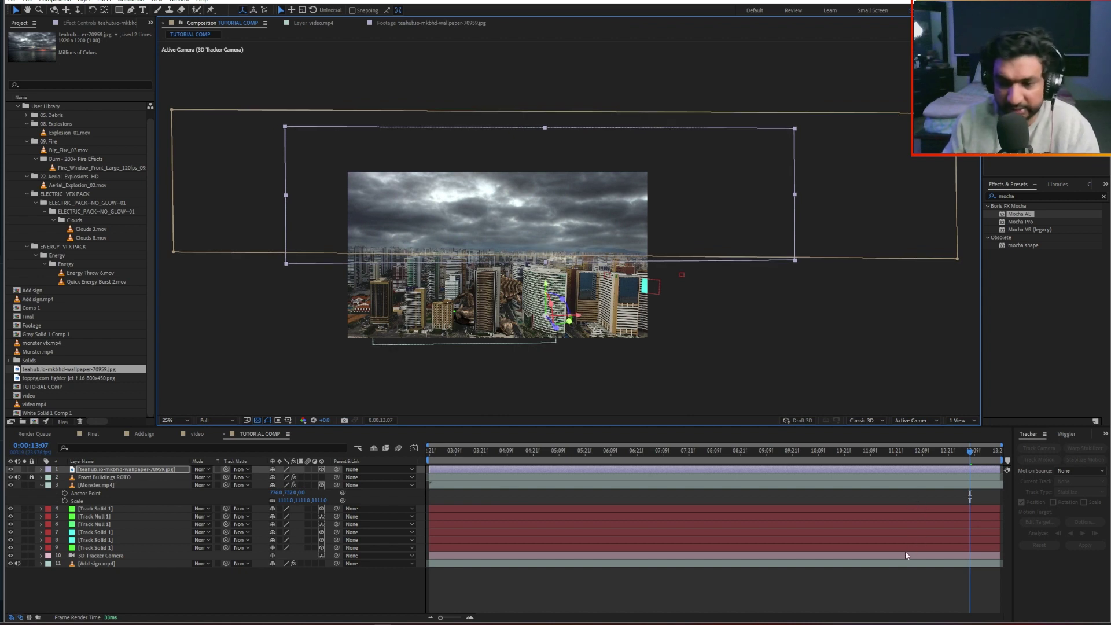
Step: Scrub back from the end of the shot to 0:00:02:21 to check the replaced sky against the skyline
{"action": "left_click", "coordinate": [903, 575]}
{"action": "left_click_drag", "start_coordinate": [963, 457], "coordinate": [580, 477]}
{"action": "scroll", "coordinate": [502, 277], "scroll_direction": "up", "scroll_amount": 3}
{"action": "scroll", "coordinate": [463, 306], "scroll_direction": "down", "scroll_amount": 1}
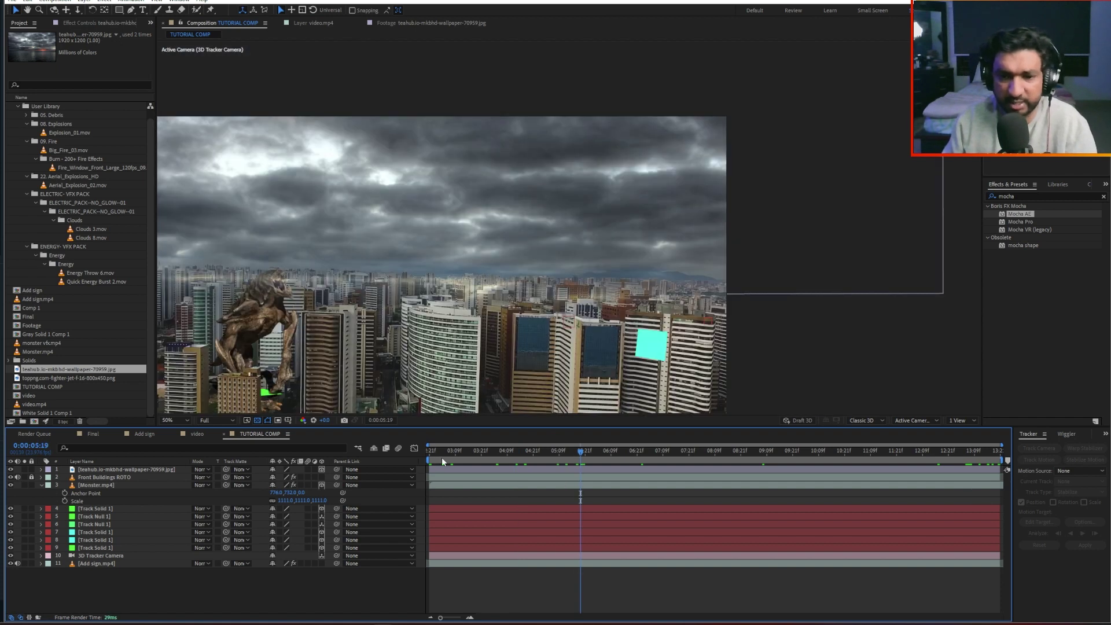
{"action": "mouse_move", "coordinate": [442, 458]}
{"action": "left_mouse_down"}
{"action": "mouse_move", "coordinate": [536, 473]}
{"action": "mouse_move", "coordinate": [971, 474]}
{"action": "mouse_move", "coordinate": [423, 467]}
{"action": "left_mouse_up"}
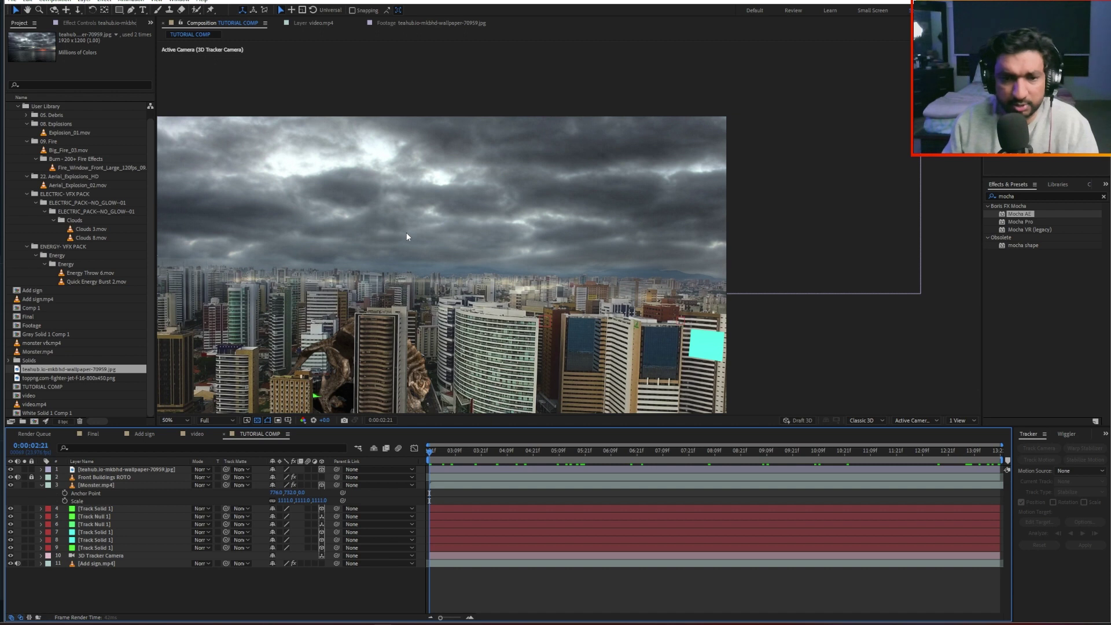
Step: Rename the sky image layer to Sky and place it below the Monster.mp4 layer
{"action": "scroll", "coordinate": [406, 232], "scroll_direction": "down", "scroll_amount": 1}
{"action": "scroll", "coordinate": [292, 273], "scroll_direction": "up", "scroll_amount": 1}
{"action": "scroll", "coordinate": [354, 236], "scroll_direction": "down", "scroll_amount": 1}
{"action": "left_click_drag", "start_coordinate": [470, 457], "coordinate": [550, 485]}
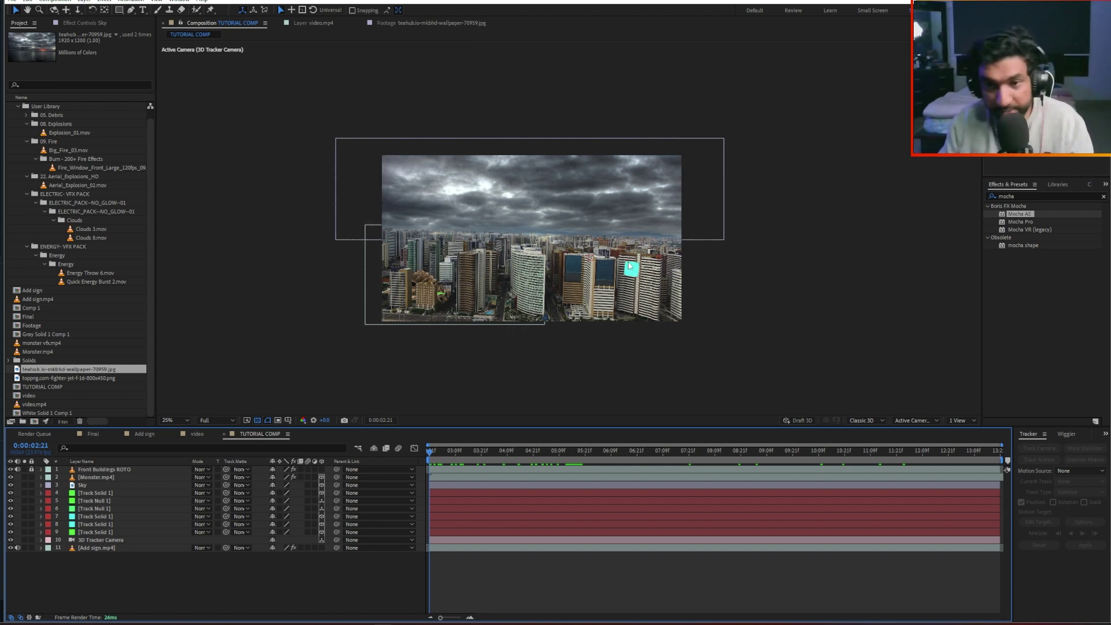
Step: Add the Big_Fire_03.mov clip from the 09. Fire folder to the composition over the curved building
{"action": "key", "text": "period"}
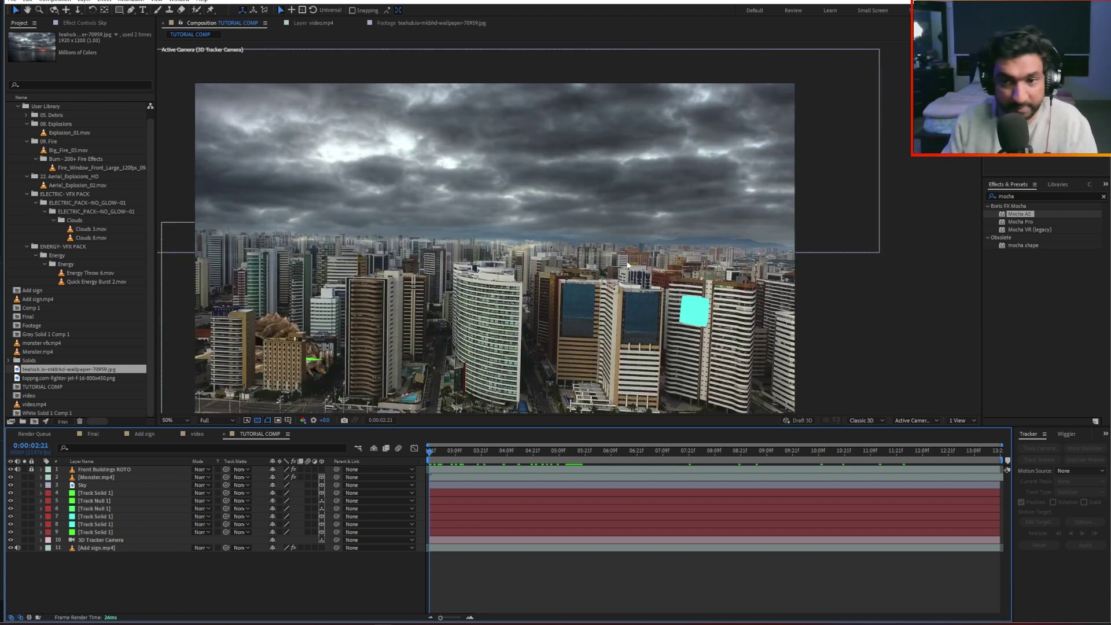
{"action": "left_click", "coordinate": [81, 532]}
{"action": "left_click", "coordinate": [61, 134]}
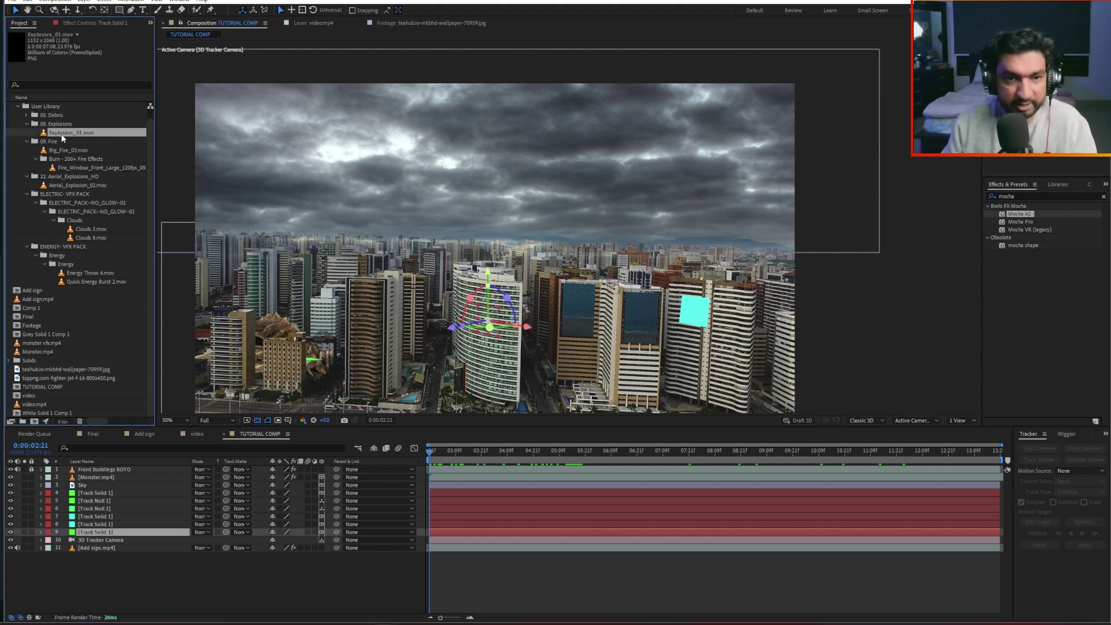
{"action": "left_click", "coordinate": [66, 161]}
{"action": "left_click", "coordinate": [69, 169]}
{"action": "left_click", "coordinate": [66, 152]}
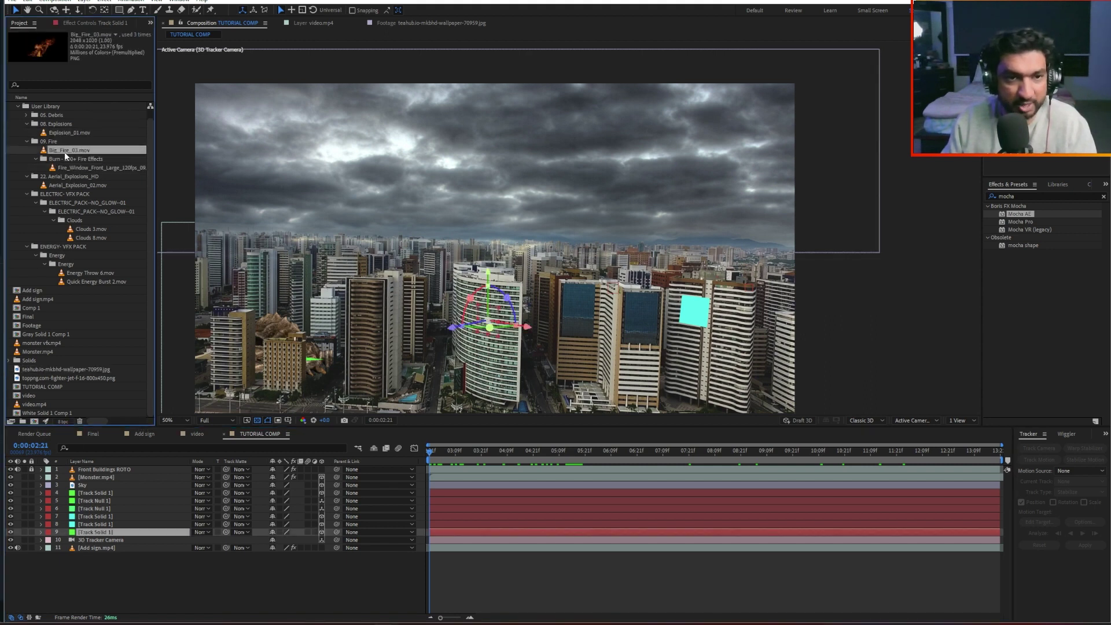
{"action": "left_click_drag", "start_coordinate": [62, 151], "coordinate": [508, 283]}
Step: Scale down the fire clip and position its base on the curved white building's rooftop
{"action": "scroll", "coordinate": [514, 283], "scroll_direction": "down", "scroll_amount": 1}
{"action": "left_click_drag", "start_coordinate": [586, 283], "coordinate": [589, 268]}
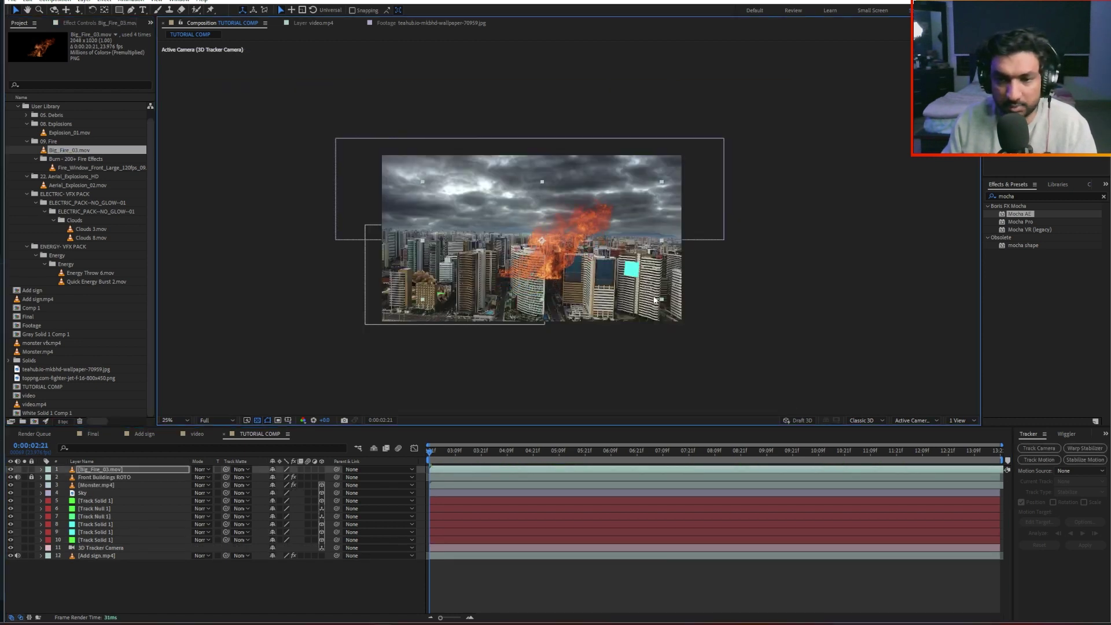
{"action": "left_click_drag", "start_coordinate": [641, 293], "coordinate": [593, 287]}
{"action": "scroll", "coordinate": [543, 269], "scroll_direction": "up", "scroll_amount": 3}
{"action": "scroll", "coordinate": [543, 270], "scroll_direction": "down", "scroll_amount": 1}
{"action": "left_click_drag", "start_coordinate": [444, 339], "coordinate": [467, 302]}
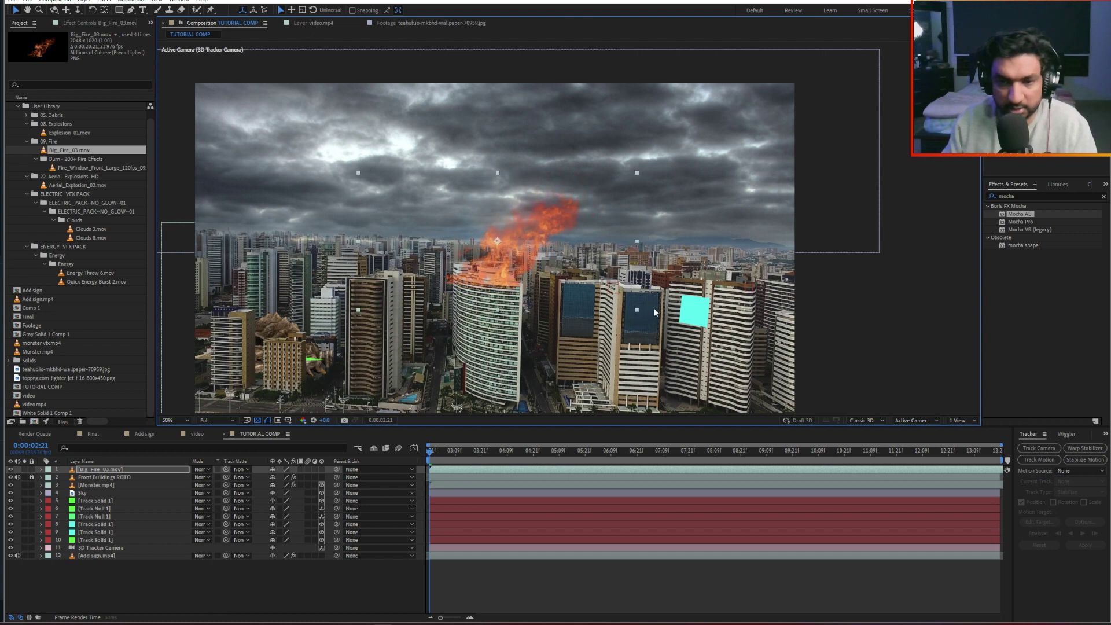
Step: Set the preview resolution to Half and shrink the fire further to fit the curved building's rooftop
{"action": "left_click", "coordinate": [216, 420]}
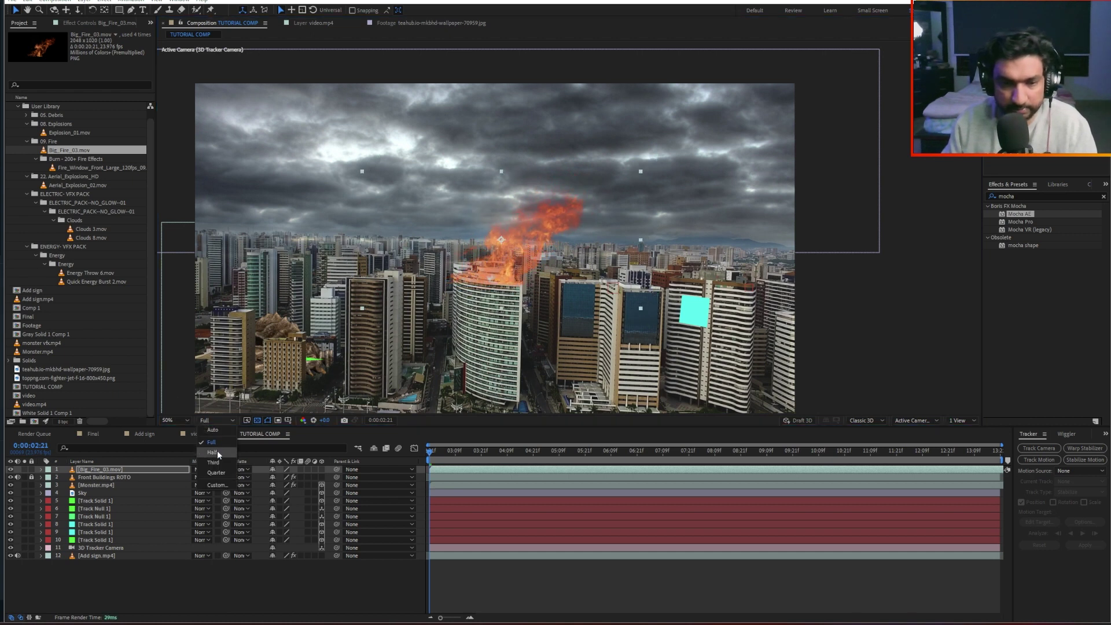
{"action": "left_click", "coordinate": [211, 450]}
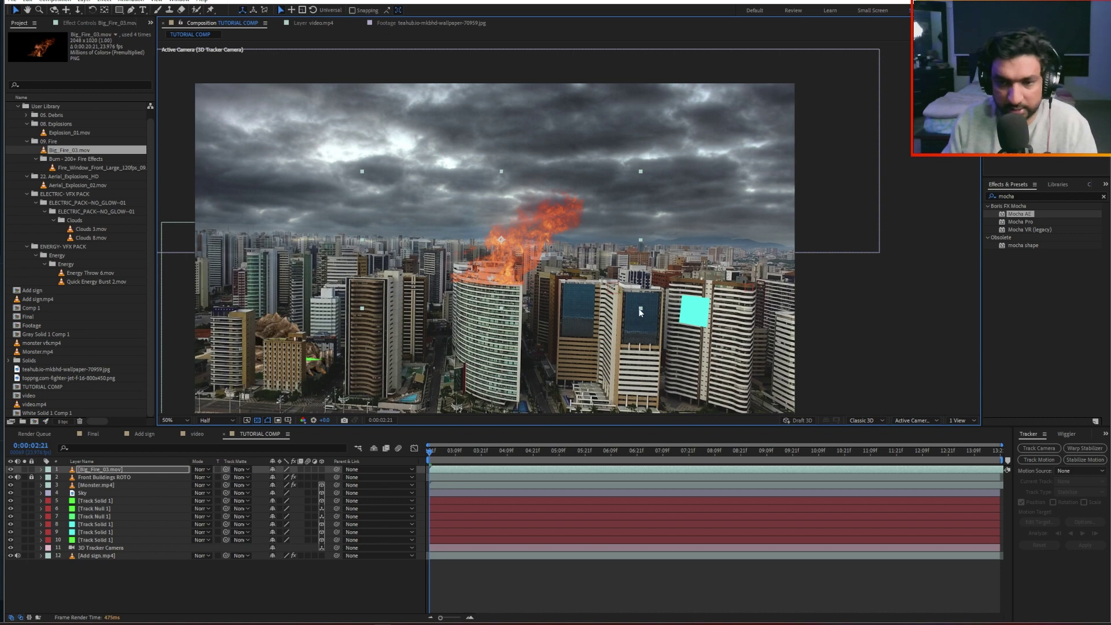
{"action": "left_click_drag", "start_coordinate": [639, 310], "coordinate": [623, 301]}
{"action": "left_click_drag", "start_coordinate": [544, 266], "coordinate": [542, 270]}
{"action": "left_click_drag", "start_coordinate": [622, 186], "coordinate": [610, 192]}
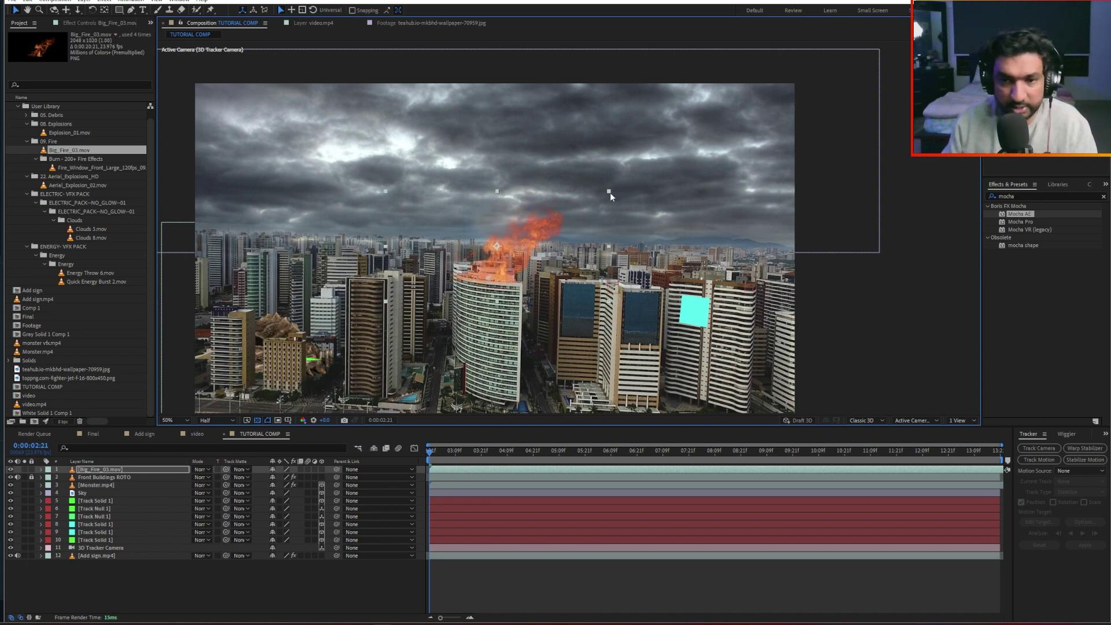
Step: Compare the Add and Lighten blending modes on the Big_Fire_03.mov layer and keep Add
{"action": "left_click", "coordinate": [204, 469]}
{"action": "left_click", "coordinate": [215, 155]}
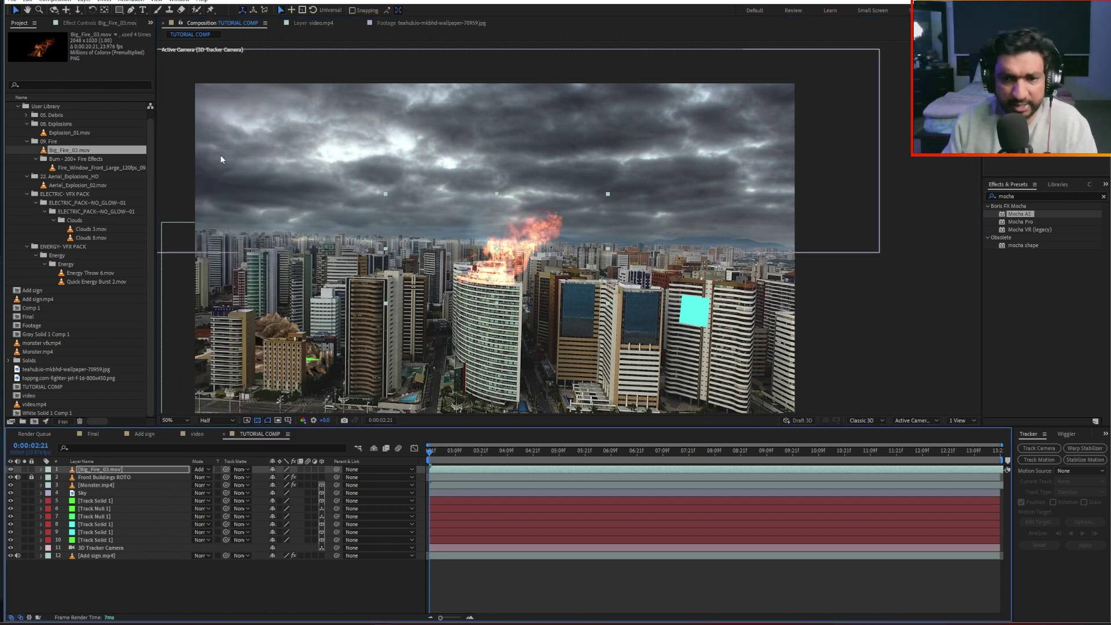
{"action": "left_click", "coordinate": [203, 471]}
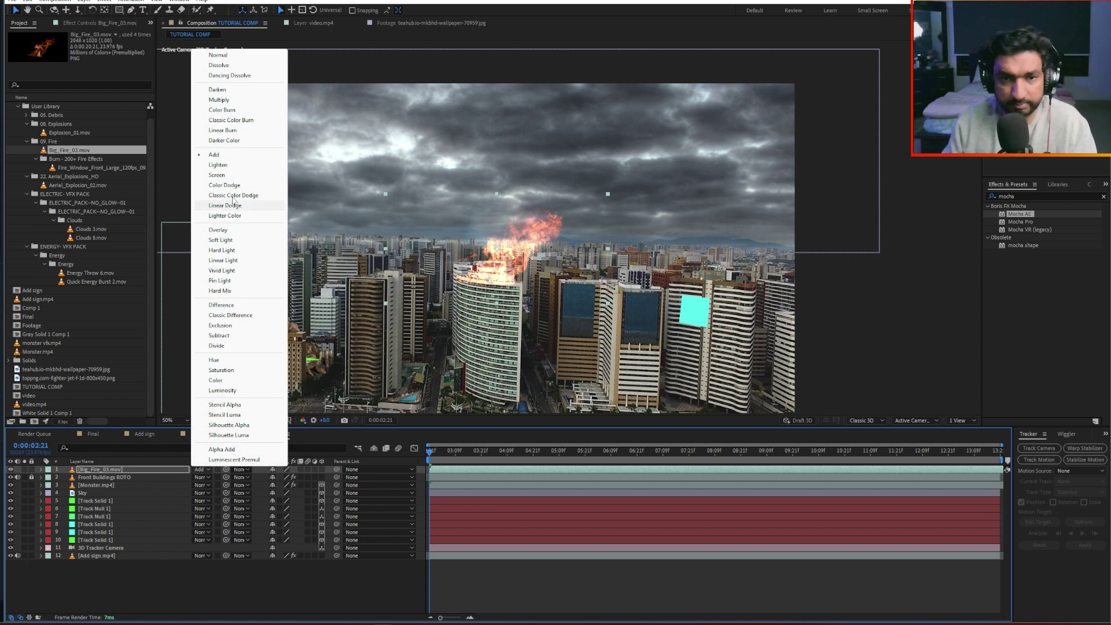
{"action": "left_click", "coordinate": [219, 165]}
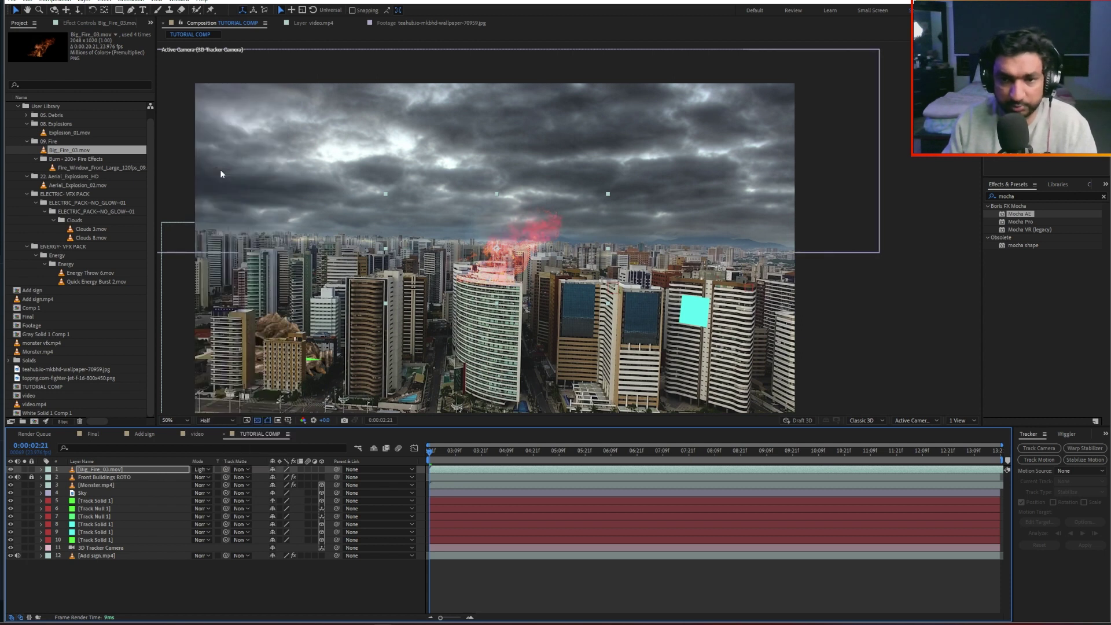
{"action": "left_click", "coordinate": [204, 470]}
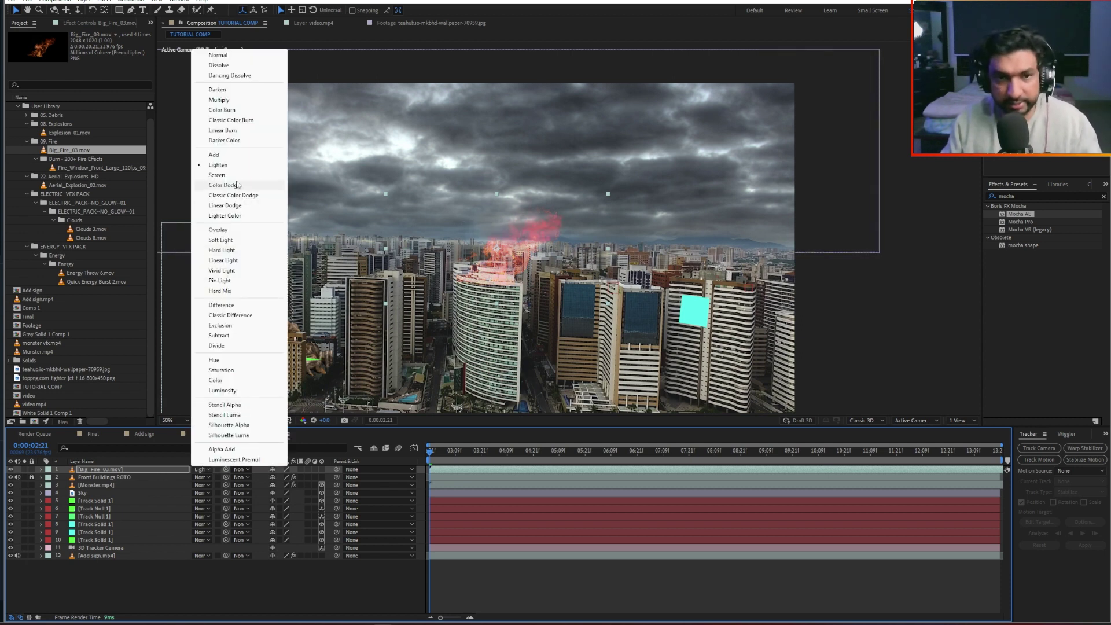
{"action": "left_click", "coordinate": [214, 155]}
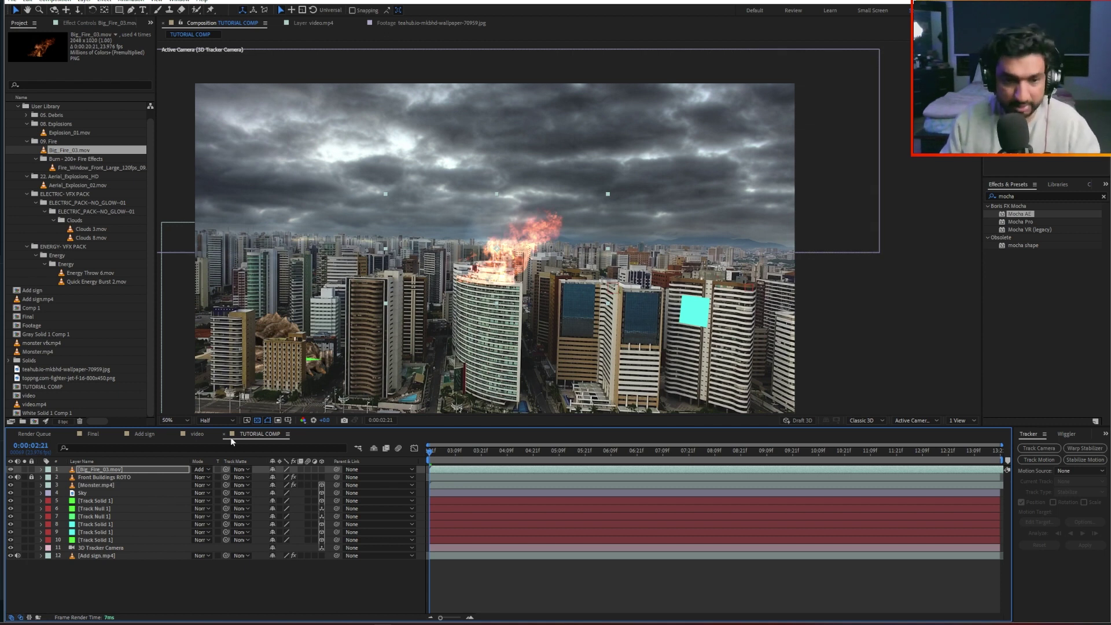
Step: Make the Big_Fire_03.mov layer 3D and rename the curved building's track solid as Building Track
{"action": "left_click", "coordinate": [115, 469]}
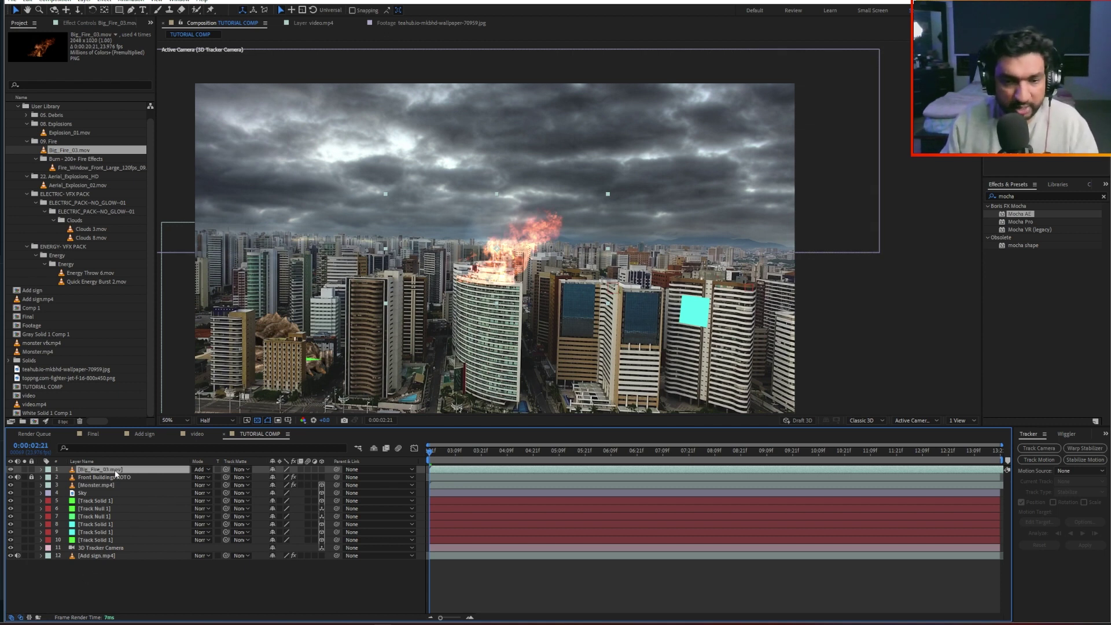
{"action": "left_click", "coordinate": [321, 469]}
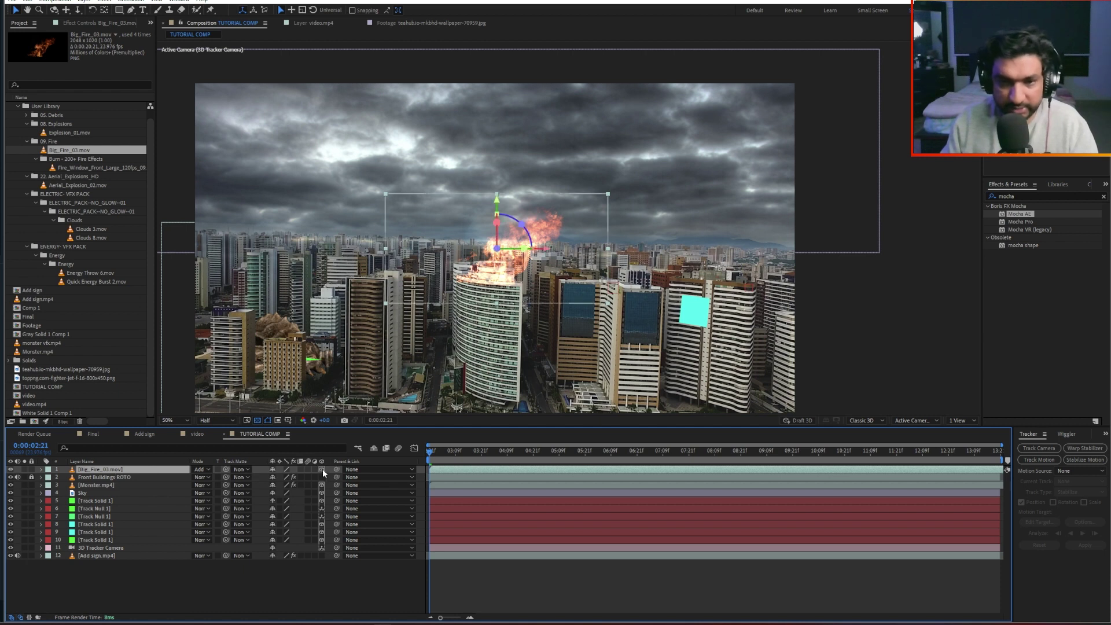
{"action": "right_click", "coordinate": [85, 541]}
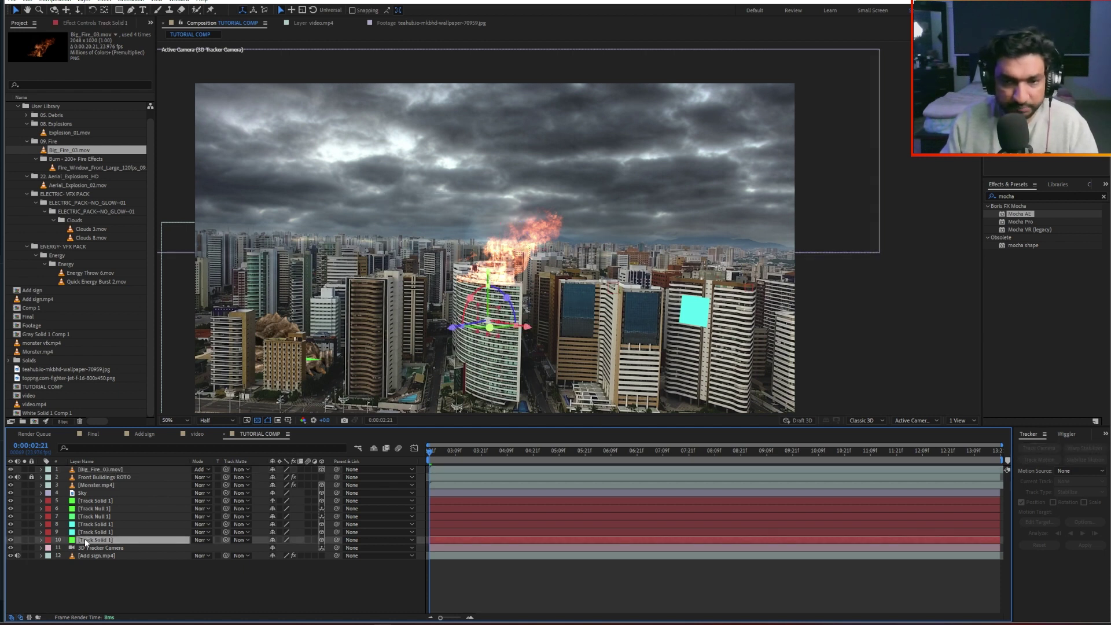
{"action": "left_click", "coordinate": [106, 514]}
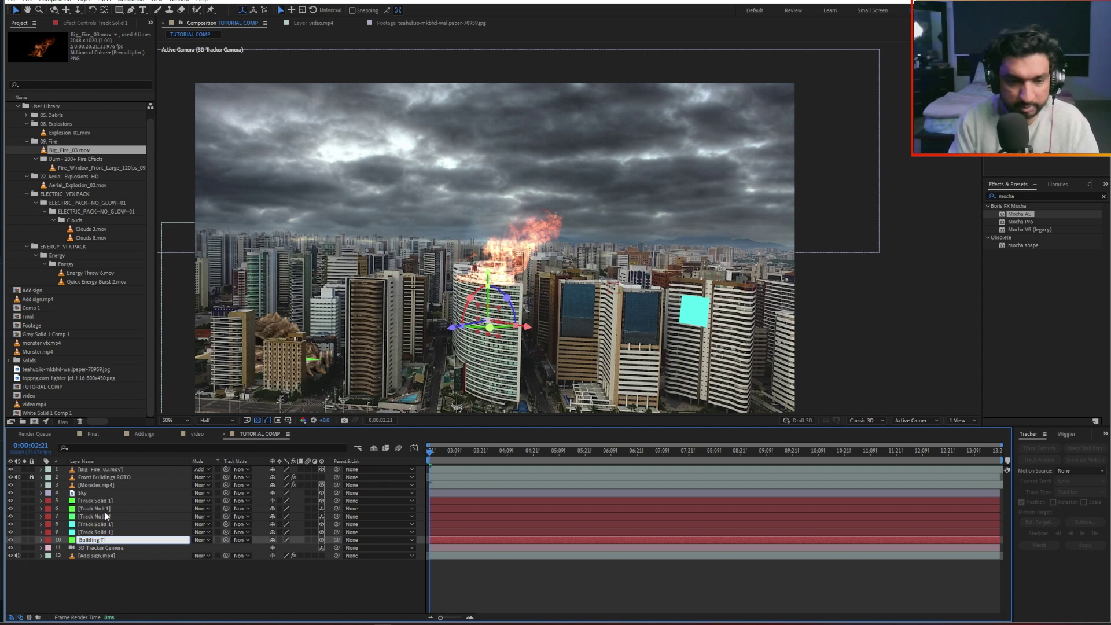
{"action": "type", "text": "Building Track"}
{"action": "key", "text": "Return"}
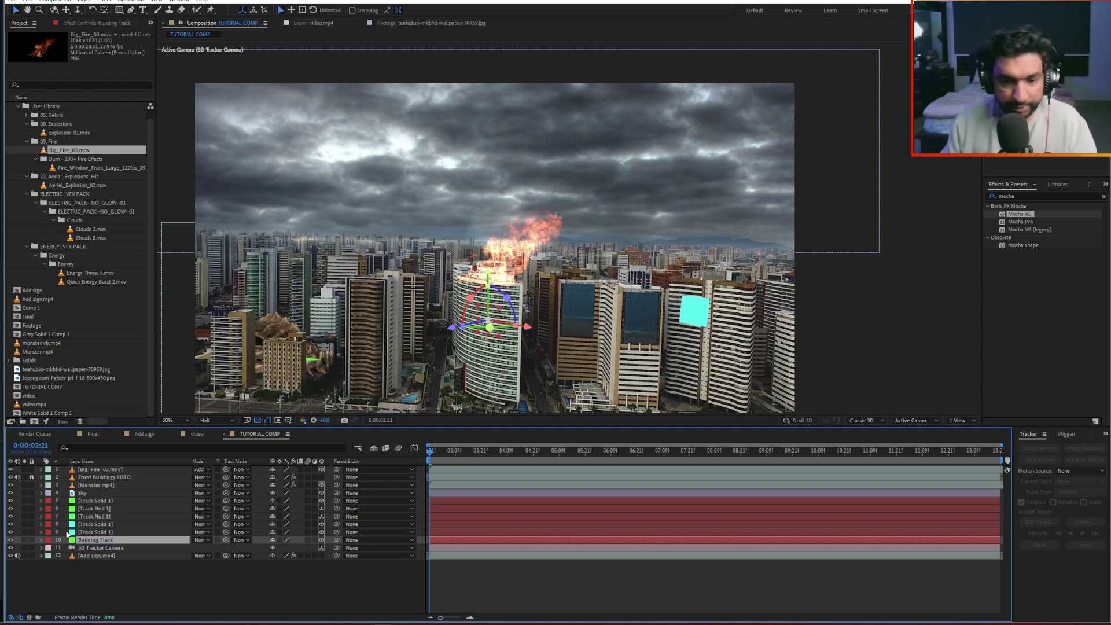
Step: Copy the Position of the Building Track layer onto the Big_Fire_03.mov layer
{"action": "left_click", "coordinate": [99, 550]}
{"action": "left_click", "coordinate": [102, 540]}
{"action": "key", "text": "p"}
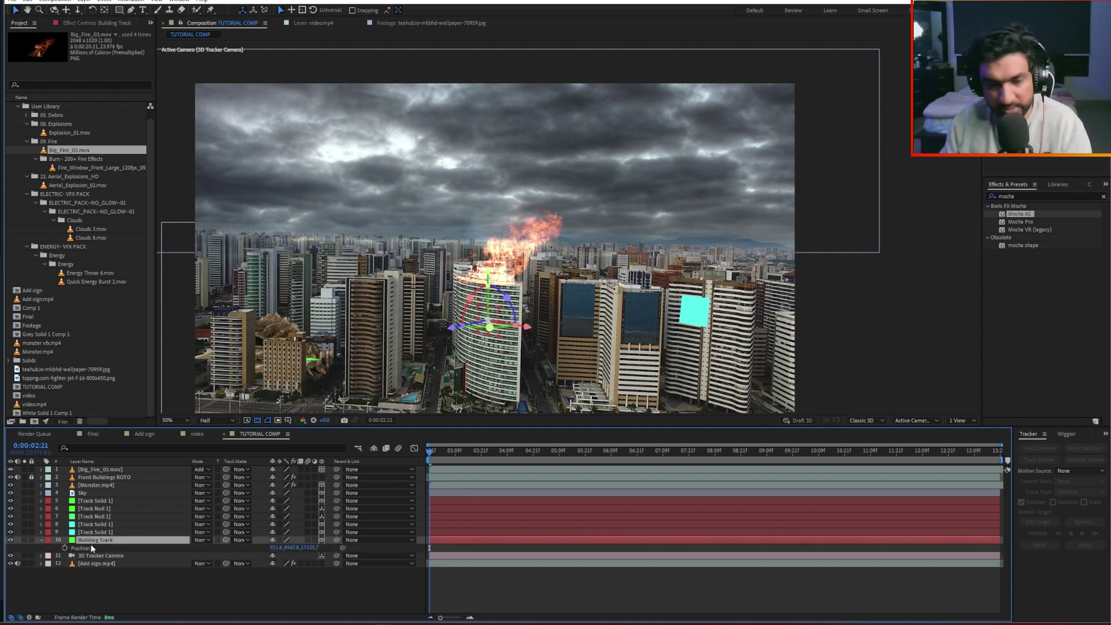
{"action": "left_click", "coordinate": [90, 555]}
{"action": "left_click", "coordinate": [85, 549]}
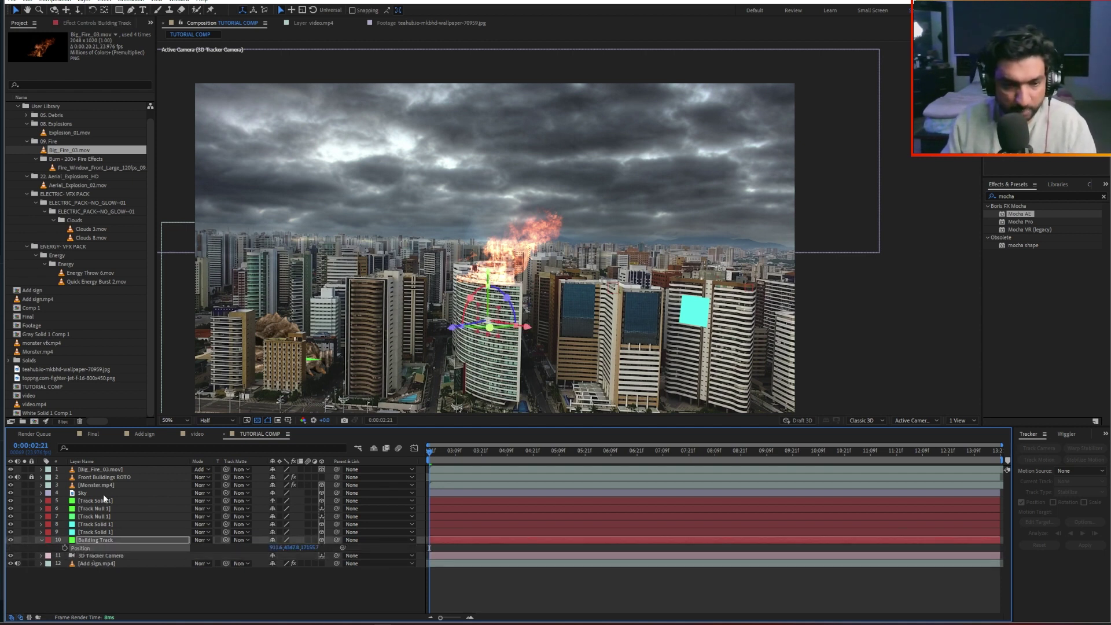
{"action": "left_click", "coordinate": [106, 471]}
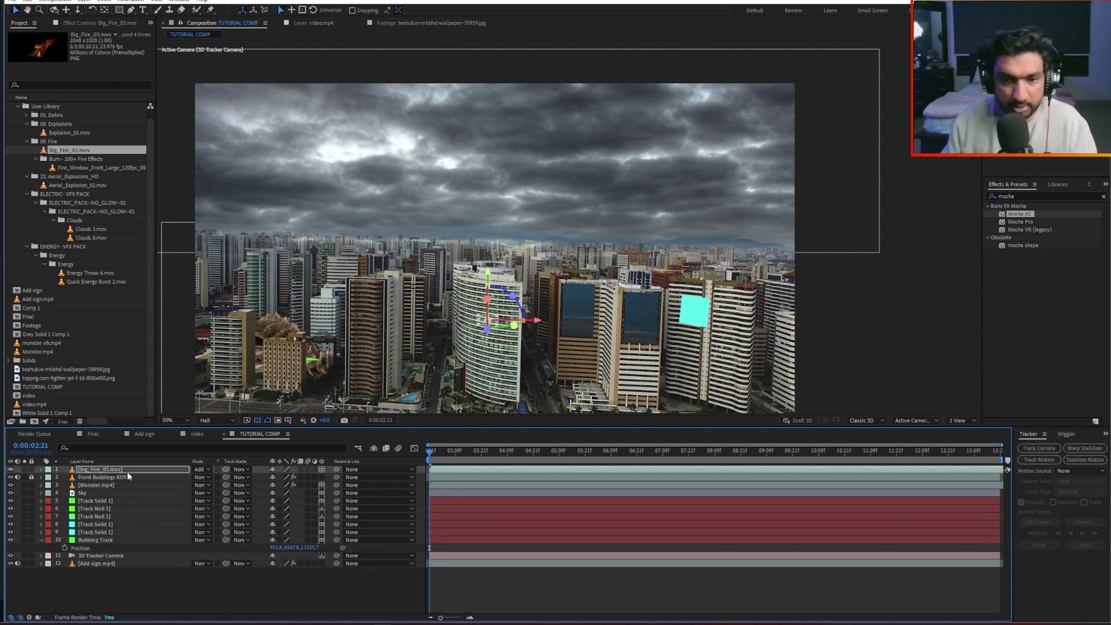
Step: Scale up Big_Fire_03.mov and set its anchor point to about 996, 1220, 0 so the fire sits on the curved building's roof
{"action": "key", "text": "s"}
{"action": "left_click_drag", "start_coordinate": [476, 469], "coordinate": [450, 467]}
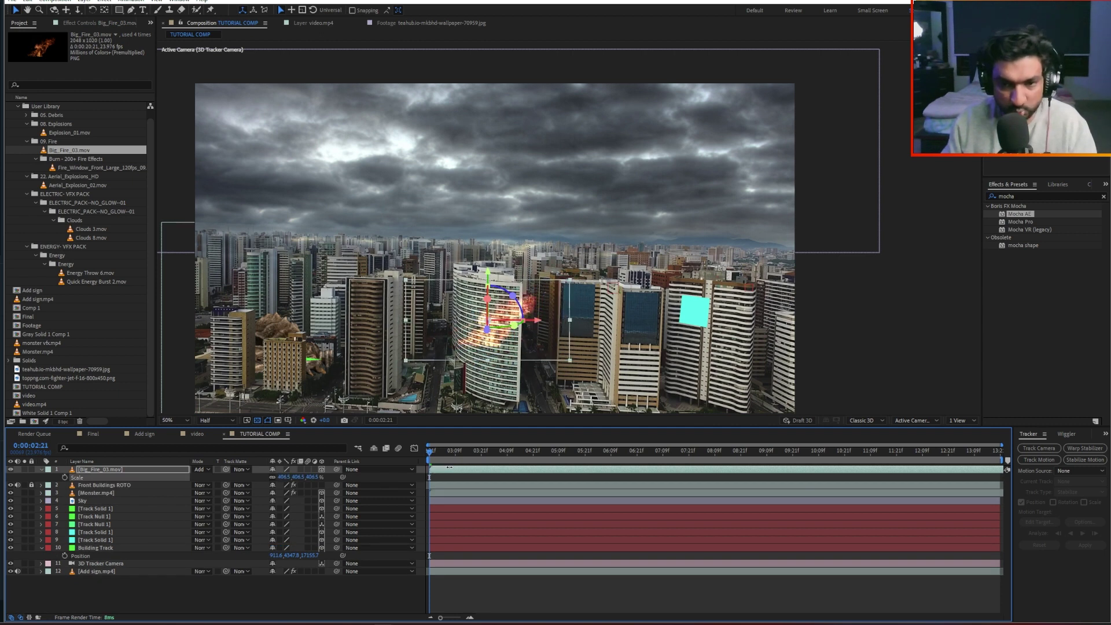
{"action": "key", "text": "a"}
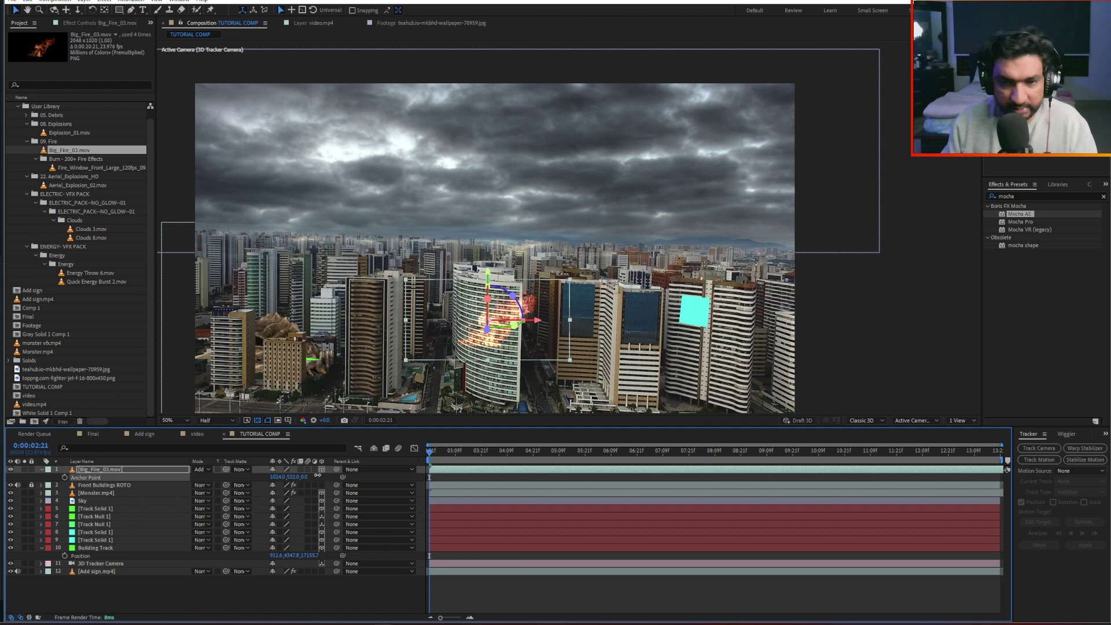
{"action": "left_click_drag", "start_coordinate": [444, 473], "coordinate": [471, 455]}
{"action": "key", "text": "shift+s"}
{"action": "left_click_drag", "start_coordinate": [292, 484], "coordinate": [266, 490]}
{"action": "key", "text": "a"}
{"action": "key", "text": "a"}
Step: Preview the composition to check how the rooftop fire follows the camera move
{"action": "left_click", "coordinate": [290, 576]}
{"action": "key", "text": "space"}
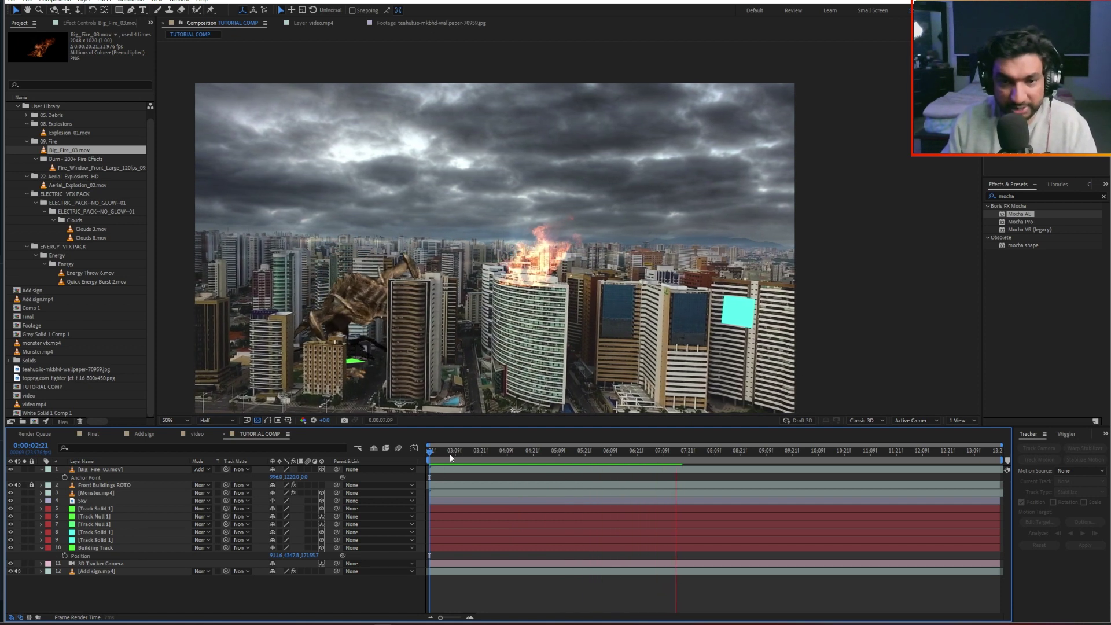
{"action": "key", "text": "space"}
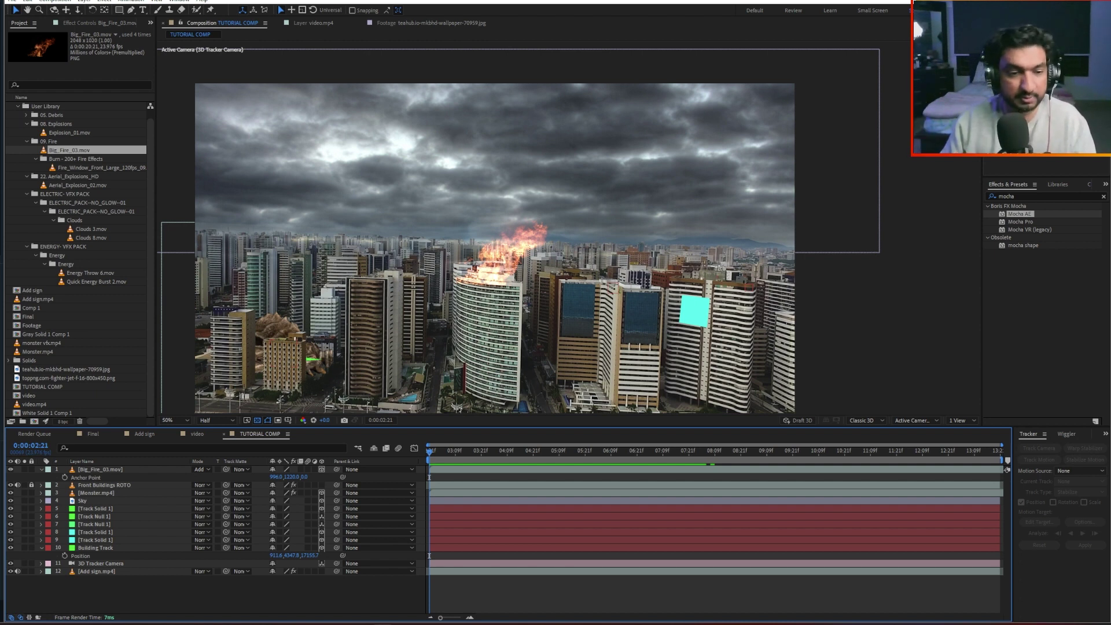
Step: Collapse the Big_Fire_03.mov properties and add the Fire_Window_Front_Large_120fps_09 clip to the composition
{"action": "left_click", "coordinate": [41, 469]}
{"action": "left_click", "coordinate": [100, 470]}
{"action": "left_click_drag", "start_coordinate": [96, 168], "coordinate": [110, 468]}
{"action": "scroll", "coordinate": [640, 288], "scroll_direction": "down", "scroll_amount": 3}
{"action": "left_click_drag", "start_coordinate": [695, 305], "coordinate": [636, 263]}
{"action": "scroll", "coordinate": [636, 263], "scroll_direction": "up", "scroll_amount": 3}
{"action": "left_click", "coordinate": [224, 623]}
{"action": "left_click_drag", "start_coordinate": [850, 358], "coordinate": [790, 324]}
{"action": "mouse_move", "coordinate": [686, 294]}
{"action": "left_mouse_down"}
{"action": "mouse_move", "coordinate": [698, 310]}
{"action": "mouse_move", "coordinate": [704, 299]}
{"action": "left_mouse_up"}
{"action": "left_click_drag", "start_coordinate": [810, 330], "coordinate": [833, 343]}
Step: Reveal the Position of the Track Solid 1 layer directly above Building Track
{"action": "left_click_drag", "start_coordinate": [95, 509], "coordinate": [102, 535]}
{"action": "left_click", "coordinate": [102, 540]}
{"action": "key", "text": "p"}
Step: Move the fire layers below Front Buildings ROTO and adjust the Scale of the Fire_Window_Front_Large clip
{"action": "left_click", "coordinate": [100, 469]}
{"action": "key", "text": "s"}
{"action": "left_click_drag", "start_coordinate": [100, 470], "coordinate": [119, 500]}
{"action": "left_click", "coordinate": [100, 471]}
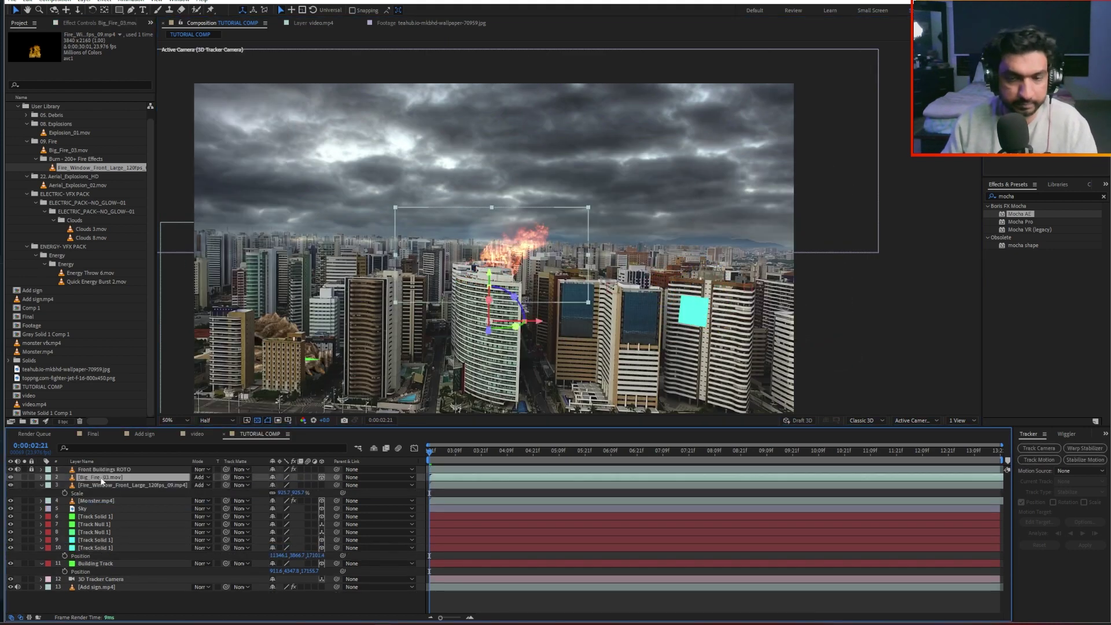
{"action": "left_click", "coordinate": [109, 485]}
{"action": "scroll", "coordinate": [492, 347], "scroll_direction": "down", "scroll_amount": 2}
{"action": "mouse_move", "coordinate": [321, 493]}
{"action": "left_mouse_down"}
{"action": "mouse_move", "coordinate": [353, 493]}
{"action": "mouse_move", "coordinate": [313, 493]}
{"action": "left_mouse_up"}
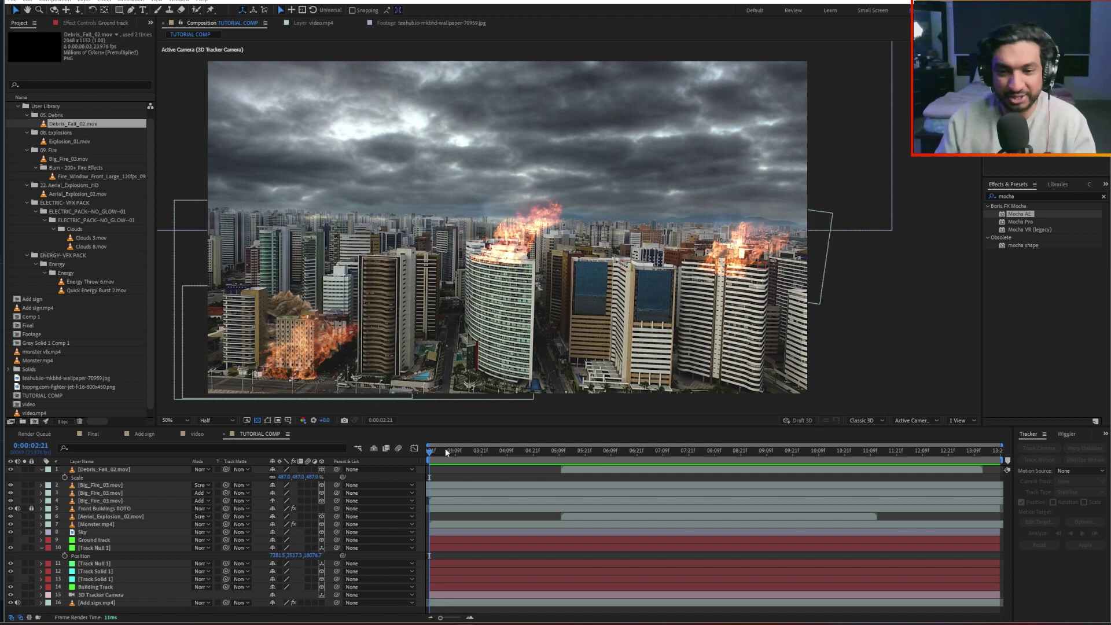
Step: Collapse the Debris_Fall_02.mov properties and scrub to 0:00:05:21 to review the monster and the fires
{"action": "left_click", "coordinate": [41, 469]}
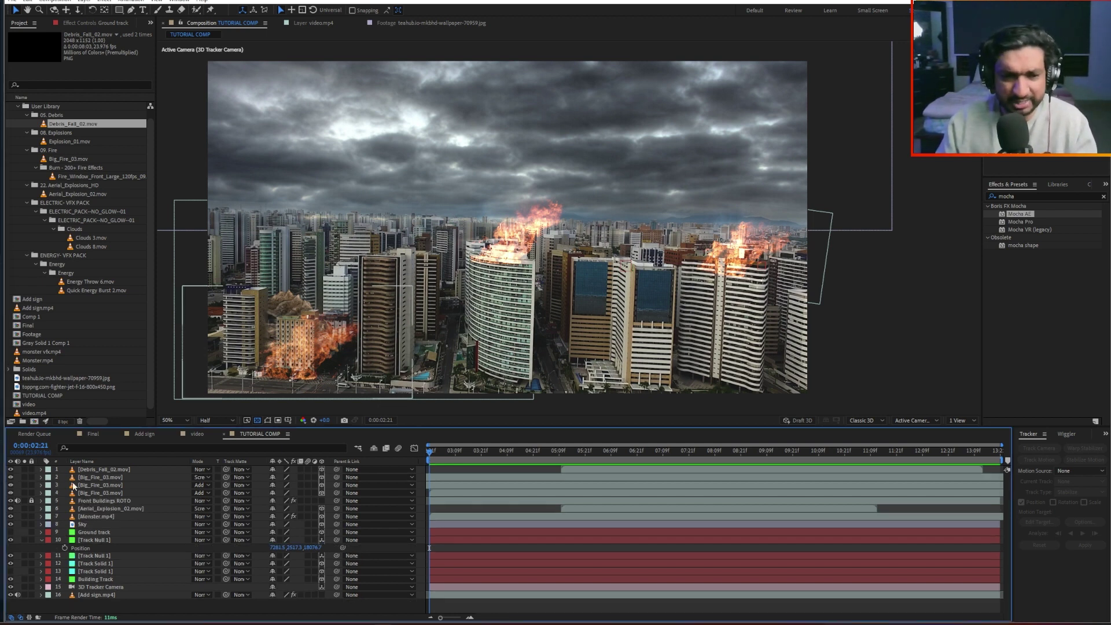
{"action": "left_click", "coordinate": [93, 508]}
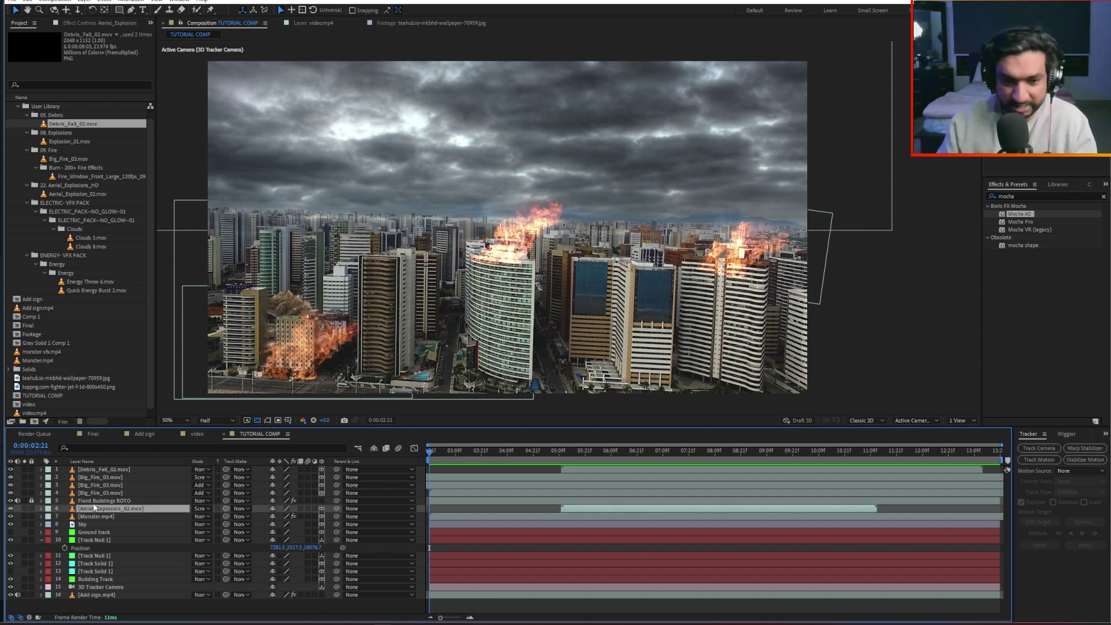
{"action": "left_click", "coordinate": [111, 502]}
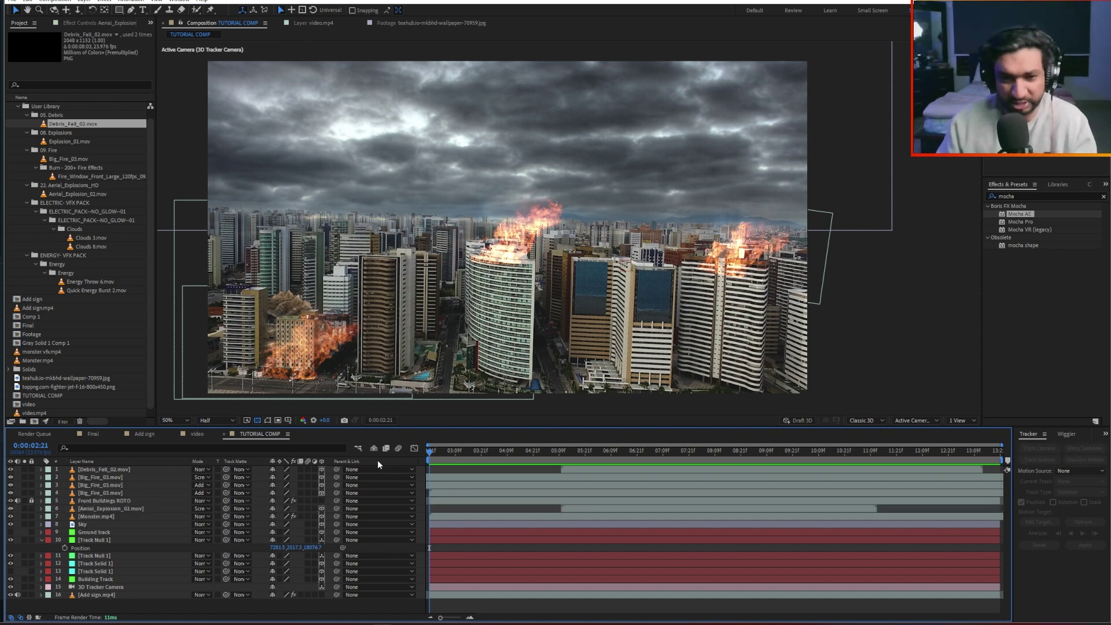
{"action": "left_click_drag", "start_coordinate": [435, 450], "coordinate": [585, 452]}
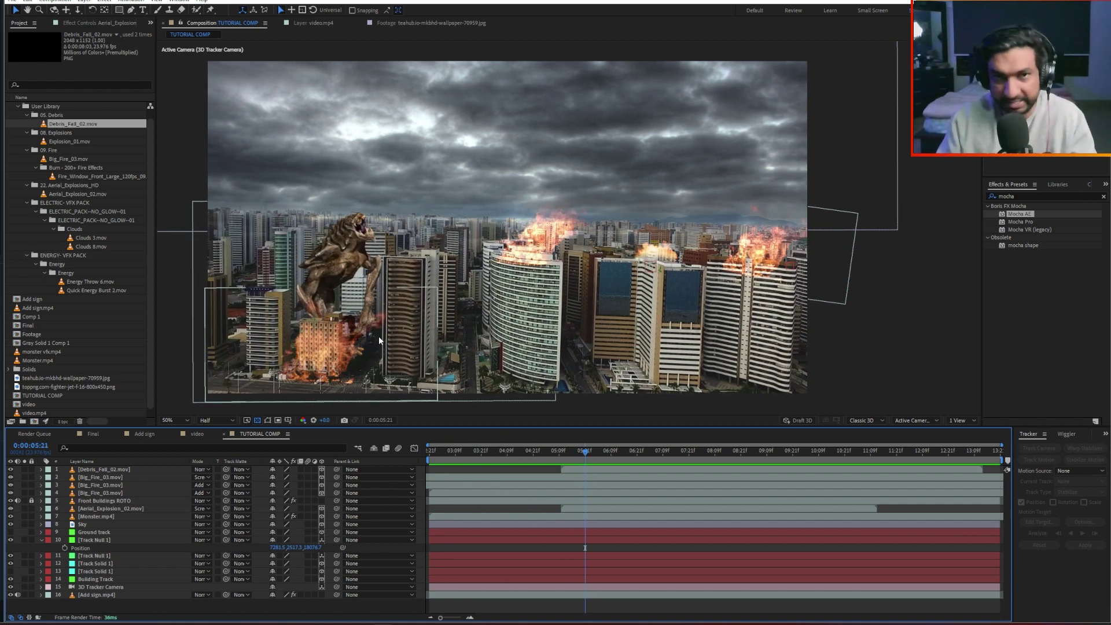
Step: Check which buildings the upper Track Null 1, the Track Solid 1 and the lowest Big_Fire_03.mov layer are attached to
{"action": "left_click", "coordinate": [88, 540]}
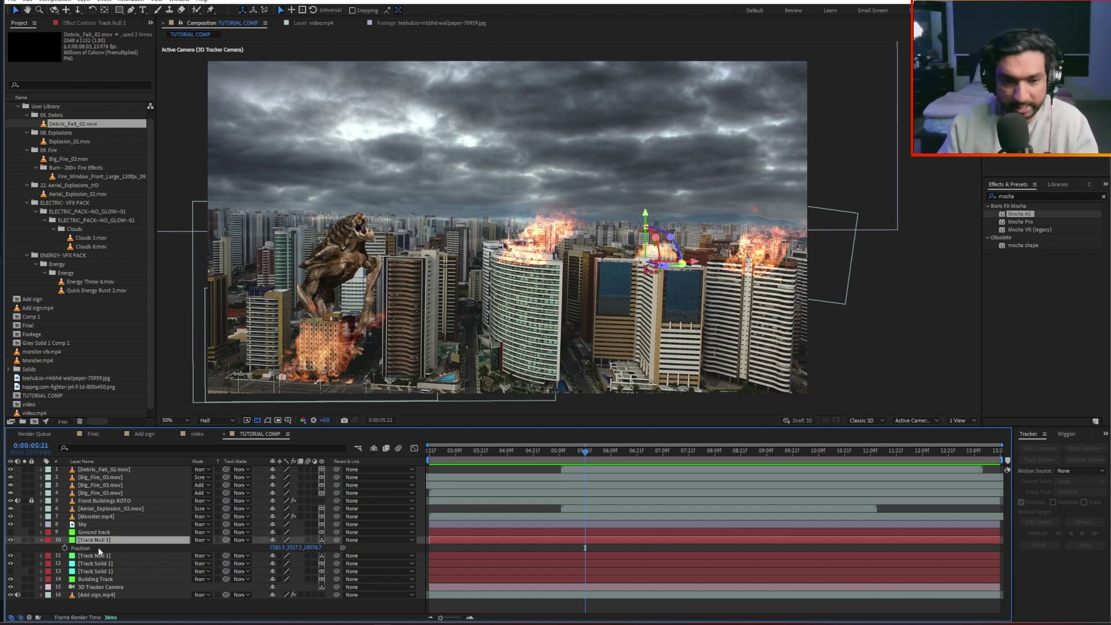
{"action": "left_click", "coordinate": [88, 565]}
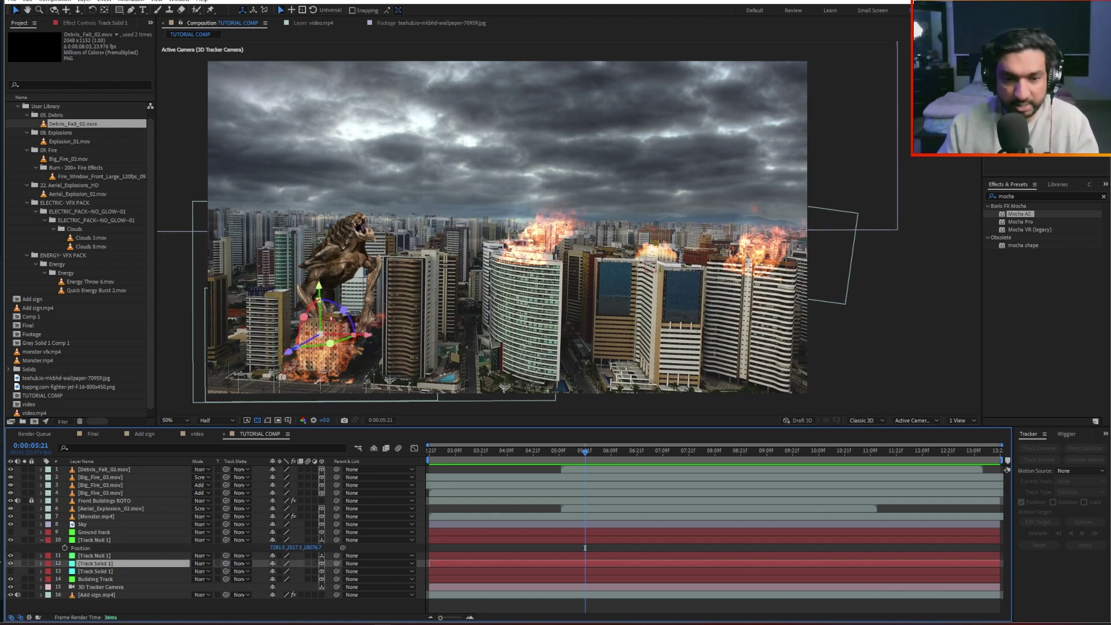
{"action": "left_click", "coordinate": [24, 564]}
{"action": "left_click", "coordinate": [23, 564]}
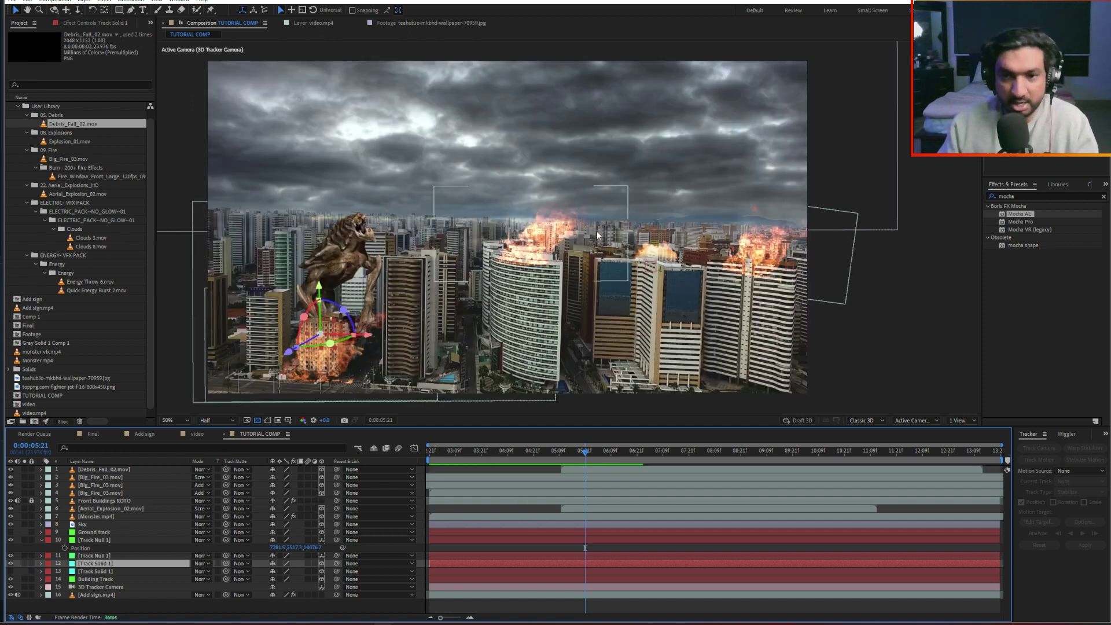
{"action": "left_click", "coordinate": [543, 224]}
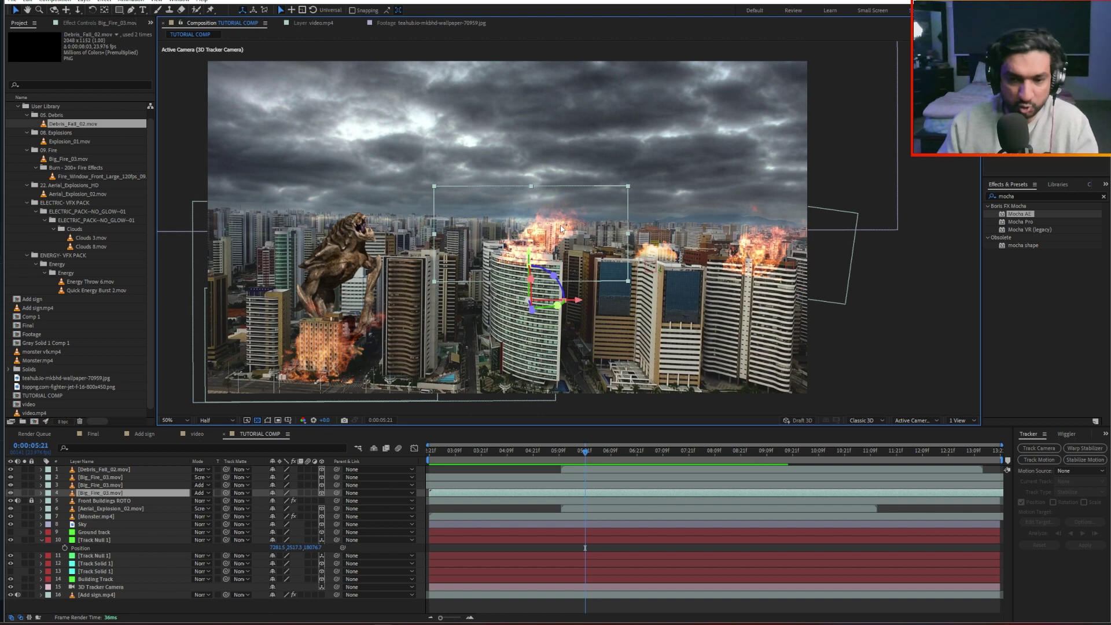
{"action": "left_click", "coordinate": [98, 491]}
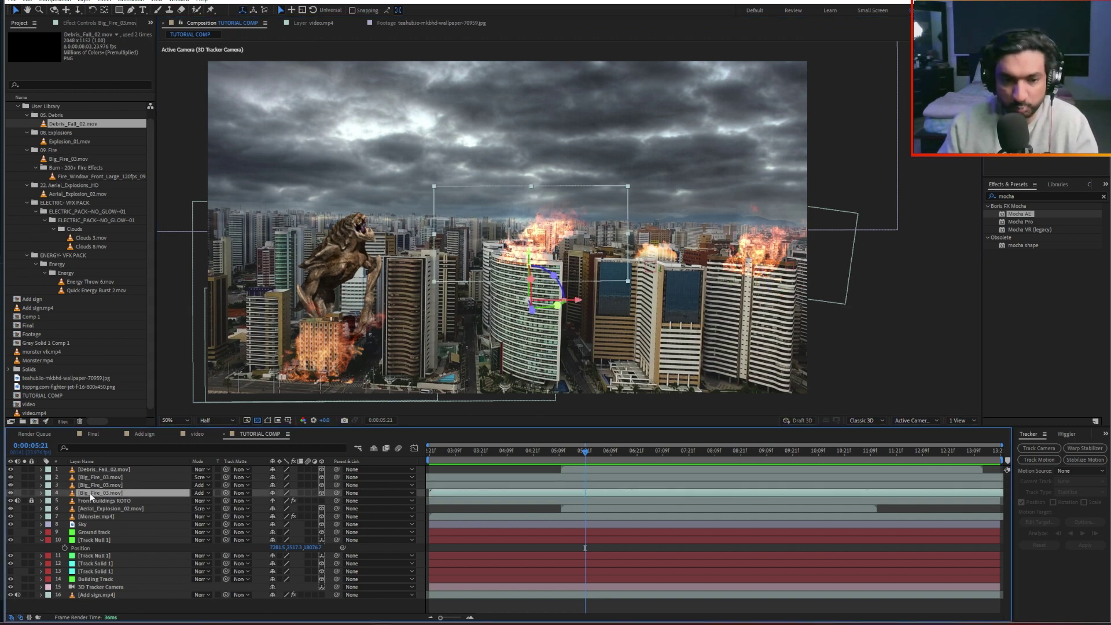
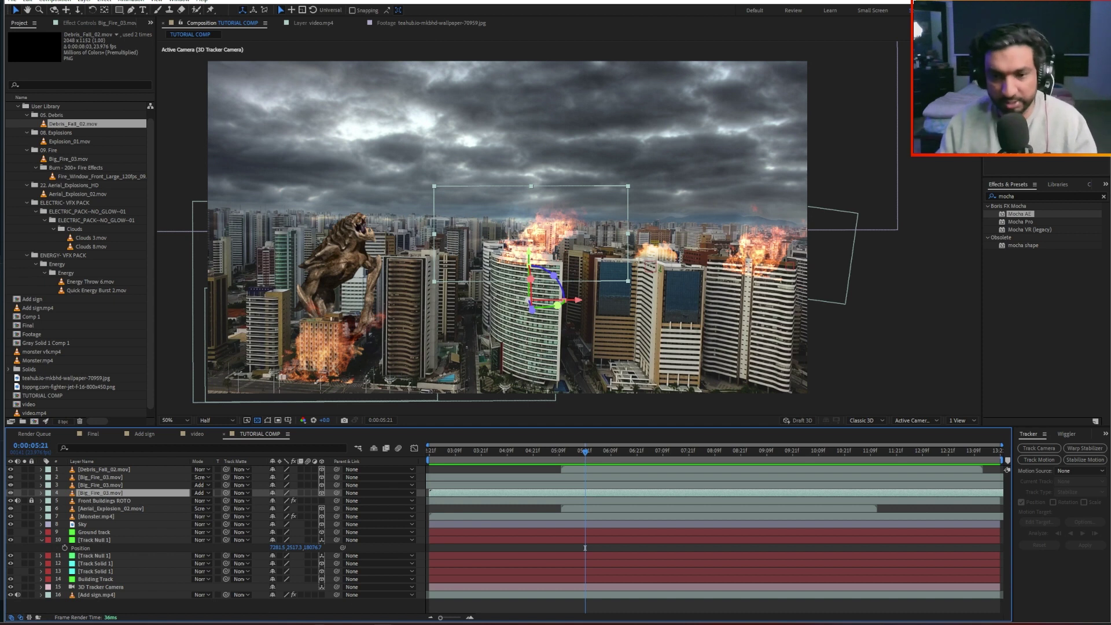
Step: Check the Track Solid 1 layers and examine the curved building's fire up close at 0:00:07:11
{"action": "left_click_drag", "start_coordinate": [483, 456], "coordinate": [642, 450]}
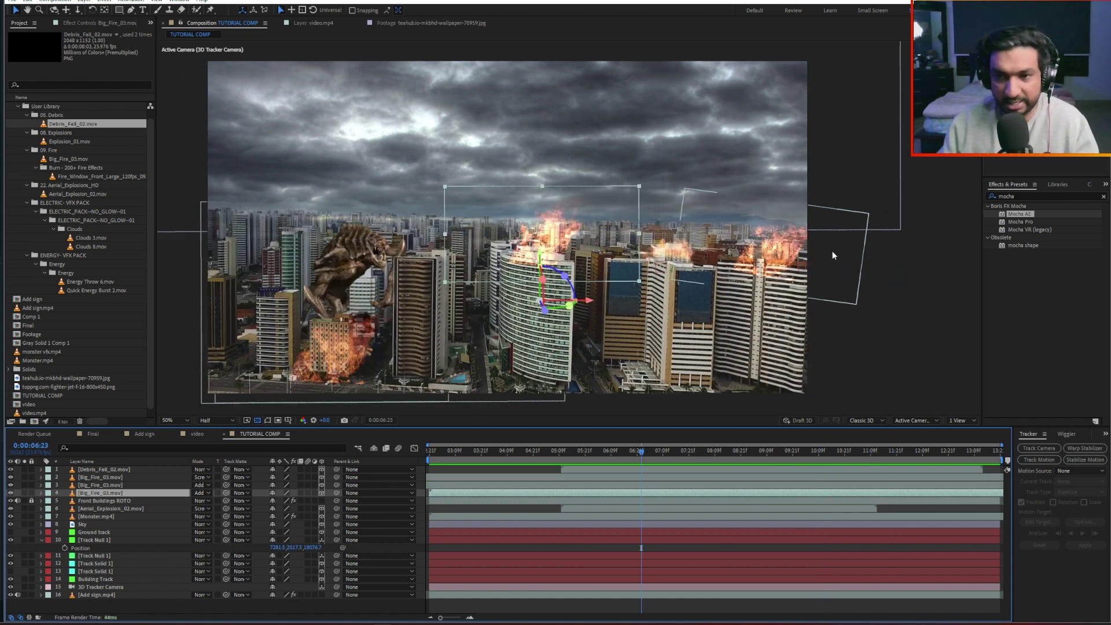
{"action": "left_click", "coordinate": [103, 562]}
{"action": "left_click", "coordinate": [102, 570]}
{"action": "left_click", "coordinate": [102, 563]}
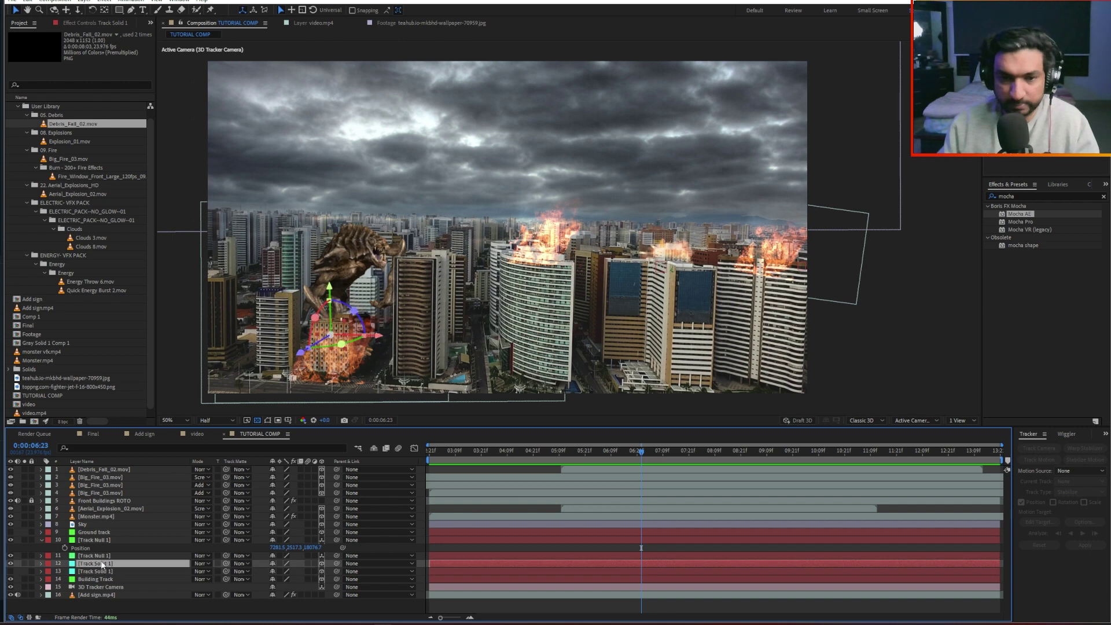
{"action": "left_click_drag", "start_coordinate": [566, 452], "coordinate": [667, 464]}
{"action": "scroll", "coordinate": [660, 260], "scroll_direction": "up", "scroll_amount": 2}
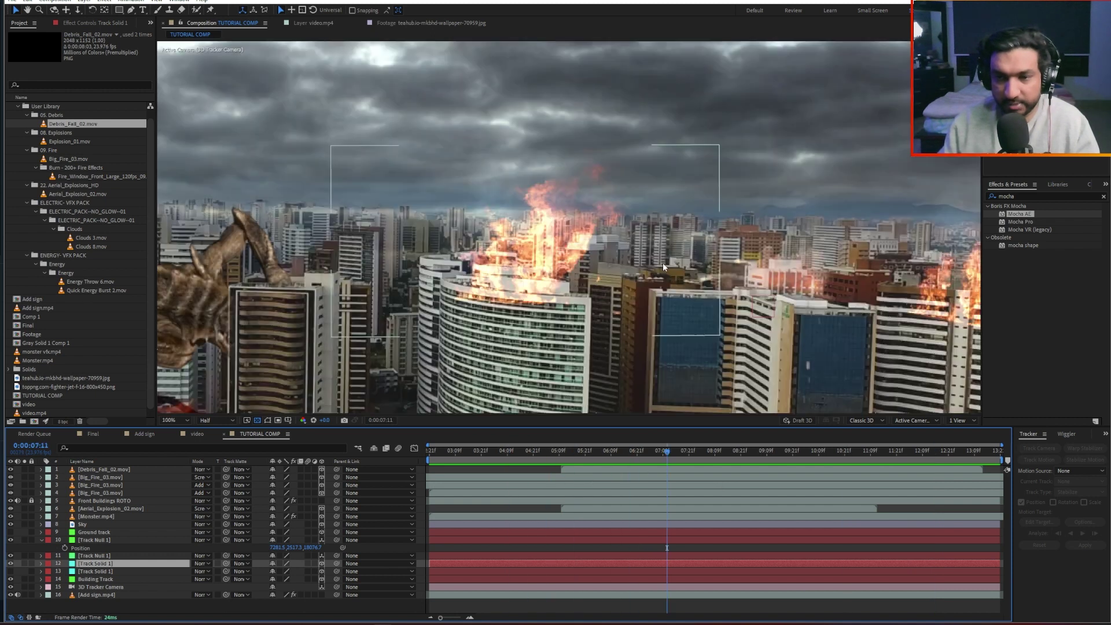
{"action": "scroll", "coordinate": [662, 274], "scroll_direction": "down", "scroll_amount": 2}
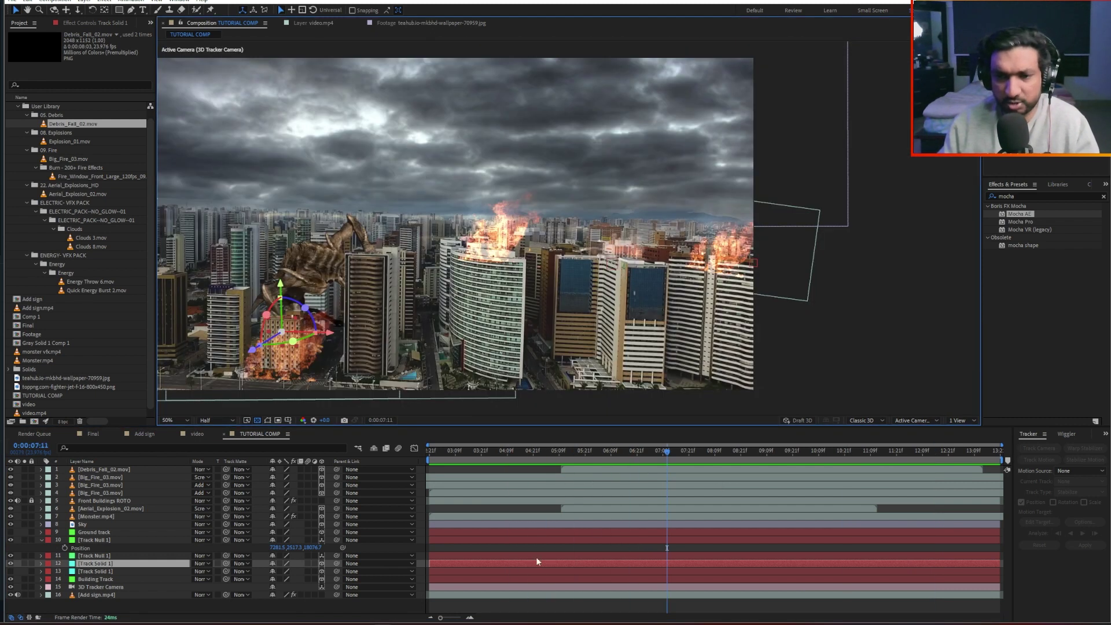
Step: Scrub through and play the composition to review how the fires and monster hold up across the shot
{"action": "left_click_drag", "start_coordinate": [564, 455], "coordinate": [520, 455]}
{"action": "left_click_drag", "start_coordinate": [733, 451], "coordinate": [856, 412]}
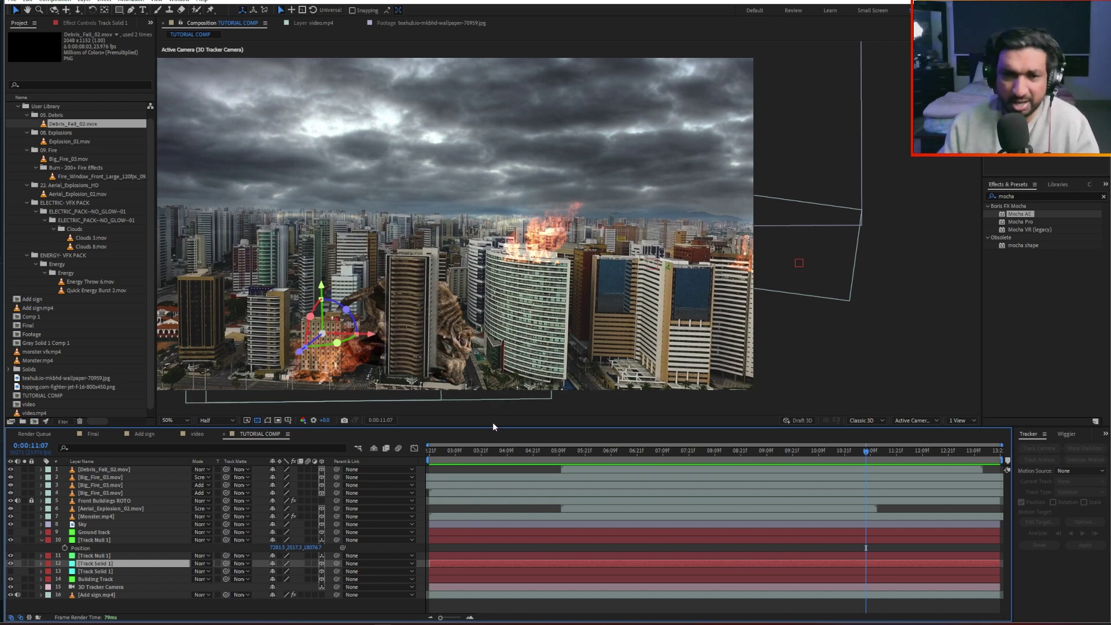
{"action": "mouse_move", "coordinate": [508, 457]}
{"action": "left_mouse_down"}
{"action": "mouse_move", "coordinate": [487, 463]}
{"action": "mouse_move", "coordinate": [511, 461]}
{"action": "left_mouse_up"}
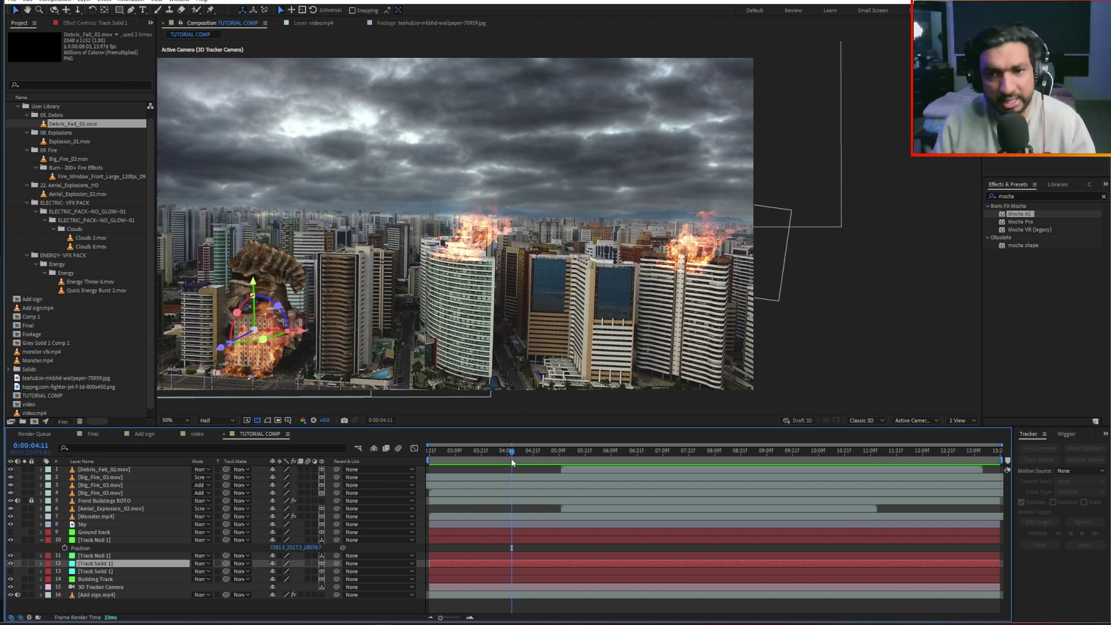
{"action": "left_click_drag", "start_coordinate": [511, 457], "coordinate": [705, 456]}
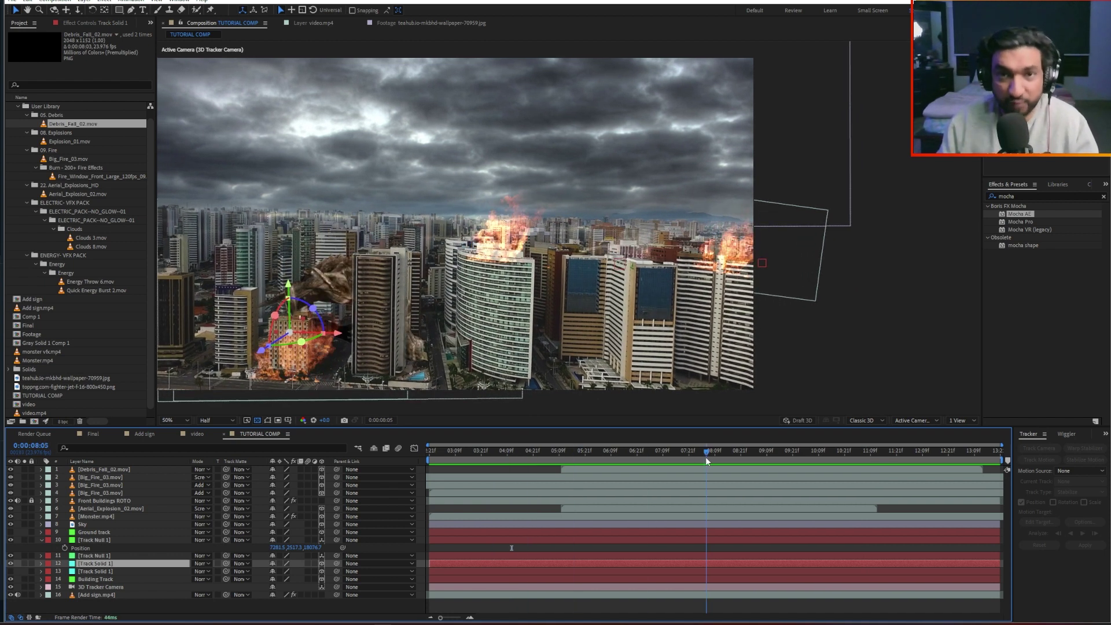
{"action": "key", "text": "space"}
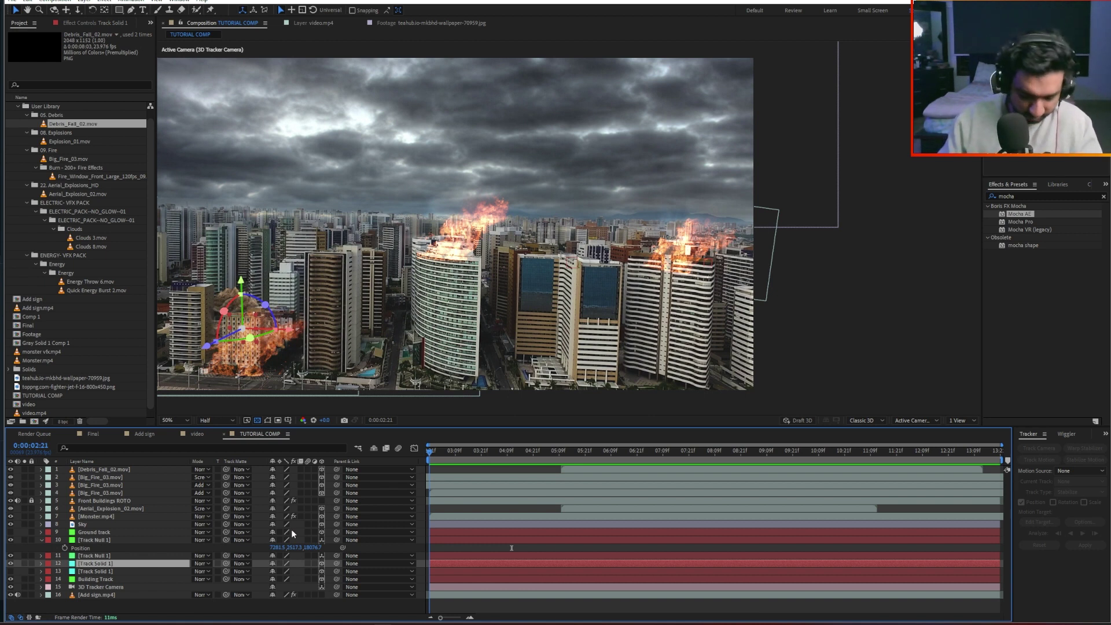
Step: Move to 0:00:05:07 and collapse the Position property of the upper Track Null 1 layer
{"action": "left_click_drag", "start_coordinate": [430, 513], "coordinate": [554, 505]}
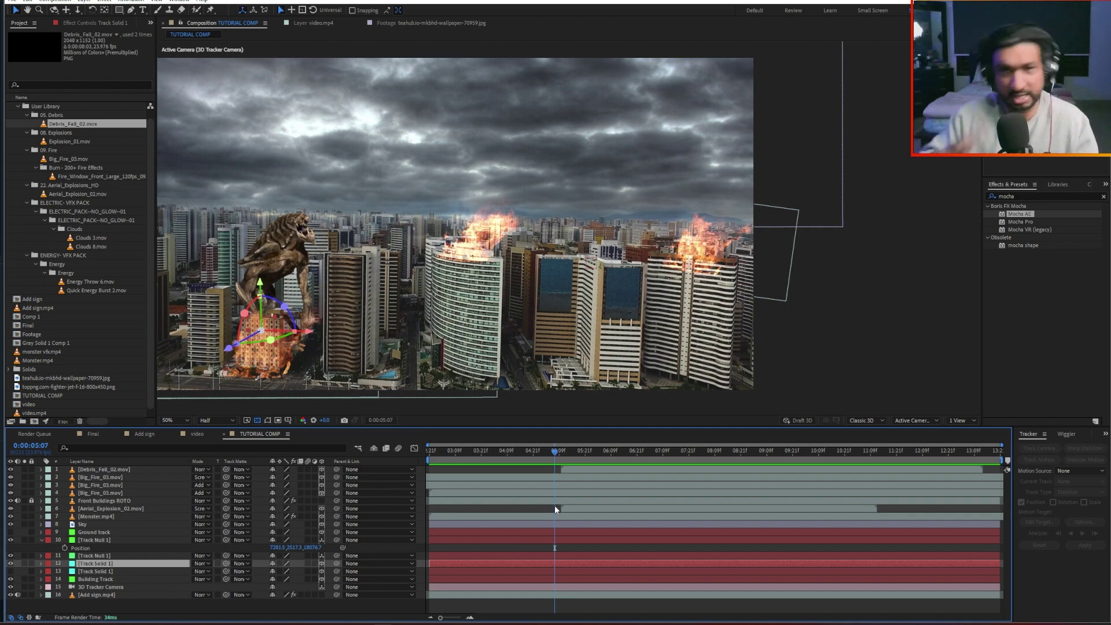
{"action": "left_click_drag", "start_coordinate": [374, 322], "coordinate": [414, 334]}
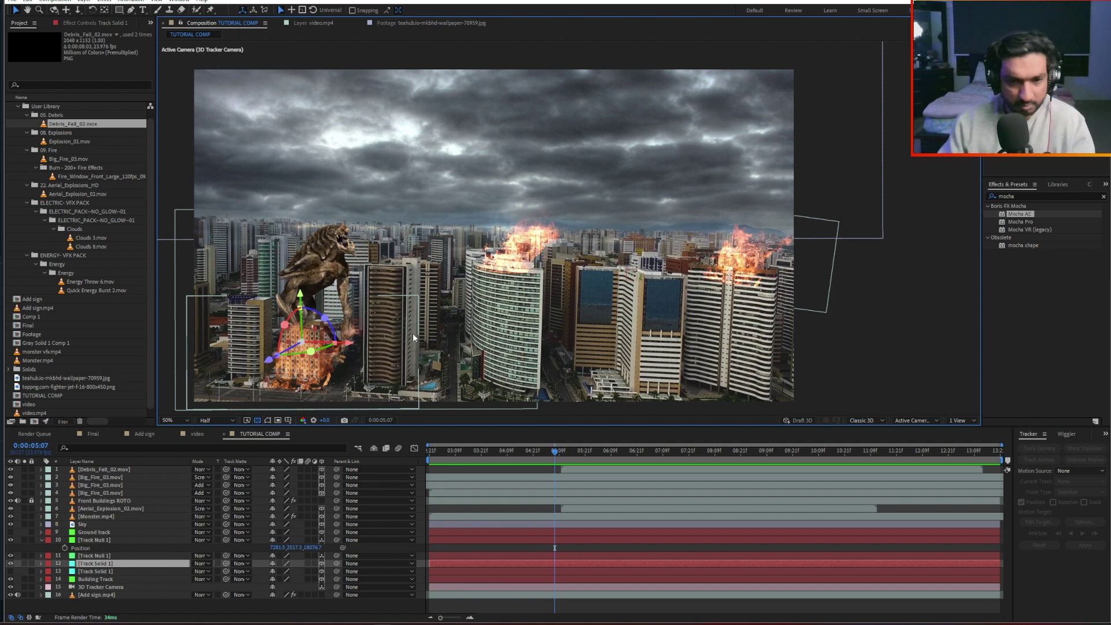
{"action": "left_click", "coordinate": [41, 540]}
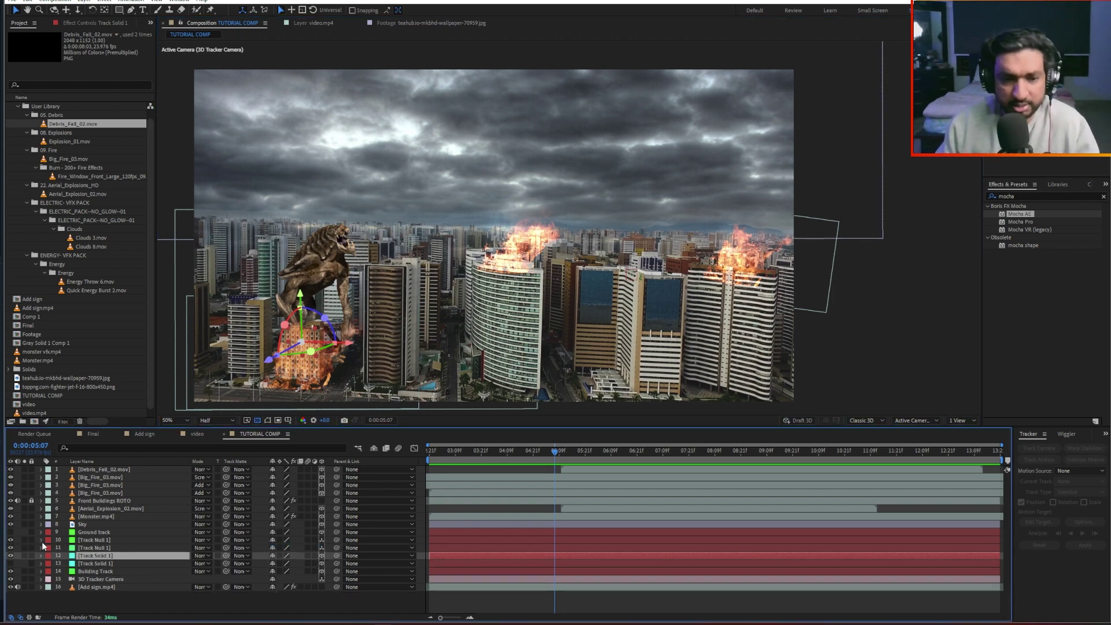
Step: Unlock the Front Buildings ROTO layer and select it
{"action": "left_click", "coordinate": [92, 600]}
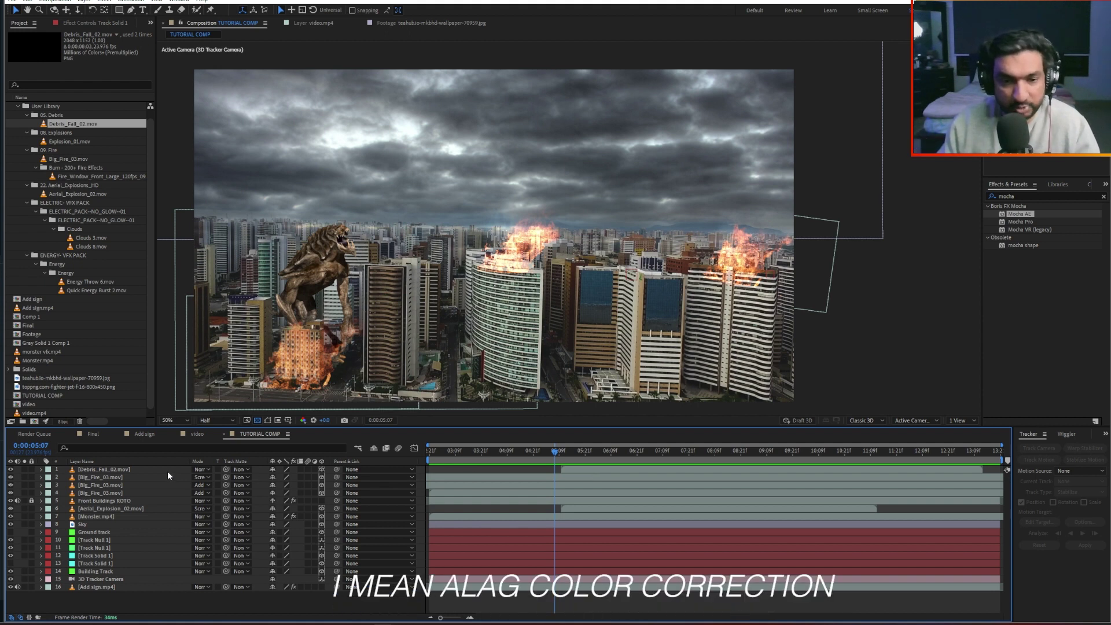
{"action": "left_click", "coordinate": [91, 495]}
{"action": "left_click", "coordinate": [92, 499]}
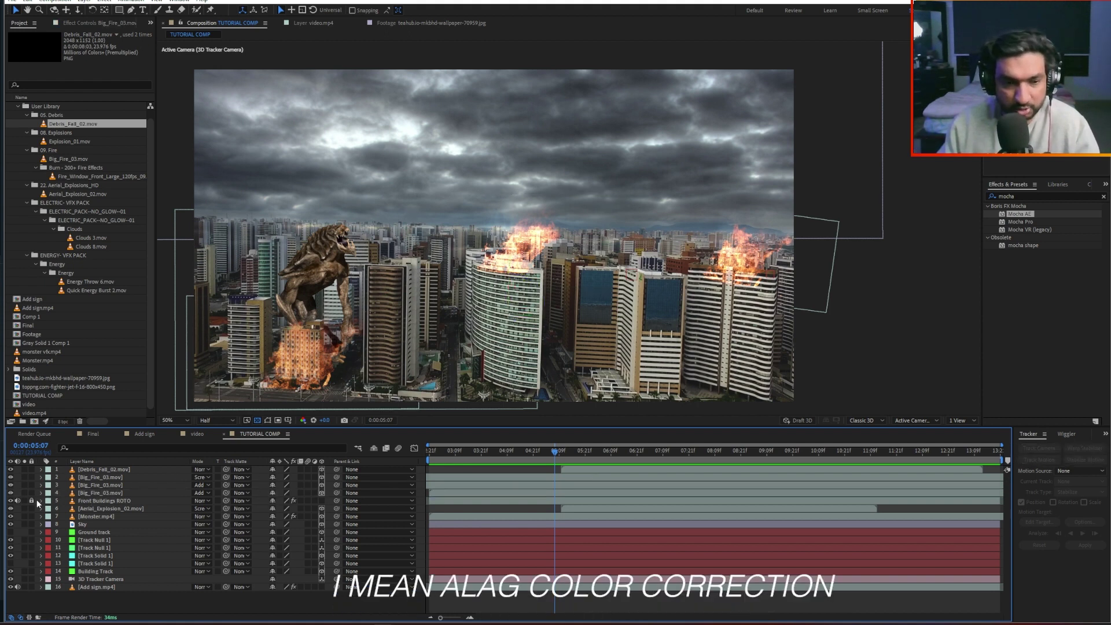
{"action": "left_click", "coordinate": [31, 501]}
{"action": "left_click", "coordinate": [88, 500]}
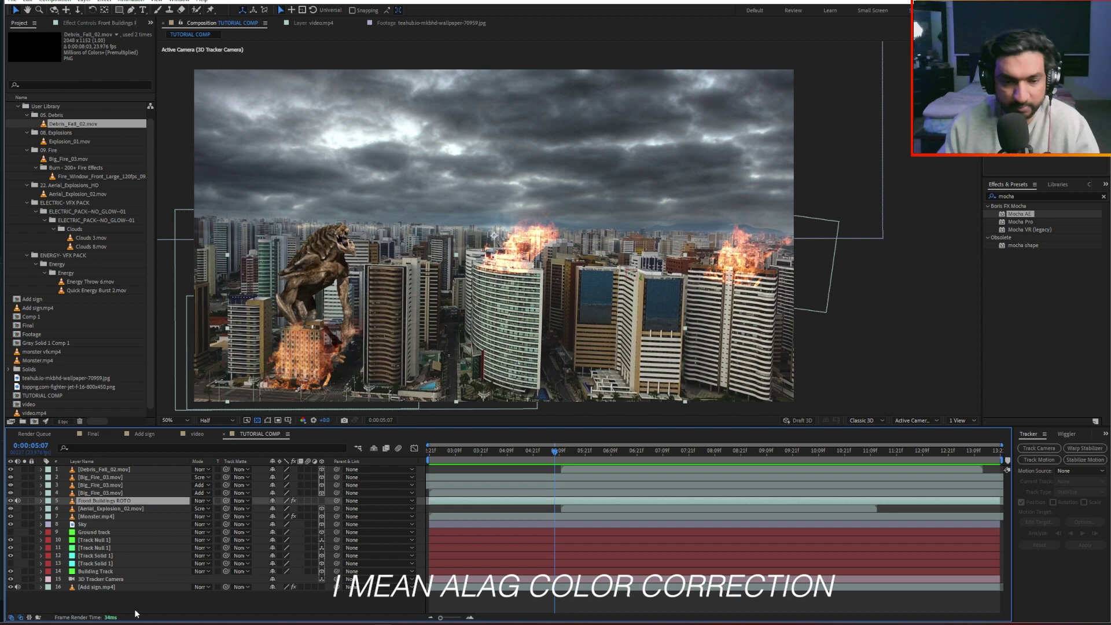
Step: Show the effect controls of the Add sign.mp4 layer and collapse its 3D Camera Tracker settings
{"action": "left_click", "coordinate": [101, 587]}
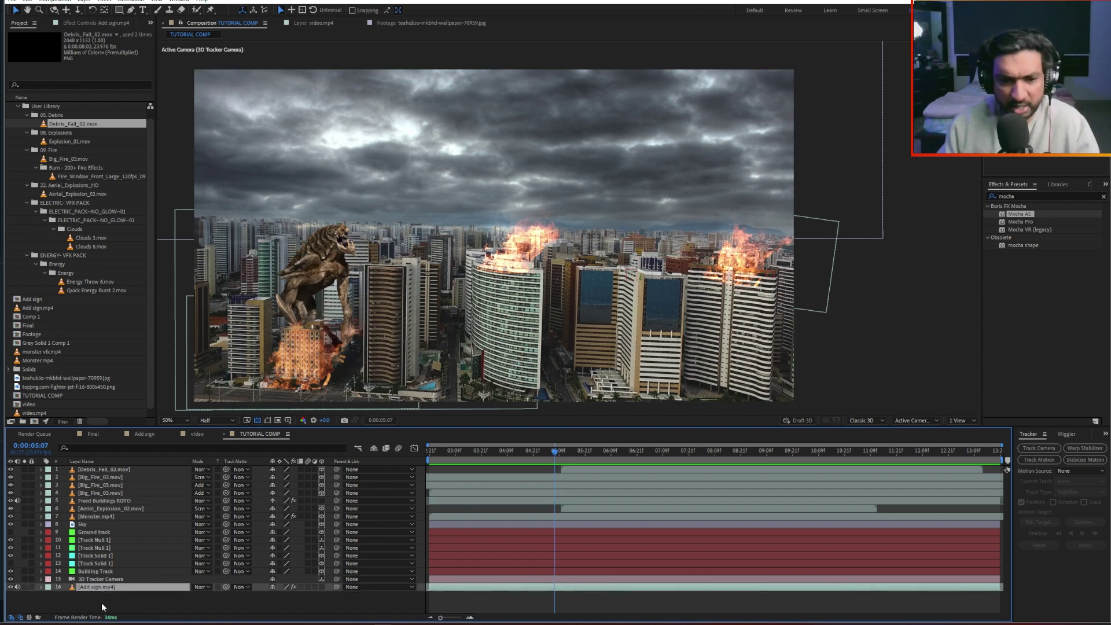
{"action": "left_click", "coordinate": [102, 602]}
{"action": "left_click", "coordinate": [102, 587]}
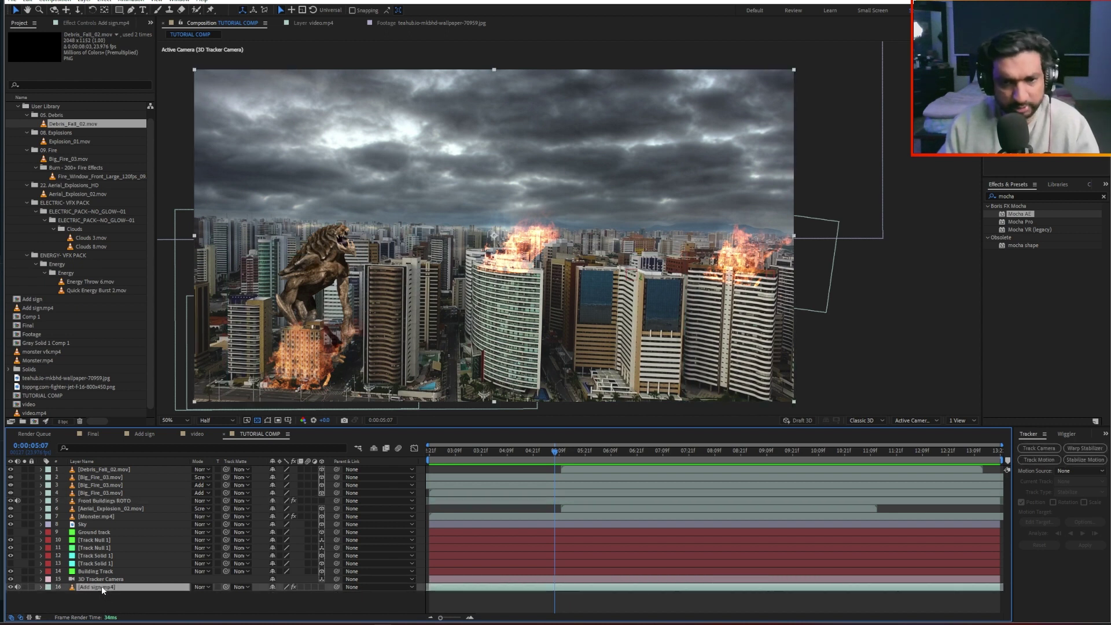
{"action": "left_click", "coordinate": [93, 24]}
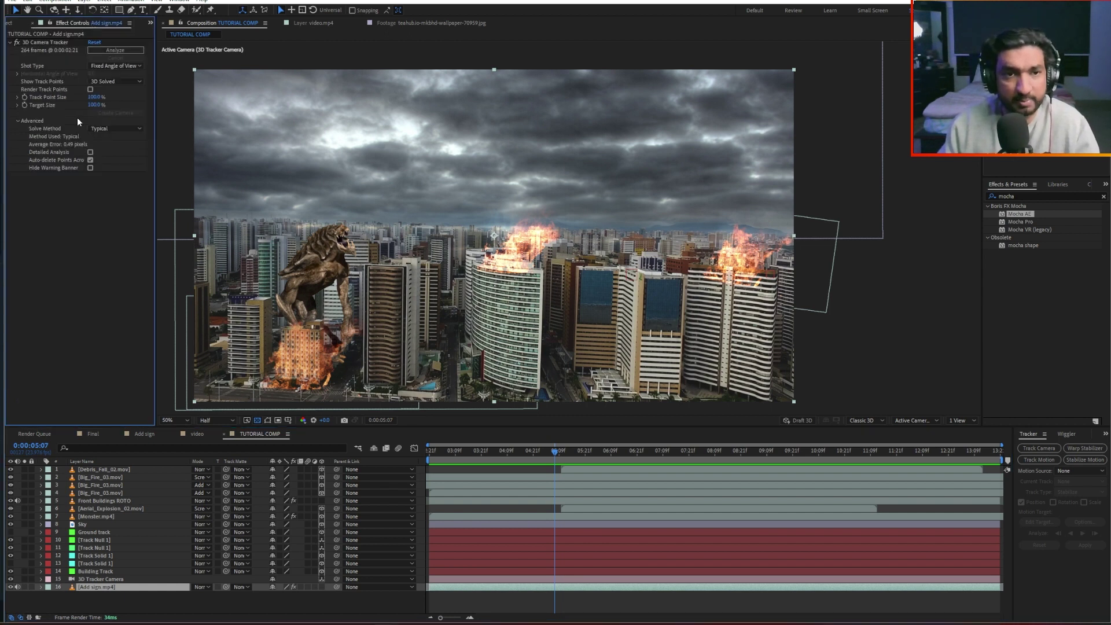
{"action": "left_click", "coordinate": [8, 43]}
{"action": "left_click", "coordinate": [40, 41]}
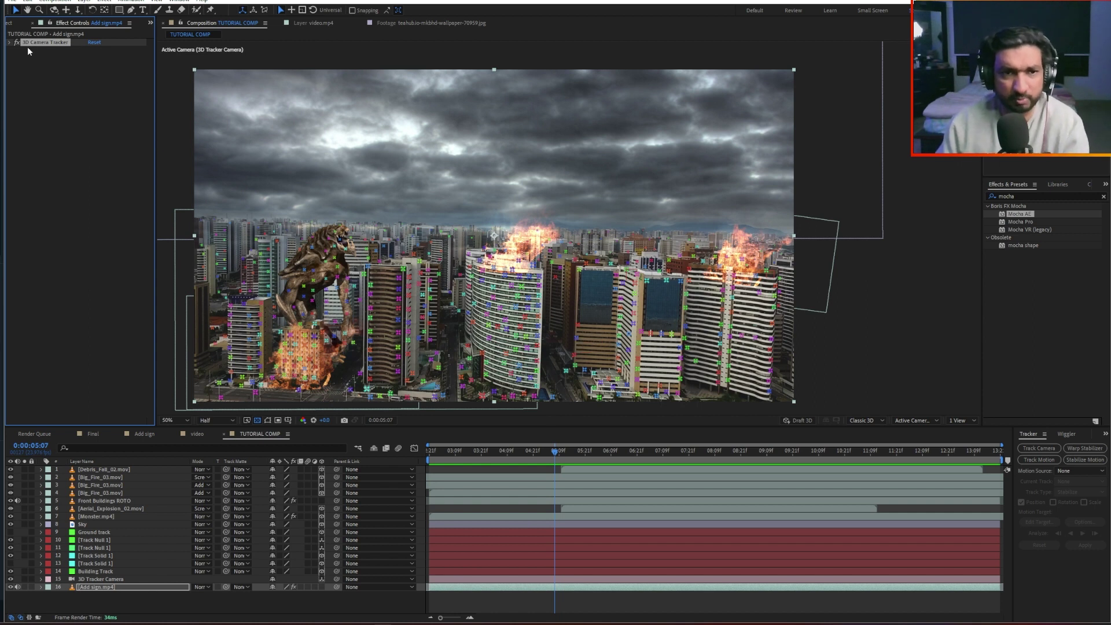
{"action": "left_click", "coordinate": [35, 76]}
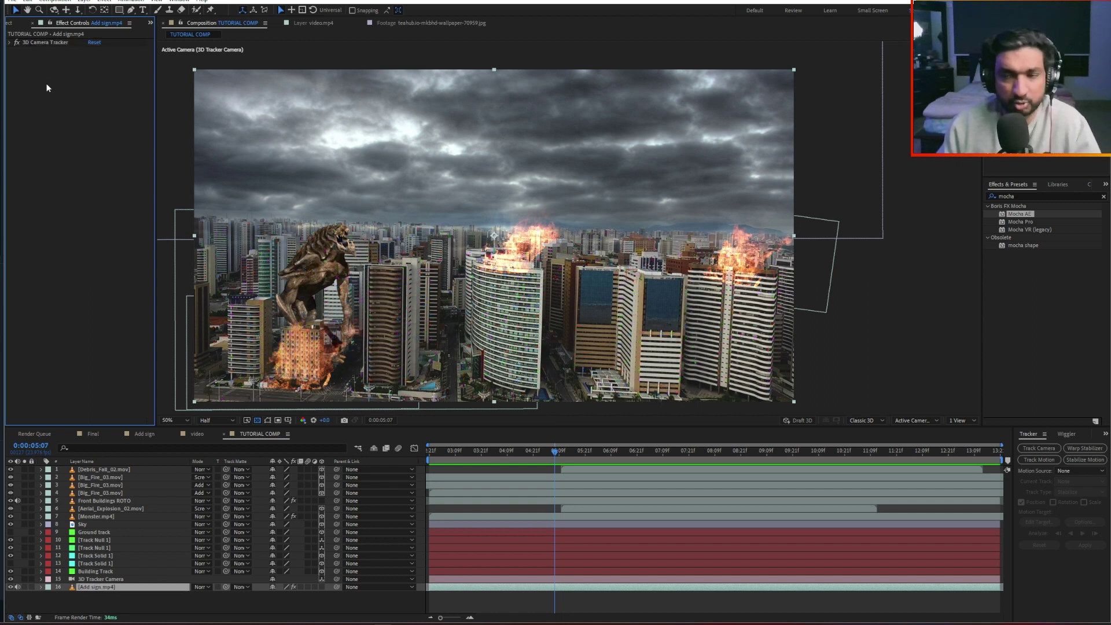
Step: Find the Levels effect, apply it to the Add sign.mp4 layer and widen the area showing its settings
{"action": "left_click", "coordinate": [1035, 196]}
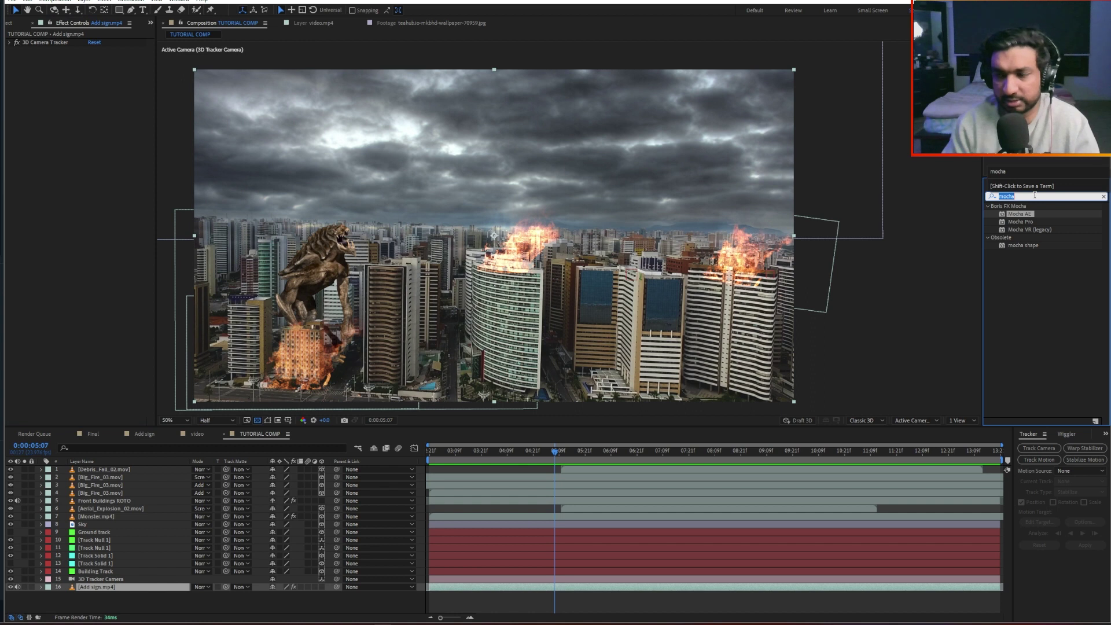
{"action": "type", "text": "levels"}
{"action": "double_click", "coordinate": [1028, 253]}
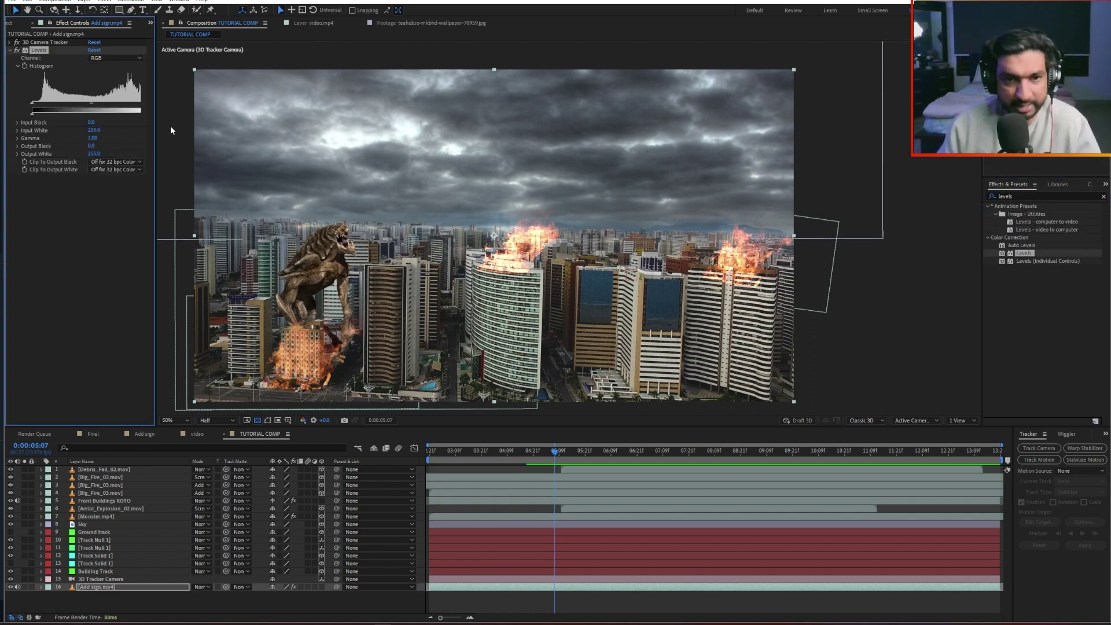
{"action": "left_click_drag", "start_coordinate": [155, 126], "coordinate": [201, 126]}
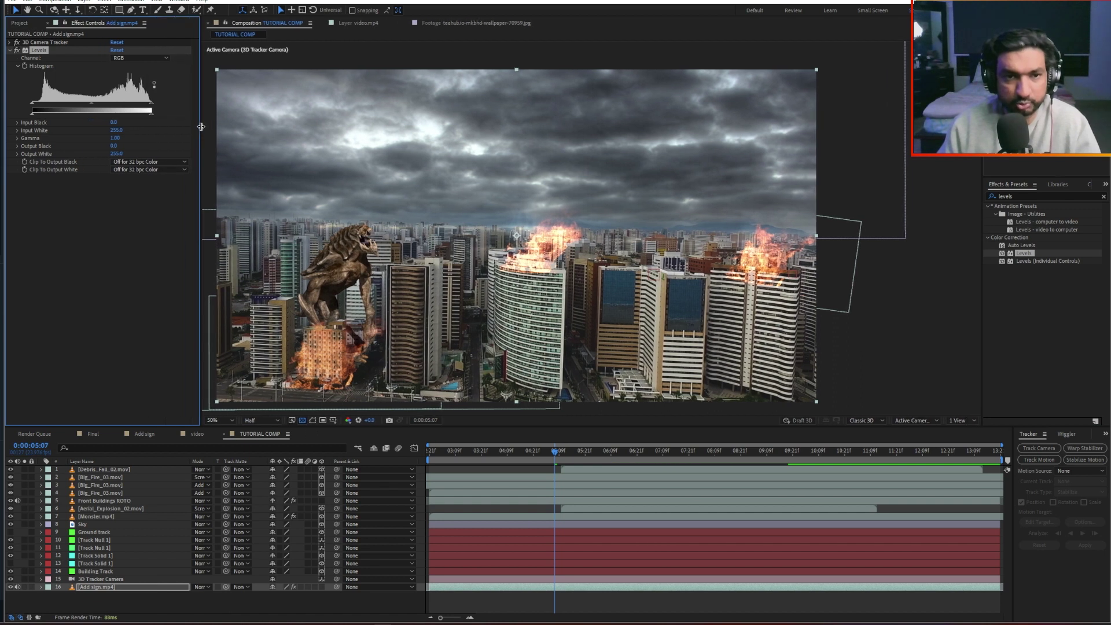
Step: Darken the city footage in Levels with Input Black at about 117 and Gamma at about 1.1, keeping Input White at 255
{"action": "left_click_drag", "start_coordinate": [113, 122], "coordinate": [136, 123]}
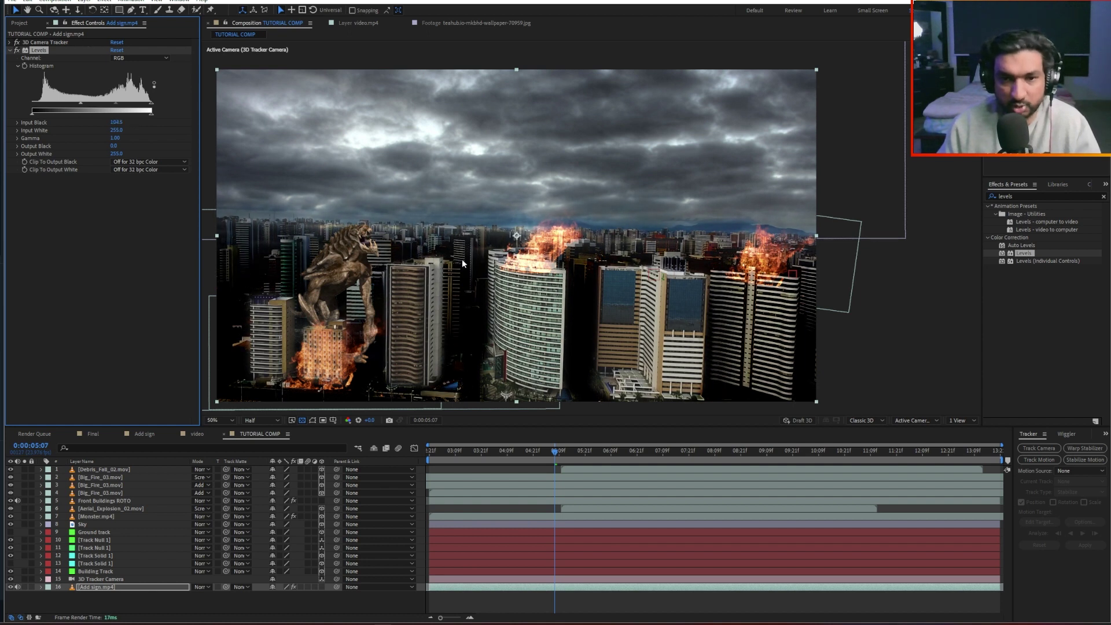
{"action": "left_click_drag", "start_coordinate": [111, 146], "coordinate": [116, 139]}
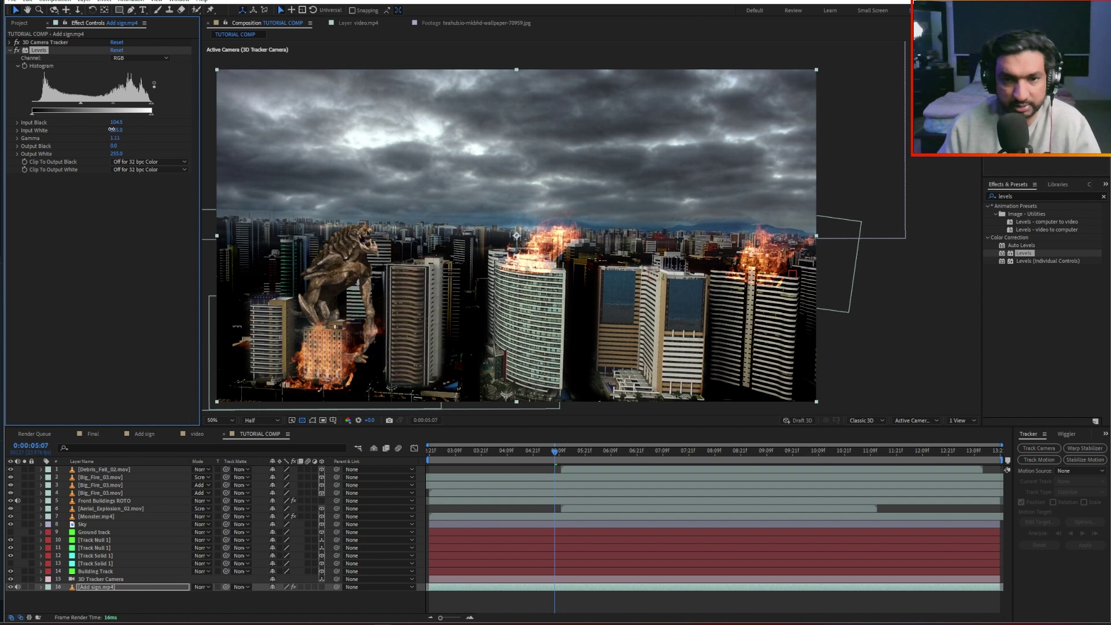
{"action": "left_click", "coordinate": [88, 129]}
{"action": "left_click_drag", "start_coordinate": [112, 131], "coordinate": [126, 130]}
{"action": "key", "text": "ctrl+z"}
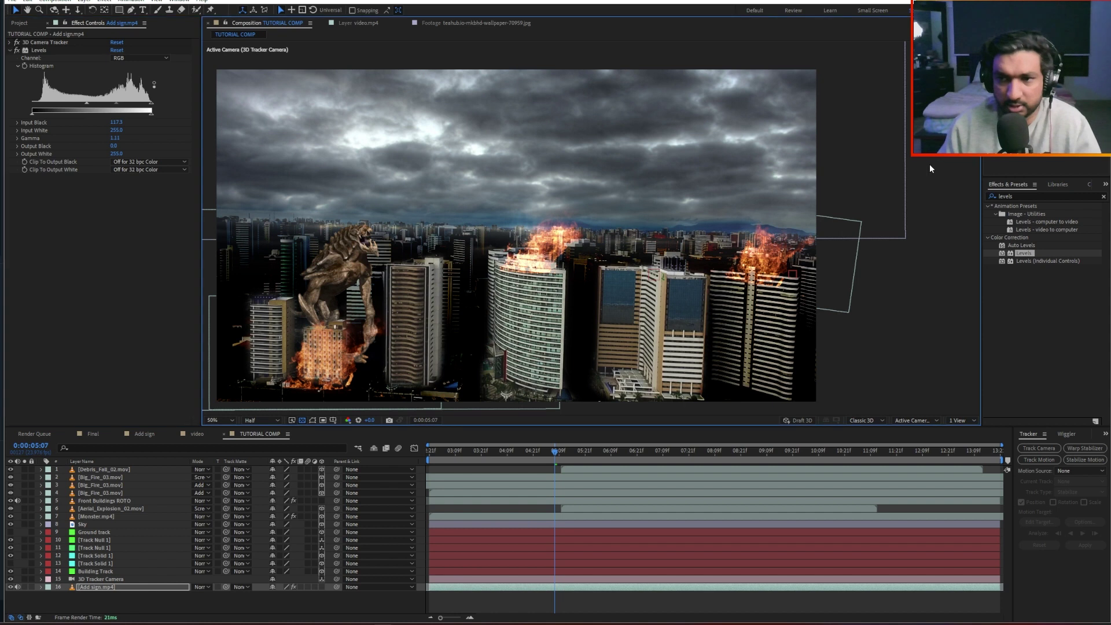
Step: Select the Sky layer and shift it slightly downward over the horizon
{"action": "left_click", "coordinate": [888, 164]}
{"action": "left_click_drag", "start_coordinate": [885, 160], "coordinate": [887, 172]}
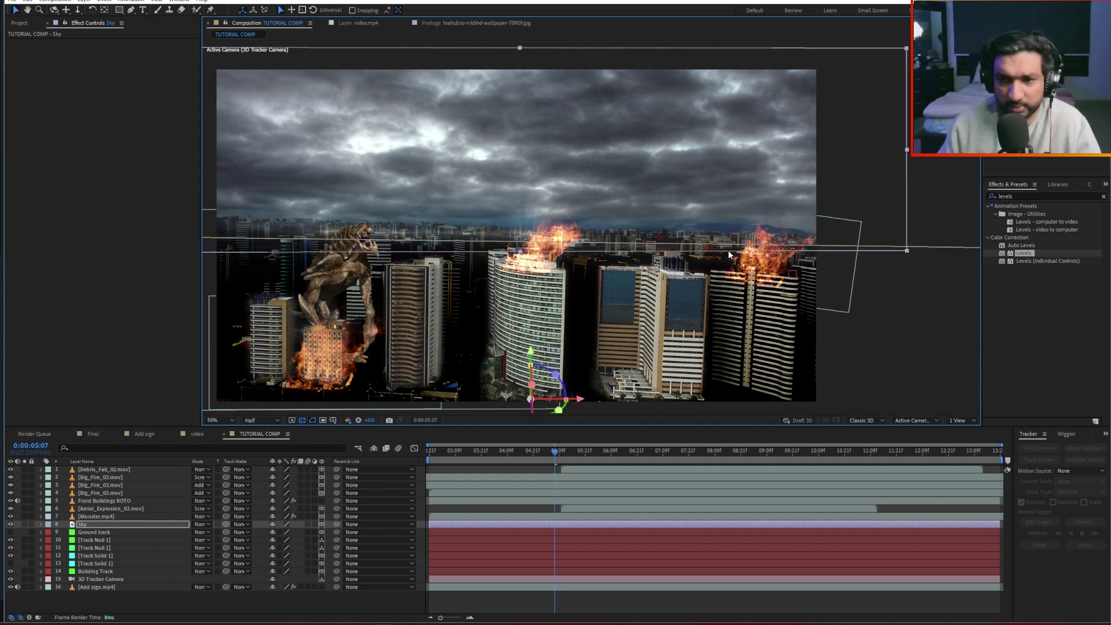
{"action": "left_click", "coordinate": [939, 251]}
{"action": "left_click", "coordinate": [898, 247]}
{"action": "left_click", "coordinate": [912, 245]}
{"action": "left_click", "coordinate": [899, 249]}
{"action": "left_click_drag", "start_coordinate": [900, 248], "coordinate": [900, 242]}
{"action": "left_click", "coordinate": [898, 240]}
Step: Raise the lower edge of the Sky layer's mask so it sits just above the distant skyline
{"action": "scroll", "coordinate": [471, 151], "scroll_direction": "down", "scroll_amount": 2}
{"action": "left_click_drag", "start_coordinate": [471, 151], "coordinate": [480, 158]}
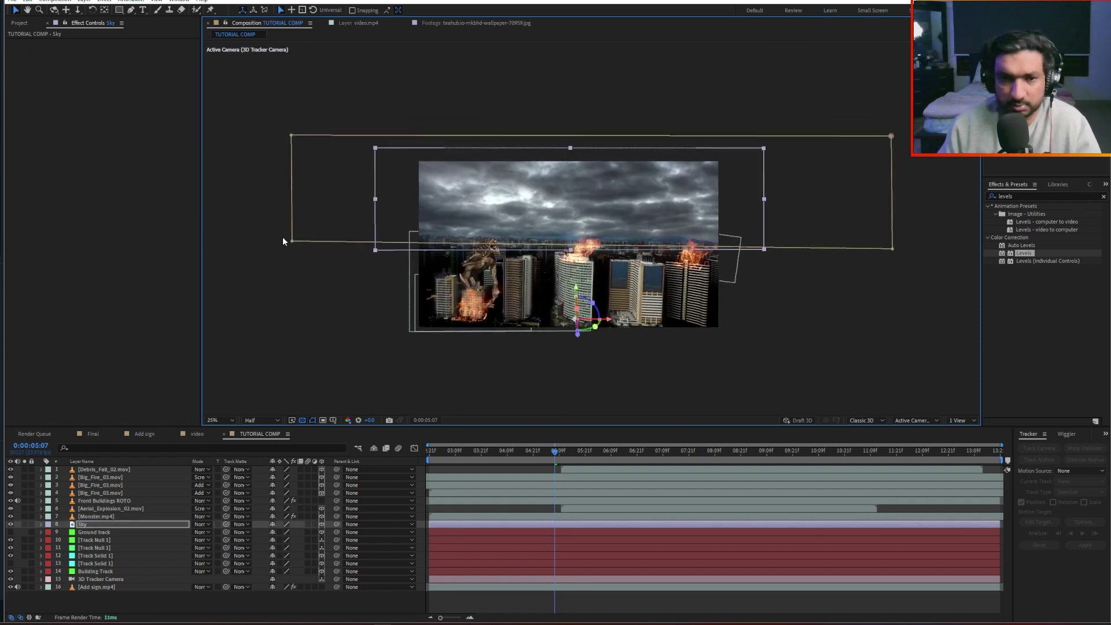
{"action": "left_click", "coordinate": [291, 241]}
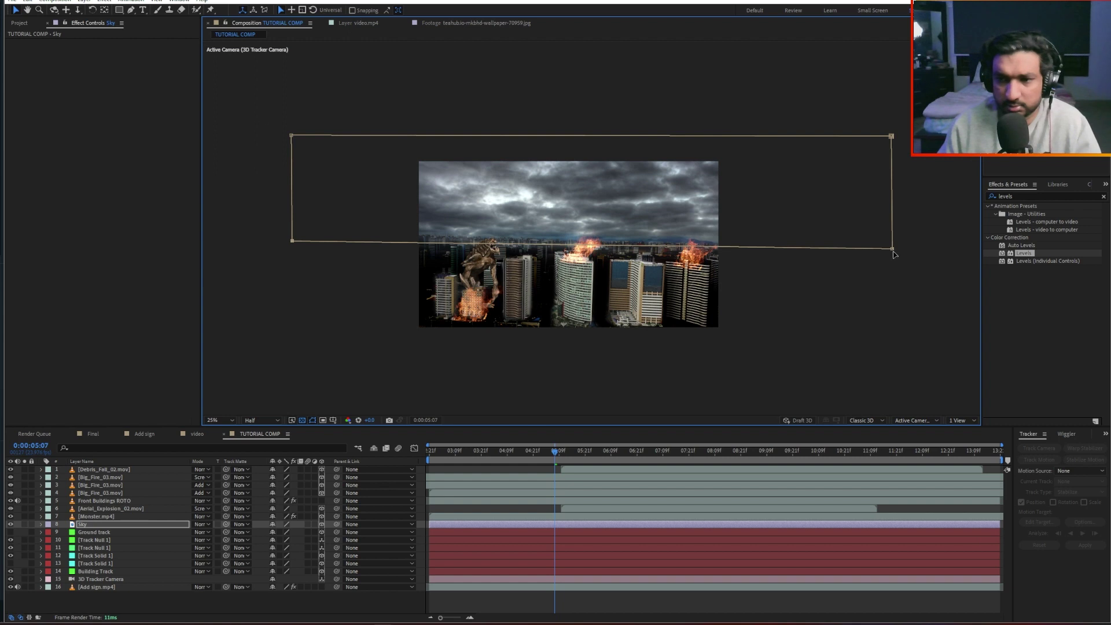
{"action": "left_click_drag", "start_coordinate": [894, 249], "coordinate": [895, 242]}
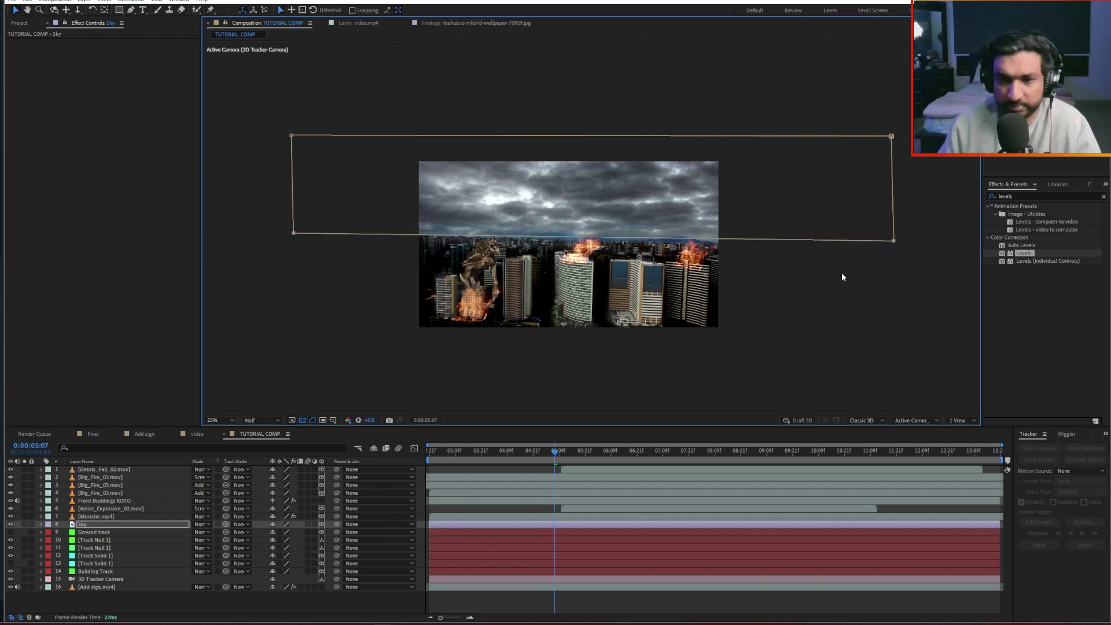
Step: Nudge the Sky layer vertically to fine-tune how it meets the horizon
{"action": "key", "text": "period"}
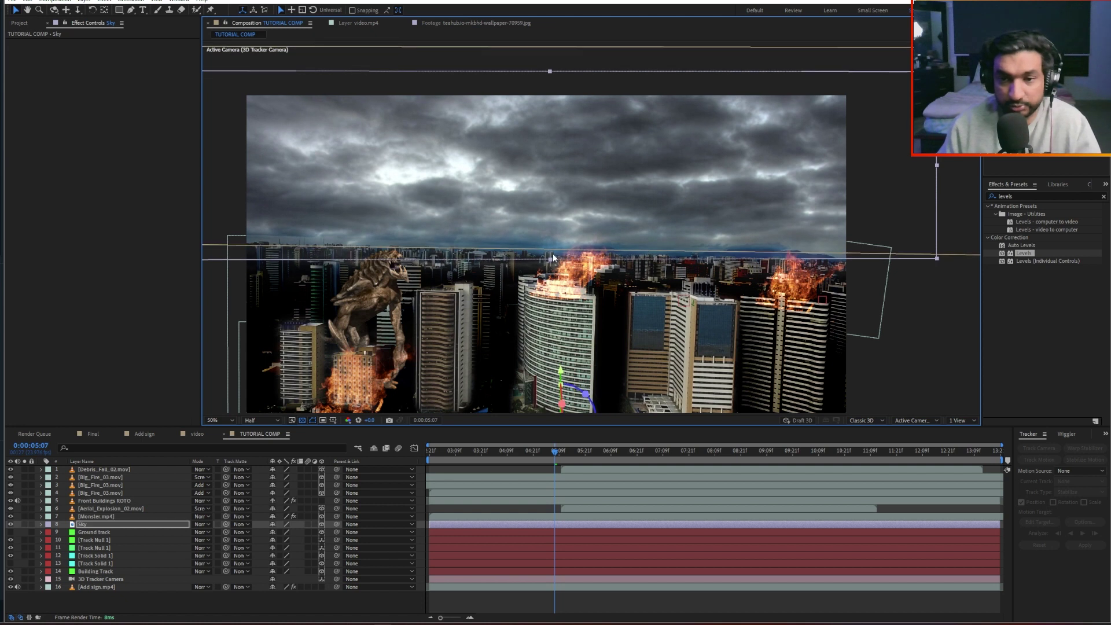
{"action": "mouse_move", "coordinate": [551, 250]}
{"action": "left_mouse_down"}
{"action": "mouse_move", "coordinate": [551, 260]}
{"action": "mouse_move", "coordinate": [551, 248]}
{"action": "left_mouse_up"}
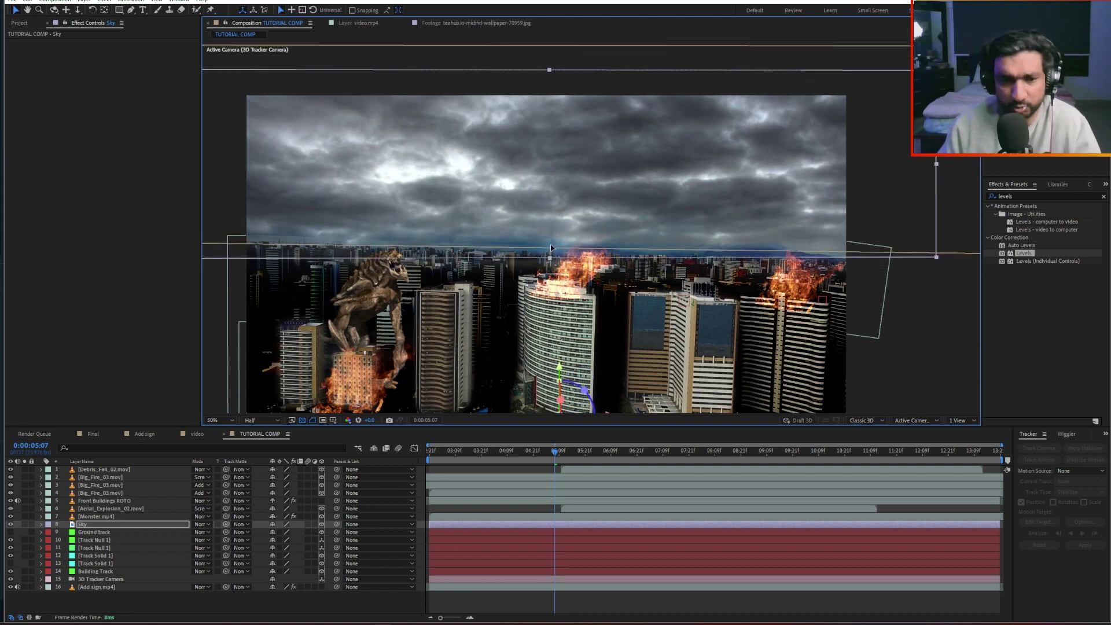
{"action": "mouse_move", "coordinate": [453, 228]}
{"action": "left_mouse_down"}
{"action": "mouse_move", "coordinate": [453, 217]}
{"action": "mouse_move", "coordinate": [453, 228]}
{"action": "left_mouse_up"}
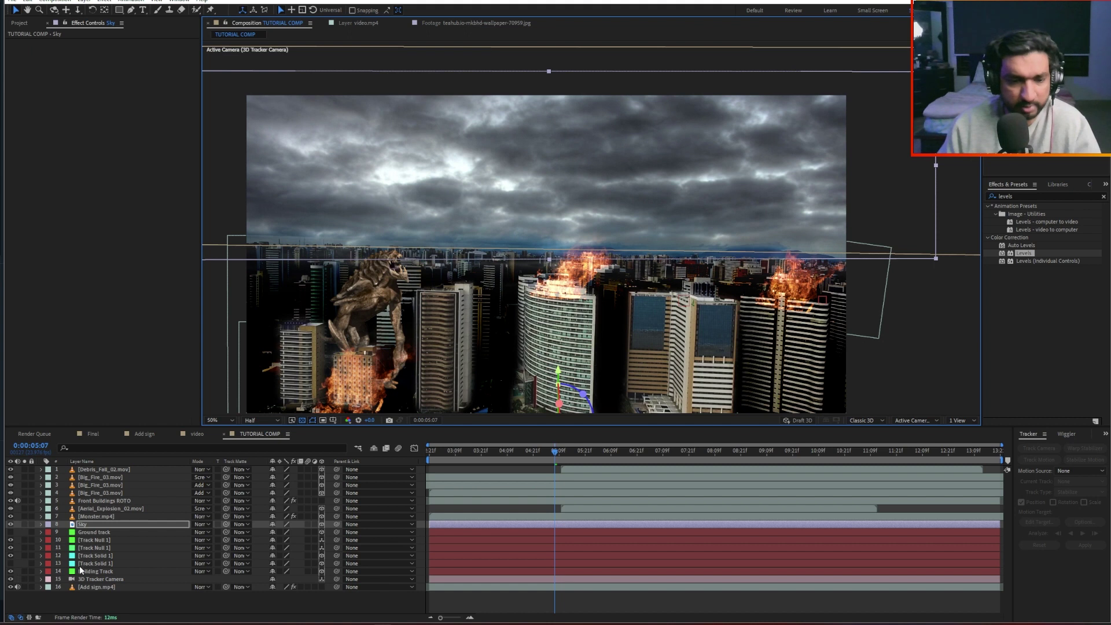
Step: Switch the Add sign.mp4 layer's Levels effect to the Blue channel and set Blue Input Black to about 15
{"action": "left_click", "coordinate": [91, 587]}
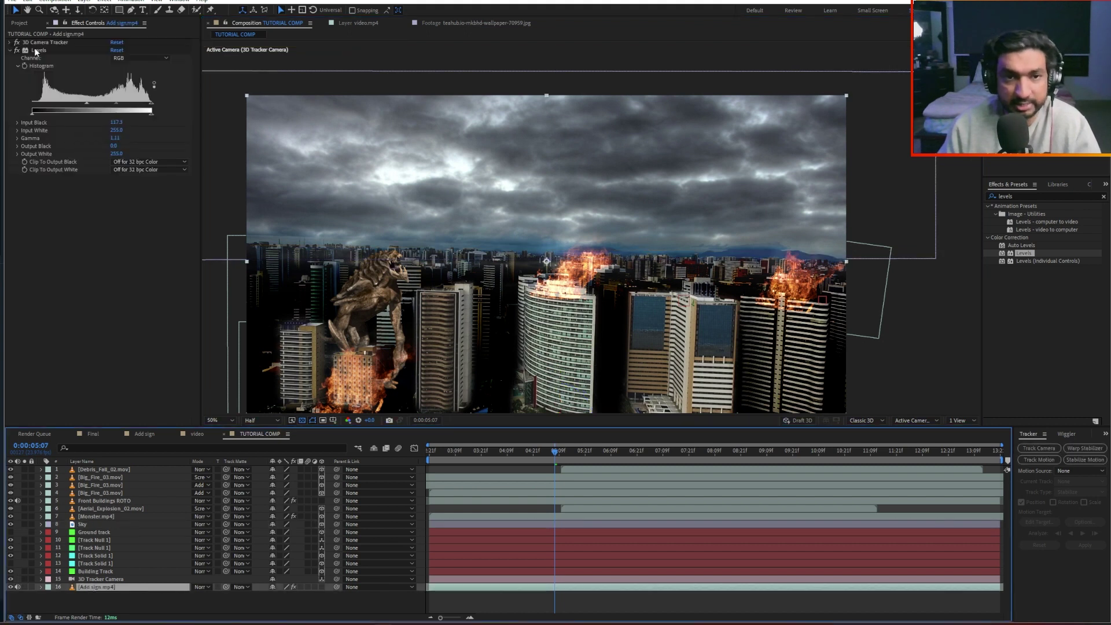
{"action": "left_click", "coordinate": [164, 59]}
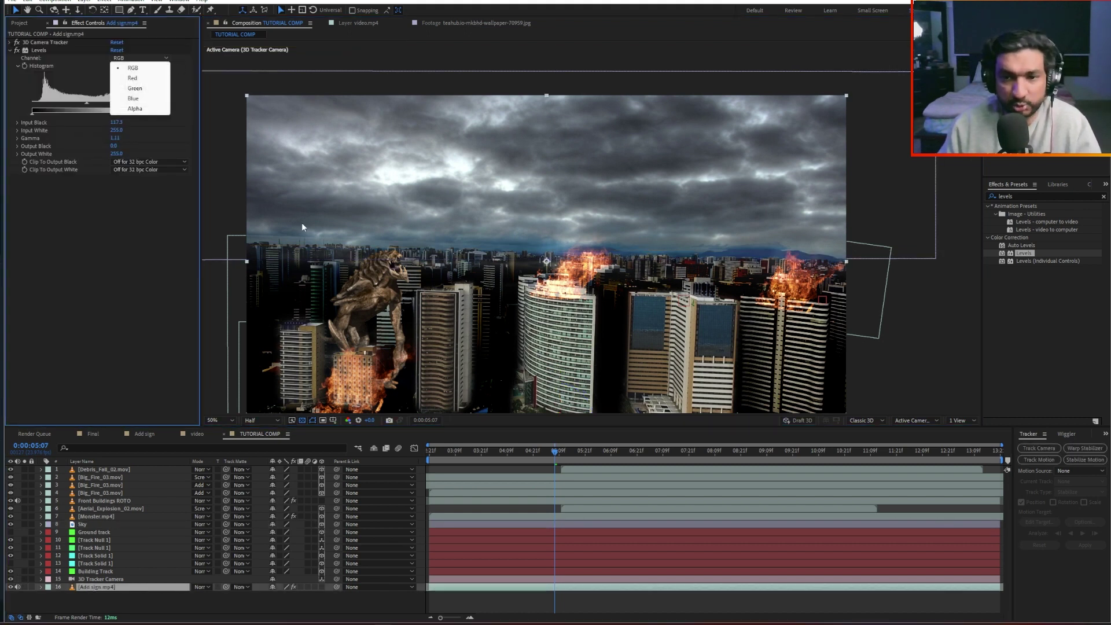
{"action": "left_click", "coordinate": [138, 99]}
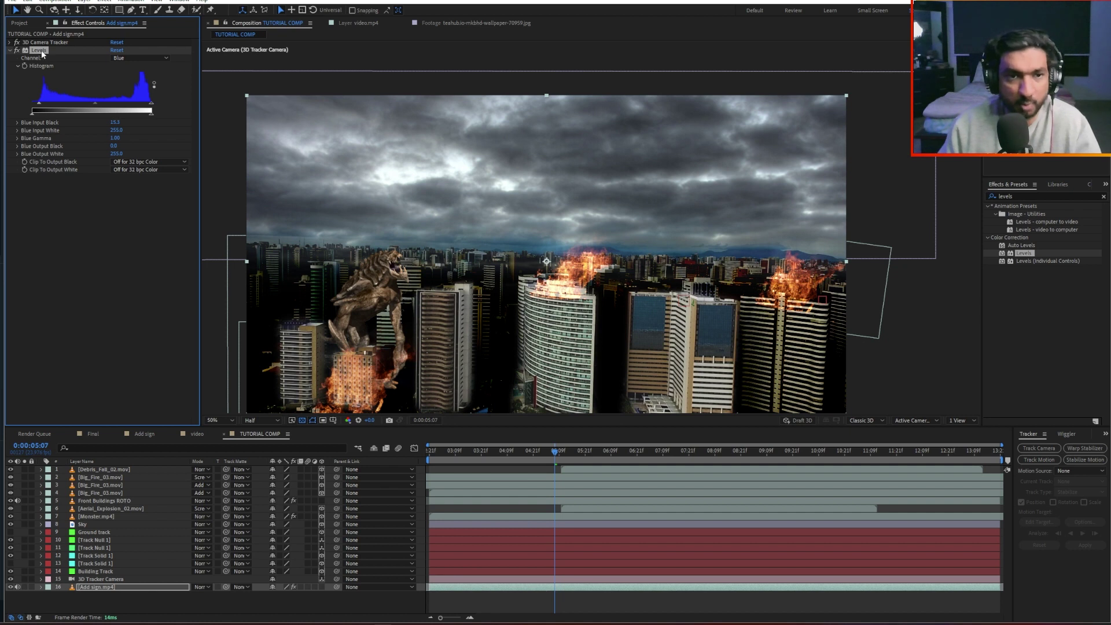
Step: Paste the city footage's Levels effect onto the Front Buildings ROTO layer and hide the mask outlines
{"action": "left_click", "coordinate": [91, 509]}
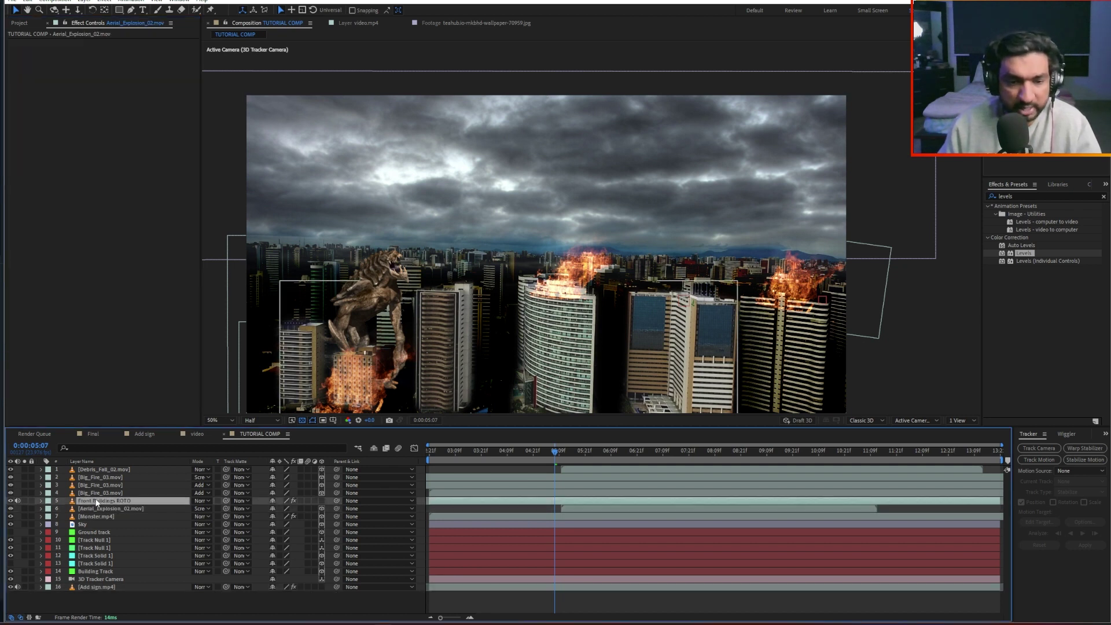
{"action": "left_click", "coordinate": [101, 501]}
{"action": "key", "text": "ctrl+v"}
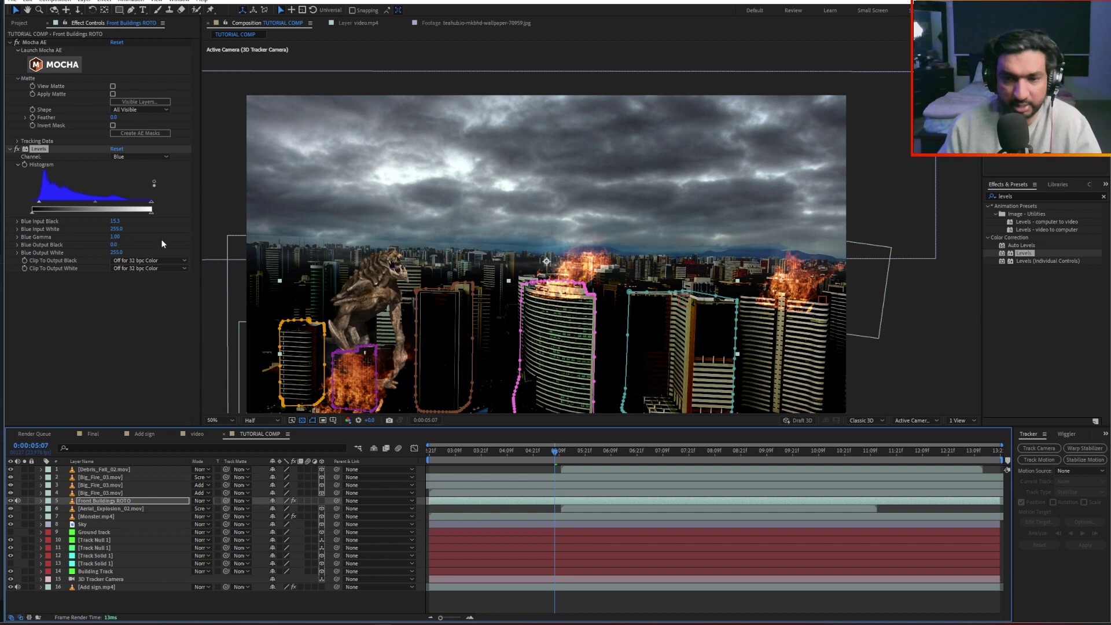
{"action": "left_click", "coordinate": [311, 421]}
Step: Switch the Front Buildings ROTO layer's Levels to the RGB channel and lower Input Black to about 50
{"action": "scroll", "coordinate": [538, 190], "scroll_direction": "down", "scroll_amount": 2}
{"action": "scroll", "coordinate": [538, 189], "scroll_direction": "up", "scroll_amount": 2}
{"action": "left_click_drag", "start_coordinate": [542, 173], "coordinate": [556, 128]}
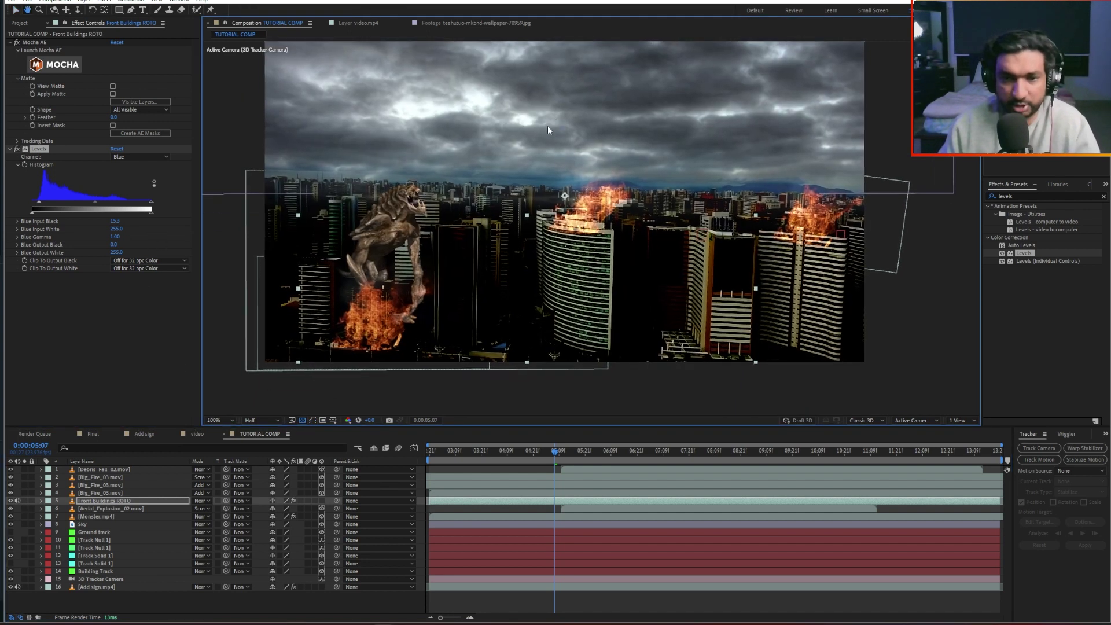
{"action": "scroll", "coordinate": [547, 126], "scroll_direction": "up", "scroll_amount": 2}
{"action": "scroll", "coordinate": [547, 127], "scroll_direction": "down", "scroll_amount": 2}
{"action": "left_click", "coordinate": [141, 156]}
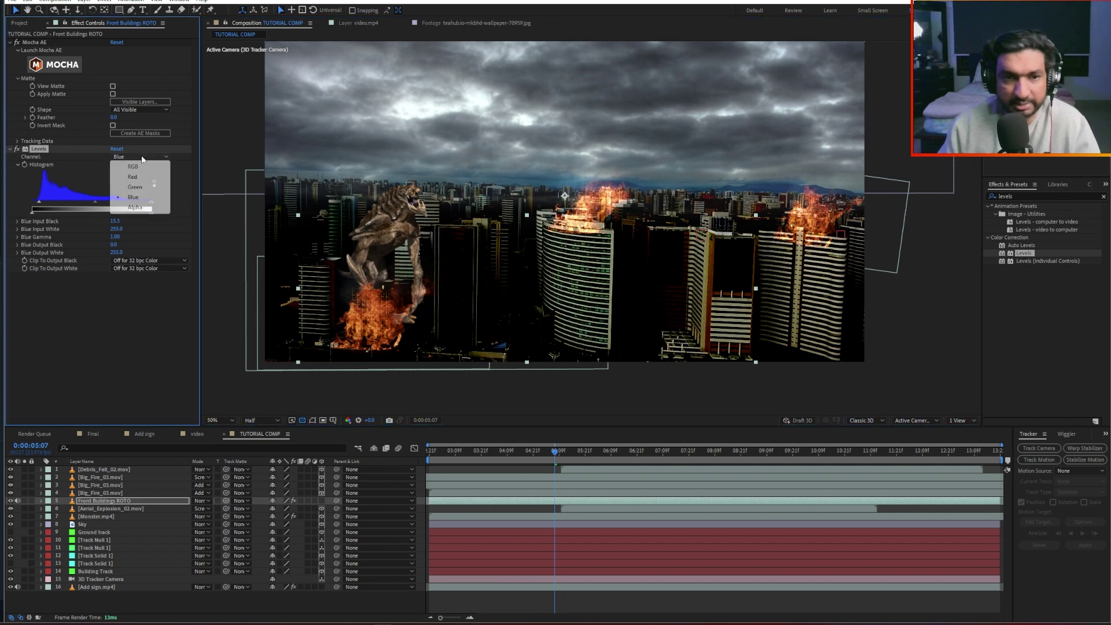
{"action": "left_click", "coordinate": [135, 163]}
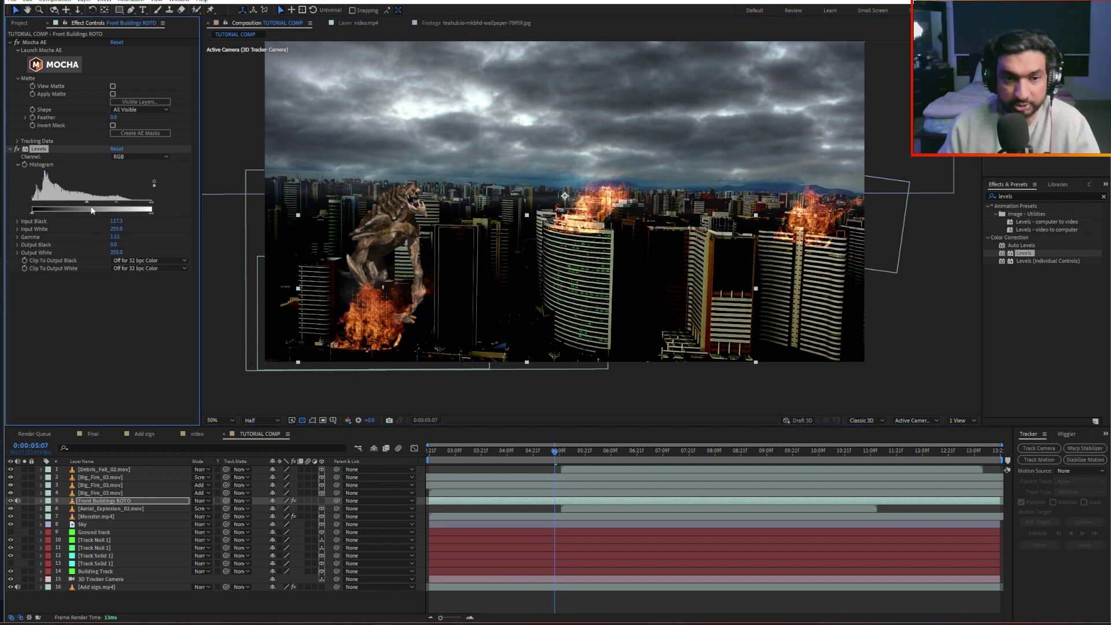
{"action": "left_click", "coordinate": [83, 201]}
{"action": "left_click_drag", "start_coordinate": [86, 203], "coordinate": [55, 209]}
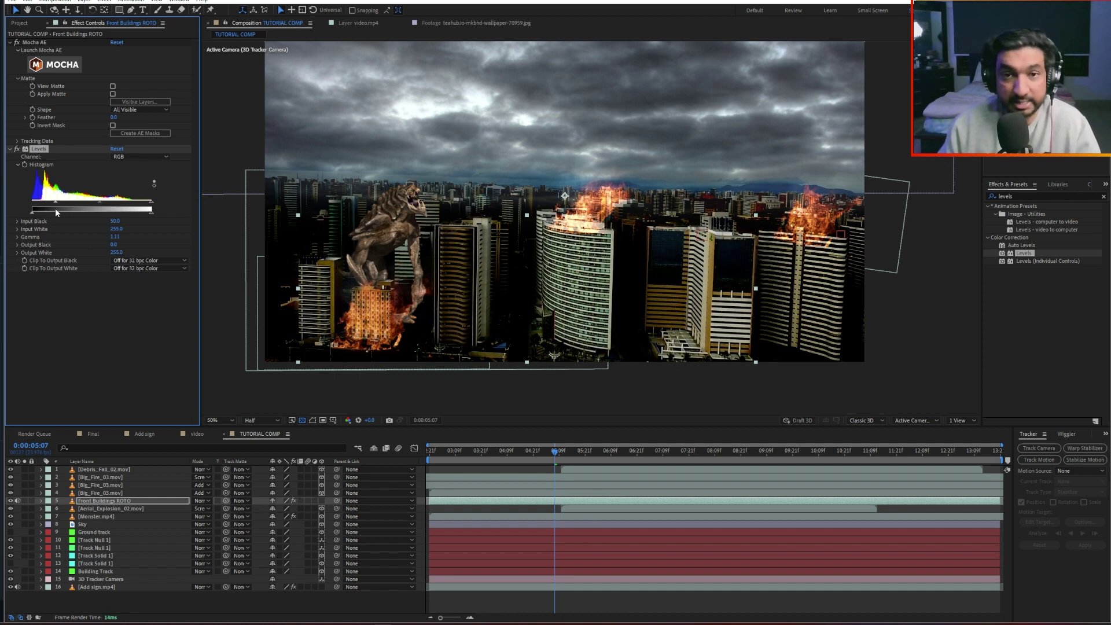
{"action": "left_click_drag", "start_coordinate": [640, 160], "coordinate": [643, 179]}
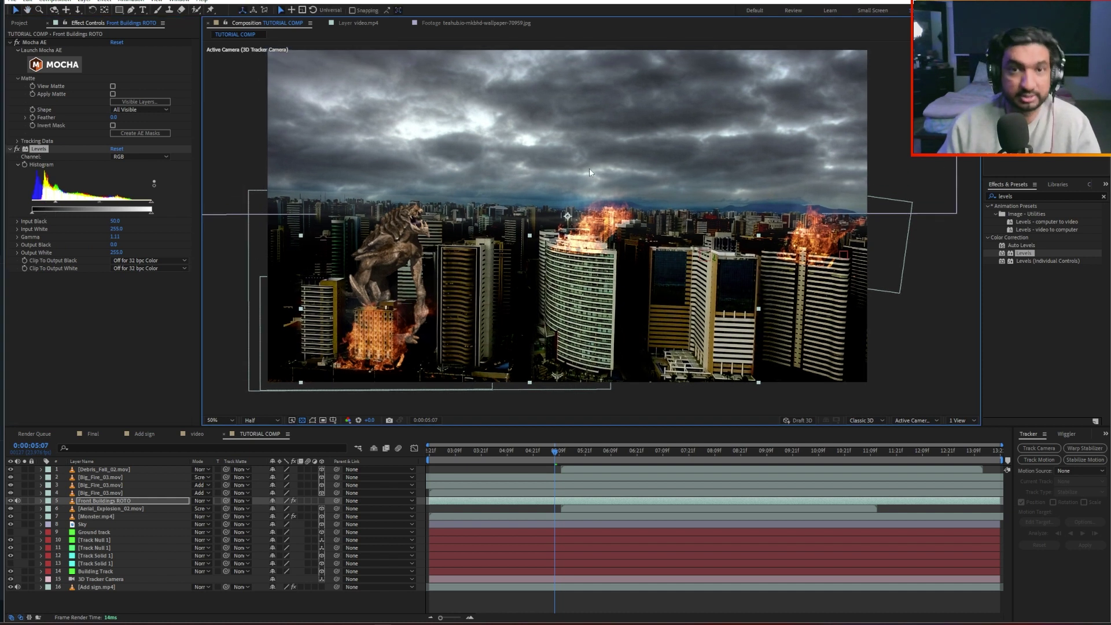
Step: Examine the darkened city against the sky at 0:00:02:21 and select the Add sign.mp4 layer again
{"action": "left_click", "coordinate": [941, 180]}
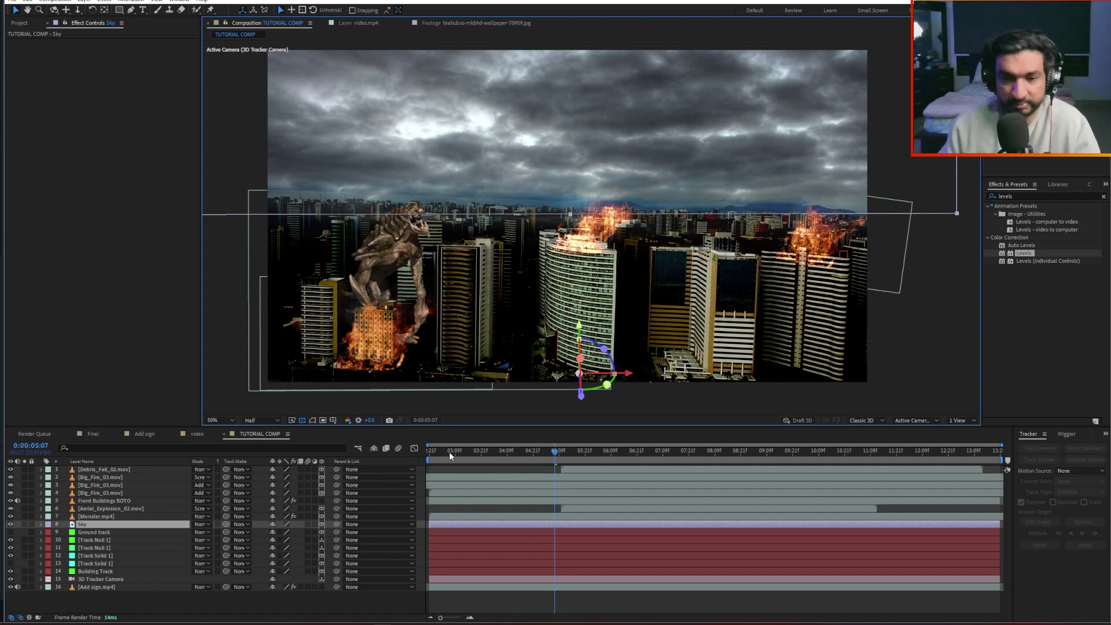
{"action": "left_click_drag", "start_coordinate": [449, 451], "coordinate": [378, 466]}
{"action": "key", "text": "slash"}
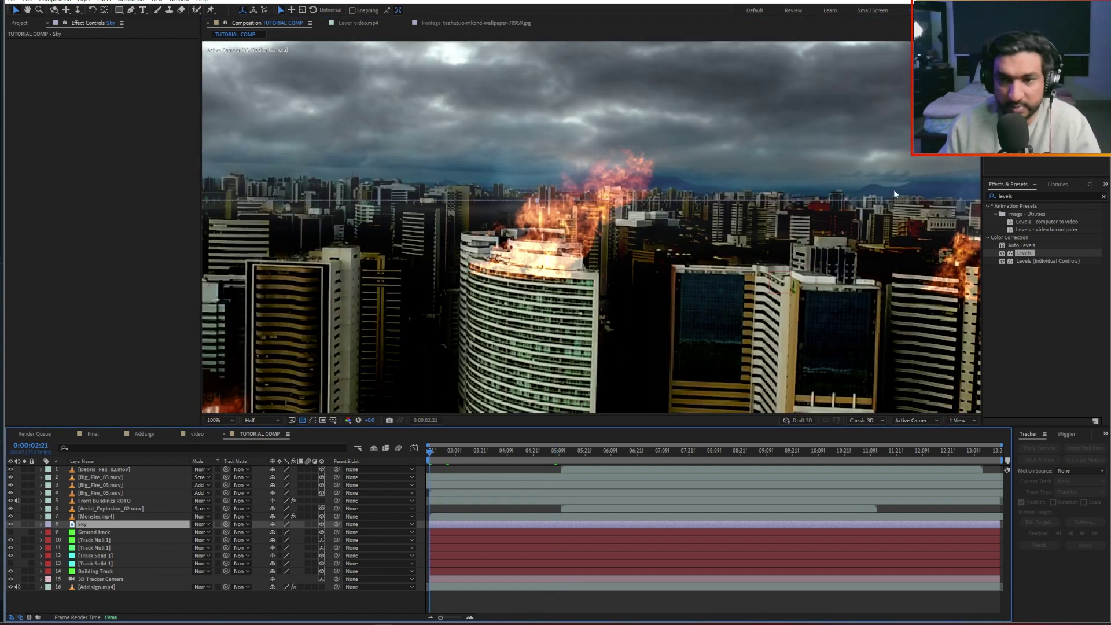
{"action": "key", "text": "comma"}
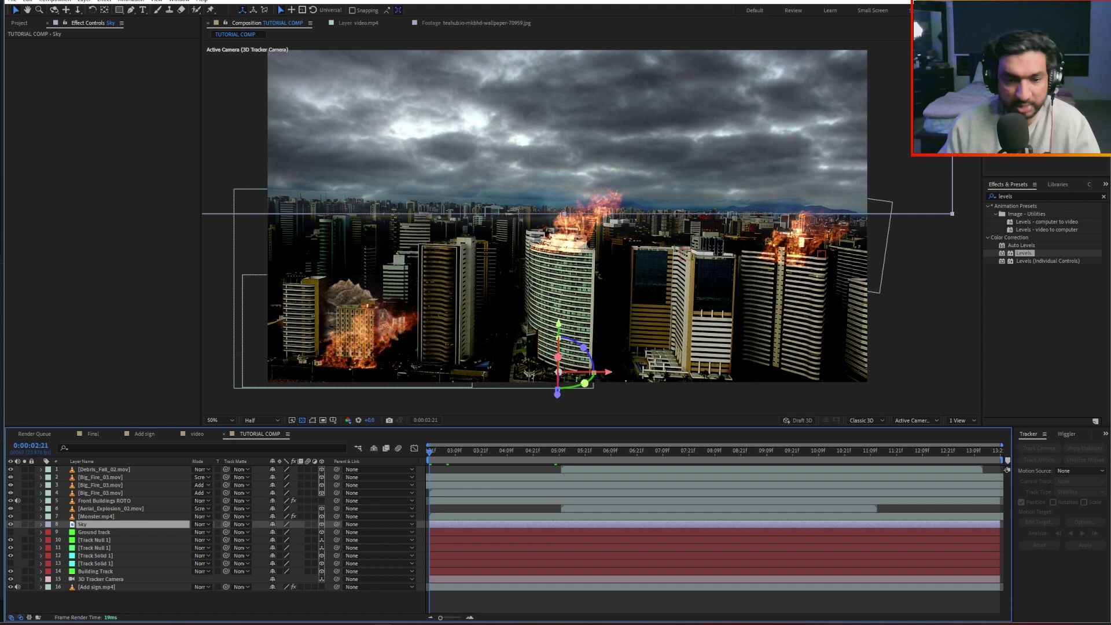
{"action": "left_click", "coordinate": [100, 586]}
{"action": "key", "text": "comma"}
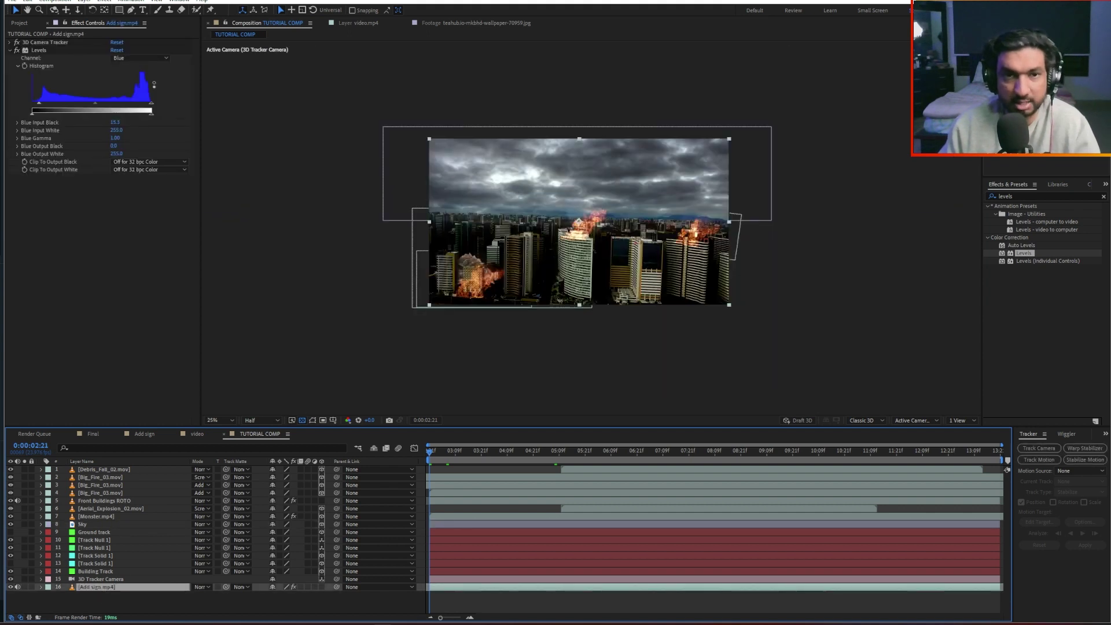
Step: Mask the Add sign.mp4 layer with a wide rectangle covering the city below the horizon and feather its edge by about 37 pixels
{"action": "left_click_drag", "start_coordinate": [345, 207], "coordinate": [778, 343]}
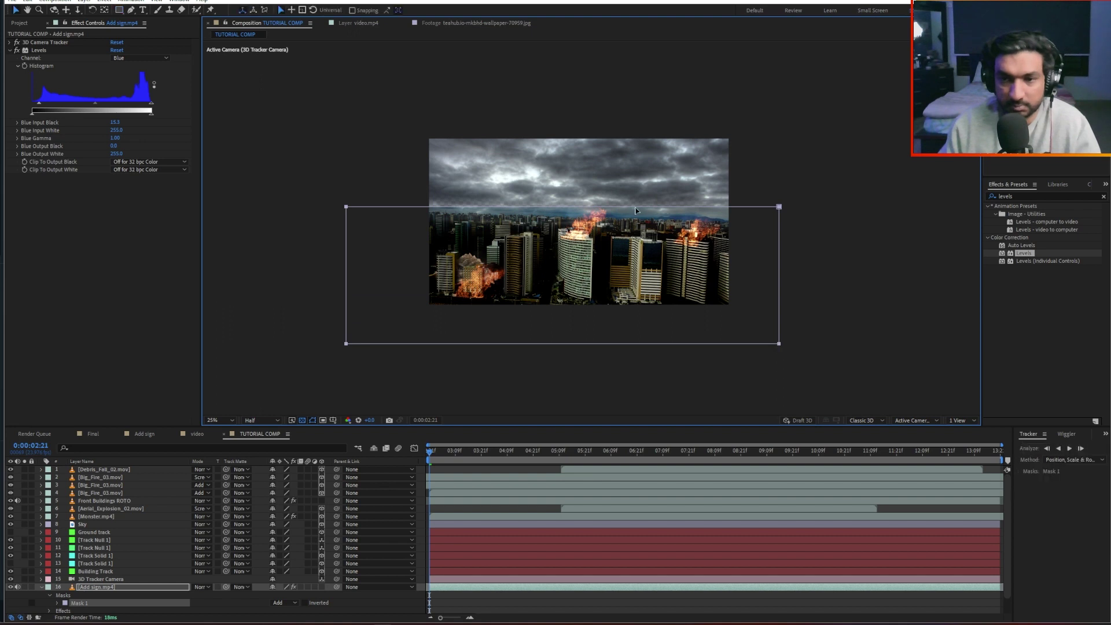
{"action": "left_click_drag", "start_coordinate": [628, 207], "coordinate": [630, 218]}
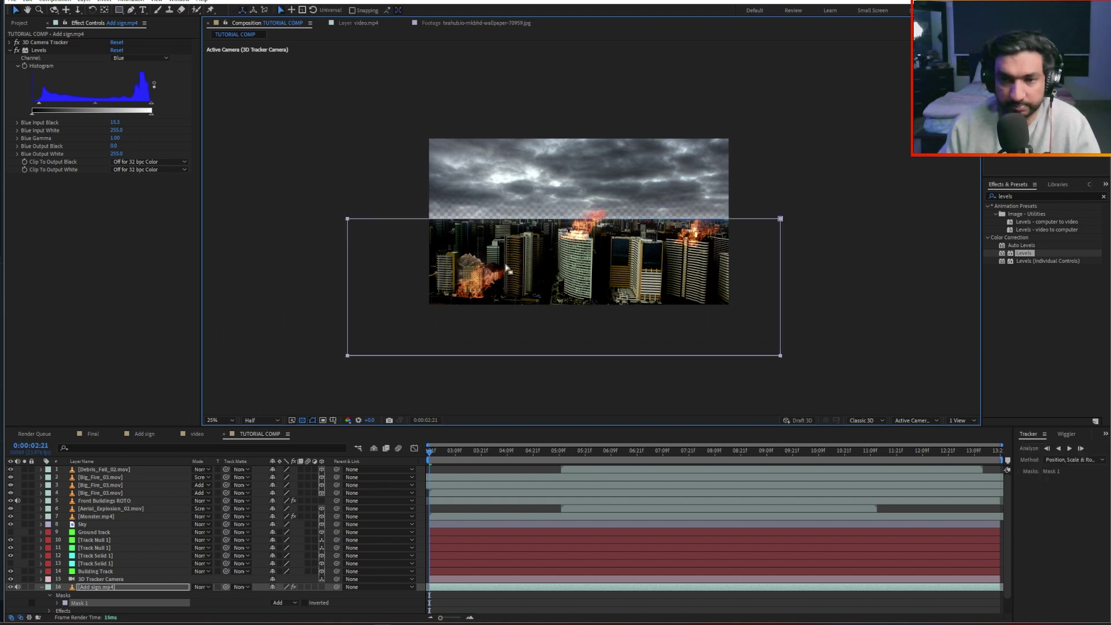
{"action": "key", "text": "f"}
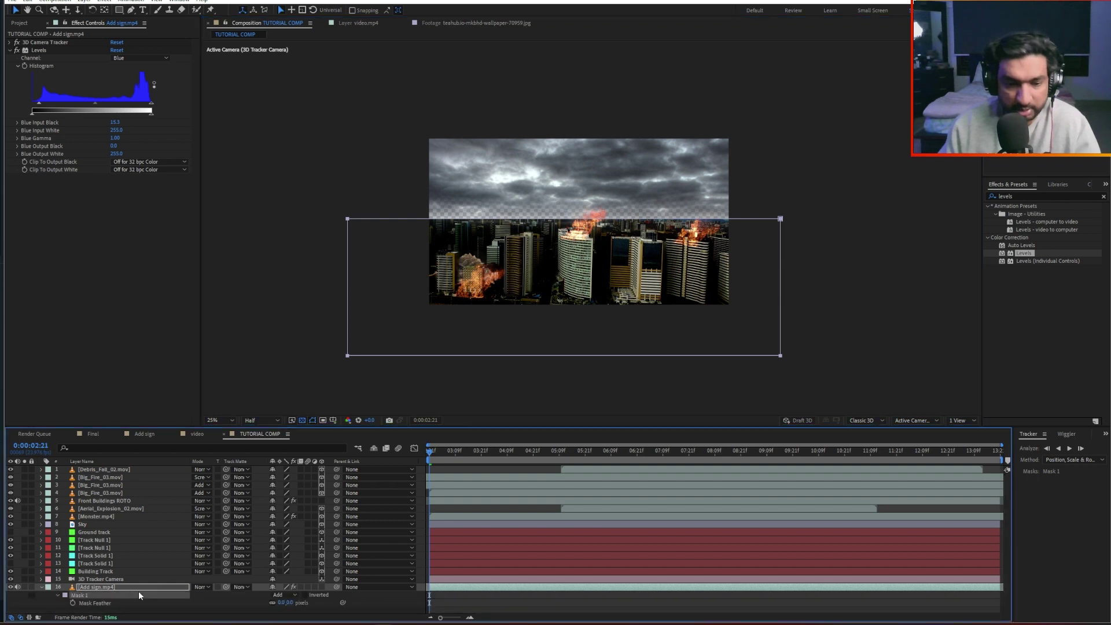
{"action": "left_click_drag", "start_coordinate": [296, 602], "coordinate": [305, 600]}
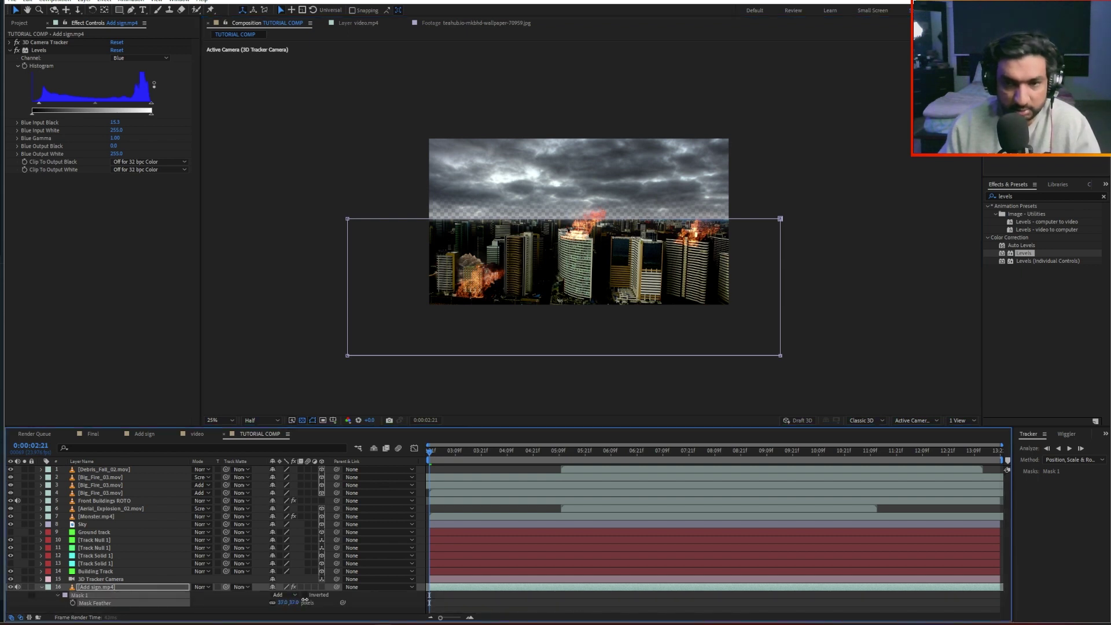
{"action": "left_click", "coordinate": [40, 587]}
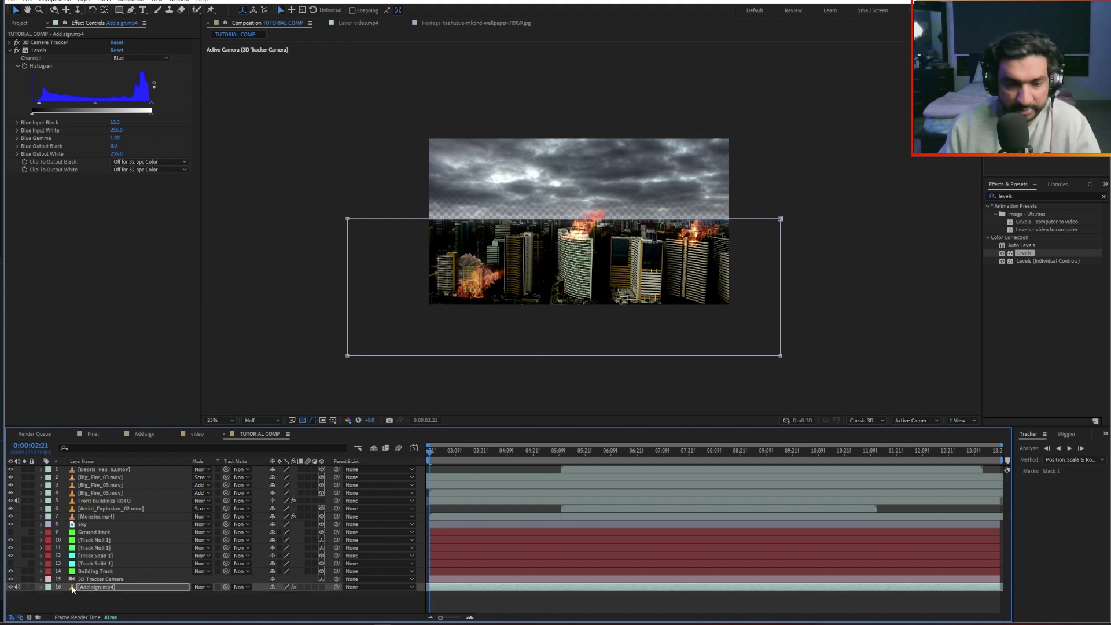
Step: Stretch the Sky layer slightly taller so its lower edge overlaps the skyline
{"action": "left_click_drag", "start_coordinate": [439, 450], "coordinate": [237, 374]}
{"action": "left_click", "coordinate": [534, 141]}
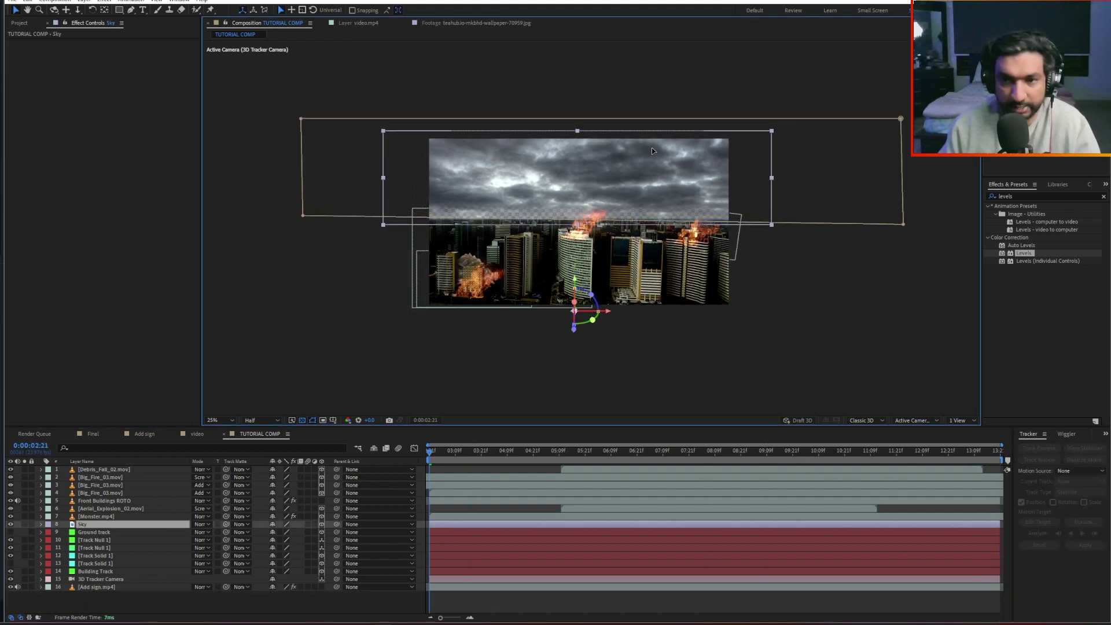
{"action": "mouse_move", "coordinate": [485, 219]}
{"action": "left_mouse_down"}
{"action": "mouse_move", "coordinate": [484, 239]}
{"action": "mouse_move", "coordinate": [485, 227]}
{"action": "left_mouse_up"}
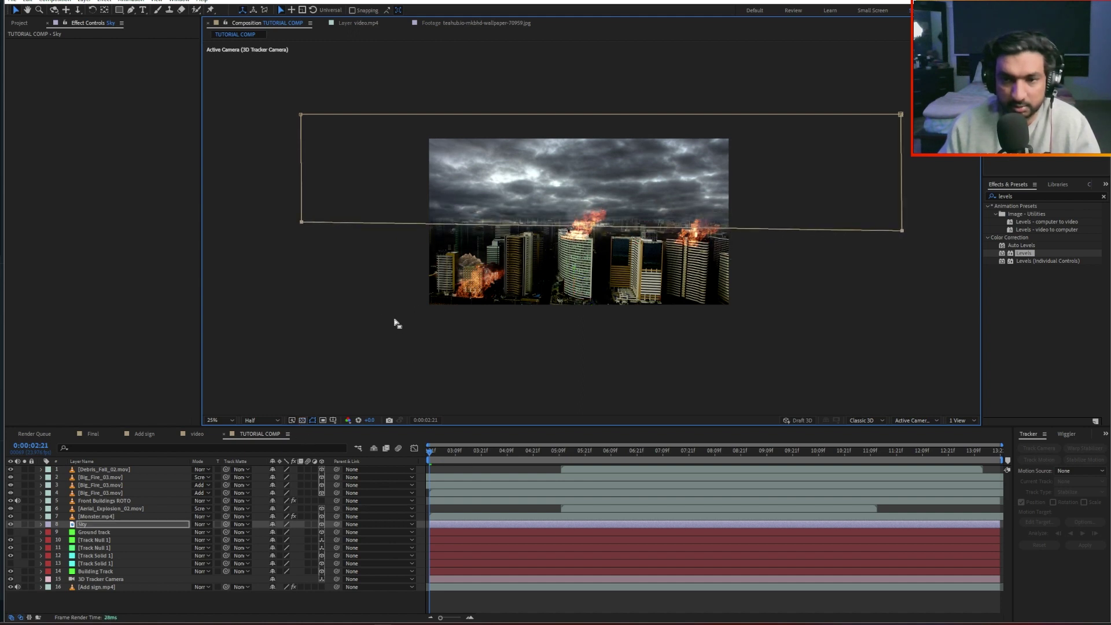
{"action": "left_click", "coordinate": [392, 298]}
{"action": "key", "text": "/"}
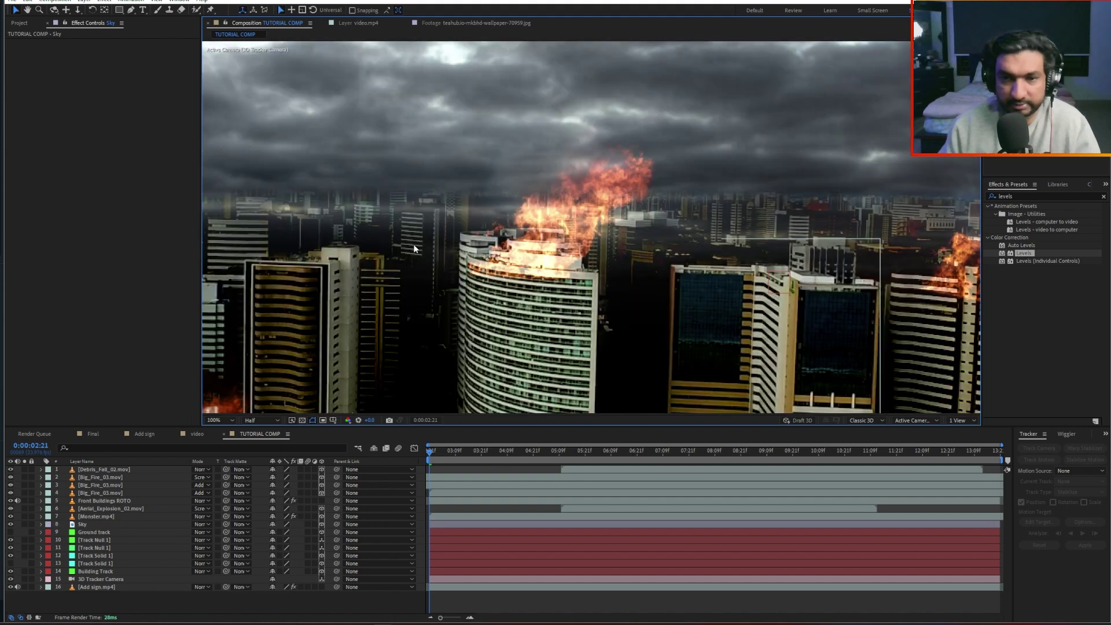
{"action": "left_click", "coordinate": [395, 146]}
{"action": "scroll", "coordinate": [321, 139], "scroll_direction": "down", "scroll_amount": 3}
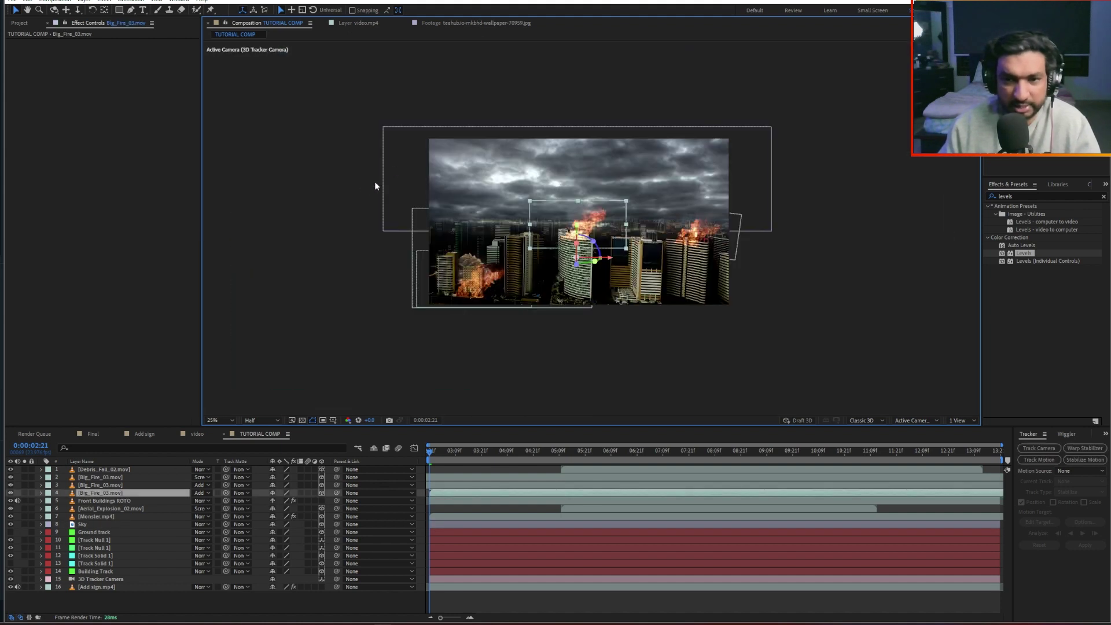
Step: Nudge the Sky layer upward and reduce its mask feather to 45 pixels
{"action": "left_click", "coordinate": [398, 154]}
{"action": "key", "text": "shift+Up"}
{"action": "key", "text": "shift+Up"}
{"action": "key", "text": "shift+Up"}
{"action": "key", "text": "shift+Up"}
{"action": "key", "text": "f"}
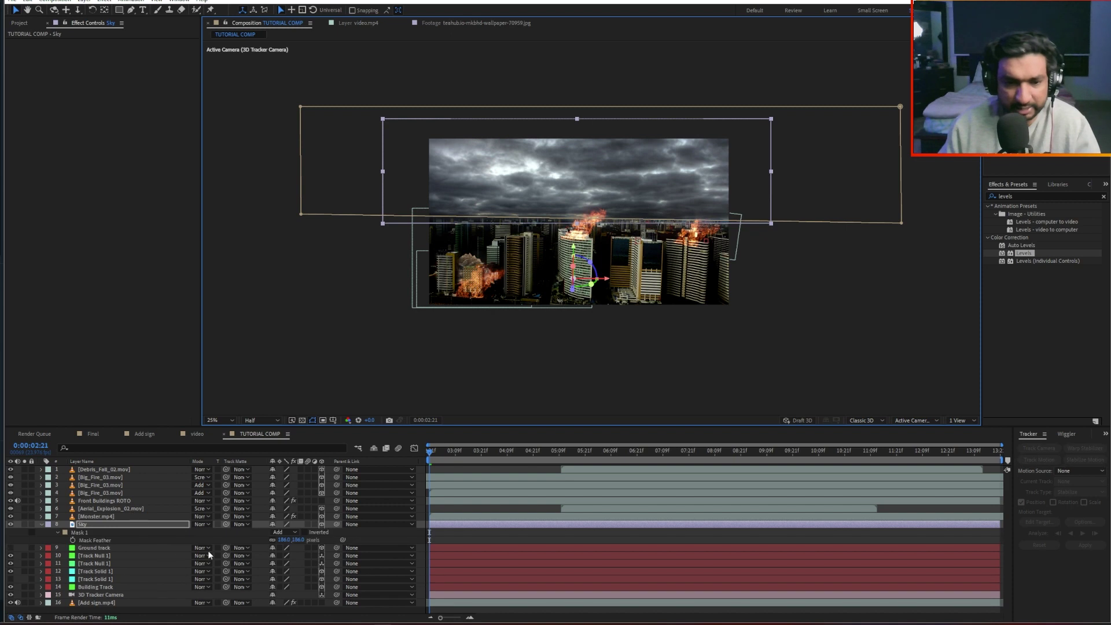
{"action": "left_click_drag", "start_coordinate": [297, 539], "coordinate": [249, 544]}
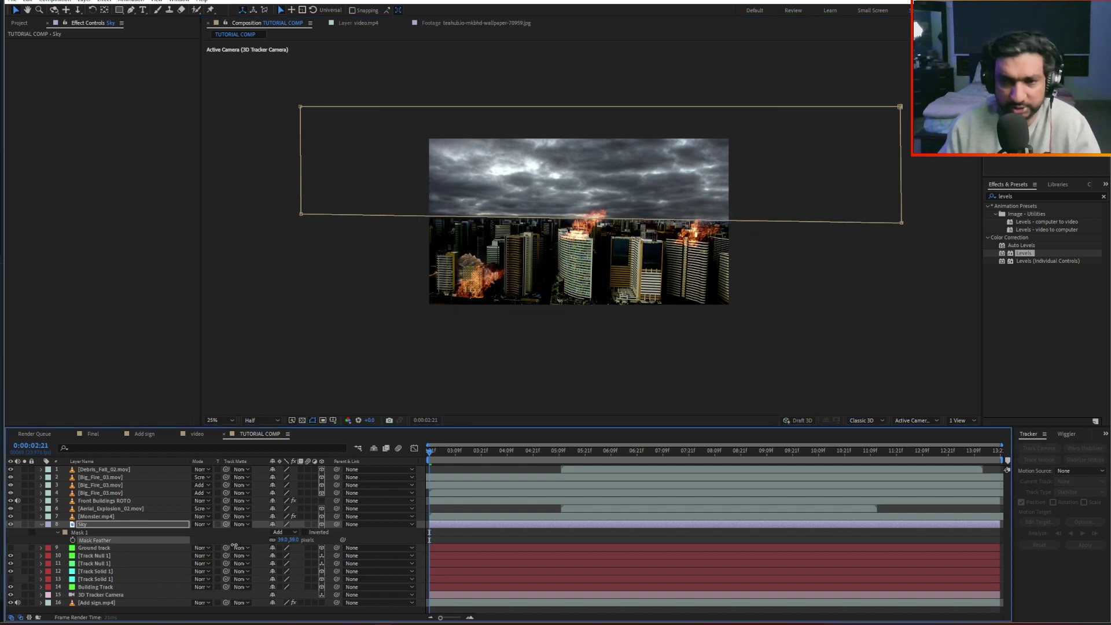
Step: Scrub through the shot to 0:00:07:17 and examine how the sky meets the skyline
{"action": "scroll", "coordinate": [621, 209], "scroll_direction": "up", "scroll_amount": 2}
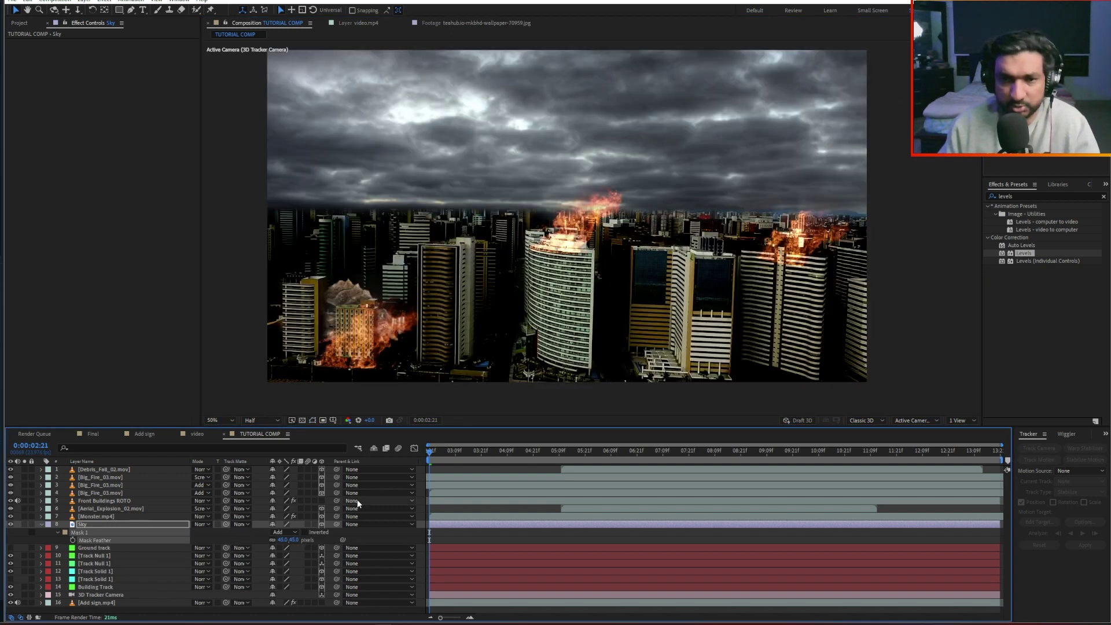
{"action": "left_click_drag", "start_coordinate": [429, 453], "coordinate": [1069, 446]}
{"action": "left_click_drag", "start_coordinate": [656, 447], "coordinate": [679, 438]}
{"action": "scroll", "coordinate": [518, 198], "scroll_direction": "down", "scroll_amount": 3}
{"action": "scroll", "coordinate": [516, 253], "scroll_direction": "up", "scroll_amount": 1}
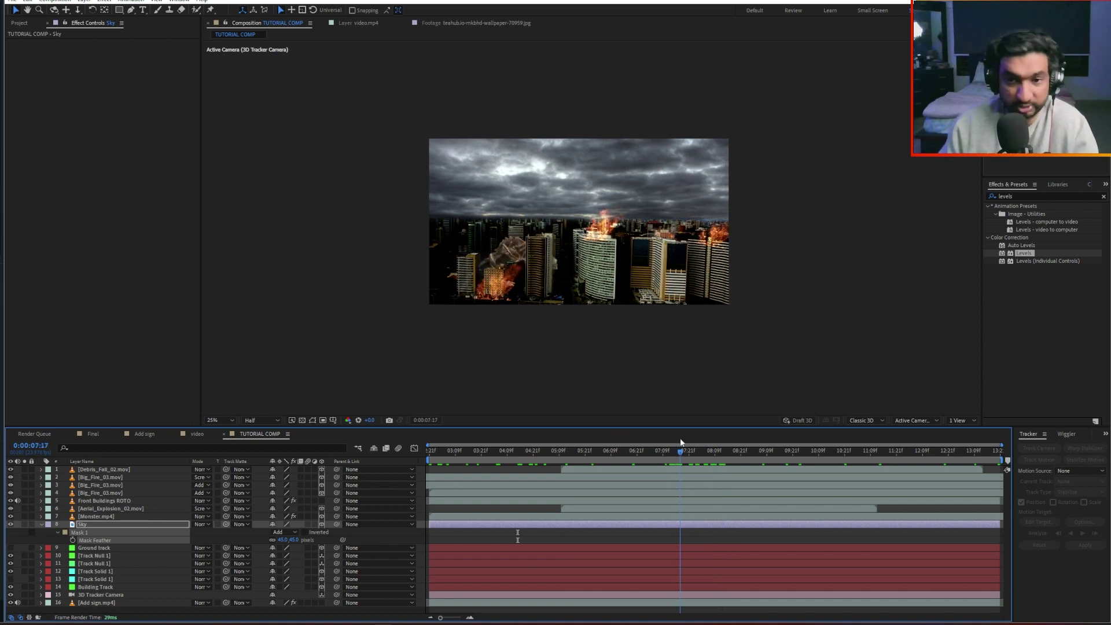
{"action": "scroll", "coordinate": [609, 204], "scroll_direction": "up", "scroll_amount": 1}
{"action": "scroll", "coordinate": [609, 203], "scroll_direction": "down", "scroll_amount": 1}
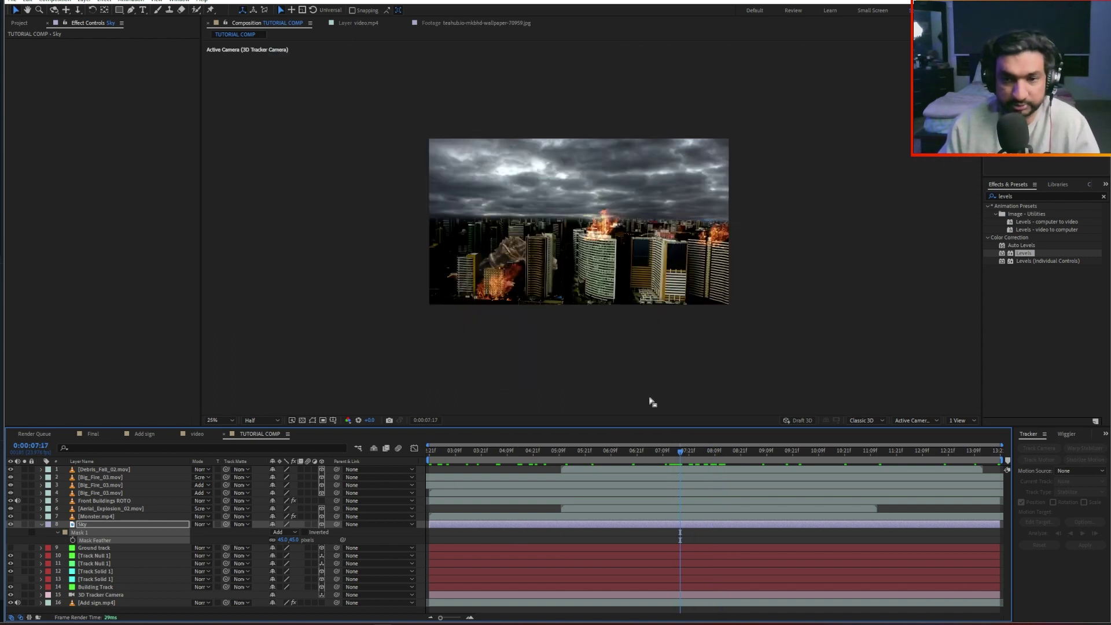
{"action": "scroll", "coordinate": [563, 287], "scroll_direction": "up", "scroll_amount": 1}
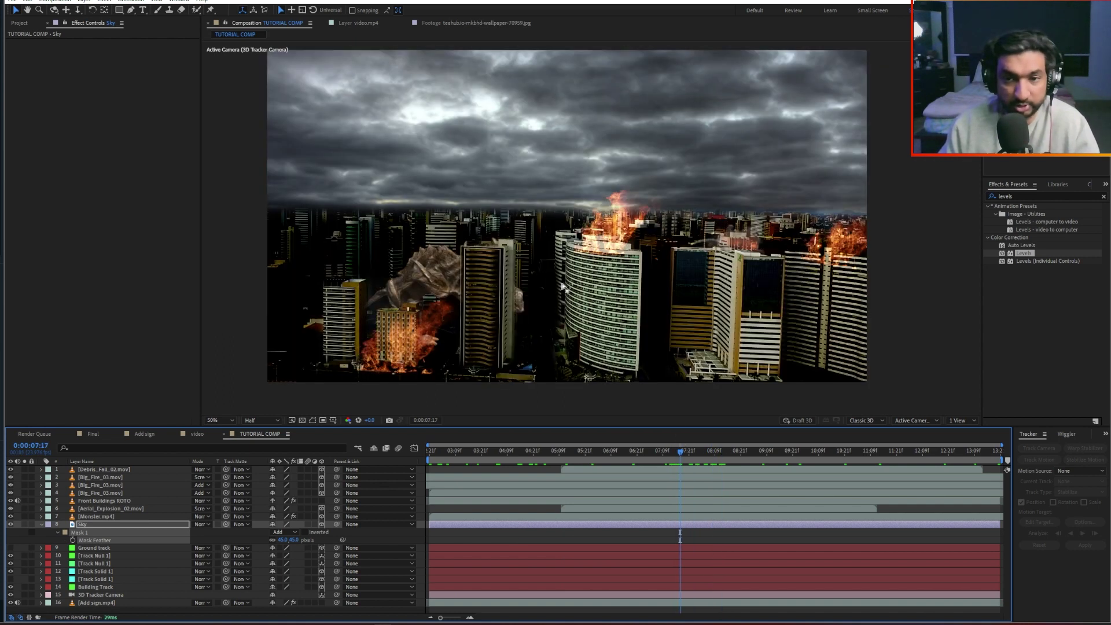
Step: Move the Sky layer to the end of the layer stack, beneath Add sign.mp4
{"action": "left_click", "coordinate": [89, 523]}
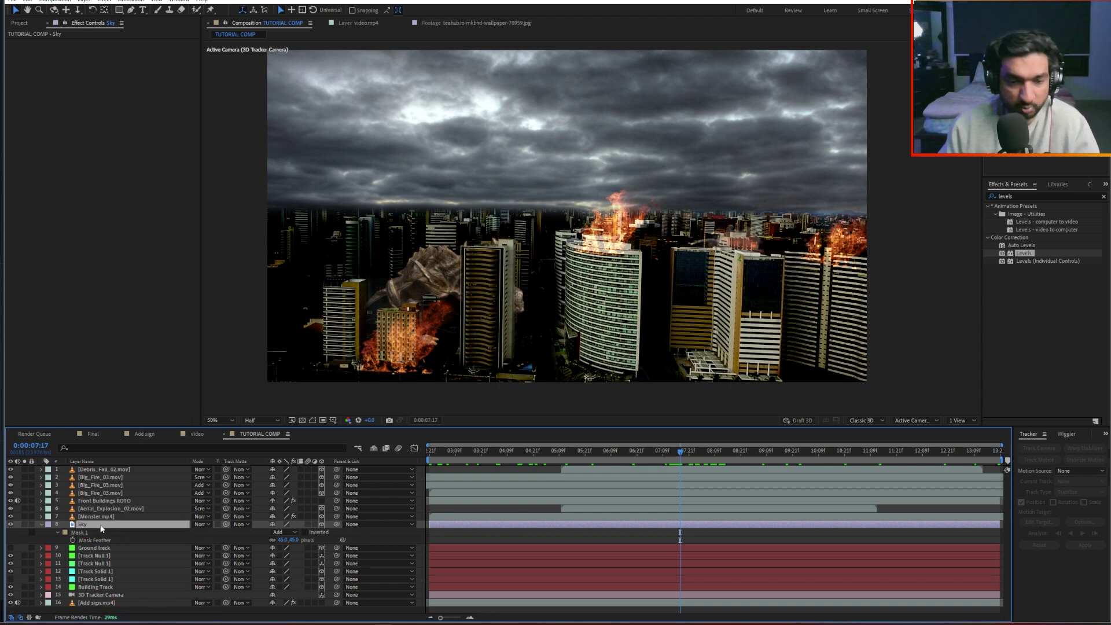
{"action": "left_click_drag", "start_coordinate": [106, 569], "coordinate": [113, 607]}
{"action": "mouse_move", "coordinate": [520, 112]}
{"action": "left_mouse_down"}
{"action": "mouse_move", "coordinate": [528, 136]}
{"action": "mouse_move", "coordinate": [519, 120]}
{"action": "left_mouse_up"}
{"action": "key", "text": "comma"}
{"action": "key", "text": "period"}
{"action": "left_click", "coordinate": [40, 587]}
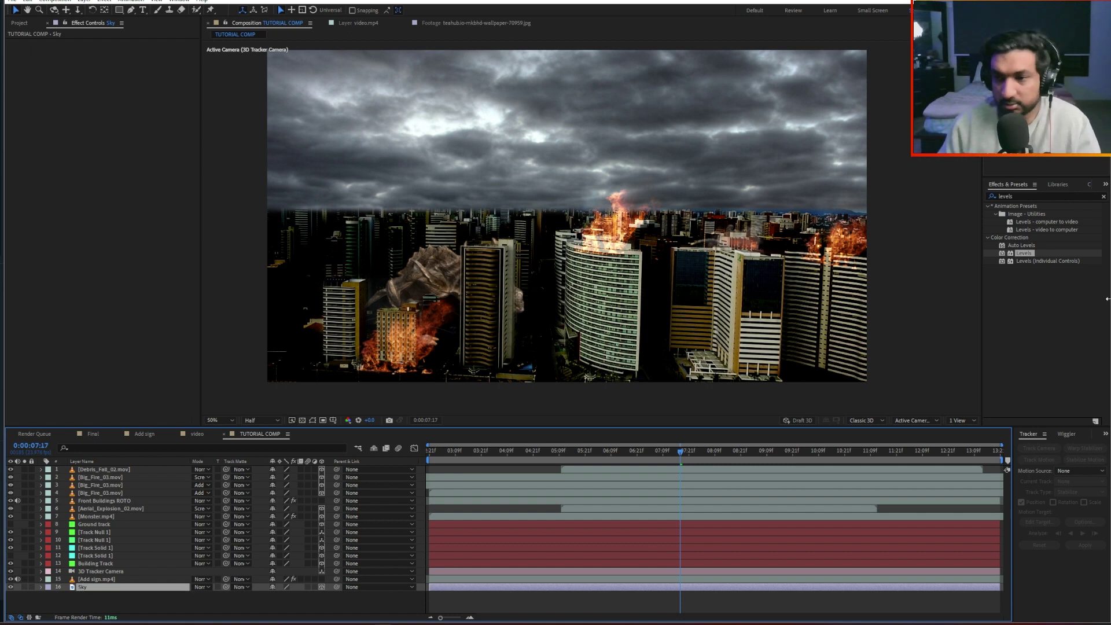
Step: Apply a Levels effect to the Sky layer and raise Input Black to about 48 to darken the clouds
{"action": "double_click", "coordinate": [1029, 256]}
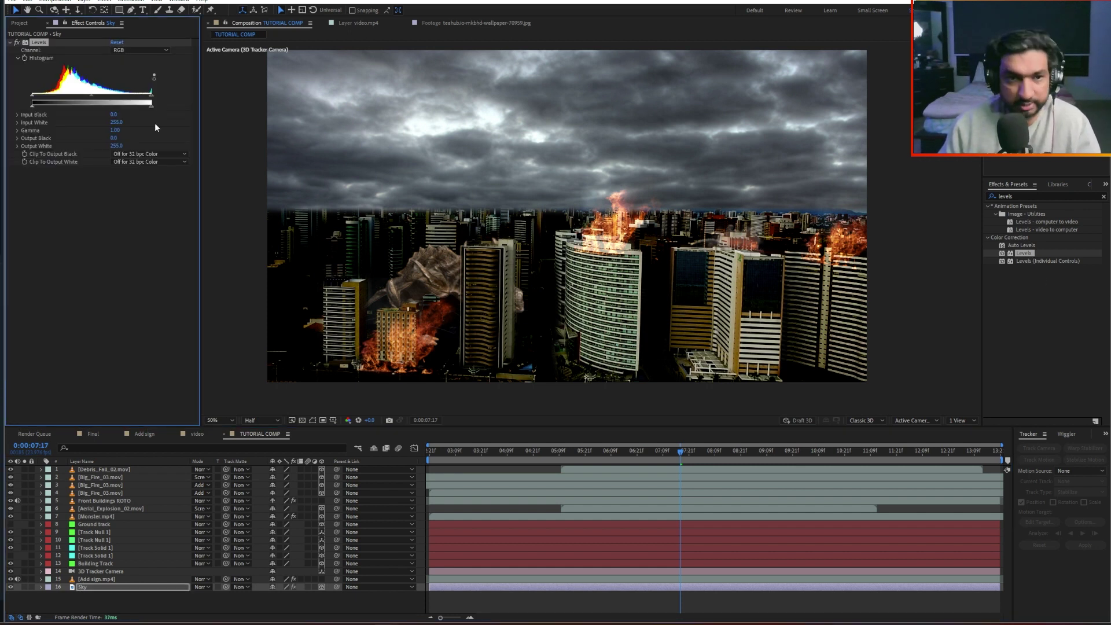
{"action": "left_click_drag", "start_coordinate": [112, 115], "coordinate": [121, 142]}
{"action": "key", "text": "ctrl+z"}
{"action": "left_click", "coordinate": [782, 89]}
Step: Lower the upper-right corner of the Add sign.mp4 mask slightly to follow the skyline and return to the composition view
{"action": "left_click", "coordinate": [113, 579]}
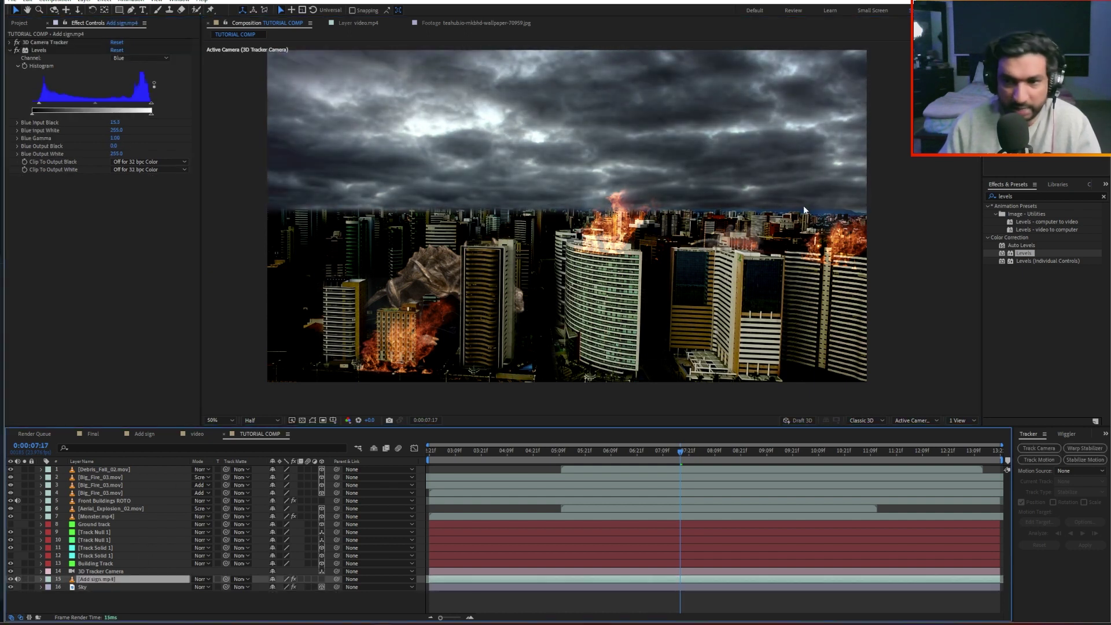
{"action": "left_click", "coordinate": [486, 366]}
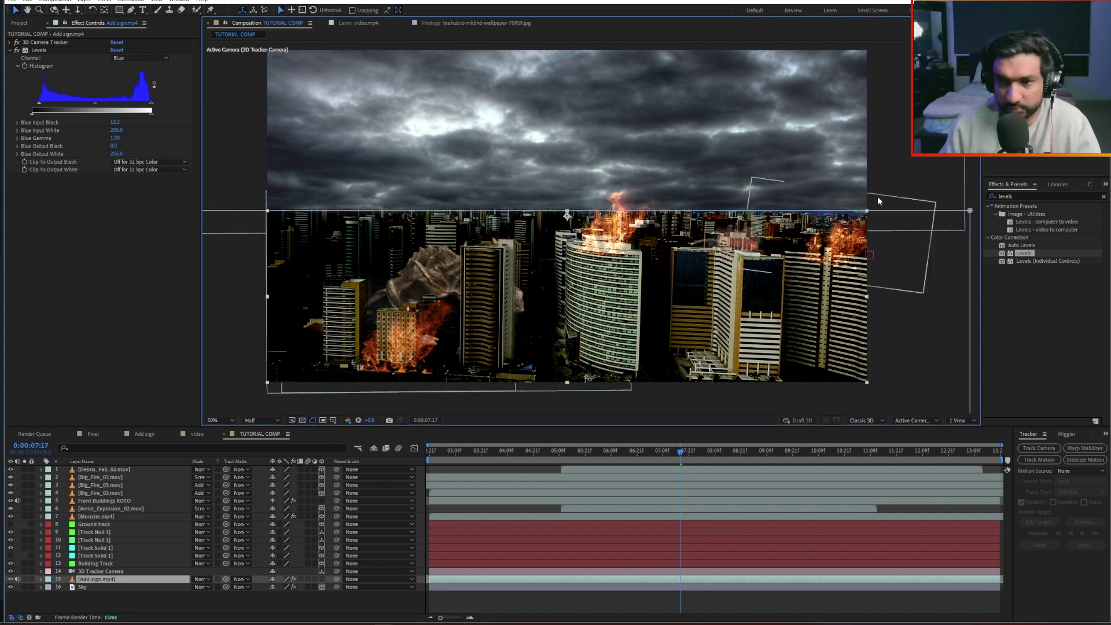
{"action": "left_click_drag", "start_coordinate": [878, 200], "coordinate": [841, 222]}
{"action": "left_click_drag", "start_coordinate": [946, 223], "coordinate": [947, 230]}
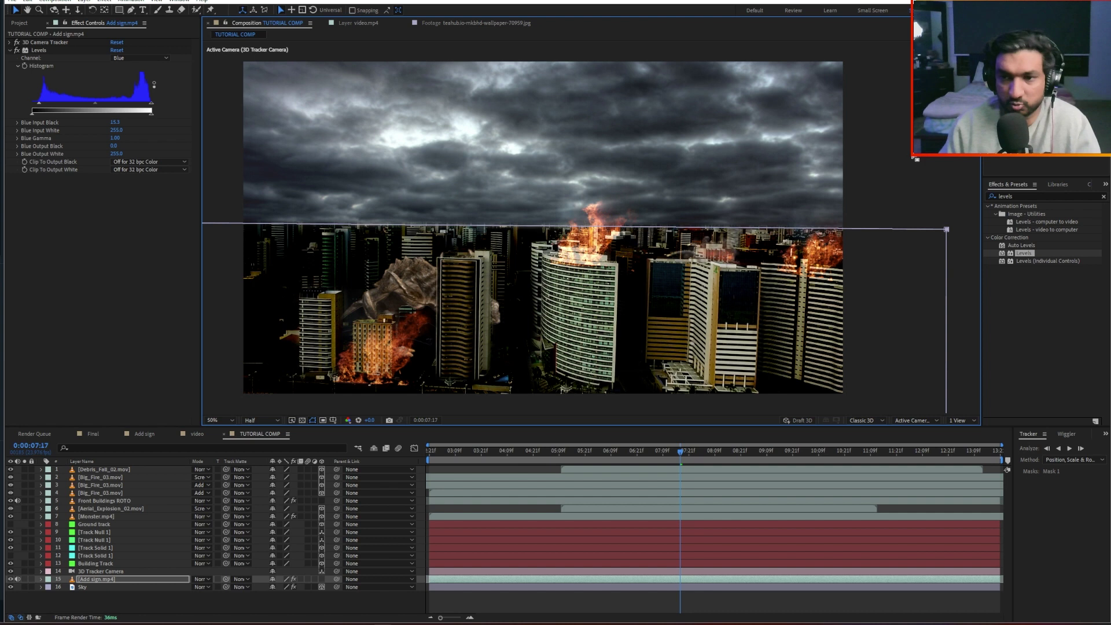
{"action": "double_click", "coordinate": [914, 157]}
{"action": "left_click", "coordinate": [305, 23]}
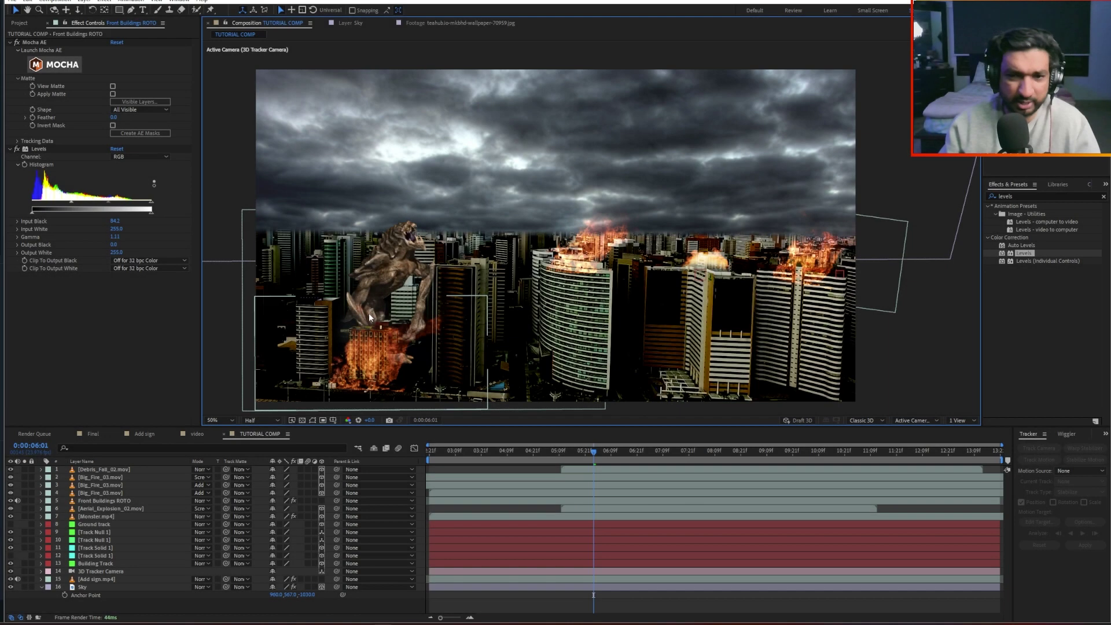
Step: At 0:00:11:06, scale down the Sky layer, stretch it back over the frame's upper and left edges, and save the project
{"action": "scroll", "coordinate": [369, 314], "scroll_direction": "down", "scroll_amount": 2}
{"action": "scroll", "coordinate": [375, 304], "scroll_direction": "up", "scroll_amount": 2}
{"action": "left_click_drag", "start_coordinate": [630, 456], "coordinate": [863, 422]}
{"action": "key", "text": "comma"}
{"action": "key", "text": "comma"}
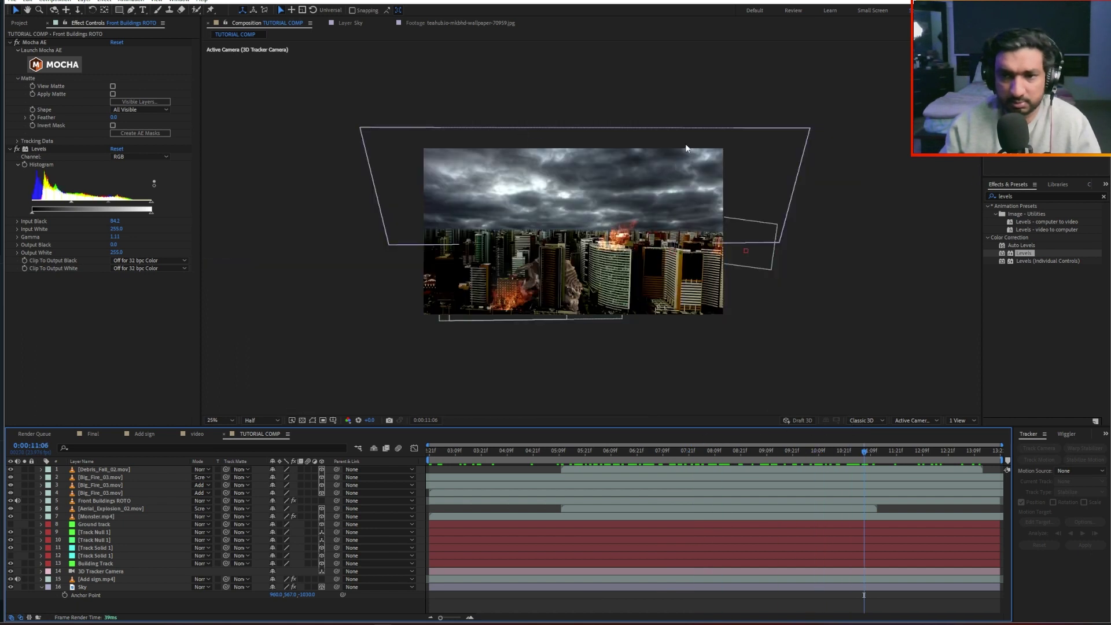
{"action": "left_click", "coordinate": [772, 138]}
{"action": "left_click_drag", "start_coordinate": [811, 128], "coordinate": [678, 199]}
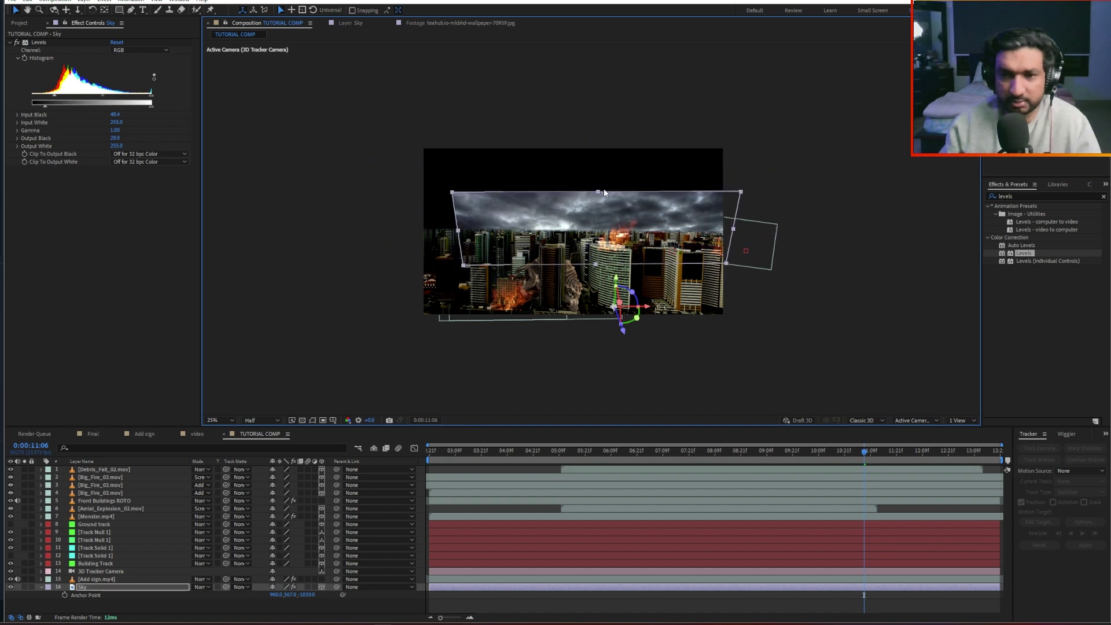
{"action": "left_click_drag", "start_coordinate": [597, 192], "coordinate": [598, 145]}
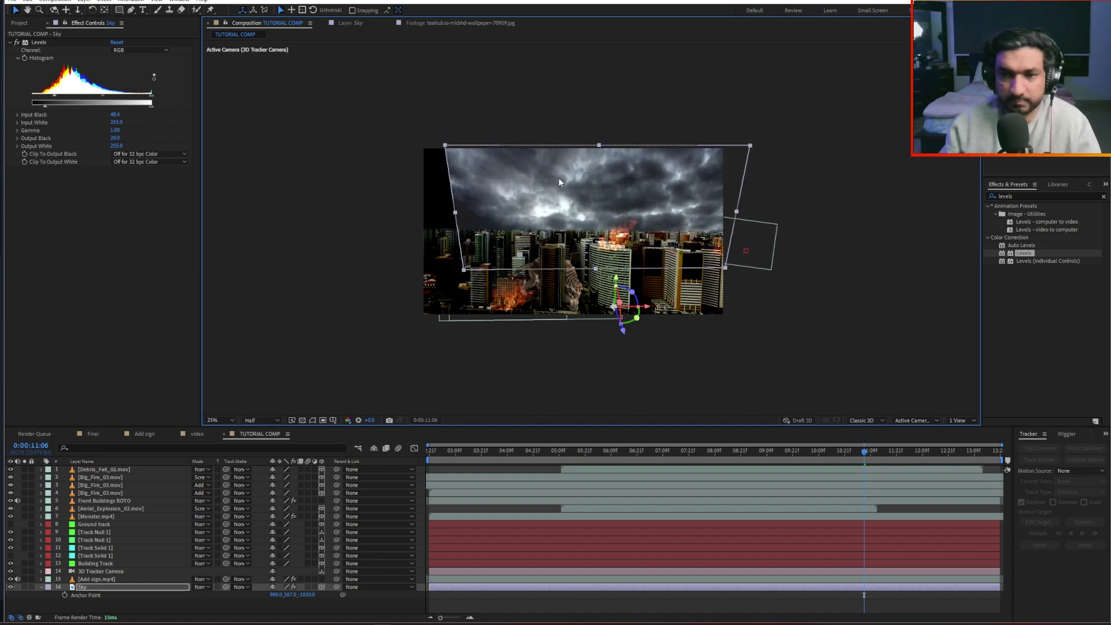
{"action": "left_click_drag", "start_coordinate": [455, 214], "coordinate": [414, 212]}
{"action": "left_click", "coordinate": [383, 369]}
{"action": "scroll", "coordinate": [435, 244], "scroll_direction": "up", "scroll_amount": 2}
{"action": "key", "text": "ctrl+s"}
Step: At 0:00:09:09, move the Sky layer slightly down and extend its upper edge above the frame
{"action": "left_click_drag", "start_coordinate": [437, 451], "coordinate": [767, 453]}
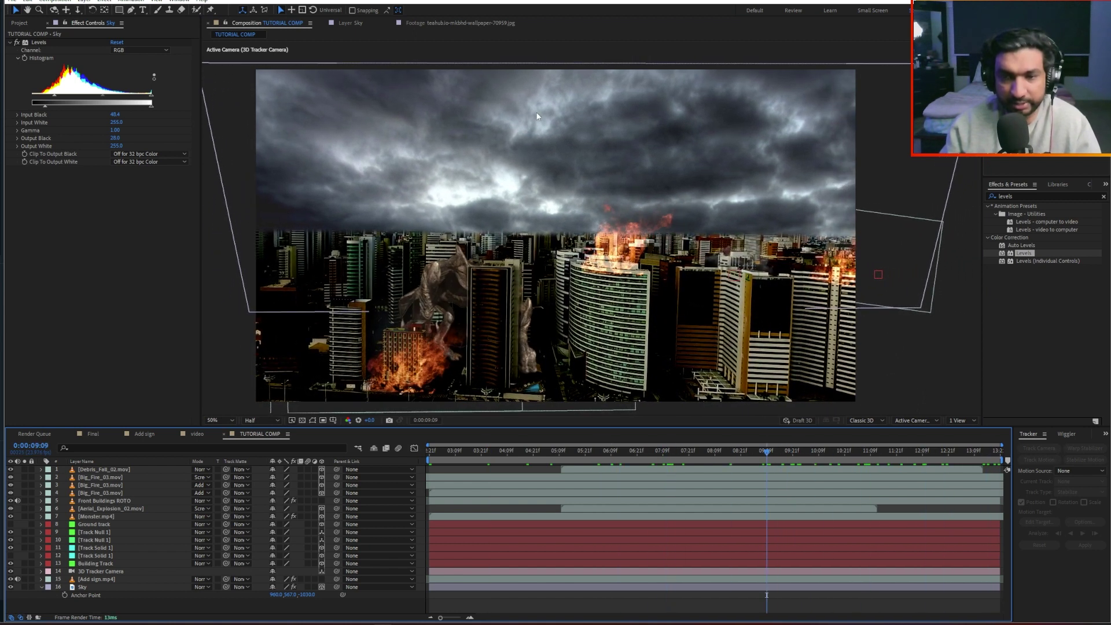
{"action": "left_click", "coordinate": [538, 123]}
{"action": "left_click_drag", "start_coordinate": [567, 177], "coordinate": [567, 169]}
{"action": "left_click_drag", "start_coordinate": [595, 71], "coordinate": [595, 66]}
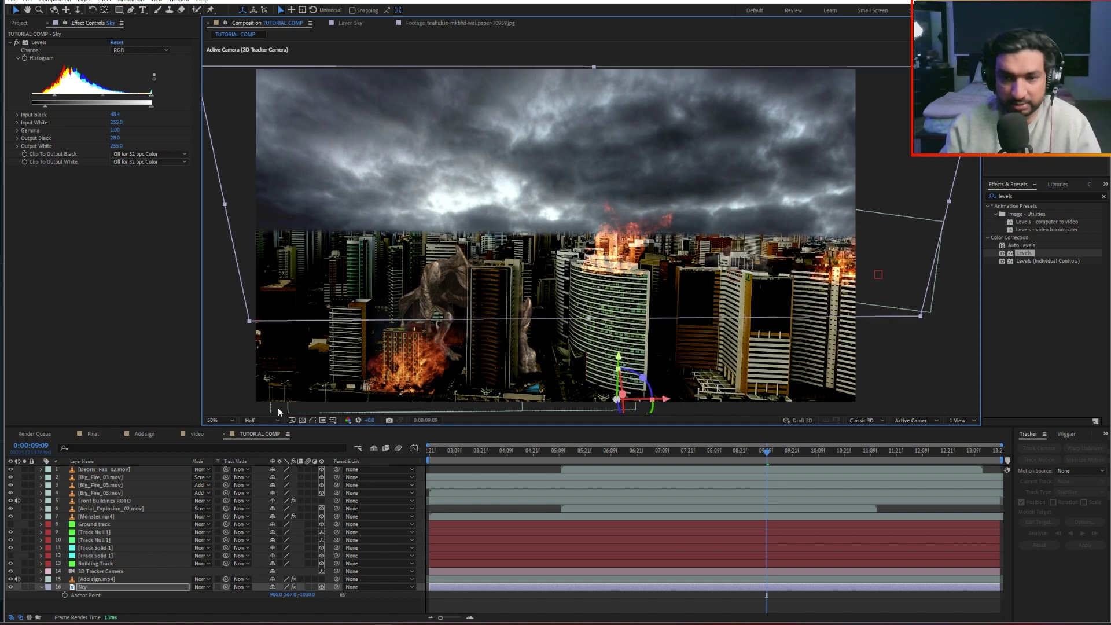
Step: Reduce the mask feather on the Add sign.mp4 layer to sharpen the skyline edge
{"action": "left_click", "coordinate": [87, 579]}
{"action": "key", "text": "f"}
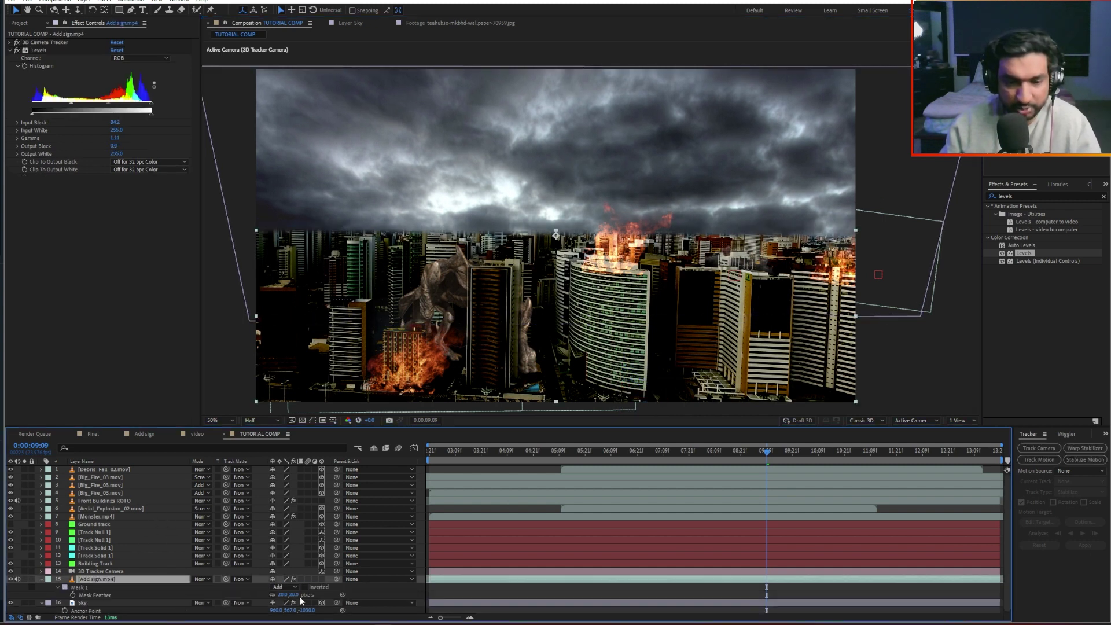
{"action": "left_click_drag", "start_coordinate": [289, 595], "coordinate": [283, 595]}
{"action": "left_click", "coordinate": [93, 593]}
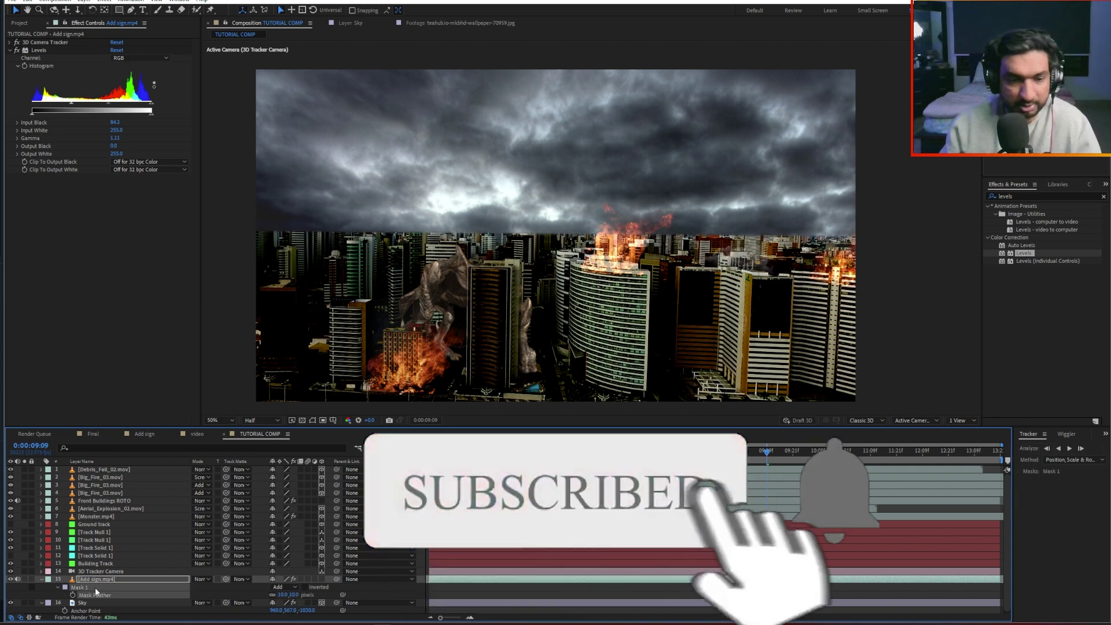
{"action": "left_click", "coordinate": [42, 580]}
Step: At 0:00:07:08, move the Sky layer up relative to the skyline
{"action": "left_click_drag", "start_coordinate": [450, 447], "coordinate": [660, 450]}
{"action": "left_click", "coordinate": [729, 197]}
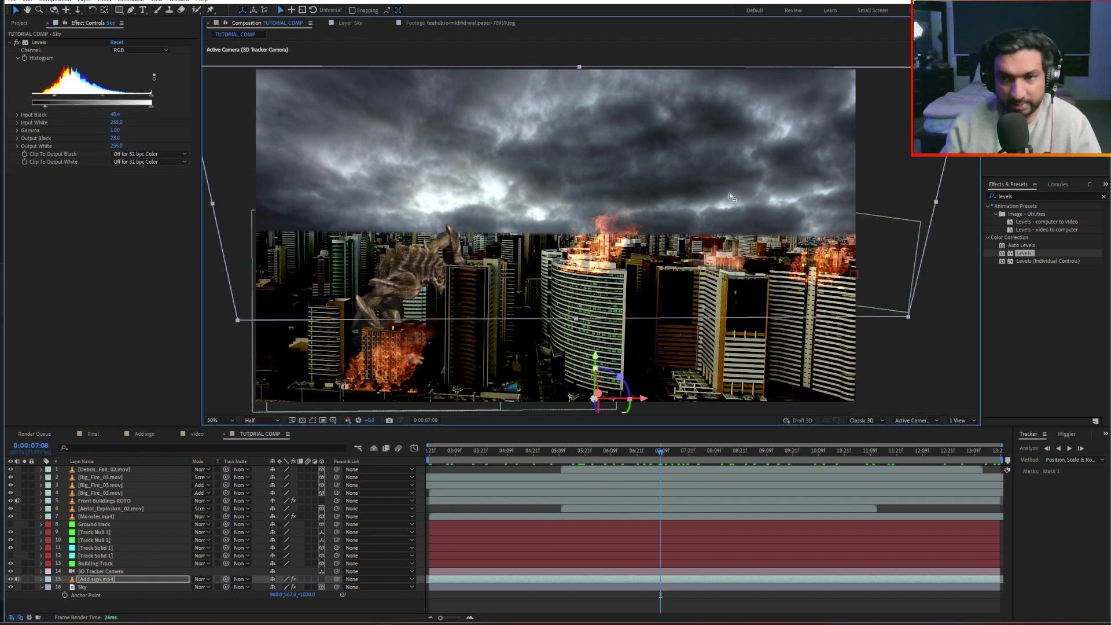
{"action": "key", "text": "comma"}
{"action": "left_click_drag", "start_coordinate": [593, 313], "coordinate": [592, 313]}
{"action": "left_click_drag", "start_coordinate": [608, 237], "coordinate": [605, 224]}
{"action": "left_click", "coordinate": [661, 354]}
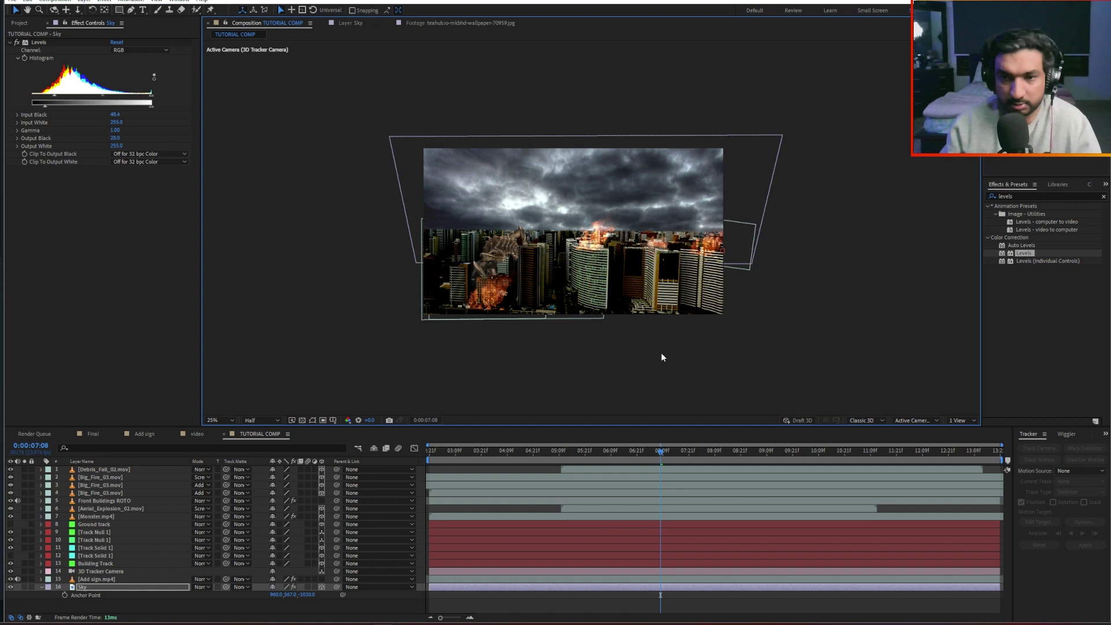
{"action": "scroll", "coordinate": [541, 283], "scroll_direction": "up", "scroll_amount": 2}
{"action": "left_click_drag", "start_coordinate": [512, 273], "coordinate": [523, 275]}
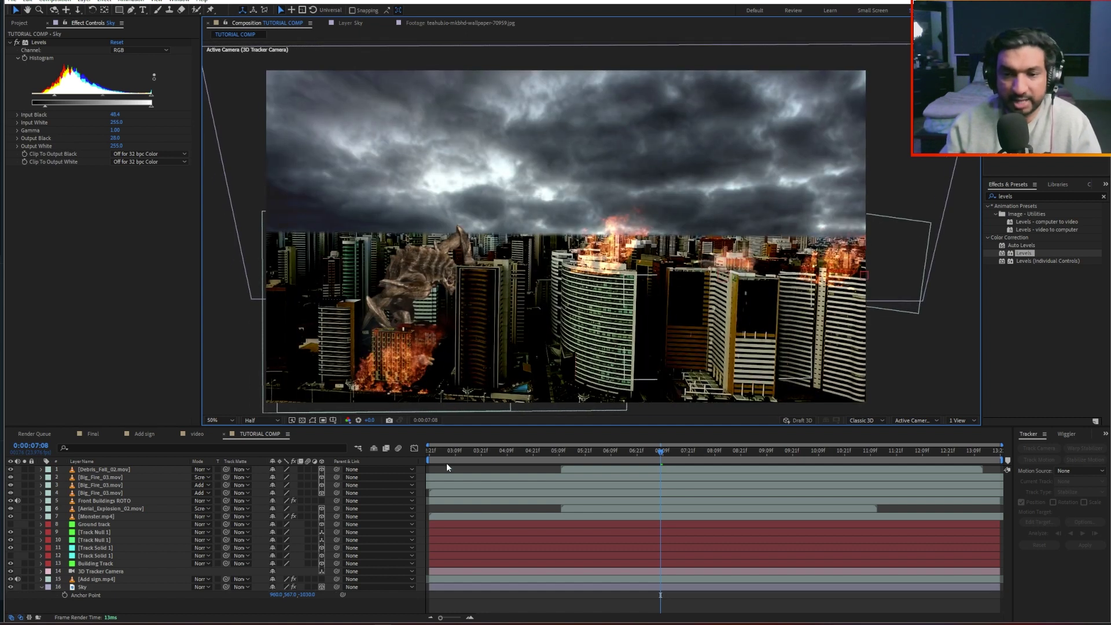
Step: Play the shot through and shift the Sky layer left at 0:00:13:20 to cover the frame's left side
{"action": "key", "text": "space"}
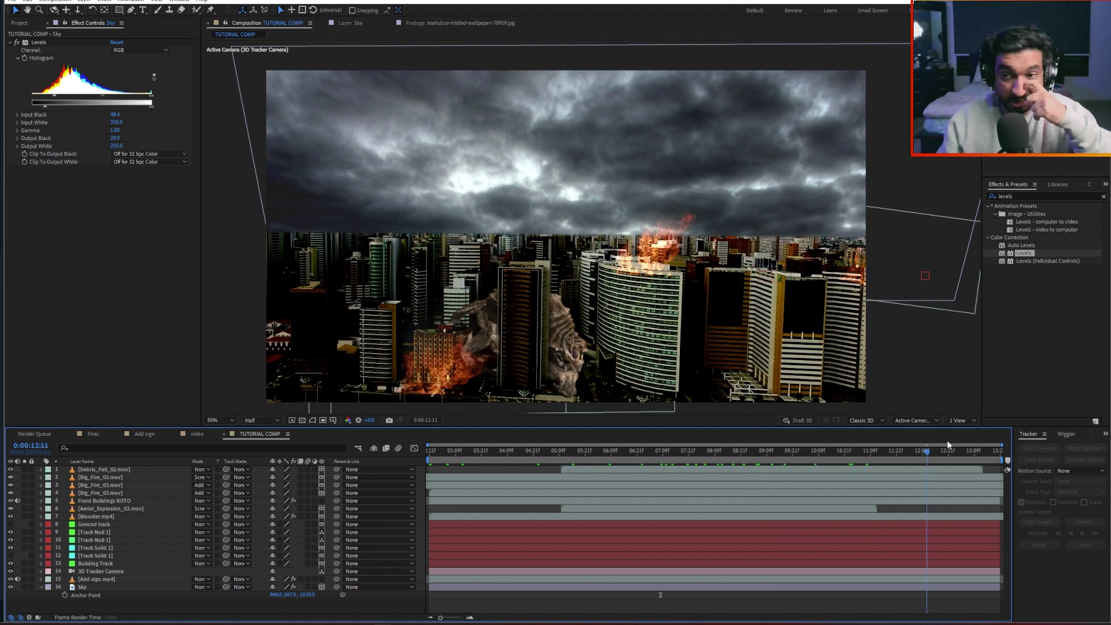
{"action": "left_click", "coordinate": [386, 54]}
{"action": "left_click_drag", "start_coordinate": [386, 54], "coordinate": [376, 56]}
{"action": "left_click_drag", "start_coordinate": [284, 102], "coordinate": [271, 102]}
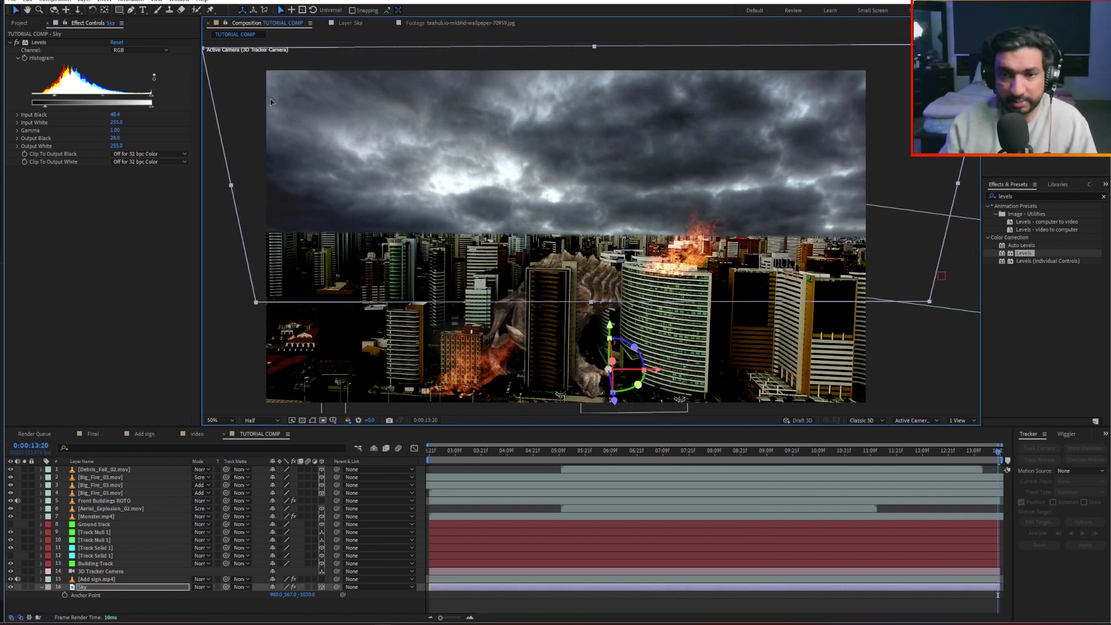
Step: Scrub back through the shot's last seconds and lower the Sky layer slightly at 0:00:13:20
{"action": "scroll", "coordinate": [592, 152], "scroll_direction": "down", "scroll_amount": 1}
{"action": "left_click_drag", "start_coordinate": [991, 449], "coordinate": [786, 463]}
{"action": "left_click_drag", "start_coordinate": [858, 454], "coordinate": [1019, 442]}
{"action": "mouse_move", "coordinate": [539, 198]}
{"action": "left_mouse_down"}
{"action": "mouse_move", "coordinate": [540, 217]}
{"action": "mouse_move", "coordinate": [533, 210]}
{"action": "left_mouse_up"}
{"action": "scroll", "coordinate": [533, 210], "scroll_direction": "up", "scroll_amount": 1}
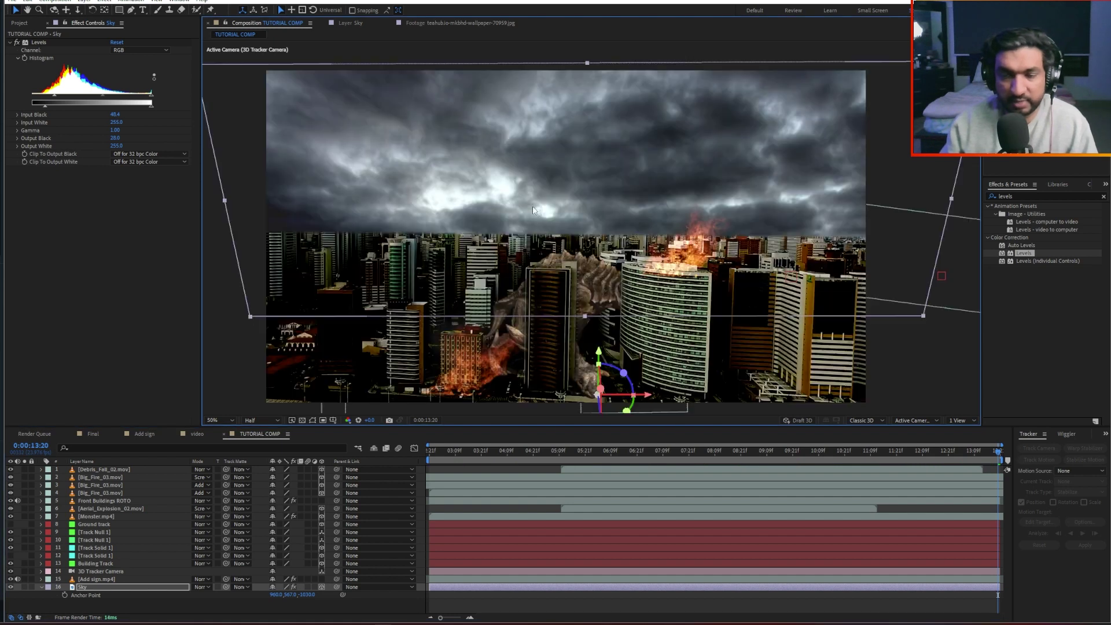
Step: Set the Sky layer's Levels gamma to 0.76 and move the layer up until its lower edge meets the skyline
{"action": "left_click_drag", "start_coordinate": [113, 115], "coordinate": [116, 154]}
{"action": "key", "text": "ctrl+z"}
{"action": "left_click_drag", "start_coordinate": [481, 176], "coordinate": [471, 143]}
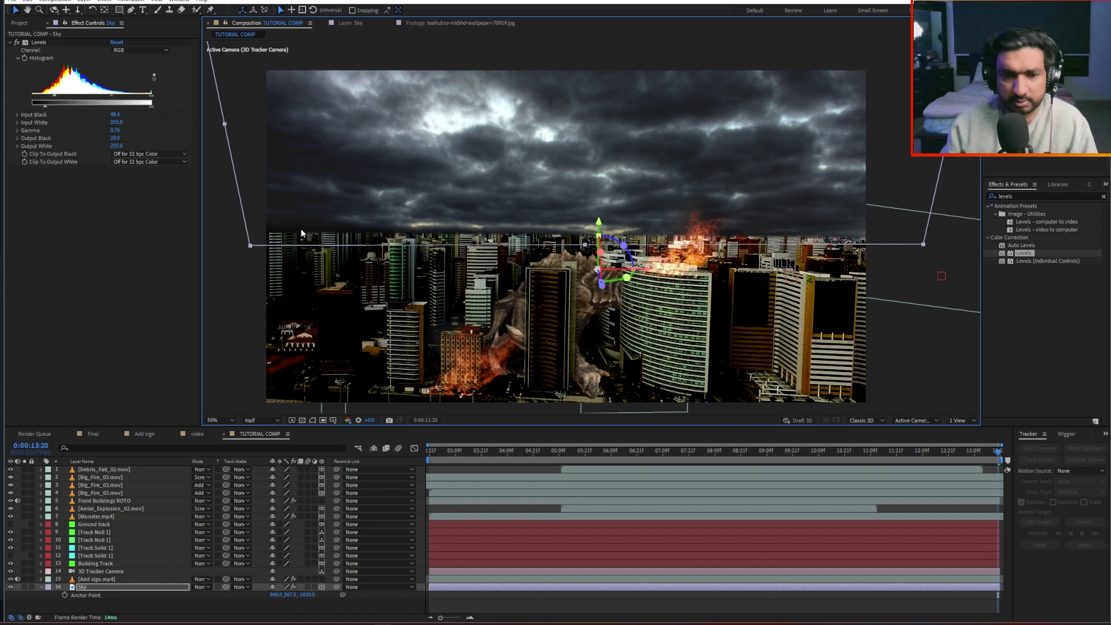
Step: Play and scrub through the shot to check the sky's coverage, stopping at 0:00:05:13
{"action": "left_click_drag", "start_coordinate": [497, 457], "coordinate": [719, 450]}
{"action": "left_click_drag", "start_coordinate": [806, 450], "coordinate": [1004, 448]}
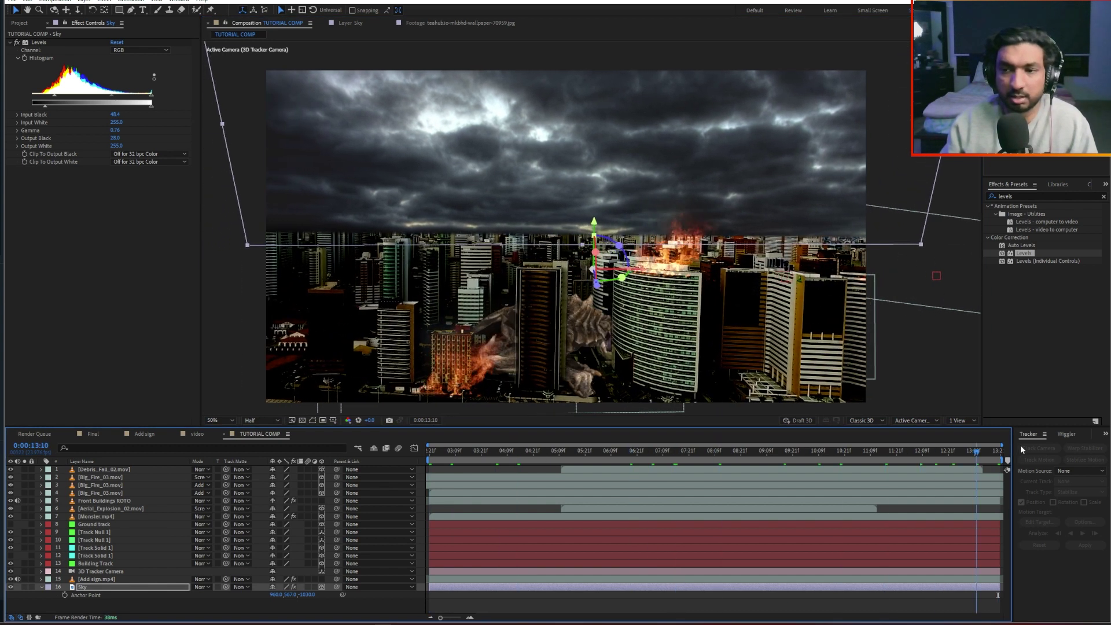
{"action": "left_click", "coordinate": [914, 166]}
{"action": "key", "text": "comma"}
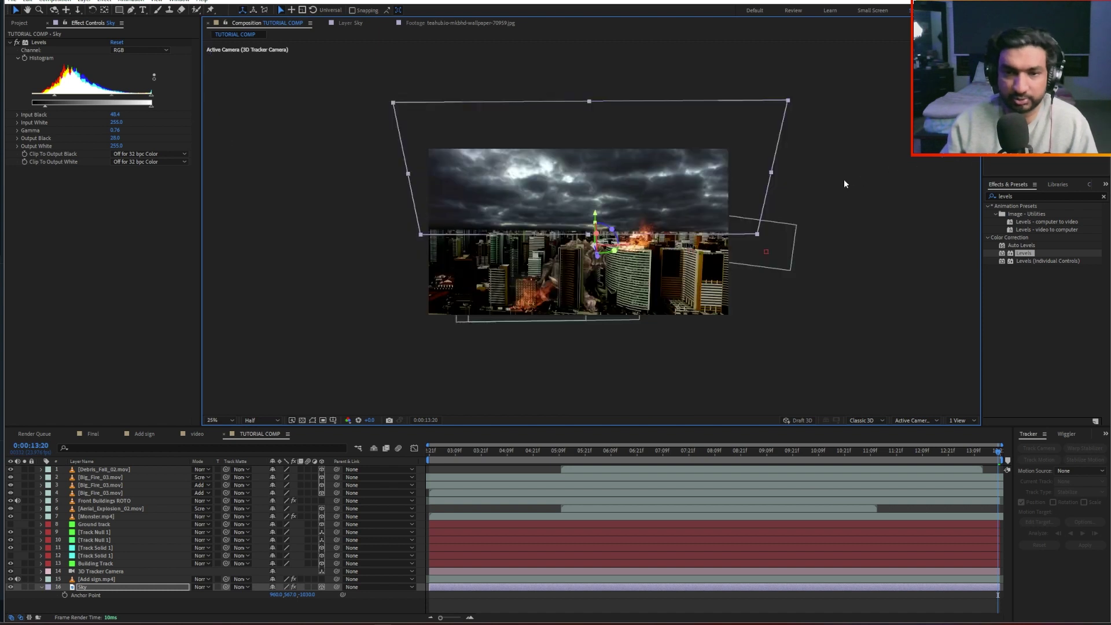
{"action": "key", "text": "space"}
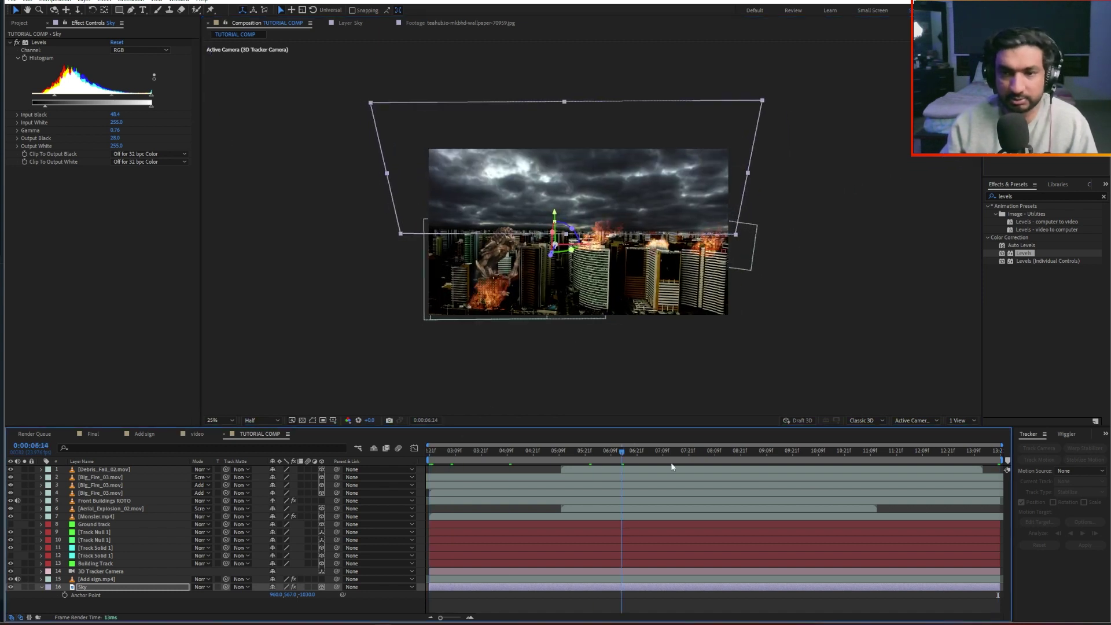
{"action": "left_click_drag", "start_coordinate": [1003, 455], "coordinate": [567, 439]}
{"action": "key", "text": "period"}
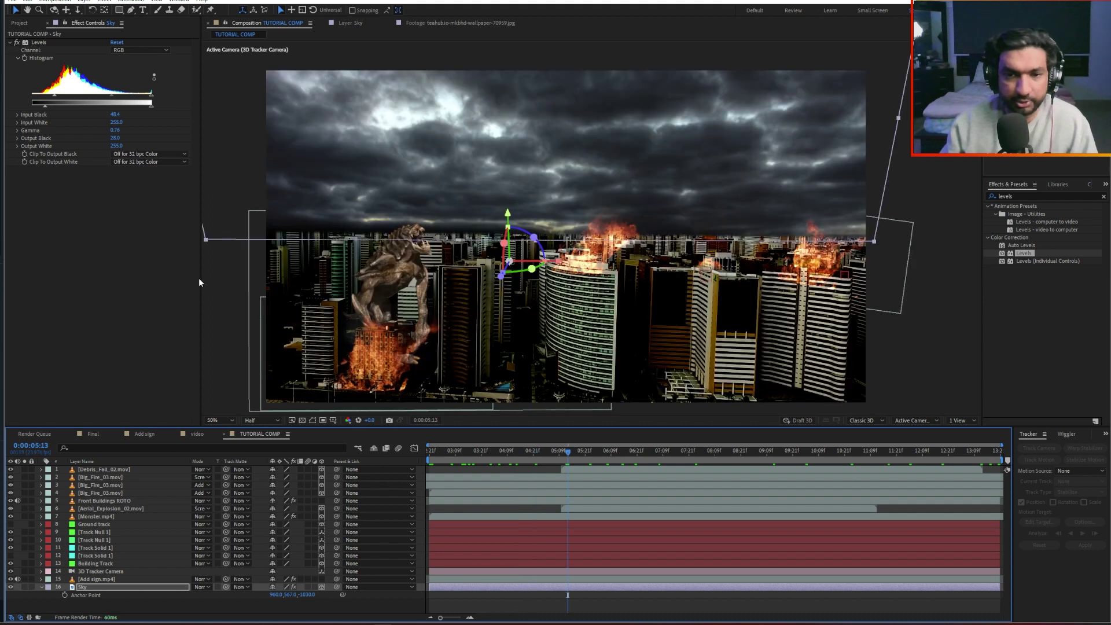
Step: Apply the Levels effect to the Monster.mp4 layer and lower its gamma to 0.82
{"action": "left_click", "coordinate": [101, 509]}
{"action": "left_click", "coordinate": [92, 515]}
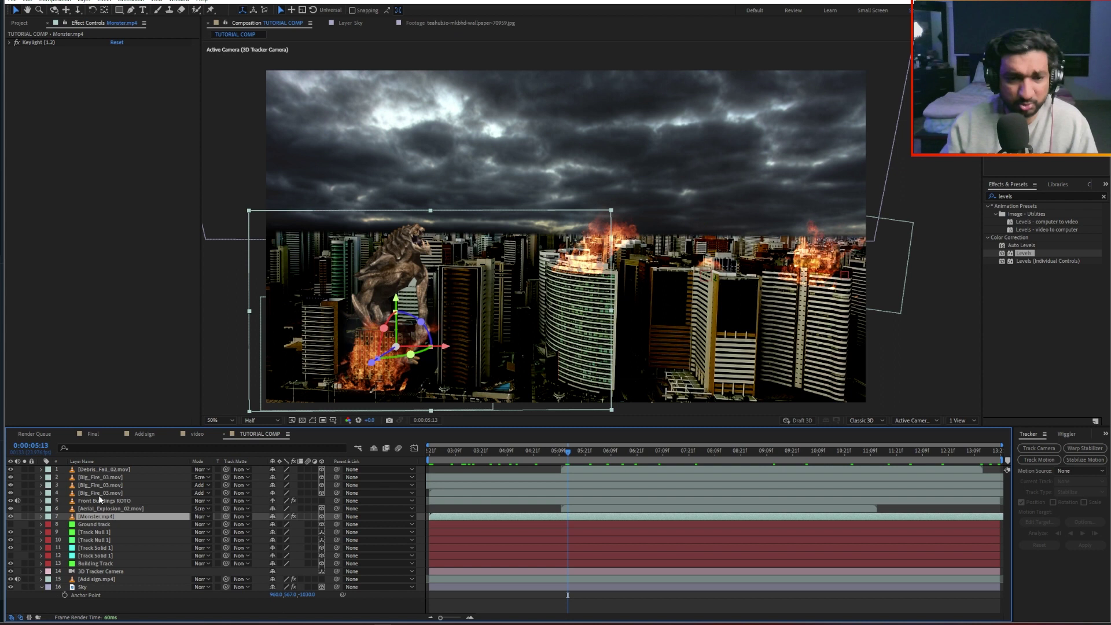
{"action": "left_click_drag", "start_coordinate": [998, 253], "coordinate": [146, 190]}
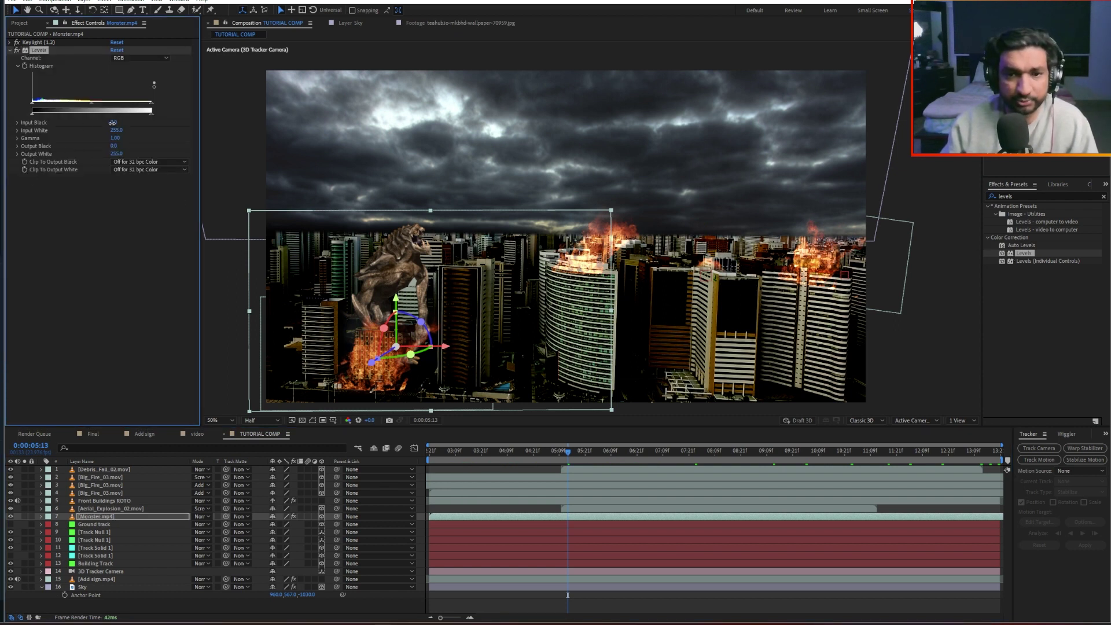
{"action": "mouse_move", "coordinate": [113, 123]}
{"action": "left_mouse_down"}
{"action": "mouse_move", "coordinate": [128, 141]}
{"action": "mouse_move", "coordinate": [109, 143]}
{"action": "left_mouse_up"}
{"action": "key", "text": "ctrl+z"}
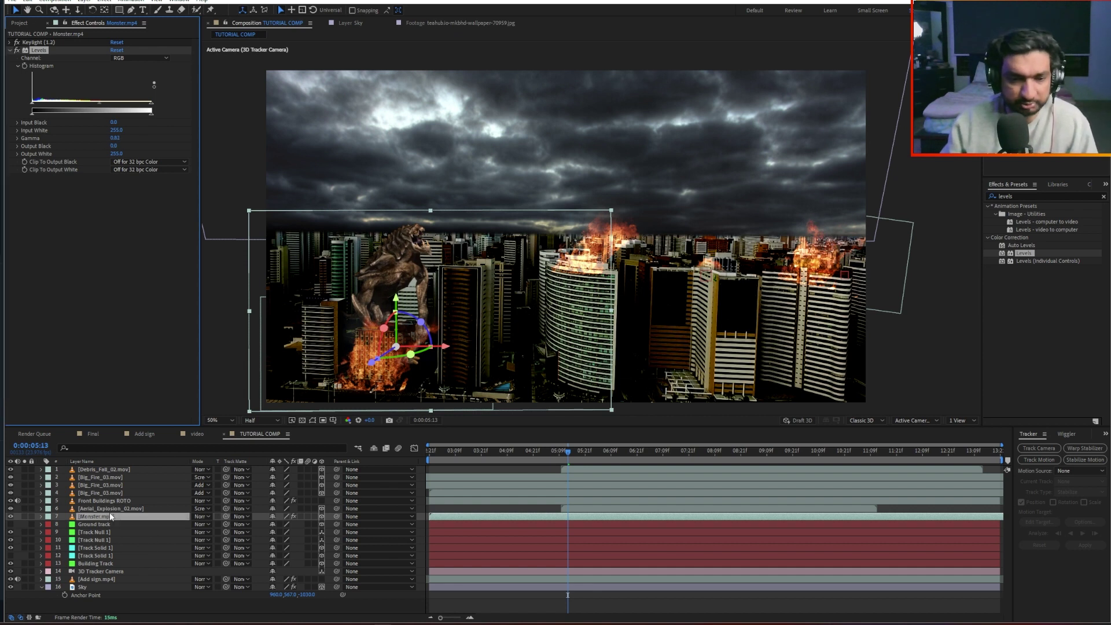
Step: Inspect the green-screen footage of the Monster.mp4 layer by scrubbing through it, and return to the composition
{"action": "double_click", "coordinate": [106, 515]}
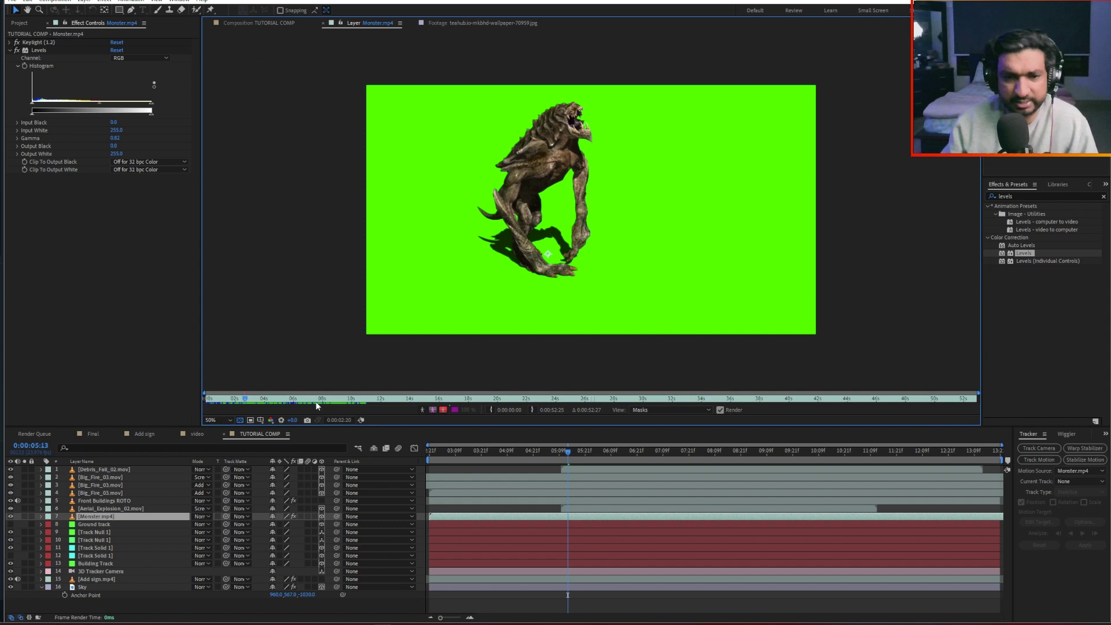
{"action": "left_click_drag", "start_coordinate": [275, 401], "coordinate": [464, 412]}
{"action": "left_click_drag", "start_coordinate": [360, 409], "coordinate": [252, 404]}
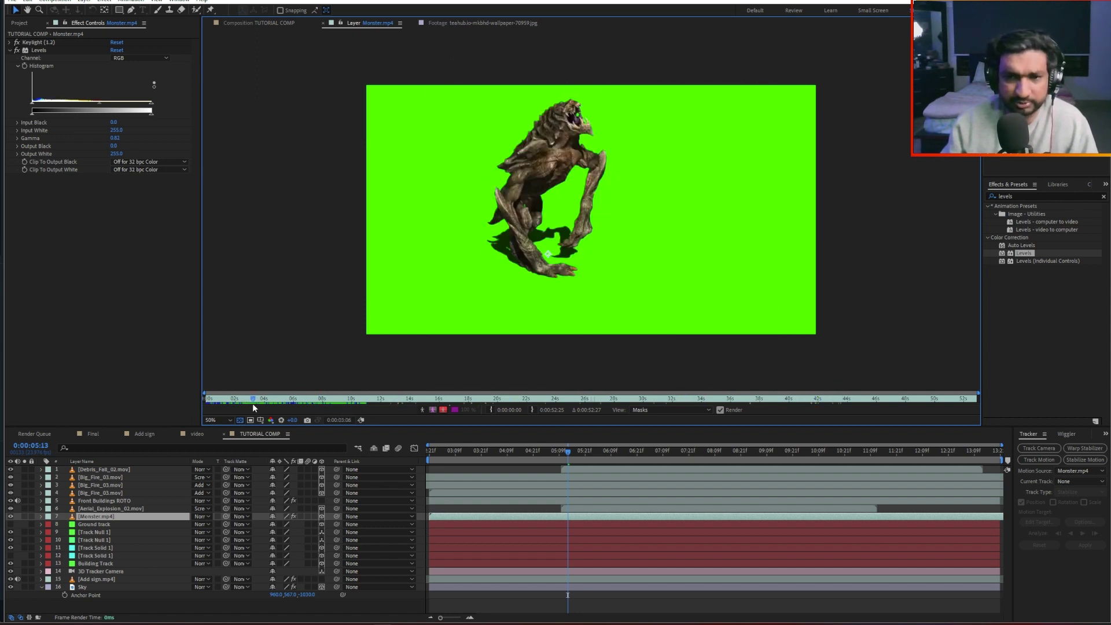
{"action": "left_click", "coordinate": [255, 22]}
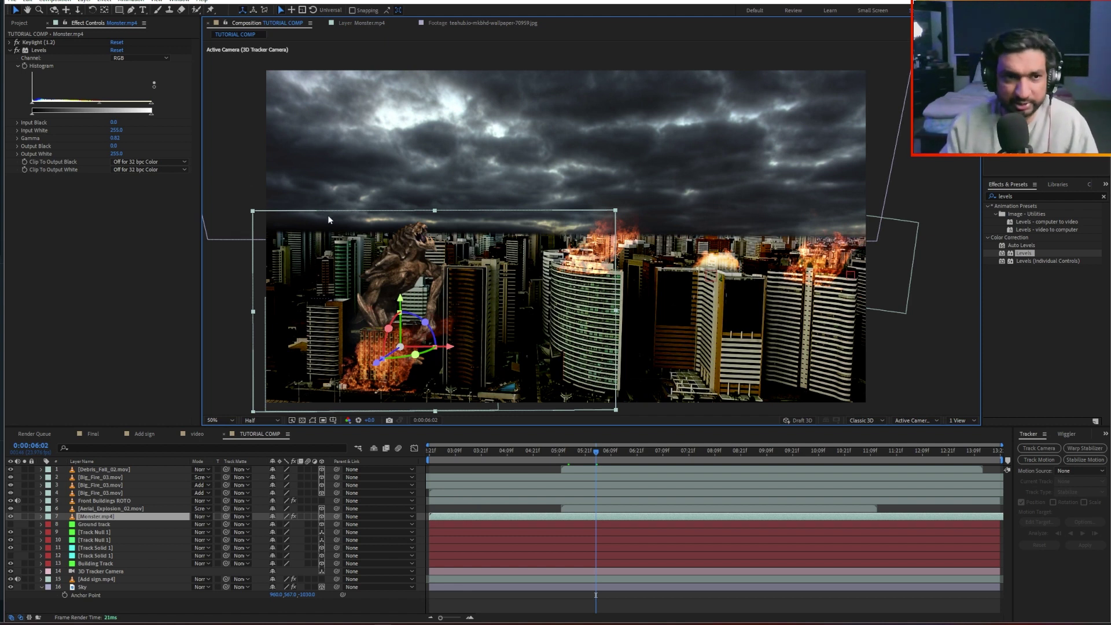
Step: At 0:00:06:22, nudge the Sky layer slightly right and down along the skyline
{"action": "left_click", "coordinate": [822, 254]}
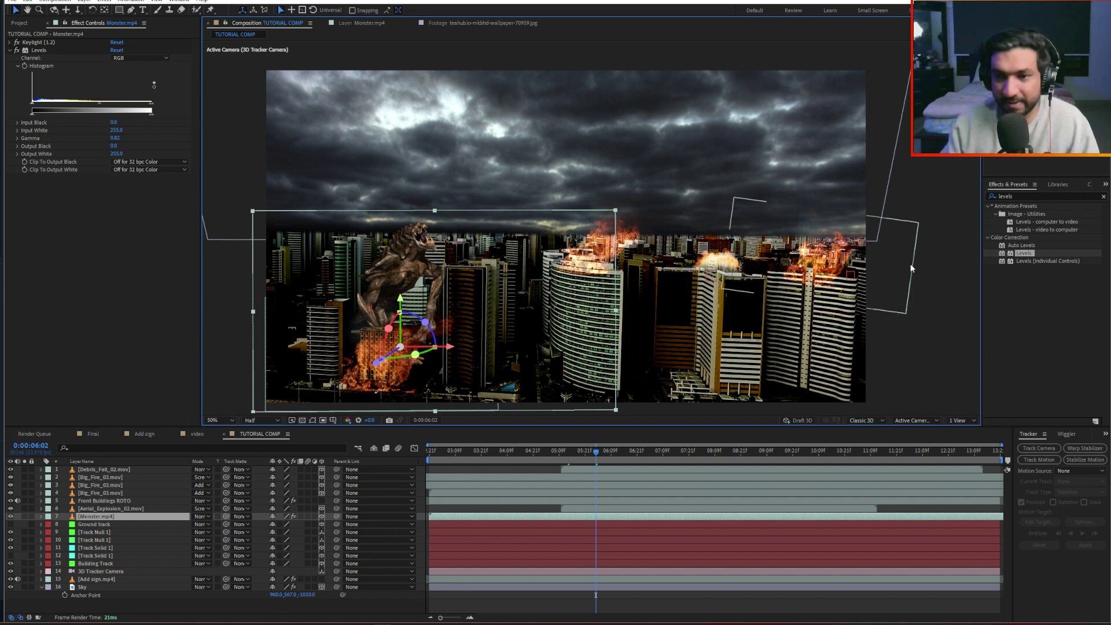
{"action": "left_click_drag", "start_coordinate": [947, 226], "coordinate": [947, 230]}
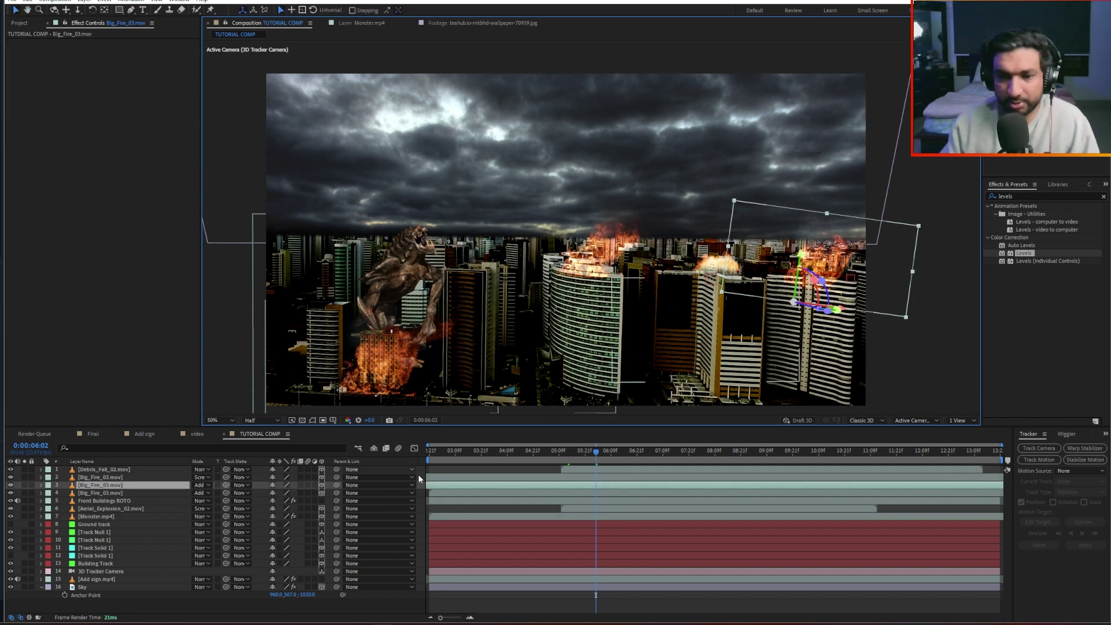
{"action": "left_click_drag", "start_coordinate": [463, 452], "coordinate": [638, 478]}
{"action": "left_click", "coordinate": [631, 160]}
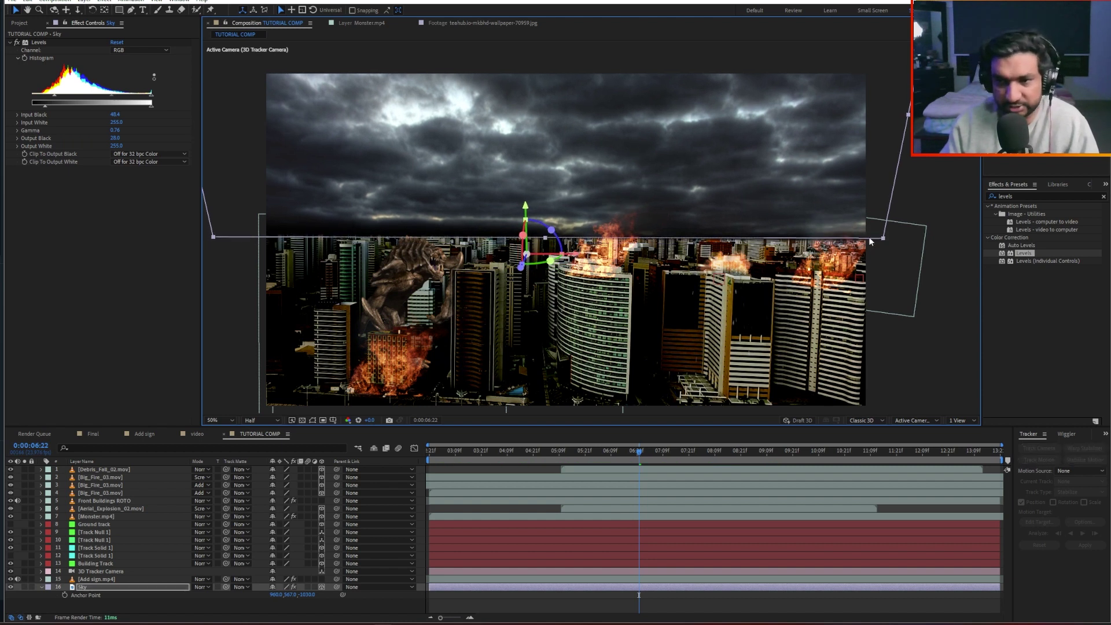
{"action": "left_click_drag", "start_coordinate": [872, 232], "coordinate": [872, 233]}
{"action": "left_click", "coordinate": [907, 296]}
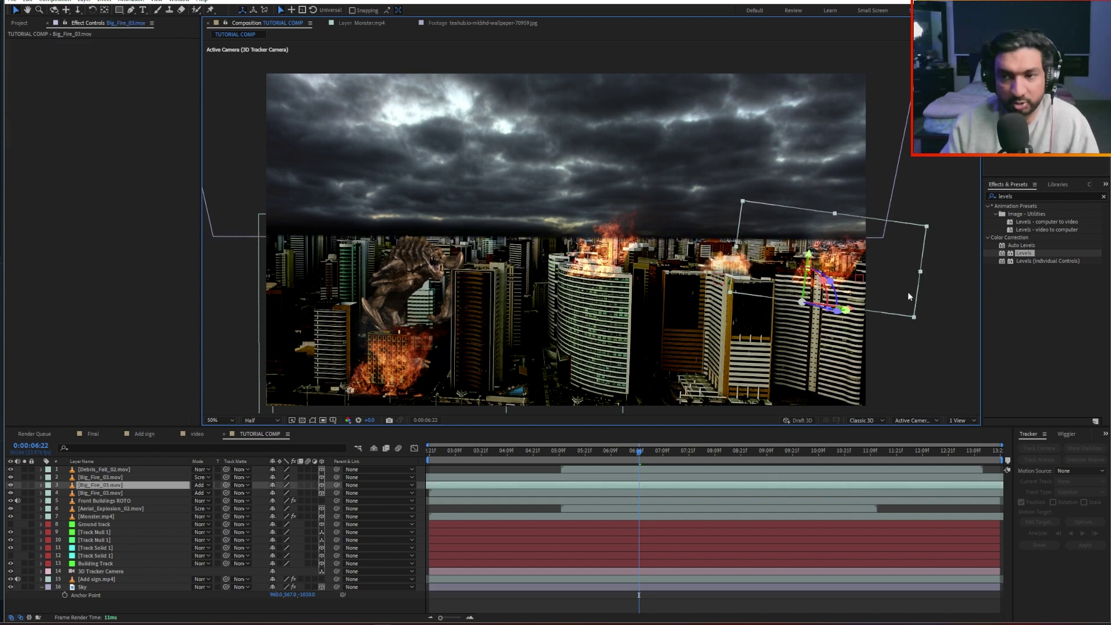
{"action": "left_click", "coordinate": [931, 211]}
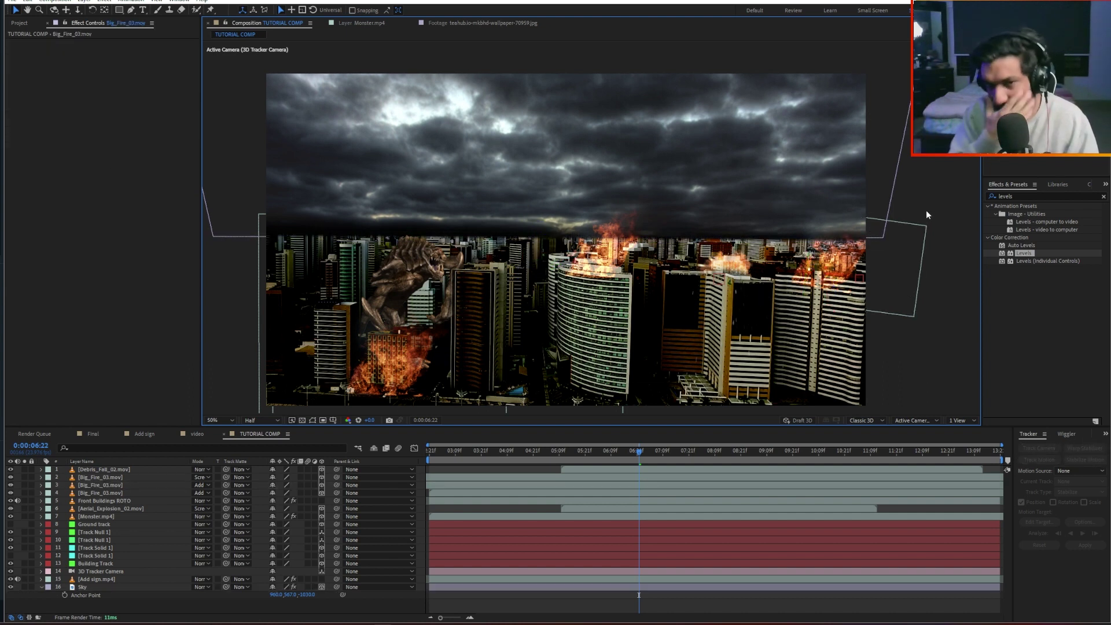
{"action": "left_click", "coordinate": [435, 113]}
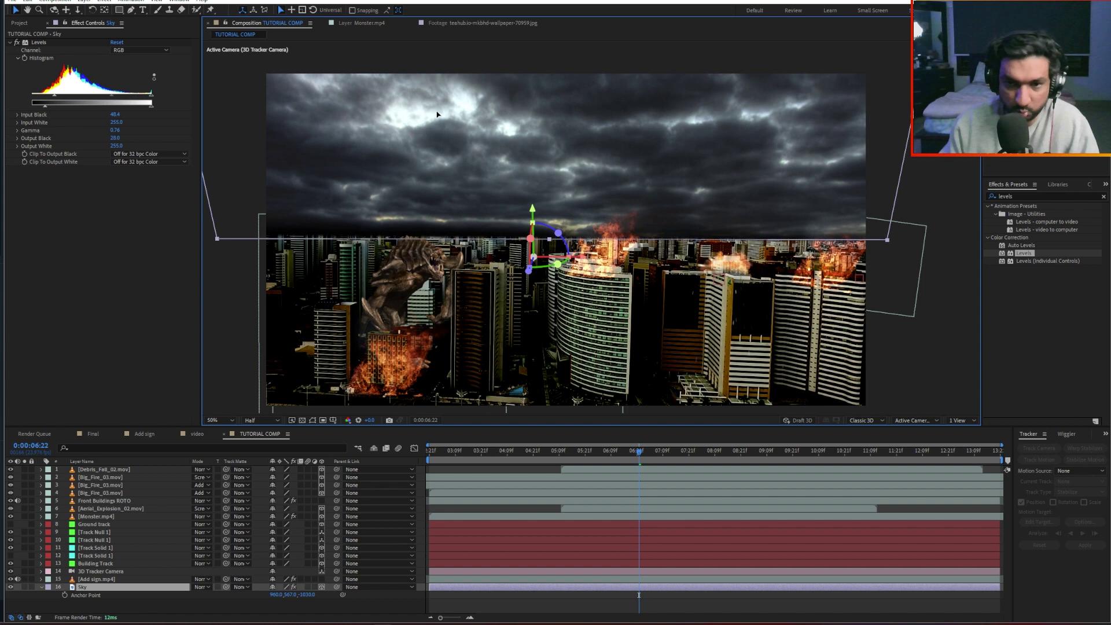
{"action": "key", "text": "Return"}
{"action": "left_click", "coordinate": [939, 356]}
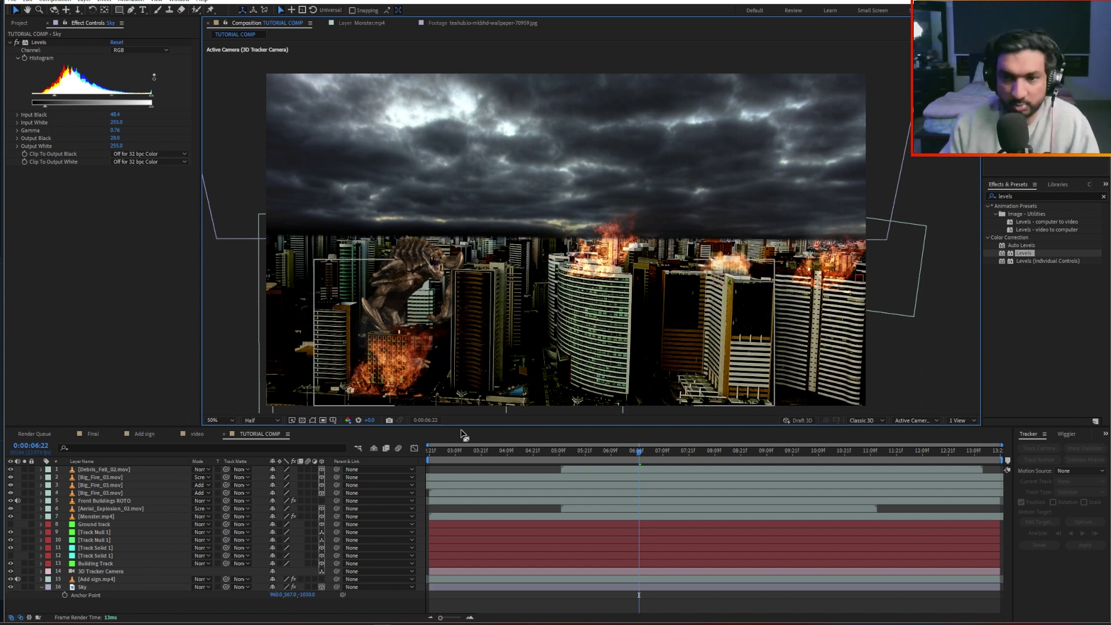
Step: Clear the effects search and move the current time to 0:00:05:04
{"action": "left_click_drag", "start_coordinate": [452, 450], "coordinate": [600, 462]}
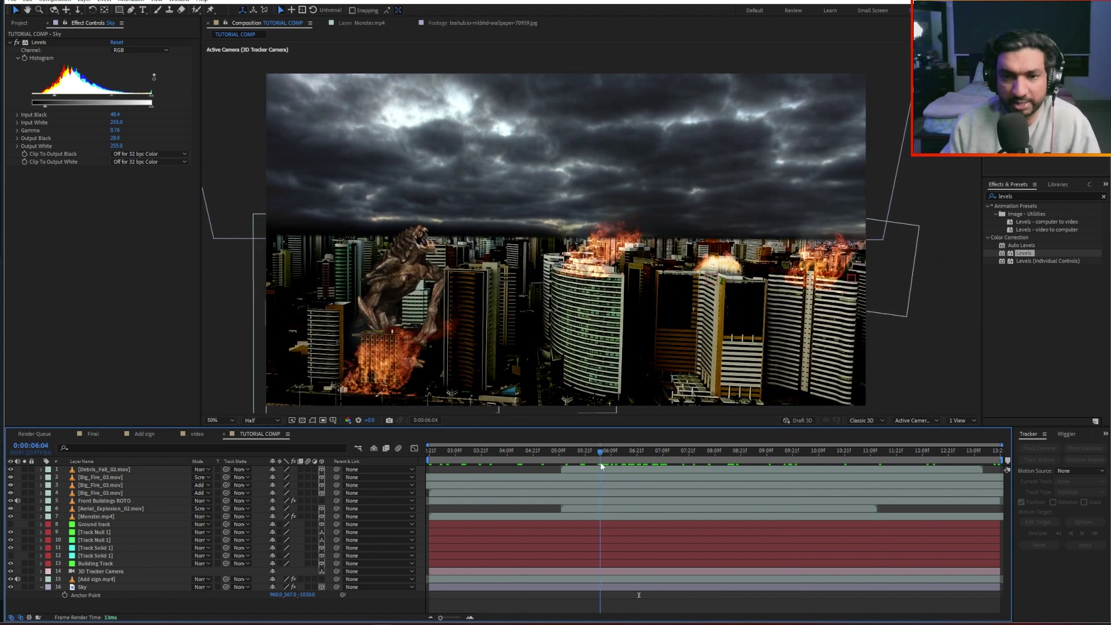
{"action": "left_click", "coordinate": [1105, 198]}
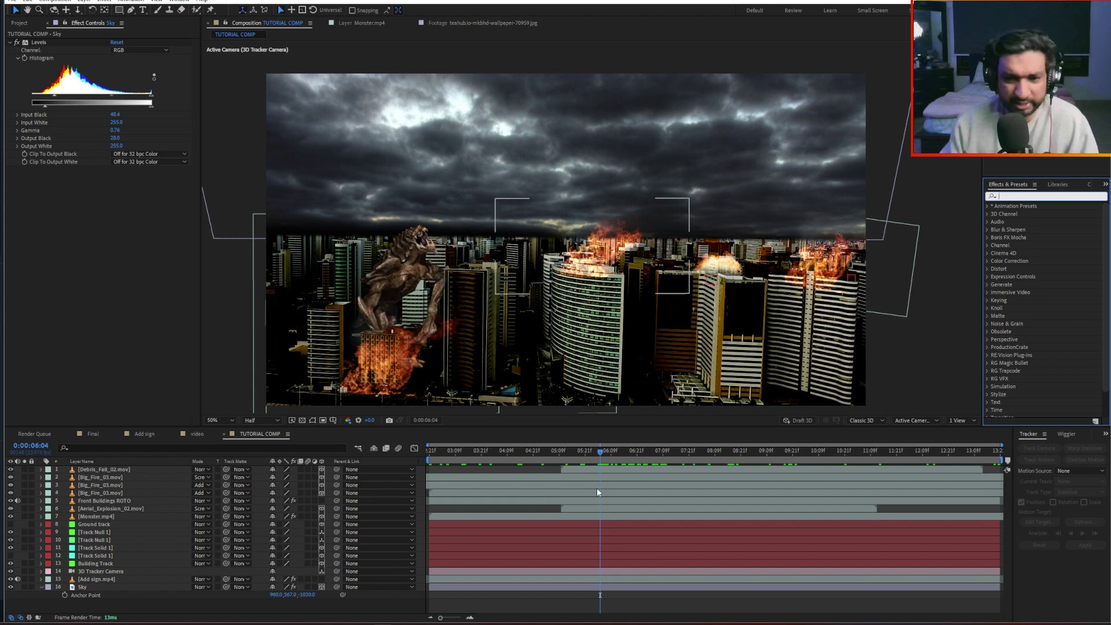
{"action": "left_click_drag", "start_coordinate": [571, 450], "coordinate": [549, 458]}
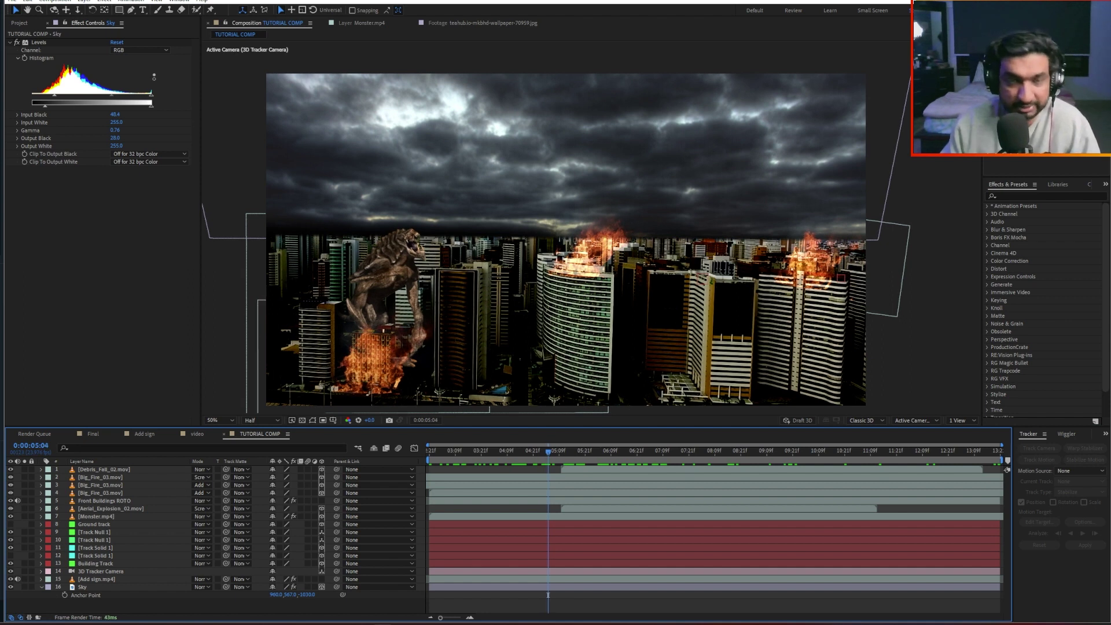
Step: Create a new saturated blue solid covering the whole frame and hide it
{"action": "left_click", "coordinate": [84, 3]}
{"action": "mouse_move", "coordinate": [98, 12]}
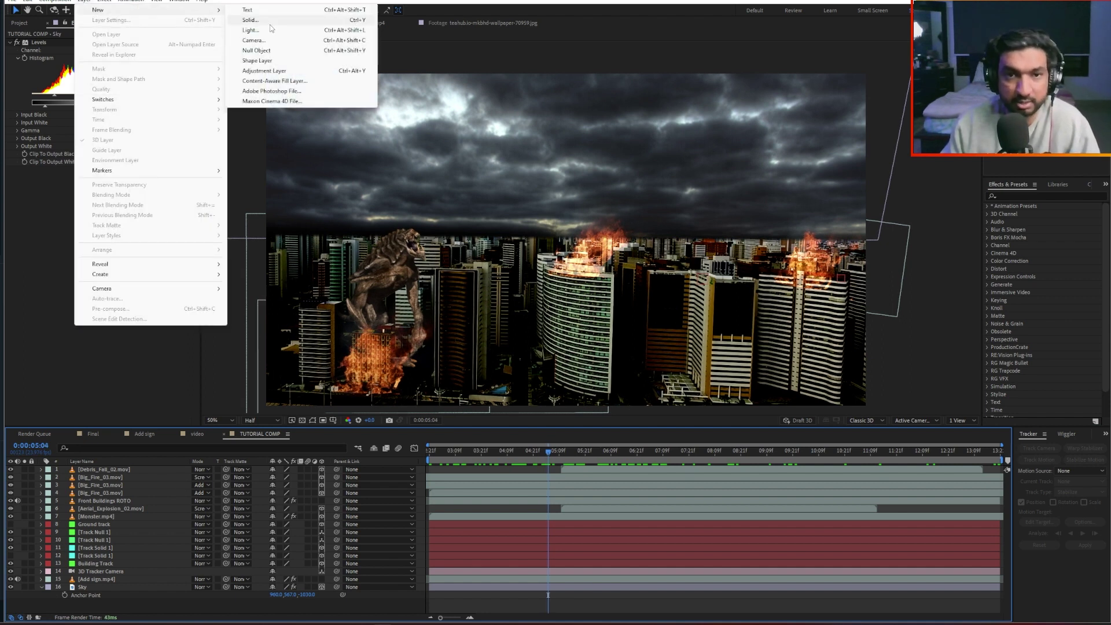
{"action": "left_click", "coordinate": [271, 22]}
{"action": "left_click", "coordinate": [520, 328]}
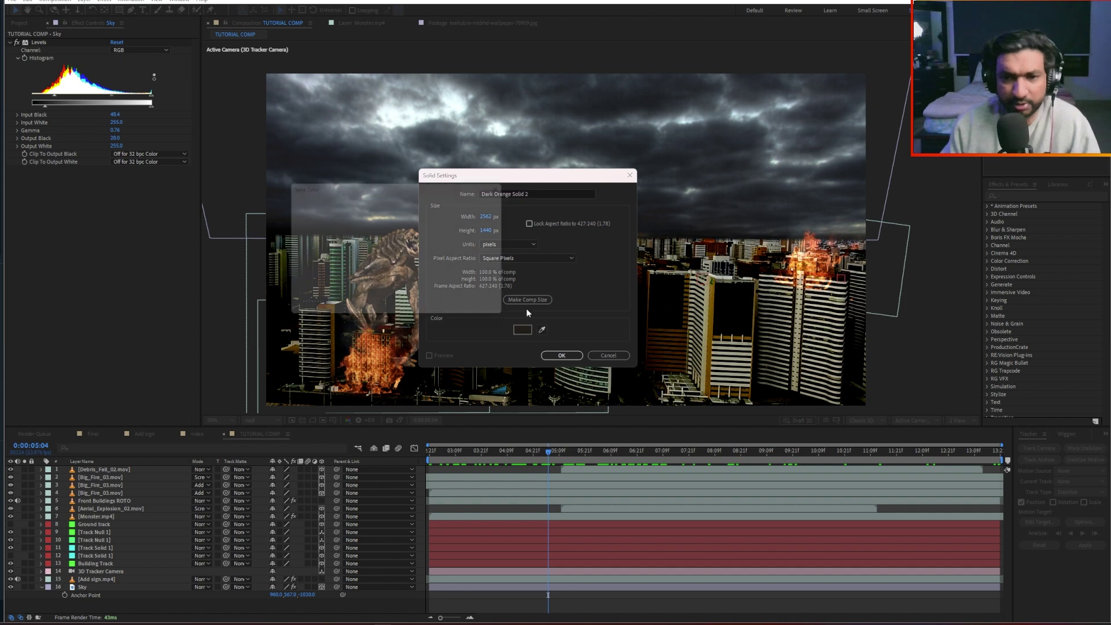
{"action": "left_click", "coordinate": [392, 198]}
{"action": "left_click_drag", "start_coordinate": [418, 241], "coordinate": [422, 185]}
{"action": "left_click", "coordinate": [492, 199]}
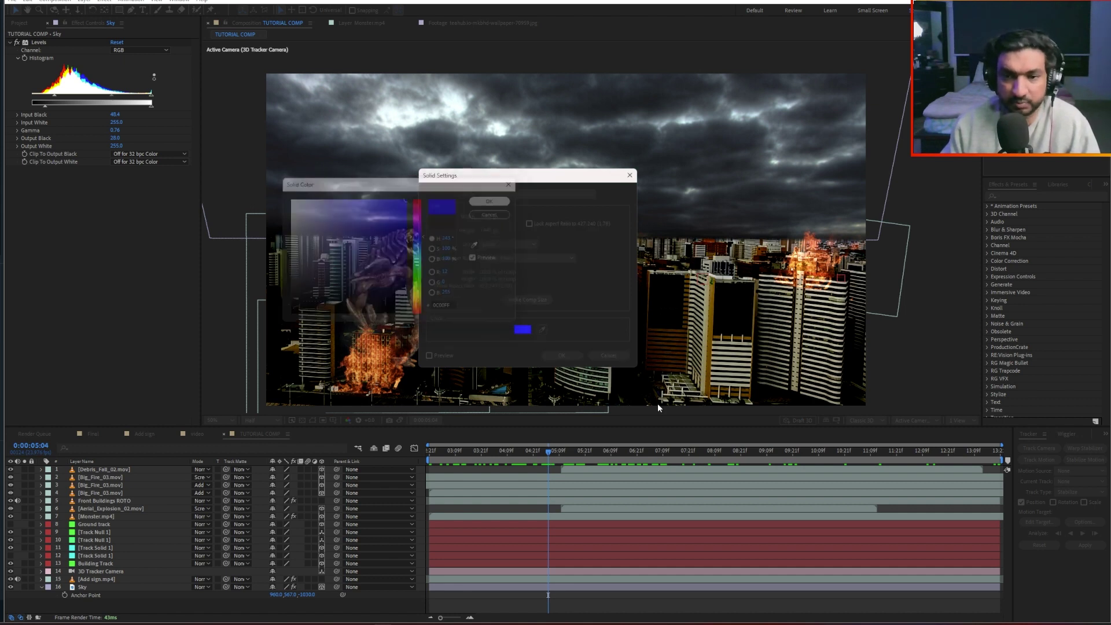
{"action": "left_click", "coordinate": [561, 356]}
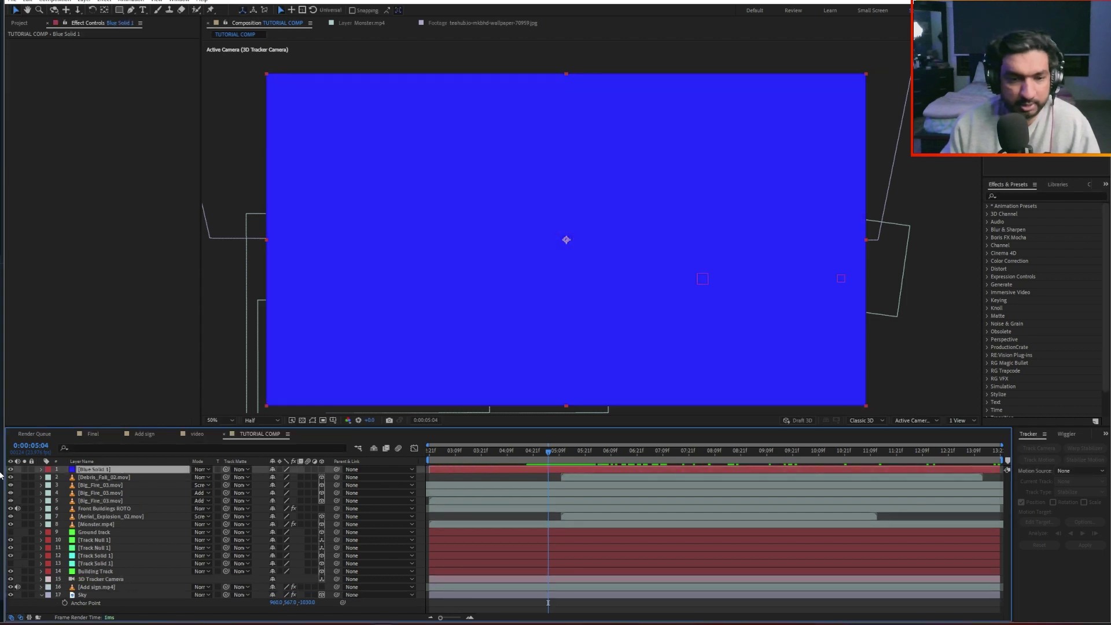
{"action": "left_click", "coordinate": [10, 470]}
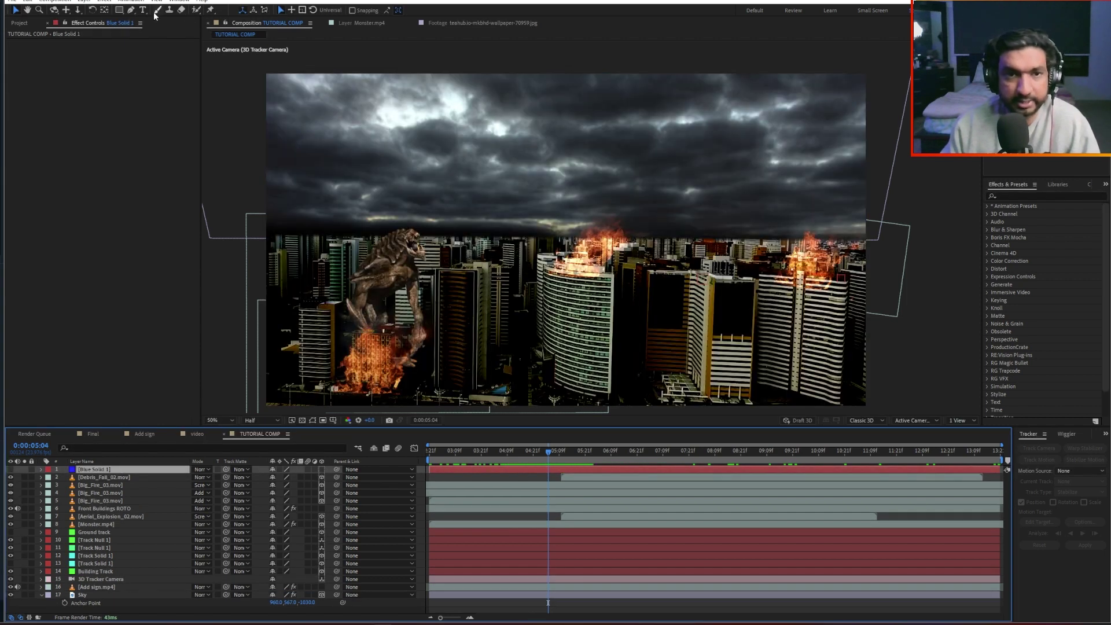
Step: With the Pen tool, draw a closed beam-shaped mask on the blue solid, widening from the monster's mouth up into the sky
{"action": "left_click", "coordinate": [119, 10]}
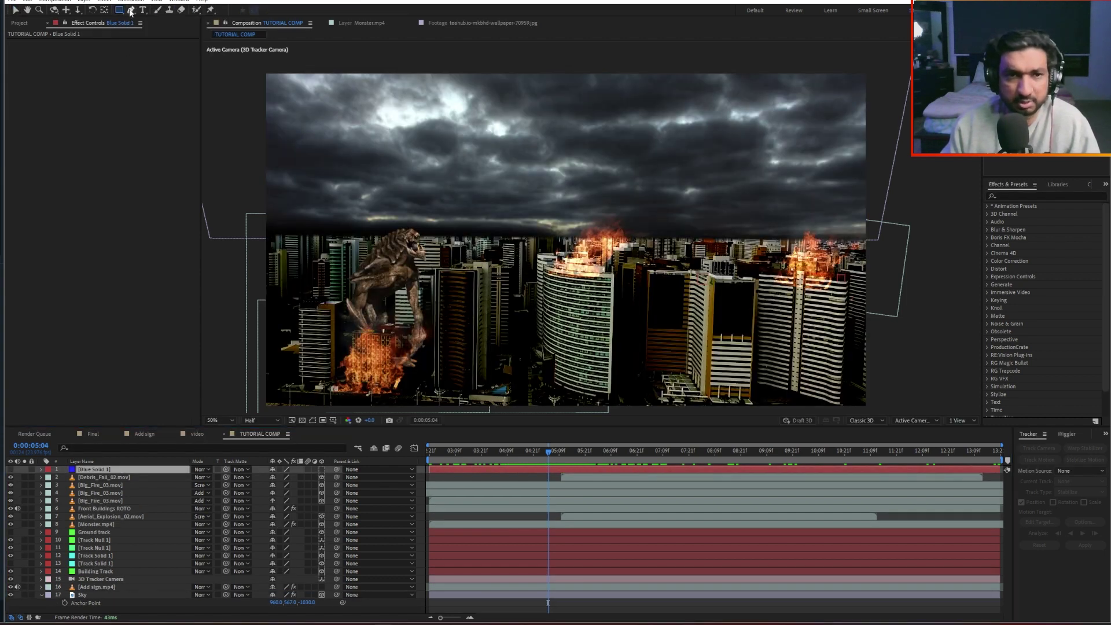
{"action": "left_click", "coordinate": [415, 239]}
{"action": "left_click_drag", "start_coordinate": [592, 102], "coordinate": [611, 90]}
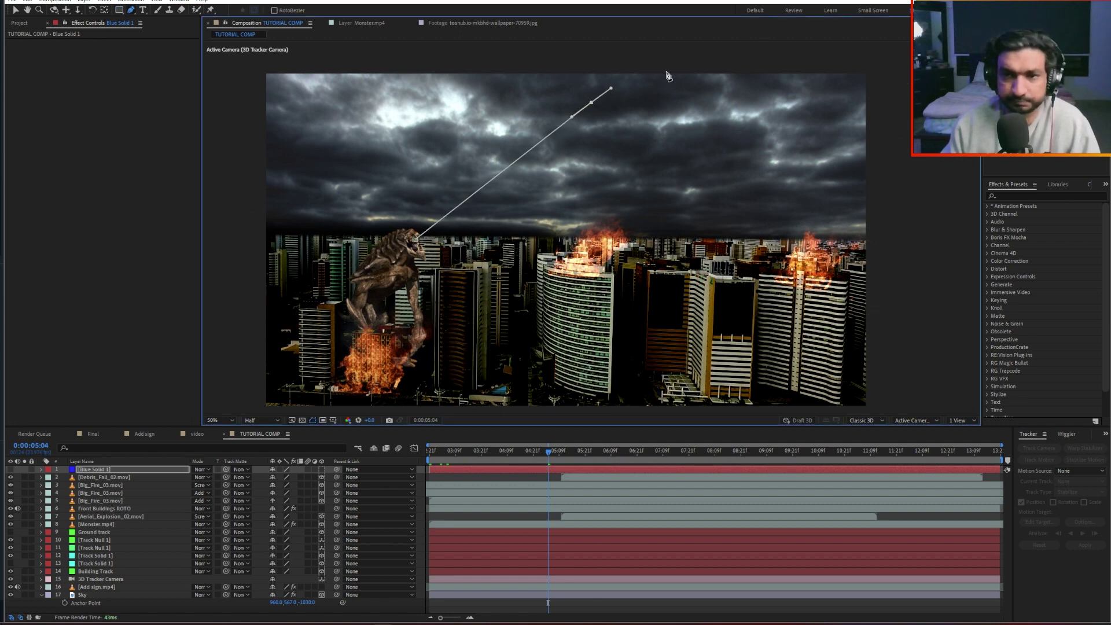
{"action": "key", "text": "ctrl+z"}
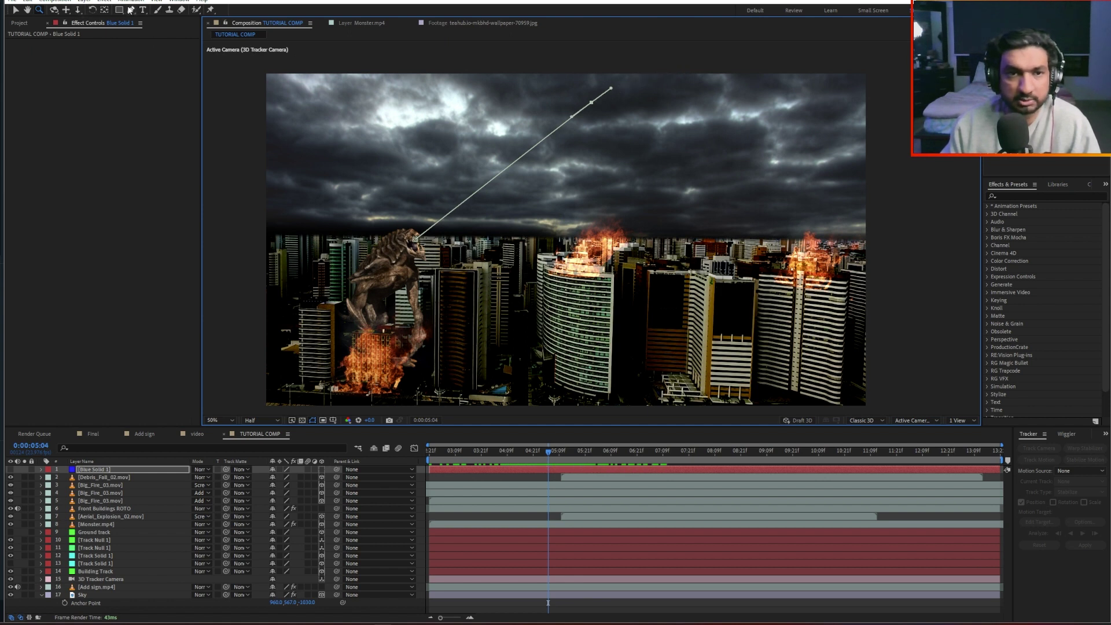
{"action": "left_click", "coordinate": [130, 10]}
{"action": "left_click", "coordinate": [669, 57]}
{"action": "mouse_move", "coordinate": [668, 91]}
{"action": "left_mouse_down"}
{"action": "mouse_move", "coordinate": [639, 109]}
{"action": "mouse_move", "coordinate": [672, 97]}
{"action": "mouse_move", "coordinate": [680, 109]}
{"action": "left_mouse_up"}
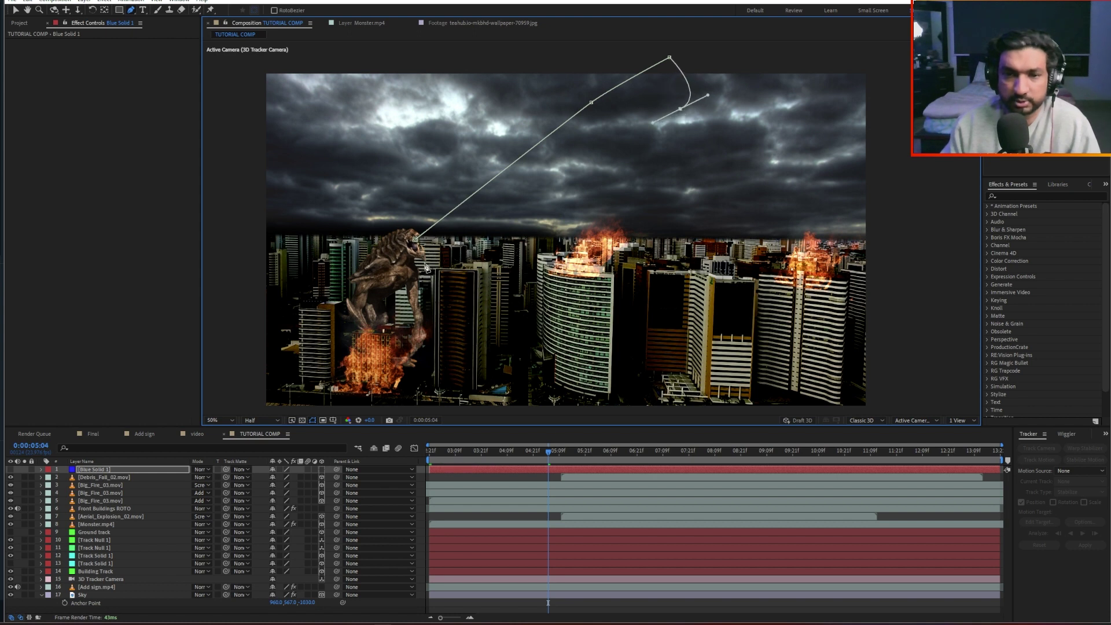
{"action": "left_click", "coordinate": [423, 245]}
{"action": "left_click", "coordinate": [414, 240]}
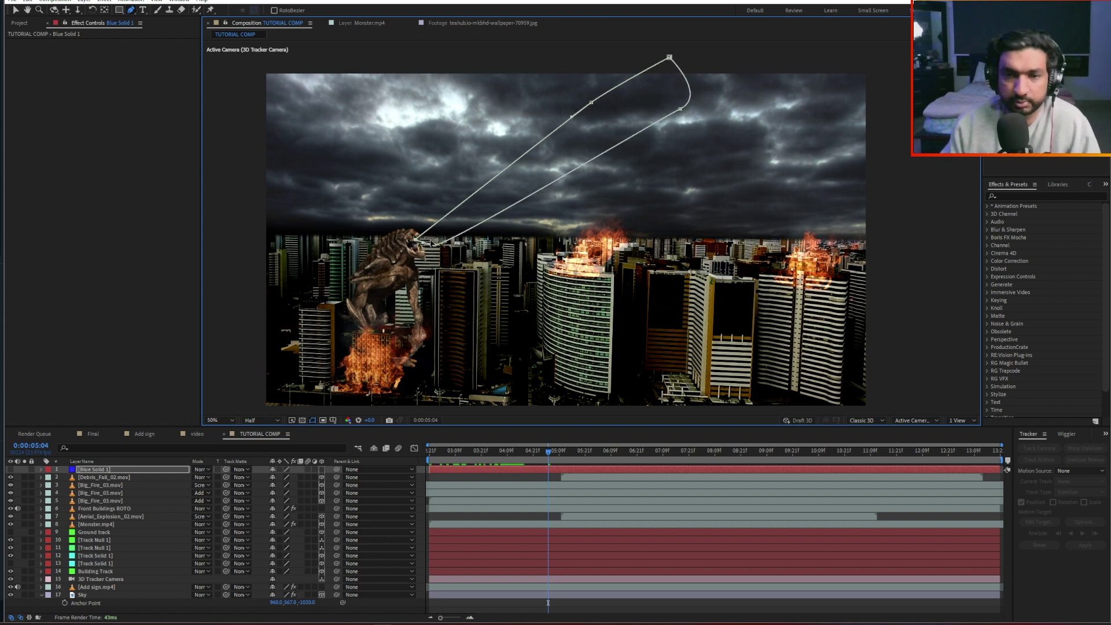
Step: Refine the beam mask's points at the mouth and round its upper end, and make the blue solid visible
{"action": "key", "text": "v"}
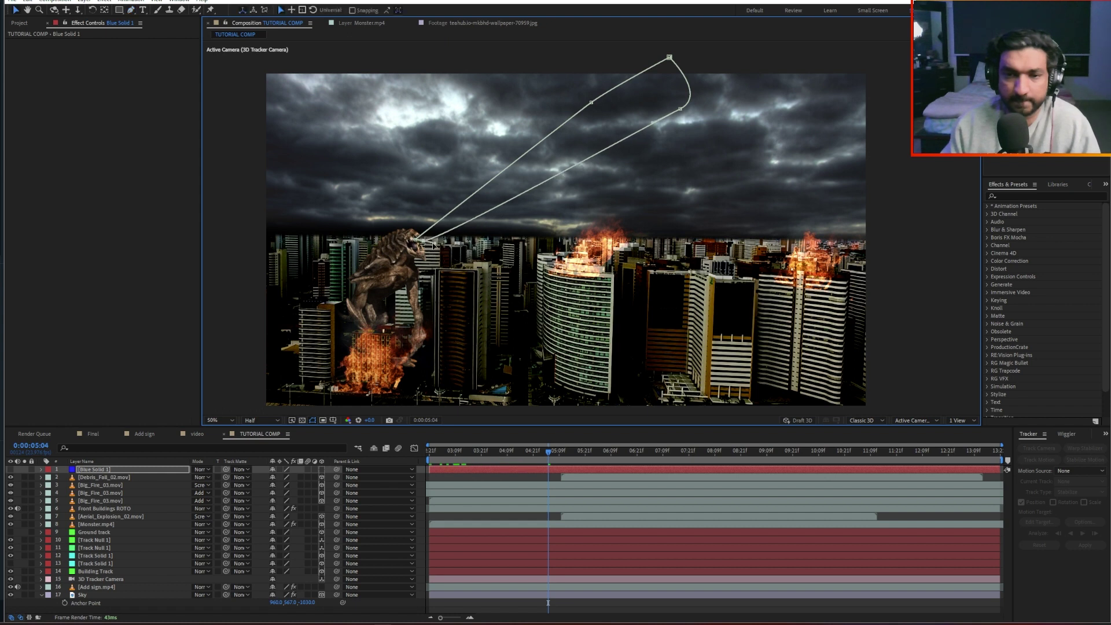
{"action": "left_click_drag", "start_coordinate": [423, 241], "coordinate": [423, 244]}
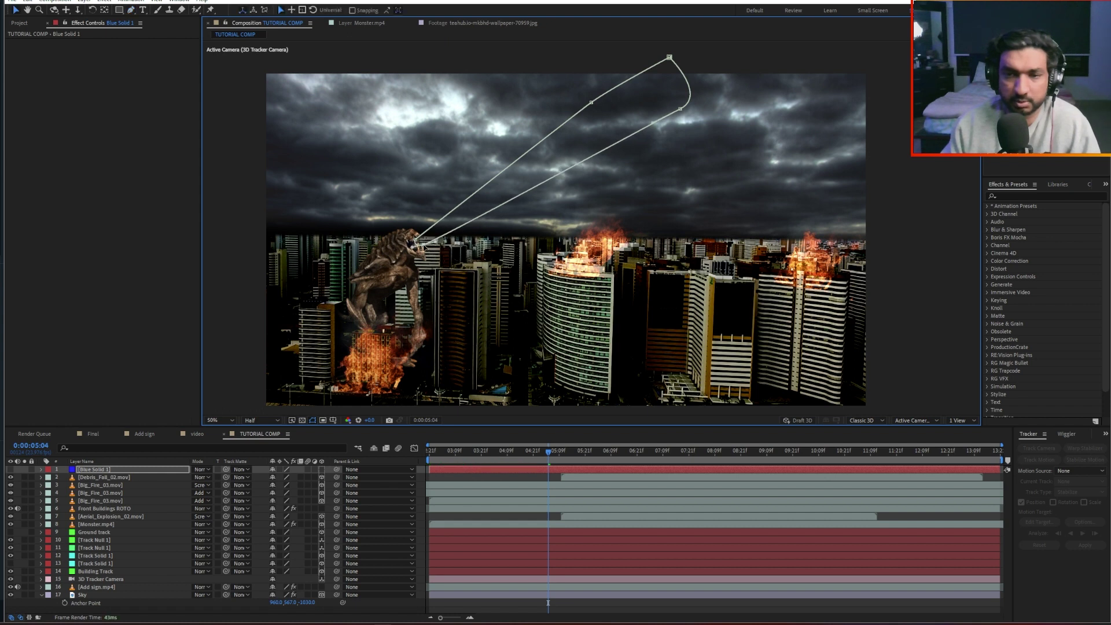
{"action": "left_click_drag", "start_coordinate": [668, 58], "coordinate": [659, 58]}
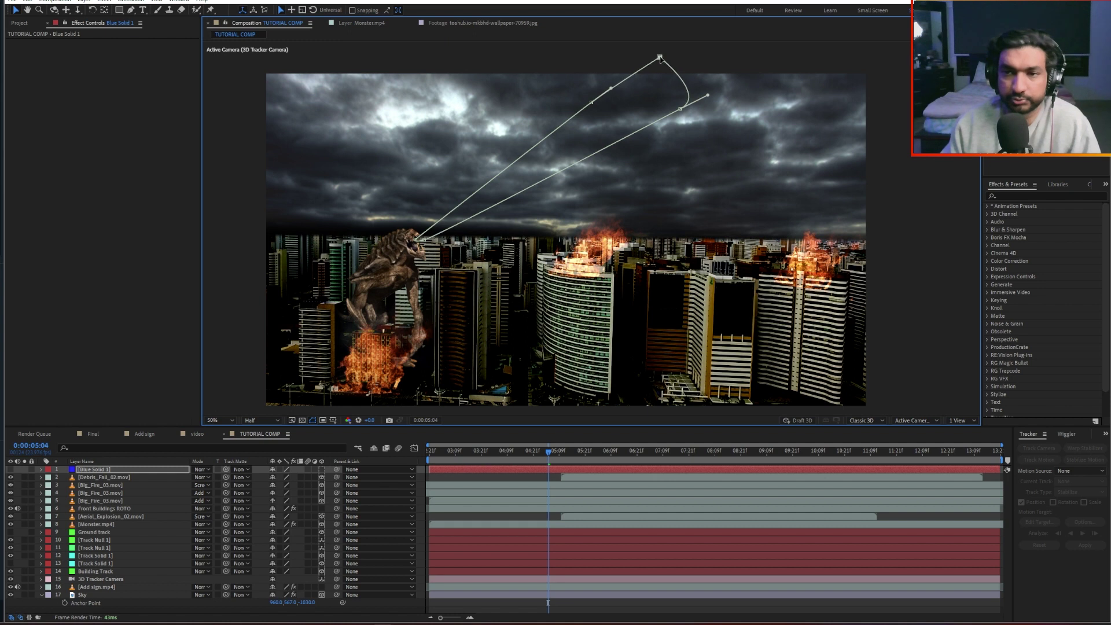
{"action": "left_click_drag", "start_coordinate": [711, 96], "coordinate": [712, 70]}
{"action": "left_click", "coordinate": [11, 470]}
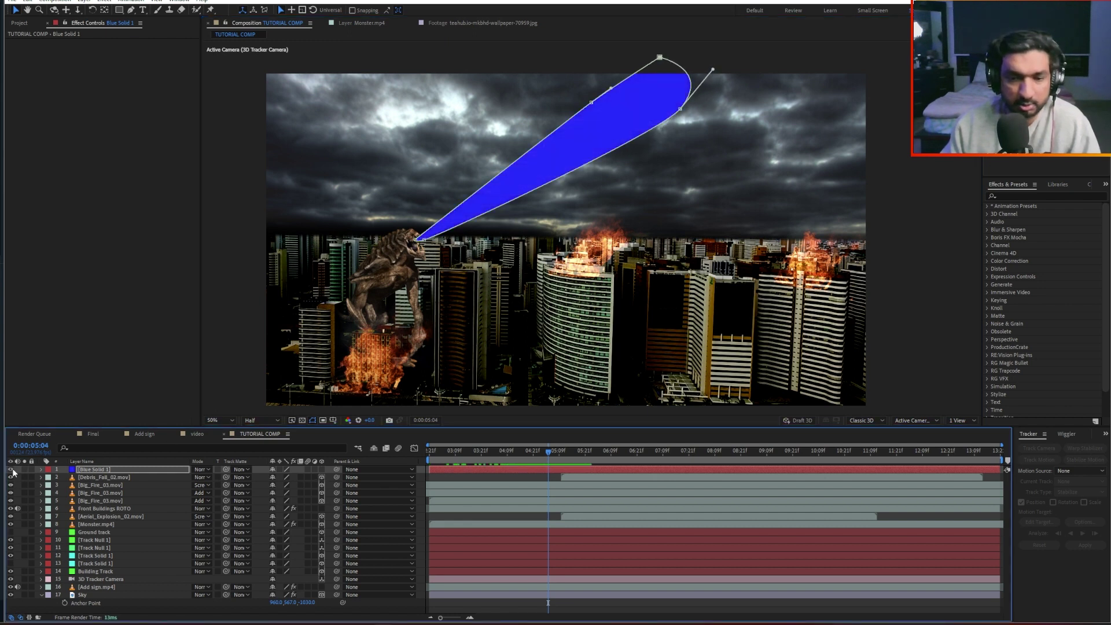
Step: Feather the blue solid's beam mask by about 73 pixels
{"action": "key", "text": "f"}
{"action": "mouse_move", "coordinate": [291, 486]}
{"action": "left_mouse_down"}
{"action": "mouse_move", "coordinate": [341, 477]}
{"action": "mouse_move", "coordinate": [307, 478]}
{"action": "left_mouse_up"}
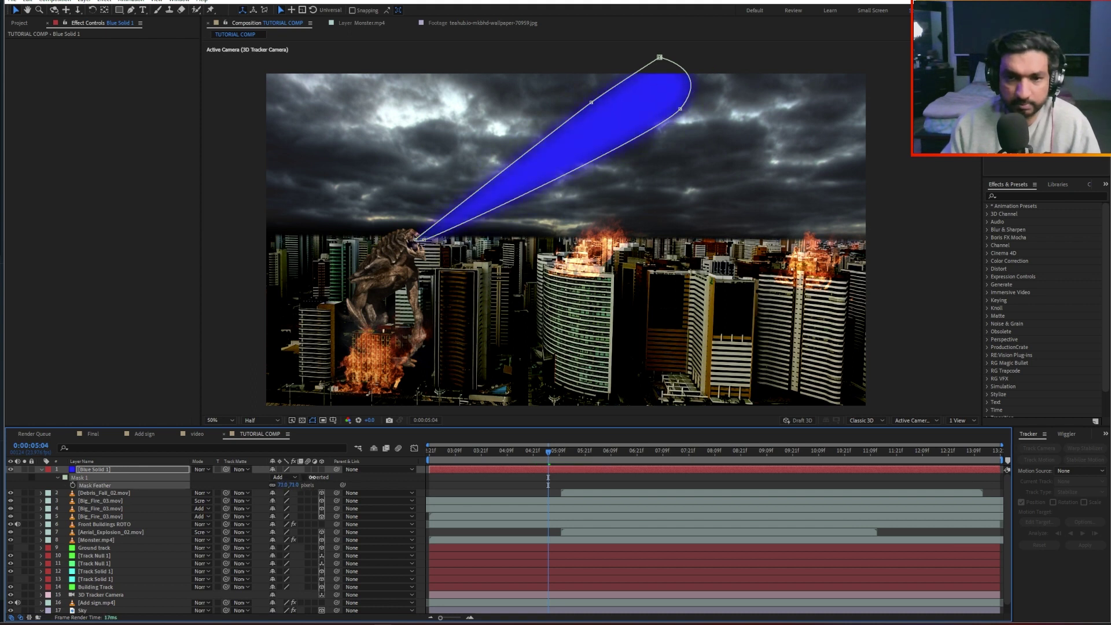
{"action": "left_click", "coordinate": [441, 203]}
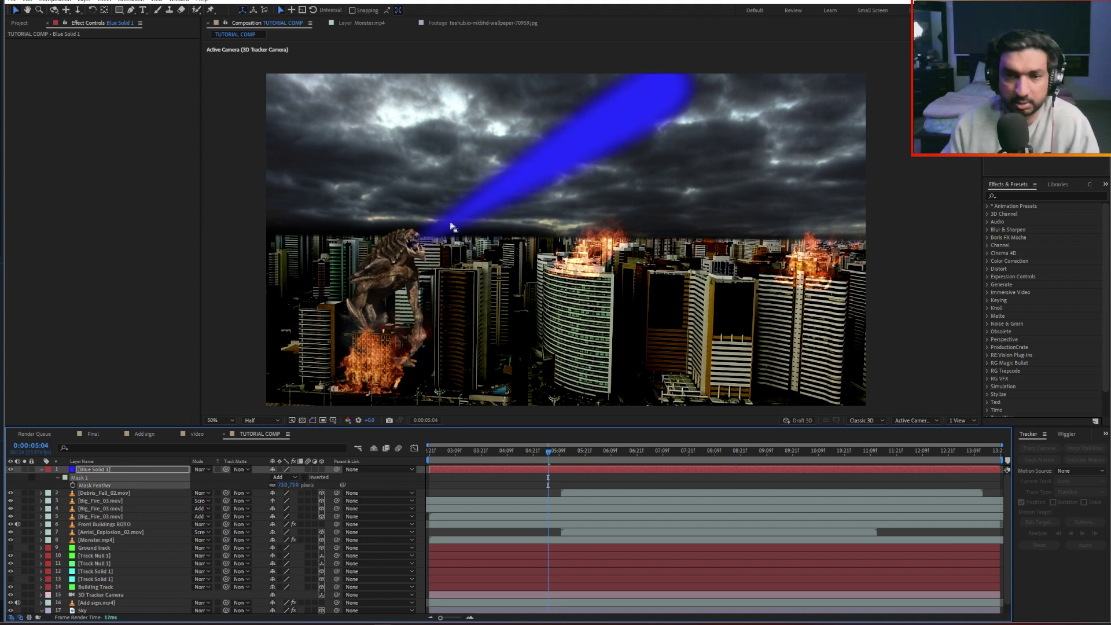
Step: Move the beam mask's narrow-end points back into the monster's head so the feathered beam starts at its mouth
{"action": "left_click", "coordinate": [436, 237]}
{"action": "left_click", "coordinate": [312, 420]}
{"action": "left_click", "coordinate": [414, 246]}
{"action": "mouse_move", "coordinate": [413, 247]}
{"action": "left_mouse_down"}
{"action": "mouse_move", "coordinate": [397, 255]}
{"action": "mouse_move", "coordinate": [410, 240]}
{"action": "left_mouse_up"}
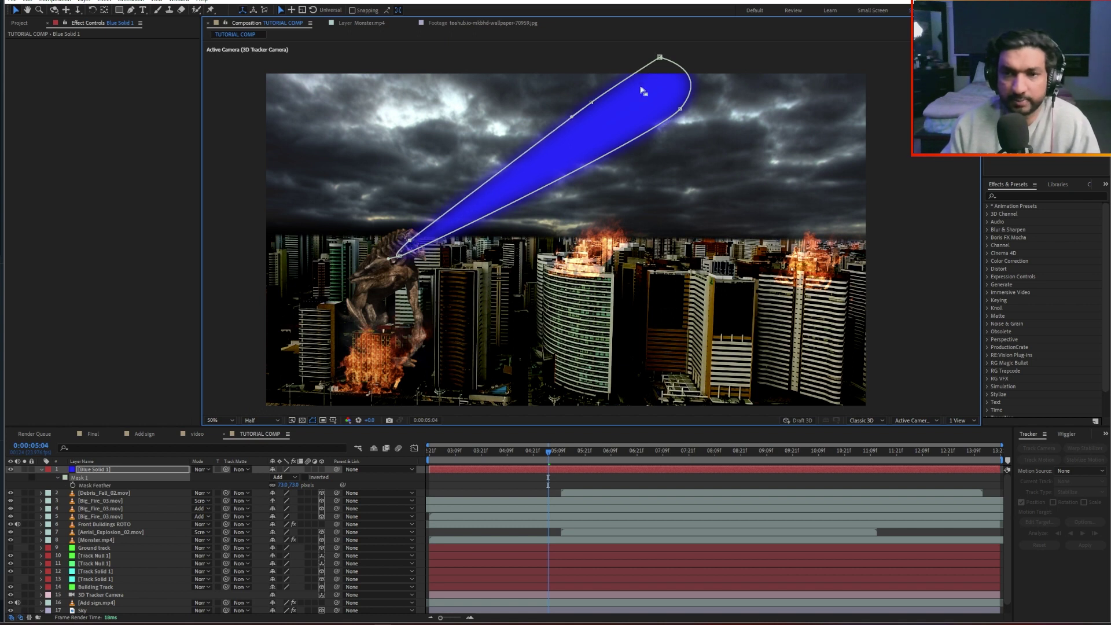
{"action": "left_click_drag", "start_coordinate": [630, 110], "coordinate": [618, 135]}
Step: Move the blue solid's anchor point from the layer's centre to the beam's origin in the monster's head
{"action": "left_click", "coordinate": [616, 135]}
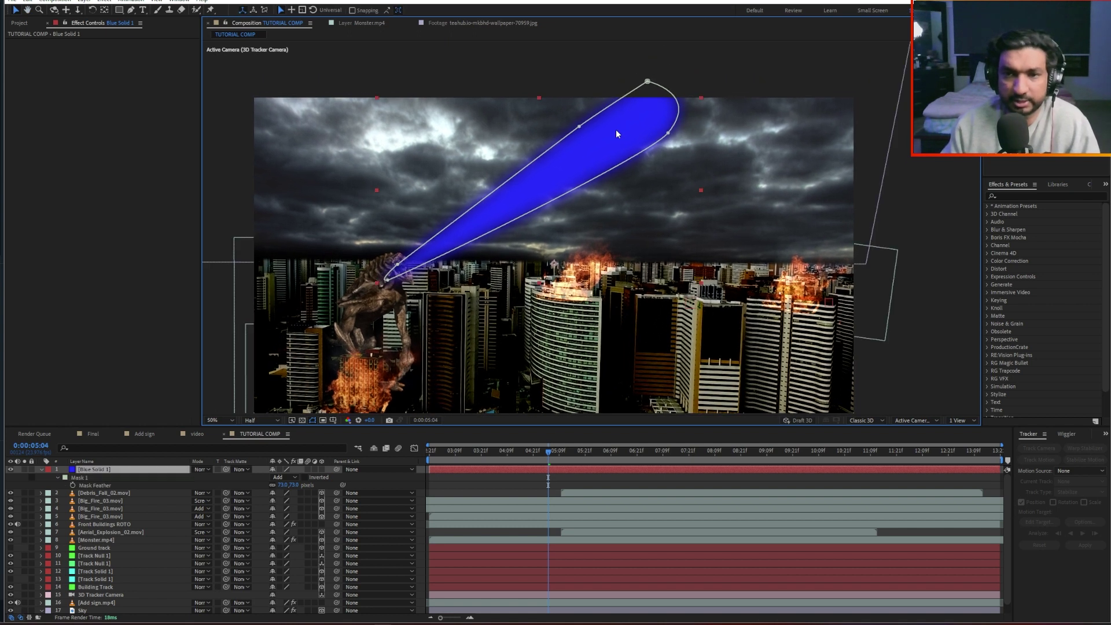
{"action": "left_click", "coordinate": [106, 11]}
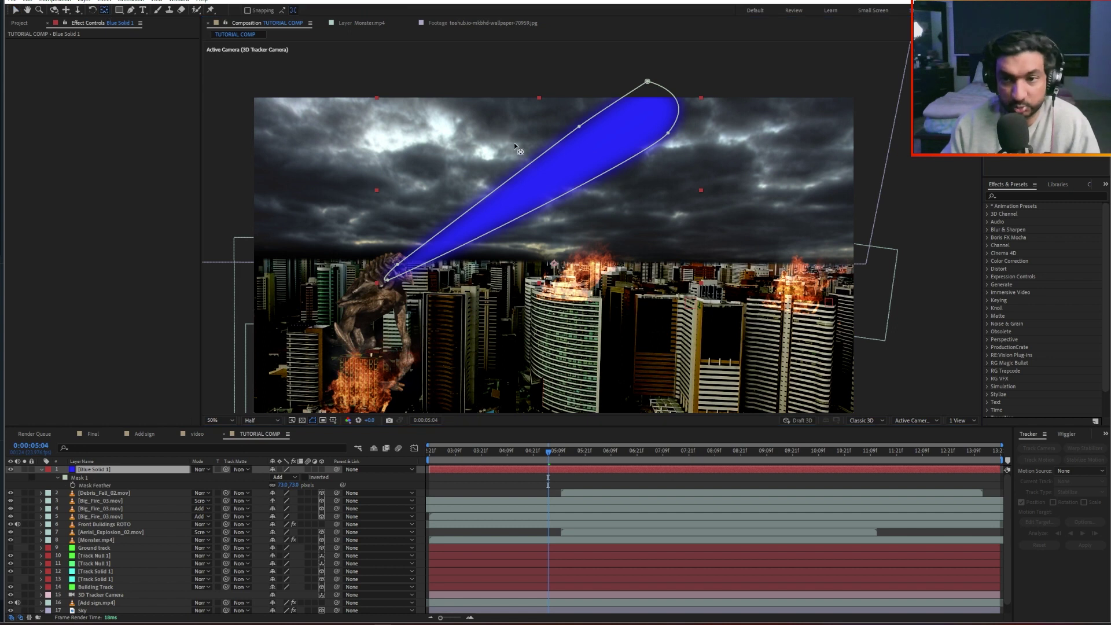
{"action": "scroll", "coordinate": [520, 153], "scroll_direction": "down", "scroll_amount": 3}
{"action": "scroll", "coordinate": [556, 173], "scroll_direction": "up", "scroll_amount": 3}
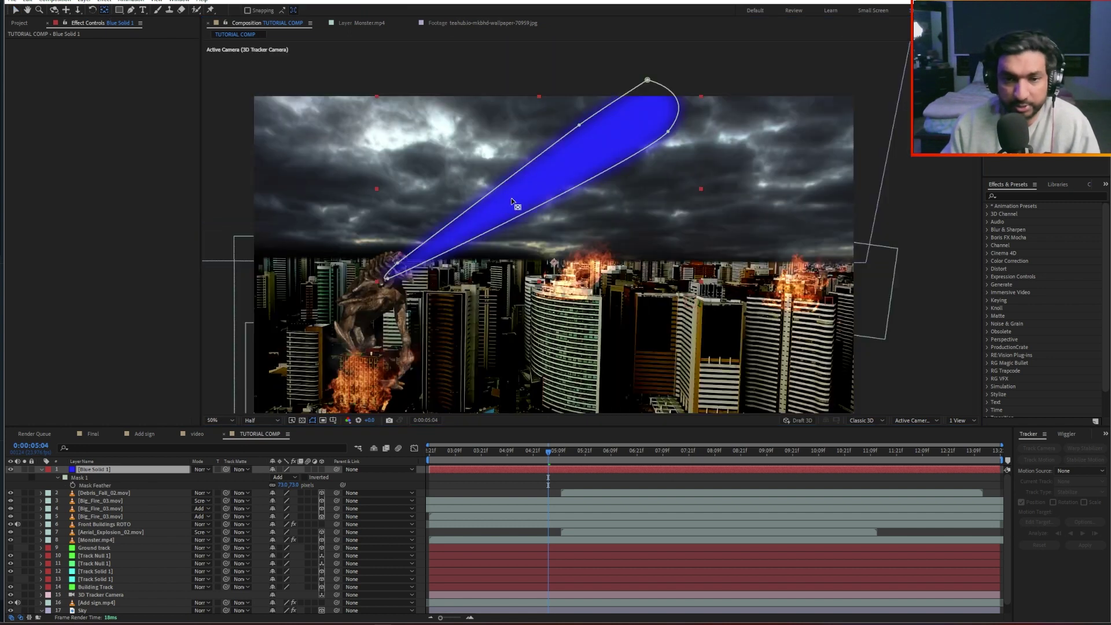
{"action": "left_click_drag", "start_coordinate": [512, 199], "coordinate": [518, 197]}
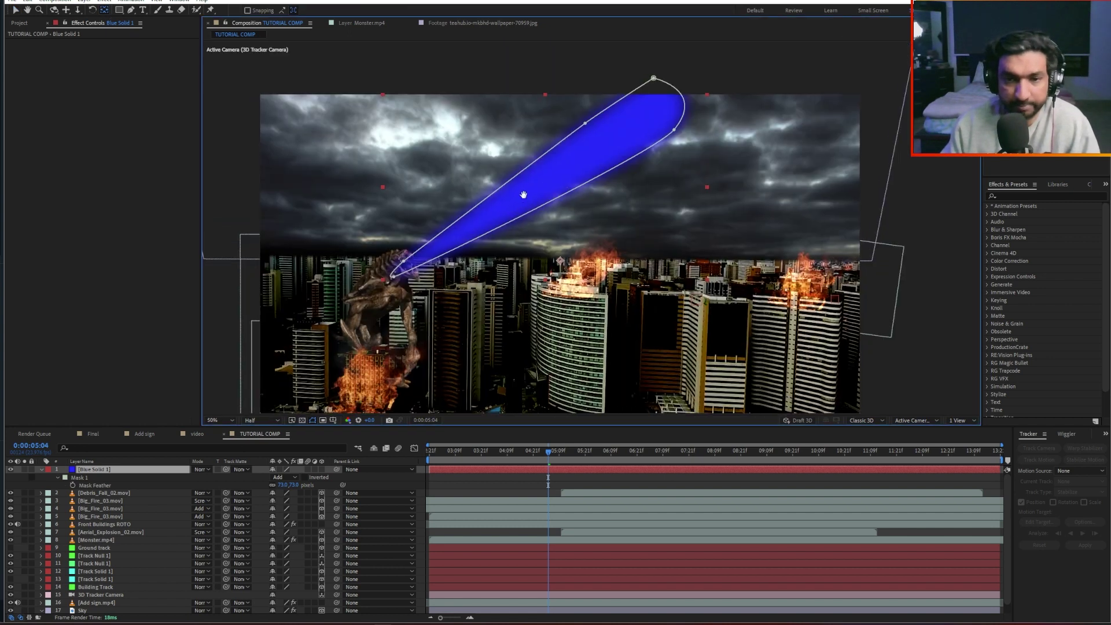
{"action": "left_click", "coordinate": [88, 470]}
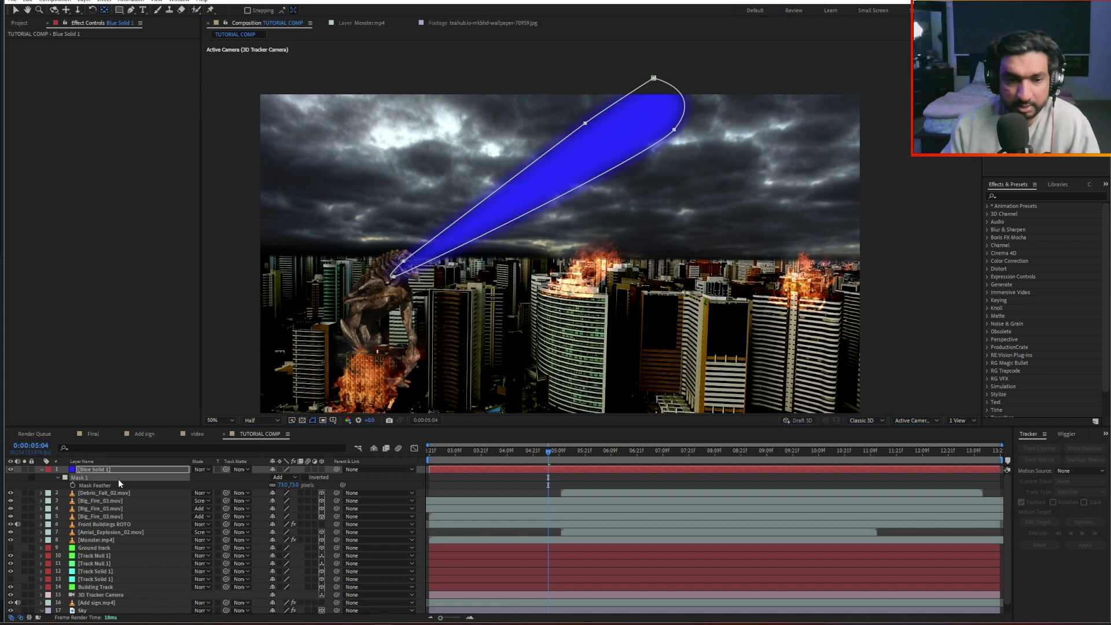
{"action": "left_click", "coordinate": [560, 261]}
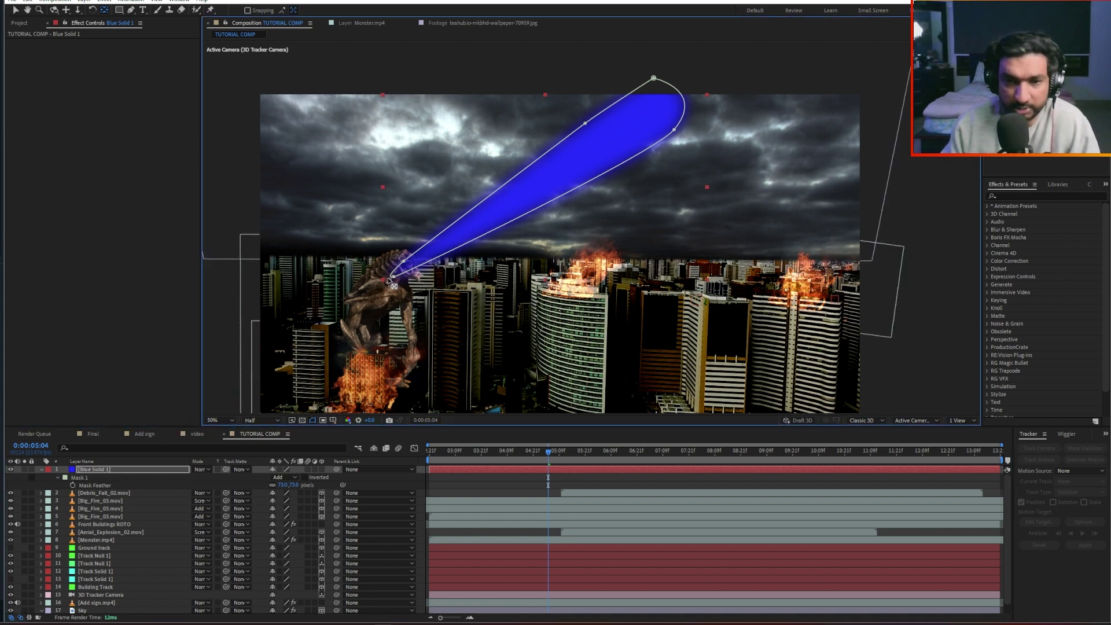
Step: Pull the two points at the beam mask's wide end inward so its rounded tip stays inside the frame
{"action": "key", "text": "v"}
{"action": "left_click_drag", "start_coordinate": [707, 92], "coordinate": [633, 103]}
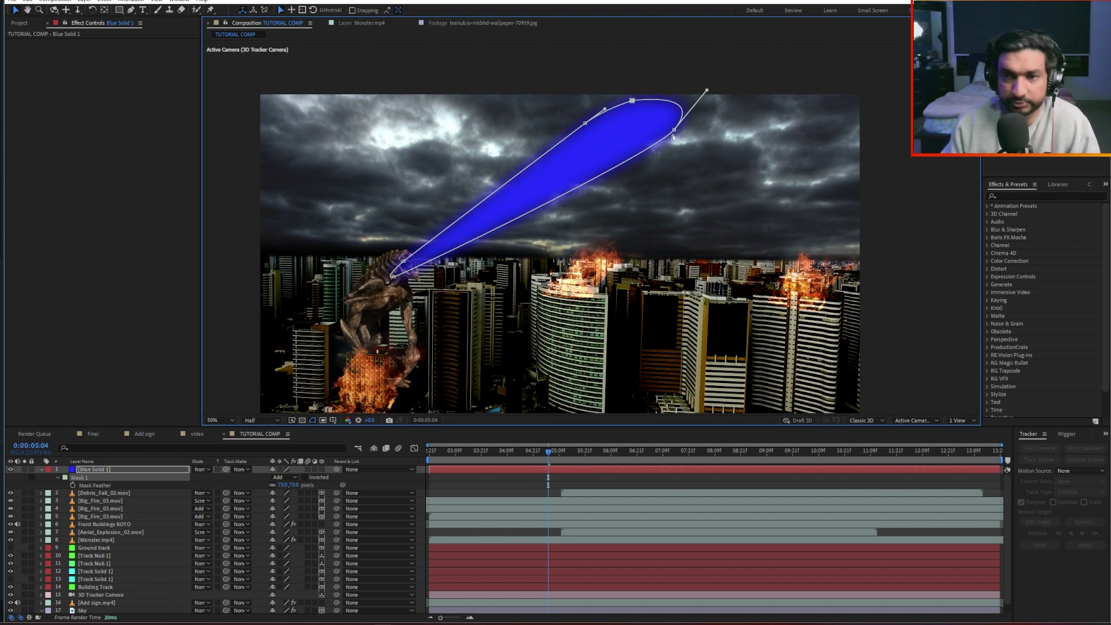
{"action": "left_click_drag", "start_coordinate": [675, 132], "coordinate": [660, 145]}
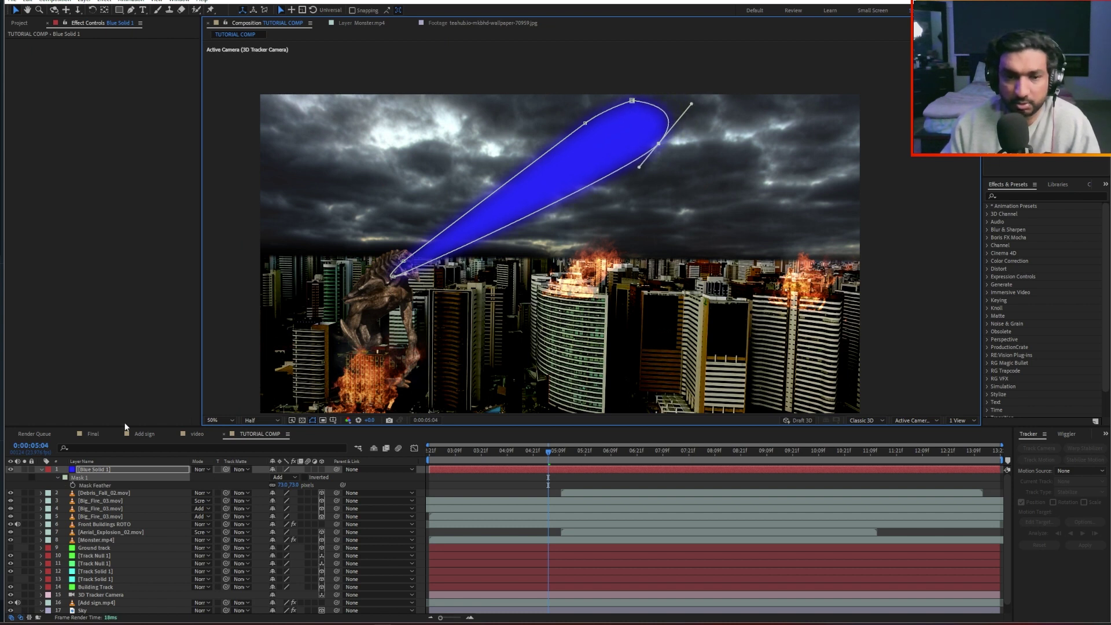
Step: Start a scale animation on the blue solid at 0:00:05:04, shrinking the beam to about 7% at the monster's mouth
{"action": "left_click", "coordinate": [95, 469]}
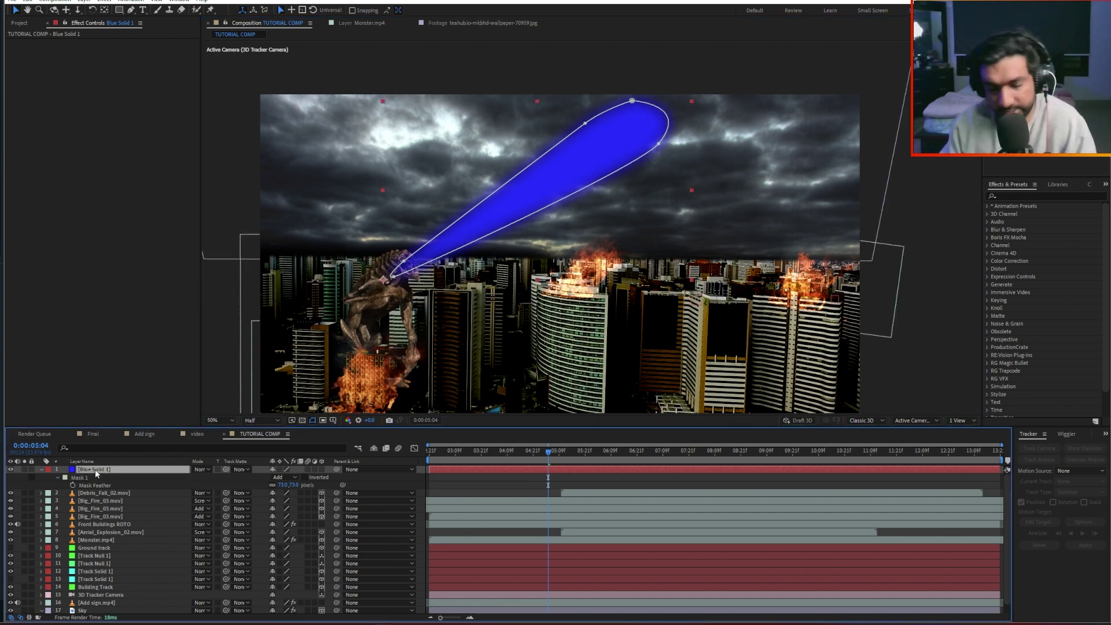
{"action": "key", "text": "s"}
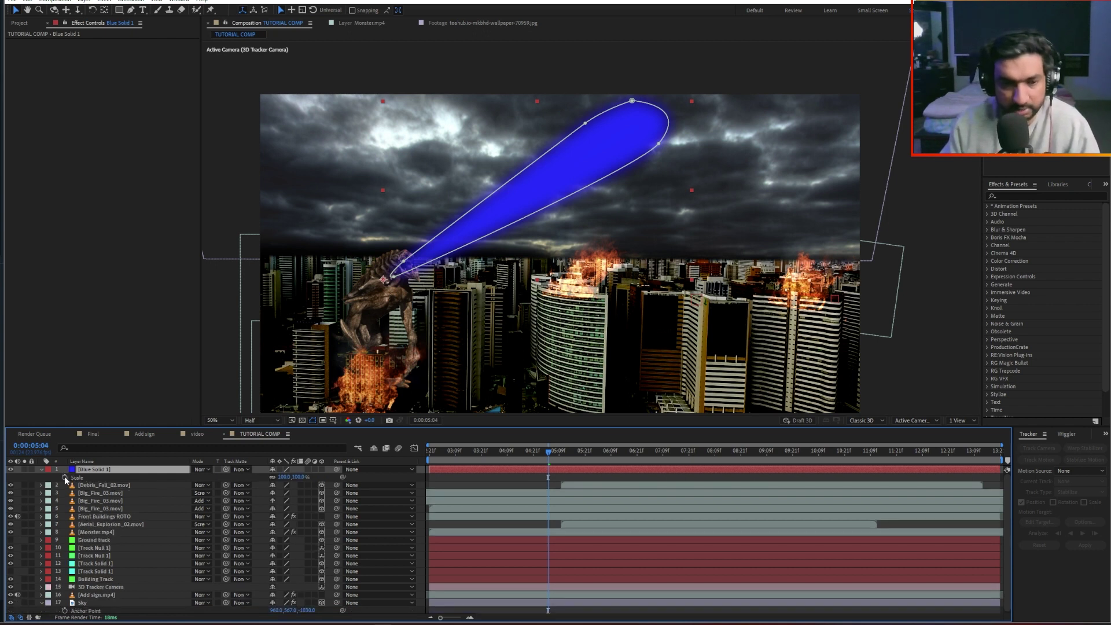
{"action": "left_click", "coordinate": [64, 477]}
{"action": "left_click_drag", "start_coordinate": [692, 101], "coordinate": [408, 267]}
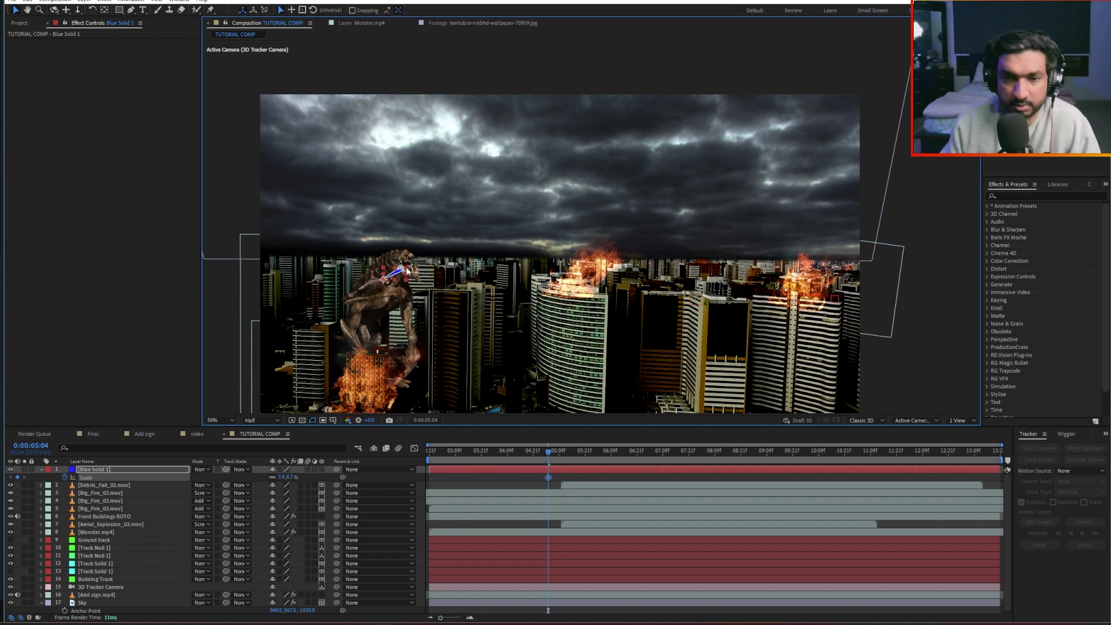
Step: Place the blue solid below Monster.mp4, with its start trimmed to the scale keyframe, and move the current time to 0:00:05:10
{"action": "left_click_drag", "start_coordinate": [102, 471], "coordinate": [118, 539]}
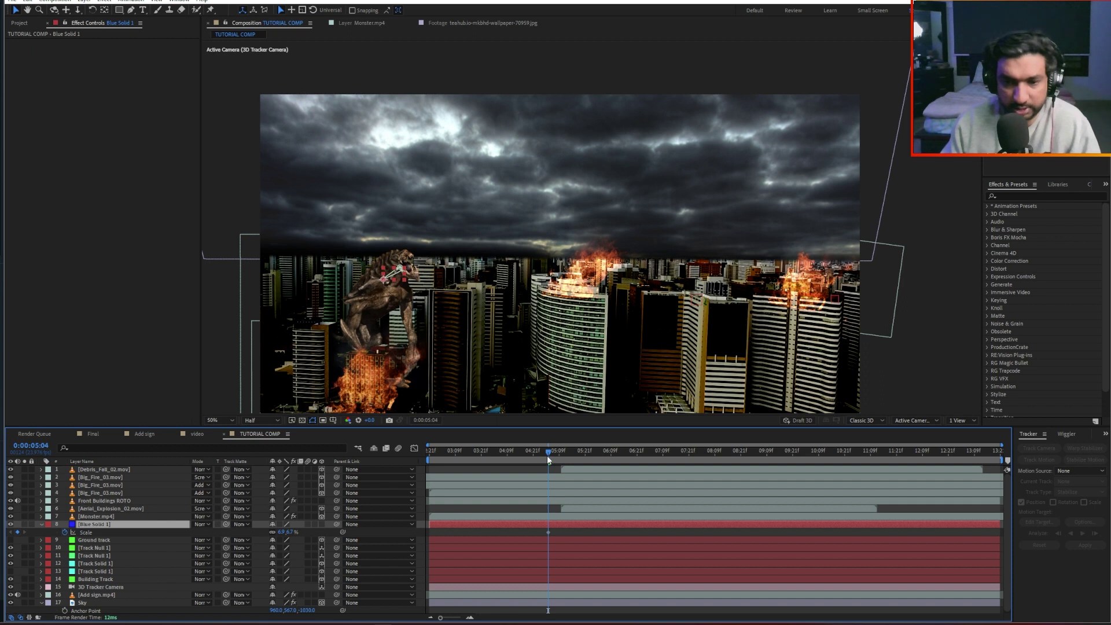
{"action": "left_click_drag", "start_coordinate": [430, 524], "coordinate": [537, 525]}
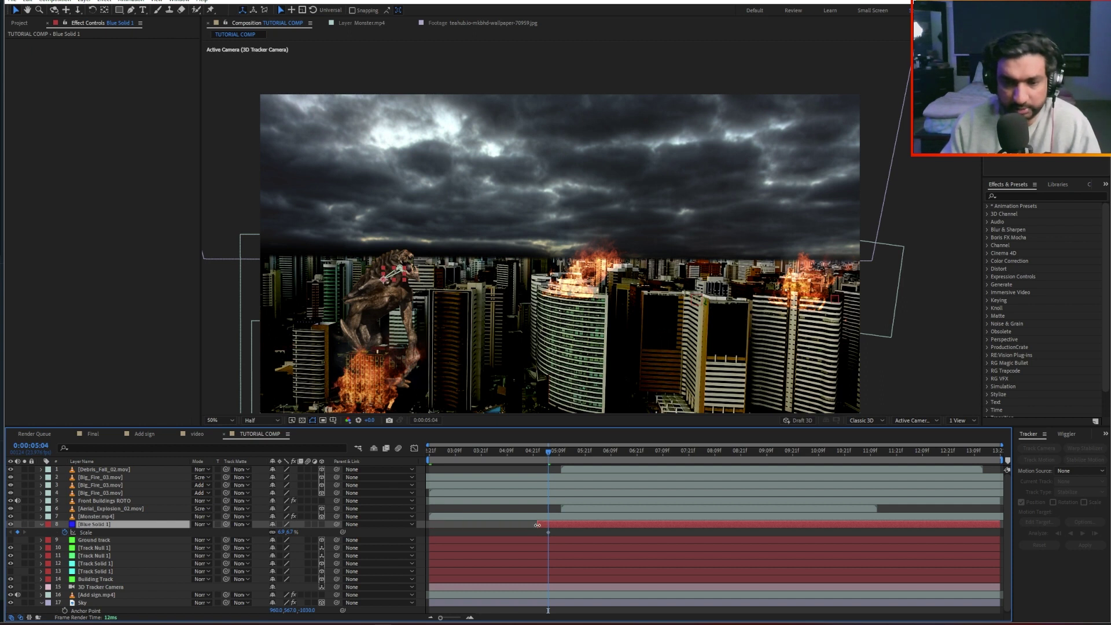
{"action": "left_click", "coordinate": [519, 462]}
{"action": "left_click_drag", "start_coordinate": [519, 462], "coordinate": [563, 459]}
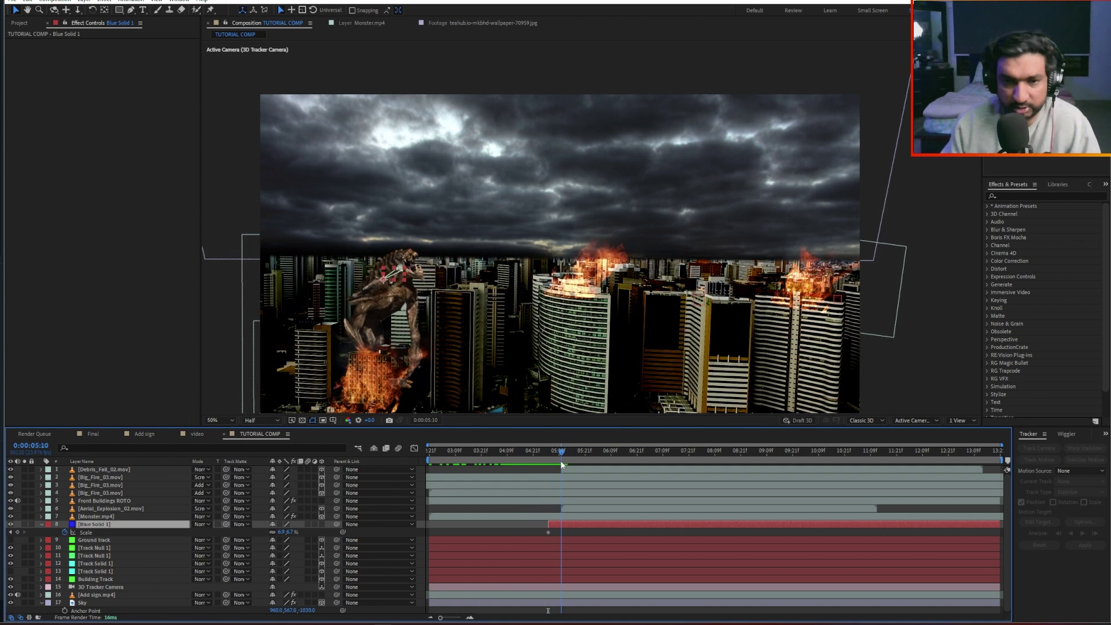
{"action": "left_click", "coordinate": [406, 269]}
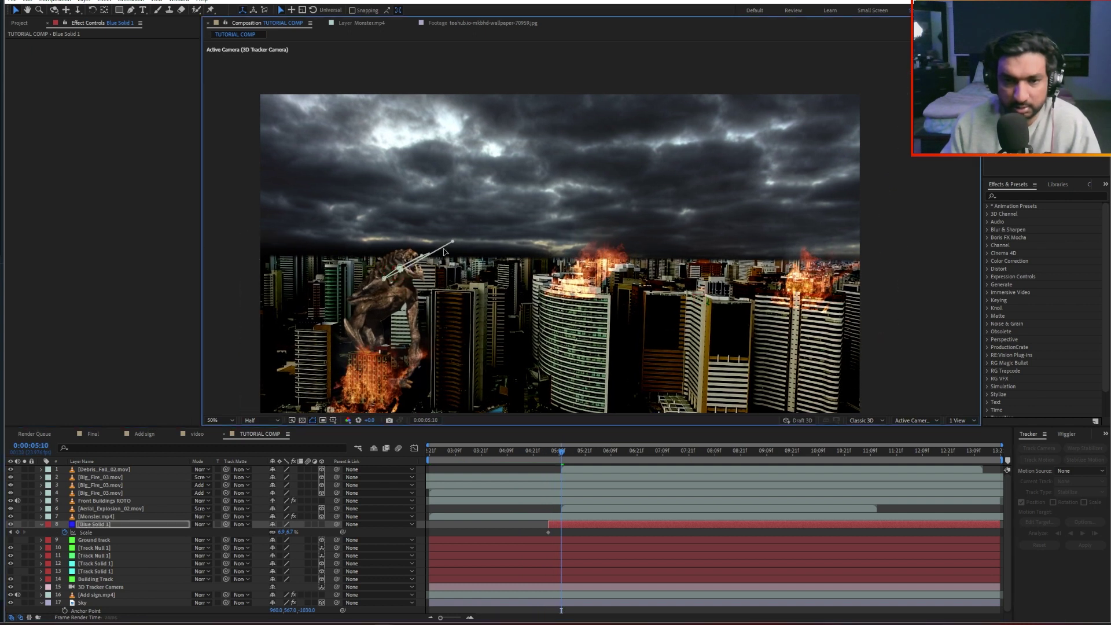
{"action": "mouse_move", "coordinate": [407, 270]}
{"action": "left_mouse_down"}
{"action": "mouse_move", "coordinate": [412, 261]}
{"action": "mouse_move", "coordinate": [409, 279]}
{"action": "left_mouse_up"}
{"action": "key", "text": "ctrl+z"}
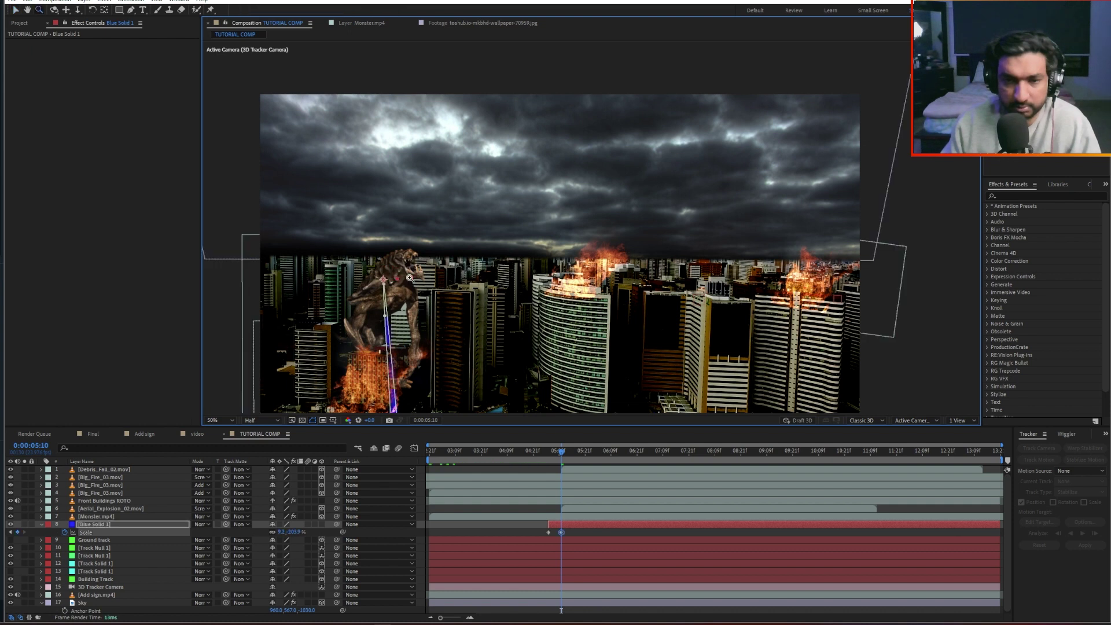
{"action": "key", "text": "ctrl+z"}
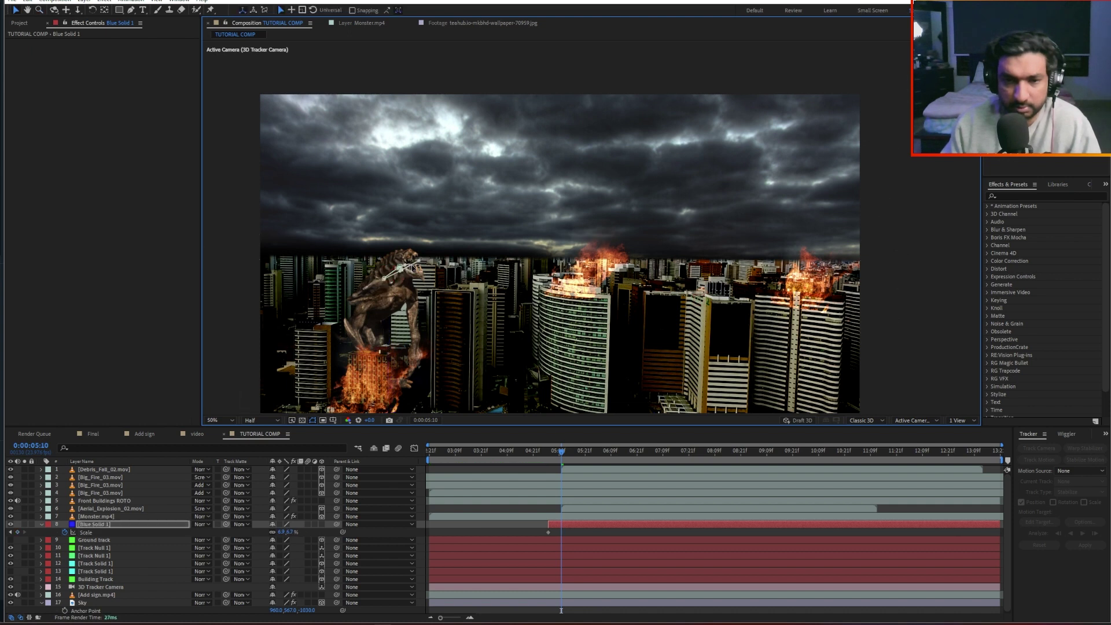
Step: Add a second scale keyframe that enlarges the beam, shift it to 0:00:05:08 and set its scale to about 94%
{"action": "left_click_drag", "start_coordinate": [289, 532], "coordinate": [335, 514]}
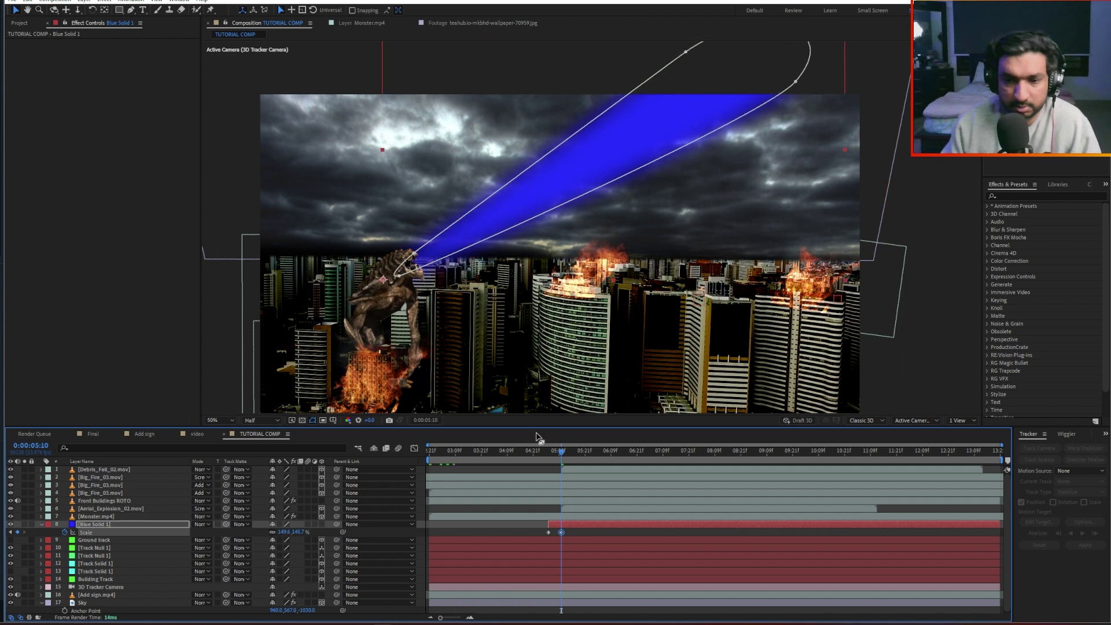
{"action": "left_click_drag", "start_coordinate": [564, 451], "coordinate": [540, 454]}
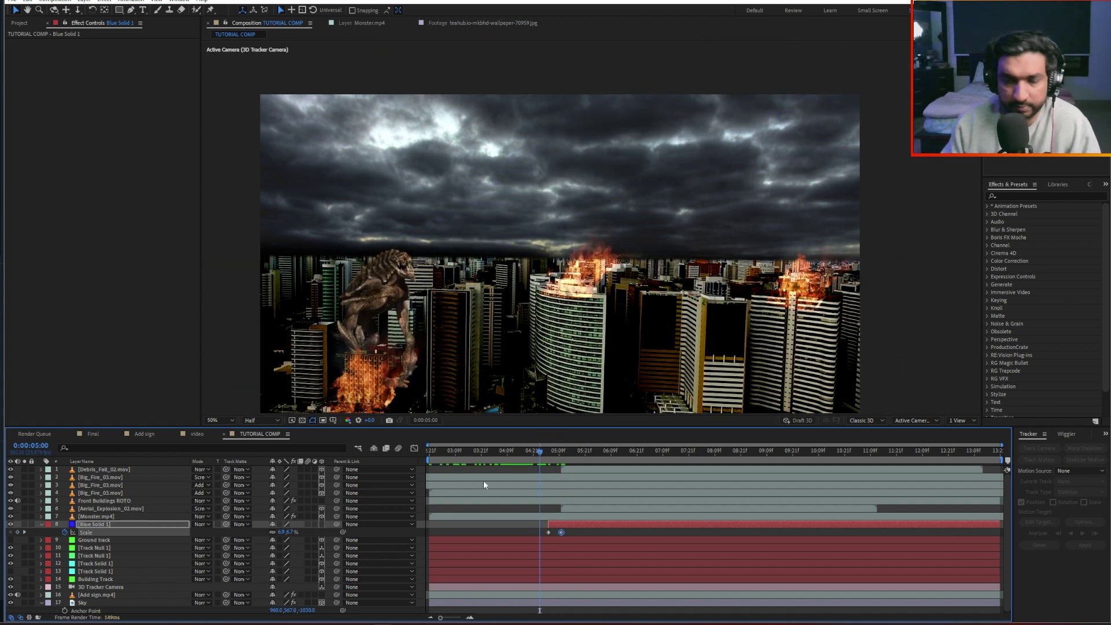
{"action": "left_click", "coordinate": [559, 451]}
{"action": "left_click_drag", "start_coordinate": [558, 453], "coordinate": [557, 456]}
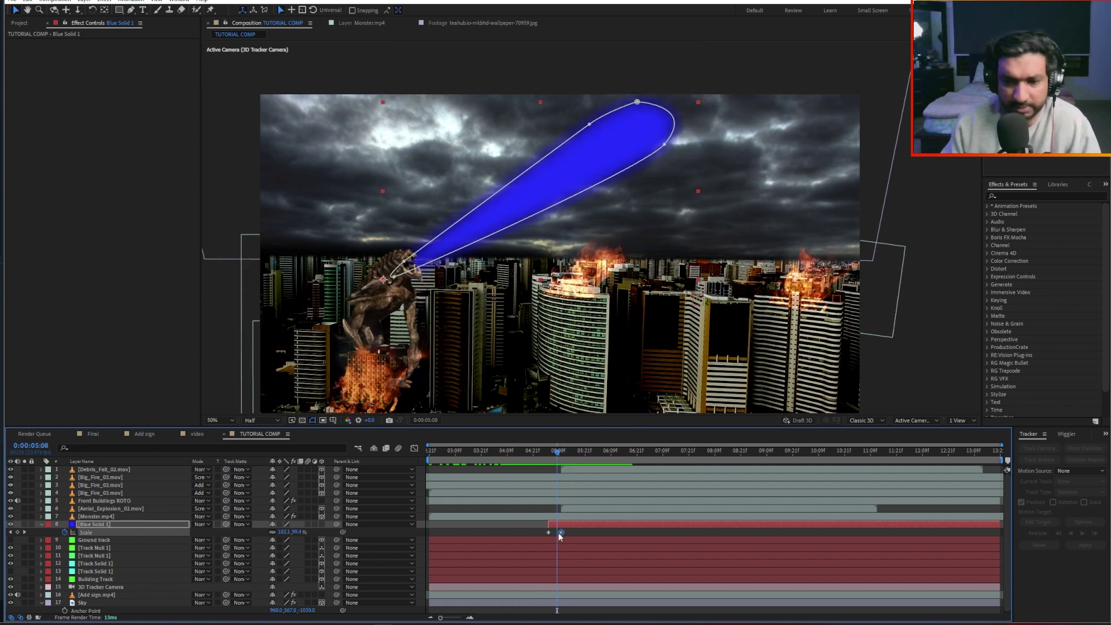
{"action": "left_click_drag", "start_coordinate": [560, 532], "coordinate": [556, 533]}
{"action": "left_click_drag", "start_coordinate": [295, 535], "coordinate": [280, 538]}
Step: Hold the beam's size with a scale keyframe at 0:00:06:00 and shrink it to about 8% at 0:00:06:06
{"action": "left_click_drag", "start_coordinate": [557, 452], "coordinate": [592, 453]}
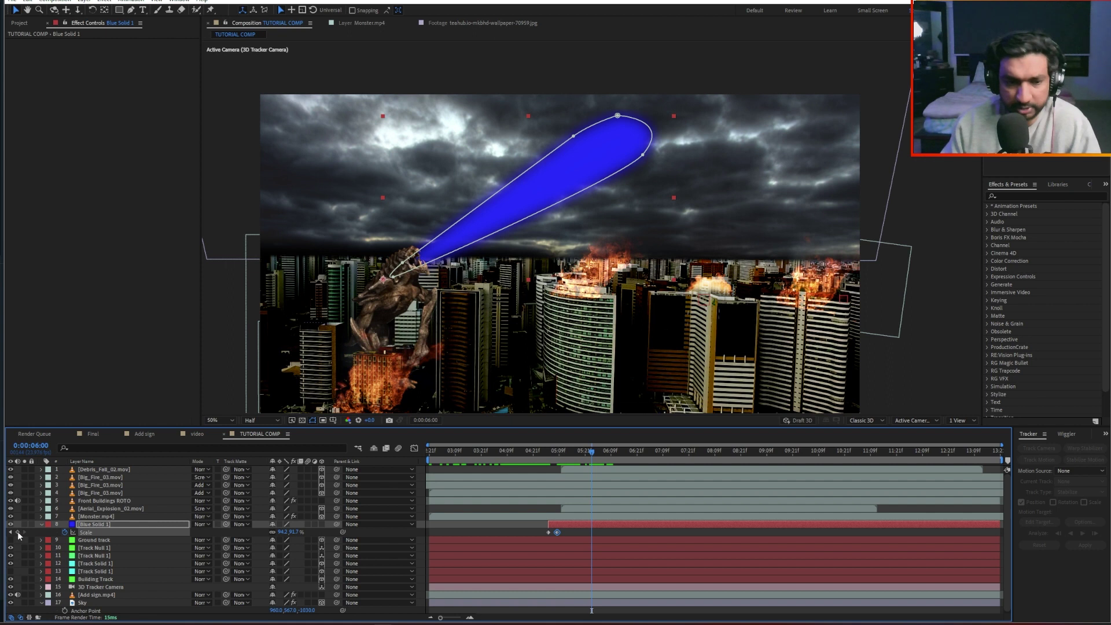
{"action": "left_click_drag", "start_coordinate": [597, 454], "coordinate": [604, 454]}
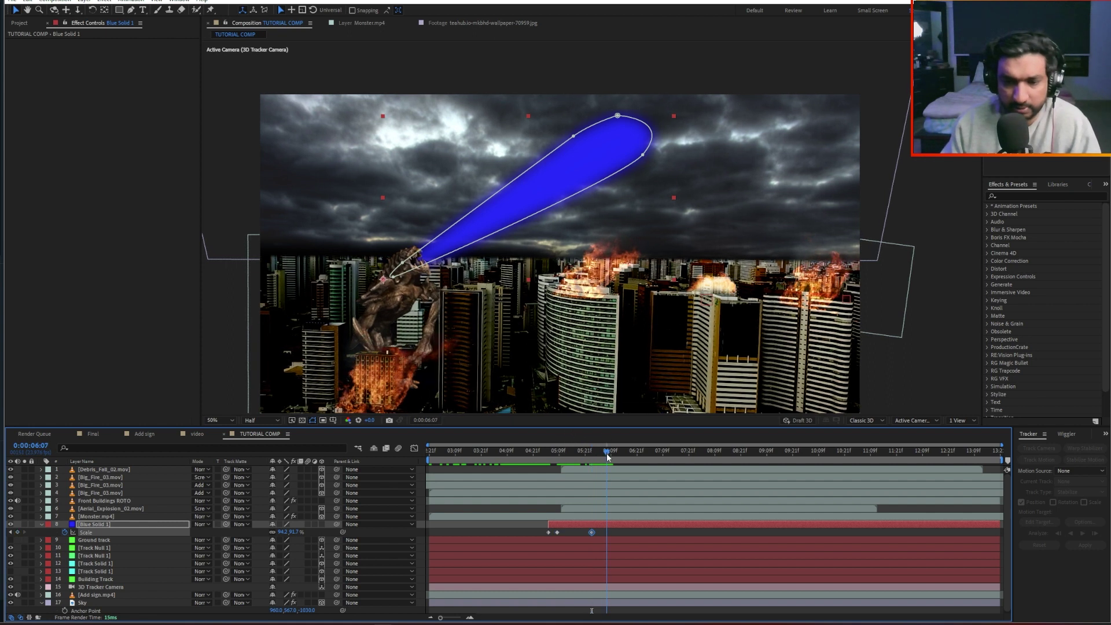
{"action": "left_click_drag", "start_coordinate": [272, 532], "coordinate": [261, 538]}
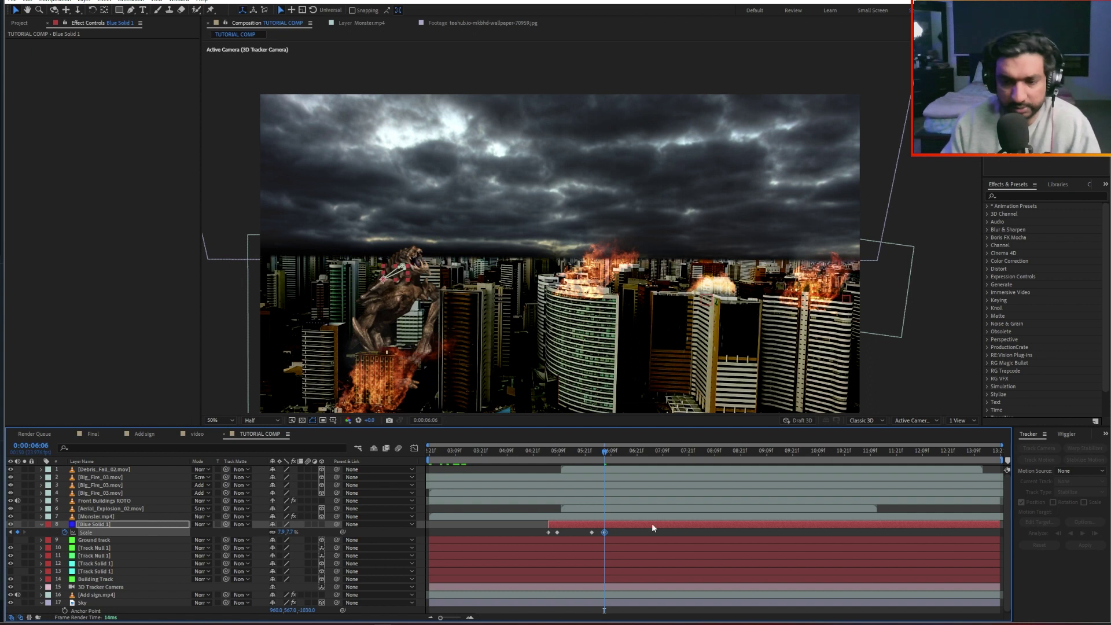
Step: Split the blue solid at 0:00:06:06 and delete the part after it
{"action": "key", "text": "ctrl+shift+d"}
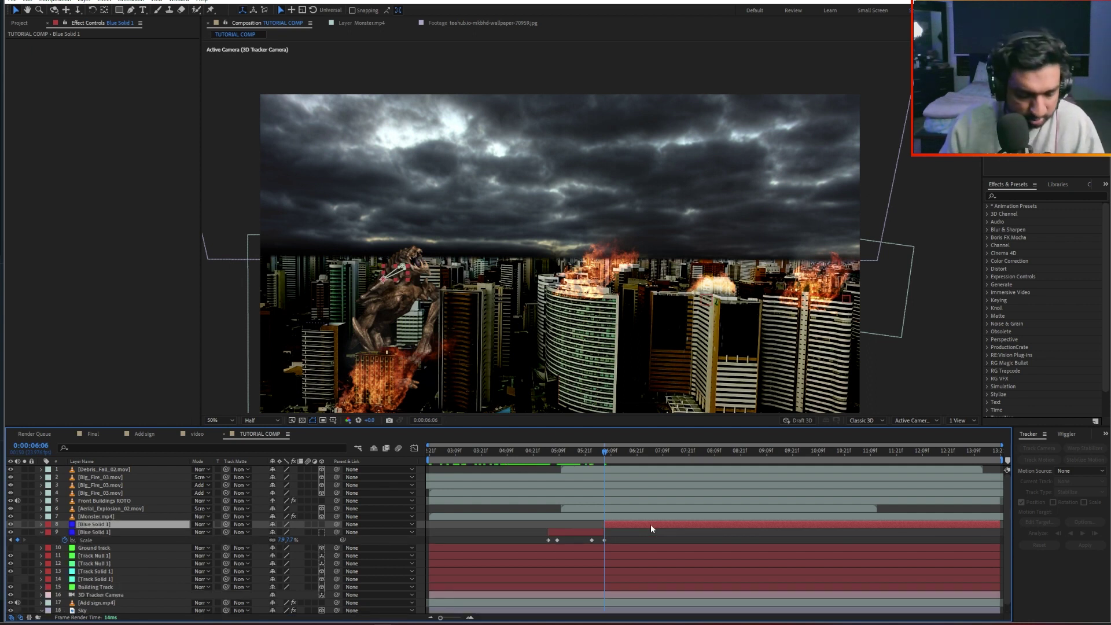
{"action": "key", "text": "ctrl+z"}
{"action": "key", "text": "ctrl+shift+d"}
{"action": "key", "text": "Delete"}
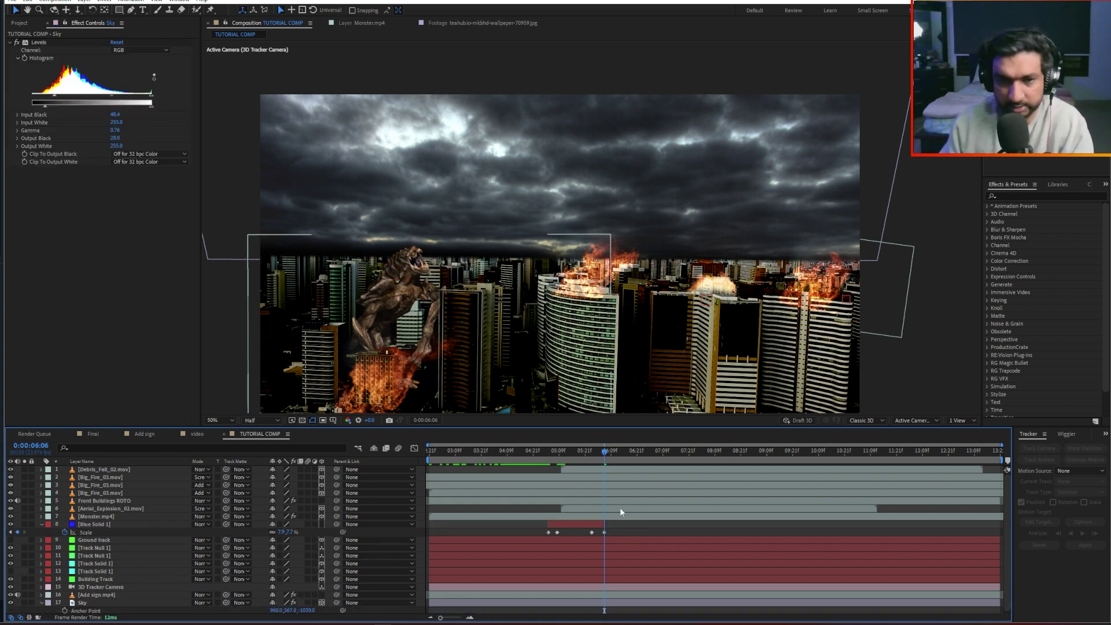
Step: Preview the beam animation and move the final scale keyframe about three frames earlier so the beam retracts faster
{"action": "left_click_drag", "start_coordinate": [565, 457], "coordinate": [522, 459]}
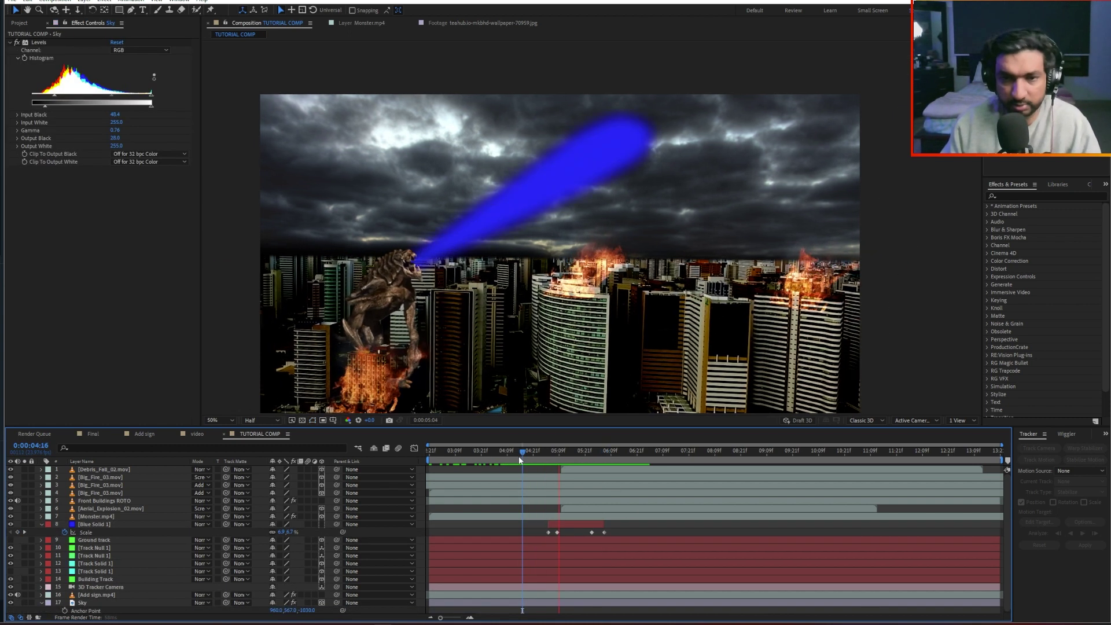
{"action": "left_click", "coordinate": [539, 459]}
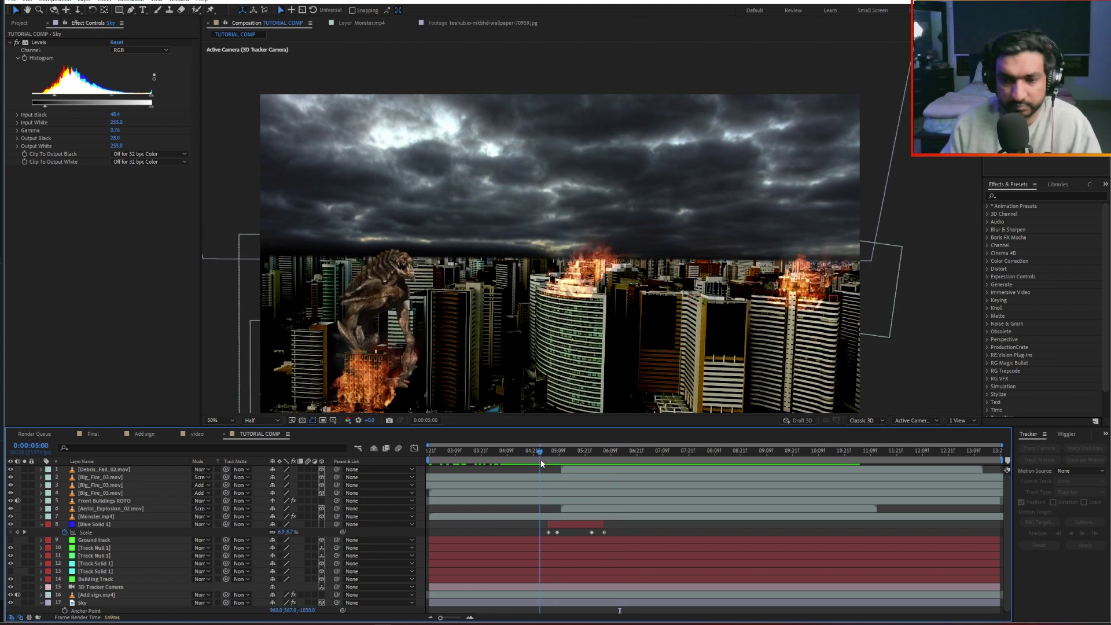
{"action": "left_click", "coordinate": [550, 458]}
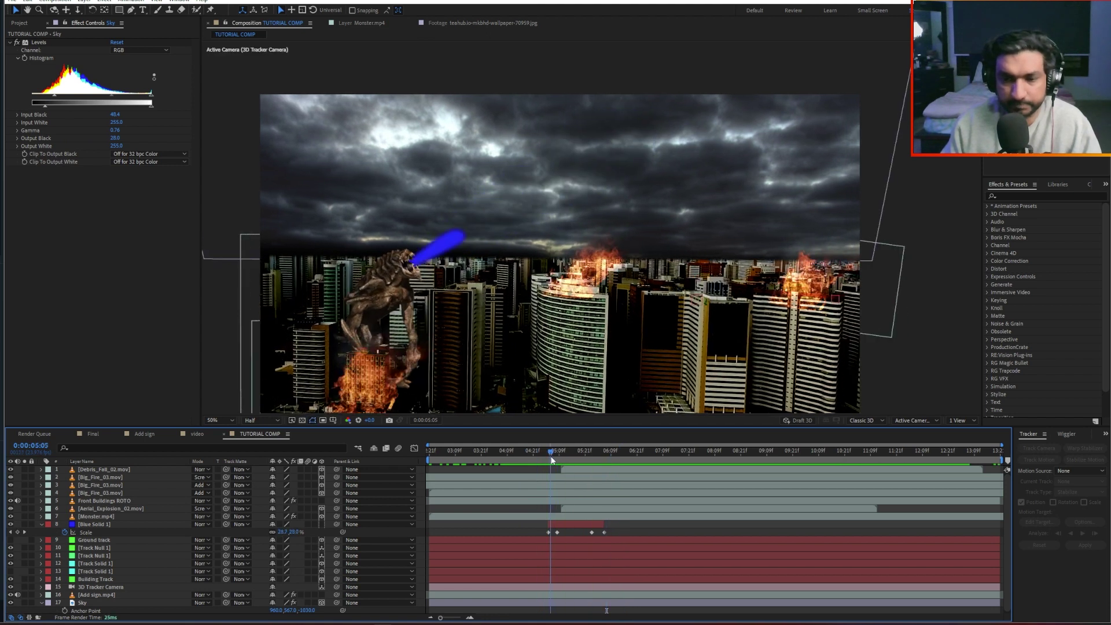
{"action": "key", "text": "space"}
{"action": "key", "text": "space"}
{"action": "left_click_drag", "start_coordinate": [605, 531], "coordinate": [599, 532]}
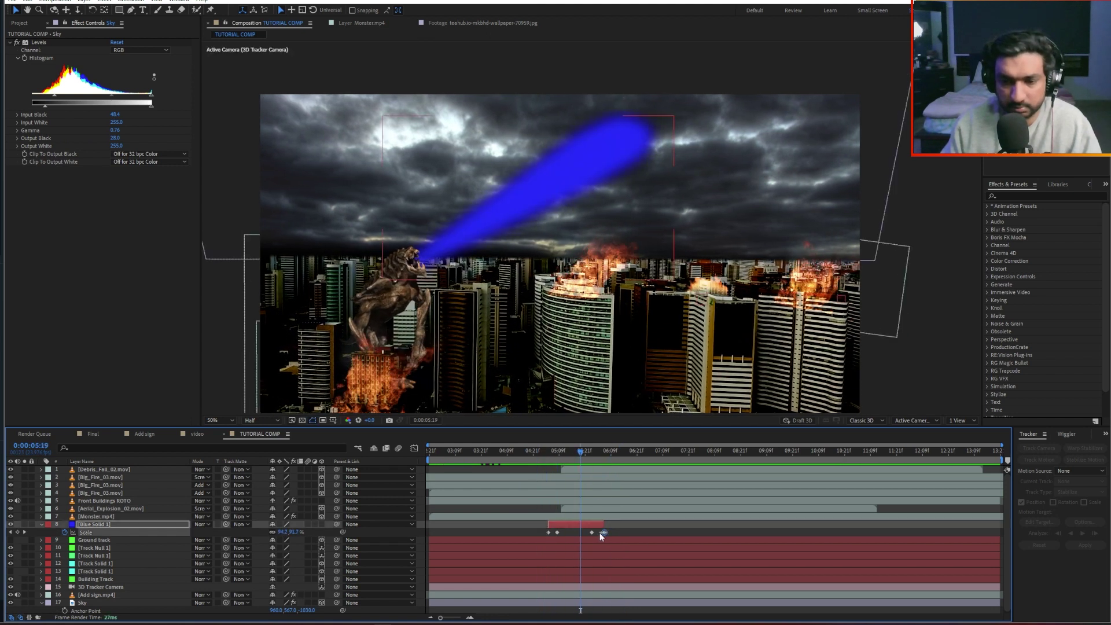
{"action": "key", "text": "space"}
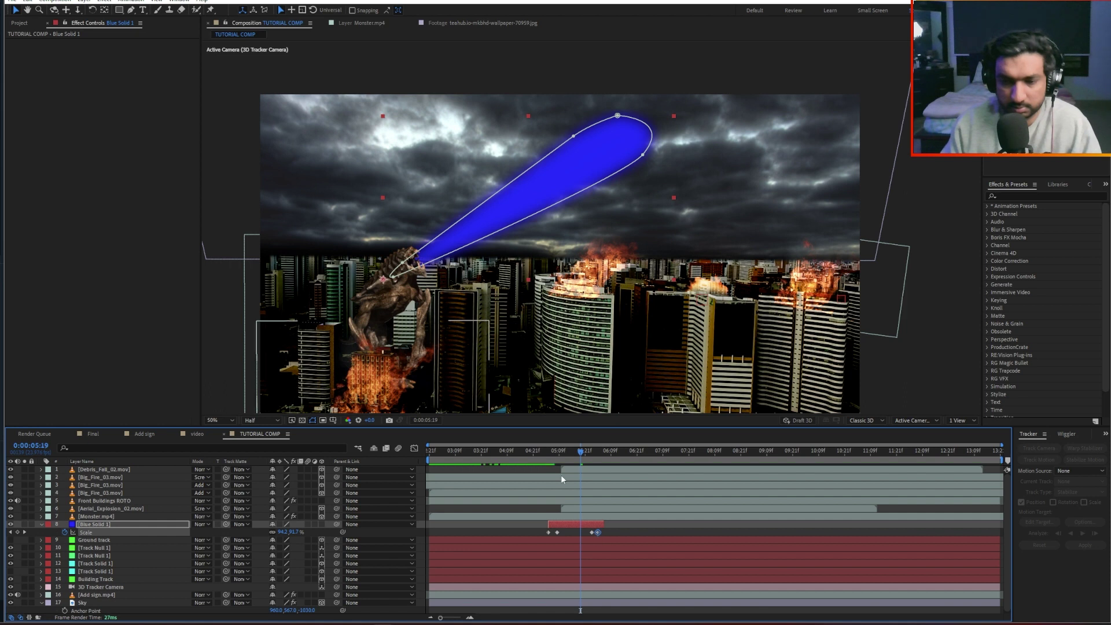
Step: Replay the beam from before its start and move the second scale keyframe slightly earlier so it shoots out faster
{"action": "left_click", "coordinate": [534, 460]}
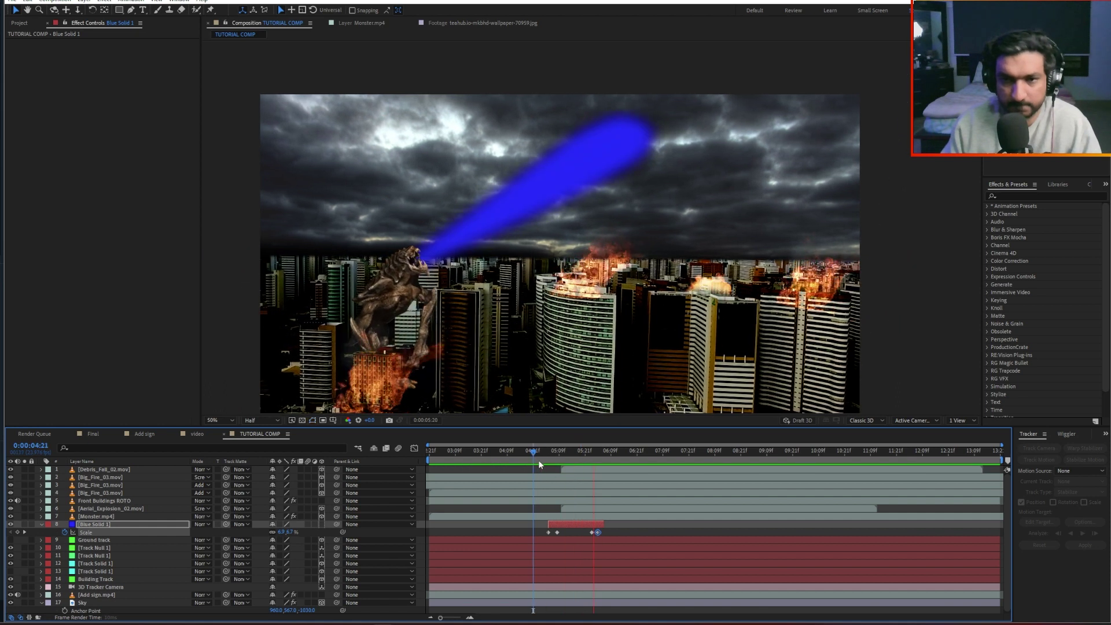
{"action": "key", "text": "space"}
{"action": "left_click", "coordinate": [546, 460]}
{"action": "left_click_drag", "start_coordinate": [557, 532], "coordinate": [556, 533]}
{"action": "key", "text": "space"}
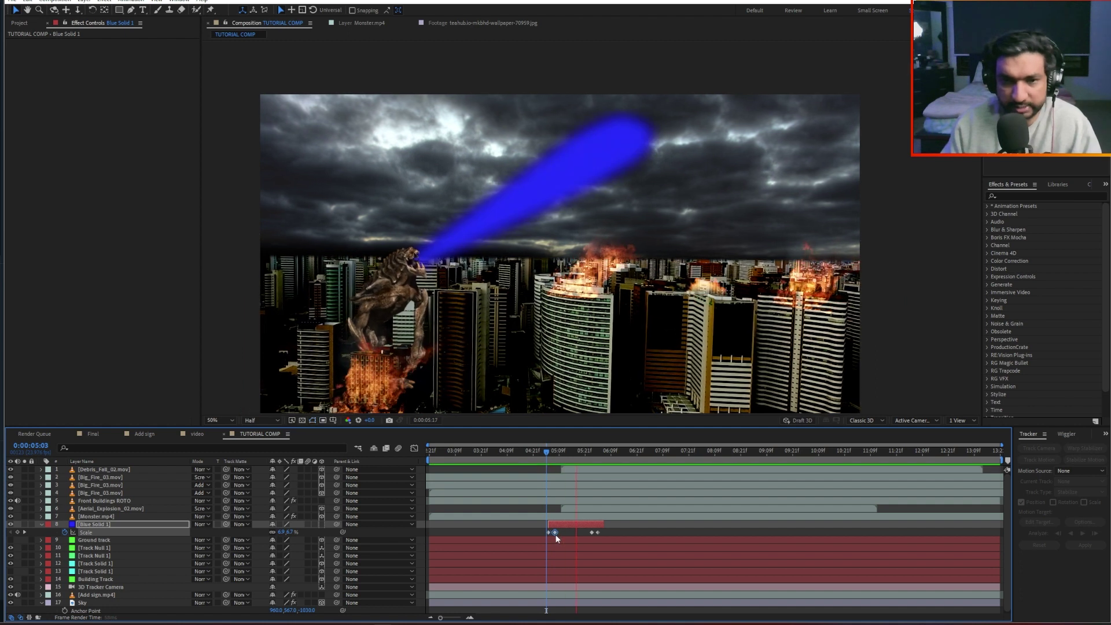
Step: Replay the beam animation from 0:00:05:02 to check how fast it shoots out
{"action": "left_click", "coordinate": [544, 451]}
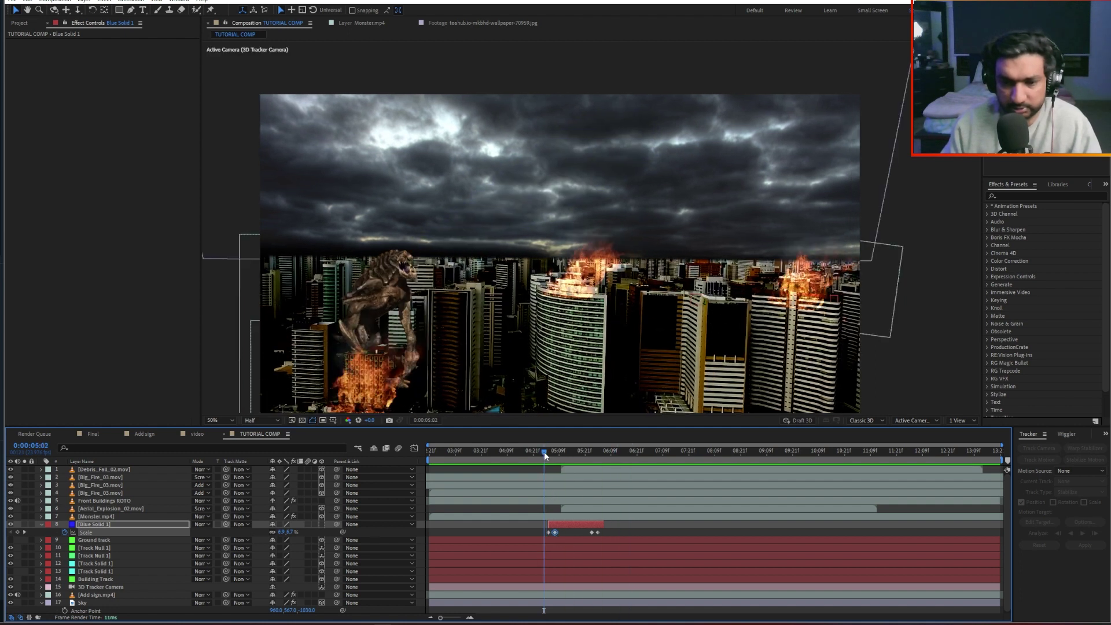
{"action": "key", "text": "space"}
{"action": "key", "text": "space"}
{"action": "key", "text": "space"}
{"action": "key", "text": "space"}
Step: Apply the Glow effect to the blue solid at 0:00:05:15 and set the layer's blending mode to Add
{"action": "left_click_drag", "start_coordinate": [545, 454], "coordinate": [572, 458]}
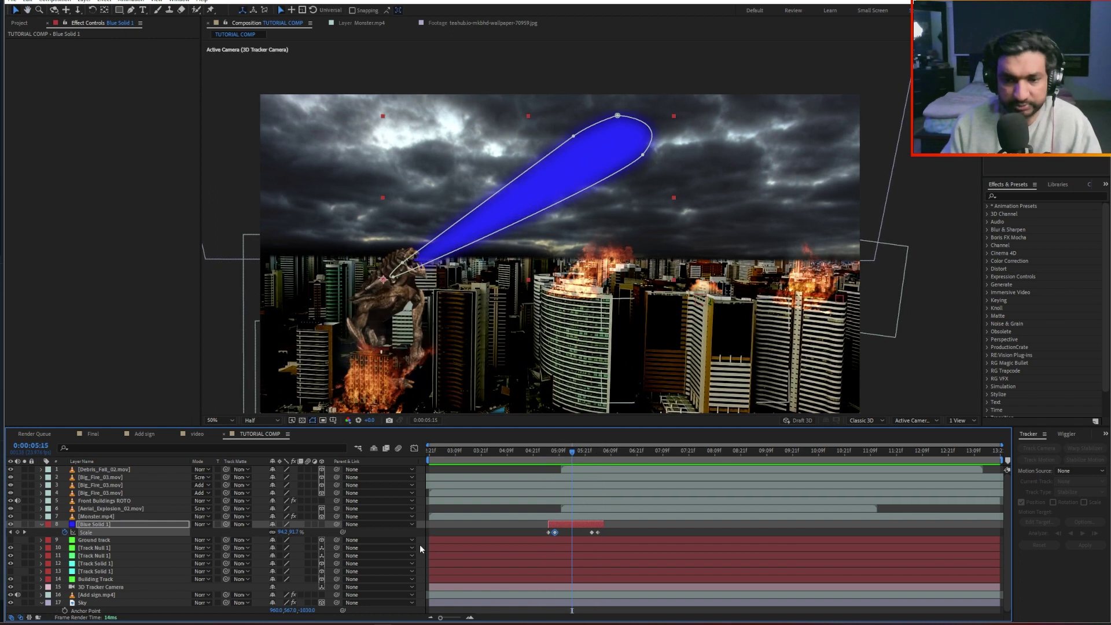
{"action": "left_click", "coordinate": [47, 536]}
{"action": "left_click", "coordinate": [85, 526]}
{"action": "left_click", "coordinate": [1037, 195]}
{"action": "type", "text": "glow"}
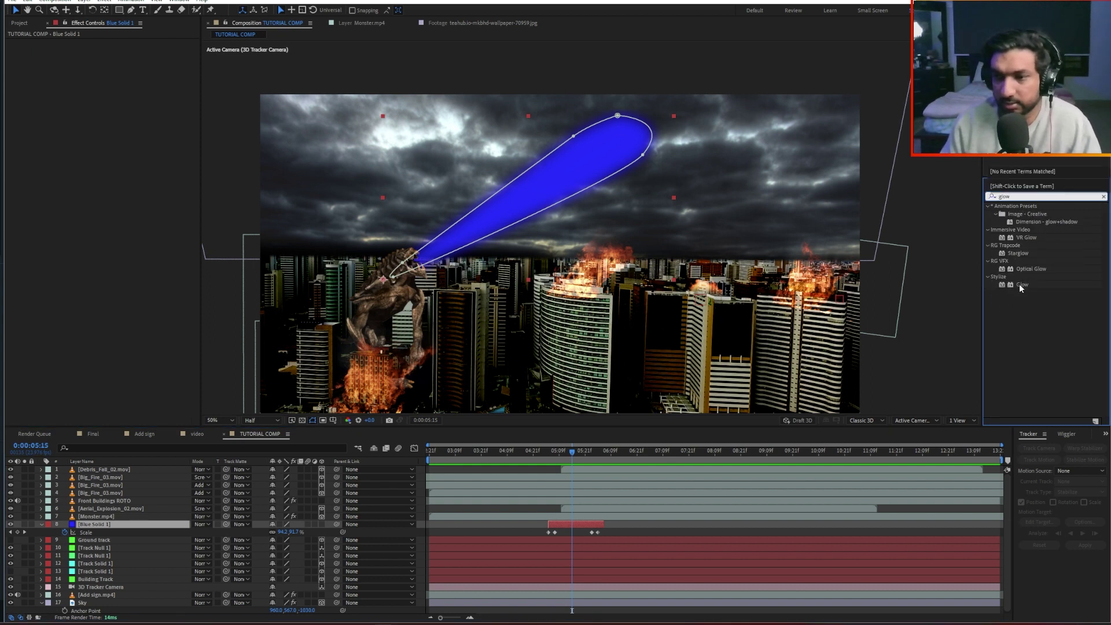
{"action": "double_click", "coordinate": [1022, 285]}
{"action": "left_click", "coordinate": [200, 525]}
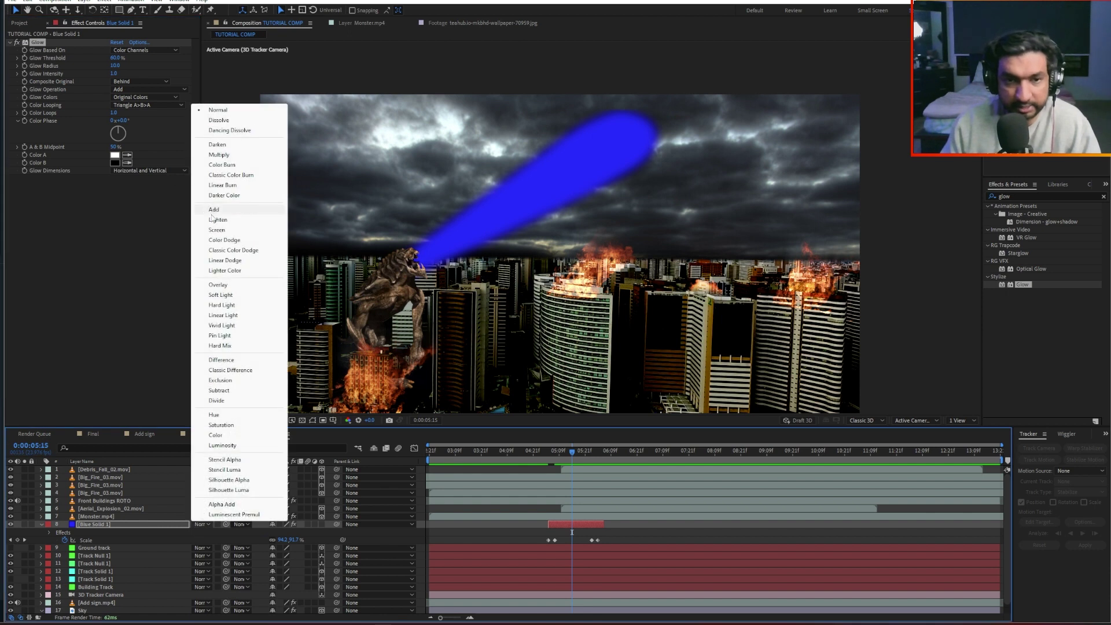
{"action": "left_click", "coordinate": [213, 209]}
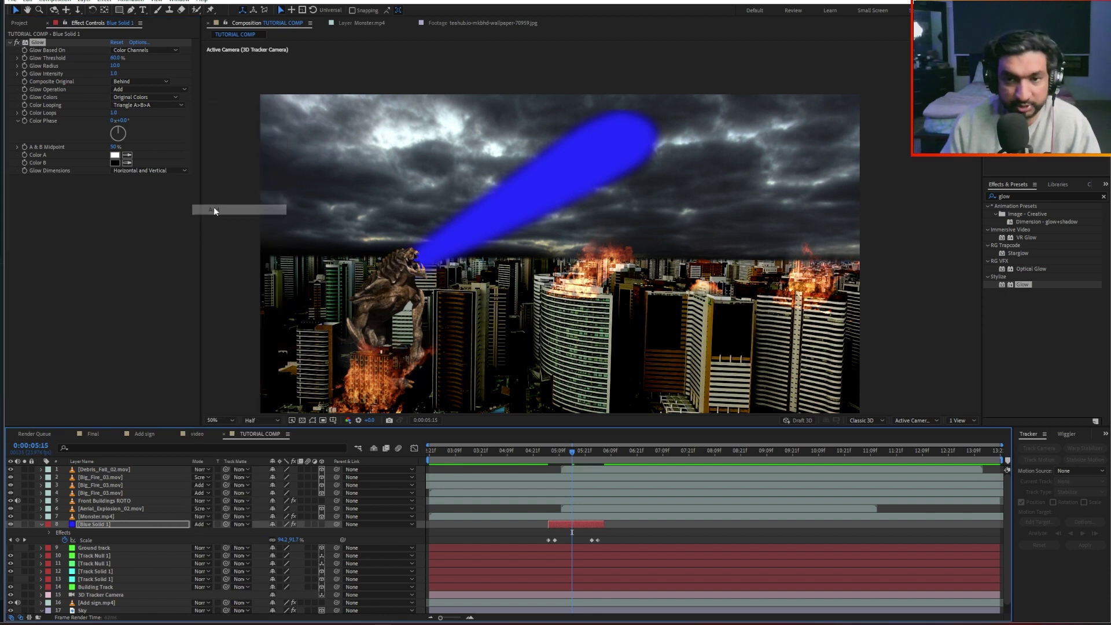
Step: Set the beam's glow threshold to about 1.2%, its radius to about 179 and its intensity to about 0.7
{"action": "left_click_drag", "start_coordinate": [114, 65], "coordinate": [74, 69]}
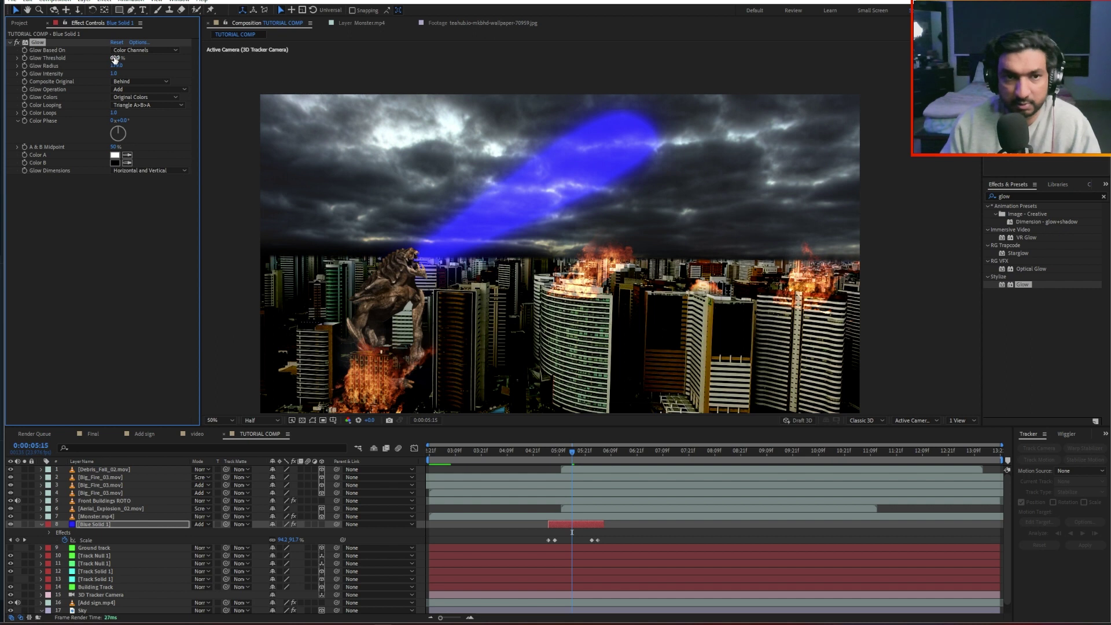
{"action": "left_click_drag", "start_coordinate": [48, 66], "coordinate": [50, 70]}
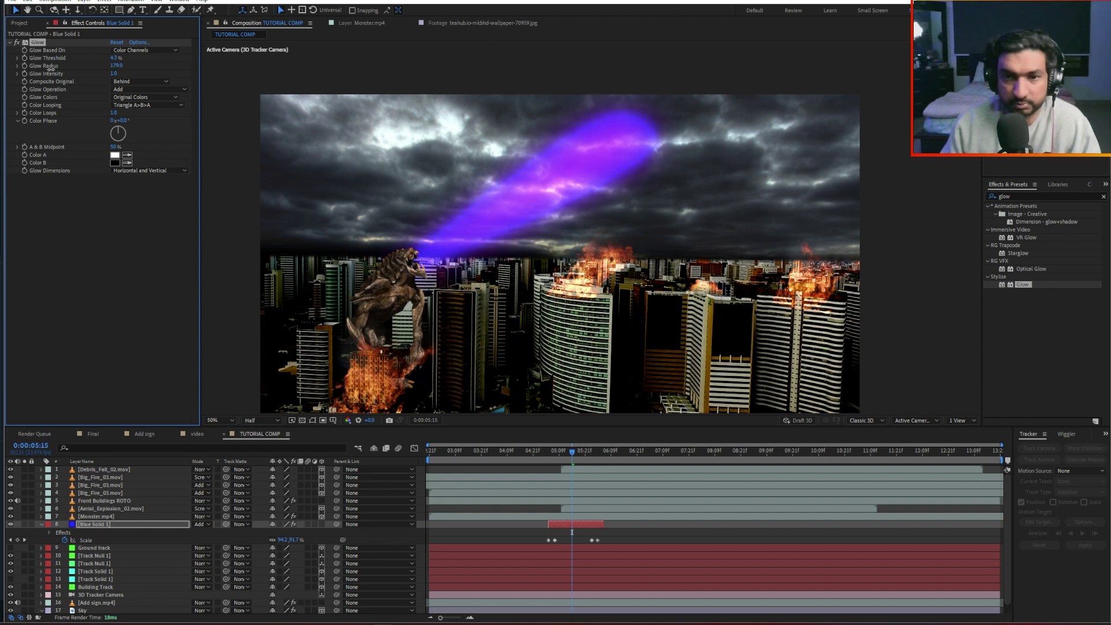
{"action": "left_click_drag", "start_coordinate": [114, 75], "coordinate": [177, 76]}
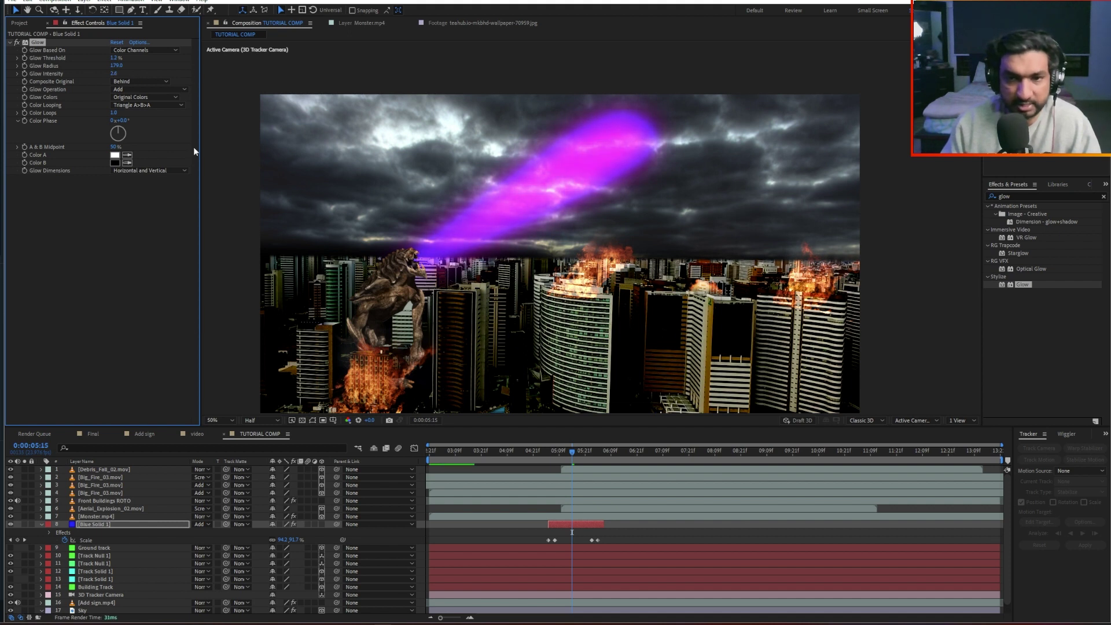
{"action": "left_click_drag", "start_coordinate": [48, 90], "coordinate": [35, 96]}
Step: Show the blue solid's mask outline and narrow the beam by moving its two outer mask points inward, keeping the layer below the monster
{"action": "left_click_drag", "start_coordinate": [105, 519], "coordinate": [105, 517]}
{"action": "left_click", "coordinate": [313, 420]}
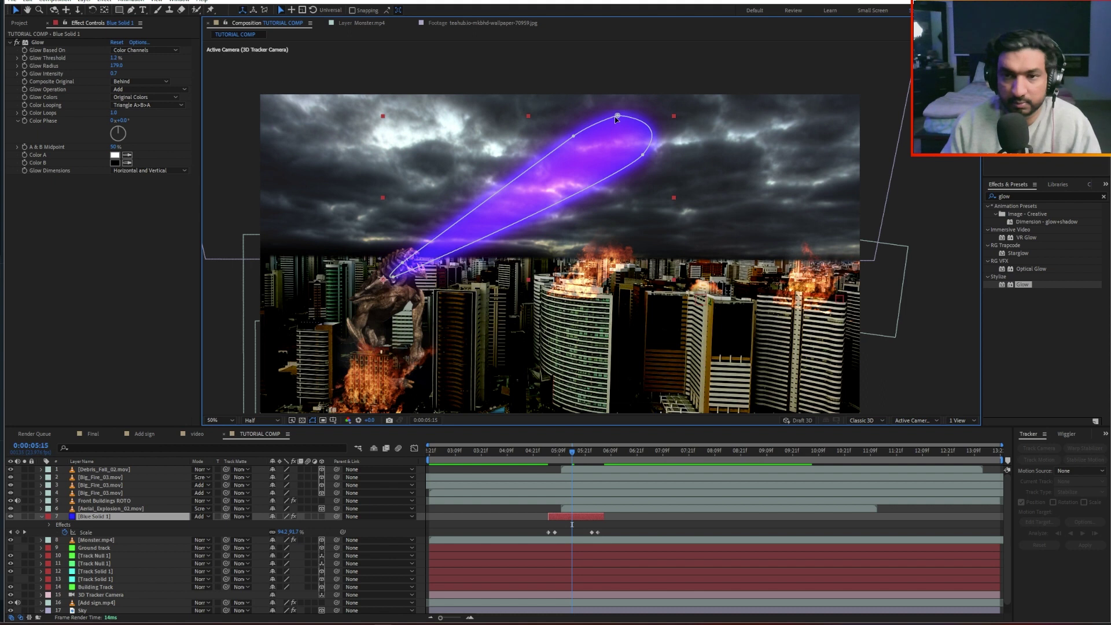
{"action": "left_click_drag", "start_coordinate": [104, 517], "coordinate": [118, 547]}
{"action": "left_click_drag", "start_coordinate": [617, 116], "coordinate": [575, 151]}
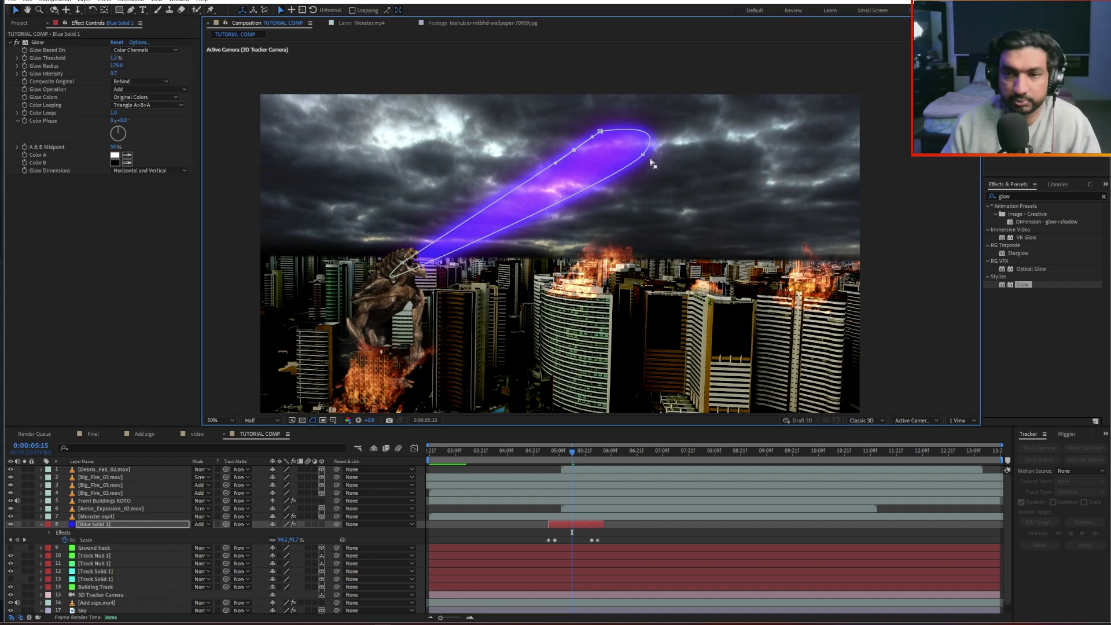
{"action": "left_click_drag", "start_coordinate": [644, 157], "coordinate": [615, 160]}
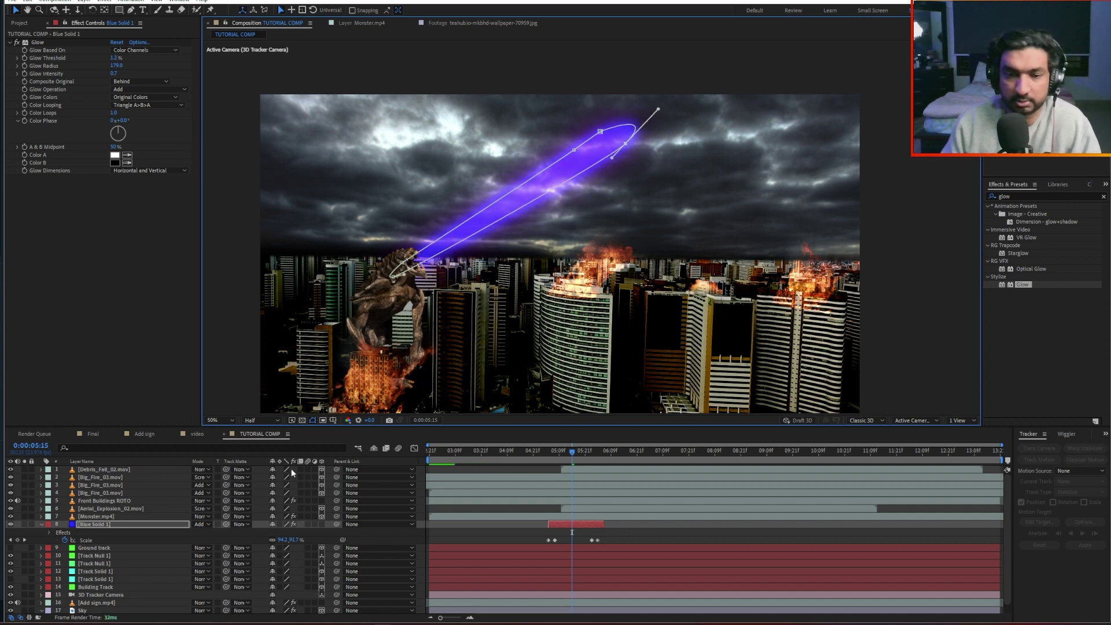
{"action": "left_click", "coordinate": [313, 421]}
Step: Check the beam against the whole frame and scale it down slightly at 0:00:05:15
{"action": "key", "text": "comma"}
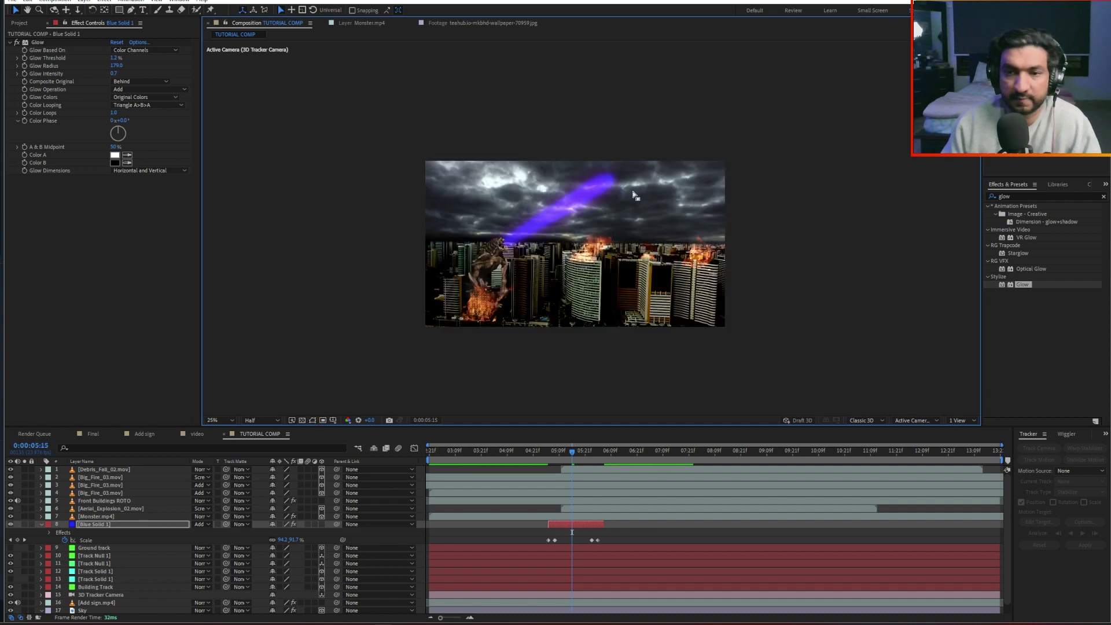
{"action": "key", "text": "period"}
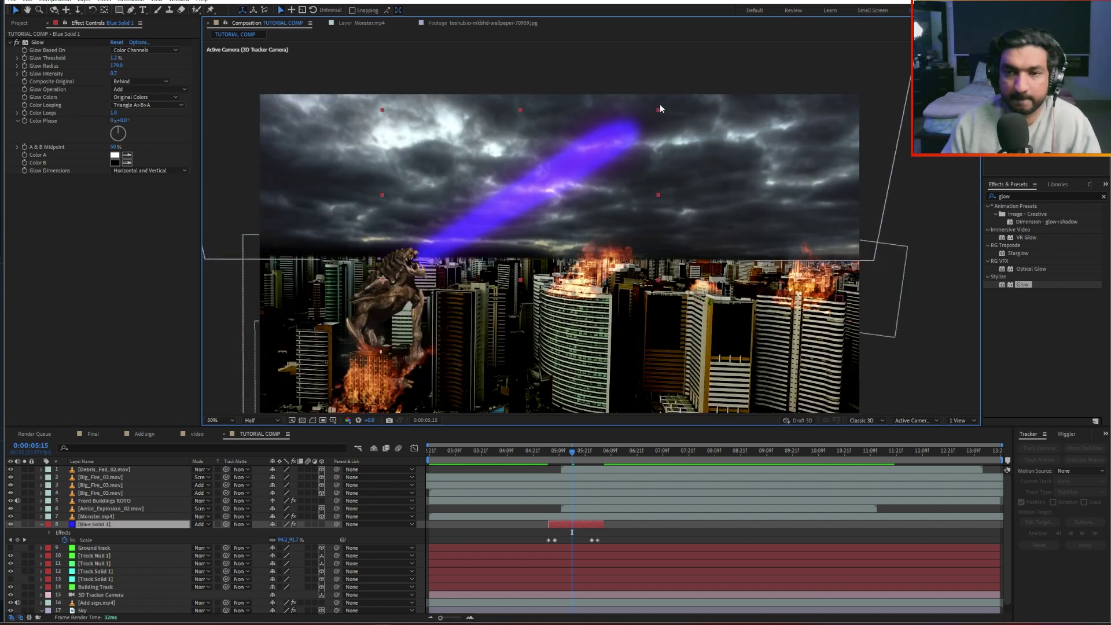
{"action": "mouse_move", "coordinate": [660, 113]}
{"action": "left_mouse_down"}
{"action": "mouse_move", "coordinate": [666, 101]}
{"action": "mouse_move", "coordinate": [650, 113]}
{"action": "left_mouse_up"}
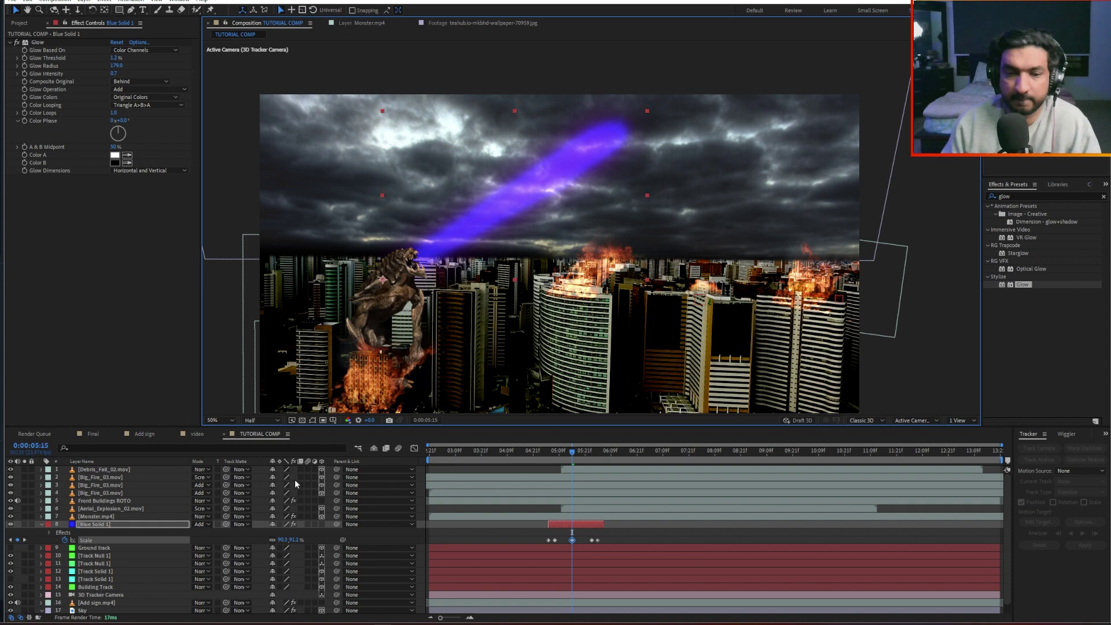
Step: Try the beam in Normal blending mode with different glow settings, and undo the glow changes
{"action": "left_click", "coordinate": [200, 524]}
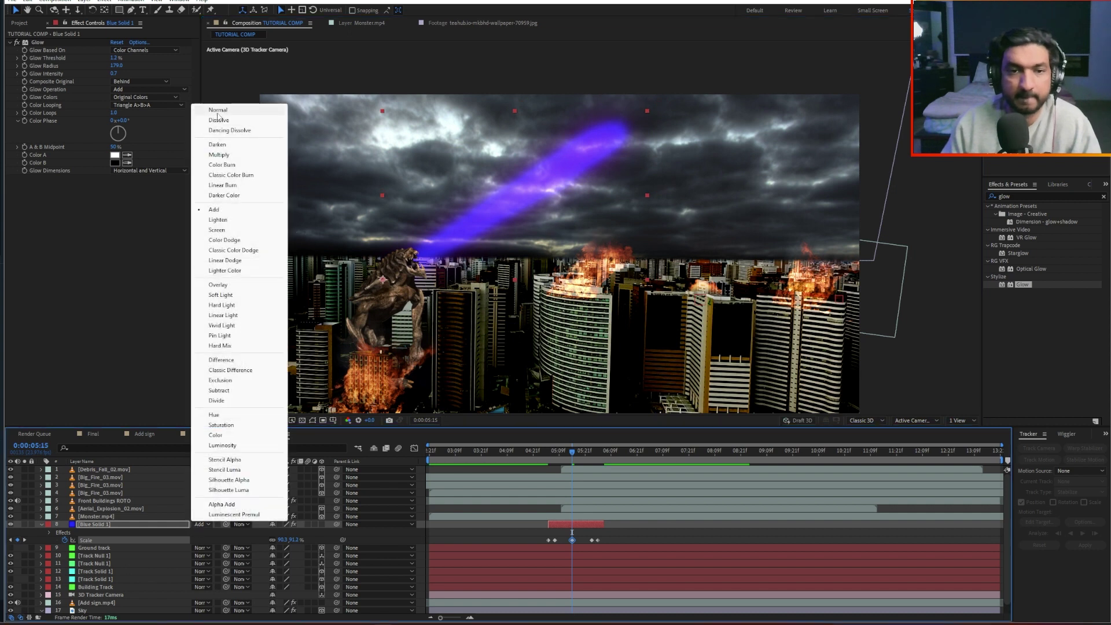
{"action": "left_click", "coordinate": [254, 110]}
{"action": "left_click_drag", "start_coordinate": [115, 75], "coordinate": [202, 63]}
{"action": "key", "text": "ctrl+z"}
{"action": "left_click_drag", "start_coordinate": [99, 71], "coordinate": [57, 80]}
{"action": "key", "text": "ctrl+z"}
{"action": "key", "text": "ctrl+z"}
{"action": "key", "text": "ctrl+z"}
{"action": "key", "text": "ctrl+z"}
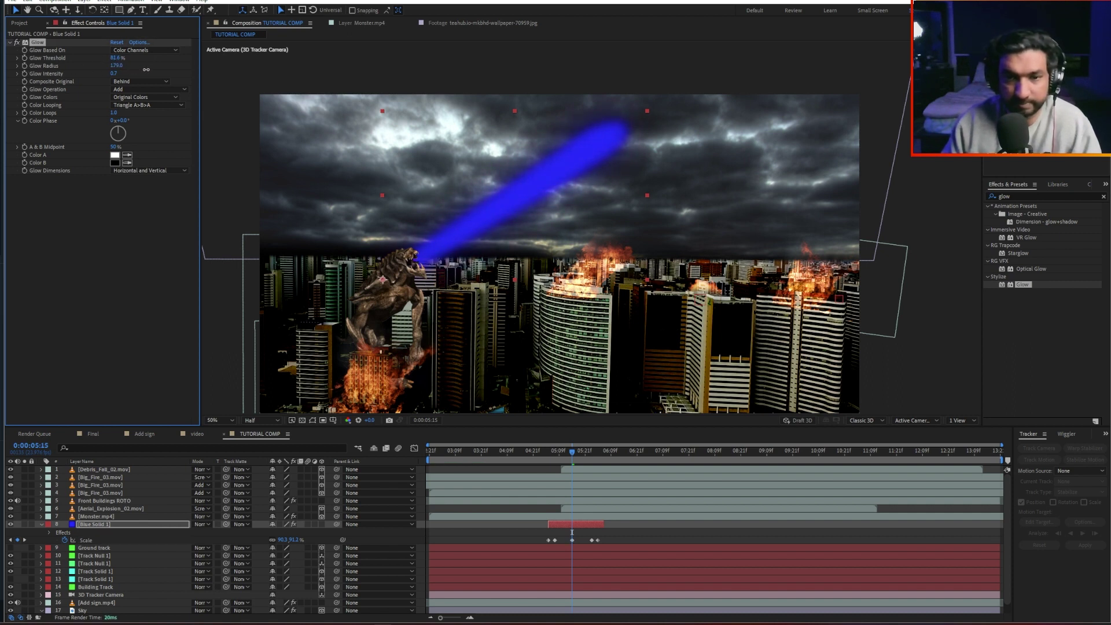
{"action": "key", "text": "ctrl+z"}
Step: Test different glow radii on the beam, set its blending mode to Add and settle on a much larger radius
{"action": "left_click_drag", "start_coordinate": [117, 67], "coordinate": [63, 75]}
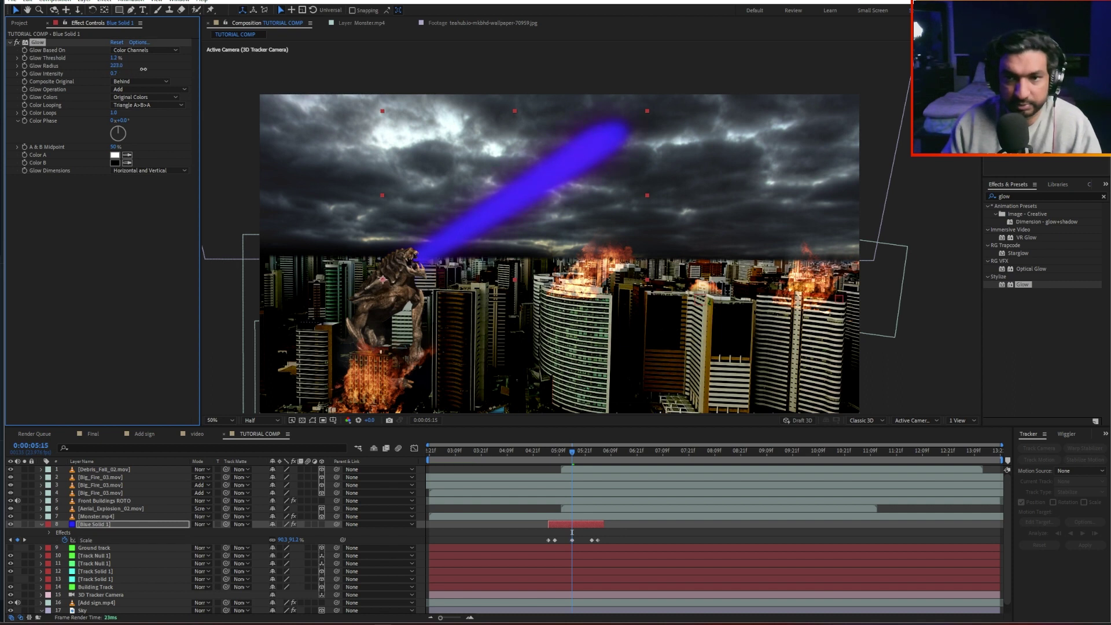
{"action": "left_click_drag", "start_coordinate": [474, 66], "coordinate": [58, 65]}
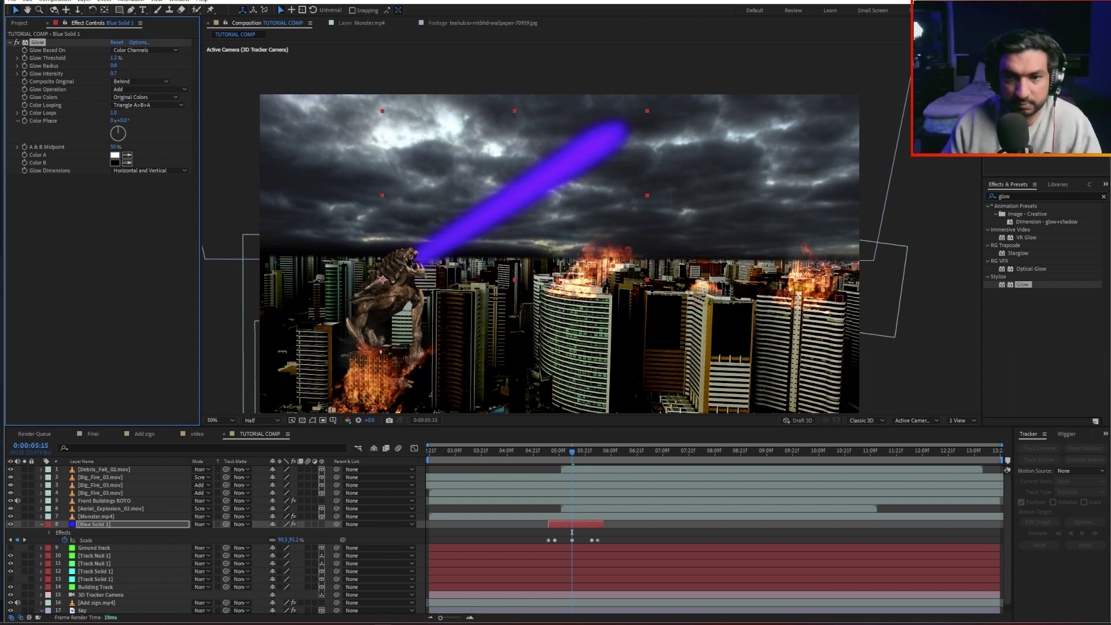
{"action": "left_click", "coordinate": [201, 524]}
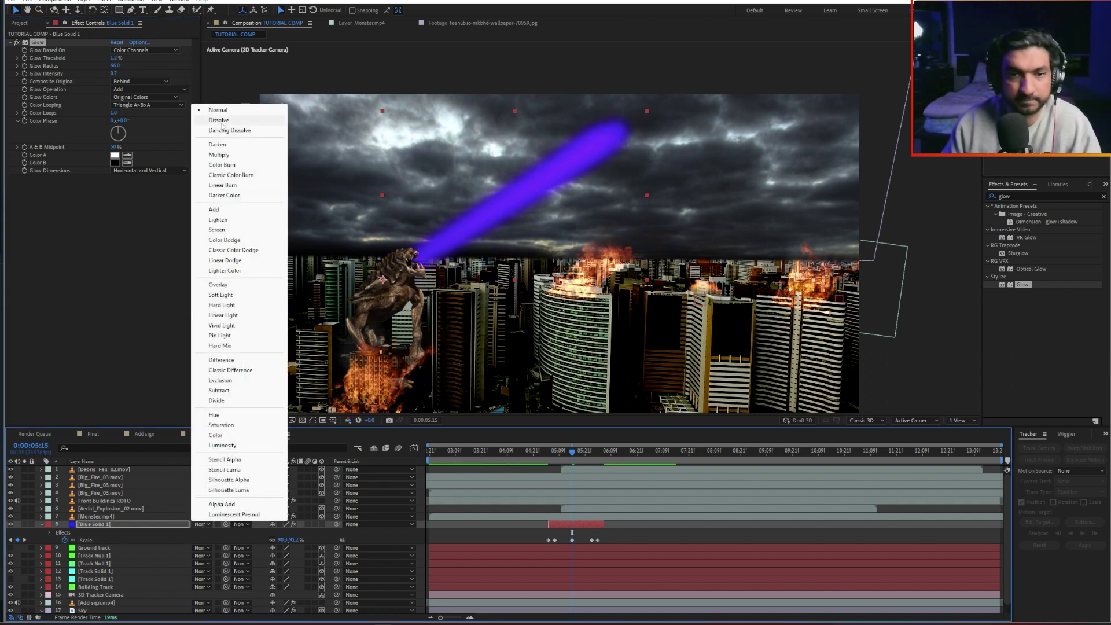
{"action": "left_click", "coordinate": [227, 209]}
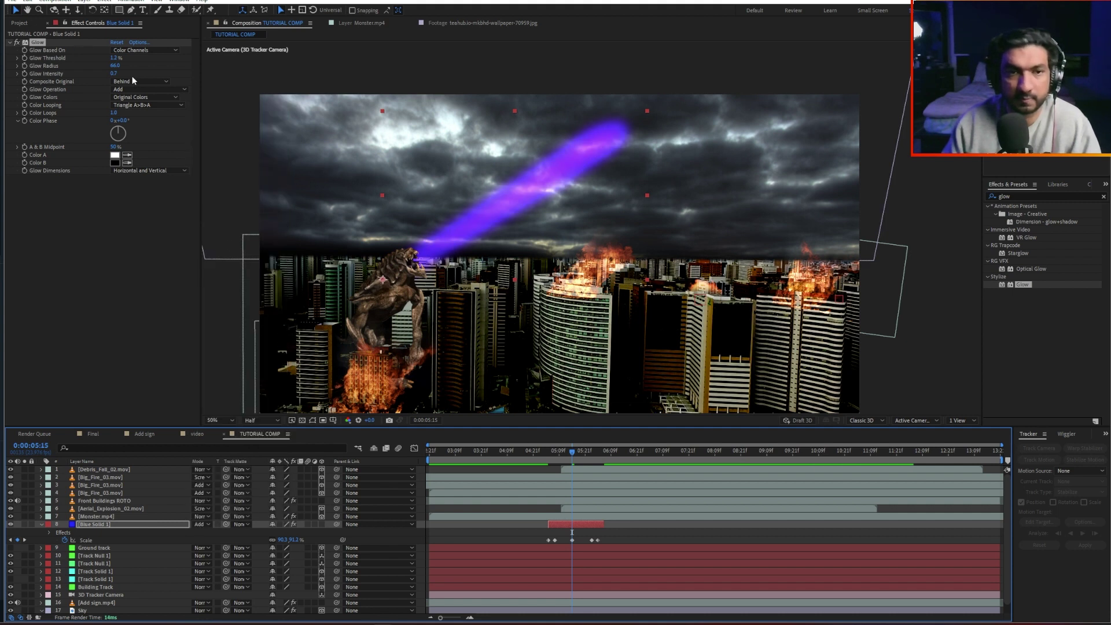
{"action": "left_click_drag", "start_coordinate": [115, 59], "coordinate": [7, 73]}
{"action": "left_click_drag", "start_coordinate": [170, 72], "coordinate": [25, 70]}
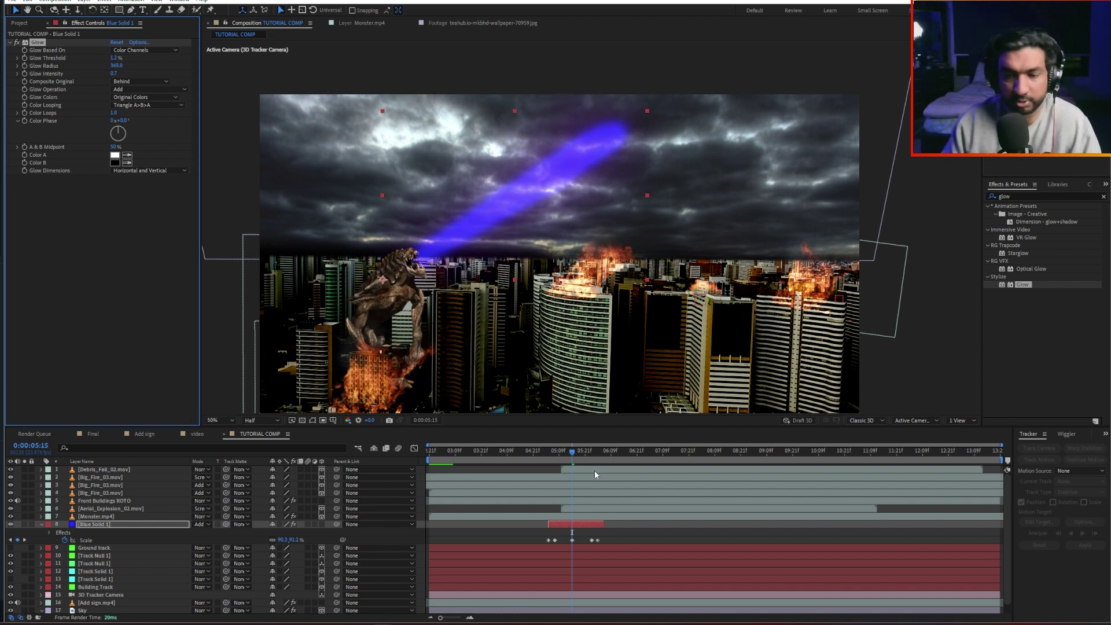
Step: Try the blue solid above the monster layer and return it to its place below
{"action": "left_click_drag", "start_coordinate": [115, 524], "coordinate": [119, 516]}
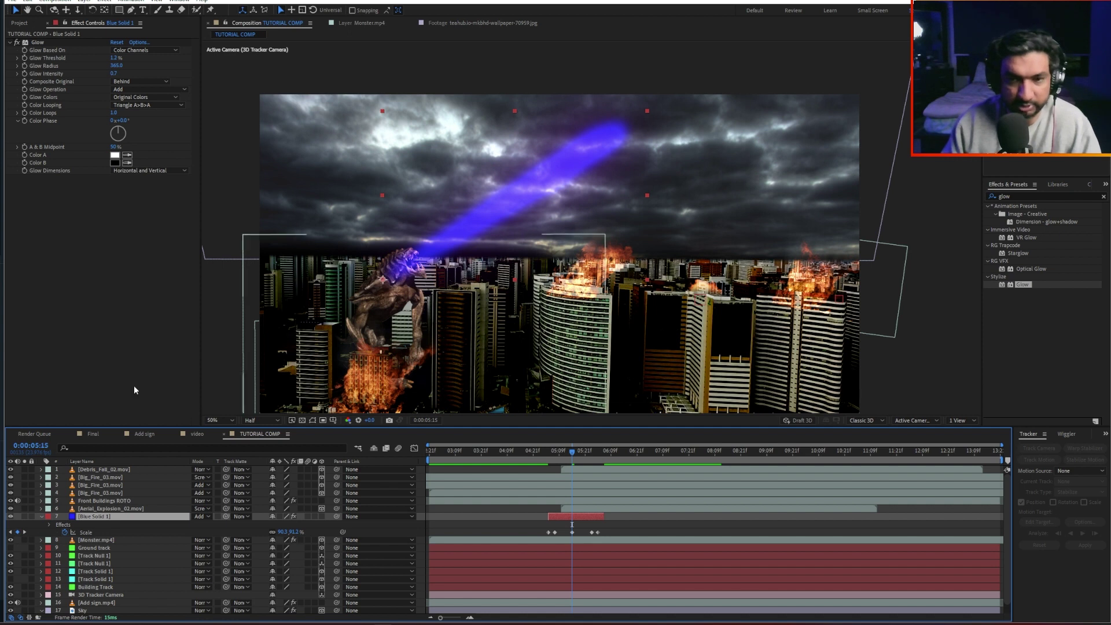
{"action": "left_click_drag", "start_coordinate": [102, 532], "coordinate": [114, 546]}
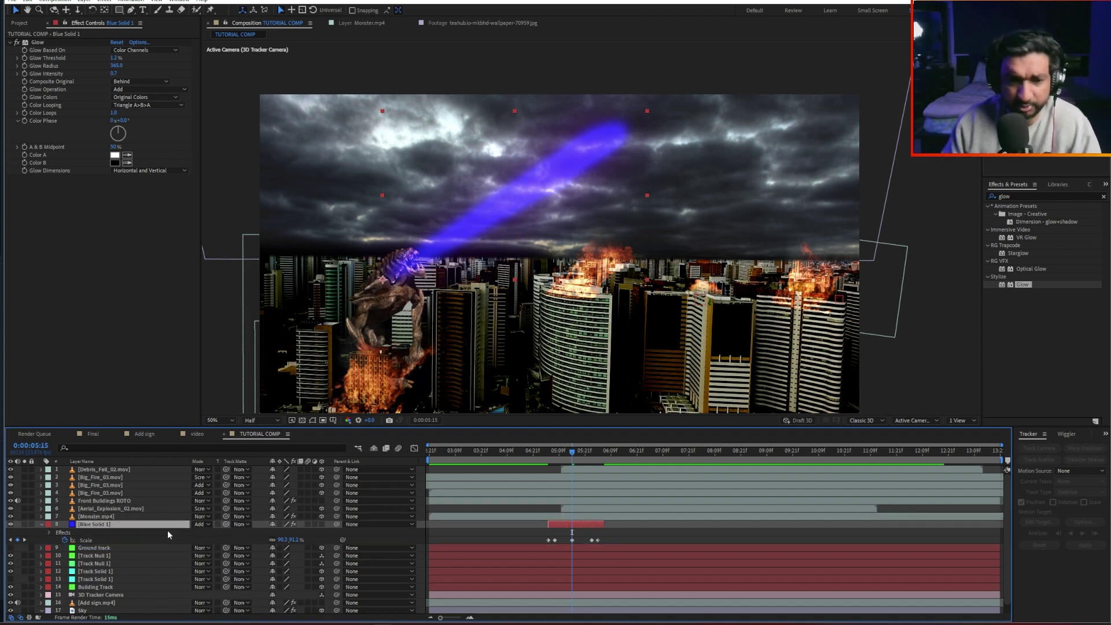
Step: Preview the glowing beam's animation several times from shortly before it appears
{"action": "left_click", "coordinate": [527, 452]}
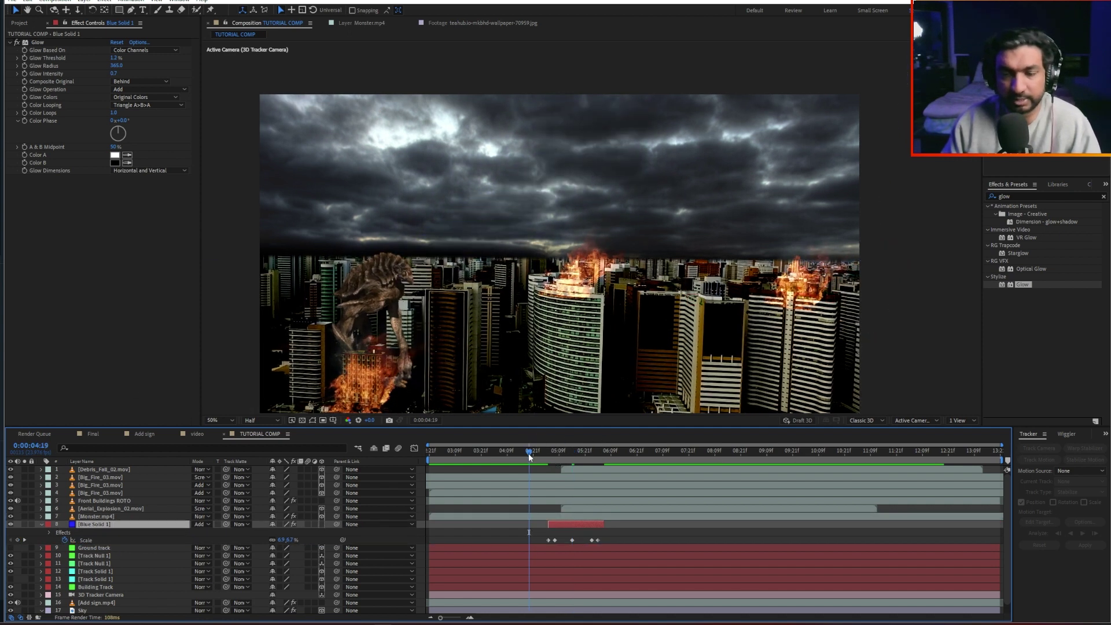
{"action": "left_click", "coordinate": [530, 454]}
{"action": "key", "text": "space"}
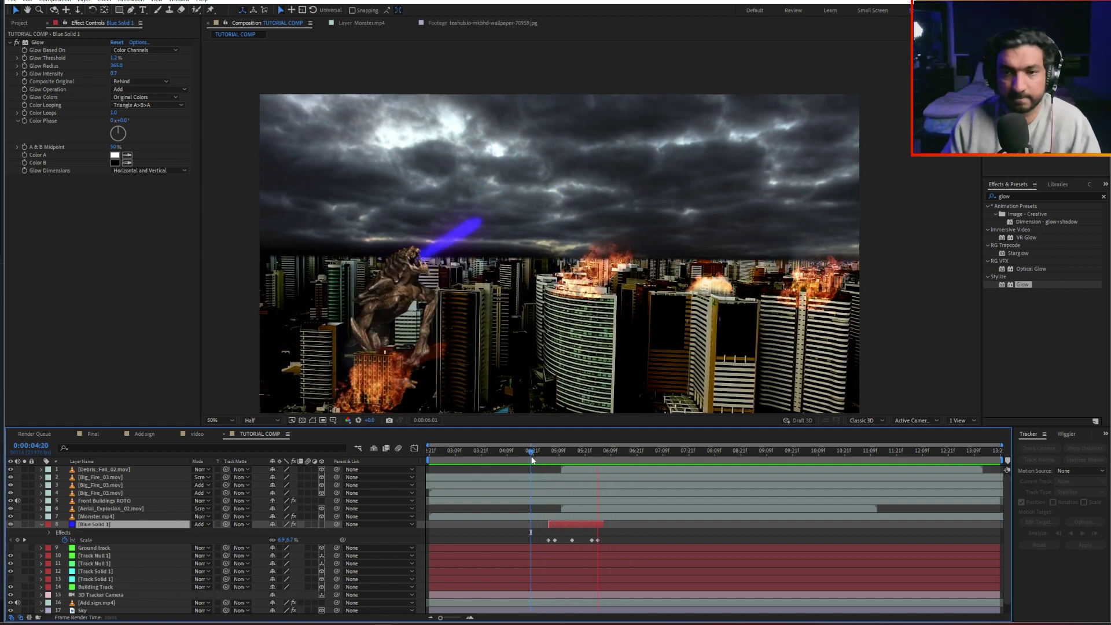
{"action": "left_click", "coordinate": [534, 456]}
{"action": "key", "text": "space"}
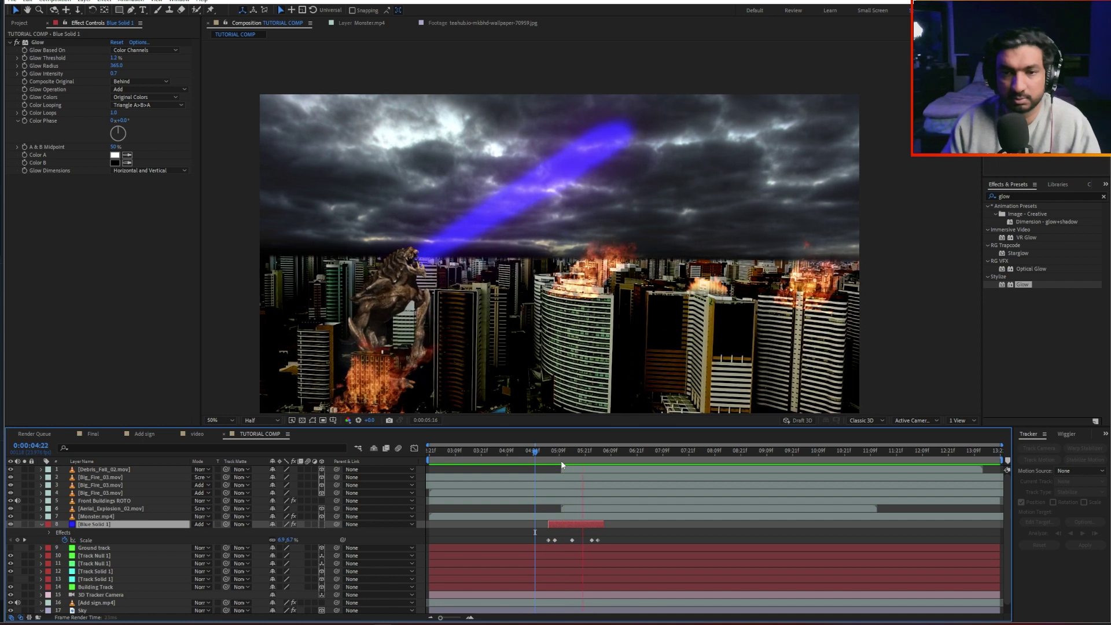
{"action": "key", "text": "space"}
{"action": "left_click", "coordinate": [541, 459]}
{"action": "key", "text": "space"}
{"action": "key", "text": "space"}
Step: Find the Turbulent Displace effect and apply it to the blue solid at 0:00:05:13
{"action": "left_click", "coordinate": [565, 453]}
{"action": "left_click", "coordinate": [567, 453]}
{"action": "left_click", "coordinate": [1104, 196]}
{"action": "left_click", "coordinate": [1093, 196]}
{"action": "type", "text": "trub"}
{"action": "key", "text": "BackSpace"}
{"action": "key", "text": "BackSpace"}
{"action": "key", "text": "BackSpace"}
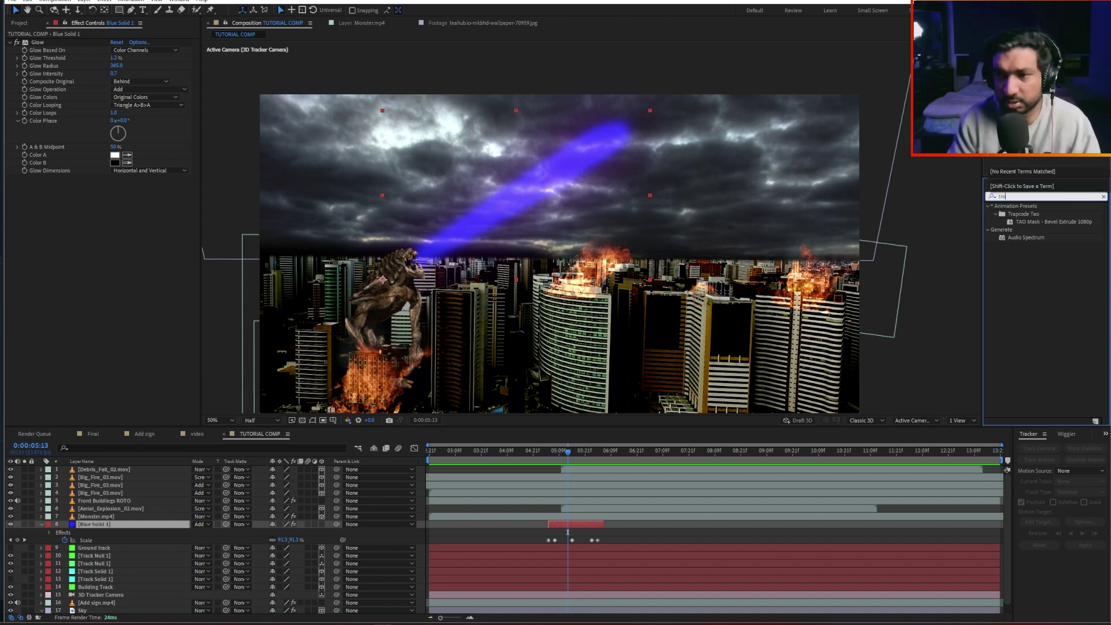
{"action": "type", "text": "erb"}
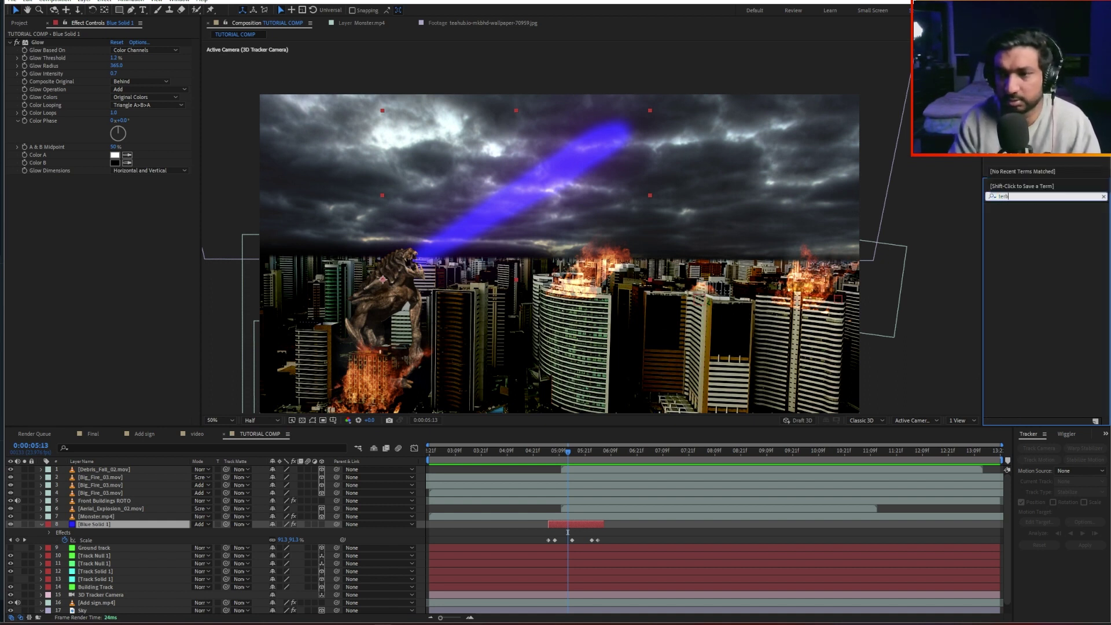
{"action": "type", "text": "tur"}
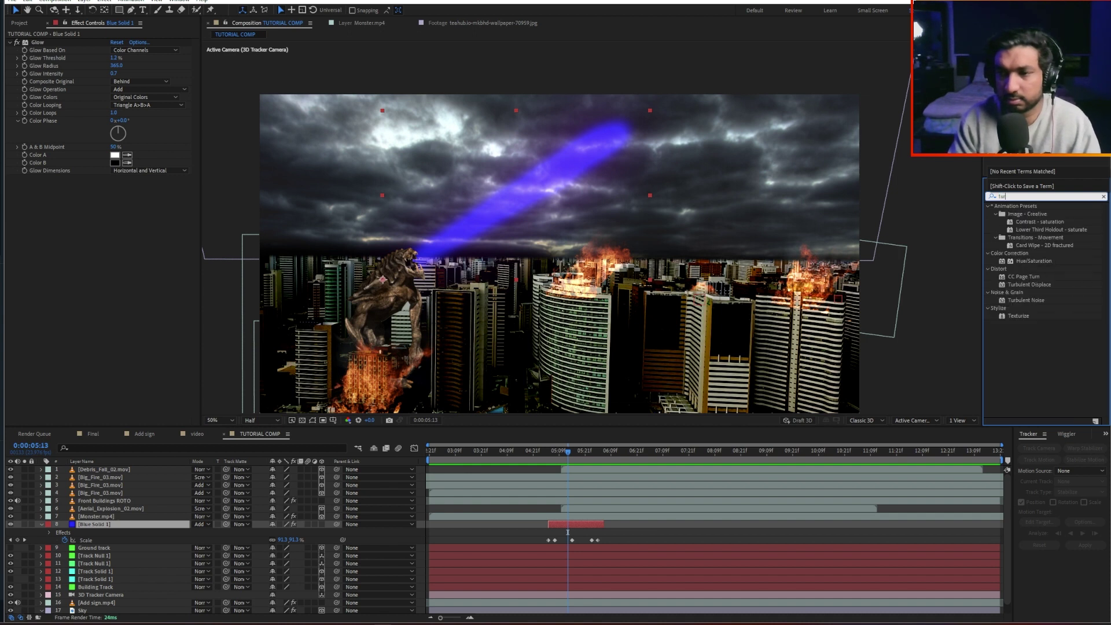
{"action": "left_click", "coordinate": [1026, 285]}
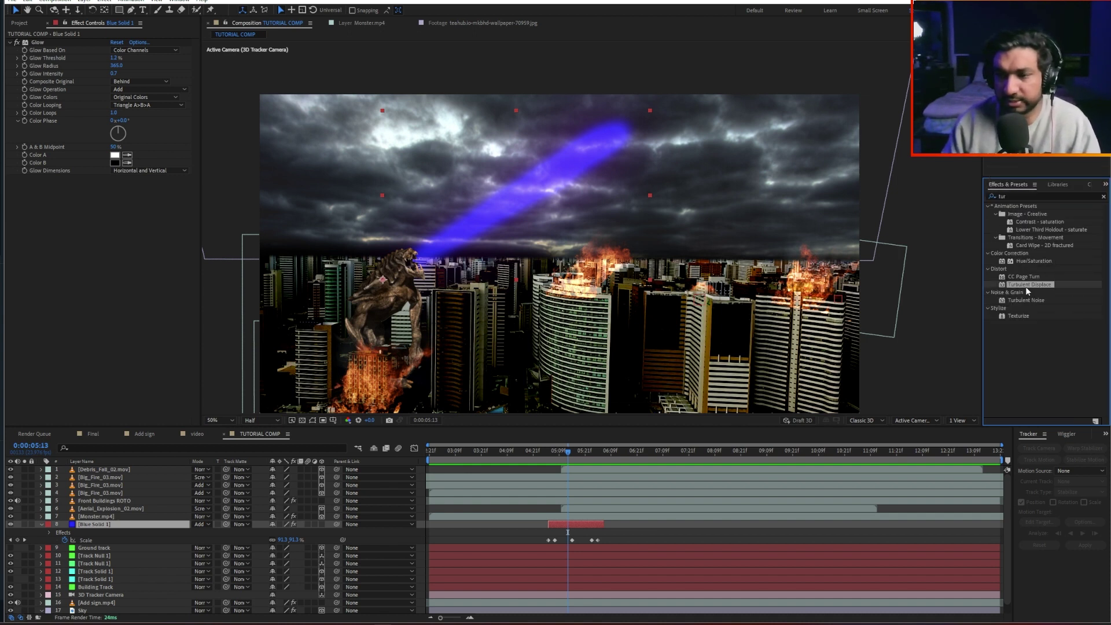
{"action": "double_click", "coordinate": [1027, 283]}
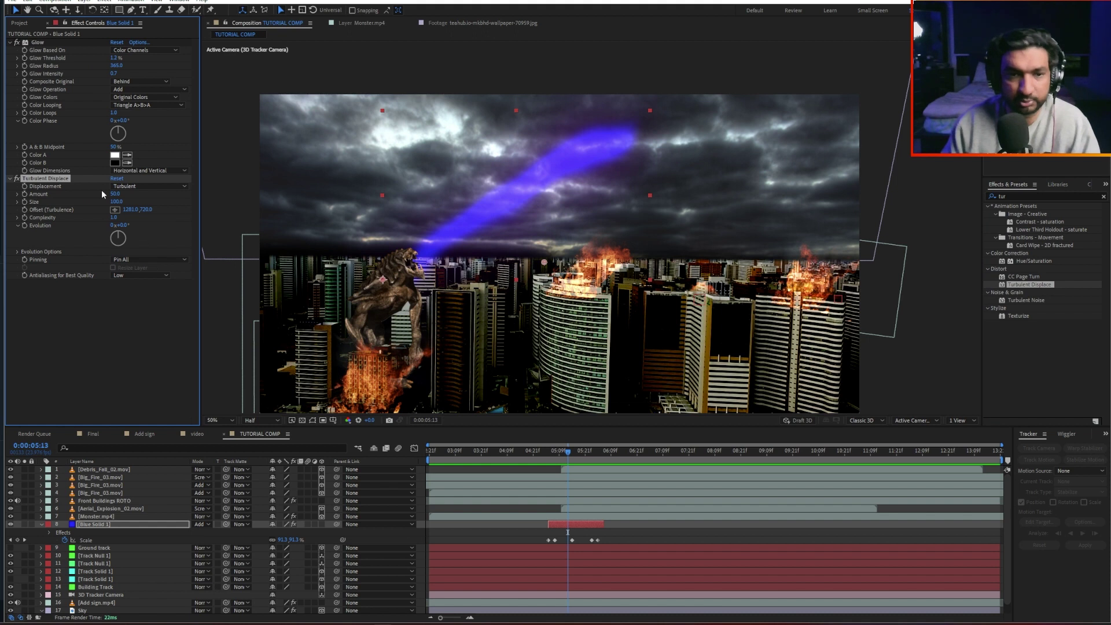
Step: Lower the Turbulent Displace amount, set its size to about 26, and undo the trial evolution change
{"action": "left_click_drag", "start_coordinate": [114, 193], "coordinate": [82, 207]}
{"action": "key", "text": "ctrl+z"}
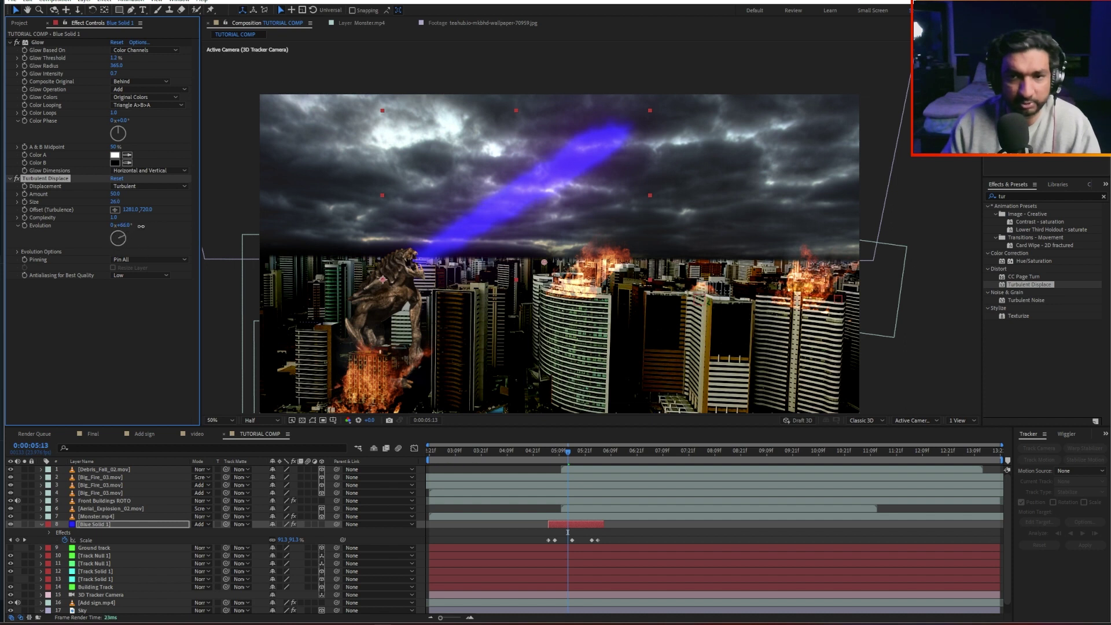
Step: Keyframe the blue solid's Turbulent Displace Evolution from 0° at 0:00:05:08 to about 1x+103° at 0:00:05:18
{"action": "mouse_move", "coordinate": [559, 455]}
{"action": "left_mouse_down"}
{"action": "mouse_move", "coordinate": [540, 456]}
{"action": "mouse_move", "coordinate": [557, 456]}
{"action": "left_mouse_up"}
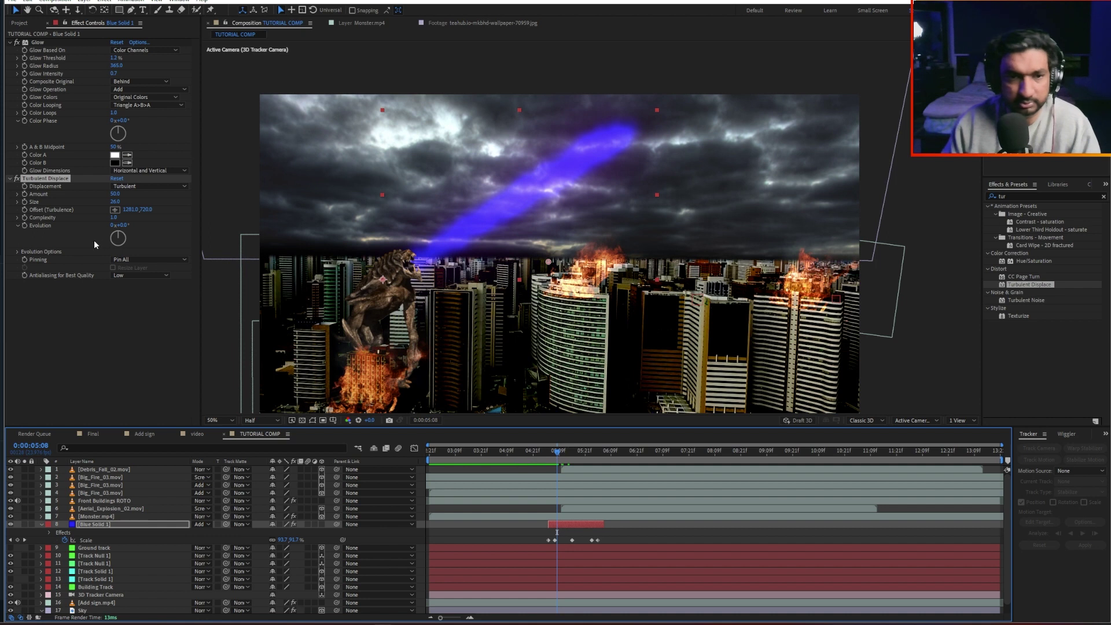
{"action": "left_click", "coordinate": [25, 225]}
{"action": "left_click_drag", "start_coordinate": [557, 455], "coordinate": [582, 458]}
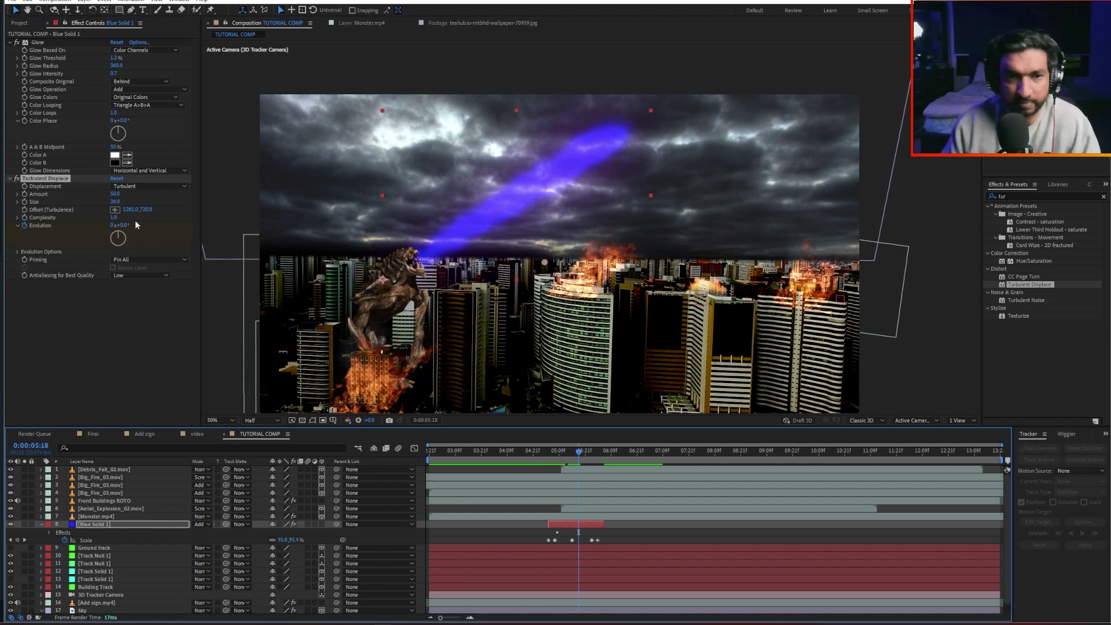
{"action": "left_click_drag", "start_coordinate": [122, 225], "coordinate": [201, 231]}
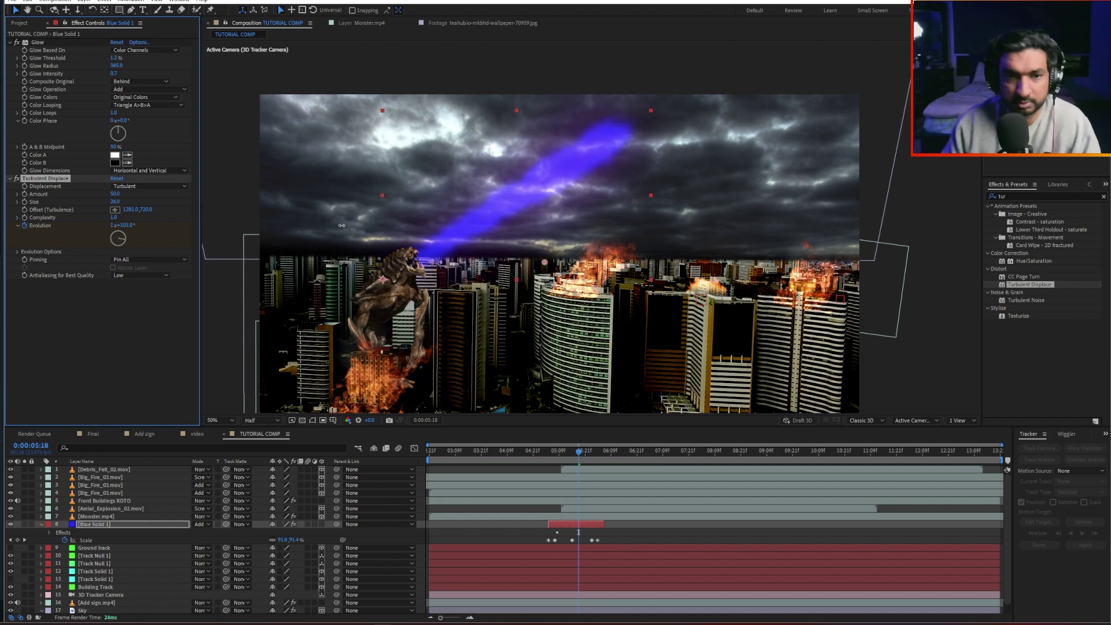
{"action": "left_click_drag", "start_coordinate": [339, 225], "coordinate": [342, 226]}
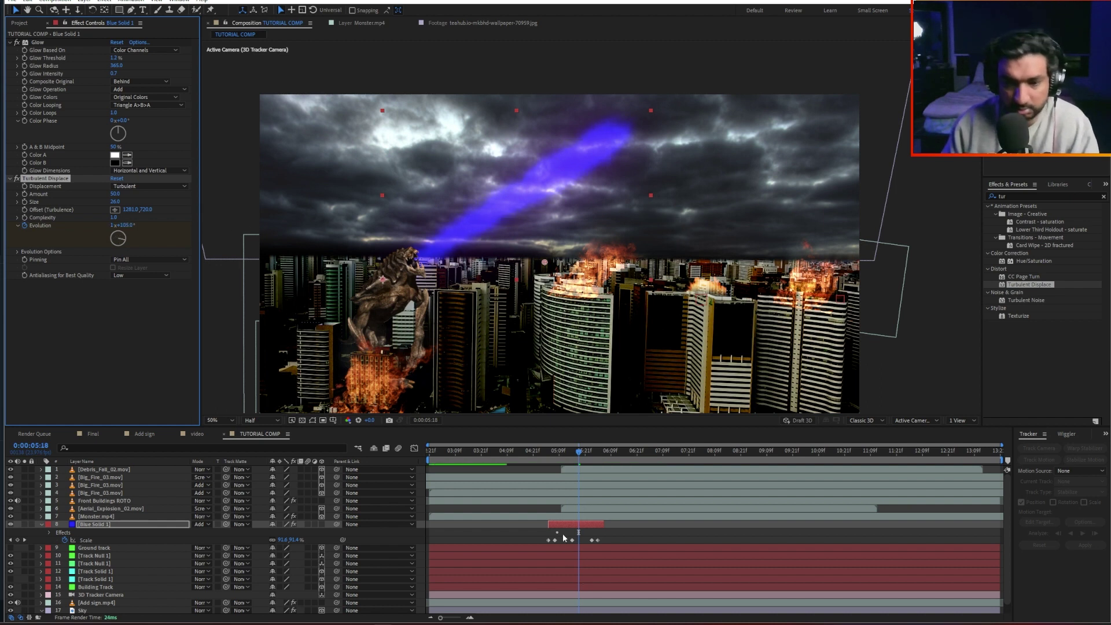
Step: Add an Evolution keyframe of about 2x+71° at 0:00:05:21 and shift the middle Evolution keyframe a few frames earlier
{"action": "key", "text": "u"}
{"action": "mouse_move", "coordinate": [581, 457]}
{"action": "left_mouse_down"}
{"action": "mouse_move", "coordinate": [599, 457]}
{"action": "mouse_move", "coordinate": [583, 463]}
{"action": "left_mouse_up"}
{"action": "left_click_drag", "start_coordinate": [126, 225], "coordinate": [182, 228]}
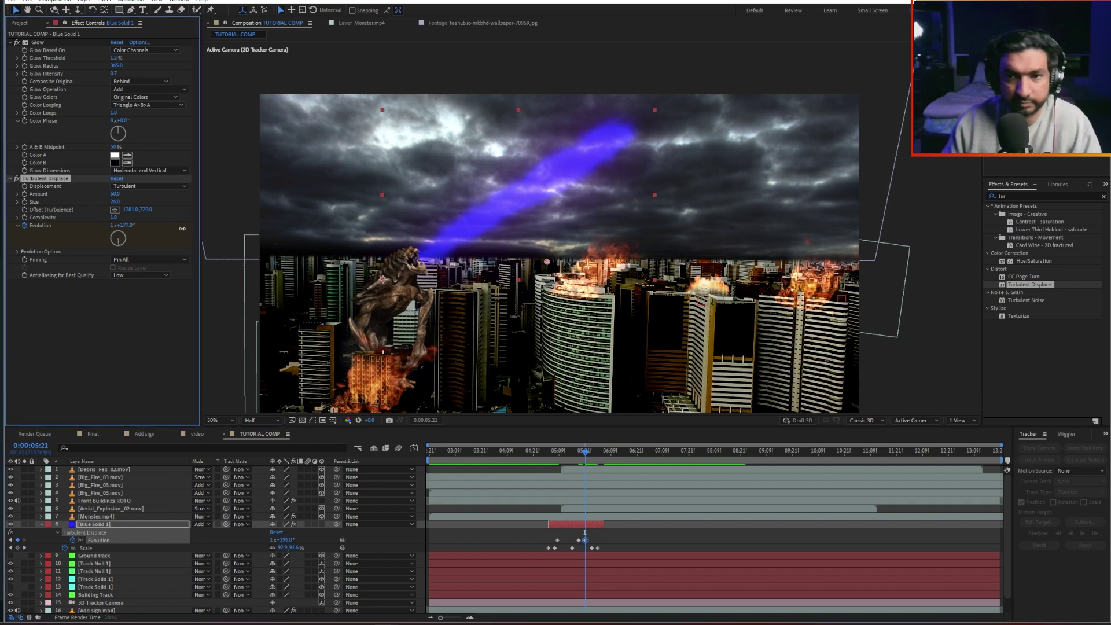
{"action": "left_click_drag", "start_coordinate": [579, 540], "coordinate": [570, 540]}
Step: Preview the turbulent beam's animation several times, starting from before the beam appears
{"action": "left_click_drag", "start_coordinate": [568, 458], "coordinate": [531, 459]}
{"action": "key", "text": "space"}
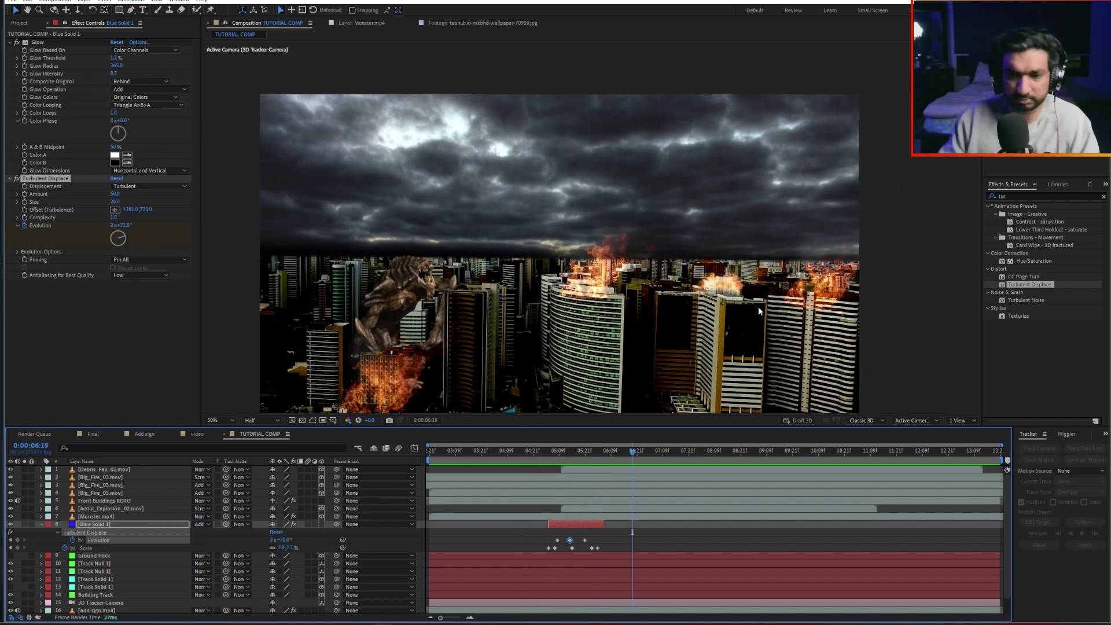
{"action": "left_click_drag", "start_coordinate": [544, 454], "coordinate": [536, 454]}
{"action": "key", "text": "space"}
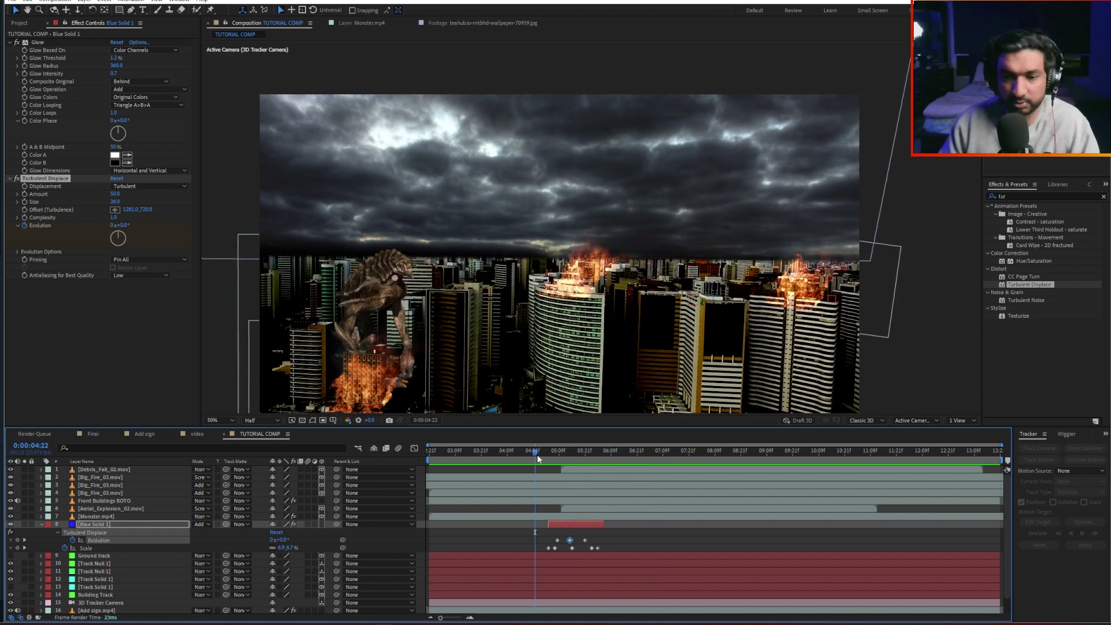
{"action": "key", "text": "space"}
{"action": "left_click", "coordinate": [521, 454]}
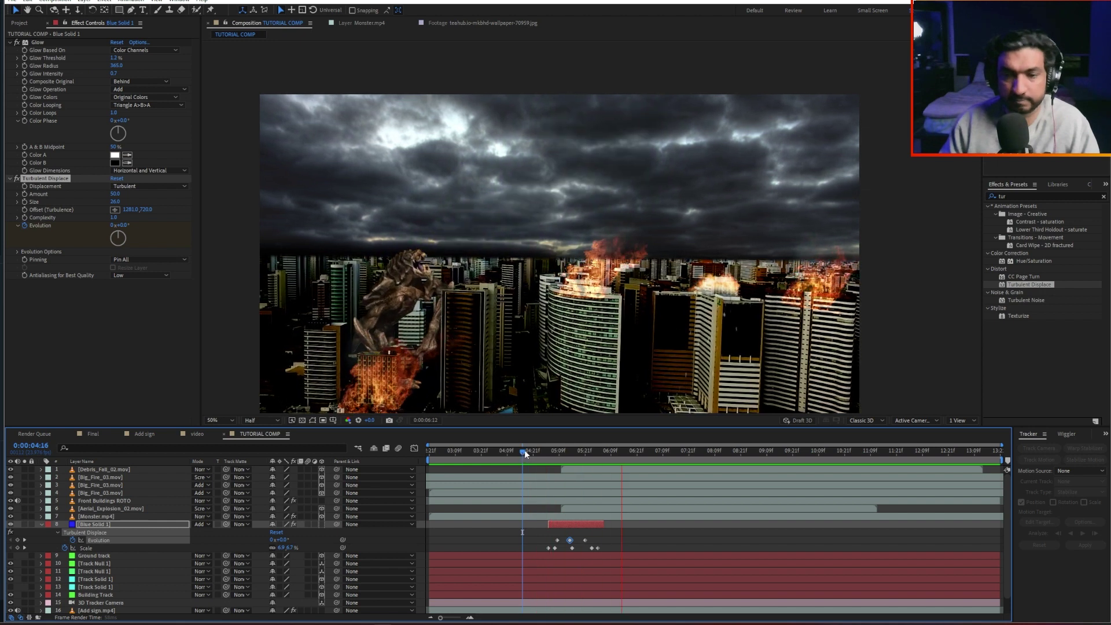
{"action": "left_click", "coordinate": [506, 453]}
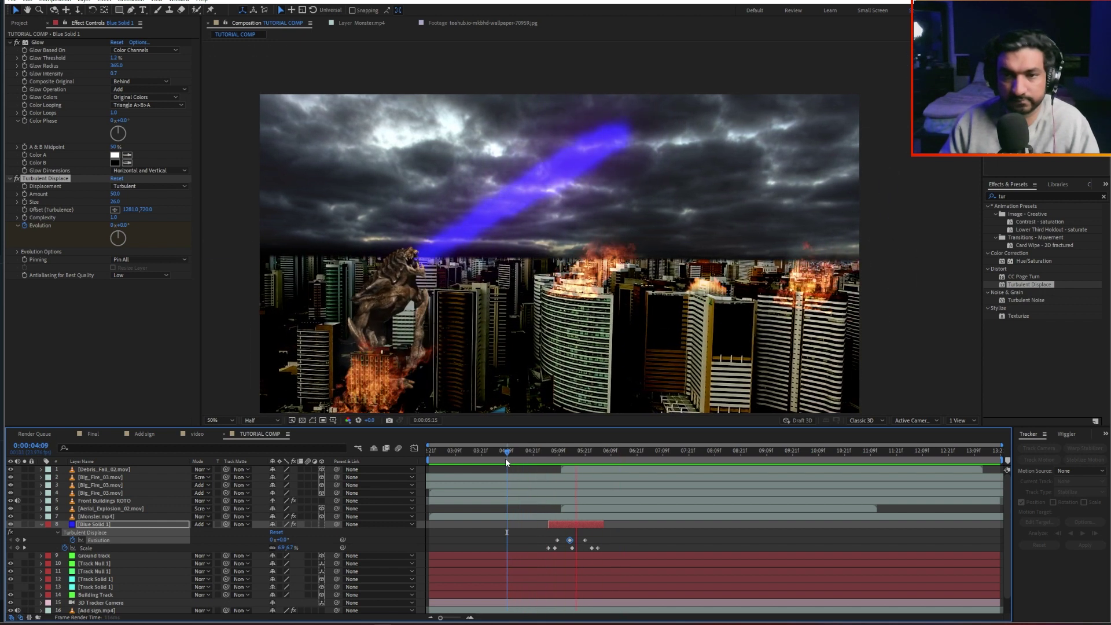
{"action": "left_click", "coordinate": [505, 457]}
{"action": "key", "text": "space"}
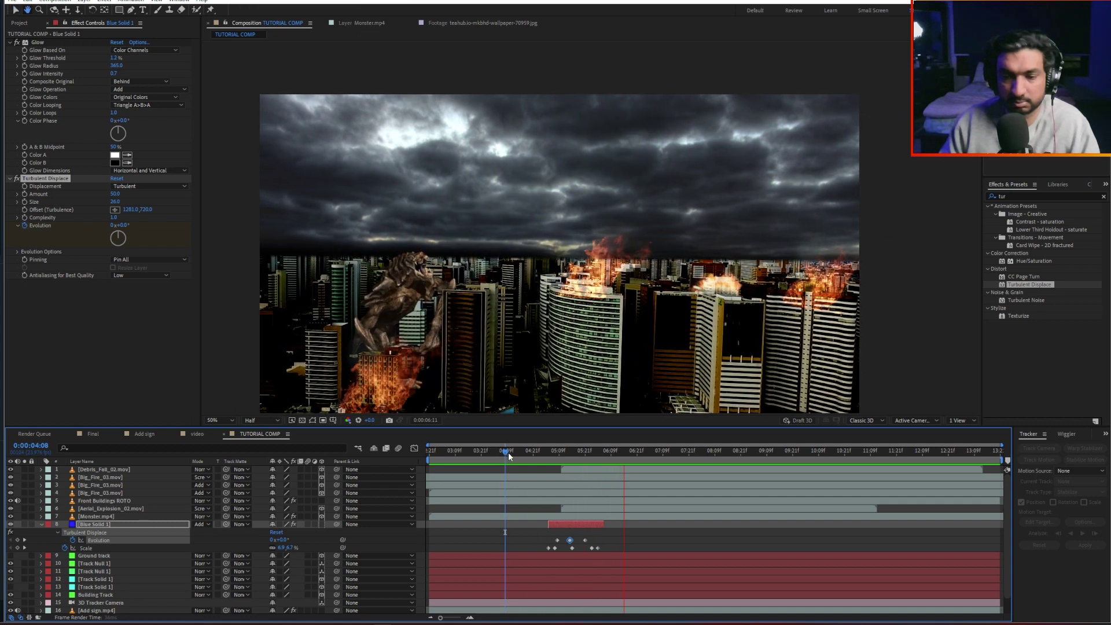
{"action": "left_click", "coordinate": [500, 462]}
{"action": "key", "text": "space"}
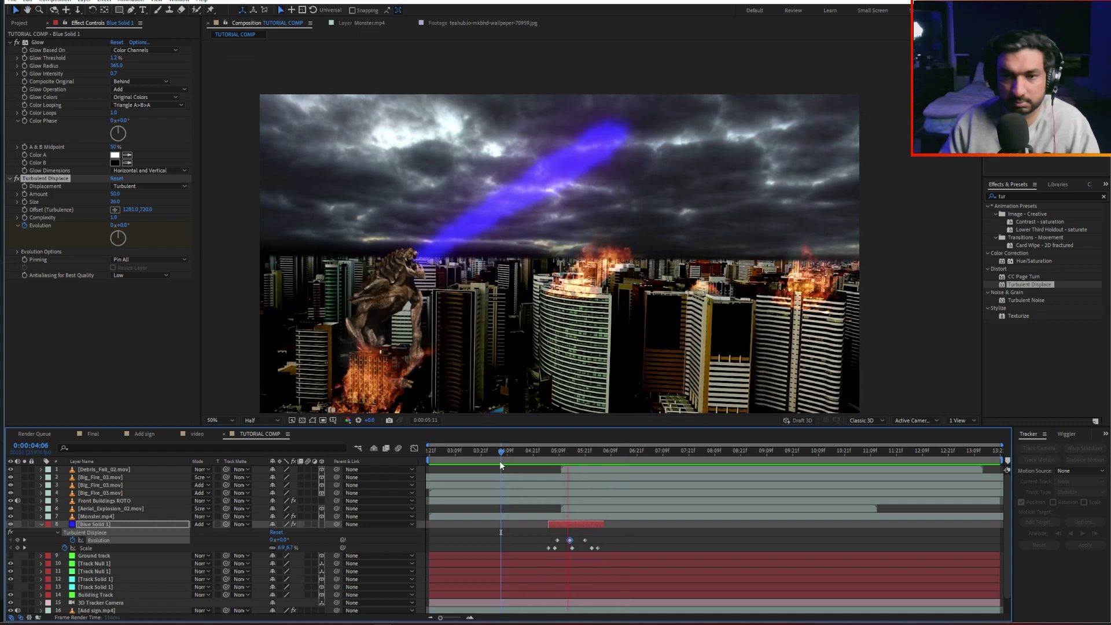
Step: Try the turbulent blue solid above the monster layer, preview it, and move it back beneath the monster
{"action": "left_click", "coordinate": [543, 460]}
{"action": "left_click_drag", "start_coordinate": [543, 459], "coordinate": [567, 473]}
{"action": "left_click_drag", "start_coordinate": [149, 519], "coordinate": [145, 512]}
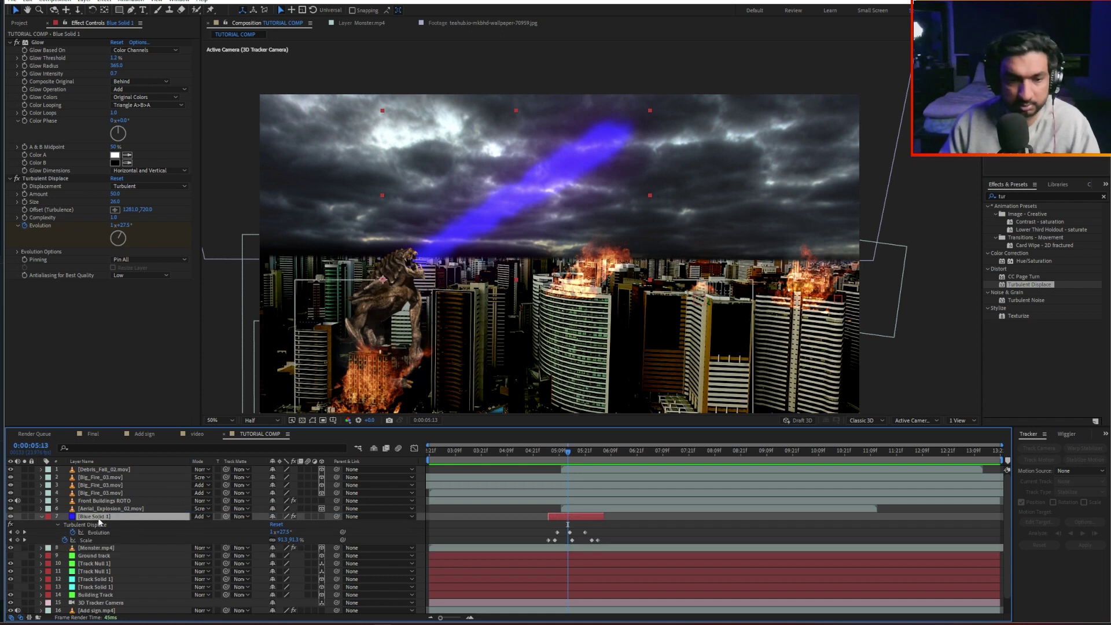
{"action": "left_click_drag", "start_coordinate": [557, 458], "coordinate": [479, 466]}
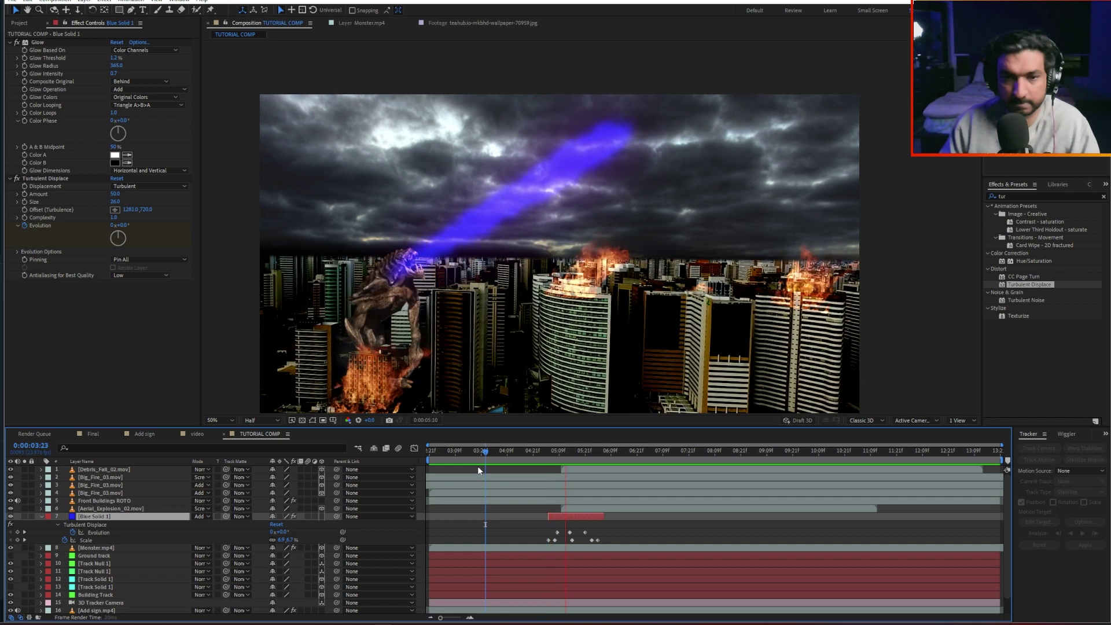
{"action": "left_click_drag", "start_coordinate": [477, 466], "coordinate": [527, 464]}
{"action": "key", "text": "space"}
{"action": "left_click_drag", "start_coordinate": [126, 518], "coordinate": [125, 551]}
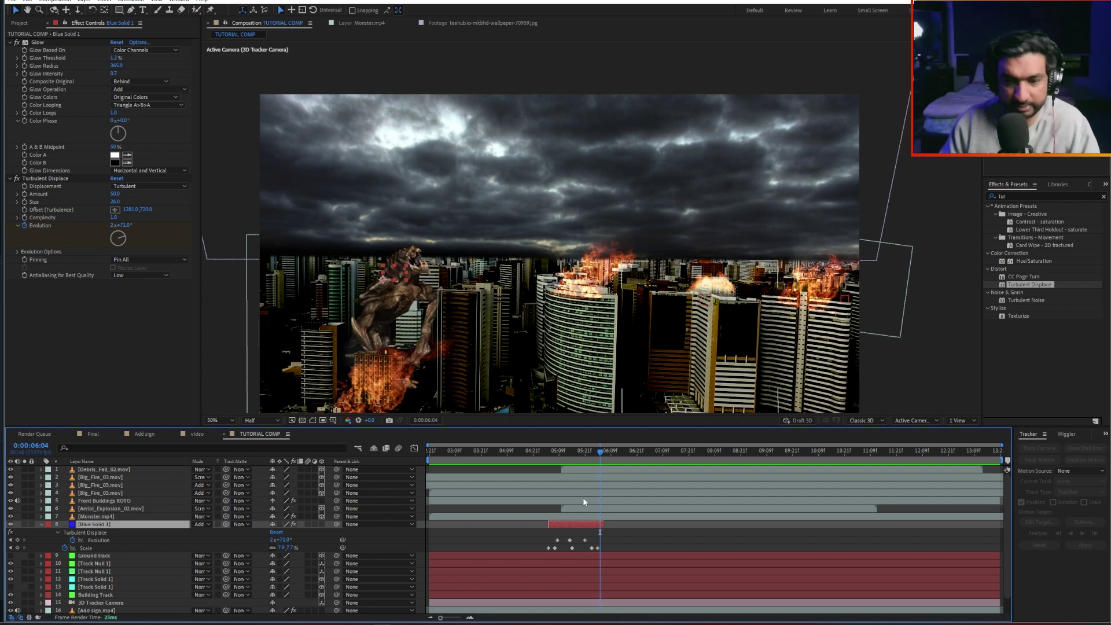
Step: Duplicate the blue solid at 0:00:05:10 and delete the mask from the copy
{"action": "left_click", "coordinate": [537, 455]}
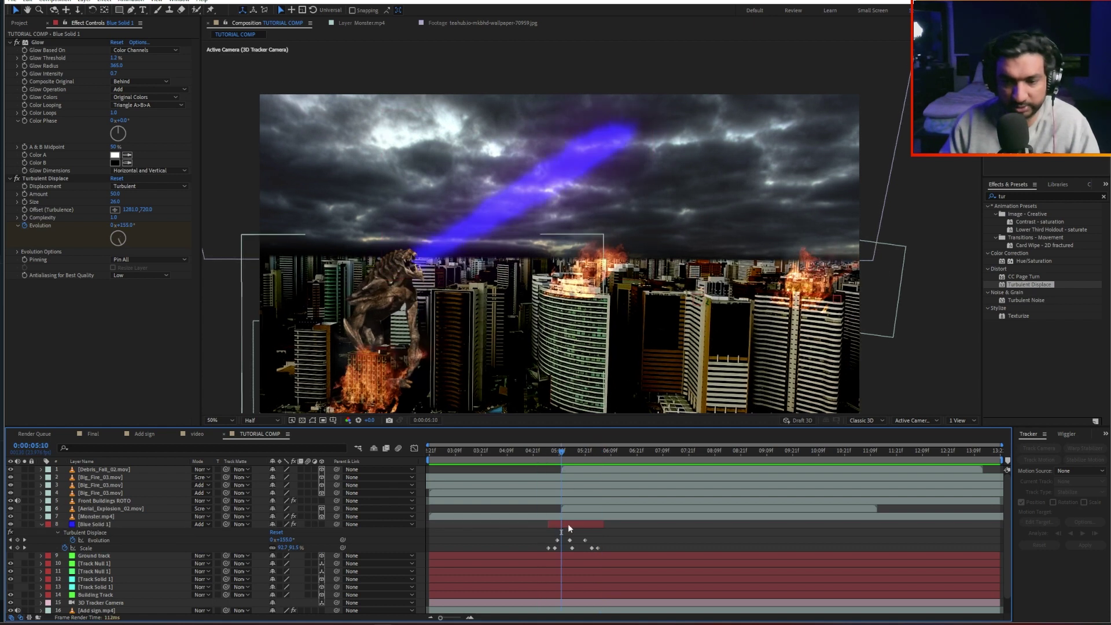
{"action": "left_click", "coordinate": [562, 524]}
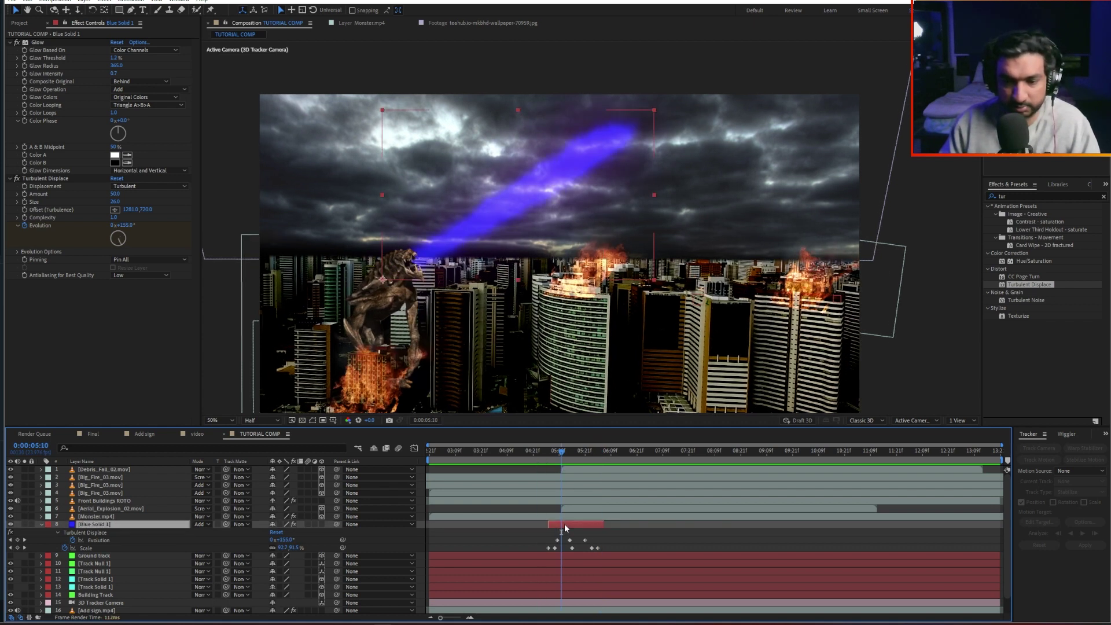
{"action": "key", "text": "ctrl+d"}
{"action": "key", "text": "m"}
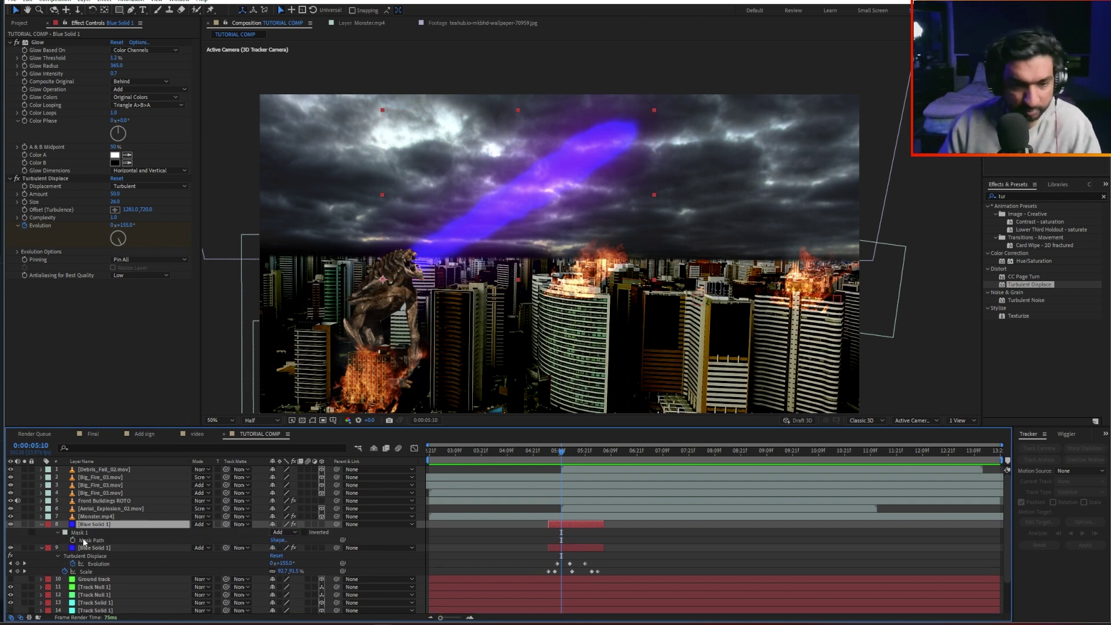
{"action": "left_click", "coordinate": [85, 532]}
{"action": "key", "text": "Delete"}
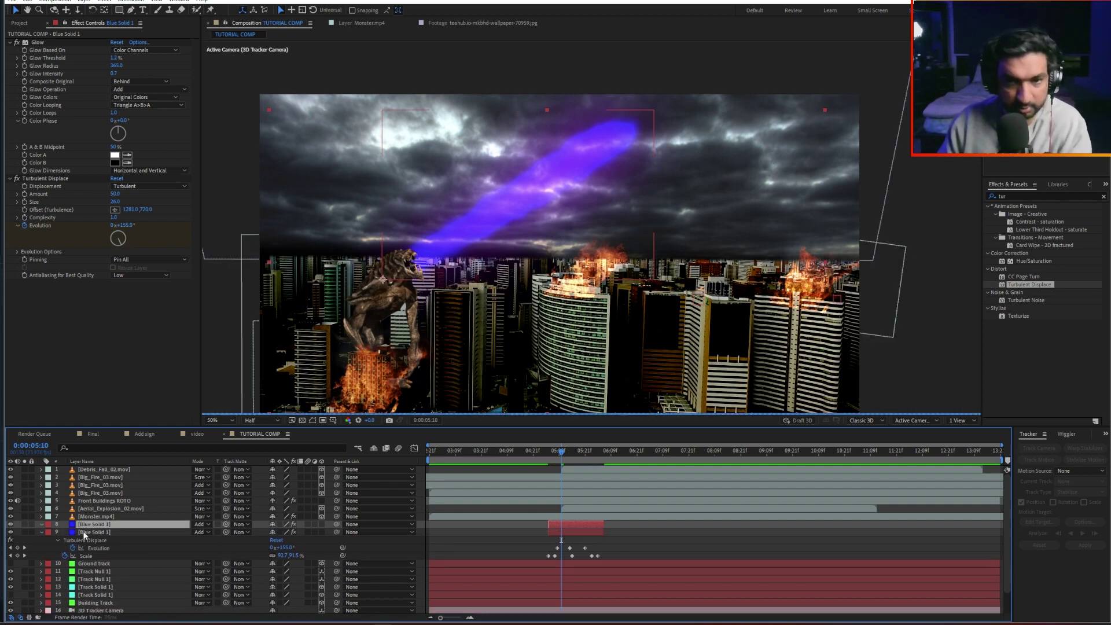
Step: Solo the duplicate to draw a small circular mask on it, then place it above the monster layer over the monster's head
{"action": "left_click", "coordinate": [25, 523]}
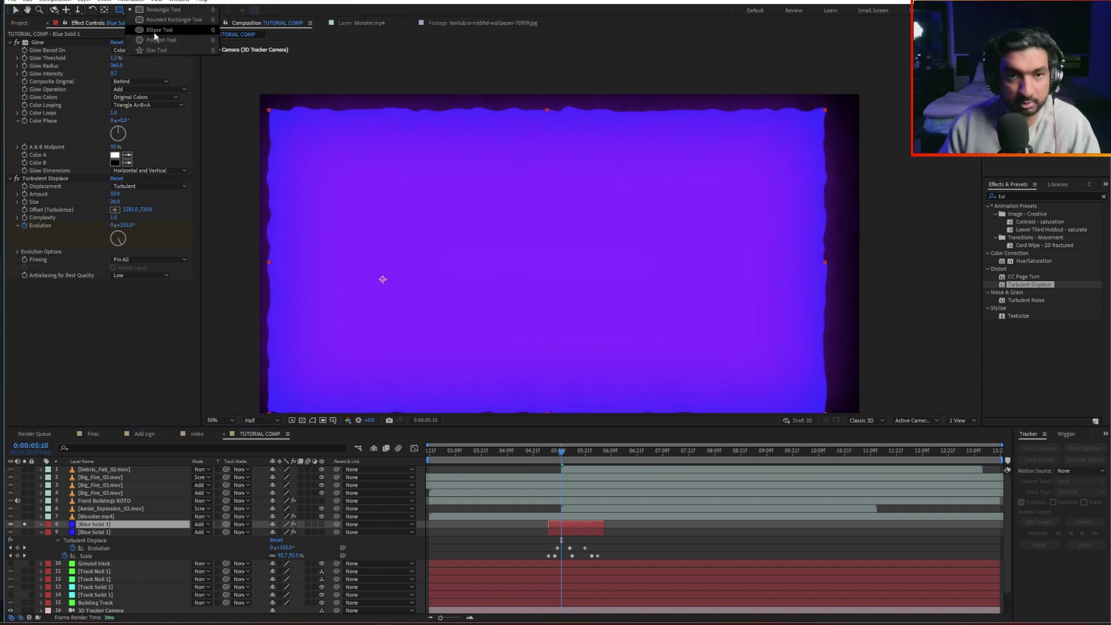
{"action": "left_click_drag", "start_coordinate": [411, 300], "coordinate": [428, 324]}
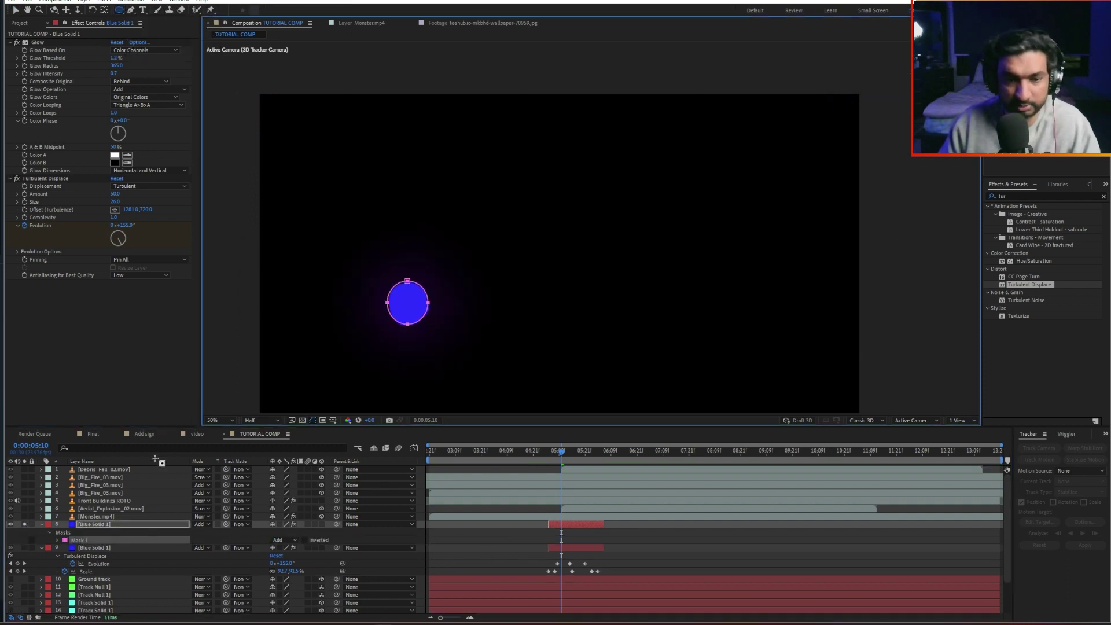
{"action": "left_click", "coordinate": [24, 523]}
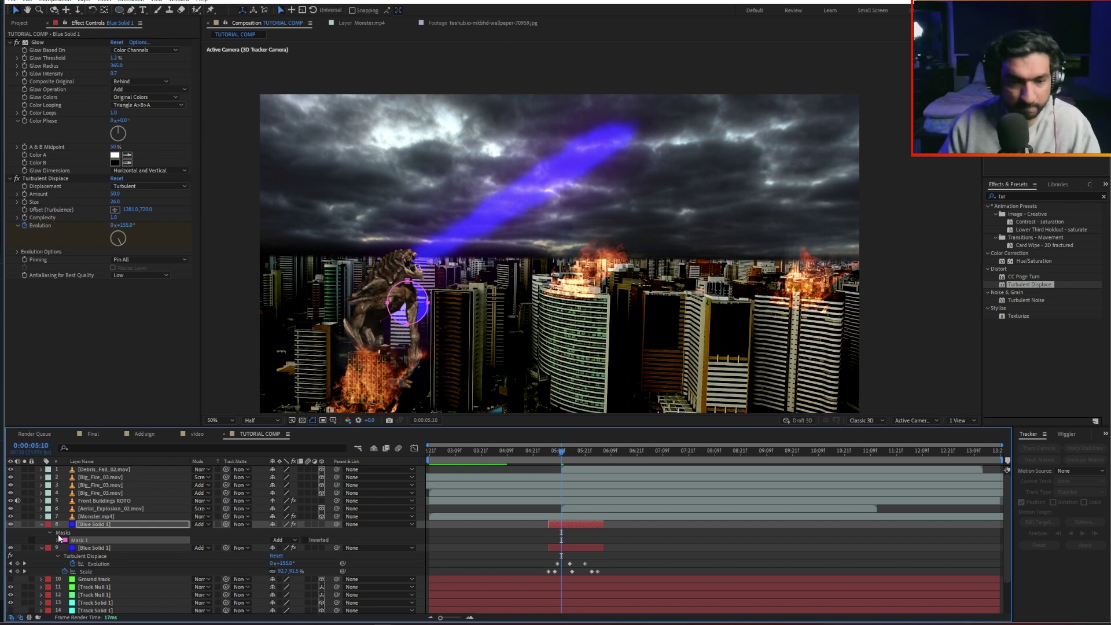
{"action": "left_click_drag", "start_coordinate": [96, 524], "coordinate": [96, 511]}
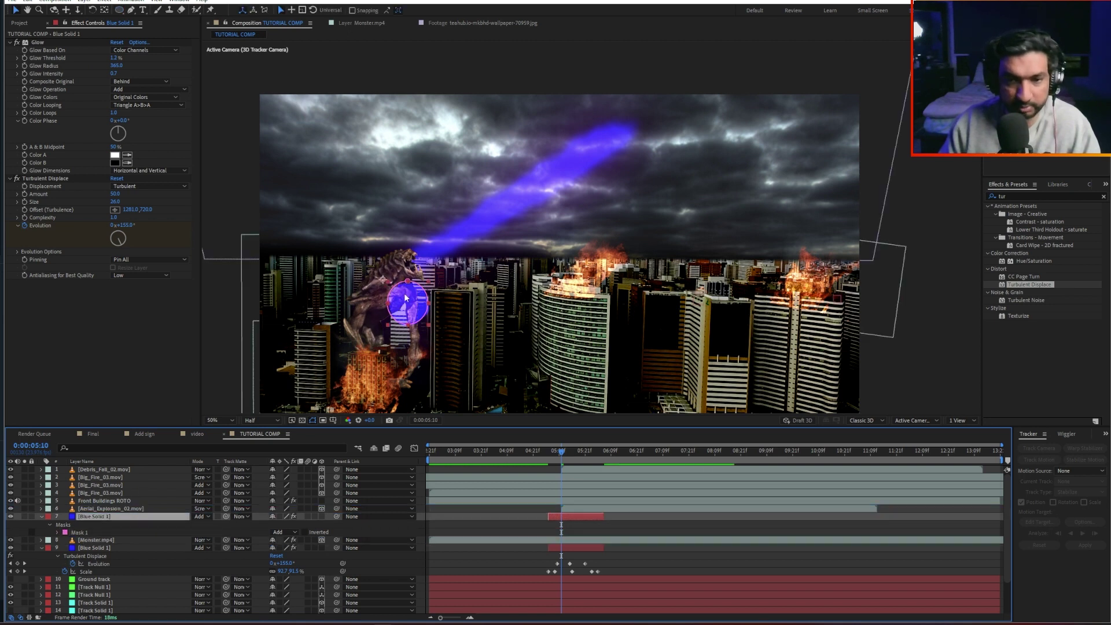
{"action": "left_click_drag", "start_coordinate": [399, 296], "coordinate": [396, 271]}
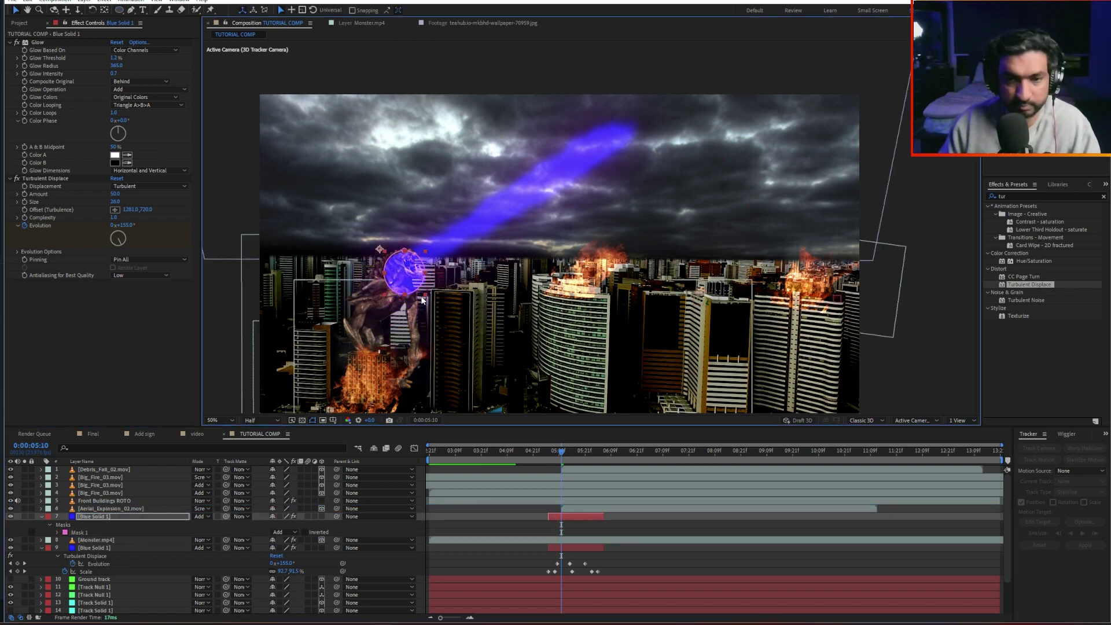
Step: Check the duplicated solid's scale keyframes at 0:00:05:23 and delete that duplicate
{"action": "key", "text": "s"}
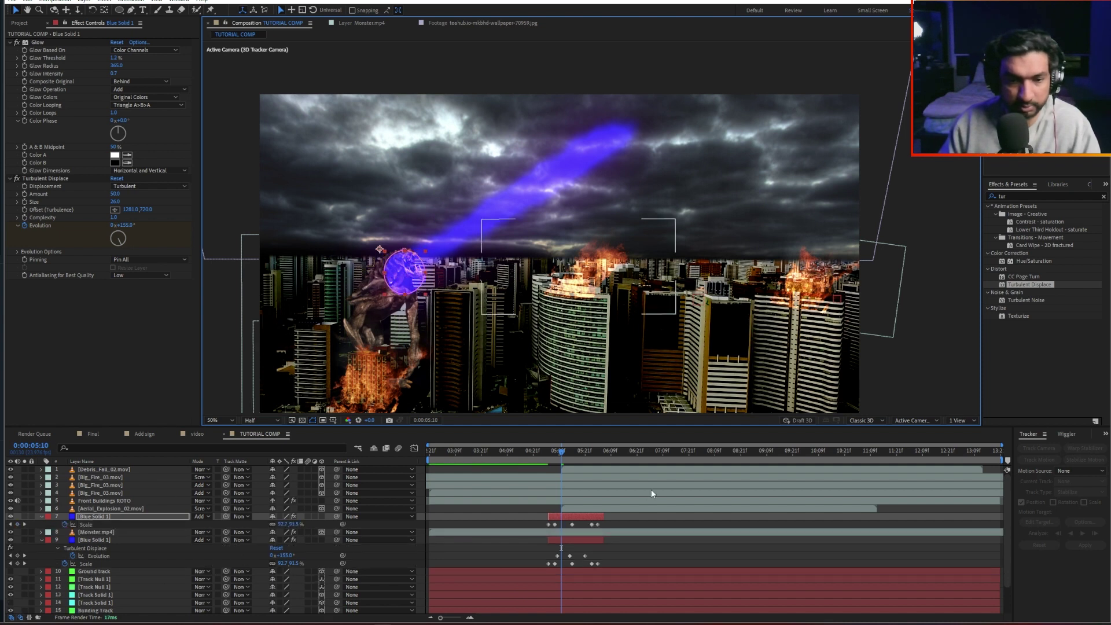
{"action": "left_click_drag", "start_coordinate": [555, 452], "coordinate": [589, 453]}
{"action": "key", "text": "Delete"}
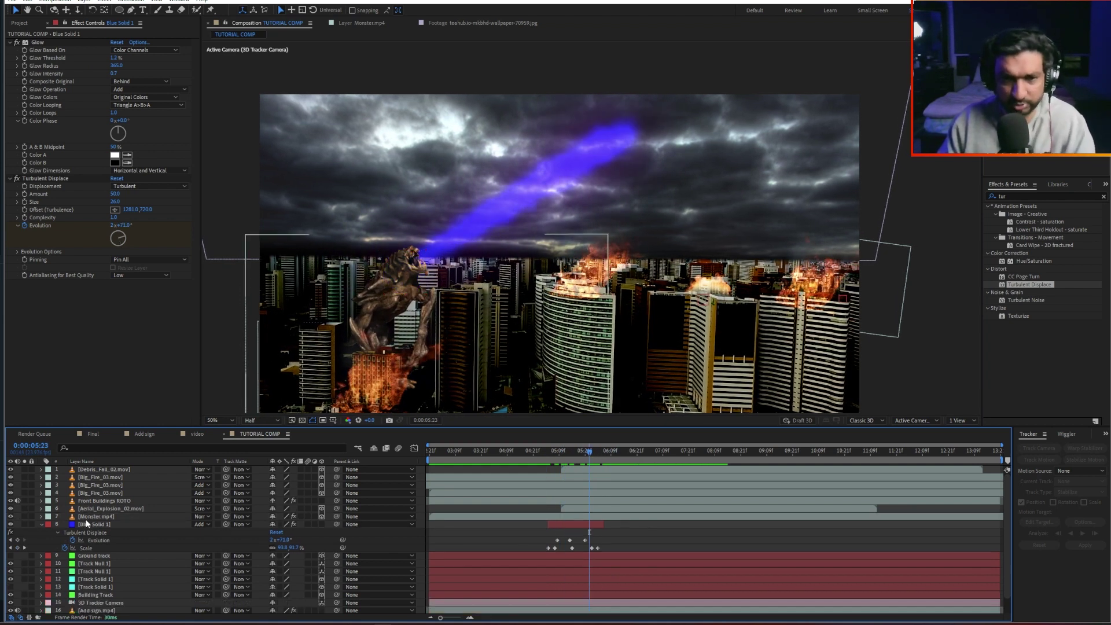
Step: Replay the monster's beam sequence from shortly before it fires
{"action": "mouse_move", "coordinate": [519, 460]}
{"action": "left_mouse_down"}
{"action": "mouse_move", "coordinate": [573, 456]}
{"action": "mouse_move", "coordinate": [520, 457]}
{"action": "left_mouse_up"}
{"action": "key", "text": "space"}
{"action": "key", "text": "space"}
{"action": "key", "text": "space"}
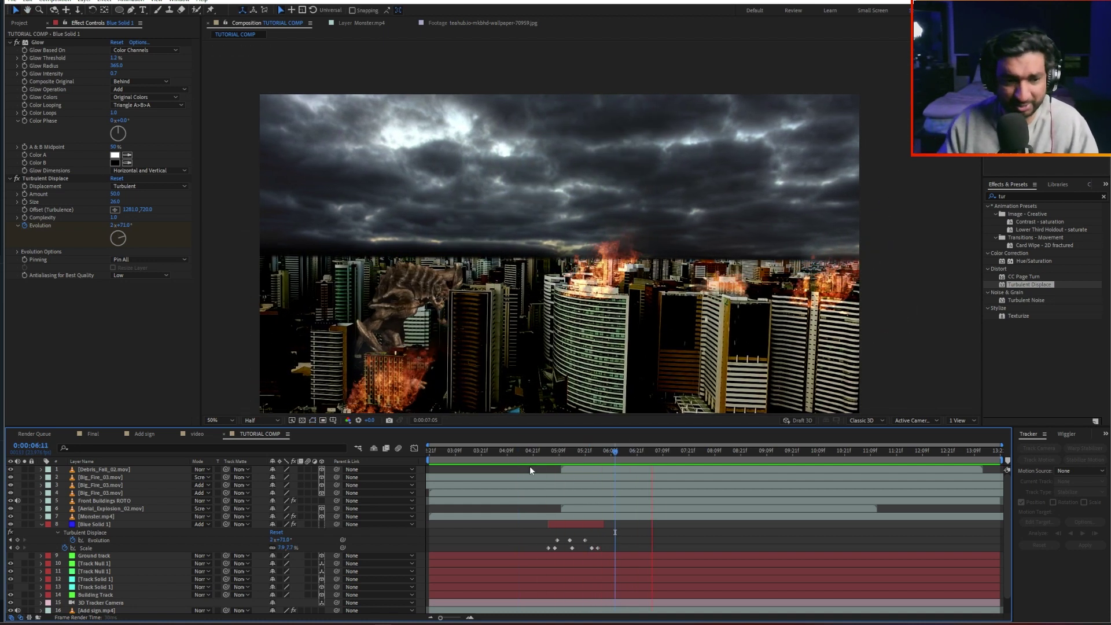
{"action": "key", "text": "space"}
{"action": "left_click_drag", "start_coordinate": [503, 452], "coordinate": [471, 454]}
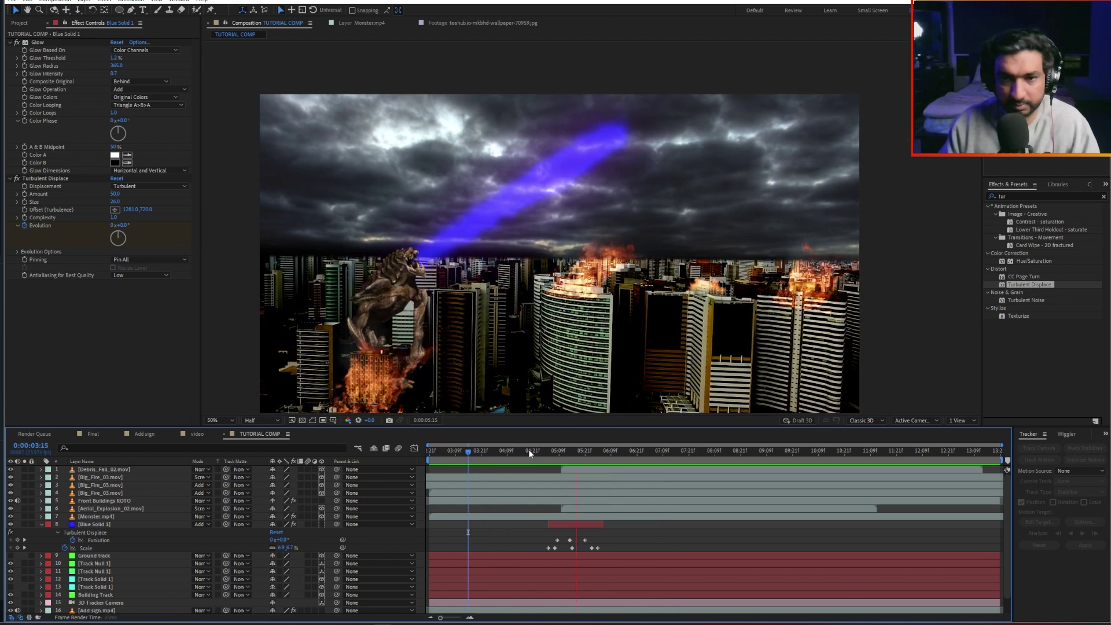
Step: Collapse the blue solid's properties, play the whole composition from its start, and reposition the view to show the full frame
{"action": "left_click", "coordinate": [42, 524]}
{"action": "key", "text": "ctrl+a"}
{"action": "left_click", "coordinate": [314, 603]}
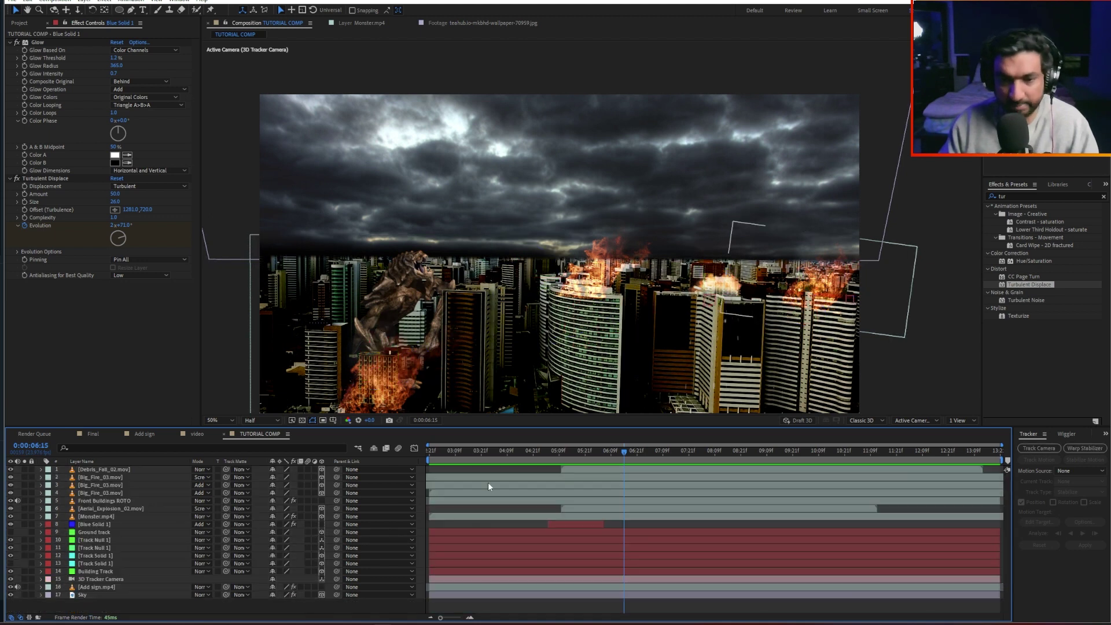
{"action": "key", "text": "Home"}
{"action": "key", "text": "space"}
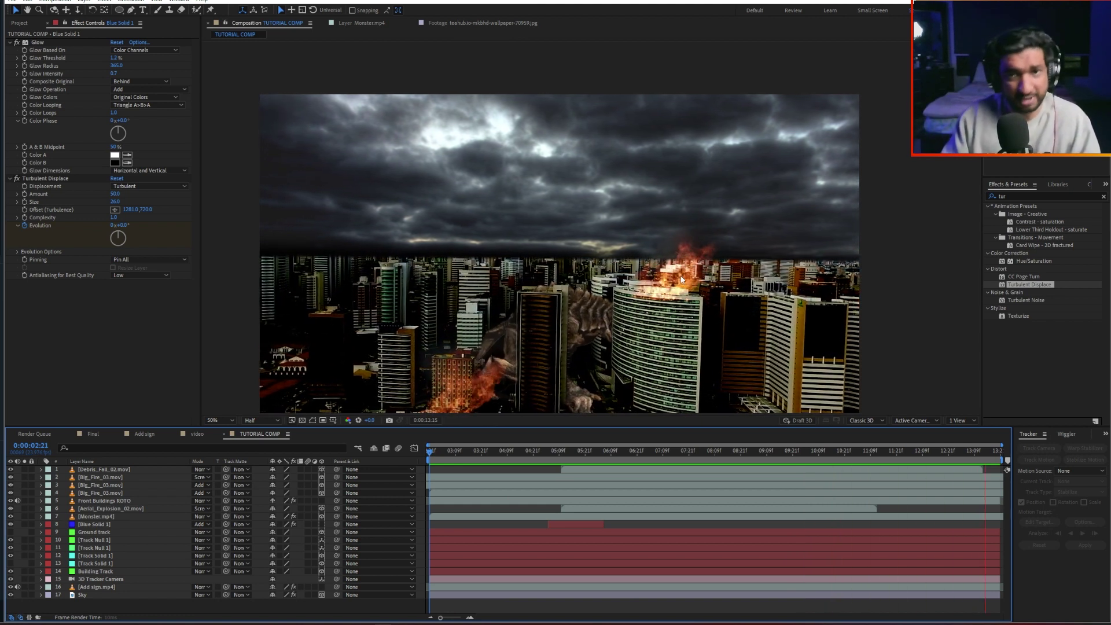
{"action": "key", "text": "space"}
{"action": "left_click_drag", "start_coordinate": [630, 273], "coordinate": [621, 243]}
{"action": "key", "text": "space"}
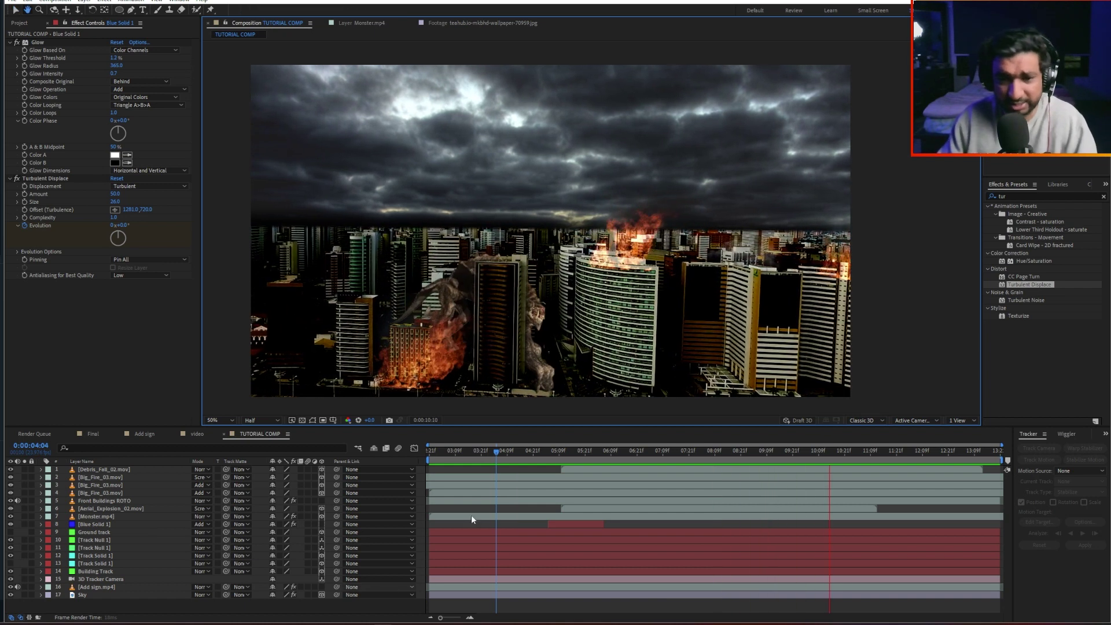
{"action": "key", "text": "space"}
Step: Add the fighter-jet PNG to the composition at 0:00:02:21, scale it down, and place it just outside the frame's right edge
{"action": "left_click_drag", "start_coordinate": [472, 452], "coordinate": [428, 451]}
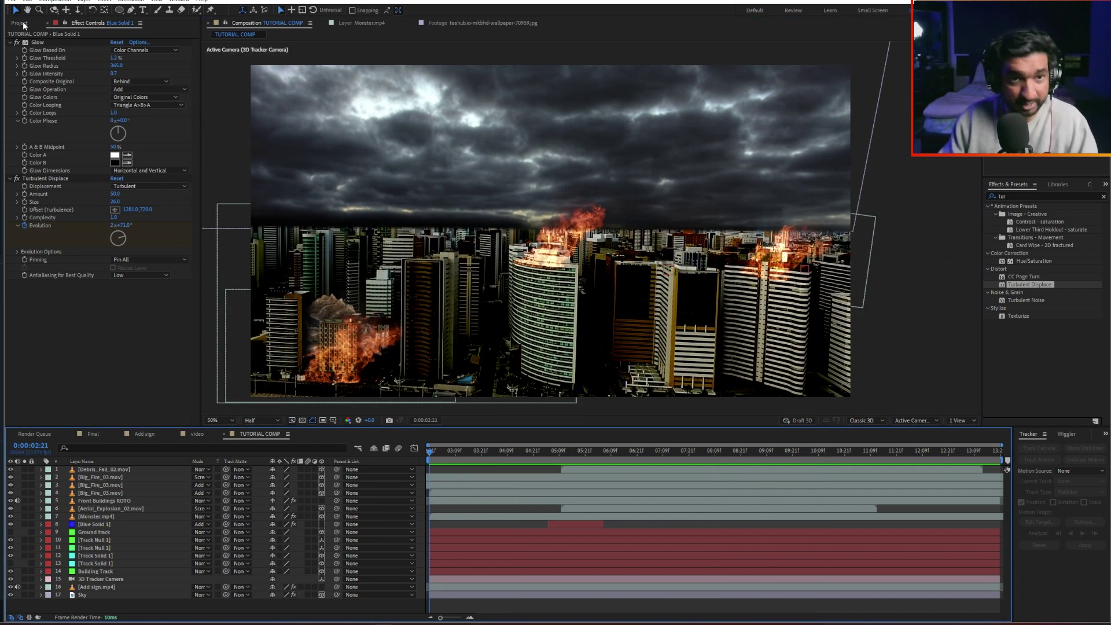
{"action": "left_click", "coordinate": [20, 23]}
{"action": "scroll", "coordinate": [147, 380], "scroll_direction": "down", "scroll_amount": 1}
{"action": "left_click_drag", "start_coordinate": [106, 377], "coordinate": [706, 181]}
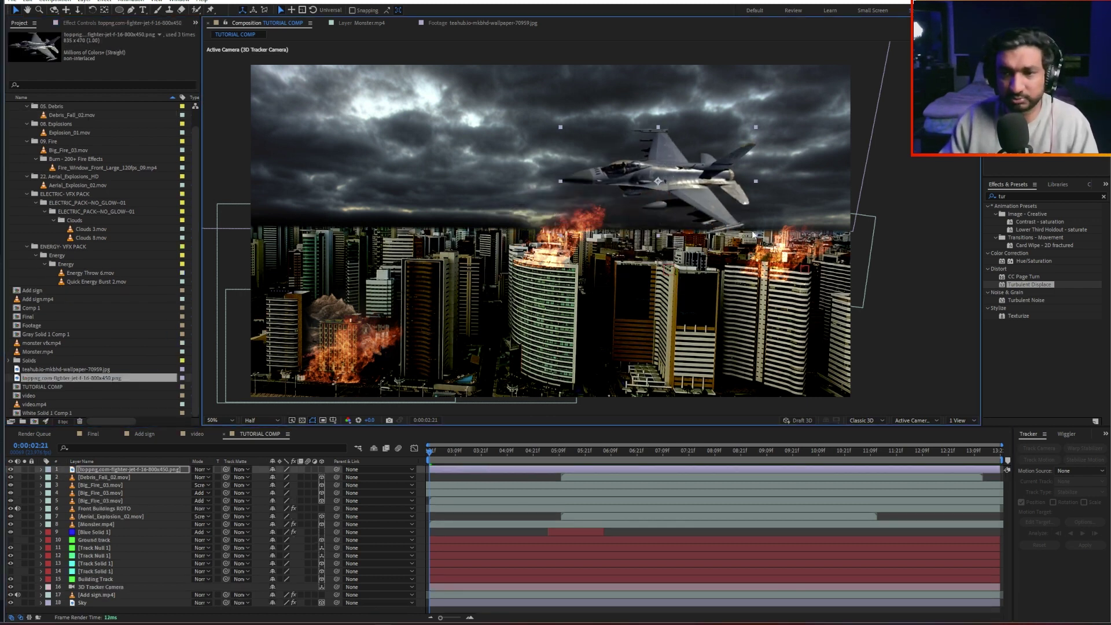
{"action": "left_click_drag", "start_coordinate": [763, 125], "coordinate": [707, 164]}
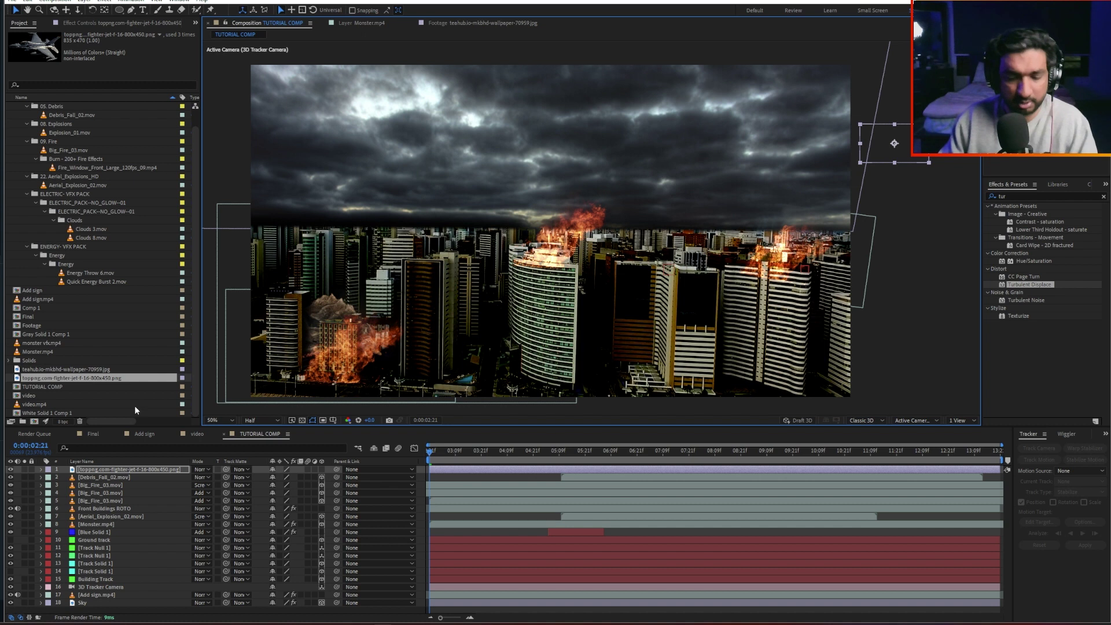
Step: Keyframe the jet's position from its start at 0:00:02:21 to just outside the frame's left edge at 0:00:03:04
{"action": "key", "text": "p"}
{"action": "left_click", "coordinate": [65, 477]}
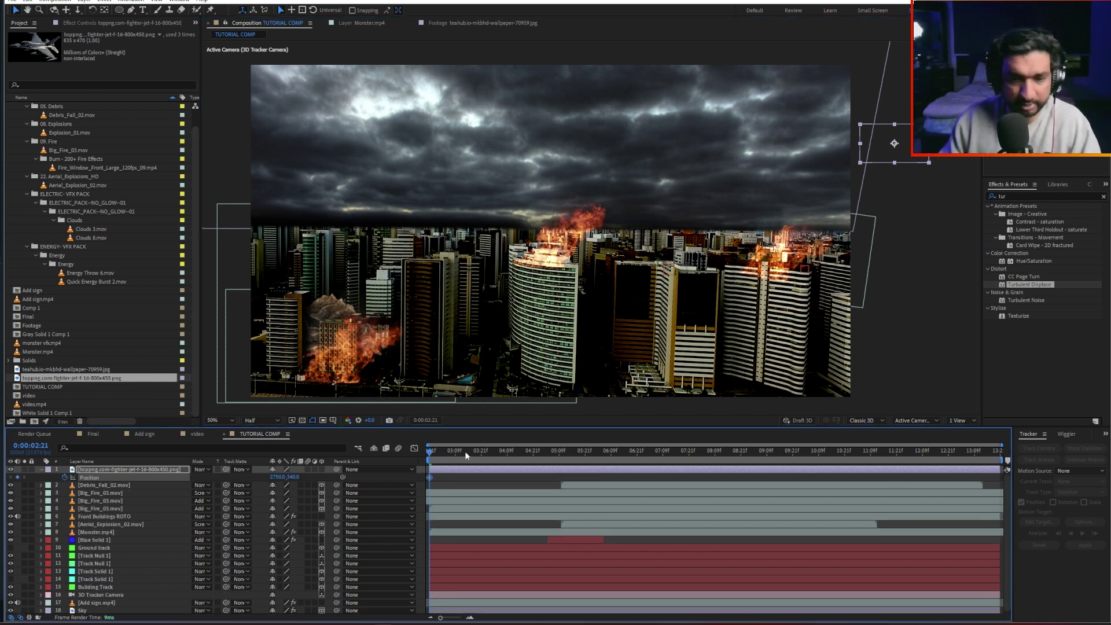
{"action": "left_click_drag", "start_coordinate": [431, 453], "coordinate": [445, 454]}
{"action": "left_click_drag", "start_coordinate": [885, 142], "coordinate": [874, 142]}
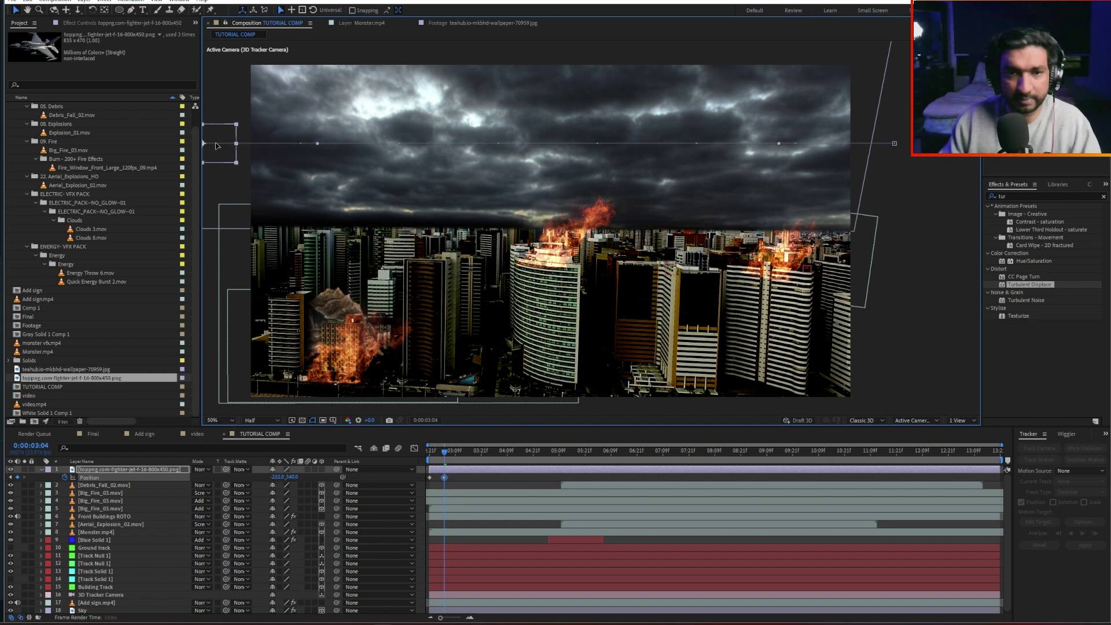
Step: Fine-tune the jet's end position outside the frame to about -248, 540 and enable motion blur on its layer
{"action": "left_click_drag", "start_coordinate": [228, 163], "coordinate": [239, 174]}
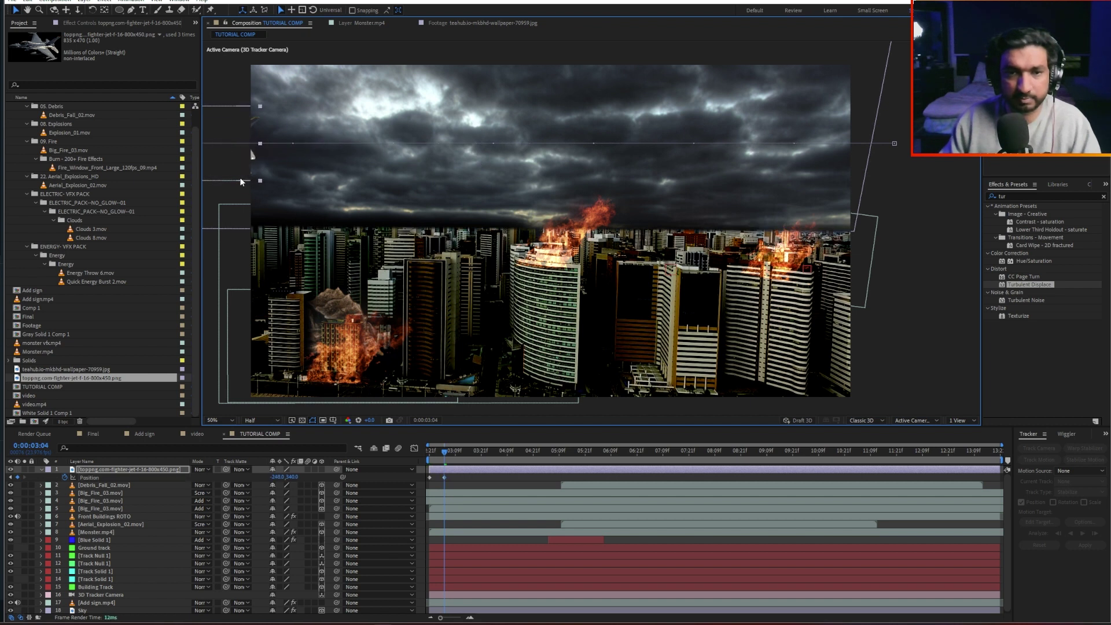
{"action": "left_click", "coordinate": [307, 474]}
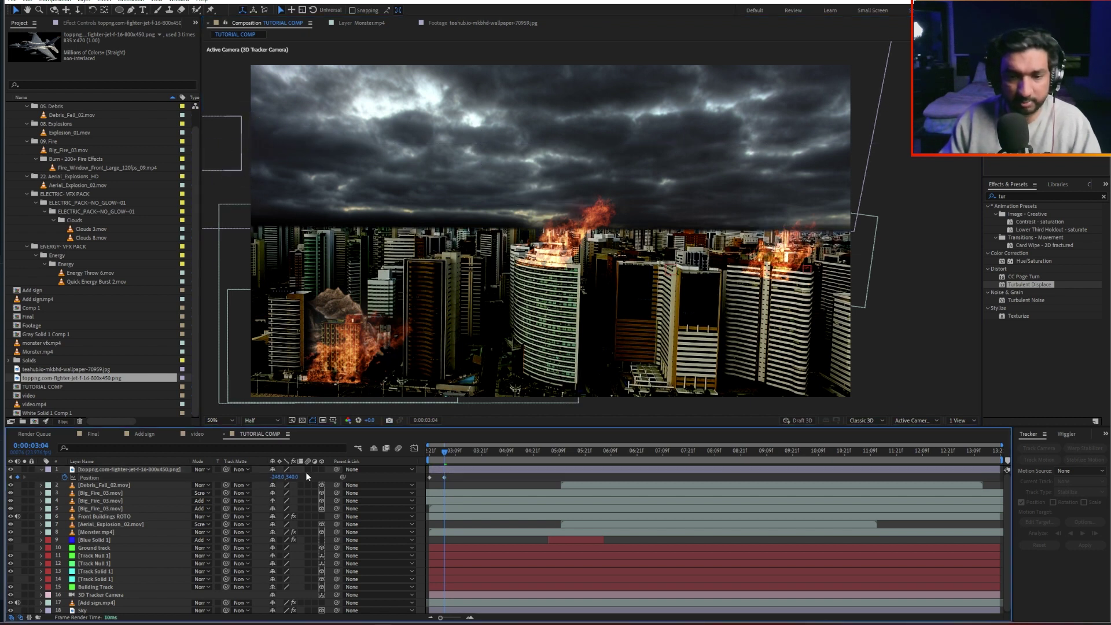
{"action": "left_click", "coordinate": [307, 470]}
Step: Replay the motion-blurred jet flyover several times from 0:00:02:21
{"action": "left_click_drag", "start_coordinate": [444, 453], "coordinate": [271, 471]}
{"action": "key", "text": "space"}
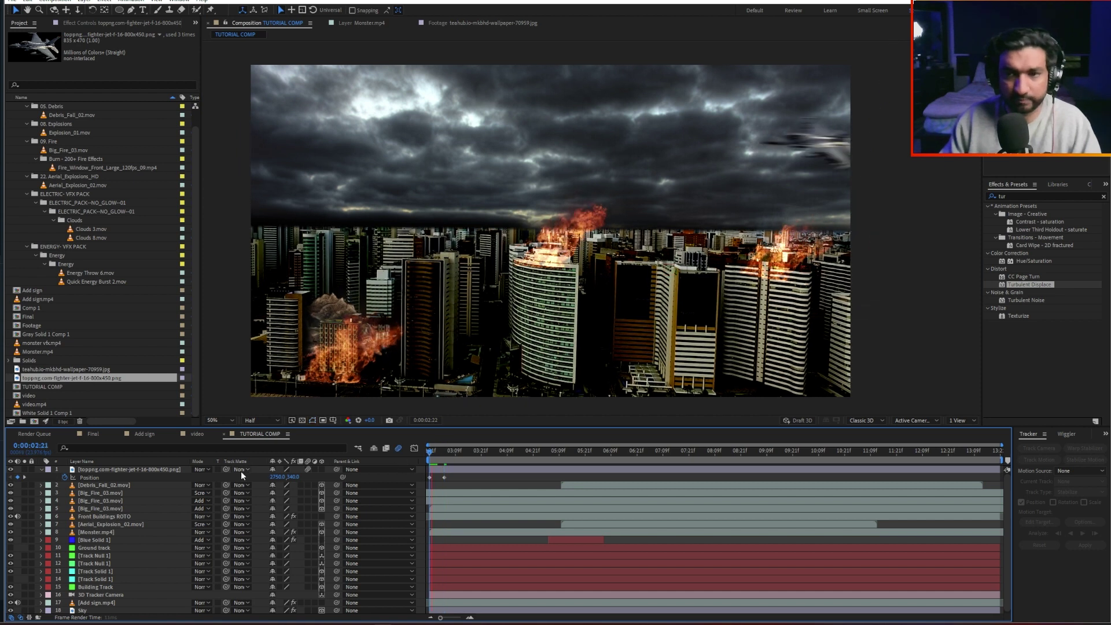
{"action": "key", "text": "space"}
{"action": "key", "text": "space"}
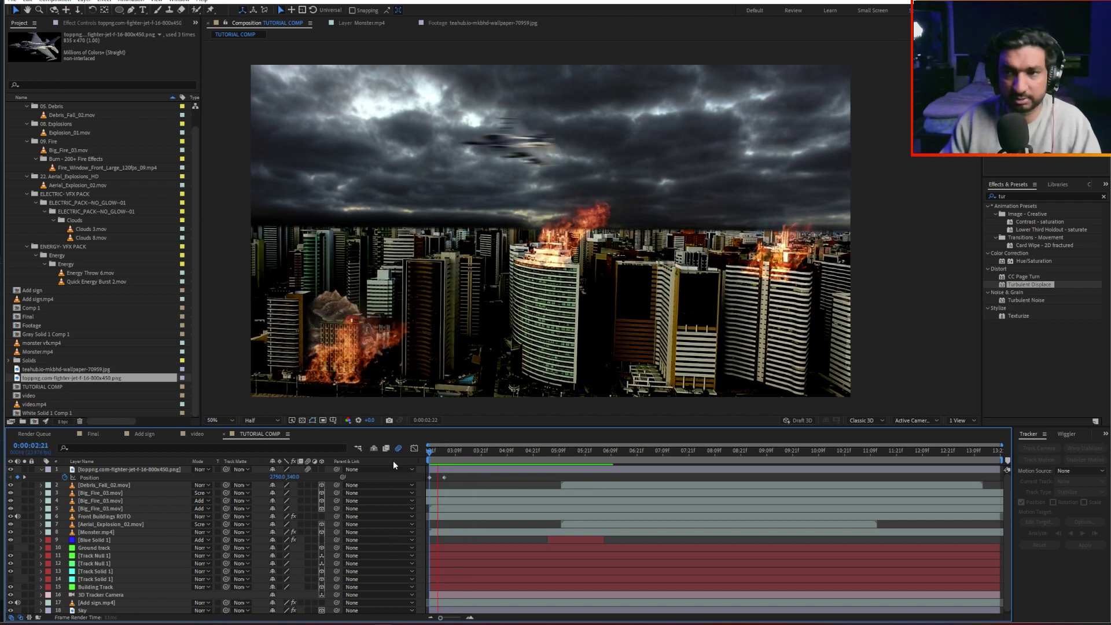
{"action": "key", "text": "space"}
{"action": "key", "text": "space"}
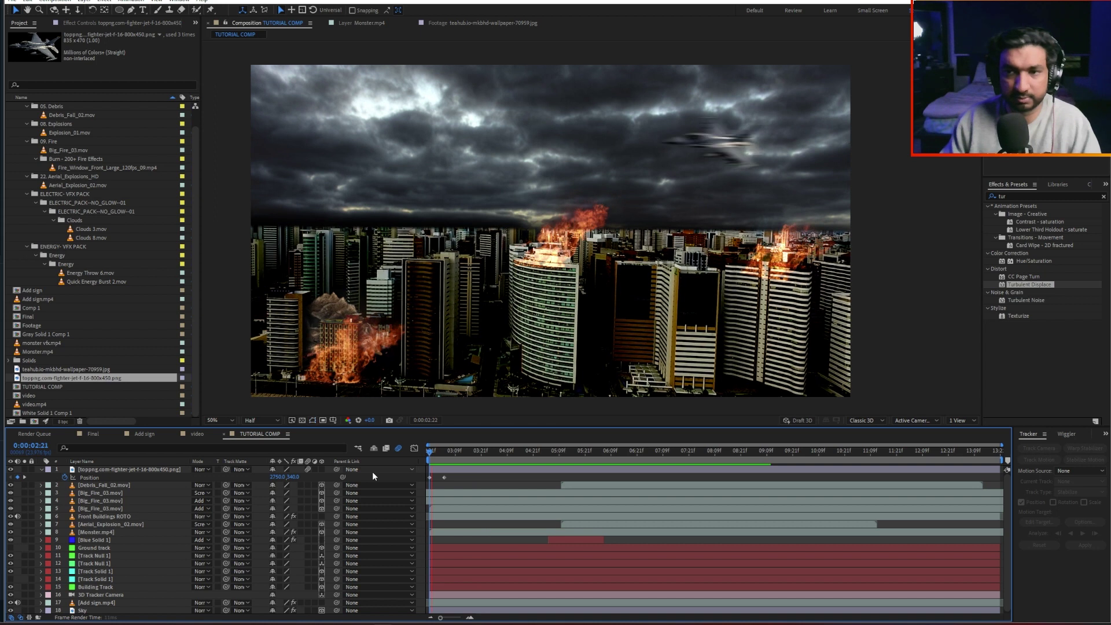
{"action": "key", "text": "space"}
{"action": "key", "text": "space"}
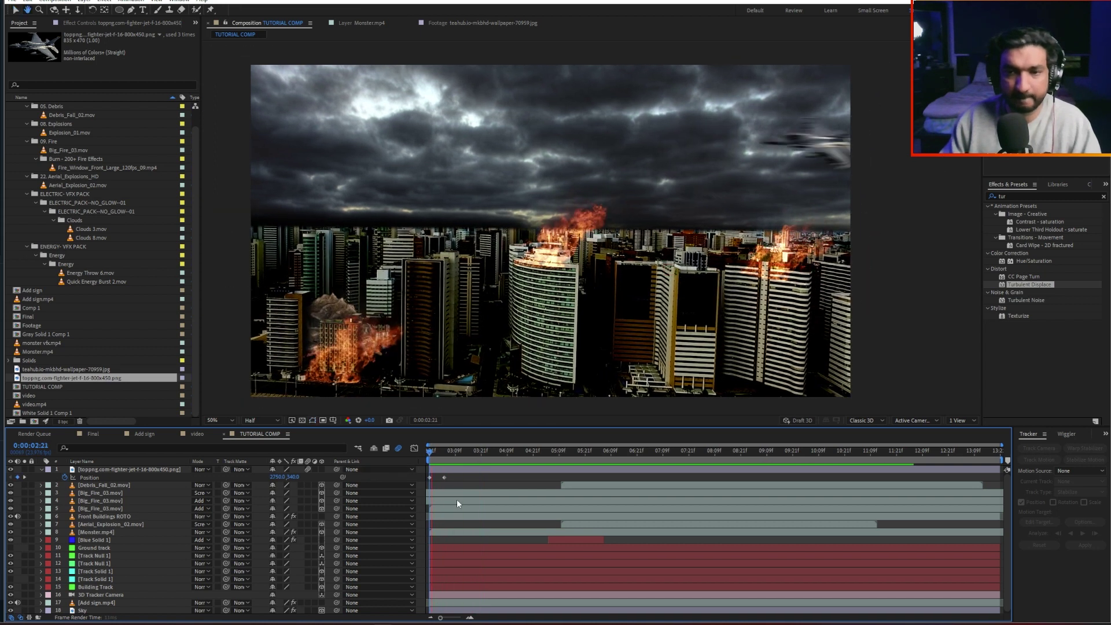
{"action": "key", "text": "space"}
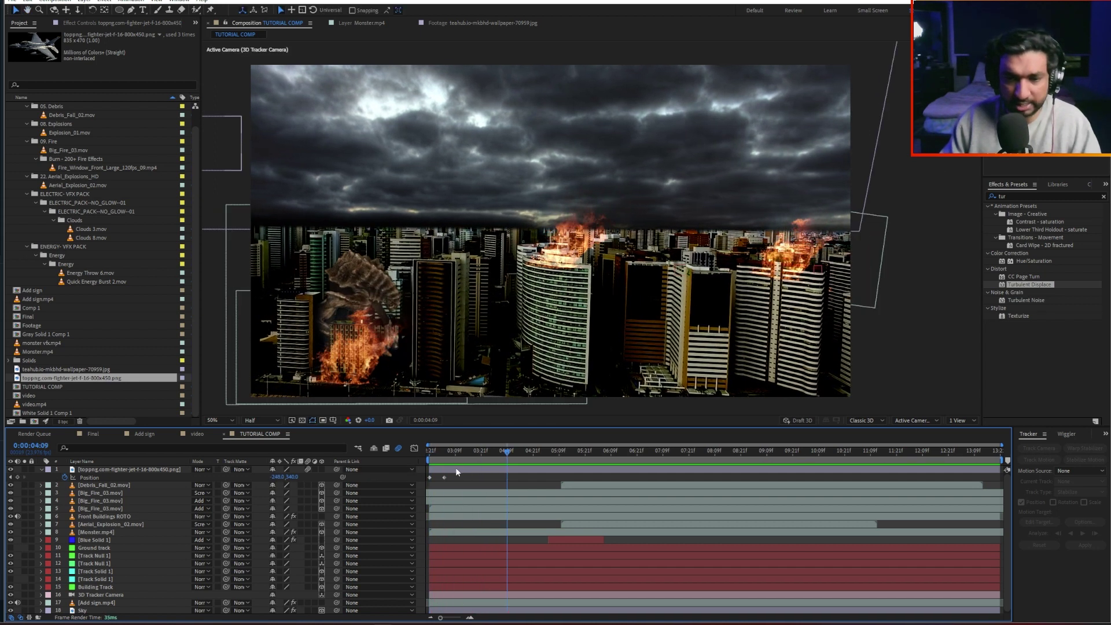
Step: Duplicate the fighter-jet layer and shift the copy along the timeline so it starts at 0:00:08:07
{"action": "left_click", "coordinate": [456, 472]}
{"action": "key", "text": "ctrl+d"}
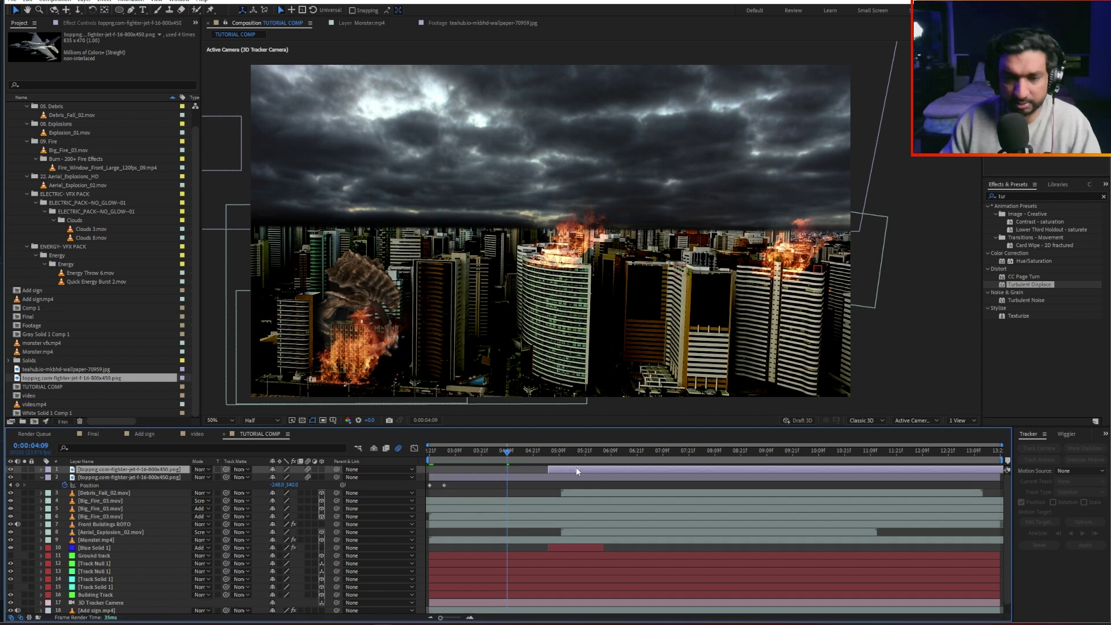
{"action": "left_click_drag", "start_coordinate": [740, 471], "coordinate": [757, 471]}
{"action": "key", "text": "space"}
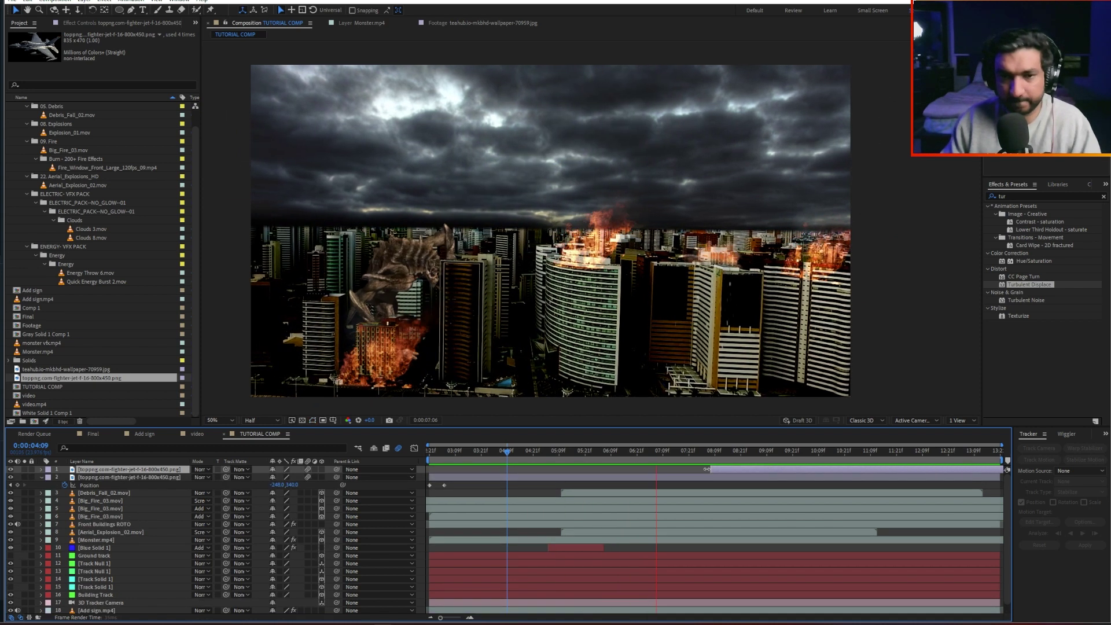
Step: Raise the duplicate jet's flight path by moving both position keyframes together at 0:00:08:07, with its start at about 2792, 160
{"action": "left_click", "coordinate": [710, 452]}
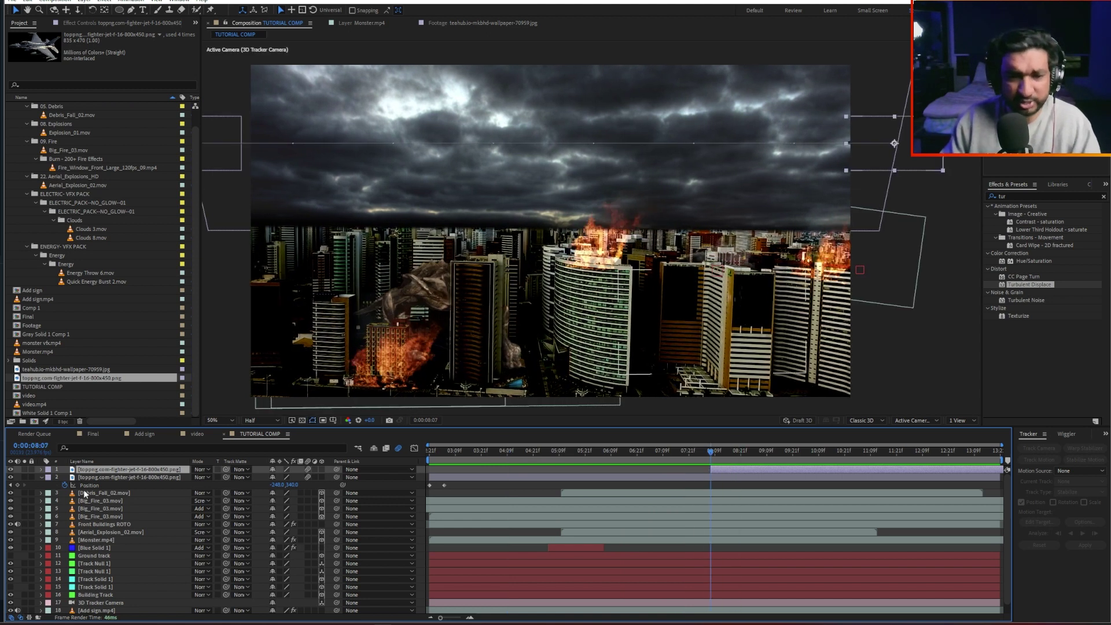
{"action": "key", "text": "p"}
{"action": "left_click_drag", "start_coordinate": [906, 147], "coordinate": [913, 156]}
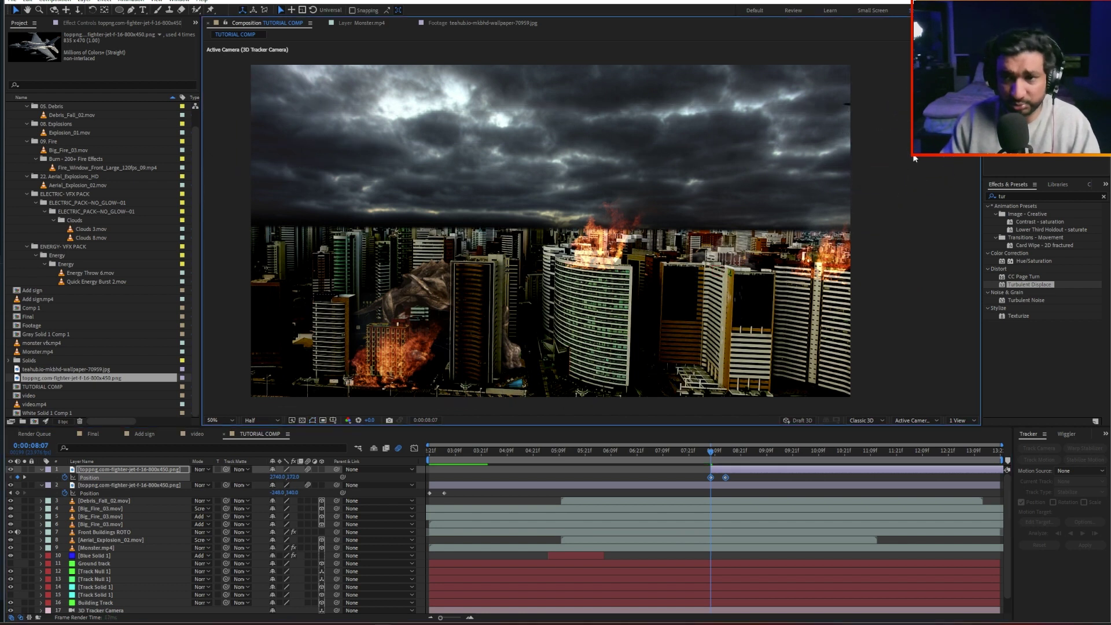
{"action": "left_click", "coordinate": [707, 453]}
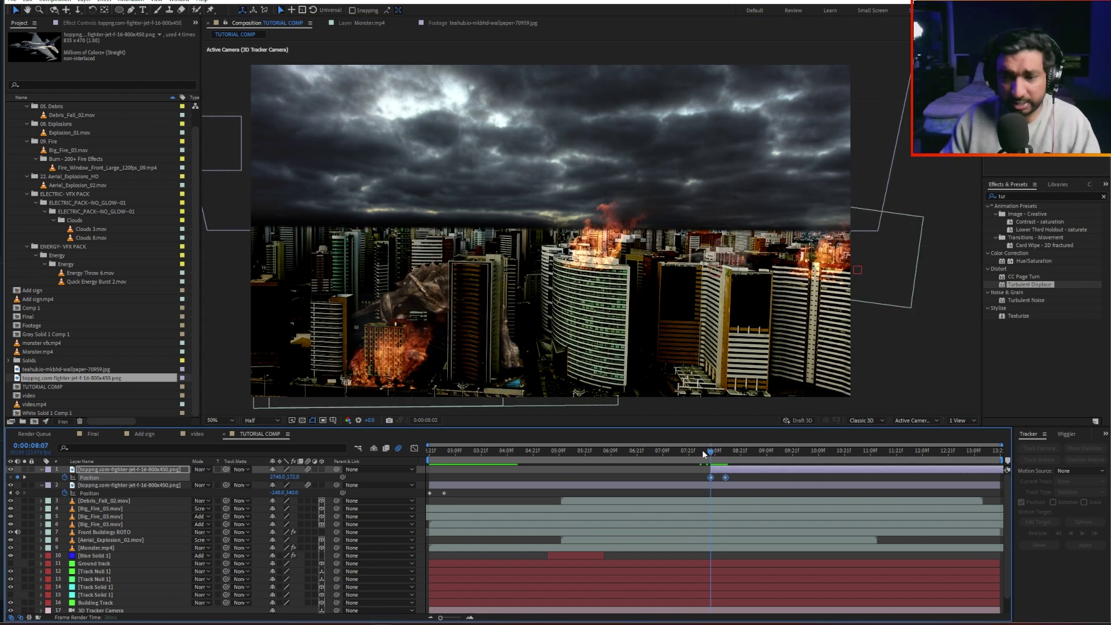
{"action": "left_click_drag", "start_coordinate": [892, 132], "coordinate": [901, 131]}
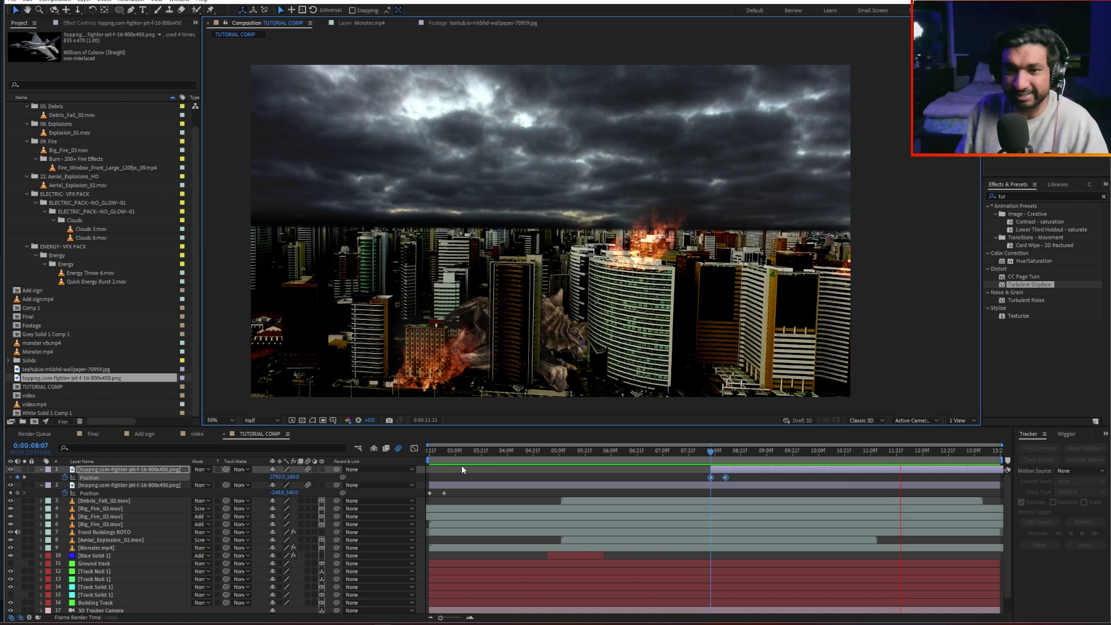
Step: Scrub through the composition to review both jet flyovers and the monster attack
{"action": "key", "text": "space"}
{"action": "left_click_drag", "start_coordinate": [545, 453], "coordinate": [758, 454]}
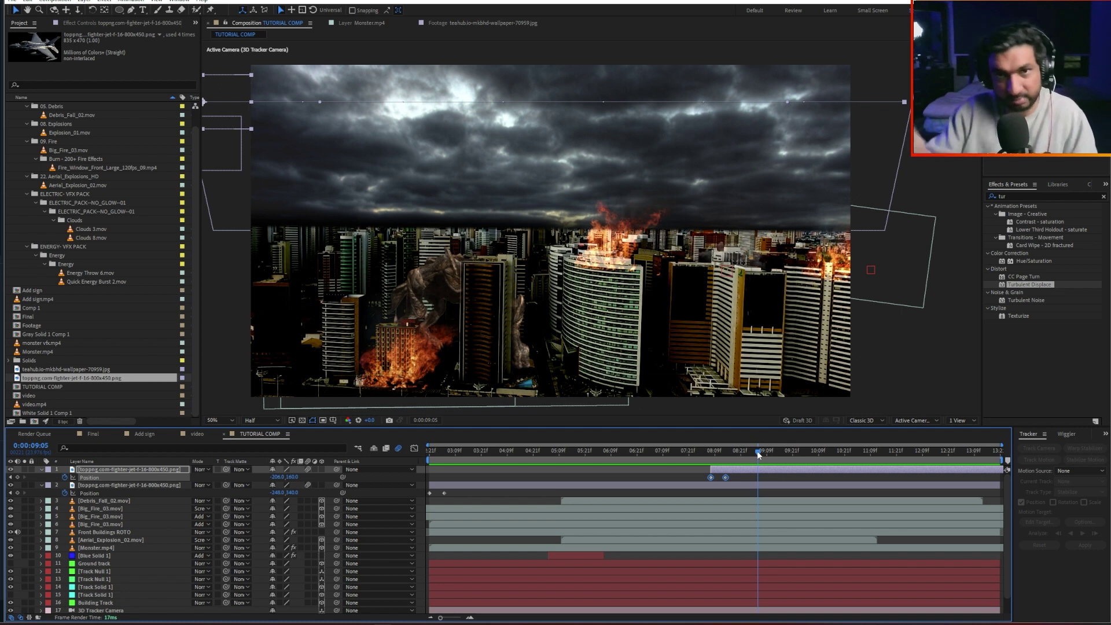
{"action": "left_click_drag", "start_coordinate": [758, 452], "coordinate": [862, 465]}
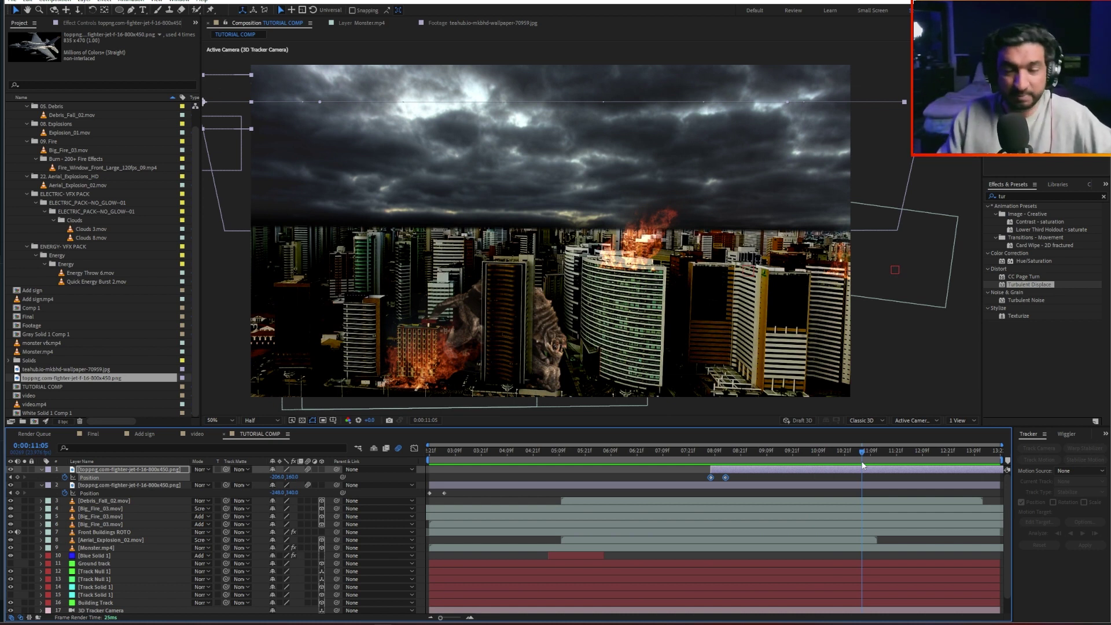
{"action": "left_click_drag", "start_coordinate": [874, 466], "coordinate": [442, 474]}
{"action": "key", "text": "space"}
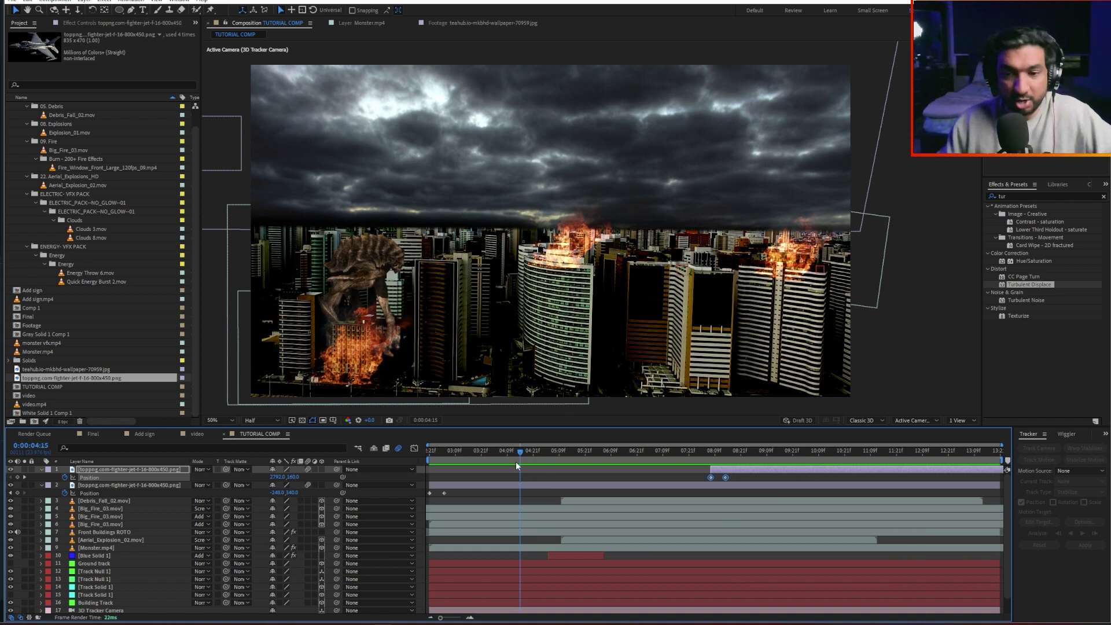
{"action": "left_click_drag", "start_coordinate": [529, 459], "coordinate": [459, 512]}
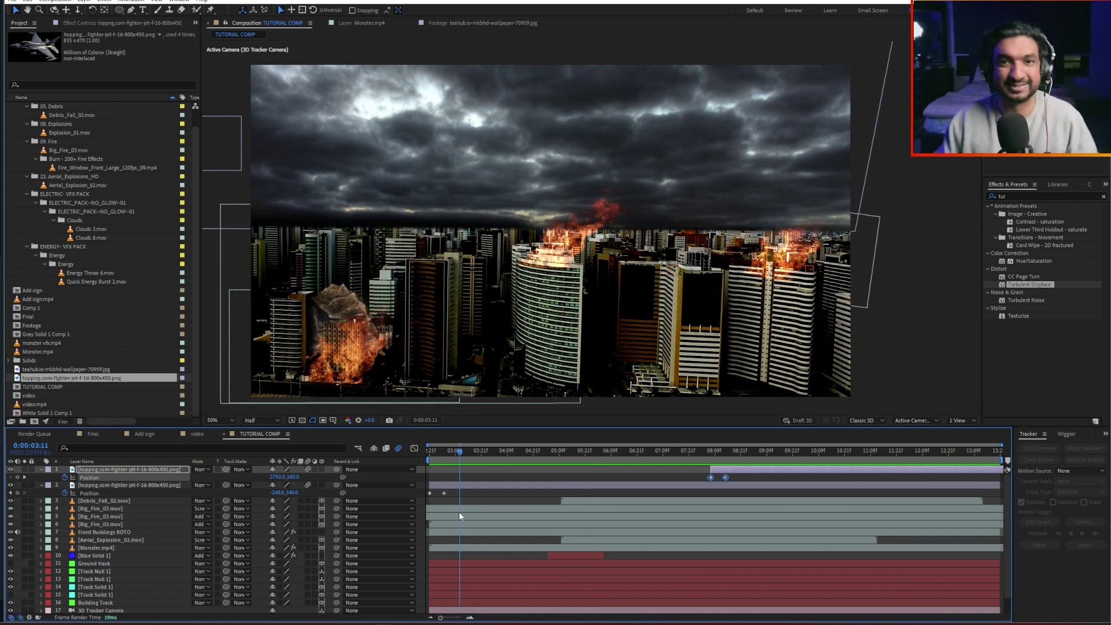